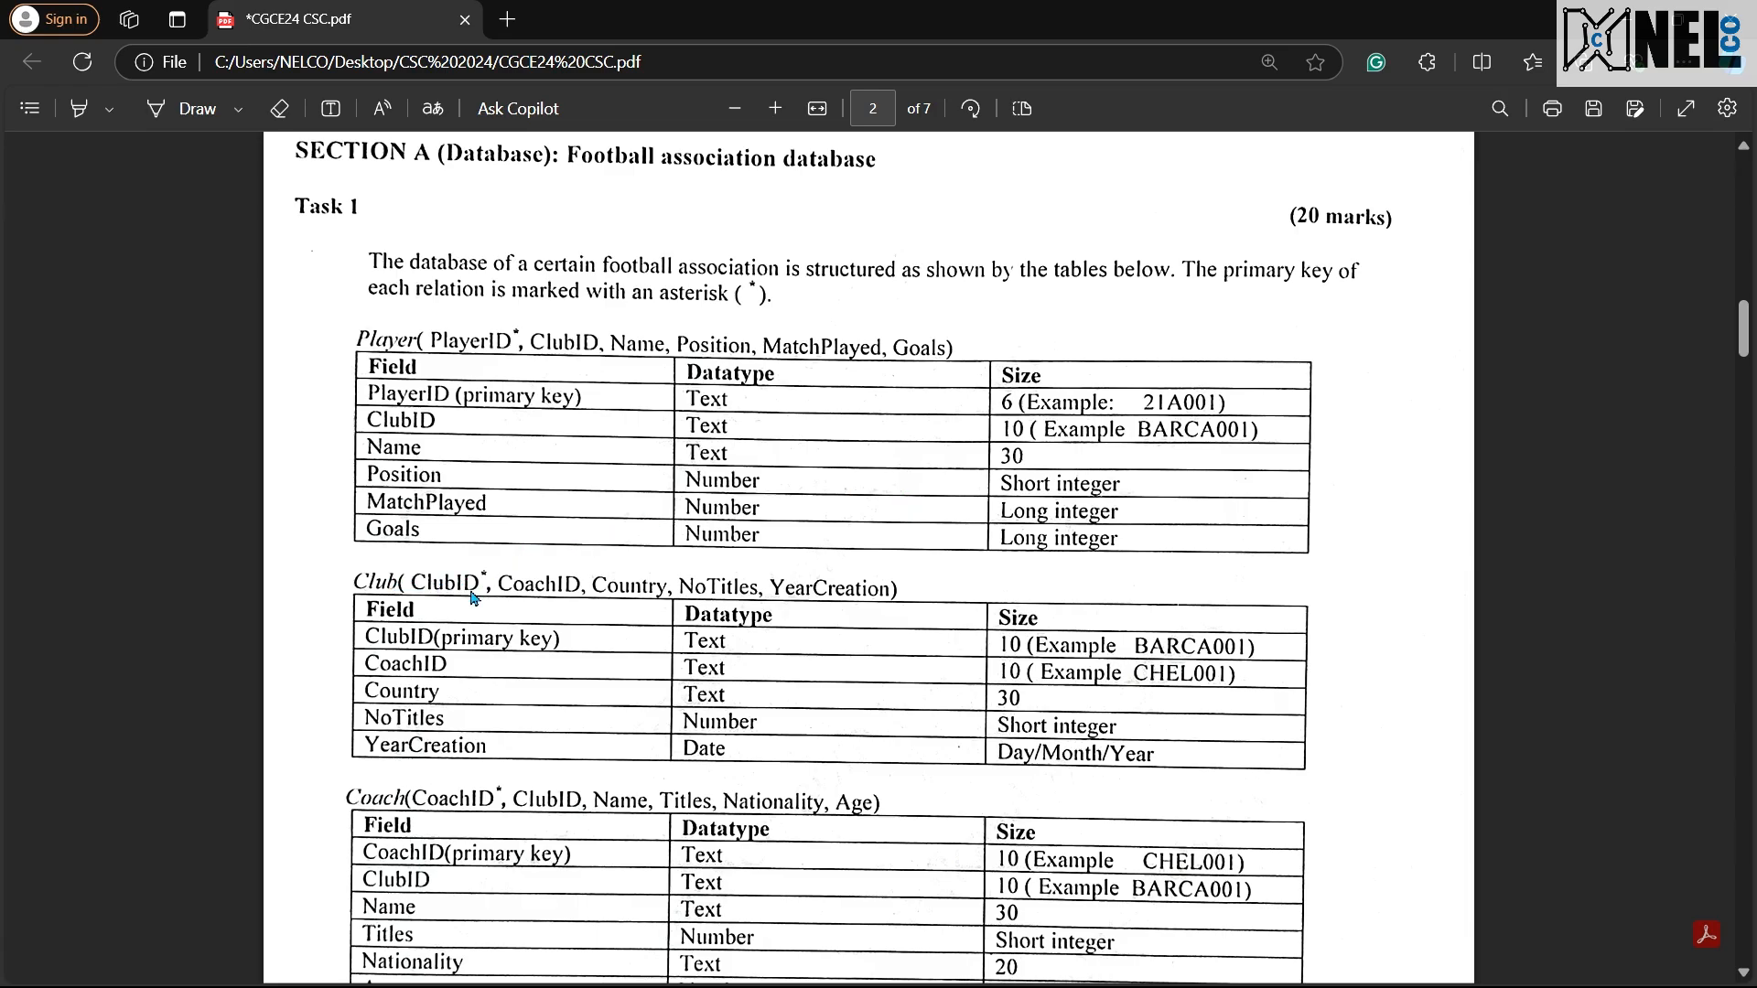
Step: Read the Player, Club and Coach table definitions and question 1 with its answer spaces in the exam PDF
scroll(475, 598, "down", 1)
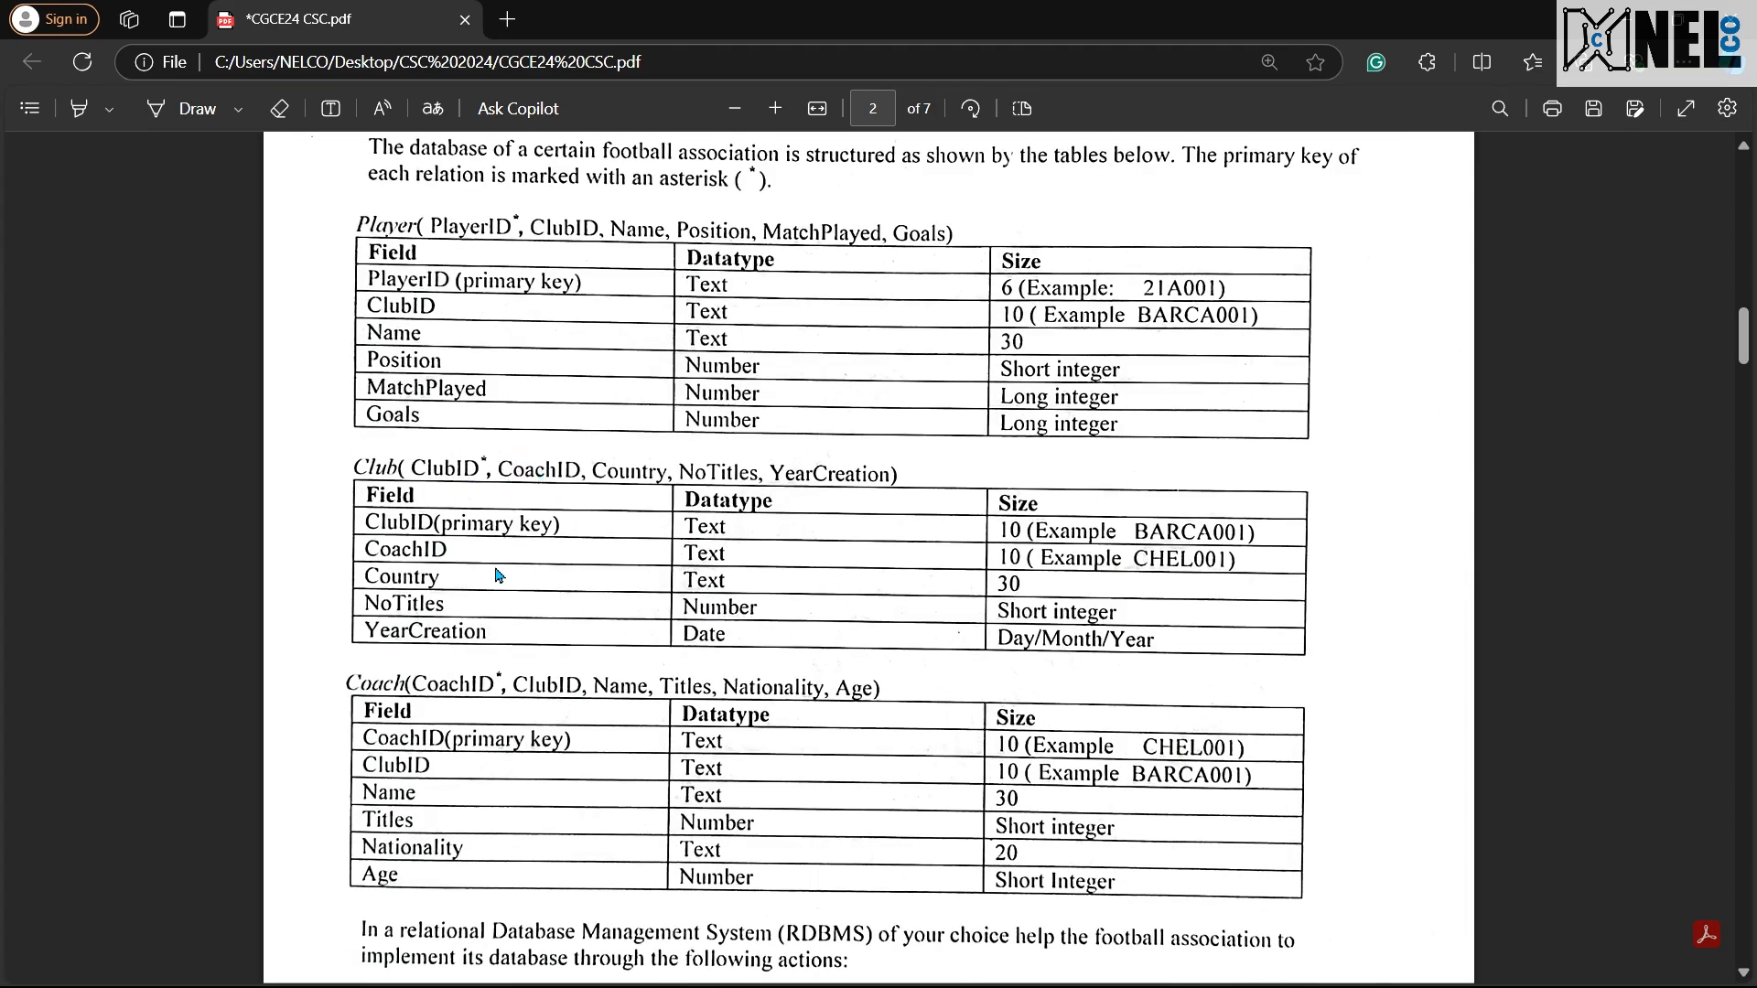
scroll(498, 604, "down", 1)
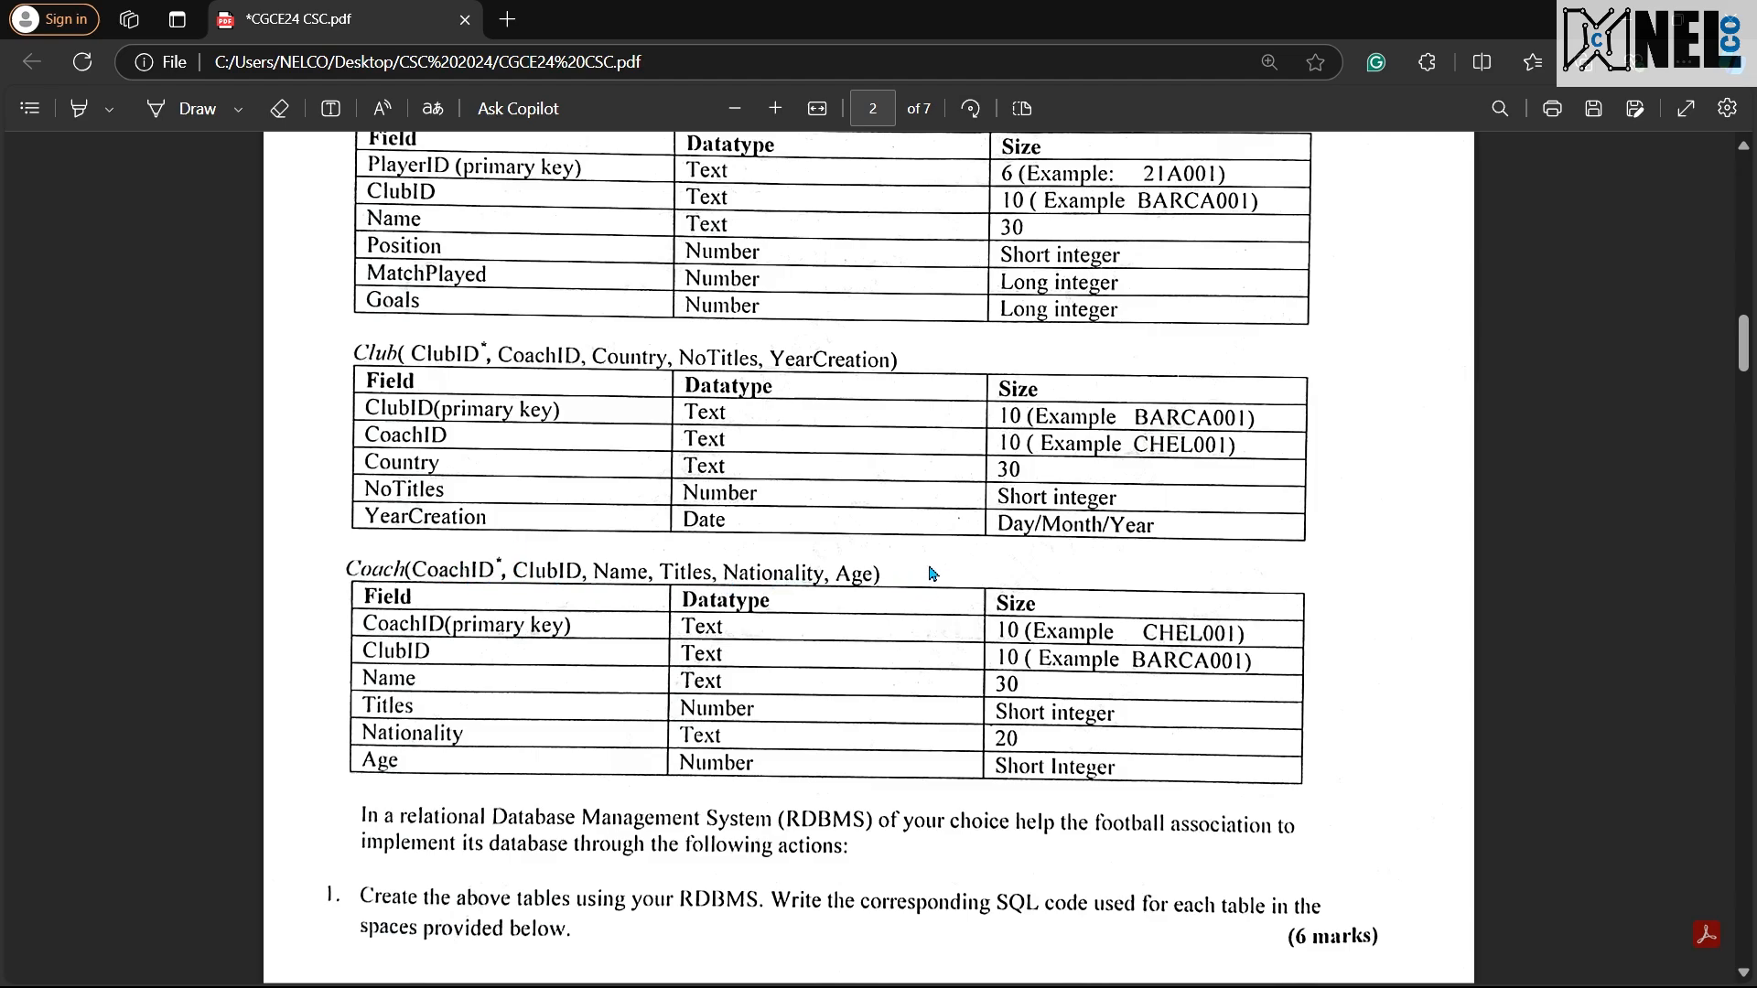
scroll(924, 575, "down", 2)
scroll(743, 605, "down", 1)
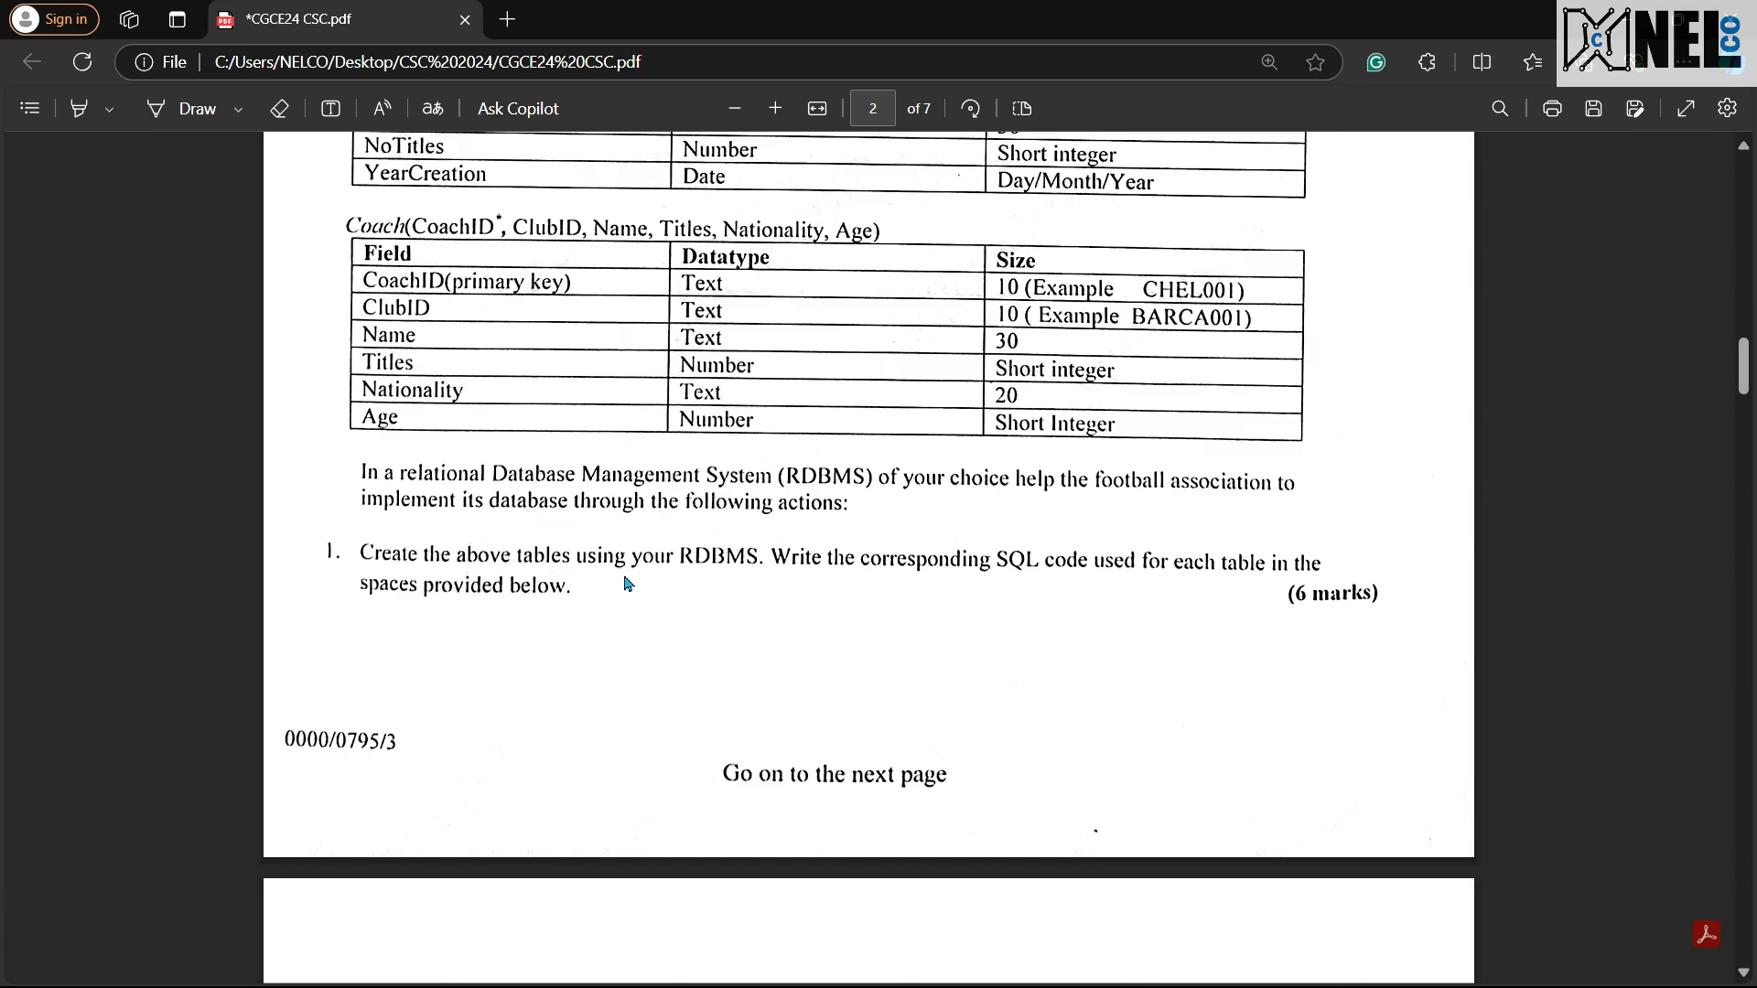
scroll(586, 568, "down", 1)
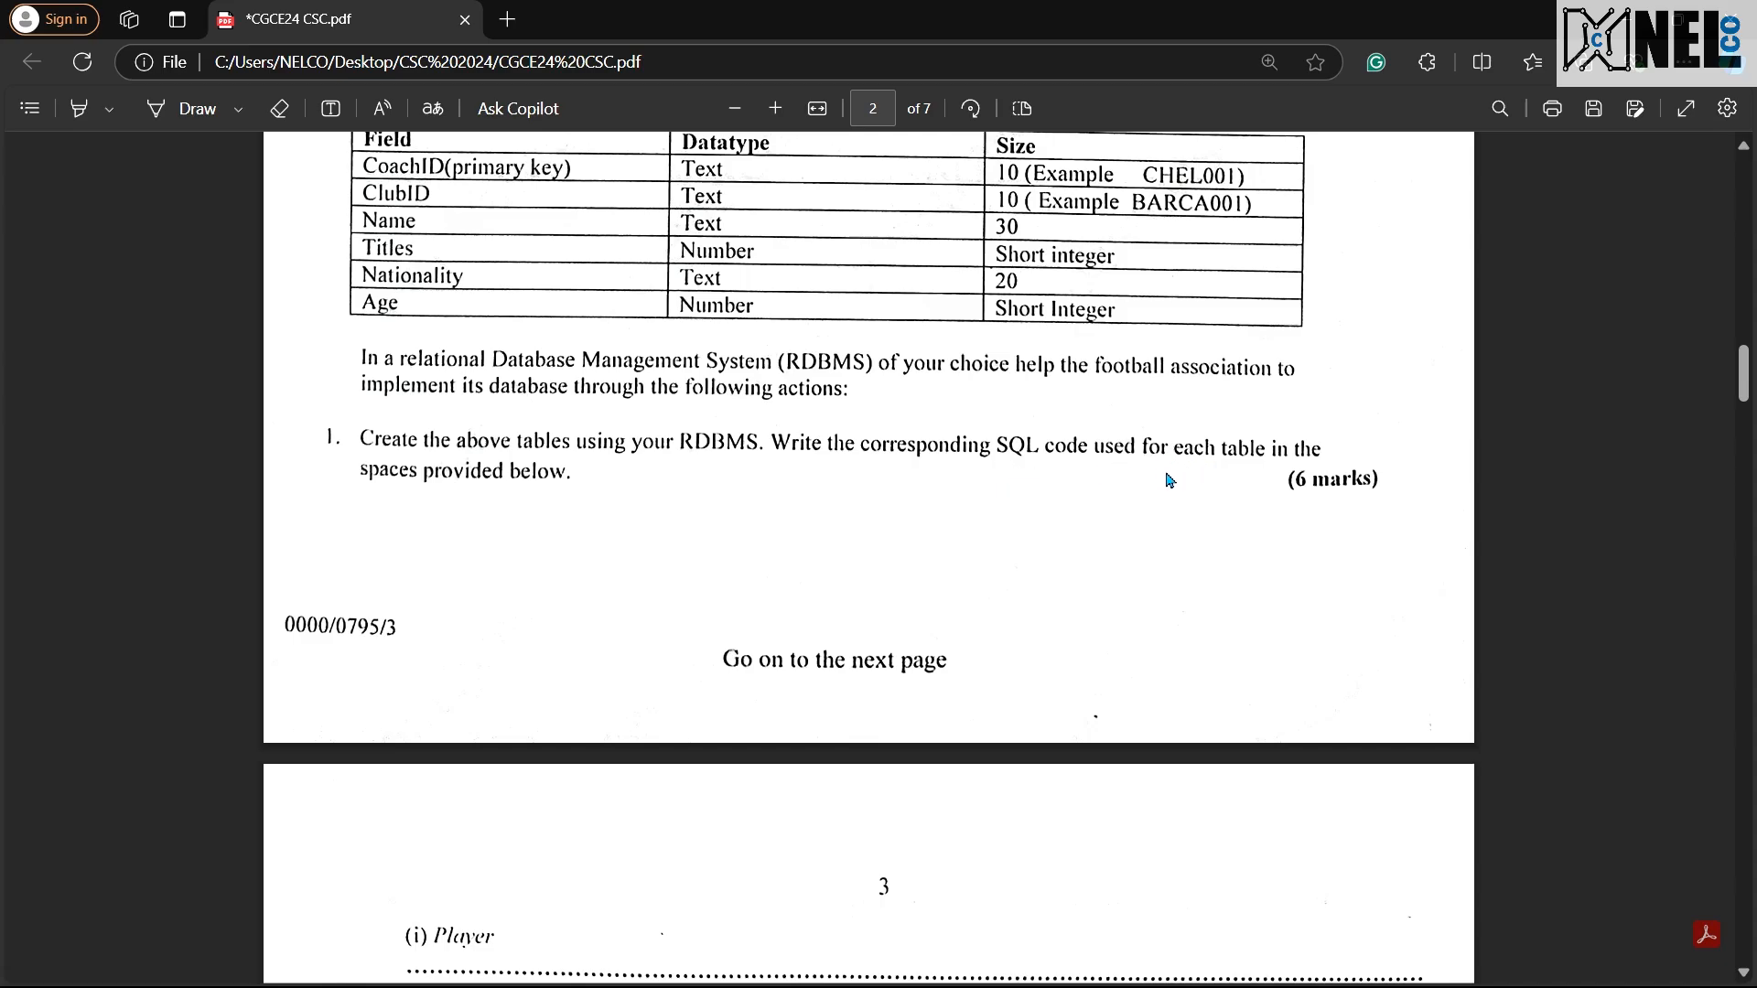
scroll(1012, 494, "down", 1)
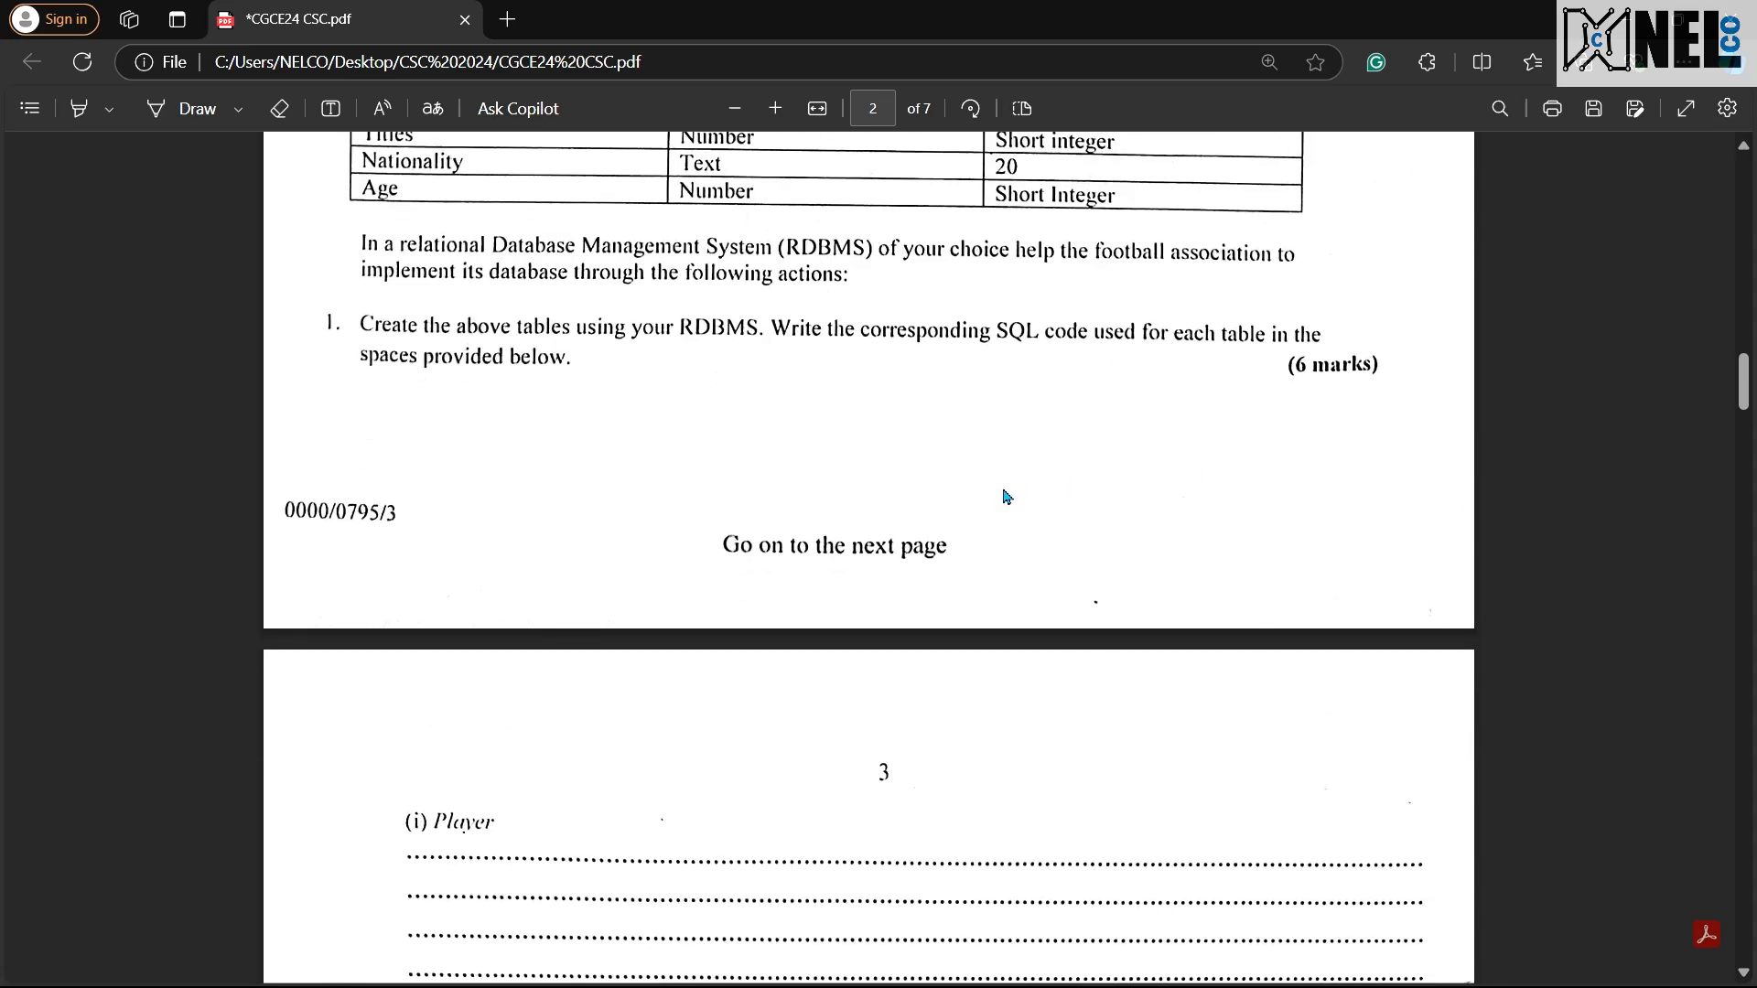
scroll(1006, 497, "down", 1)
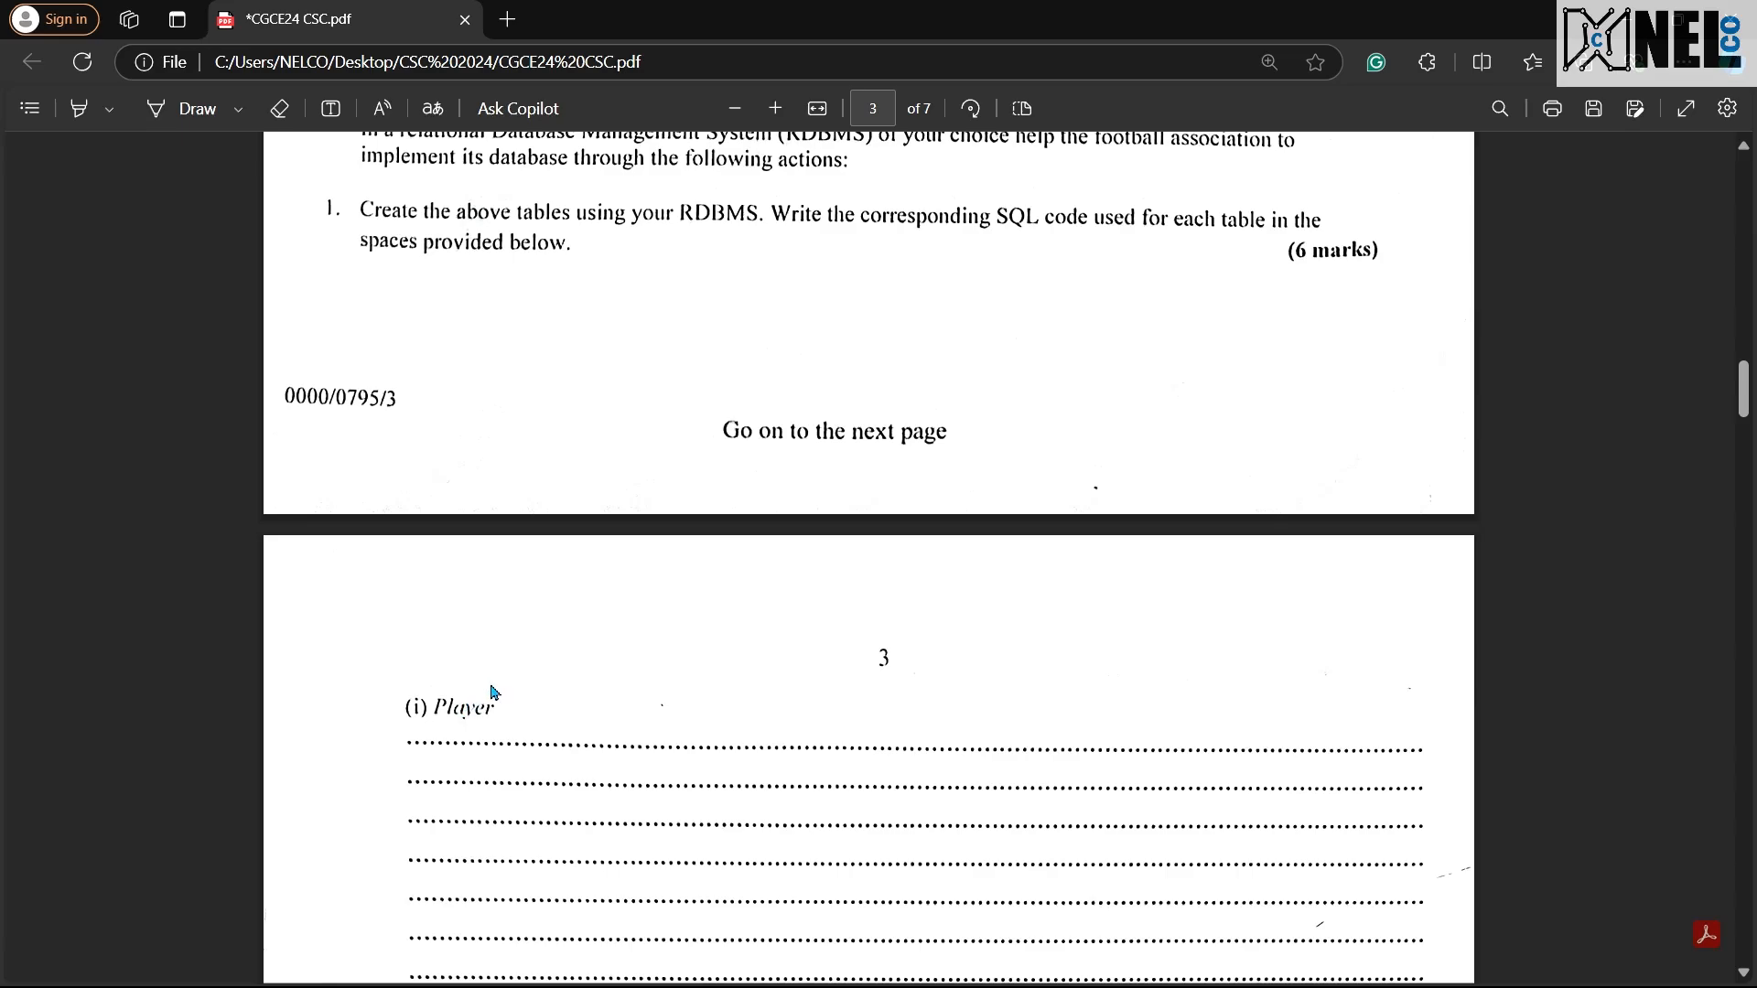
scroll(494, 698, "down", 3)
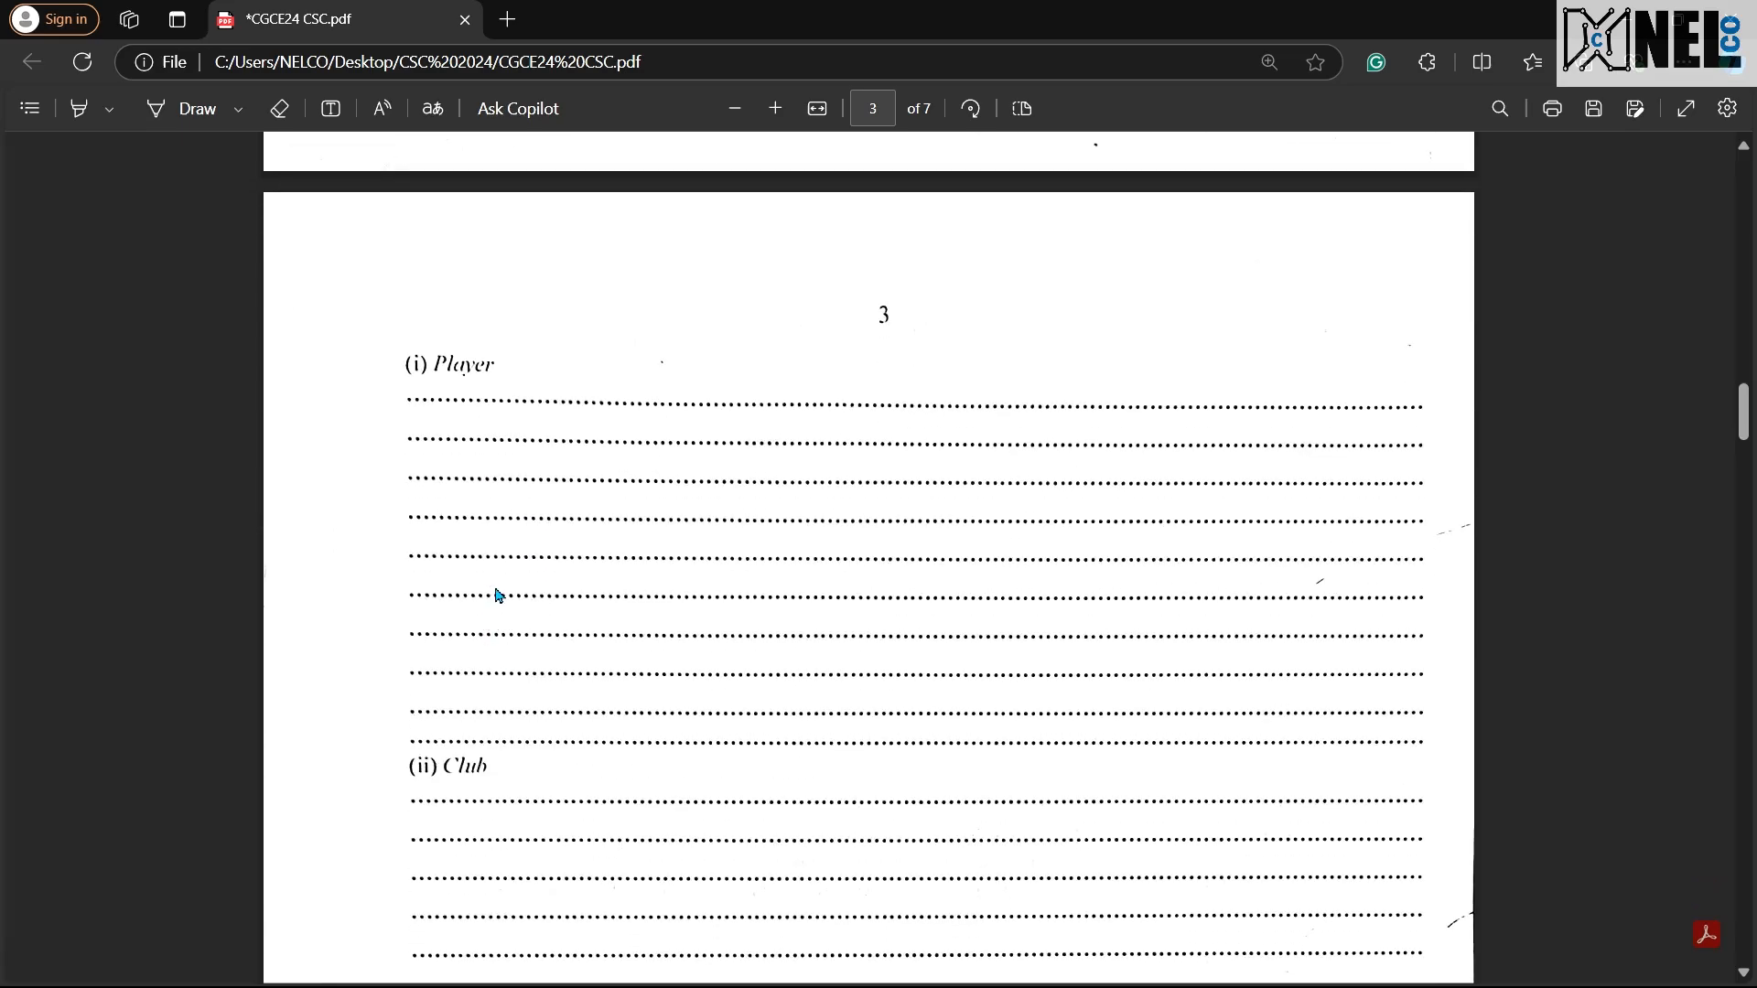
scroll(494, 592, "down", 3)
scroll(519, 571, "down", 3)
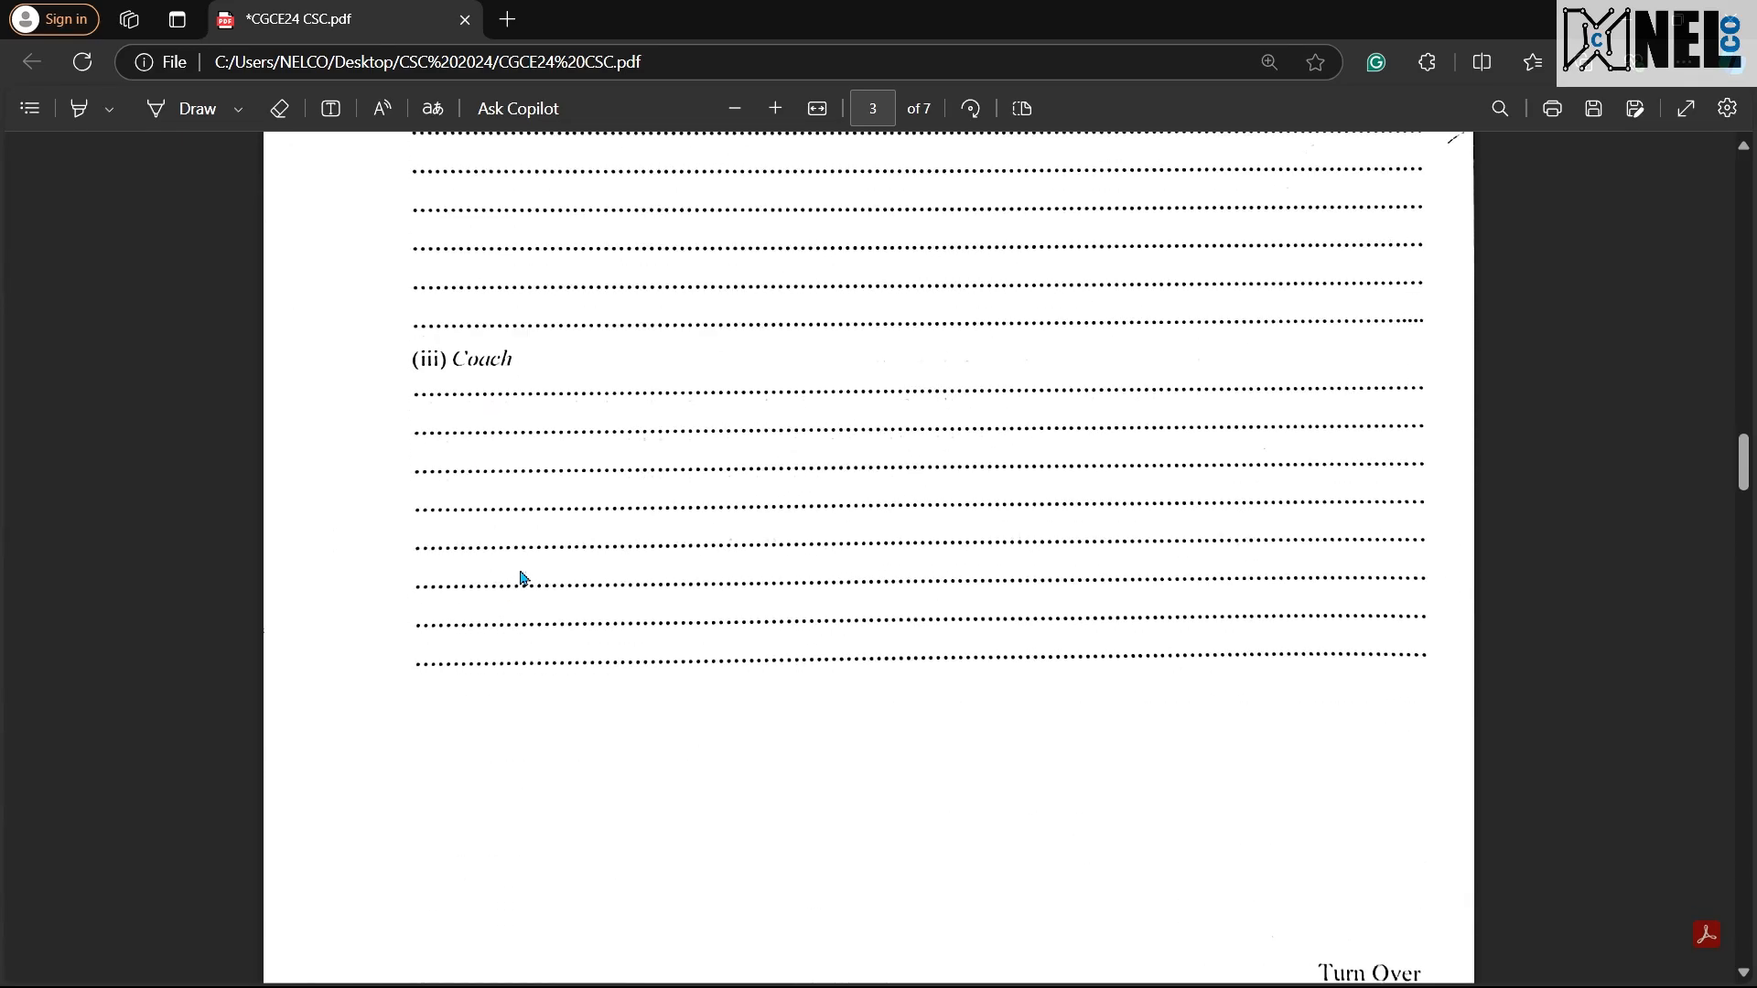
scroll(523, 575, "up", 10)
scroll(527, 585, "down", 13)
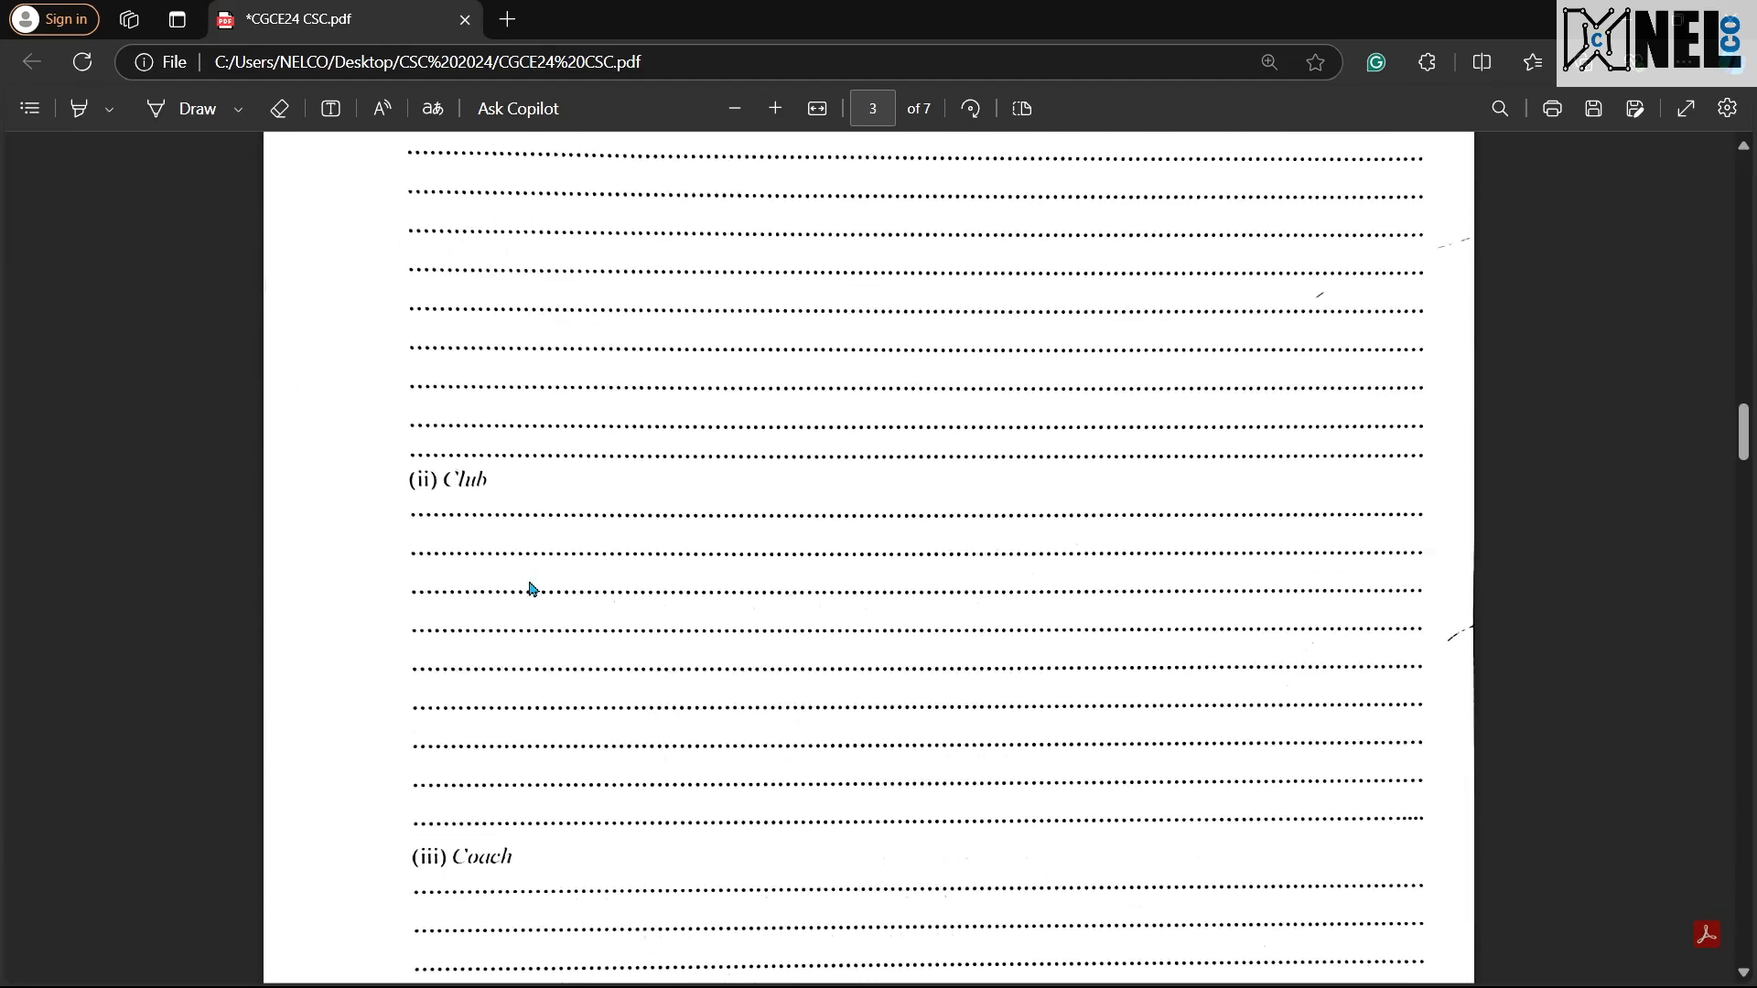
scroll(527, 580, "up", 8)
scroll(549, 496, "up", 1)
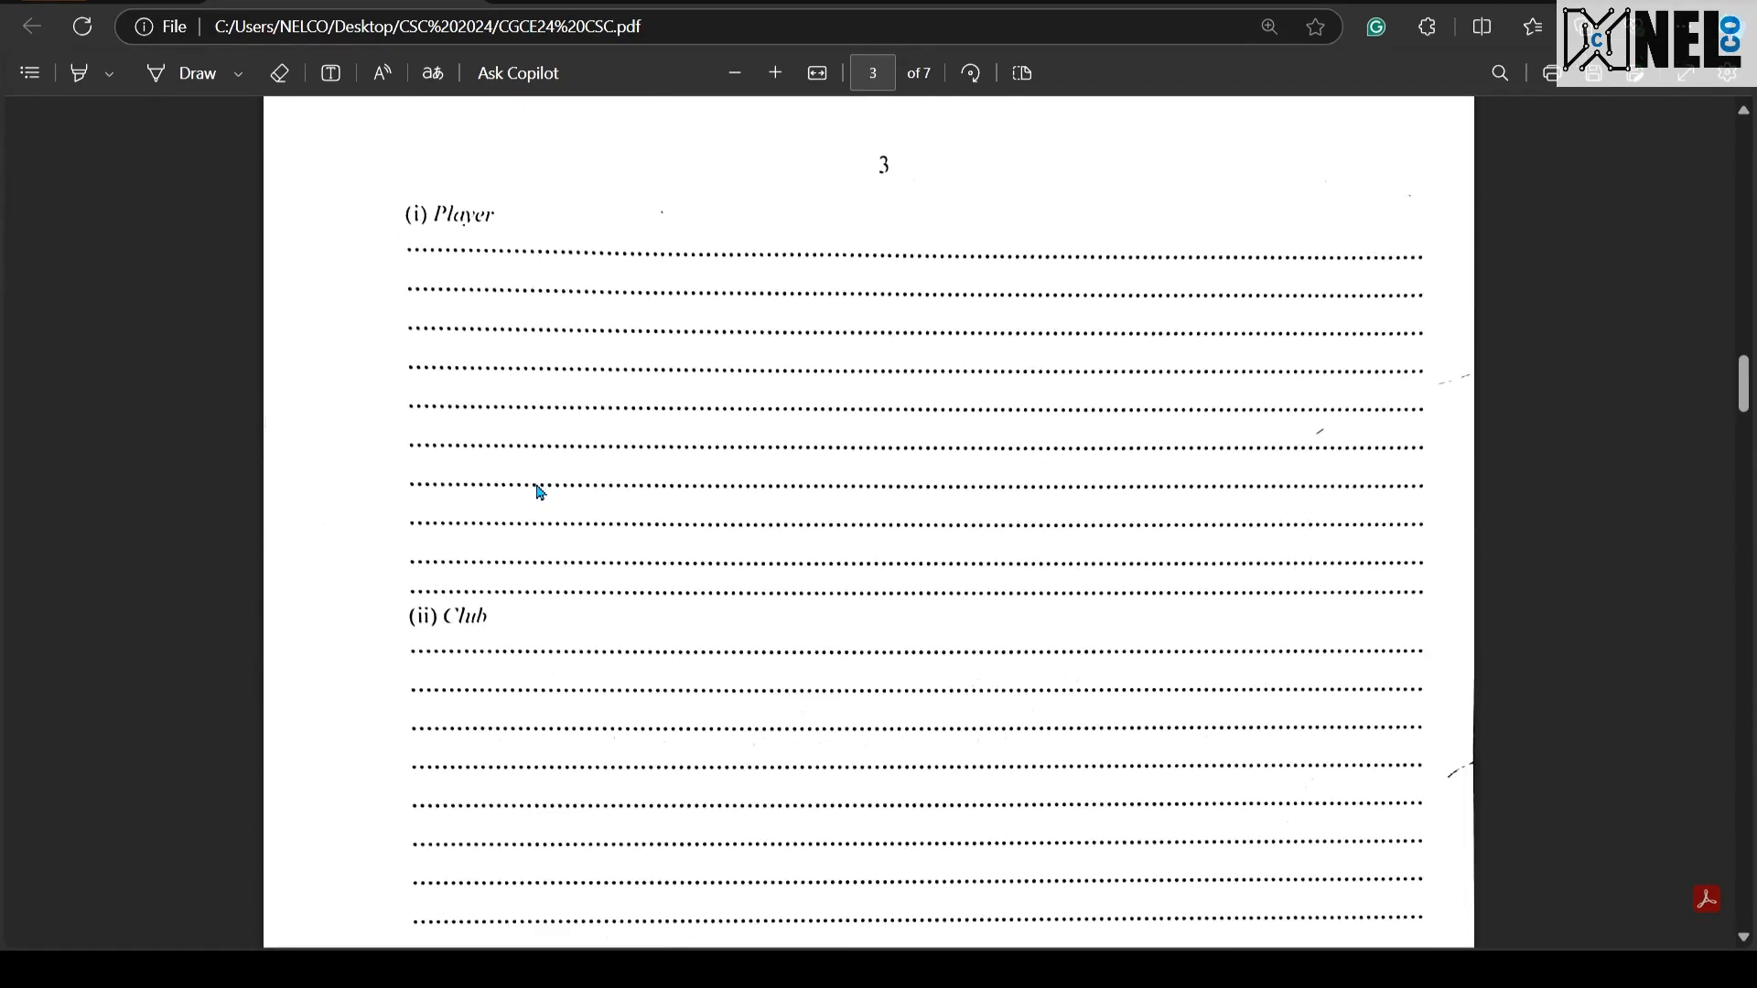
Step: Switch to Access and create a blank database named football, replacing the existing file of that name
key("ctrl+super+Left")
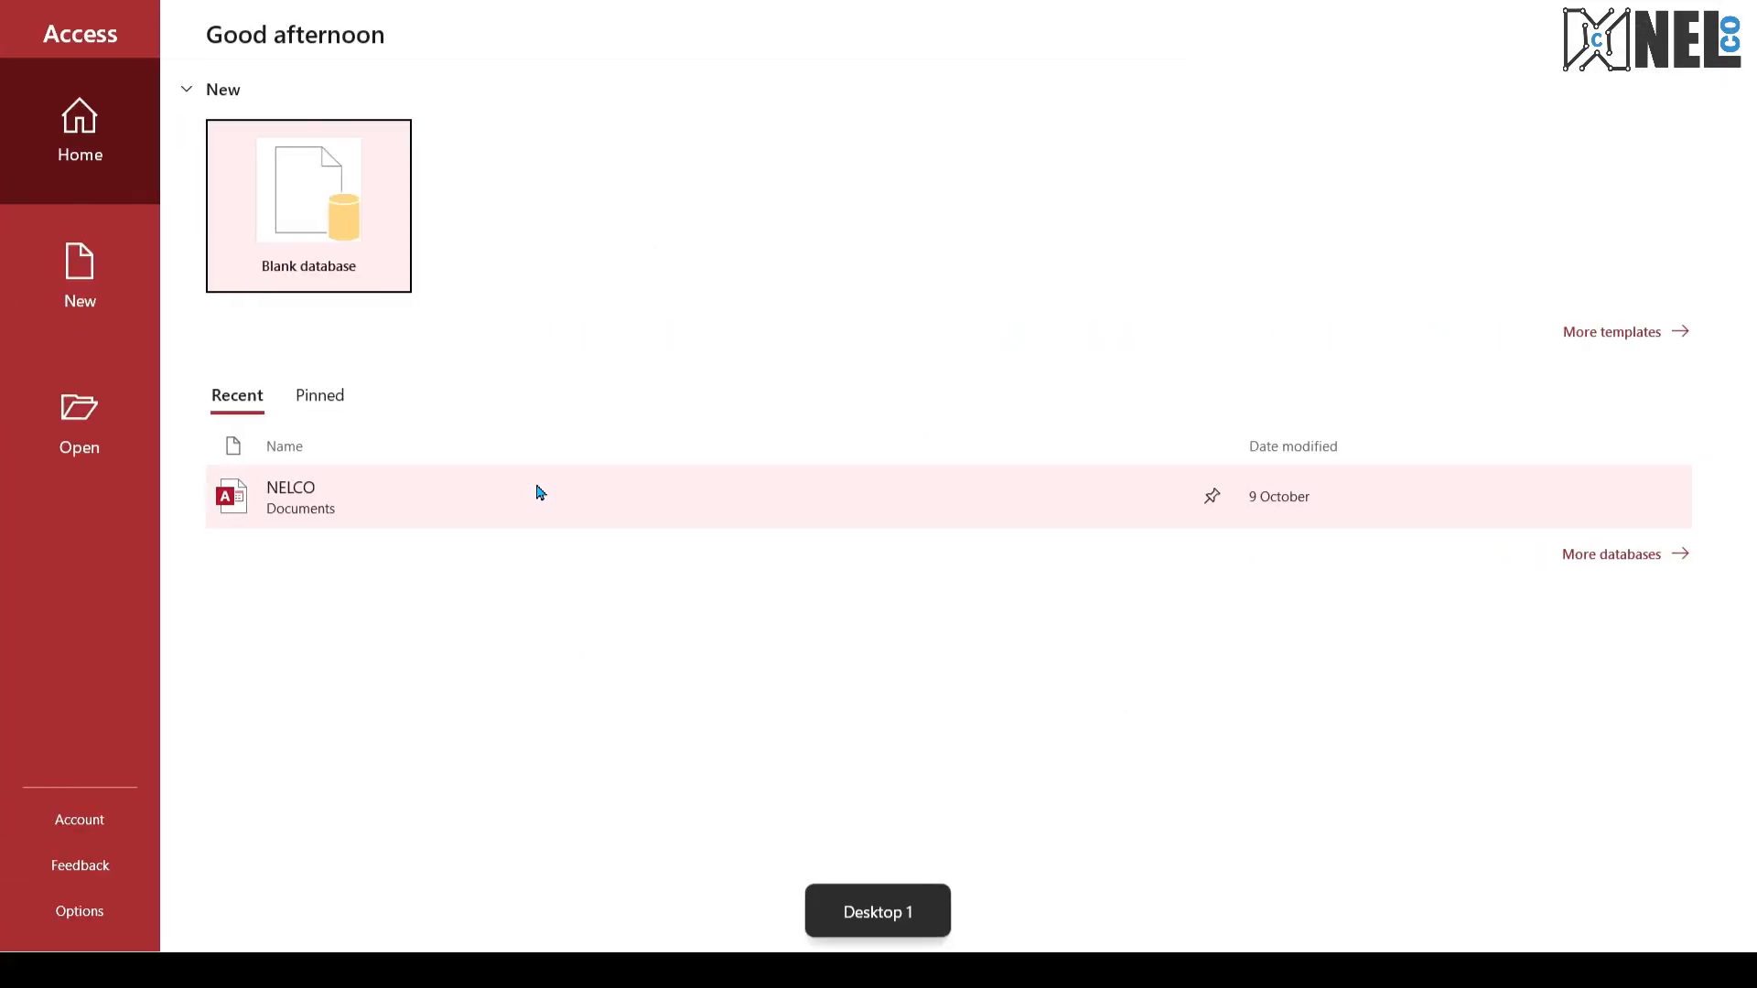
left_click(346, 211)
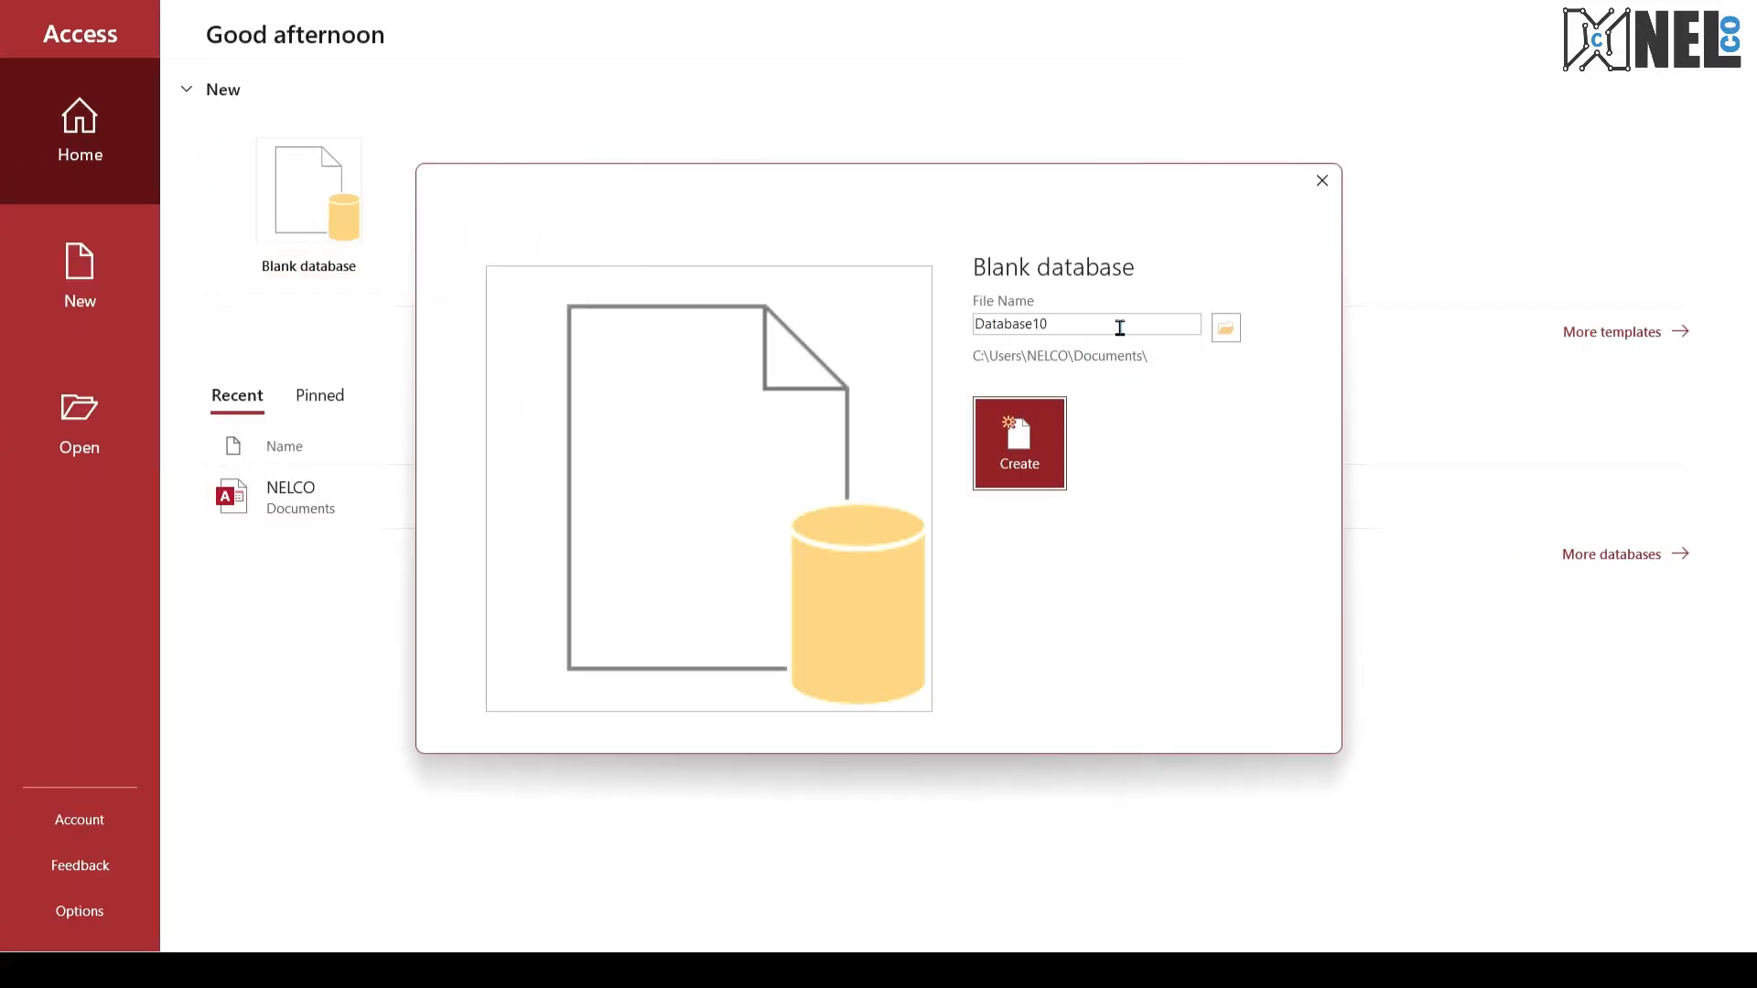
left_click_drag(975, 320, 1110, 327)
type("football")
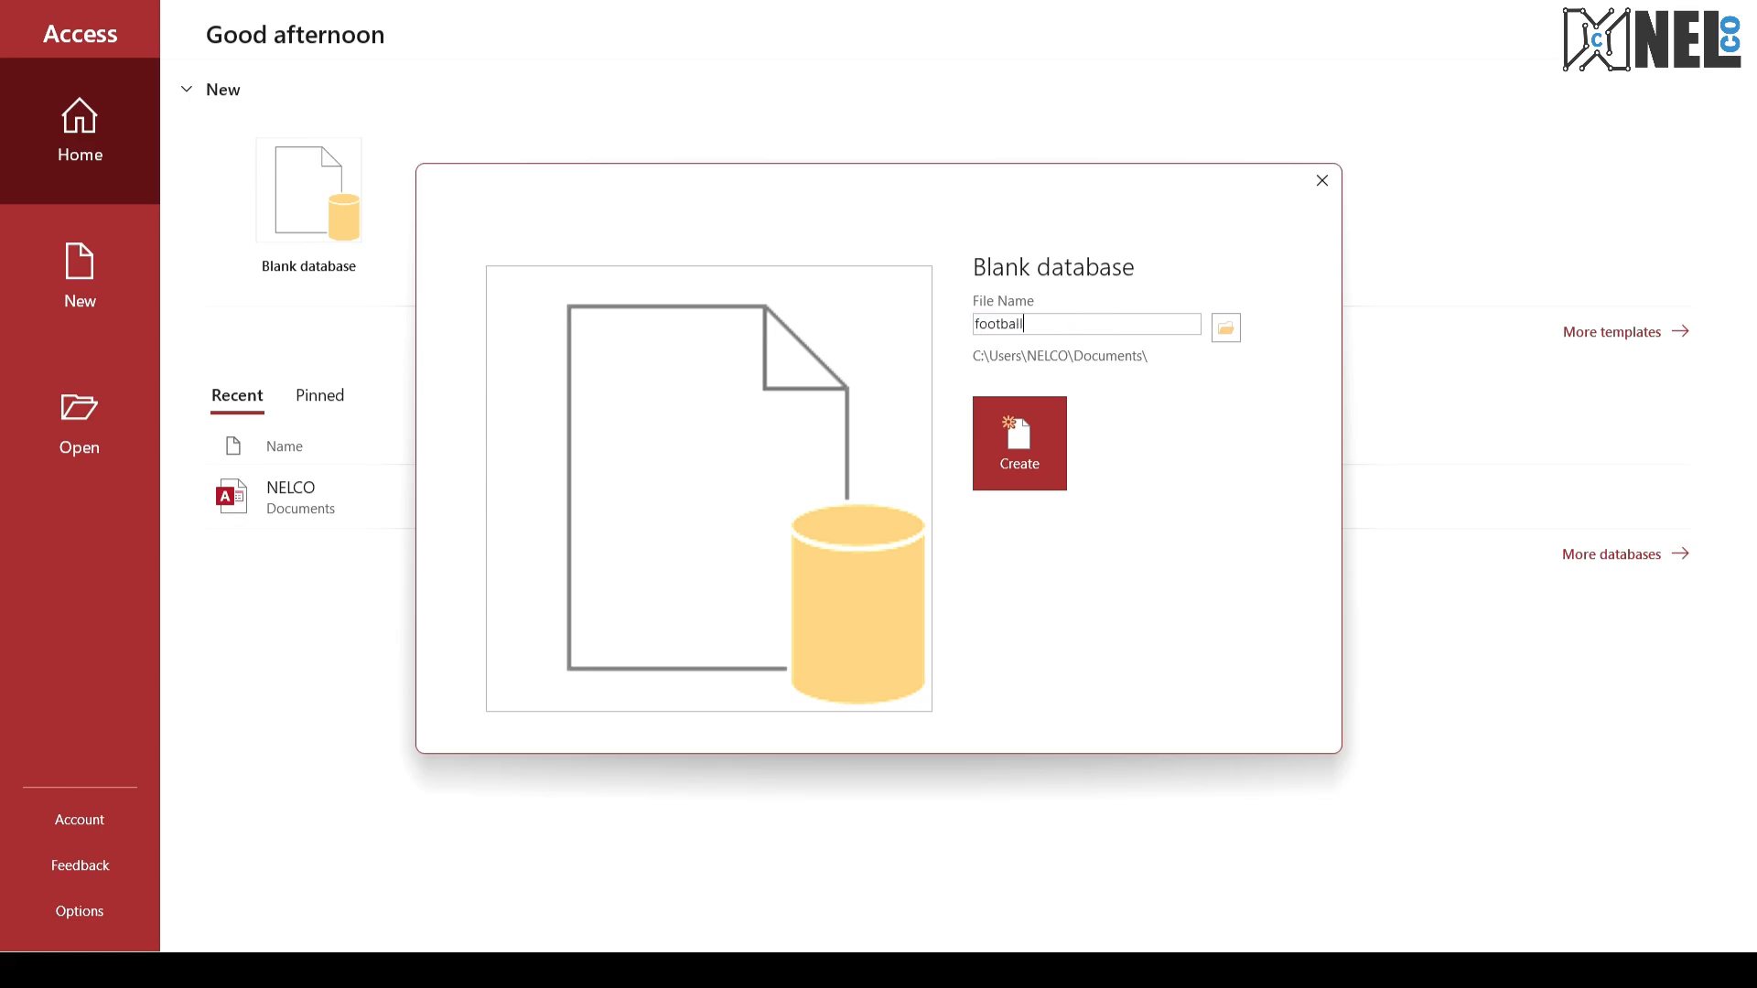
key("Return")
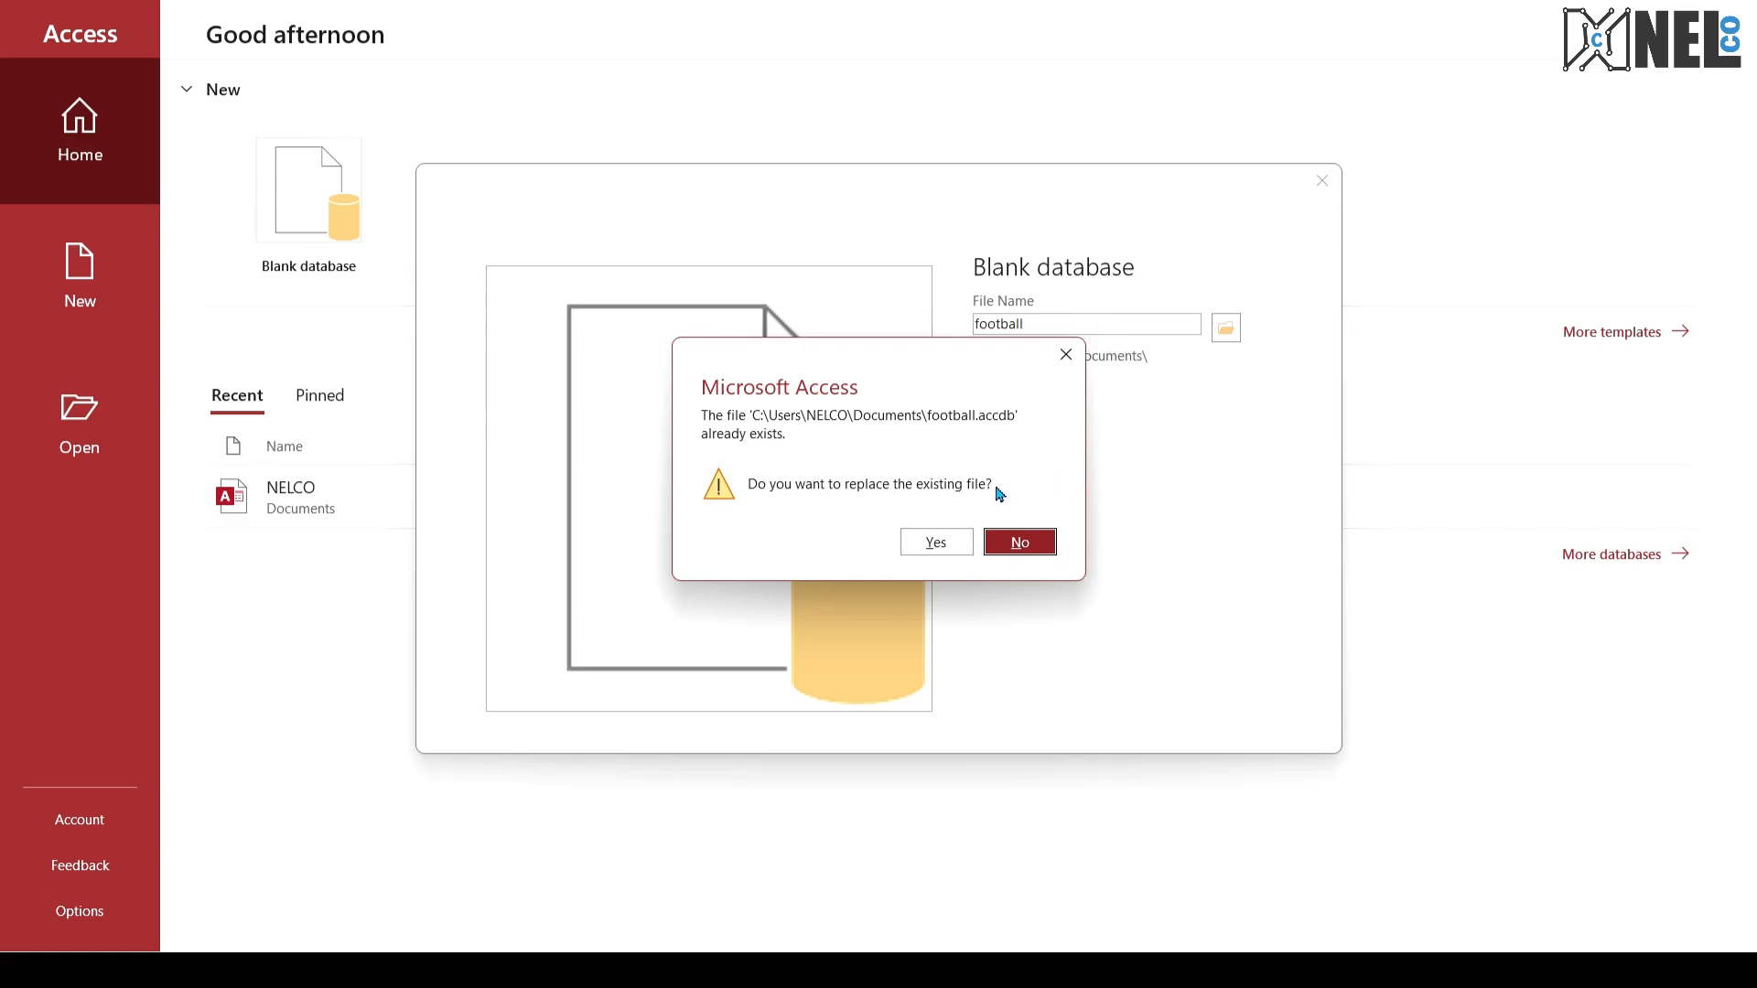
left_click(938, 543)
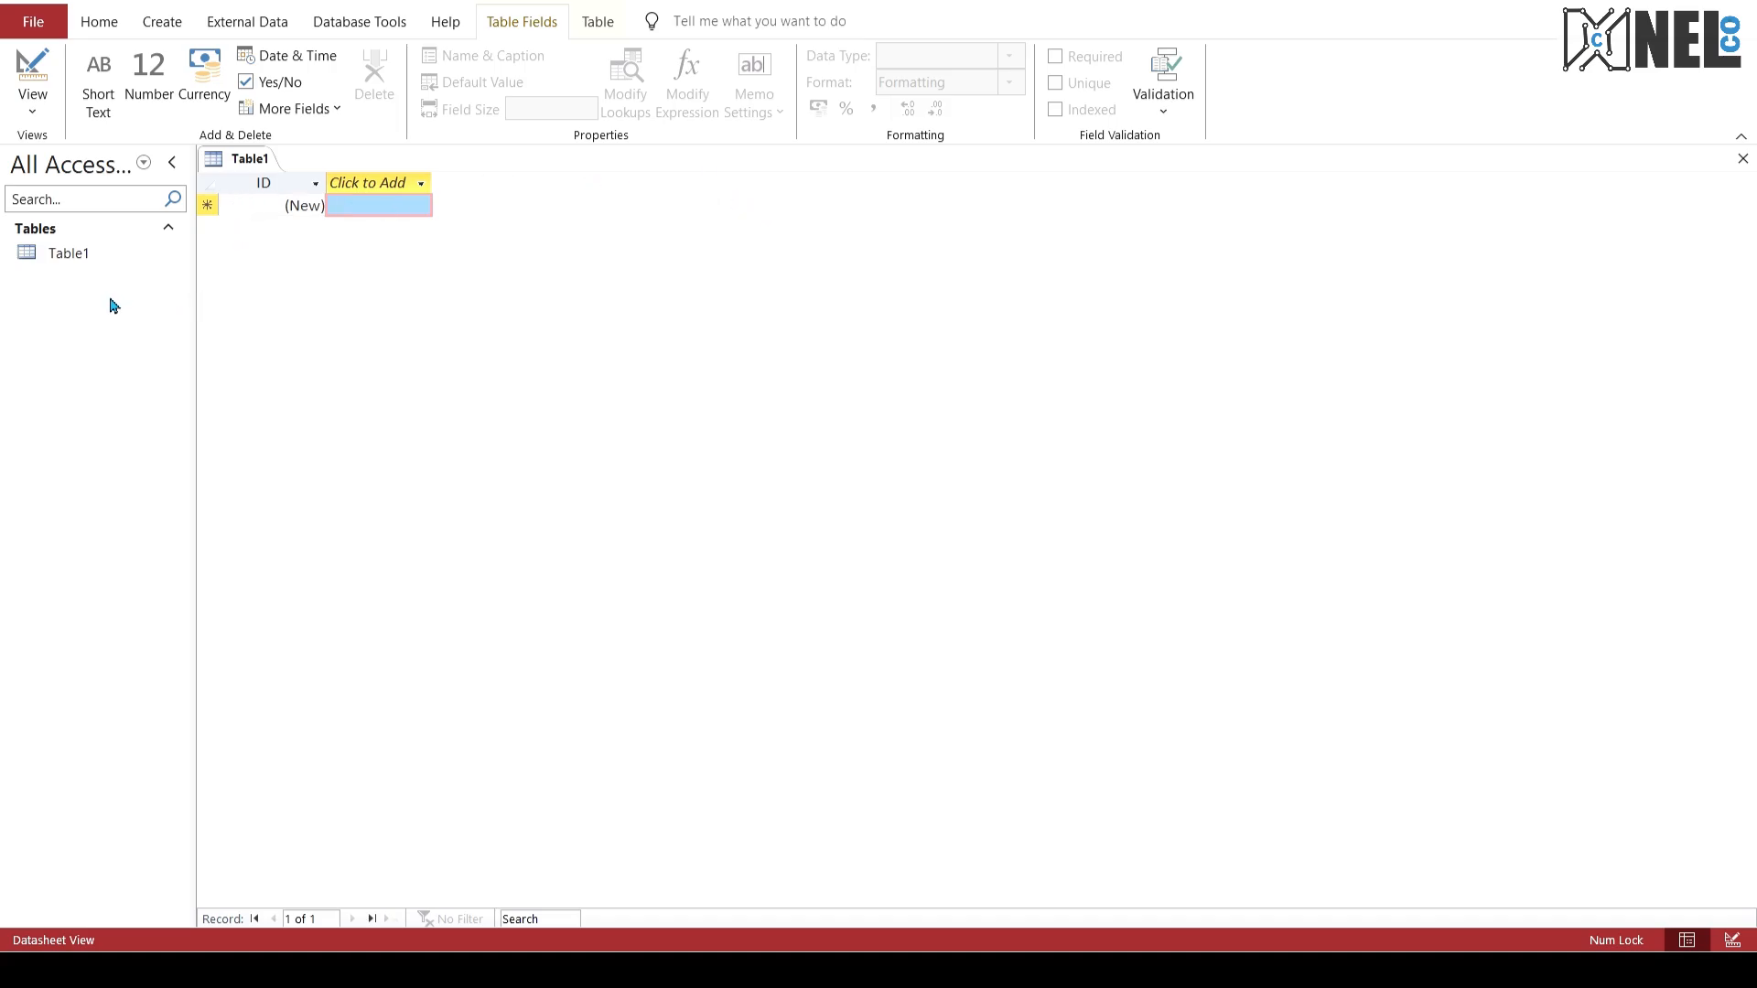
Step: Consult the Player table definition in the exam PDF, and open a new query in SQL view in Access
key("ctrl+super+Right")
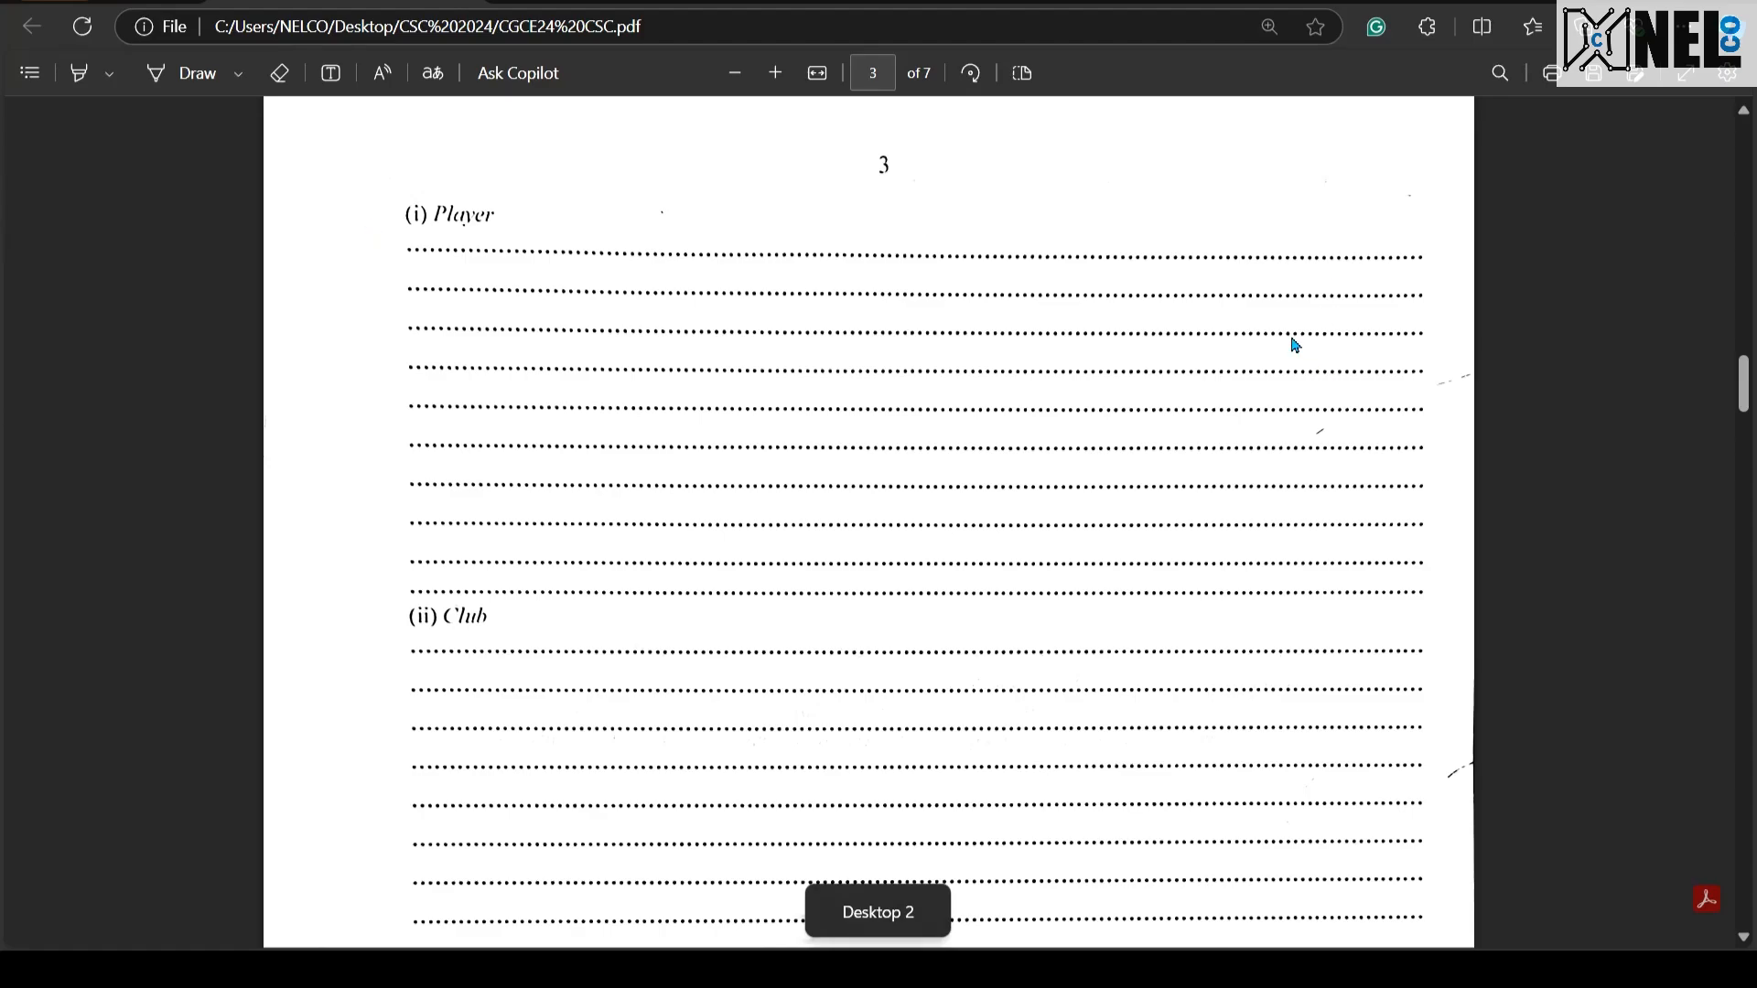
scroll(1294, 345, "up", 10)
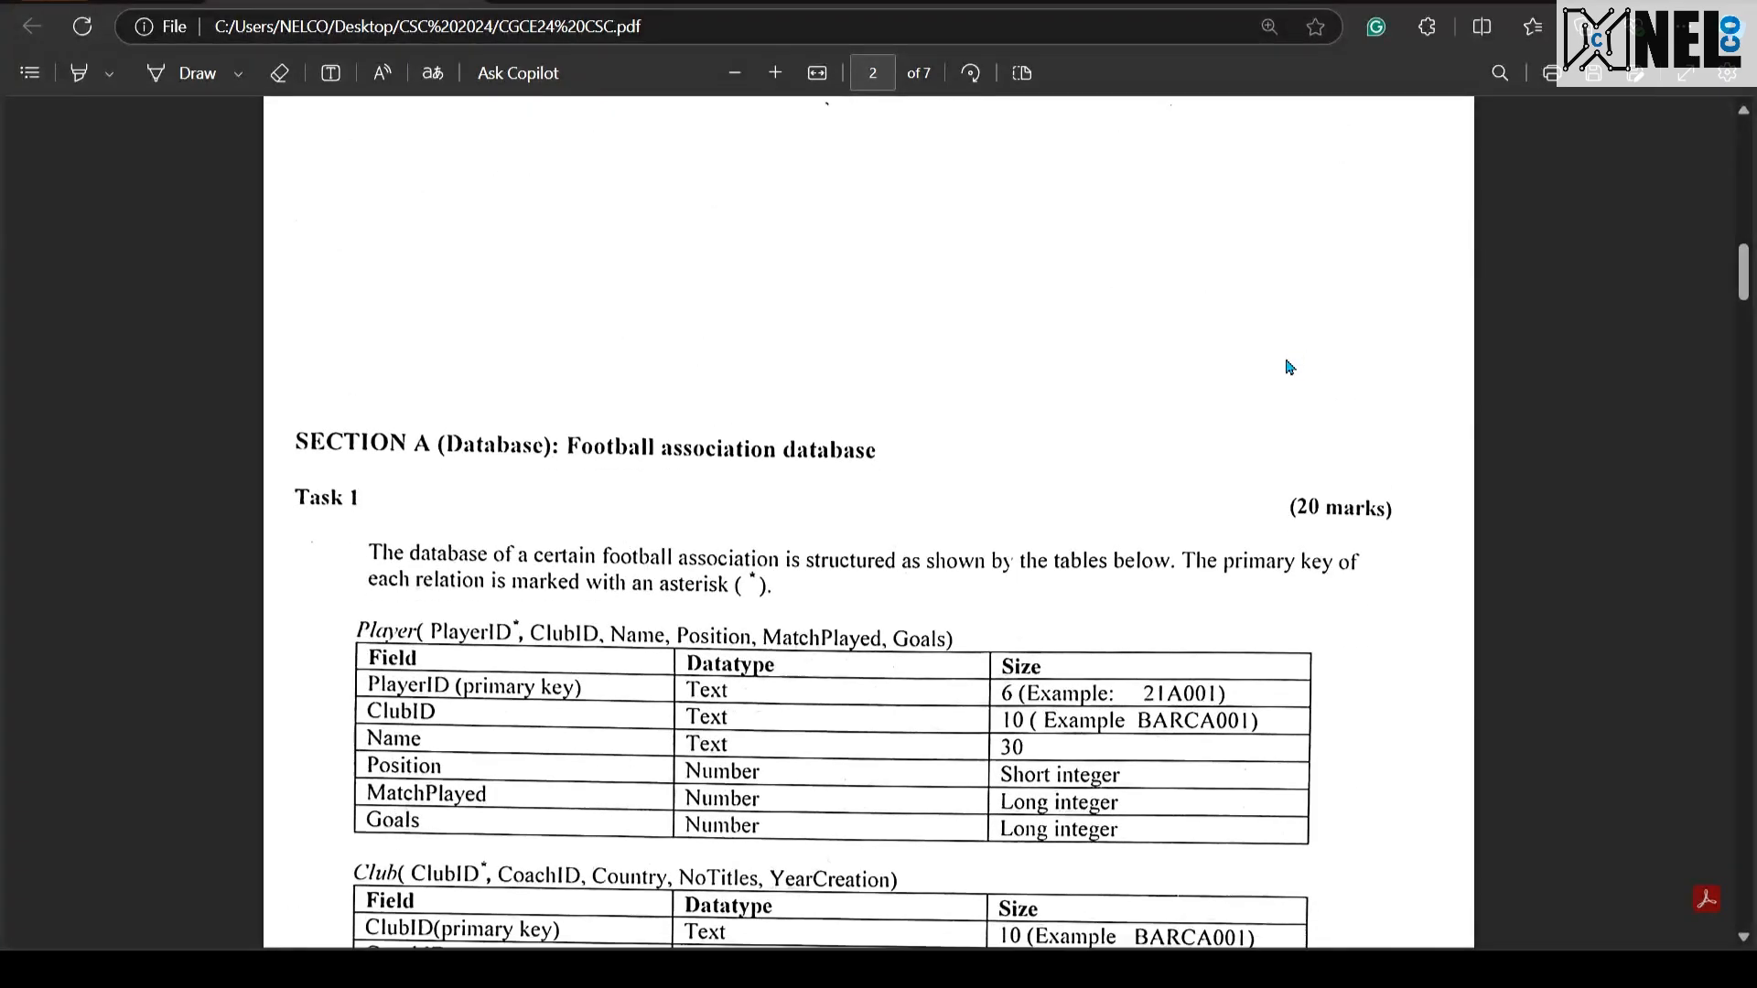
scroll(1289, 367, "down", 2)
scroll(1287, 366, "down", 1)
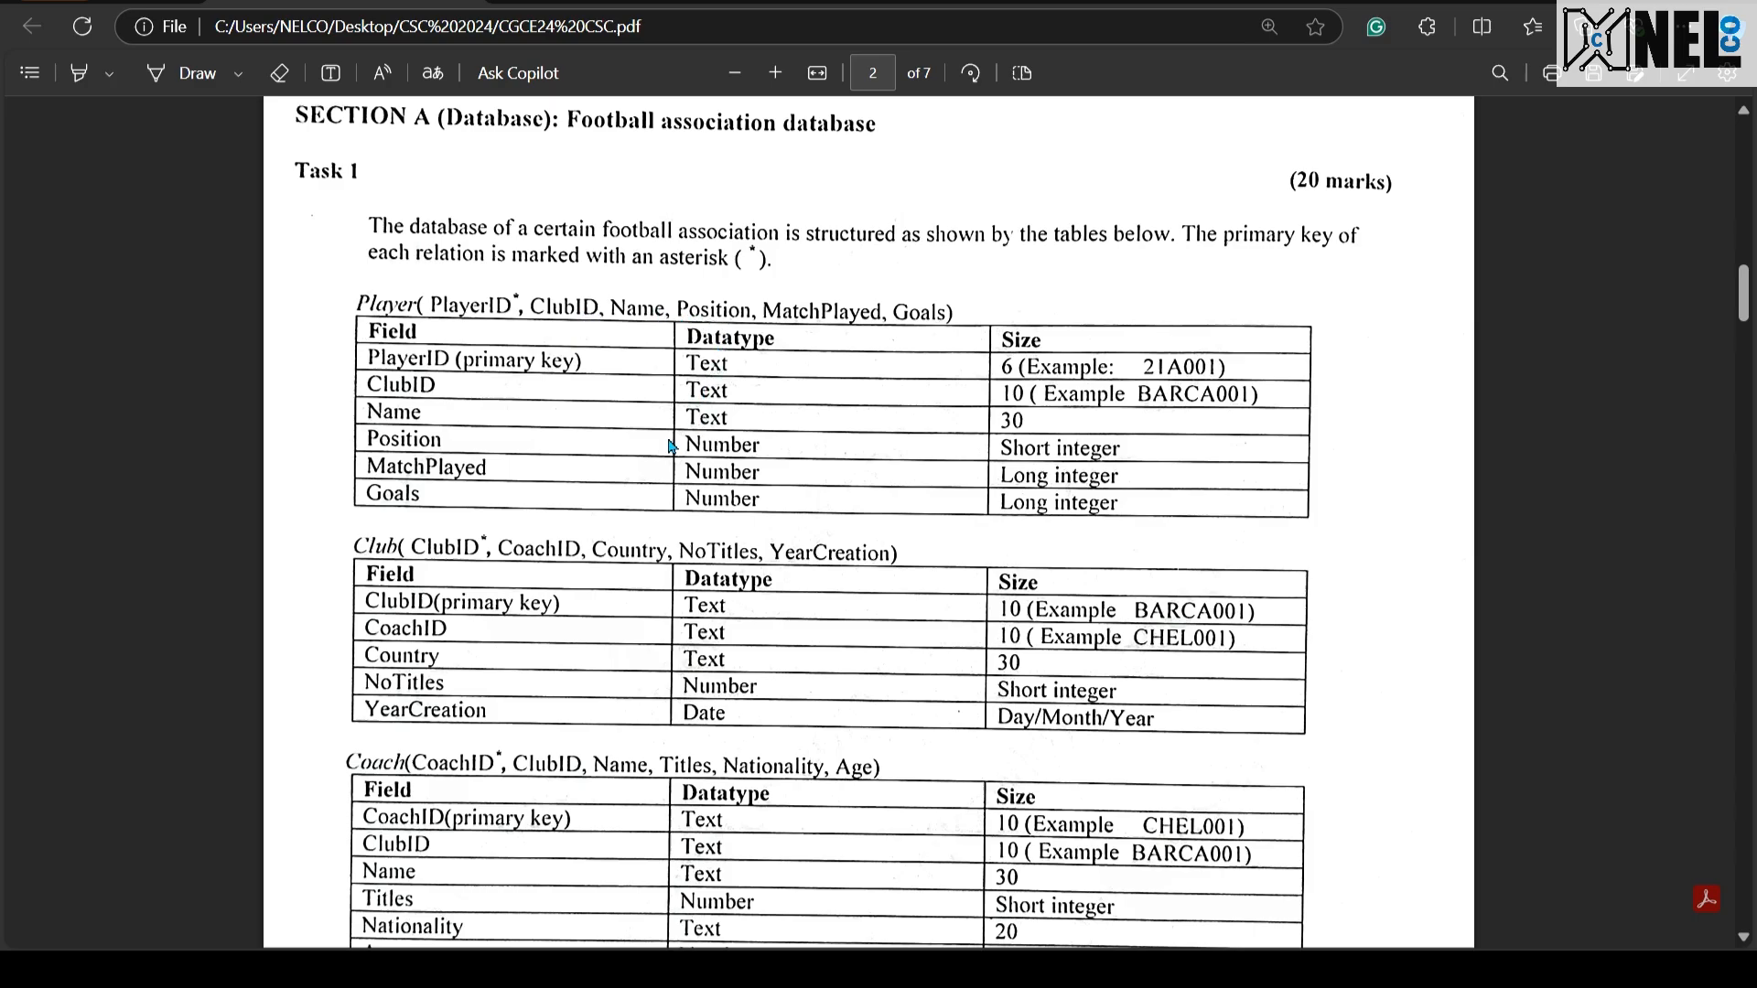
key("ctrl+super+Left")
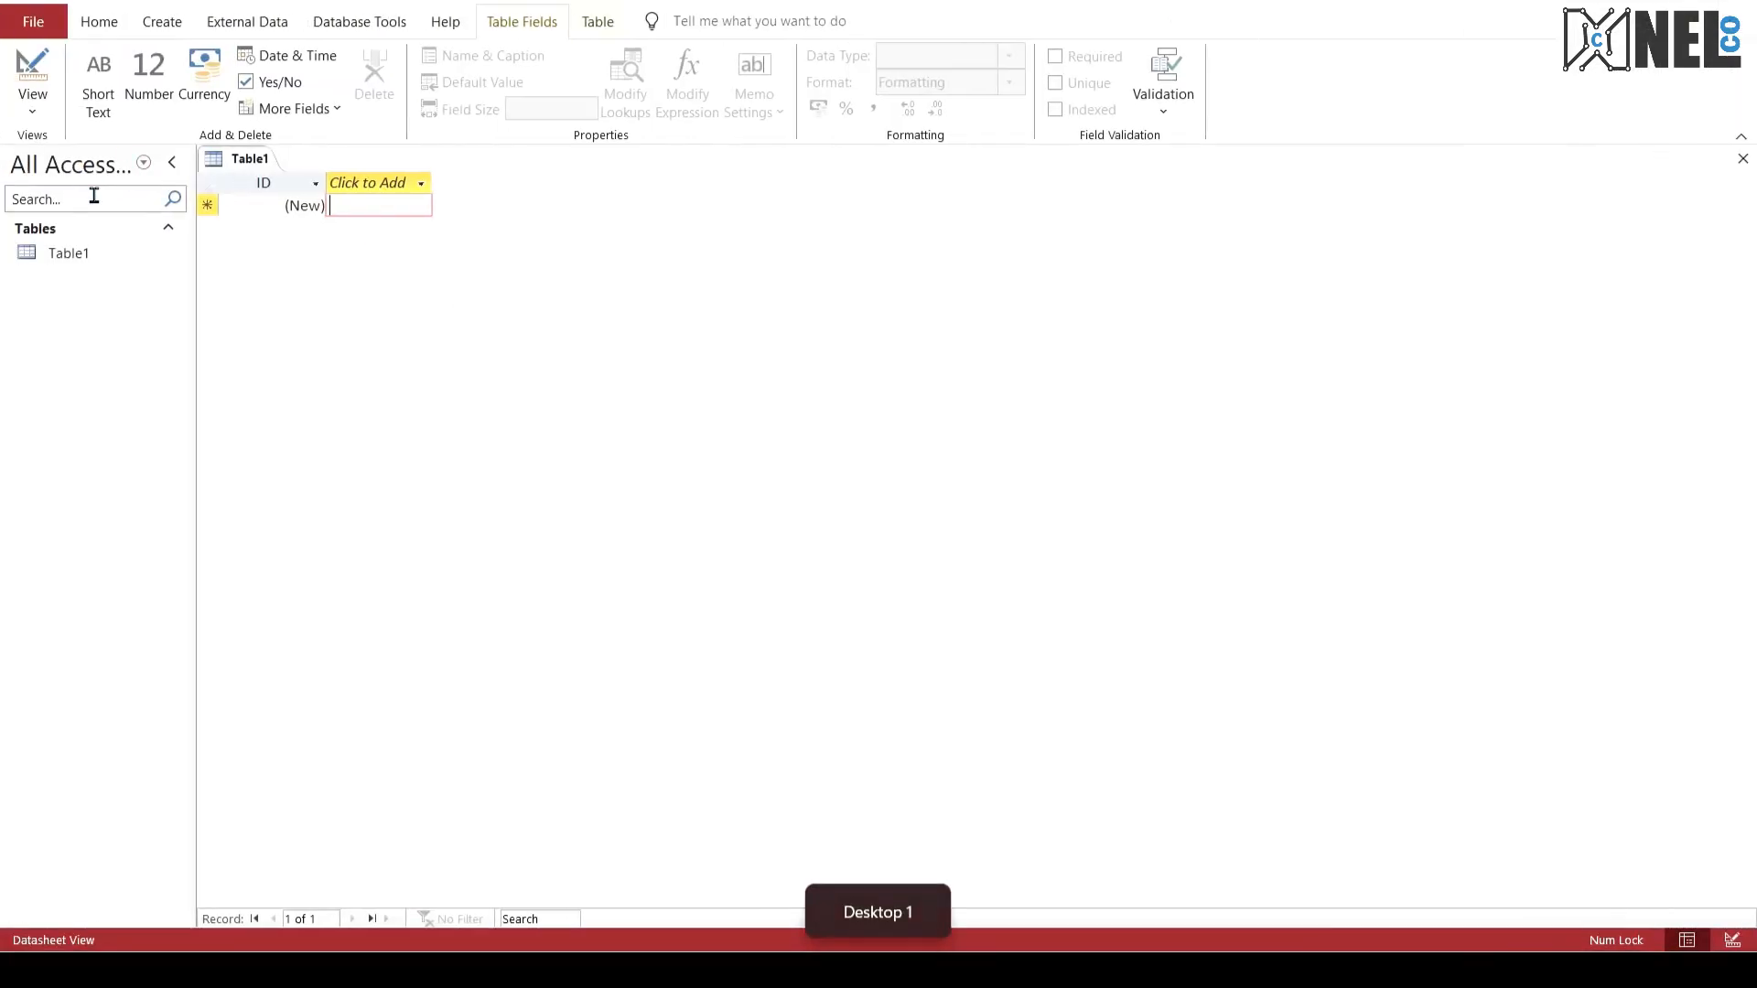
left_click(161, 25)
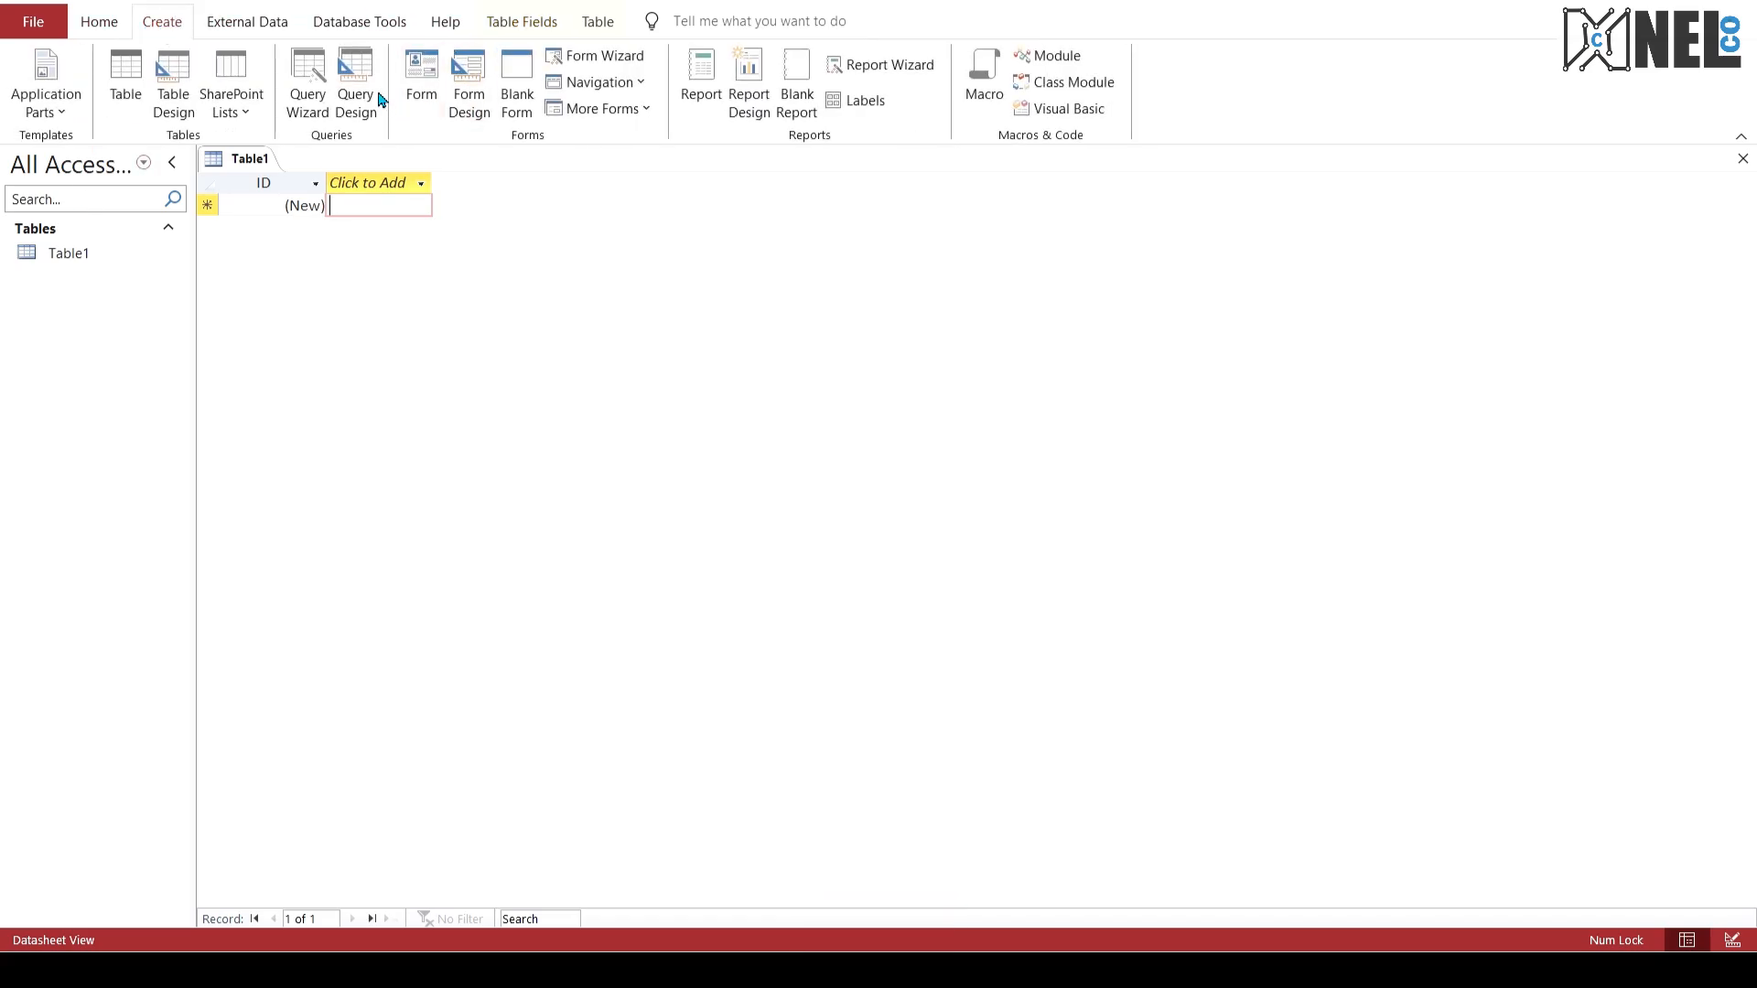
left_click(369, 80)
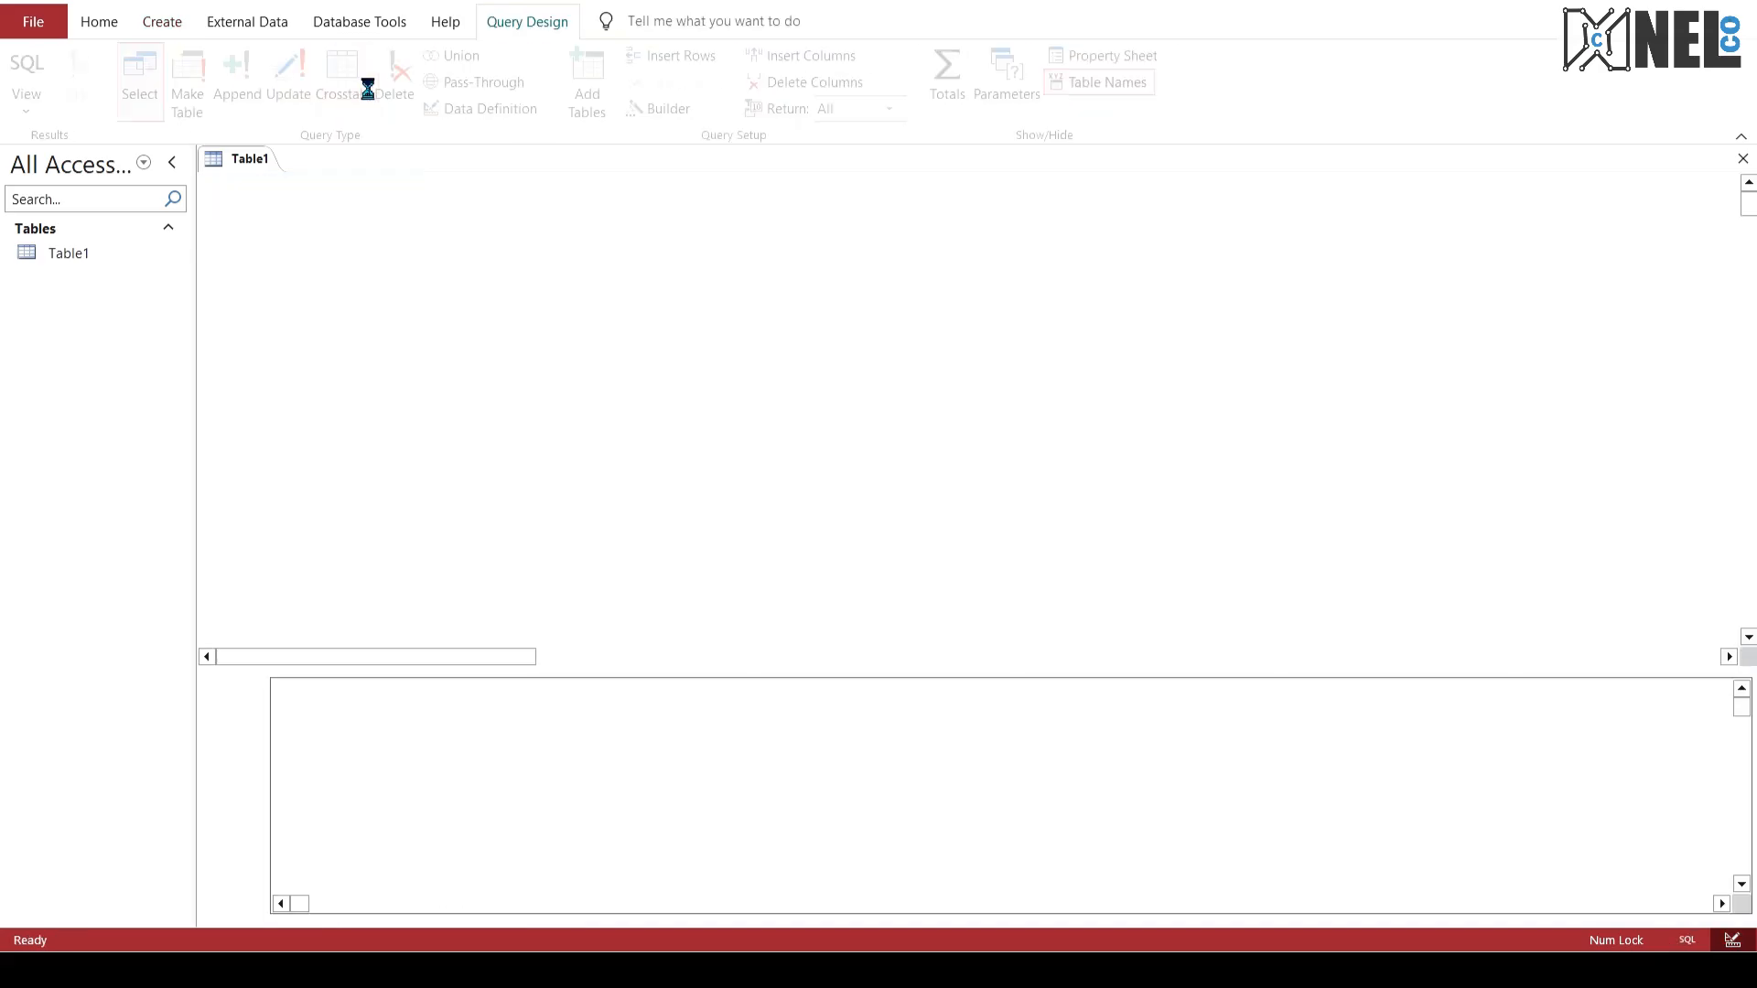
left_click(1029, 392)
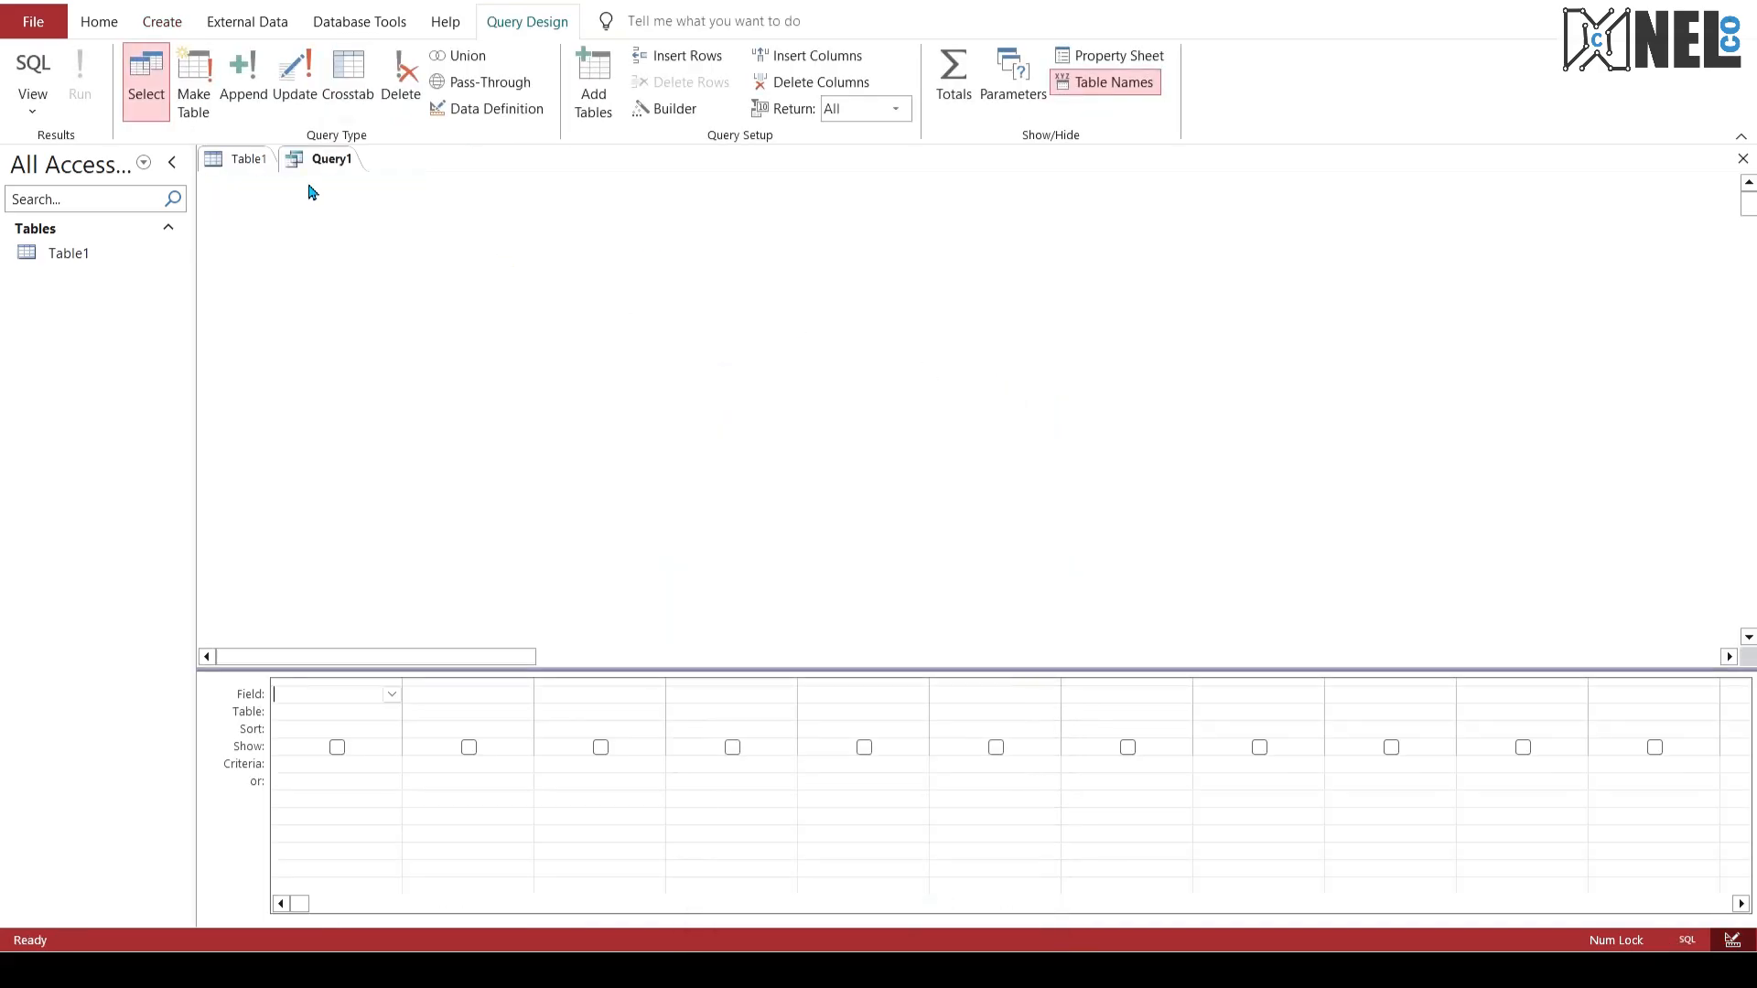
left_click(33, 64)
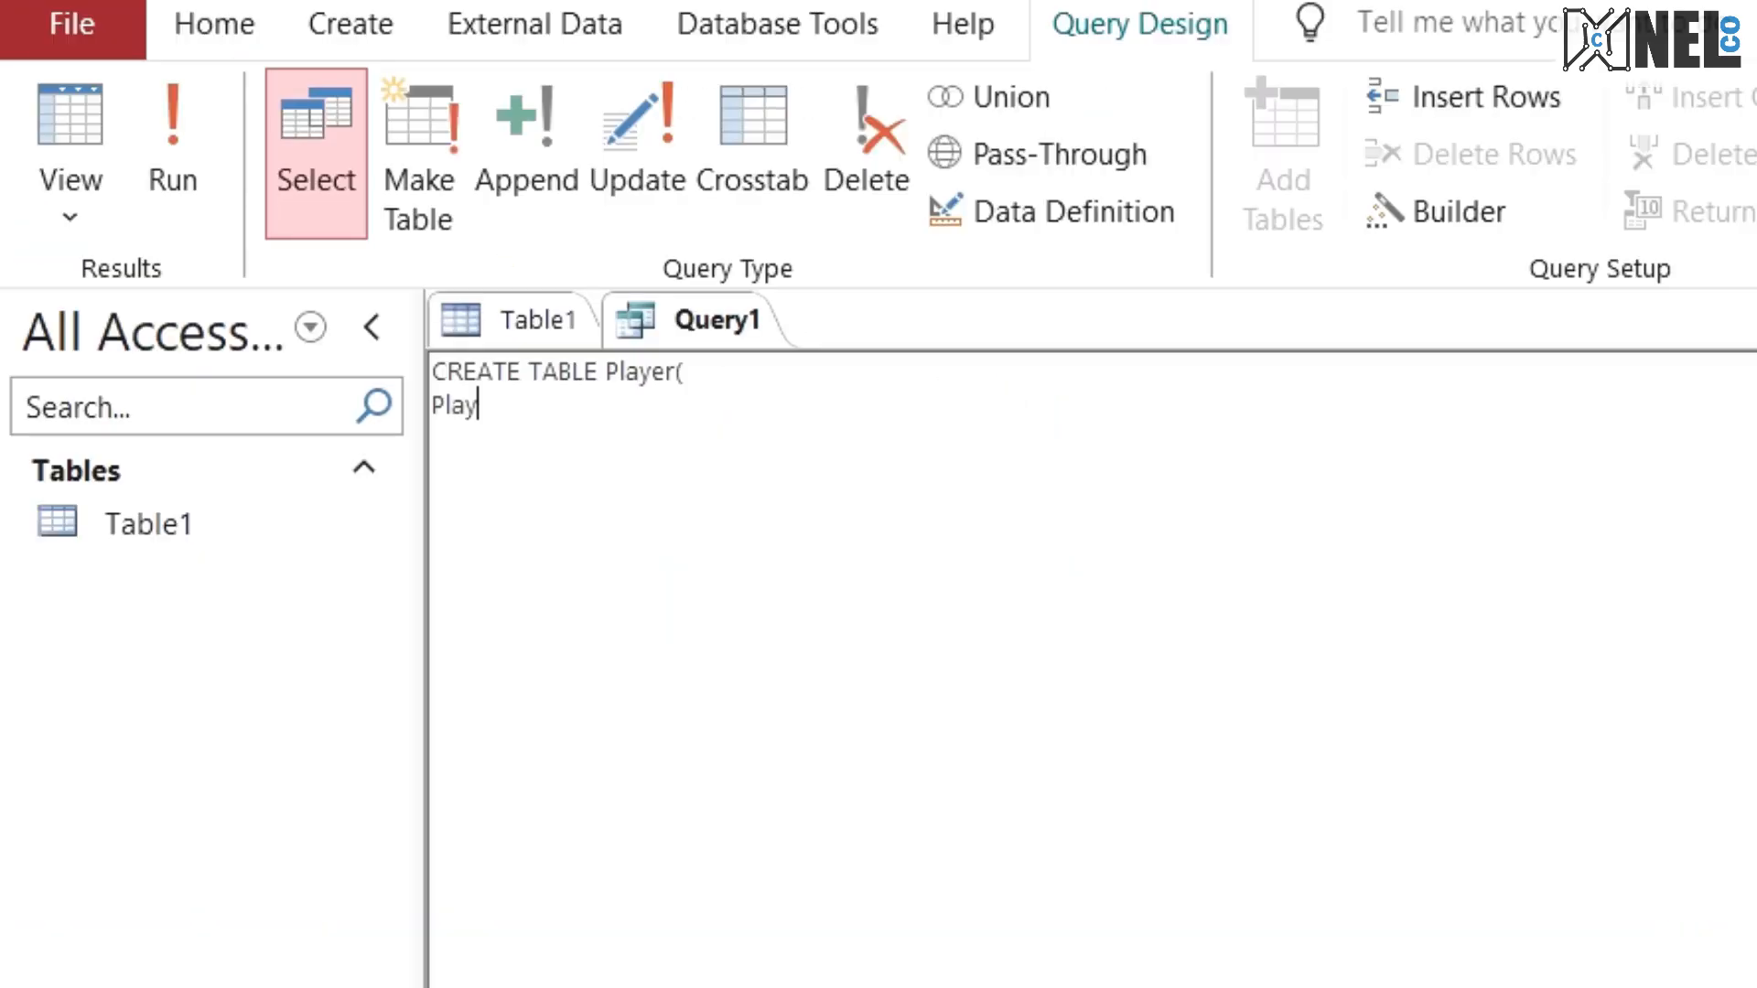
Step: Start the statement CREATE TABLE Player( with the field line PlayerID varchar(6) PRIMARY KEY, checking it against the exam PDF
type("erID varchar")
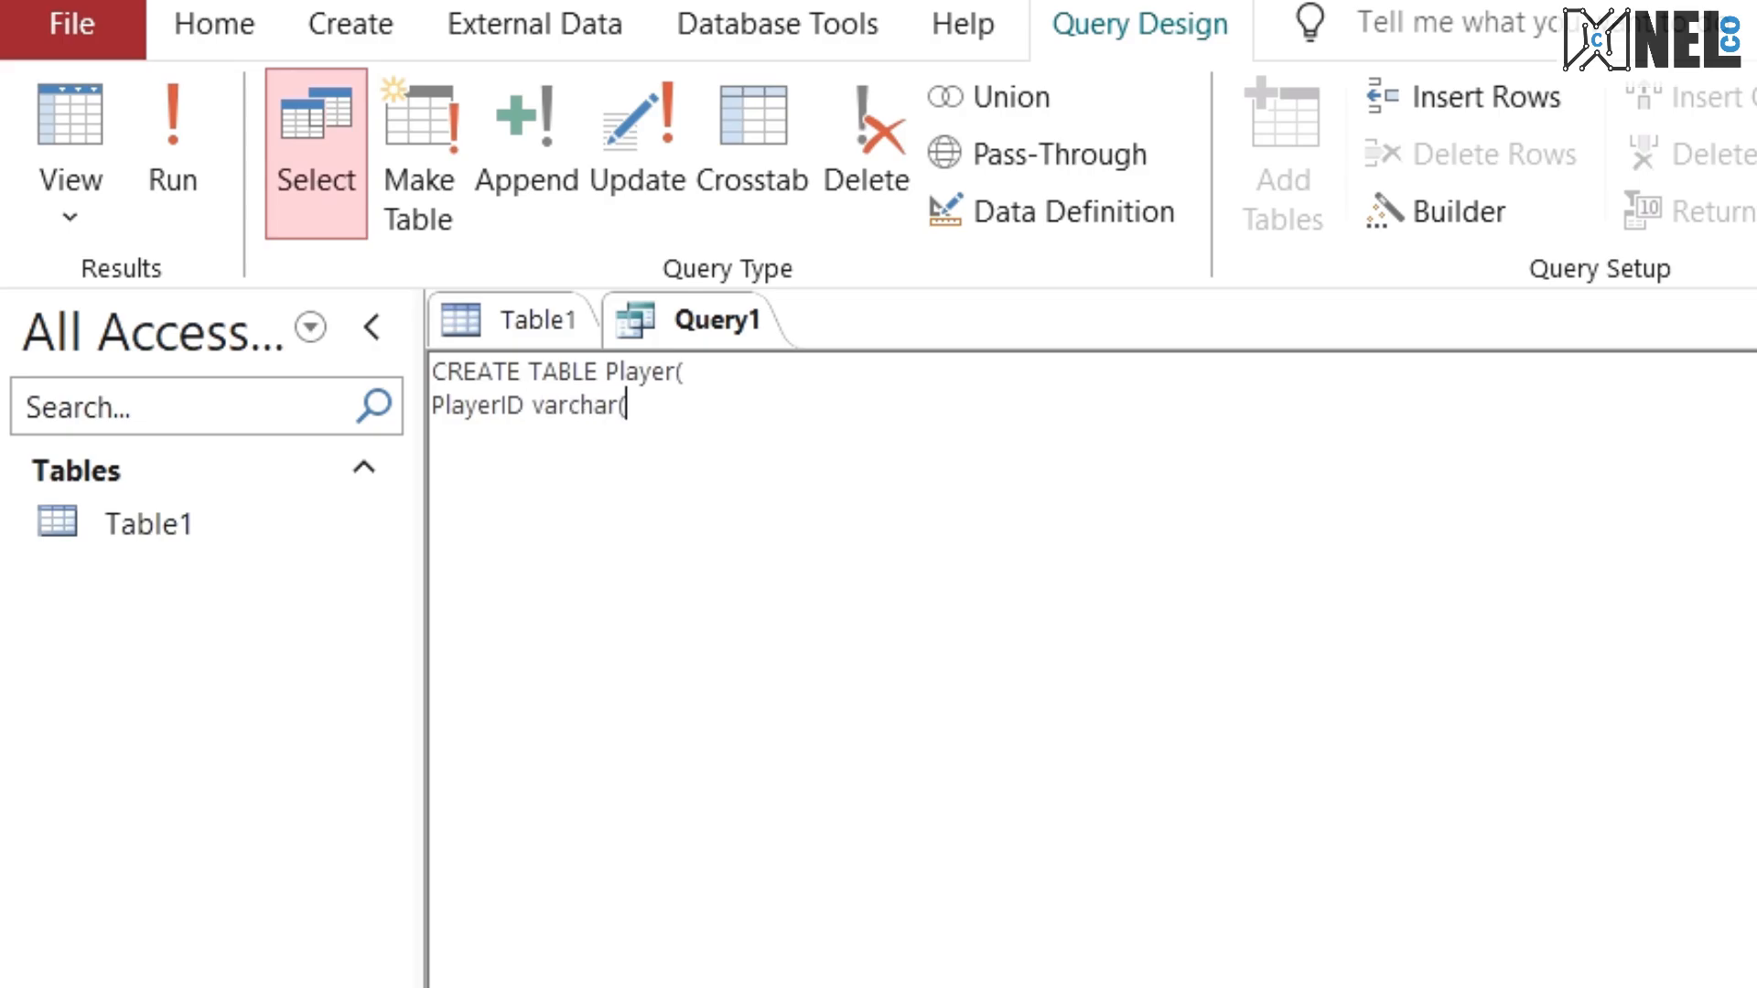
type("(6) PRIMARY KE")
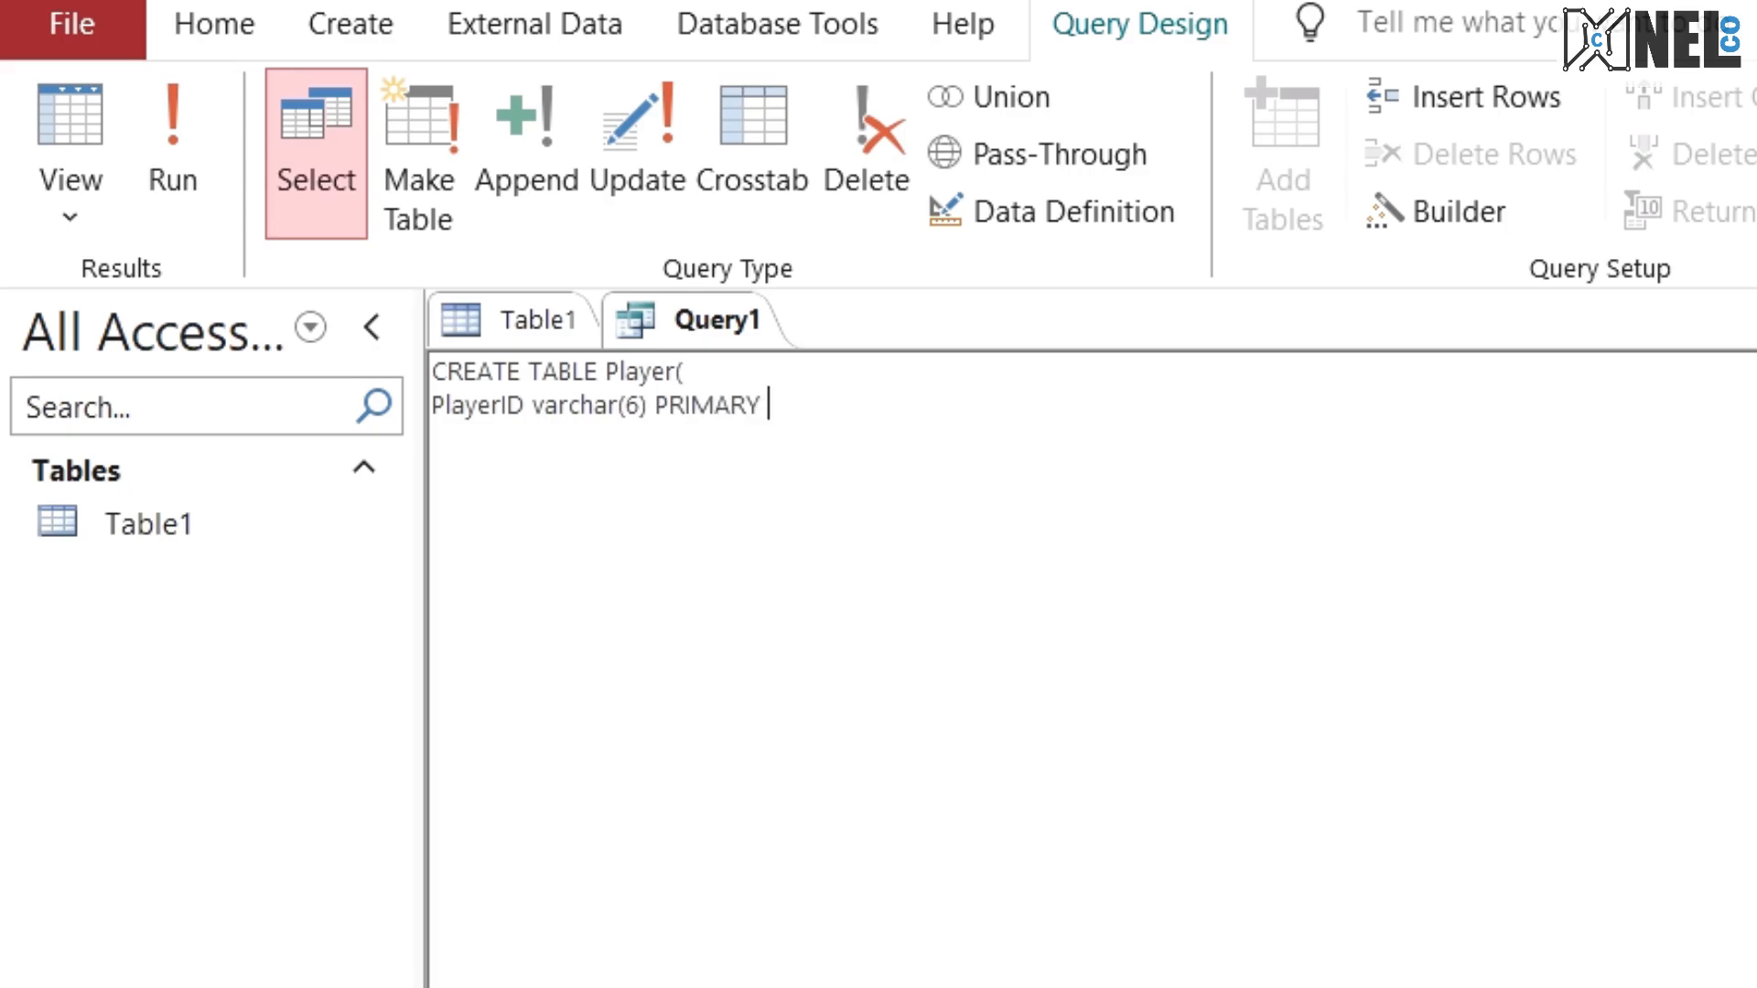
type("Y,")
key("ctrl+super+Right")
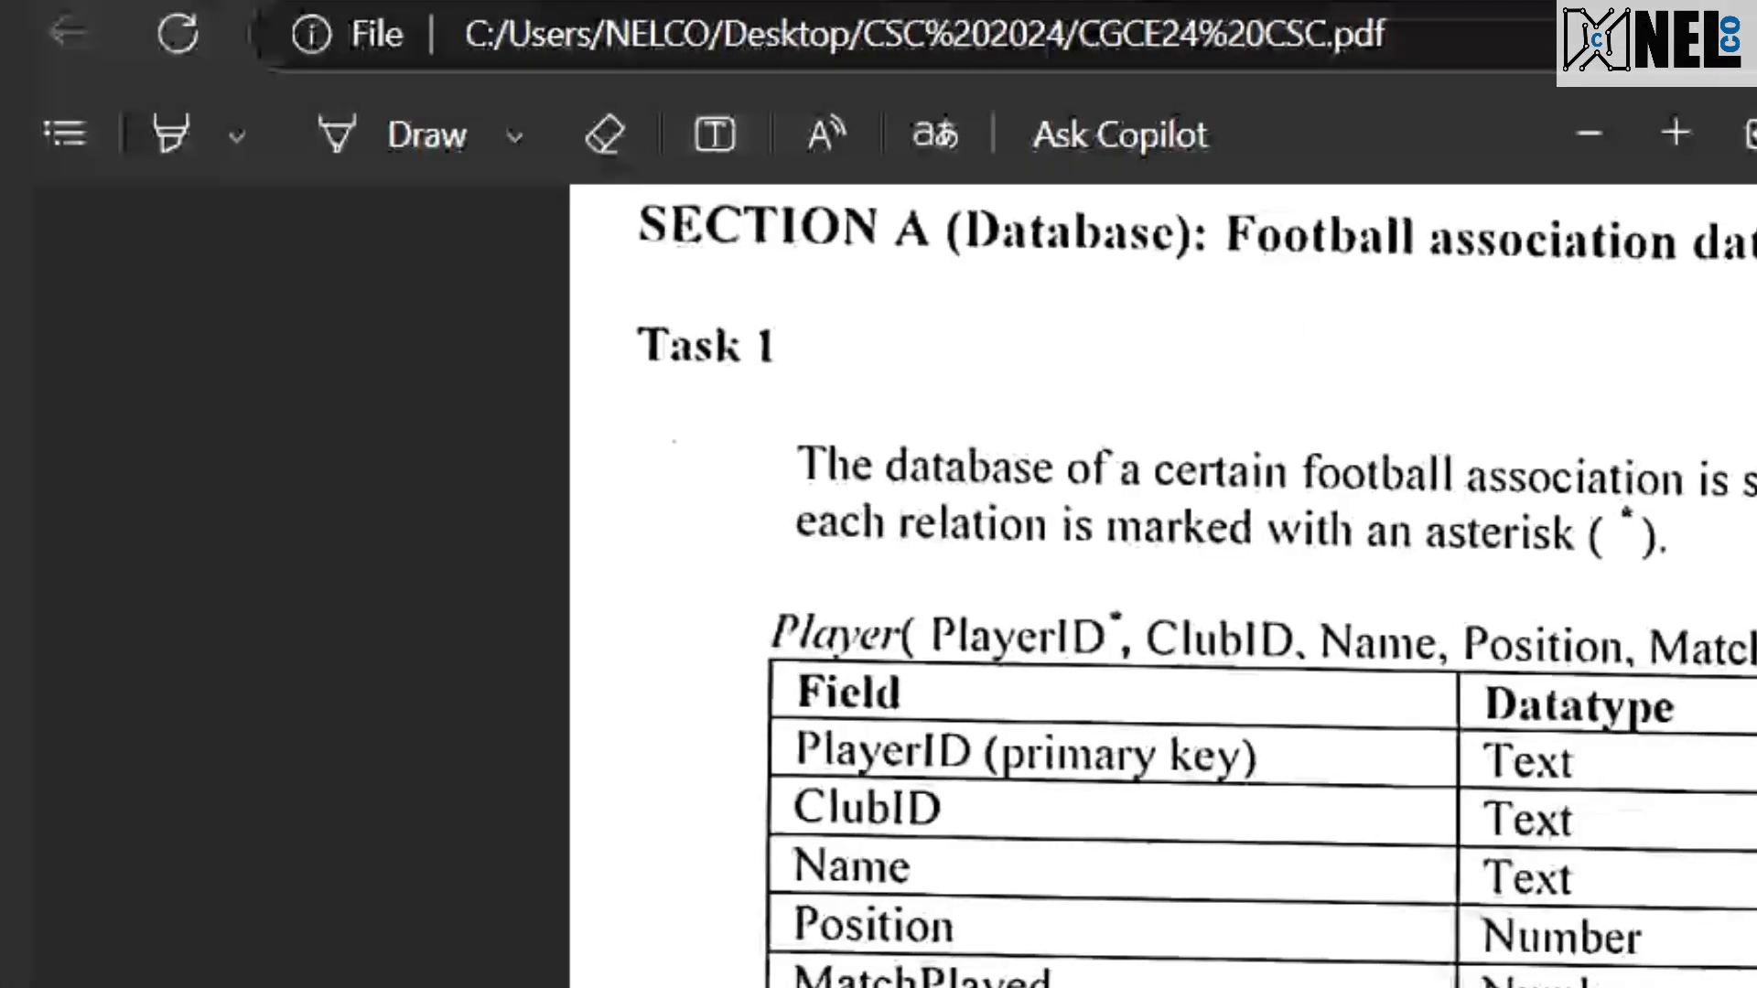
key("ctrl+super+Left")
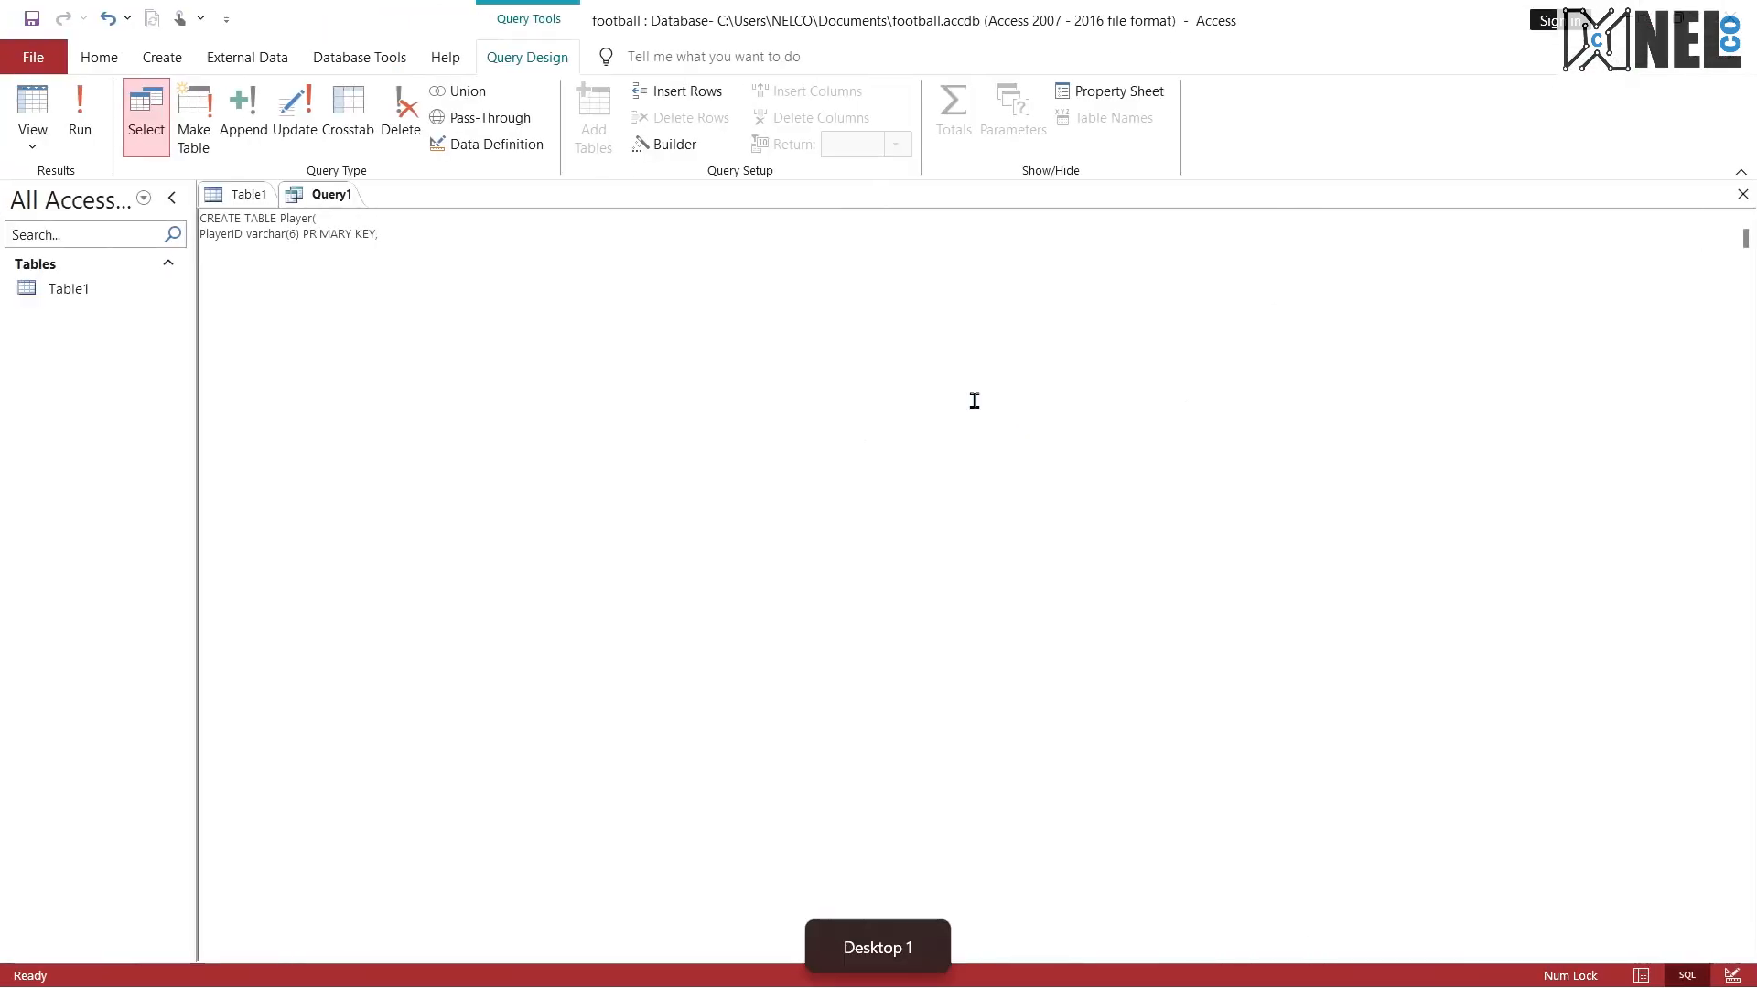
type(",")
key("Return")
Step: Add the field line ClubID varchar(10), to the Player table statement
type("Clu")
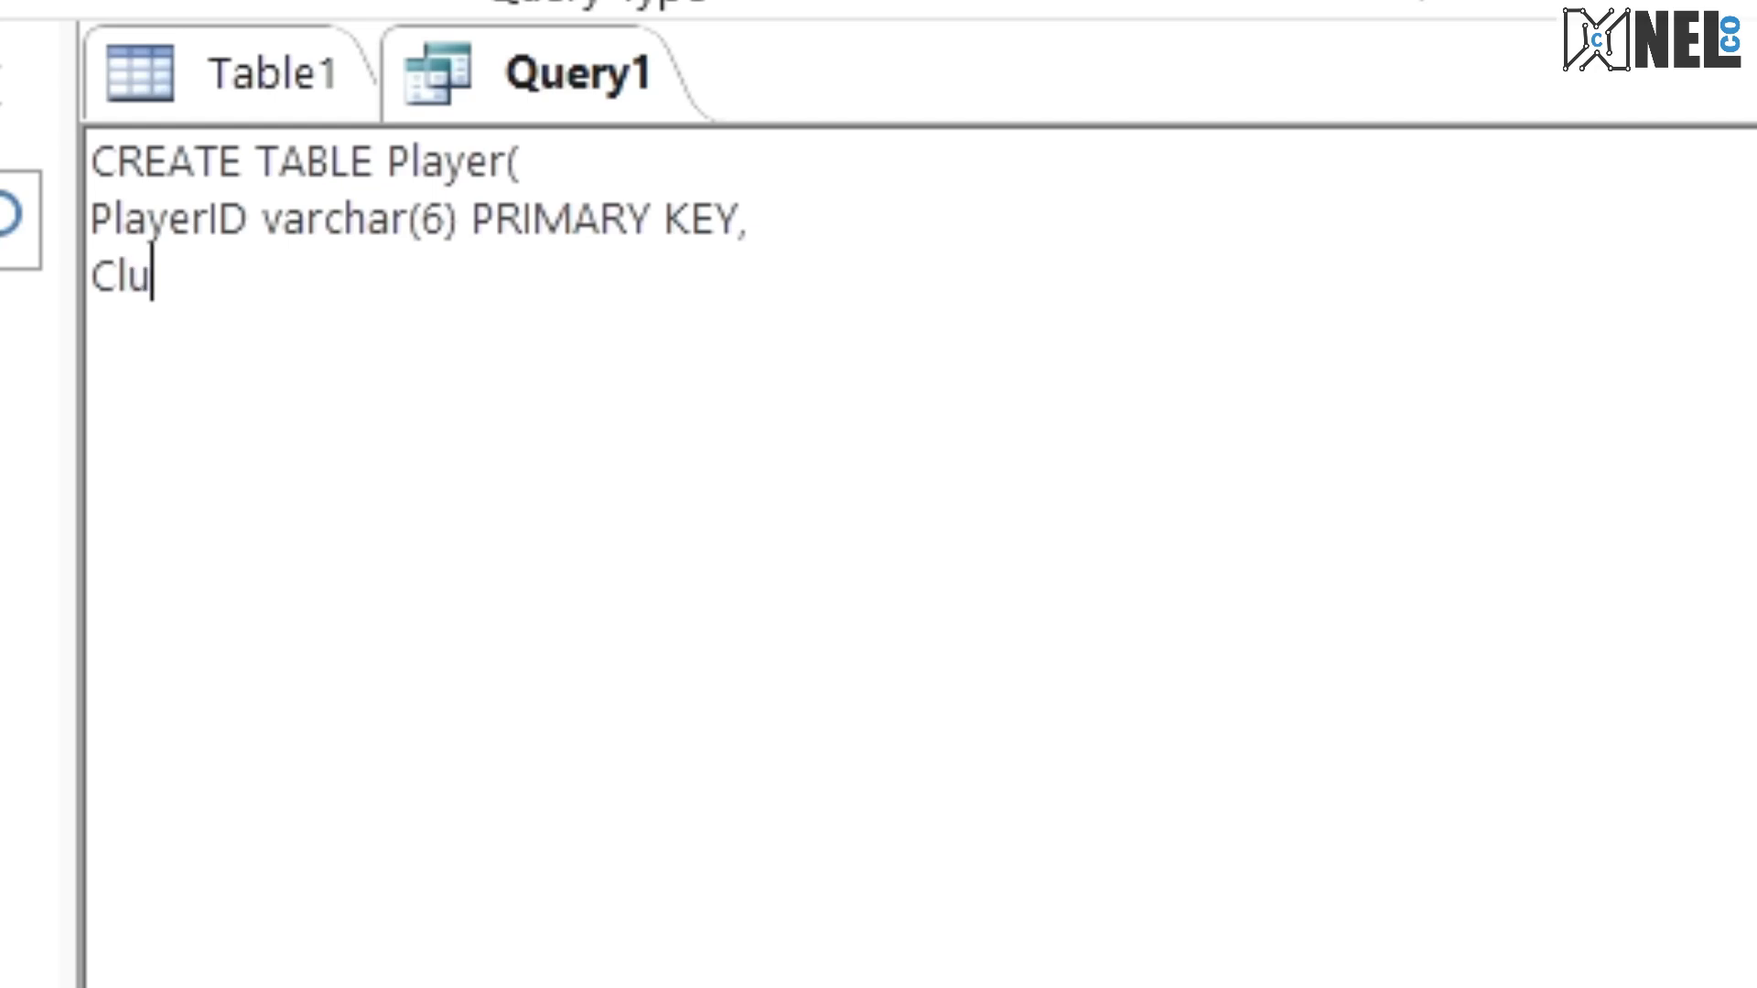
type("bID varcahr")
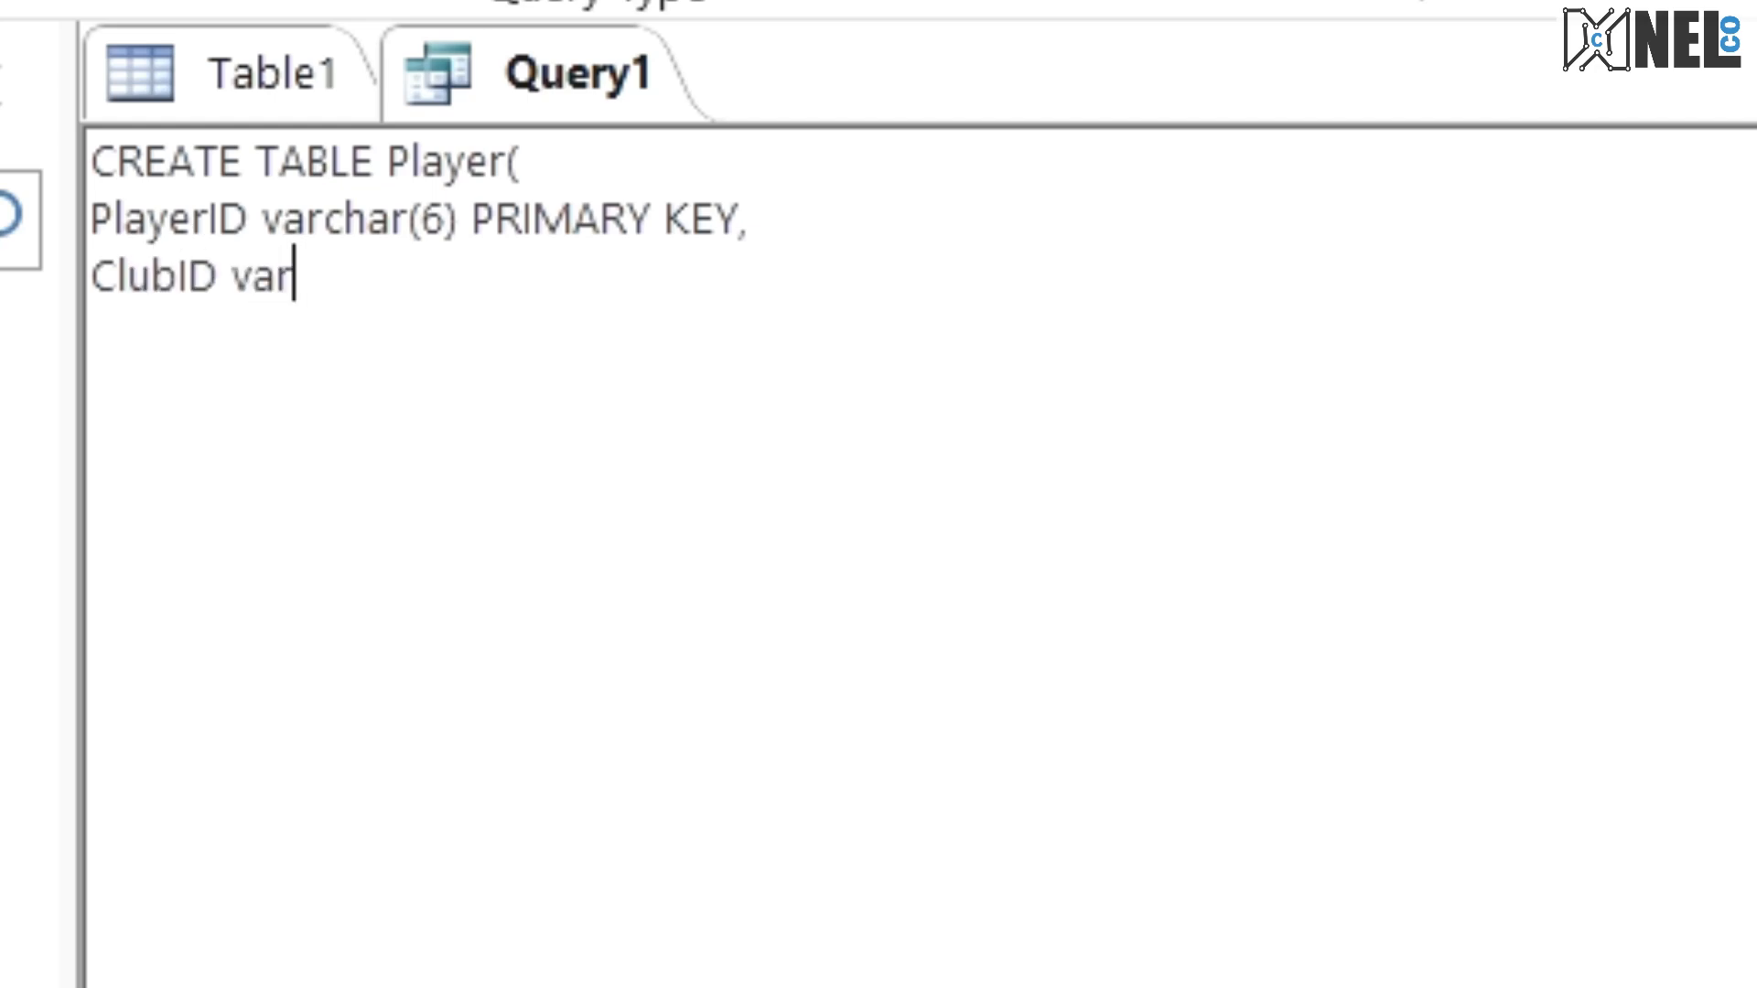
key("BackSpace")
key("BackSpace")
key("BackSpace")
type("har(10)")
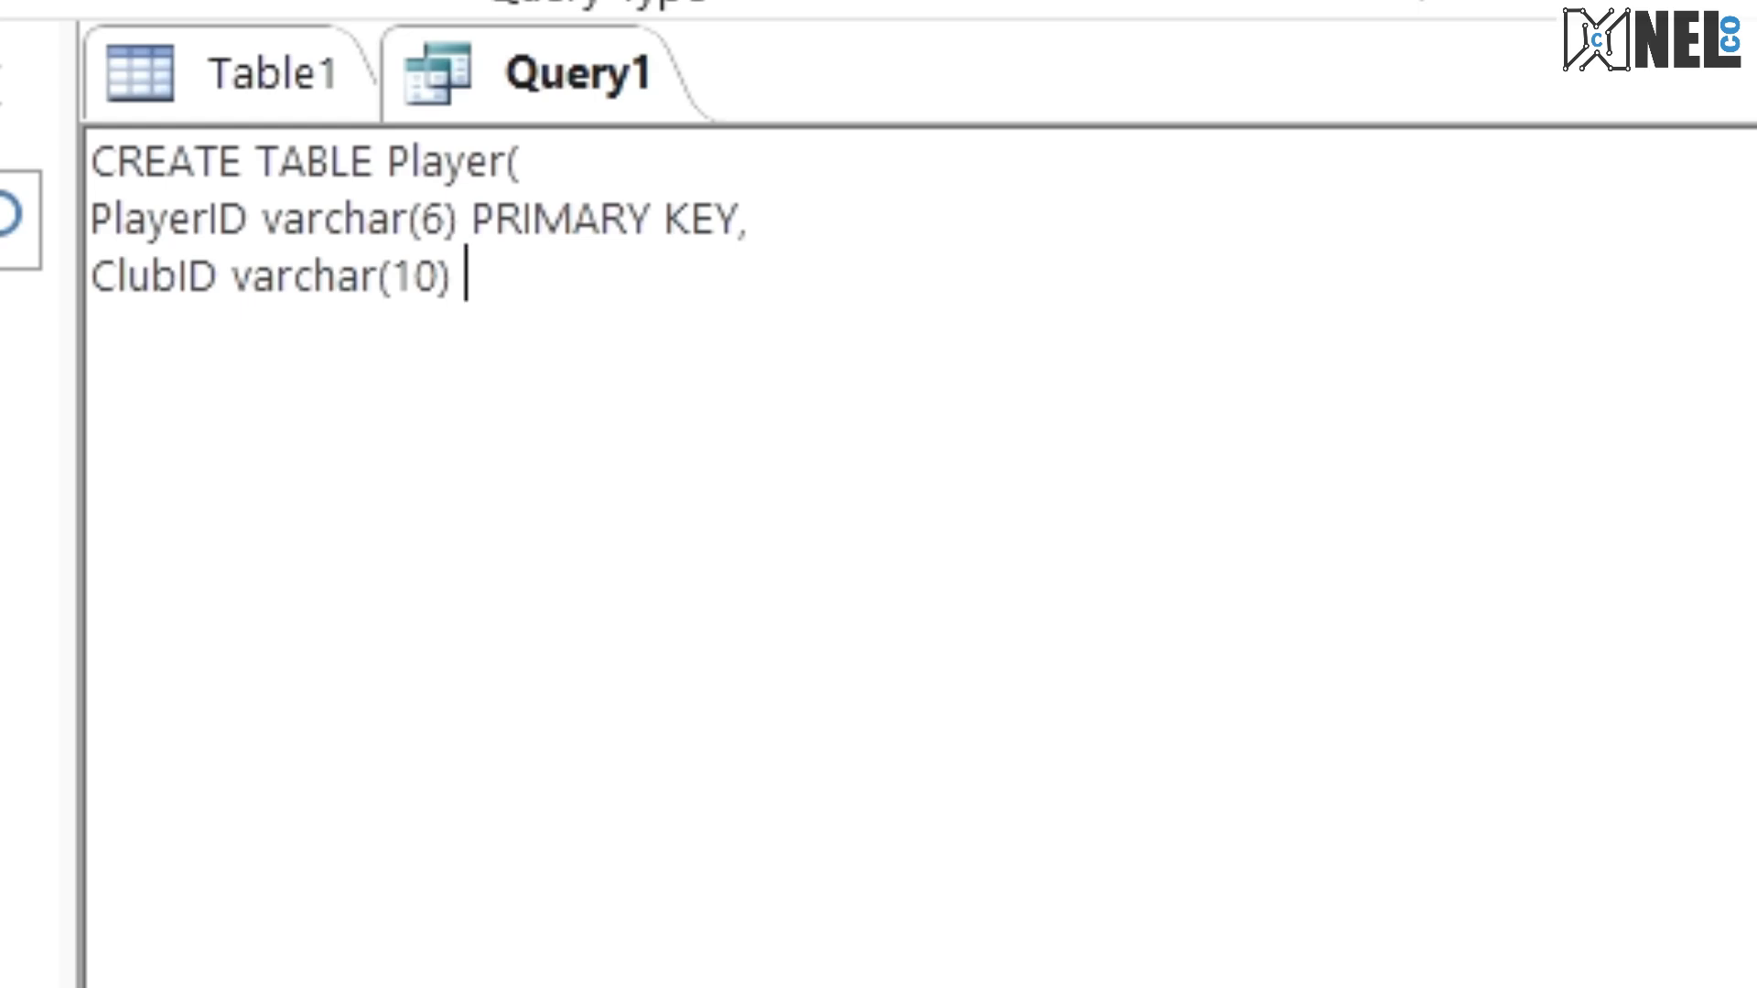
key("BackSpace")
type(",")
key("Return")
Step: Check the exam PDF for the third Player field and add the line Name varchar(30), to the statement
key("ctrl+super+Right")
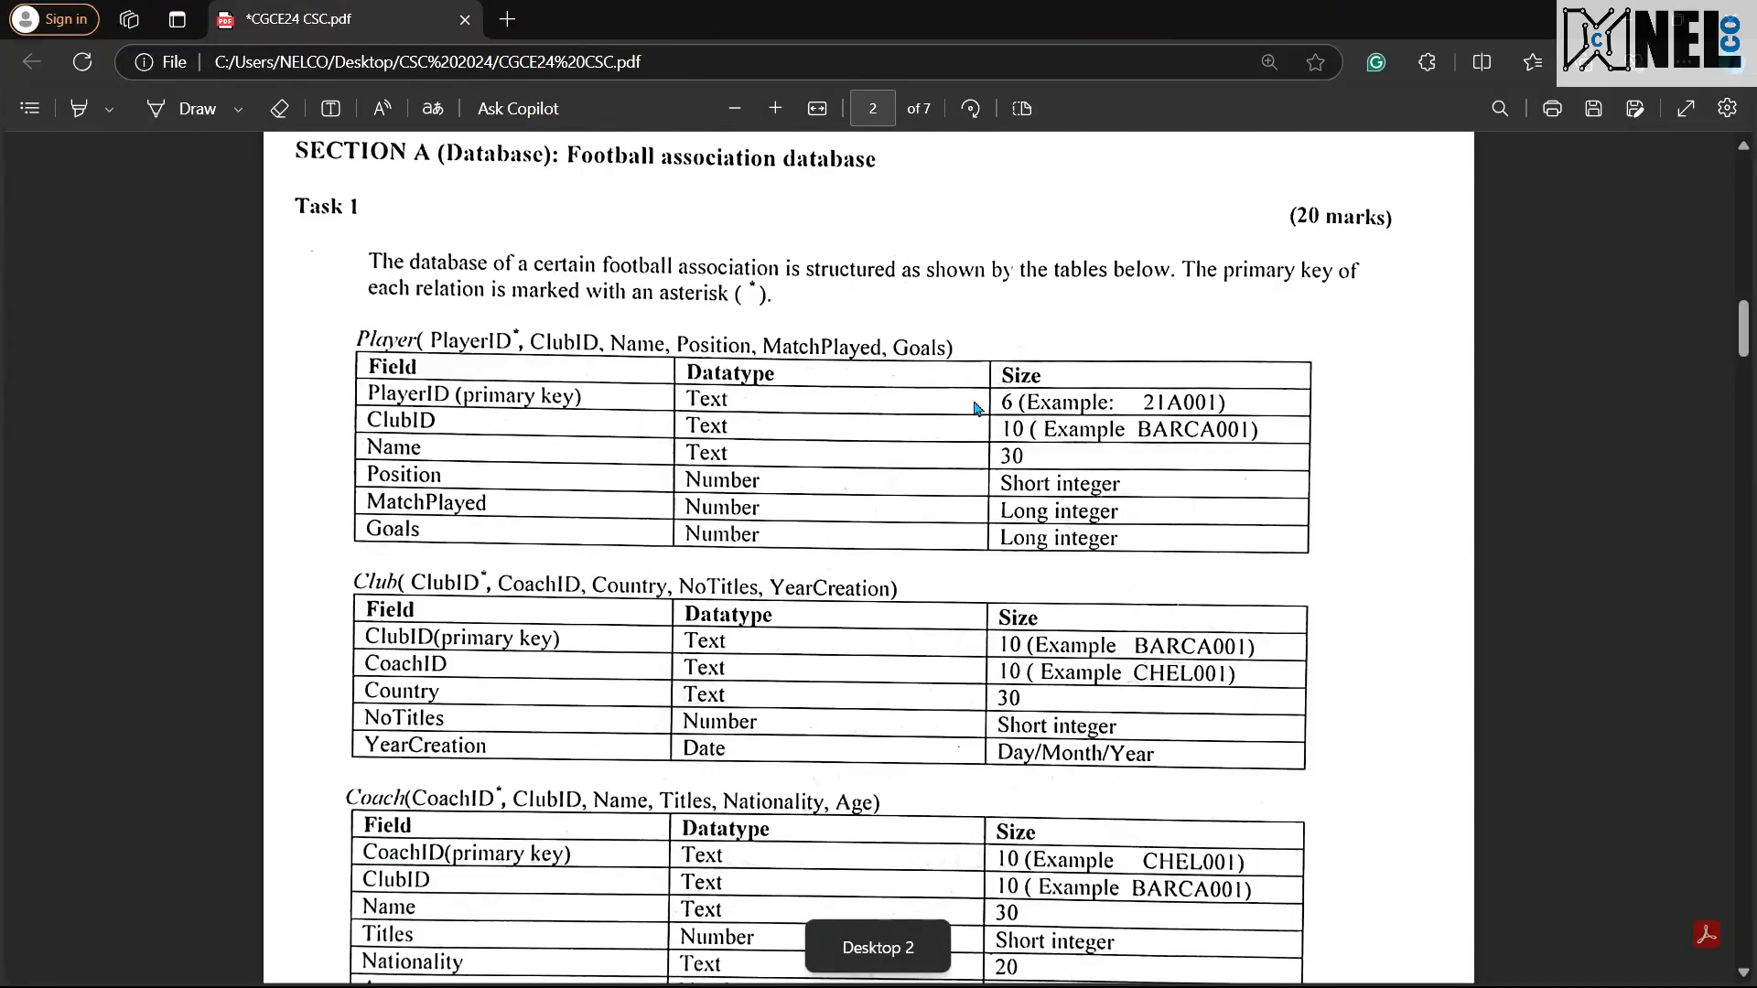
key("ctrl+super+Left")
type("Nam")
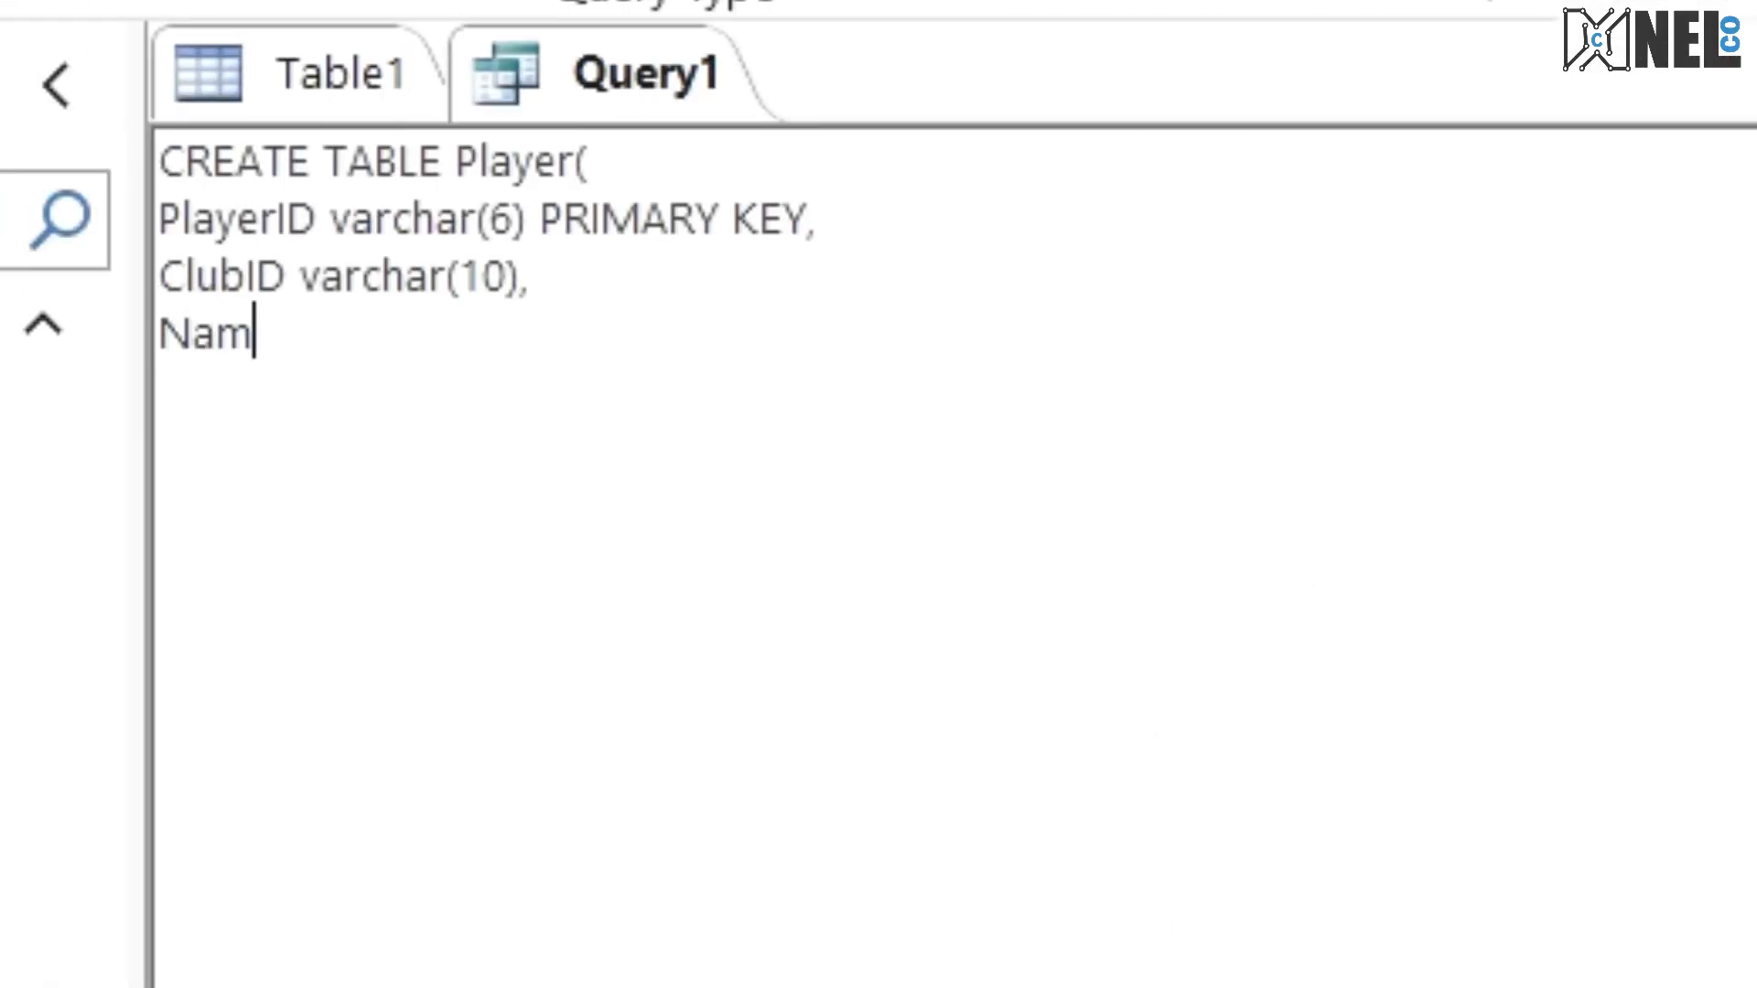
type("e varcher")
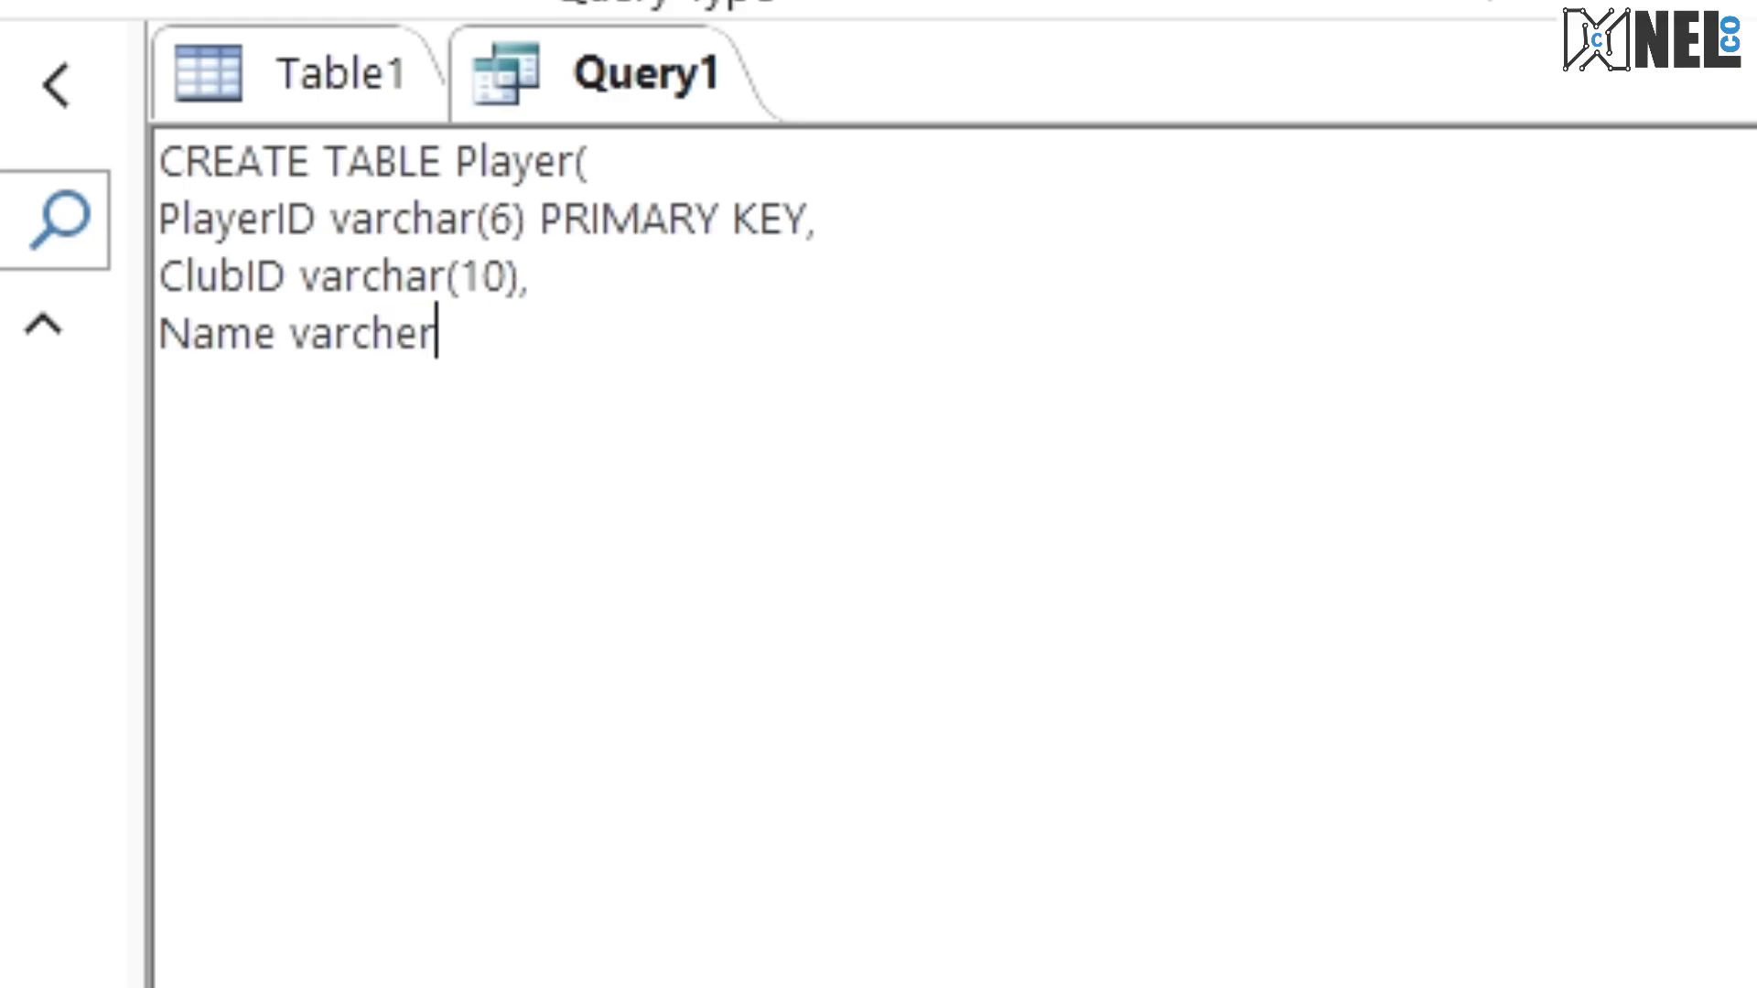
key("BackSpace")
key("BackSpace")
type("ra")
key("BackSpace")
key("BackSpace")
type("ar")
key("BackSpace")
type("(30)")
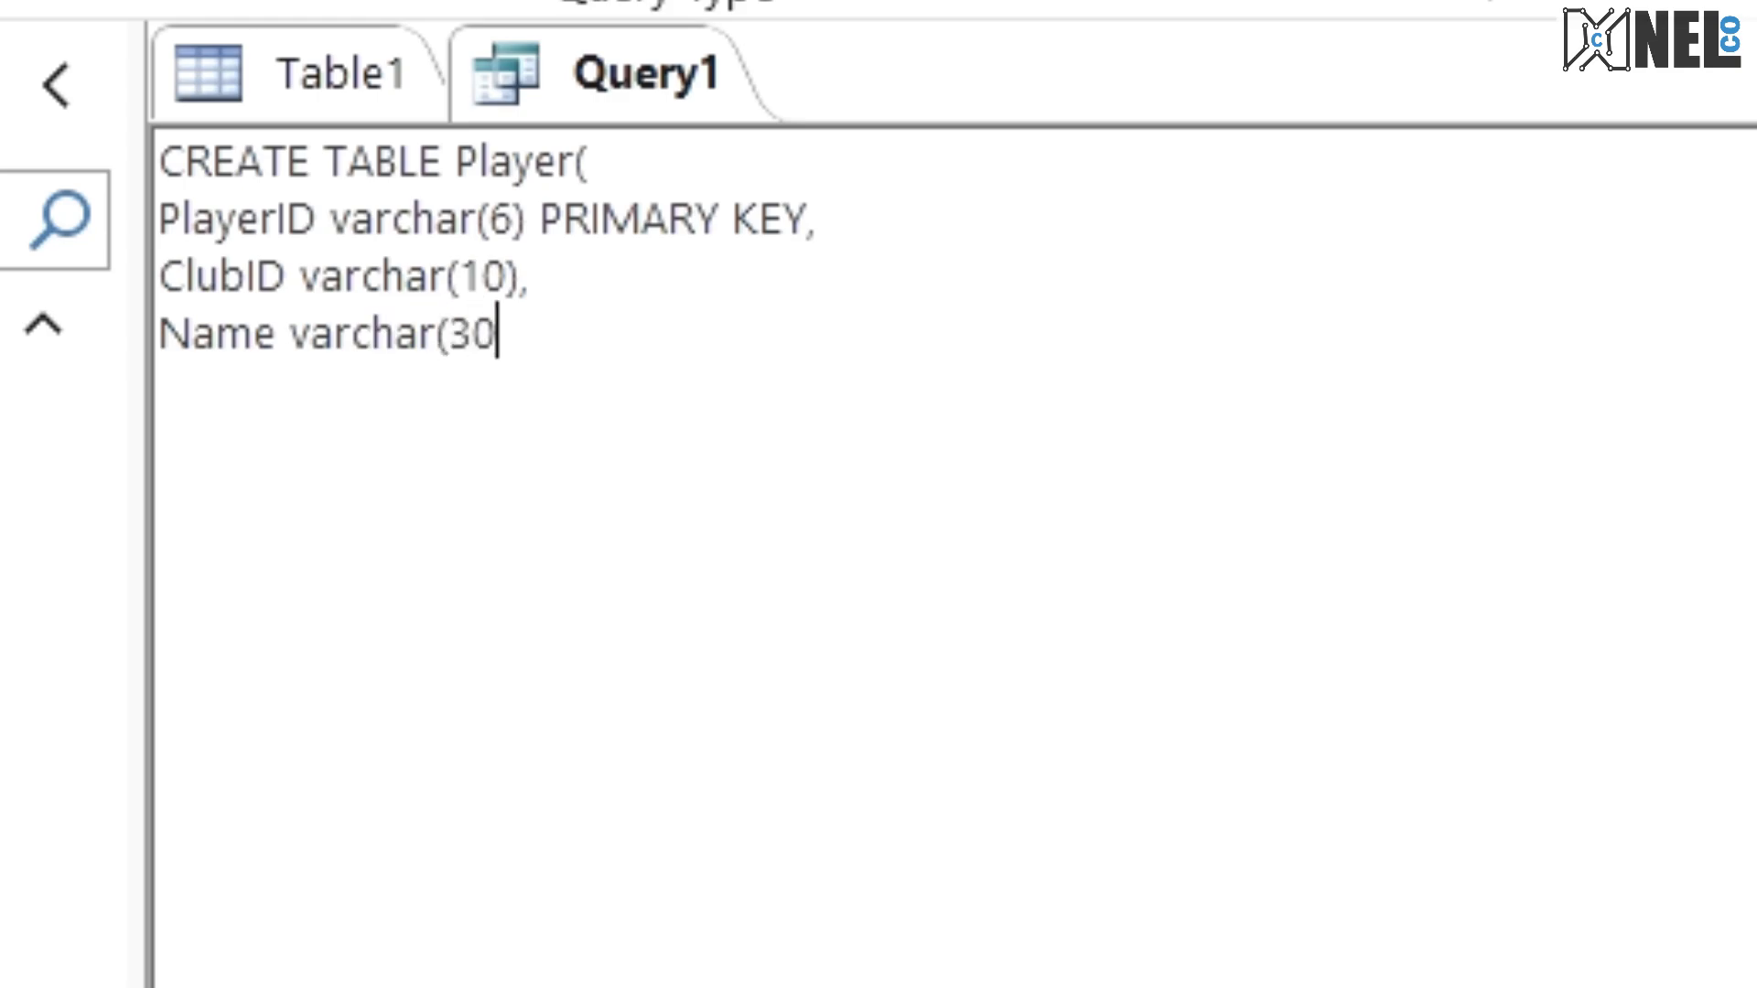
type(",")
key("Return")
Step: Check the exam PDF for the fourth Player field and add the line Position smallint, to the statement
key("ctrl+super+Right")
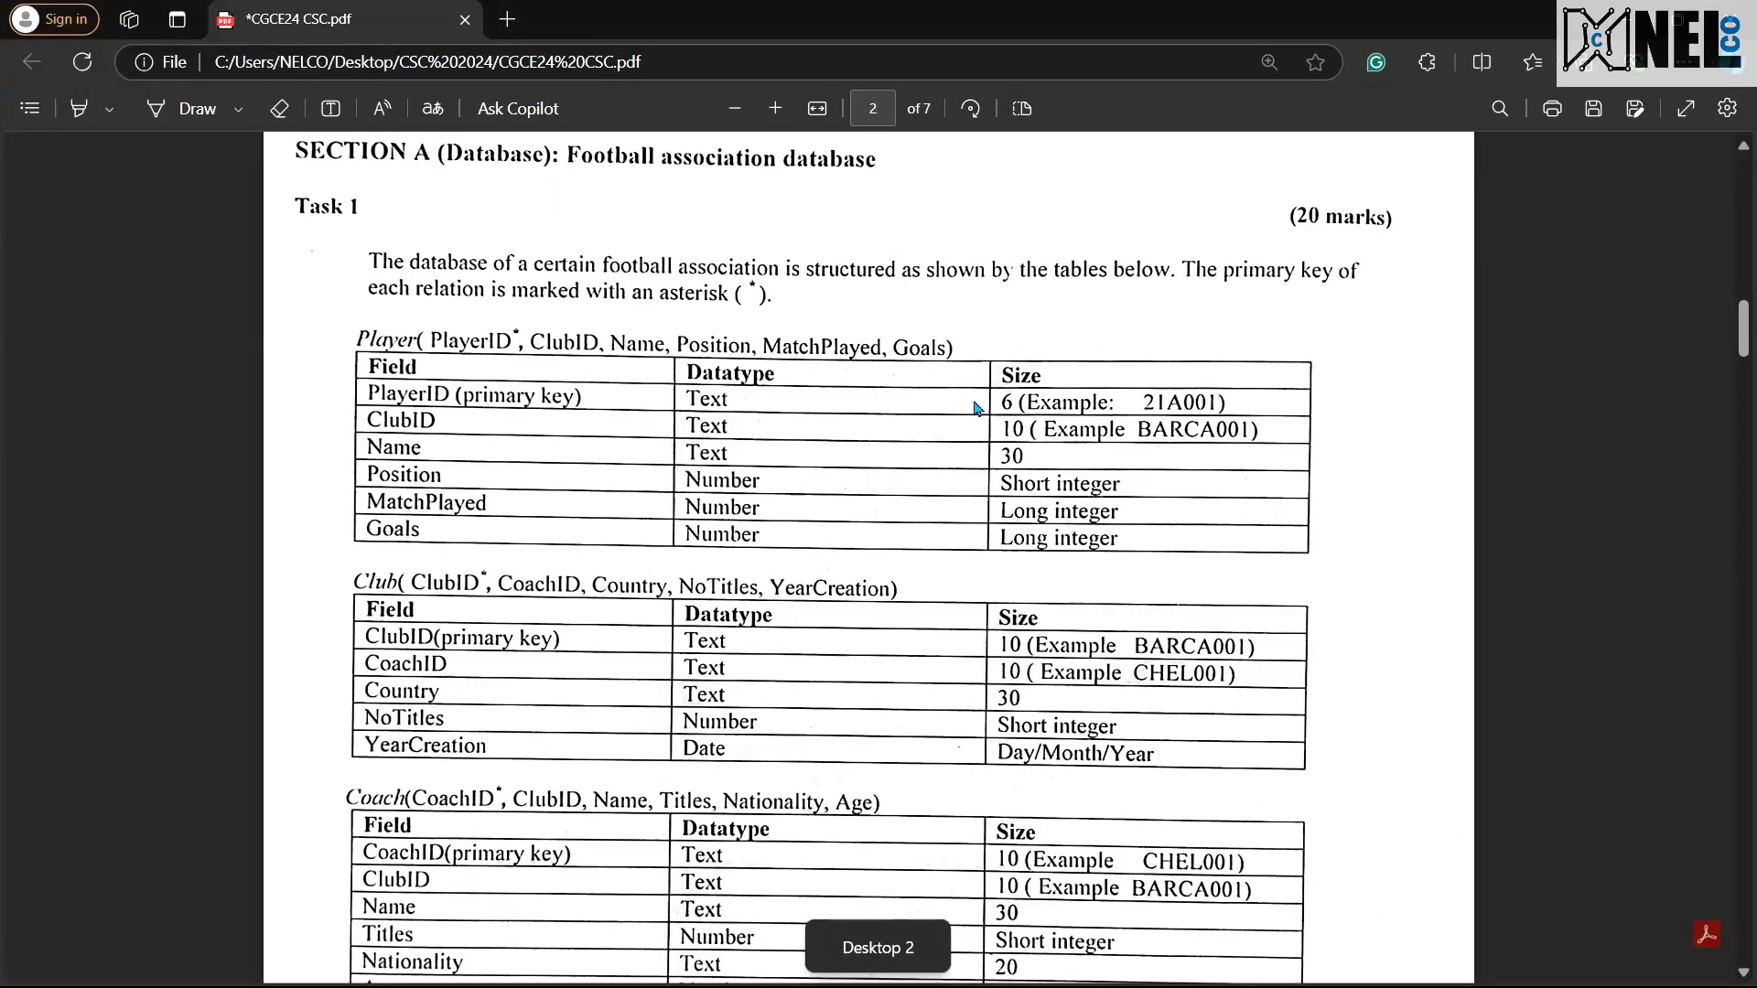
key("ctrl+super+Left")
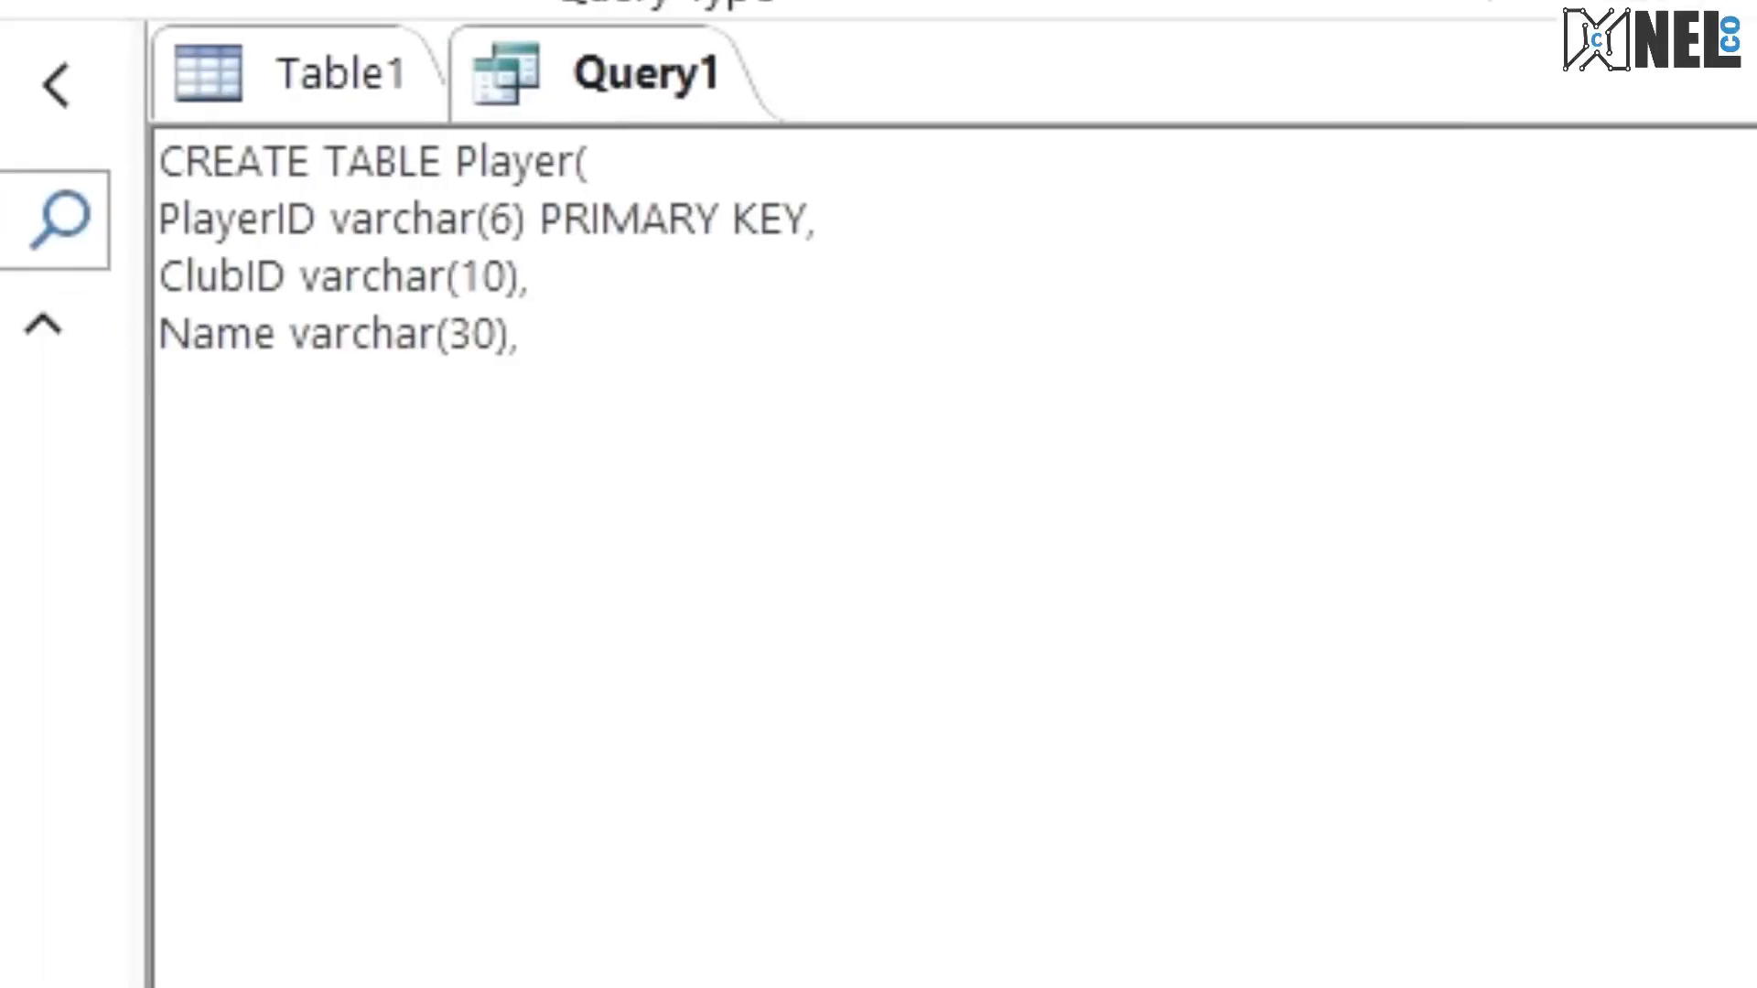
type("Posi")
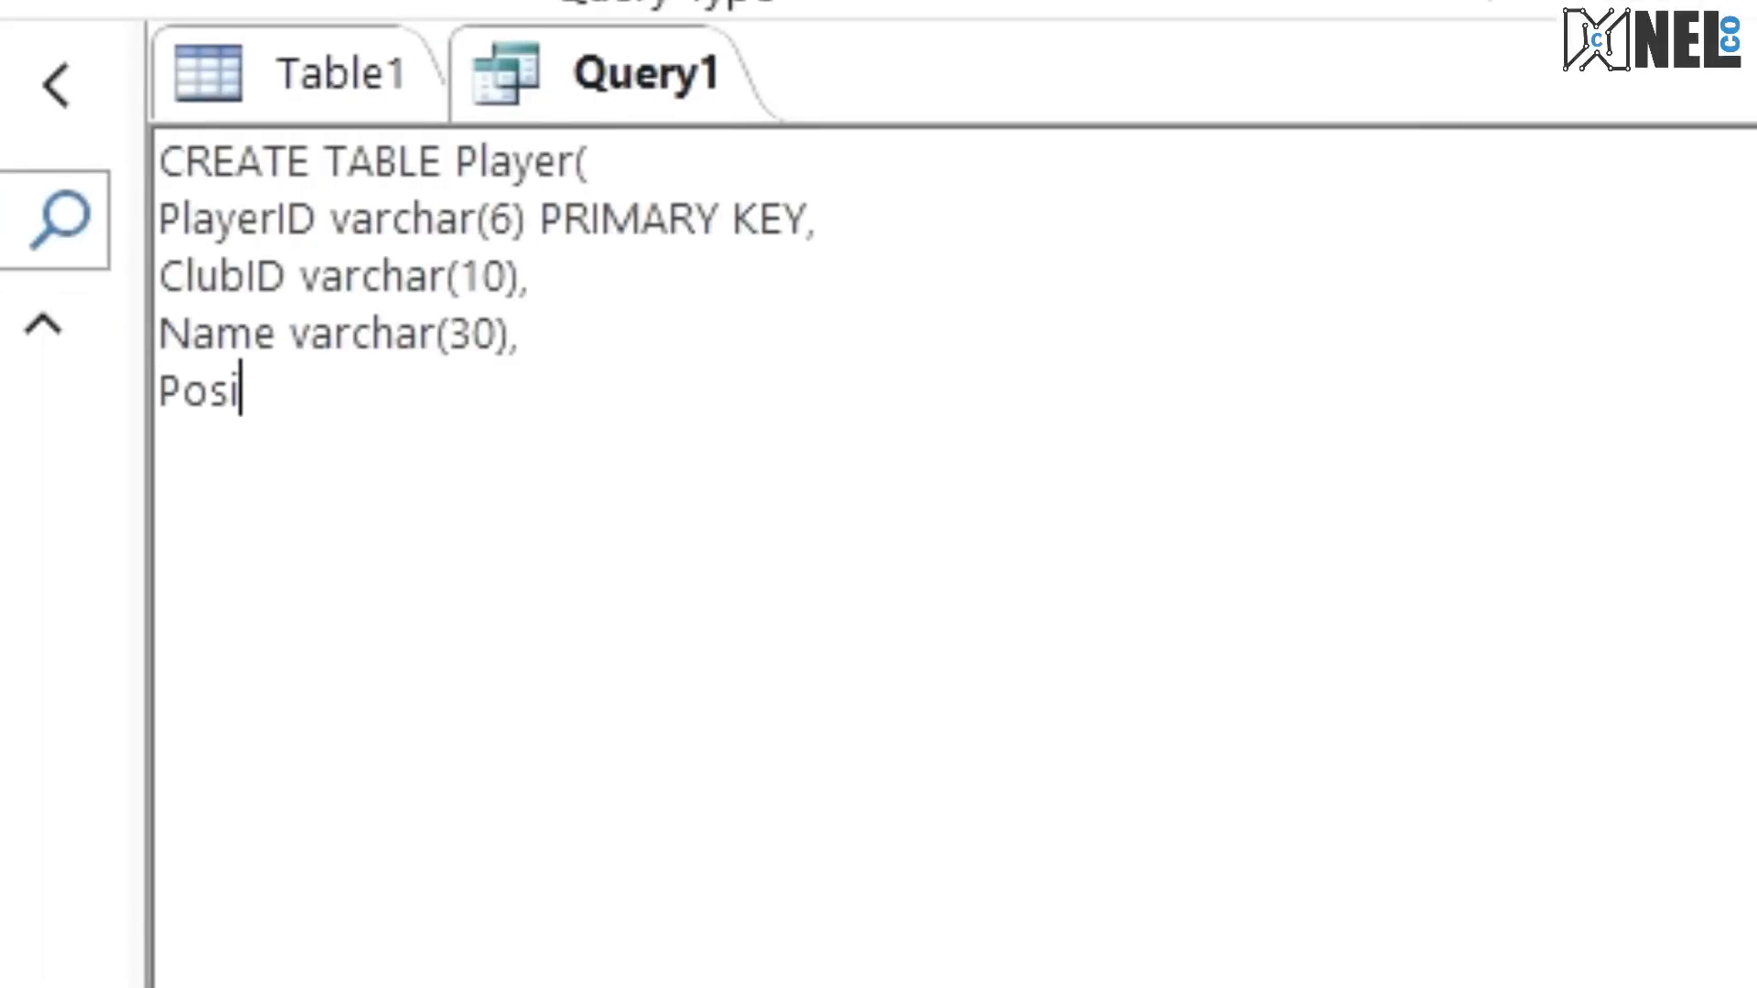
type("tion in")
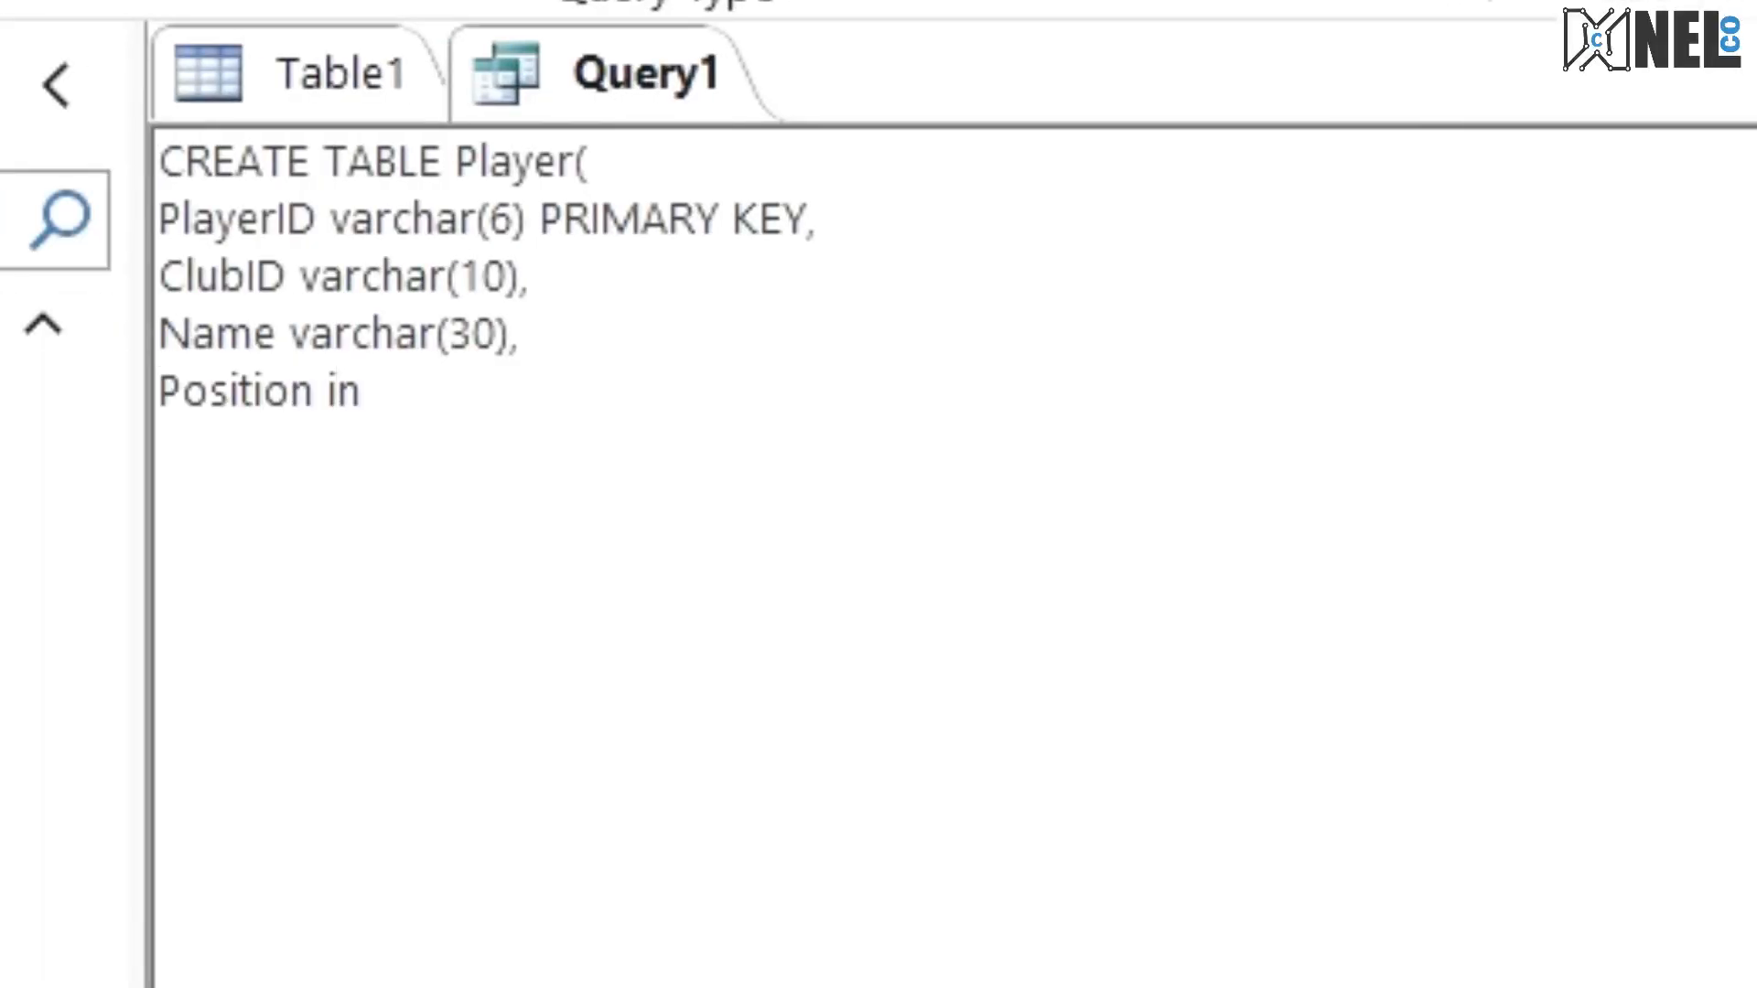
key("BackSpace")
key("BackSpace")
type("smallint,")
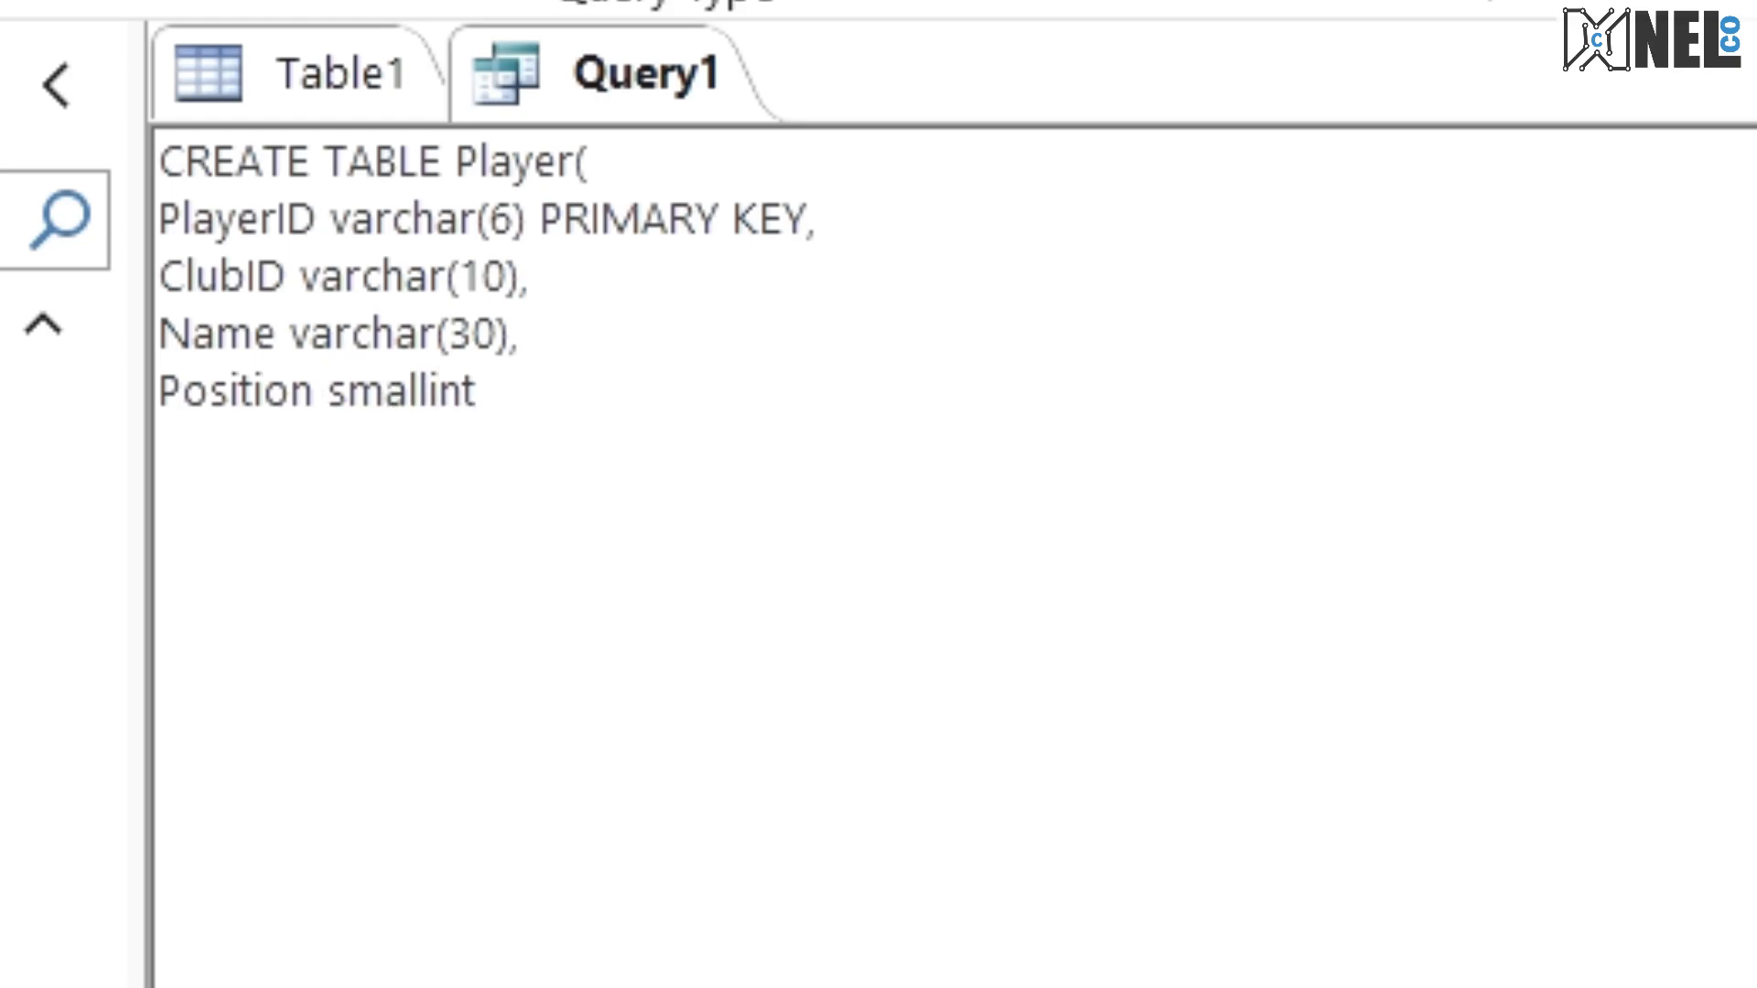
key("Return")
Step: Check the exam PDF for the fifth Player field and add the line MatchPlayed int, to the statement
key("ctrl+super+Right")
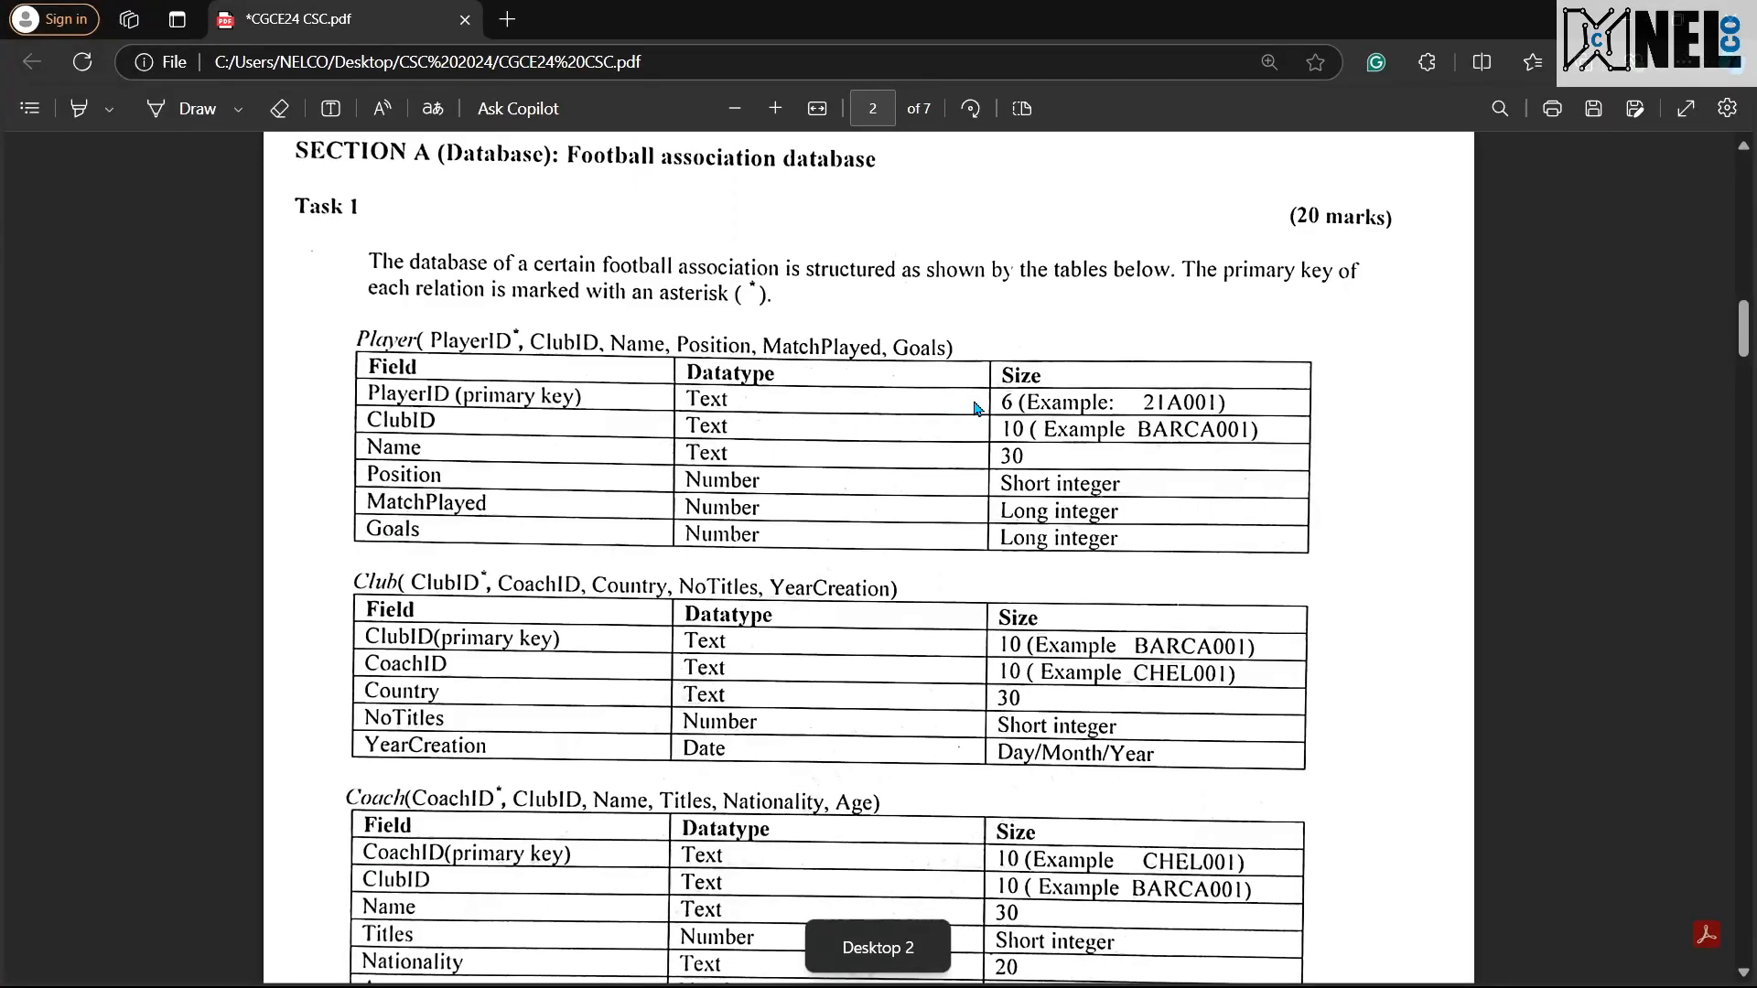
key("ctrl+super+Left")
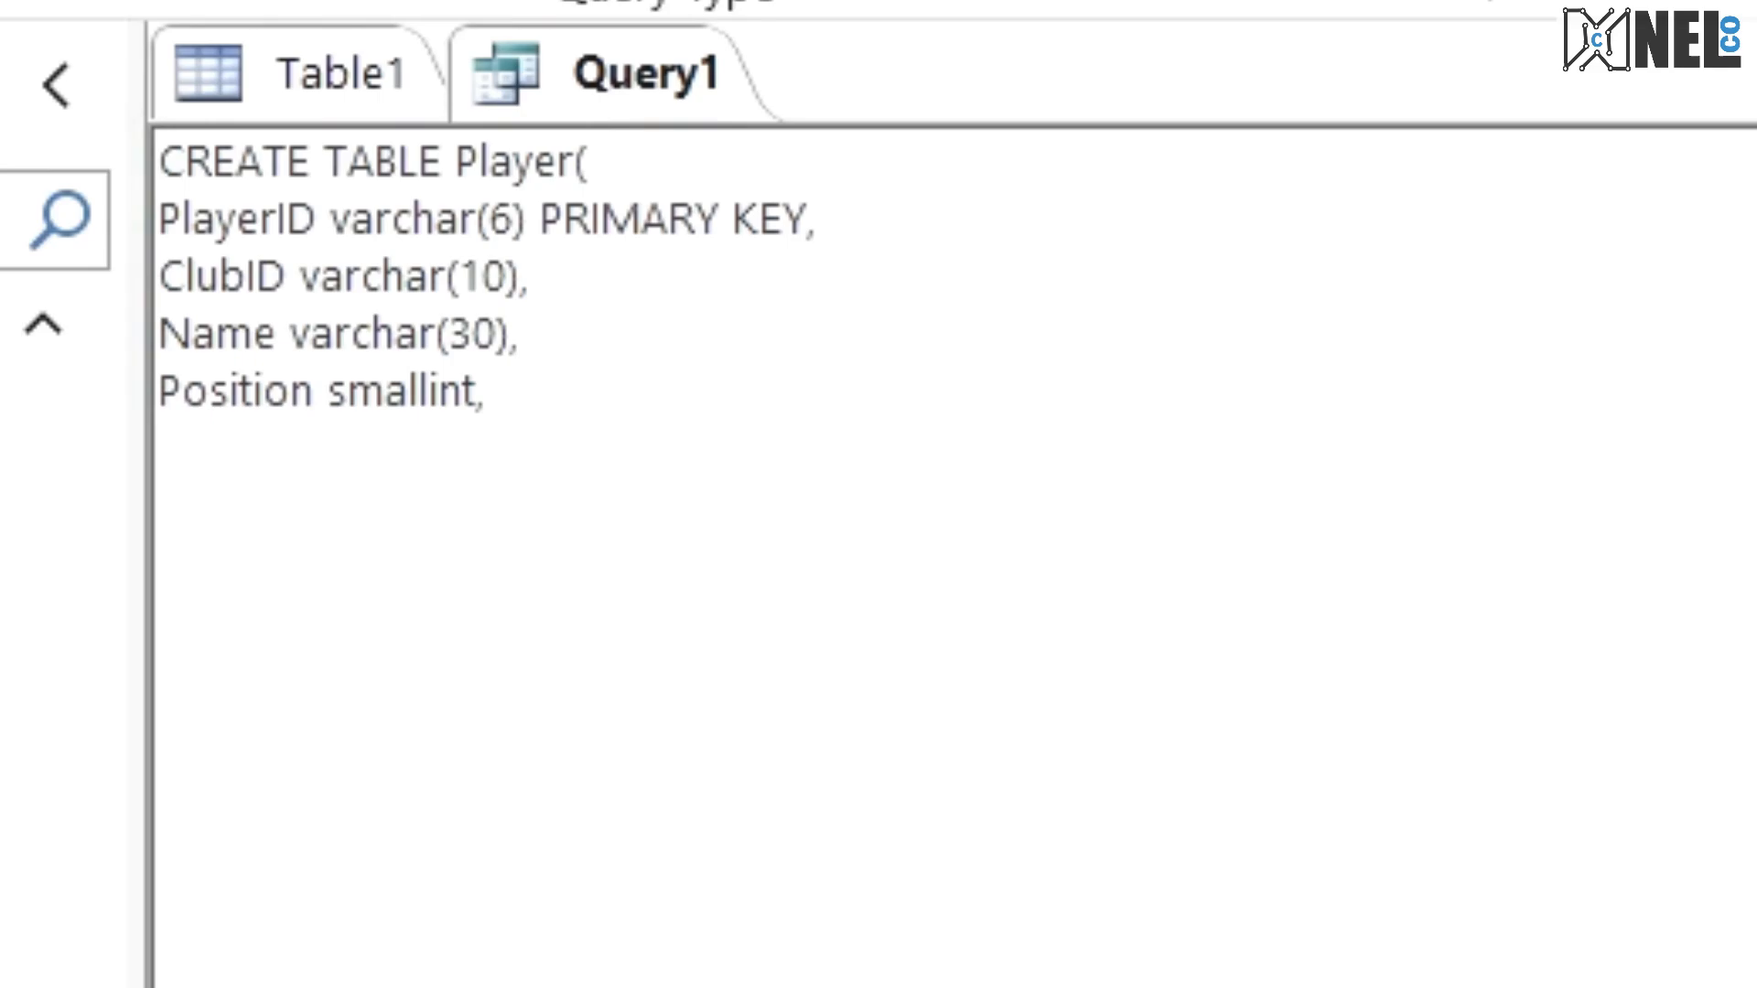
type("Mat")
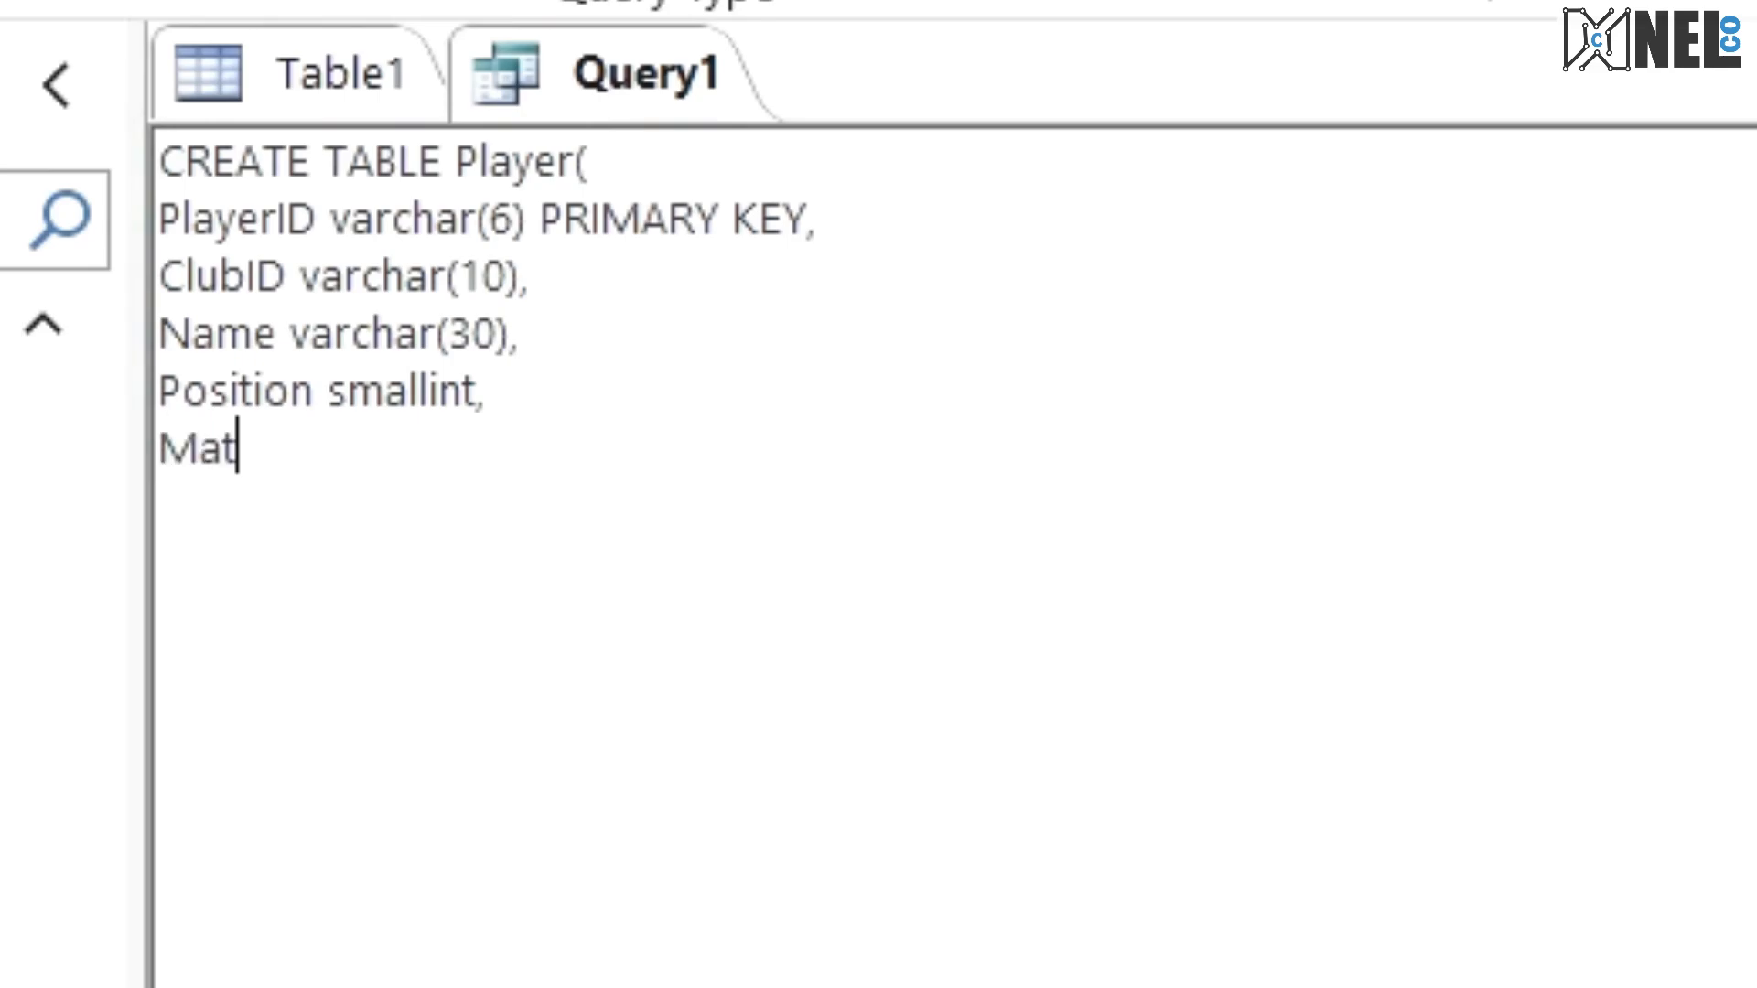
type("chPlayed ")
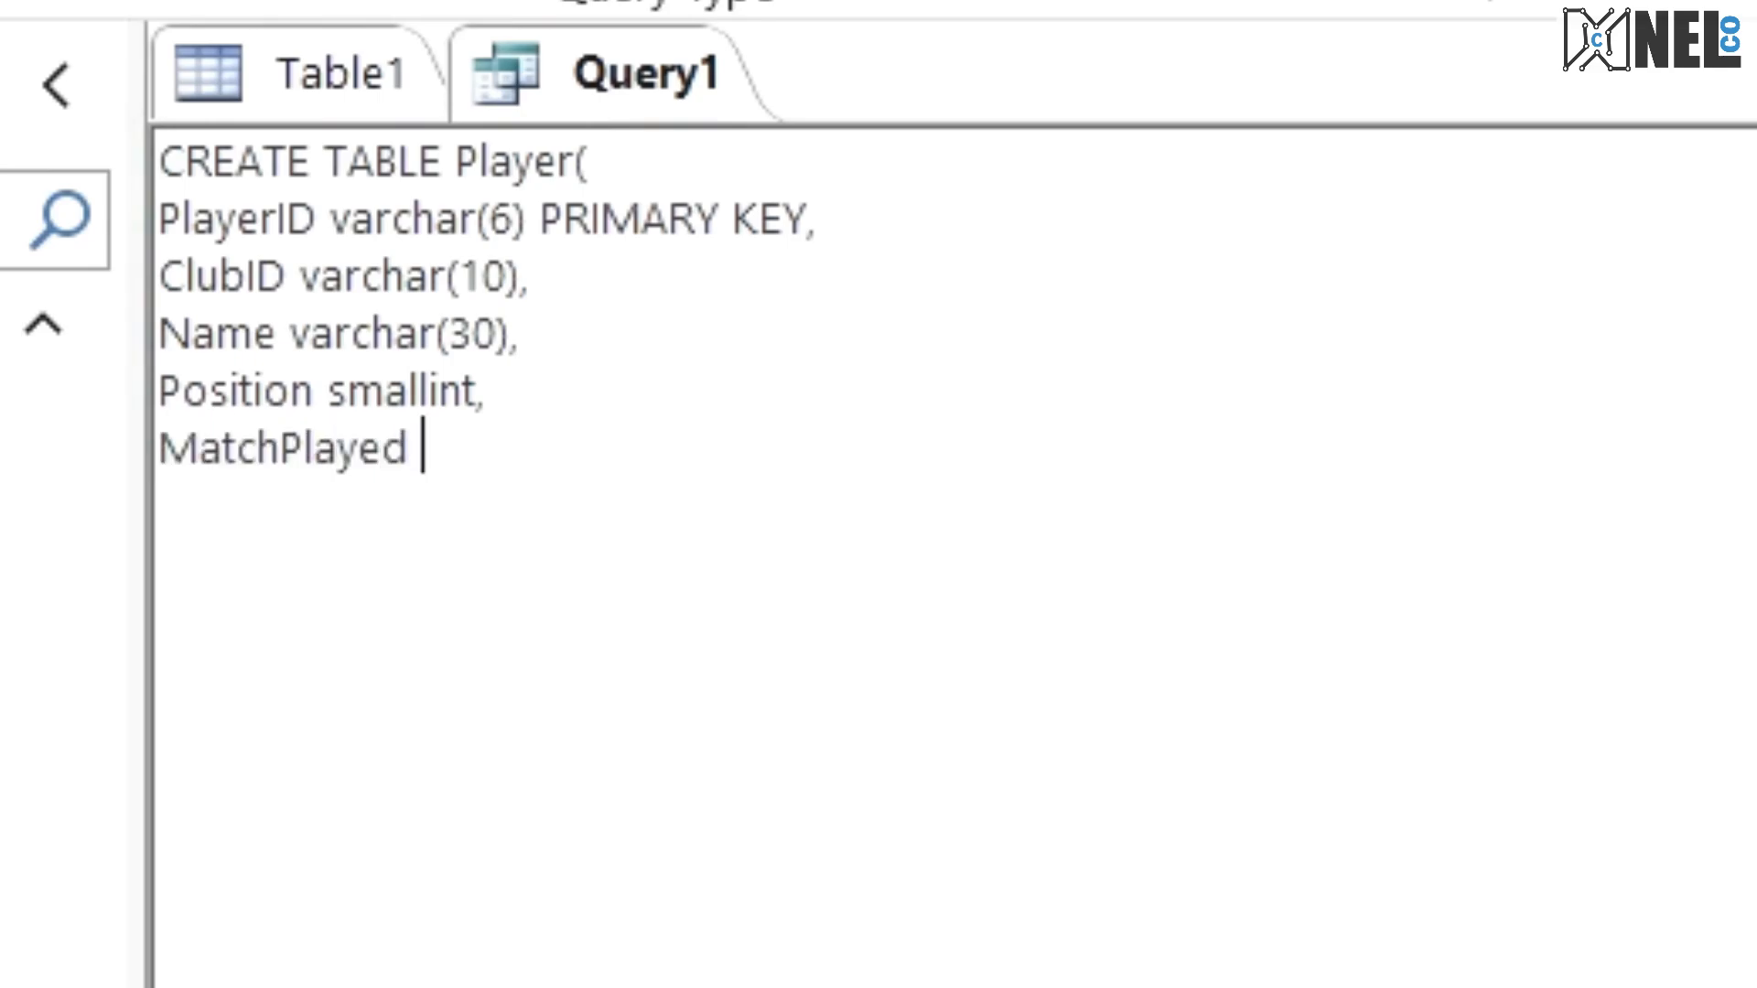
type("int,")
key("Return")
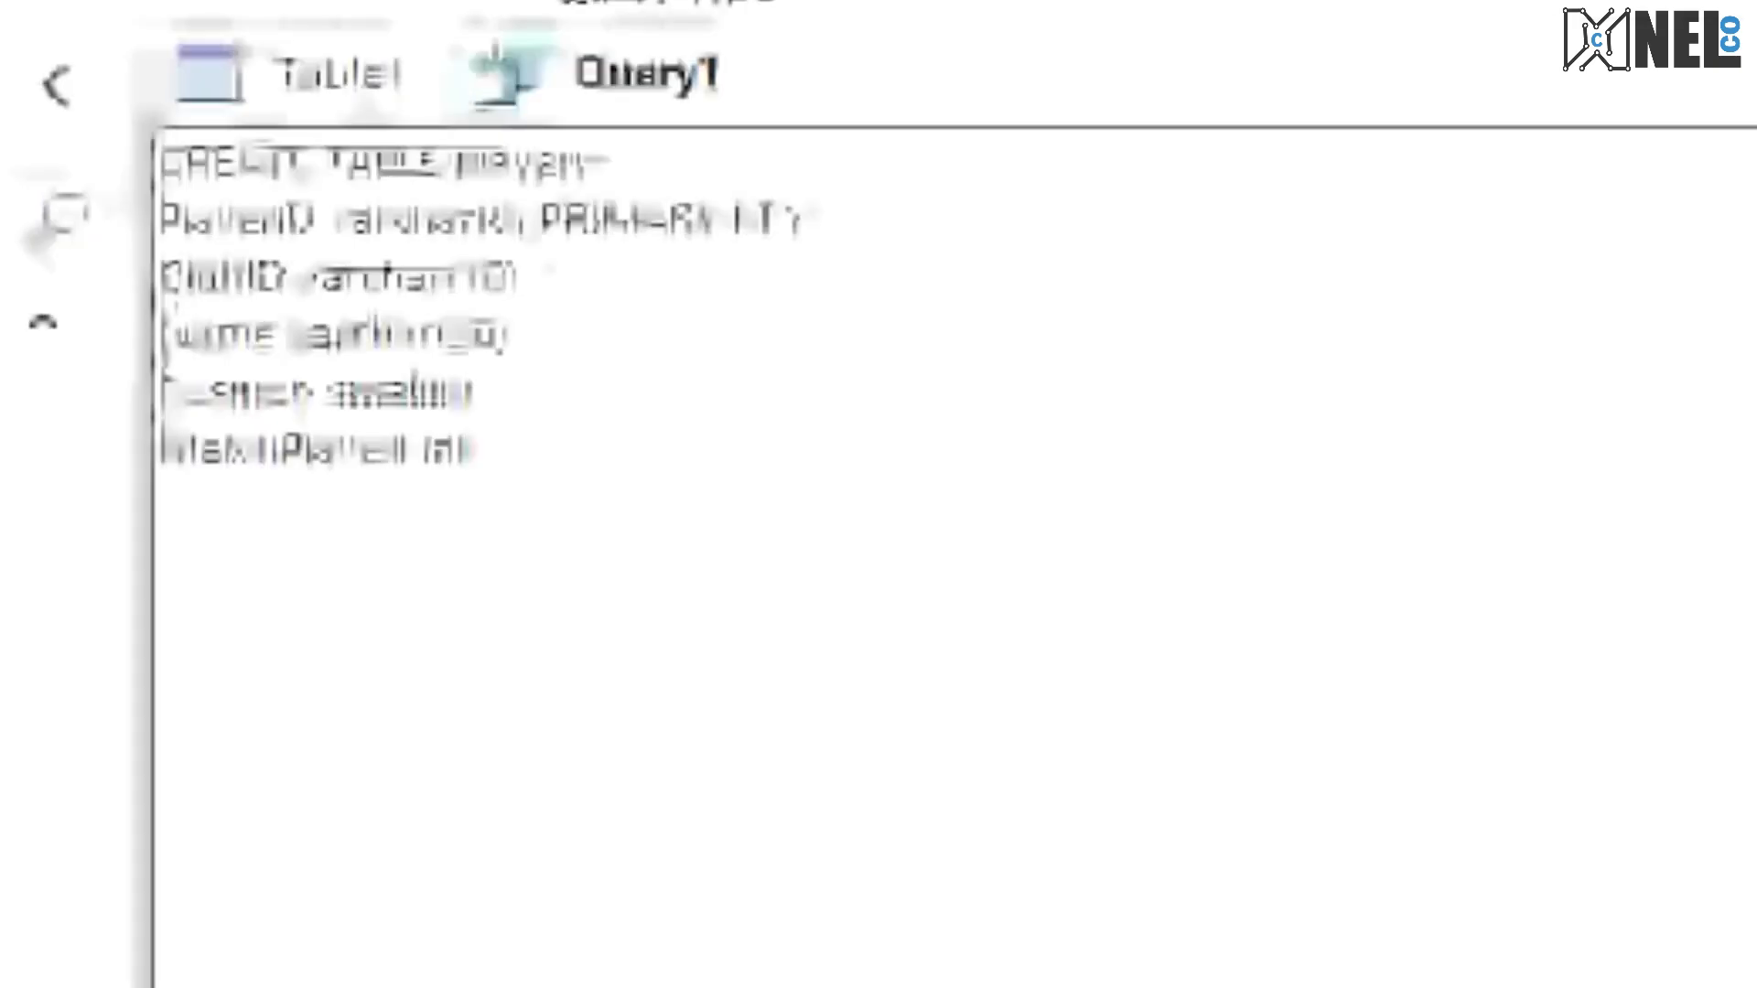
Step: Complete the Player statement with the last field Goals int and the closing ); and run the query
type("Goals int")
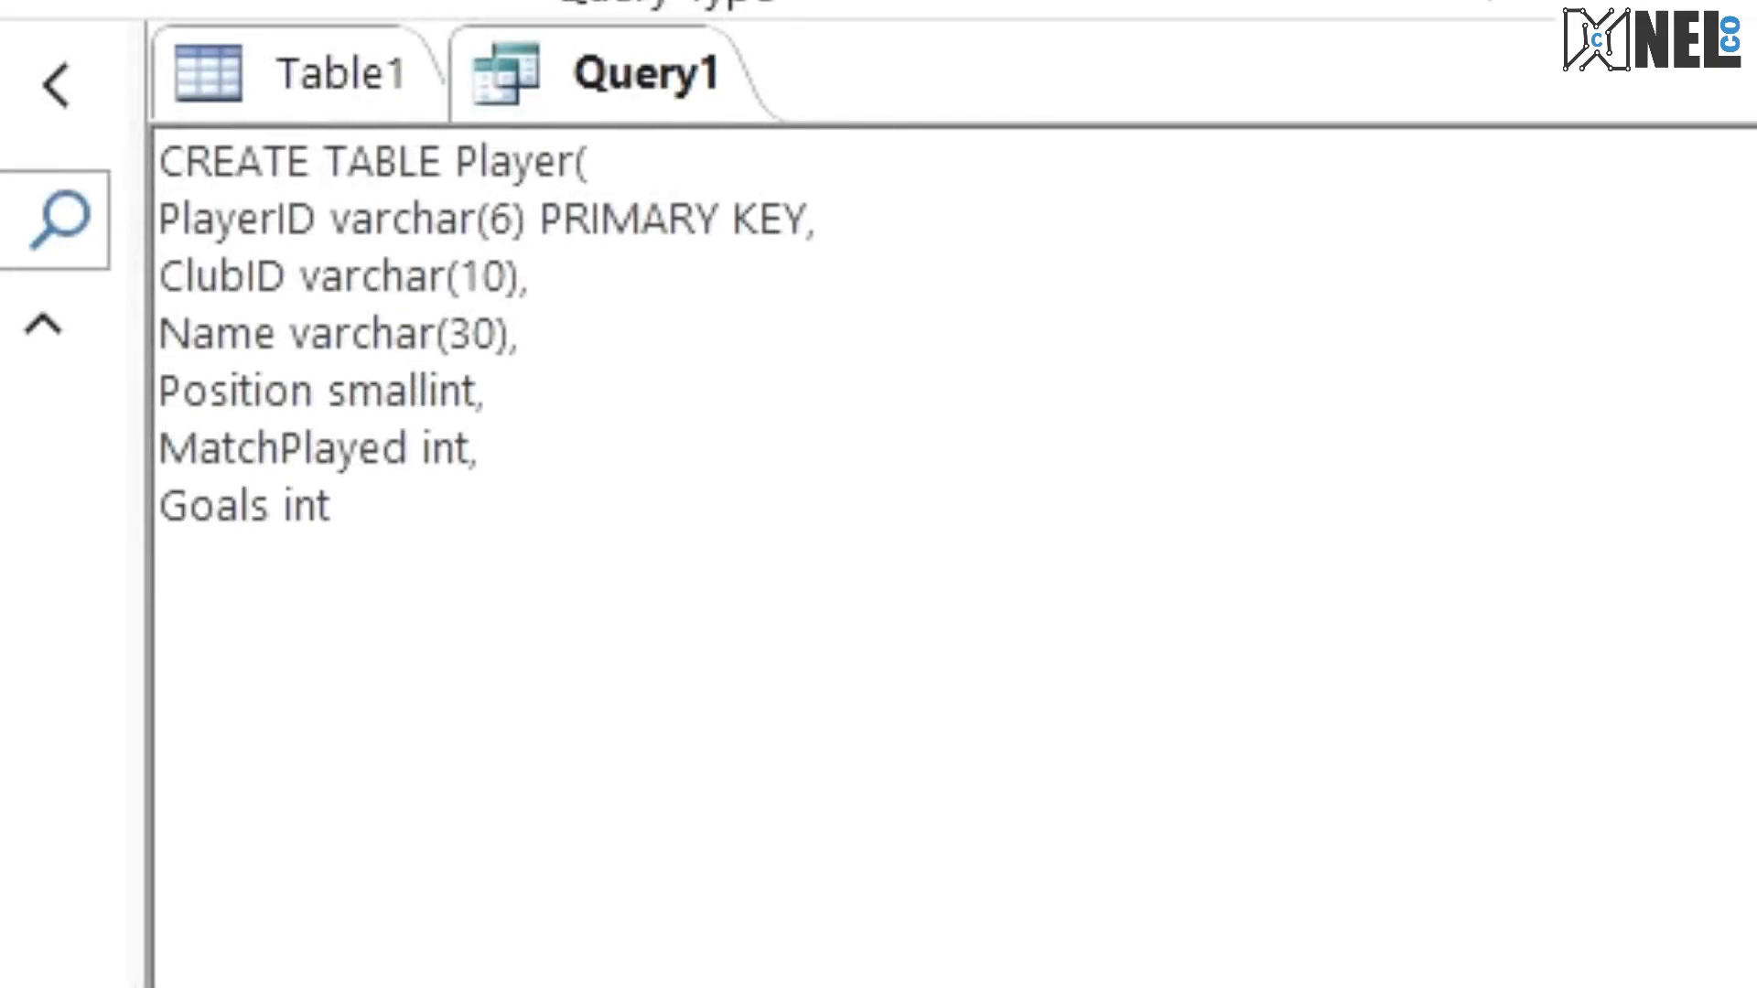
key("Return")
type(");")
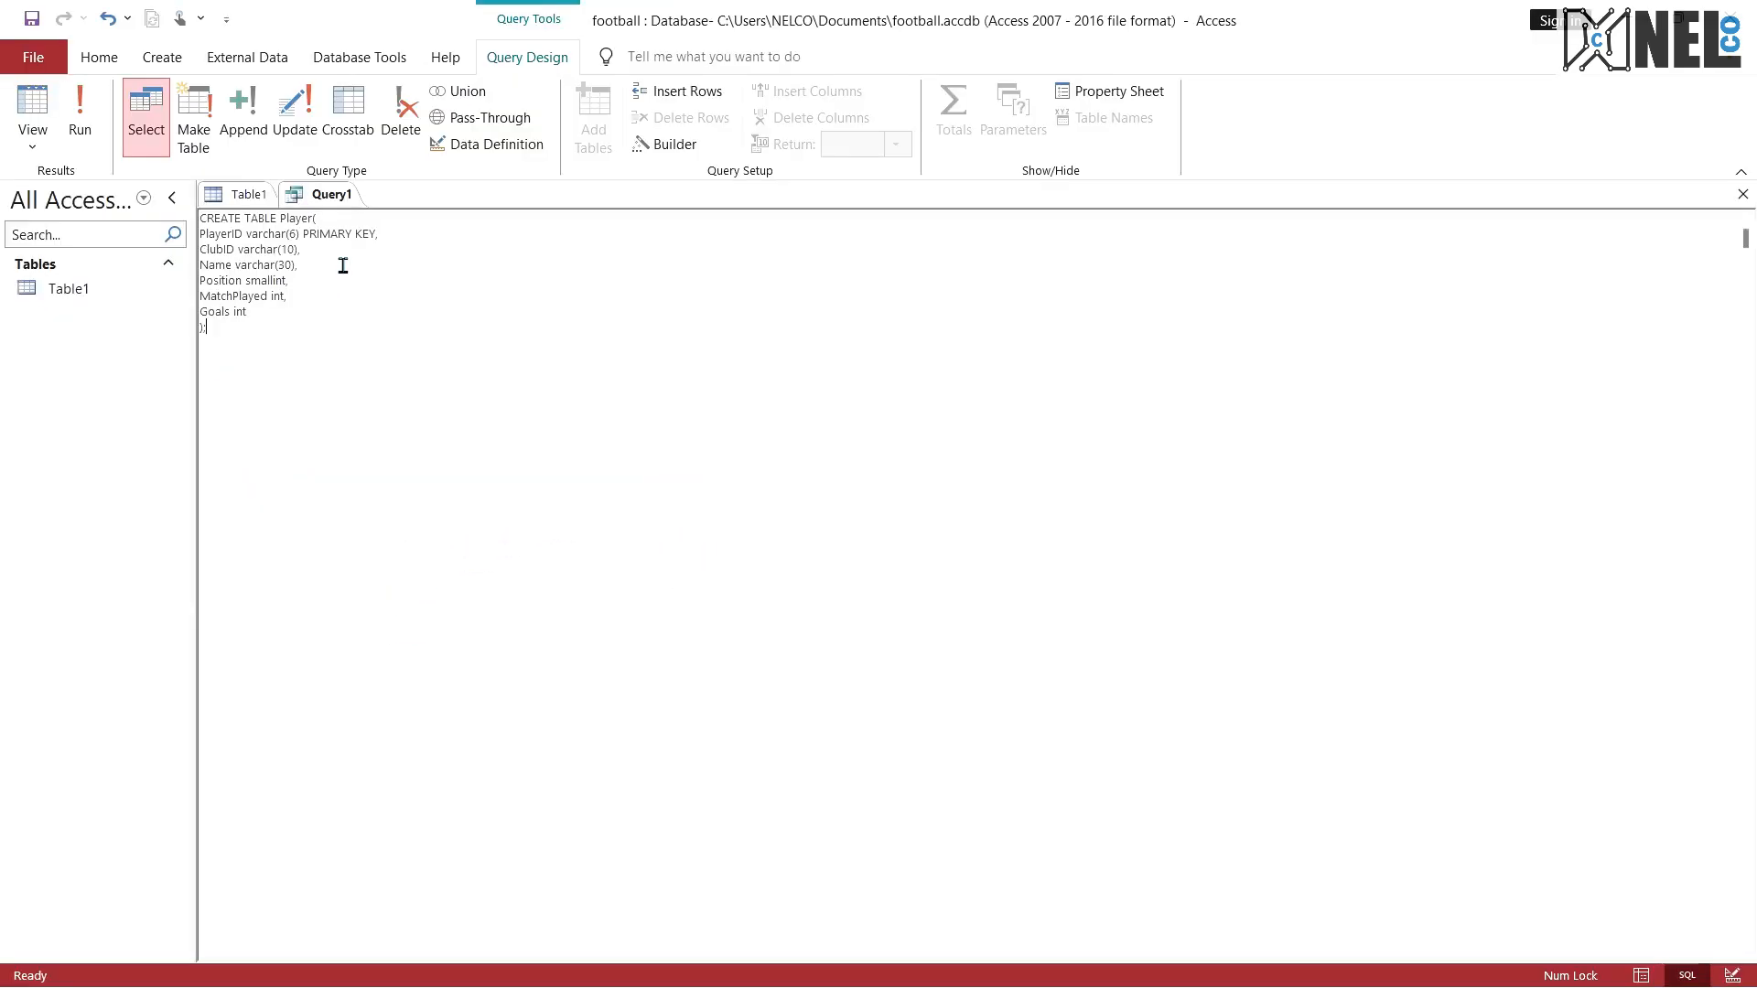
left_click(80, 119)
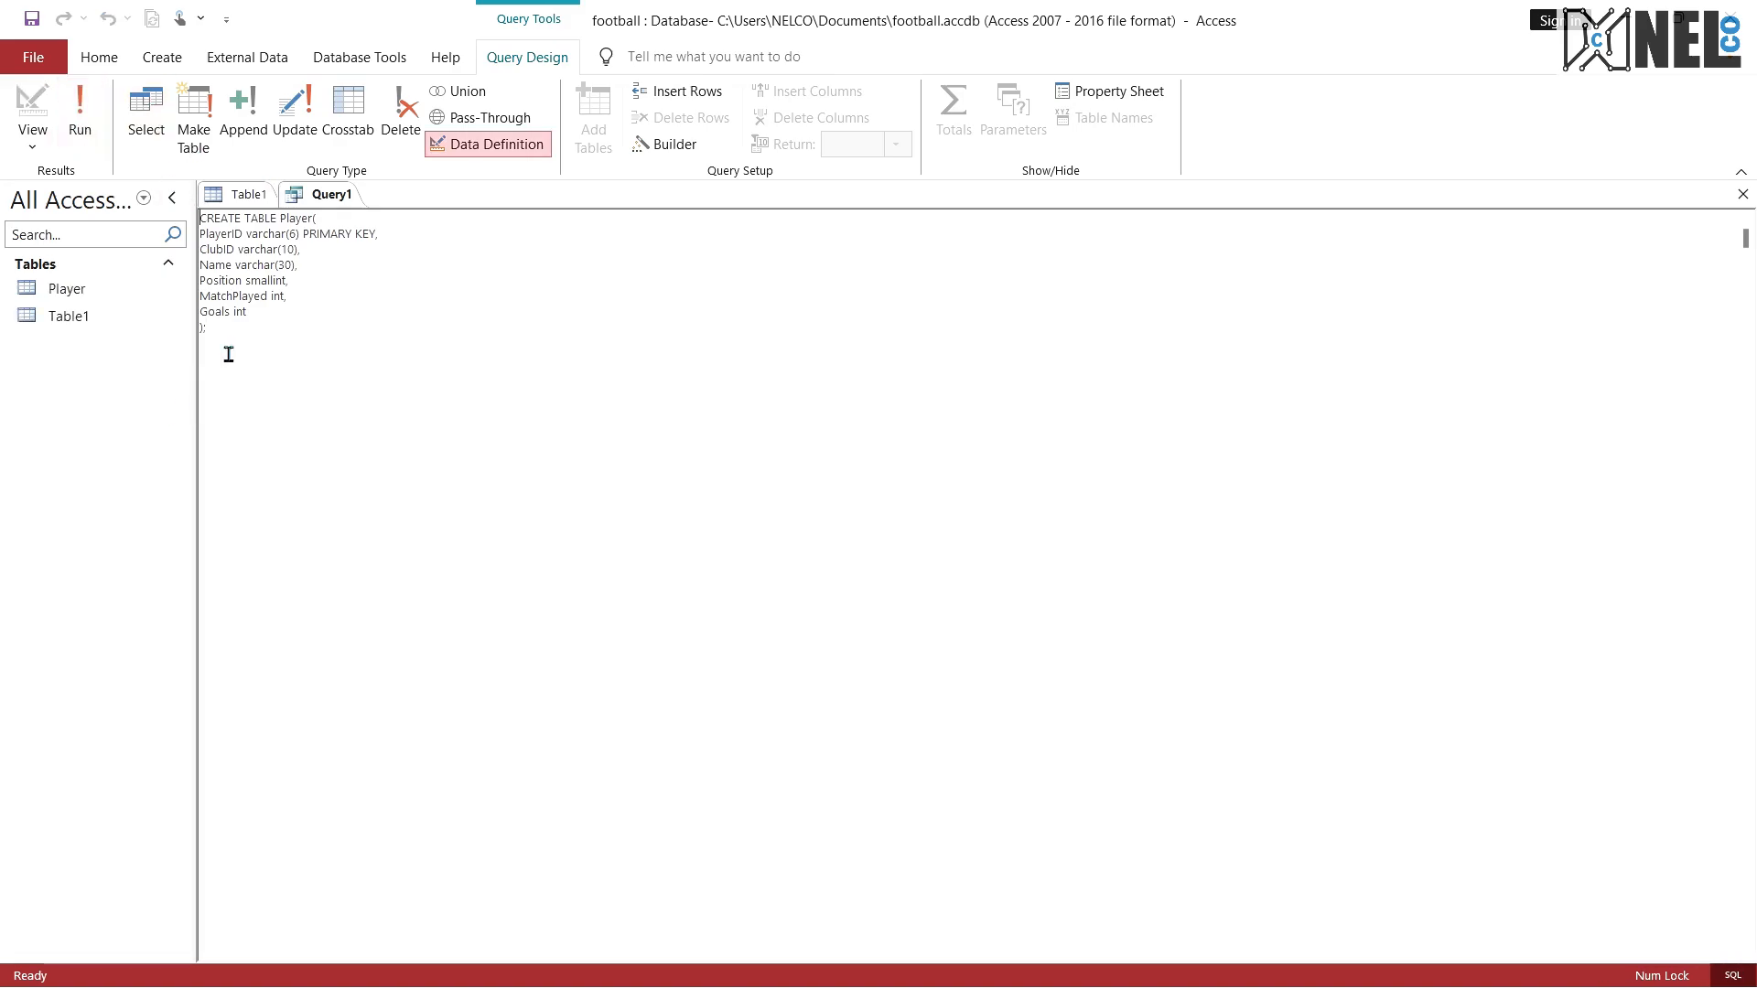
Step: Select the whole Player statement and examine the exam PDF's answer spaces where the SQL code for Player, Club and Coach must be written
key("ctrl+a")
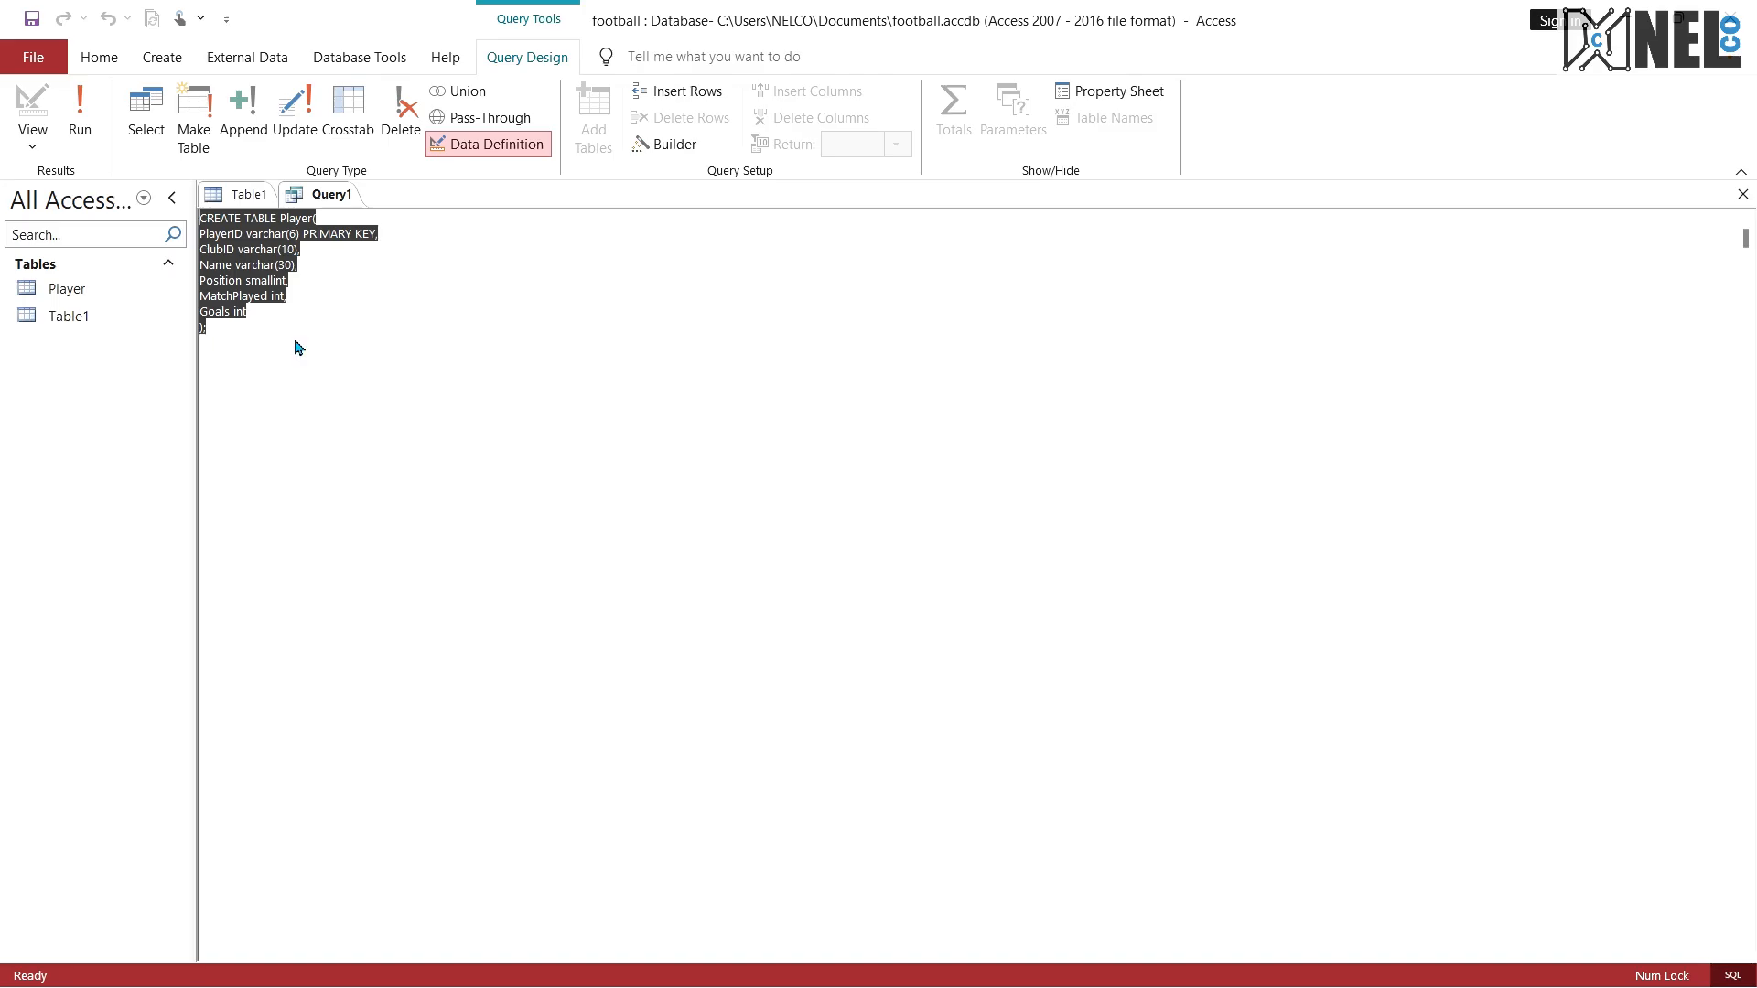
key("ctrl+super+Right")
scroll(1000, 736, "down", 5)
scroll(1000, 737, "down", 6)
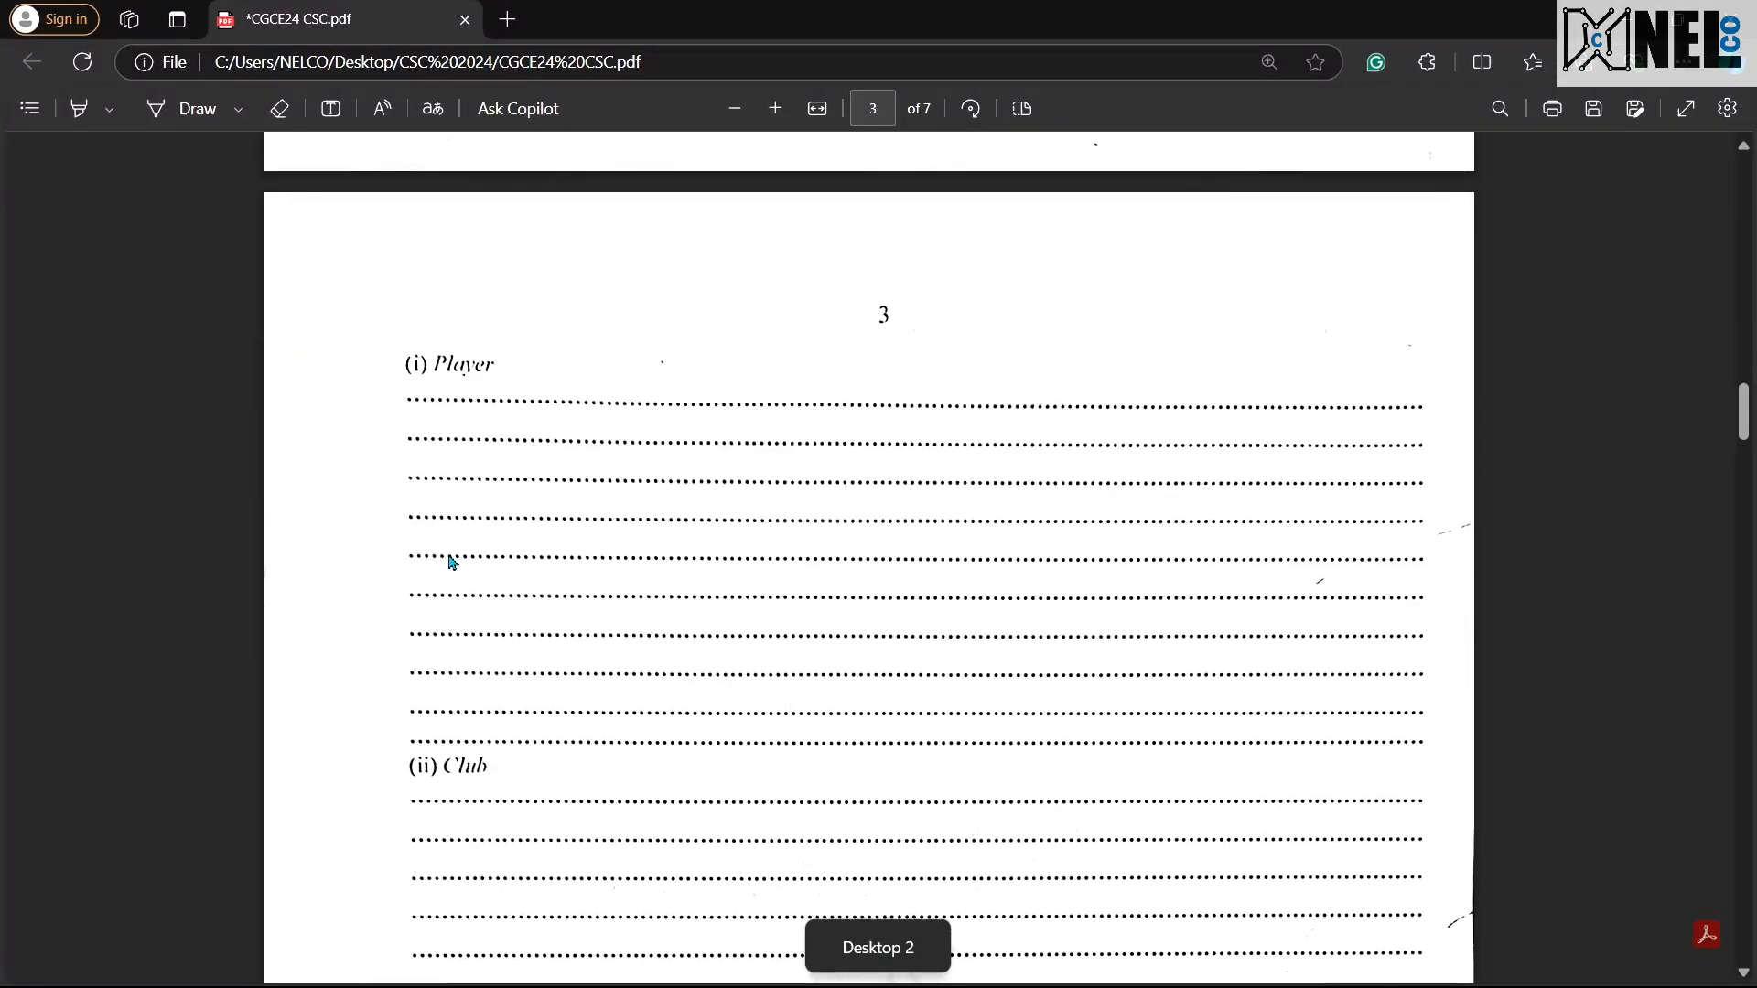
scroll(807, 510, "up", 8)
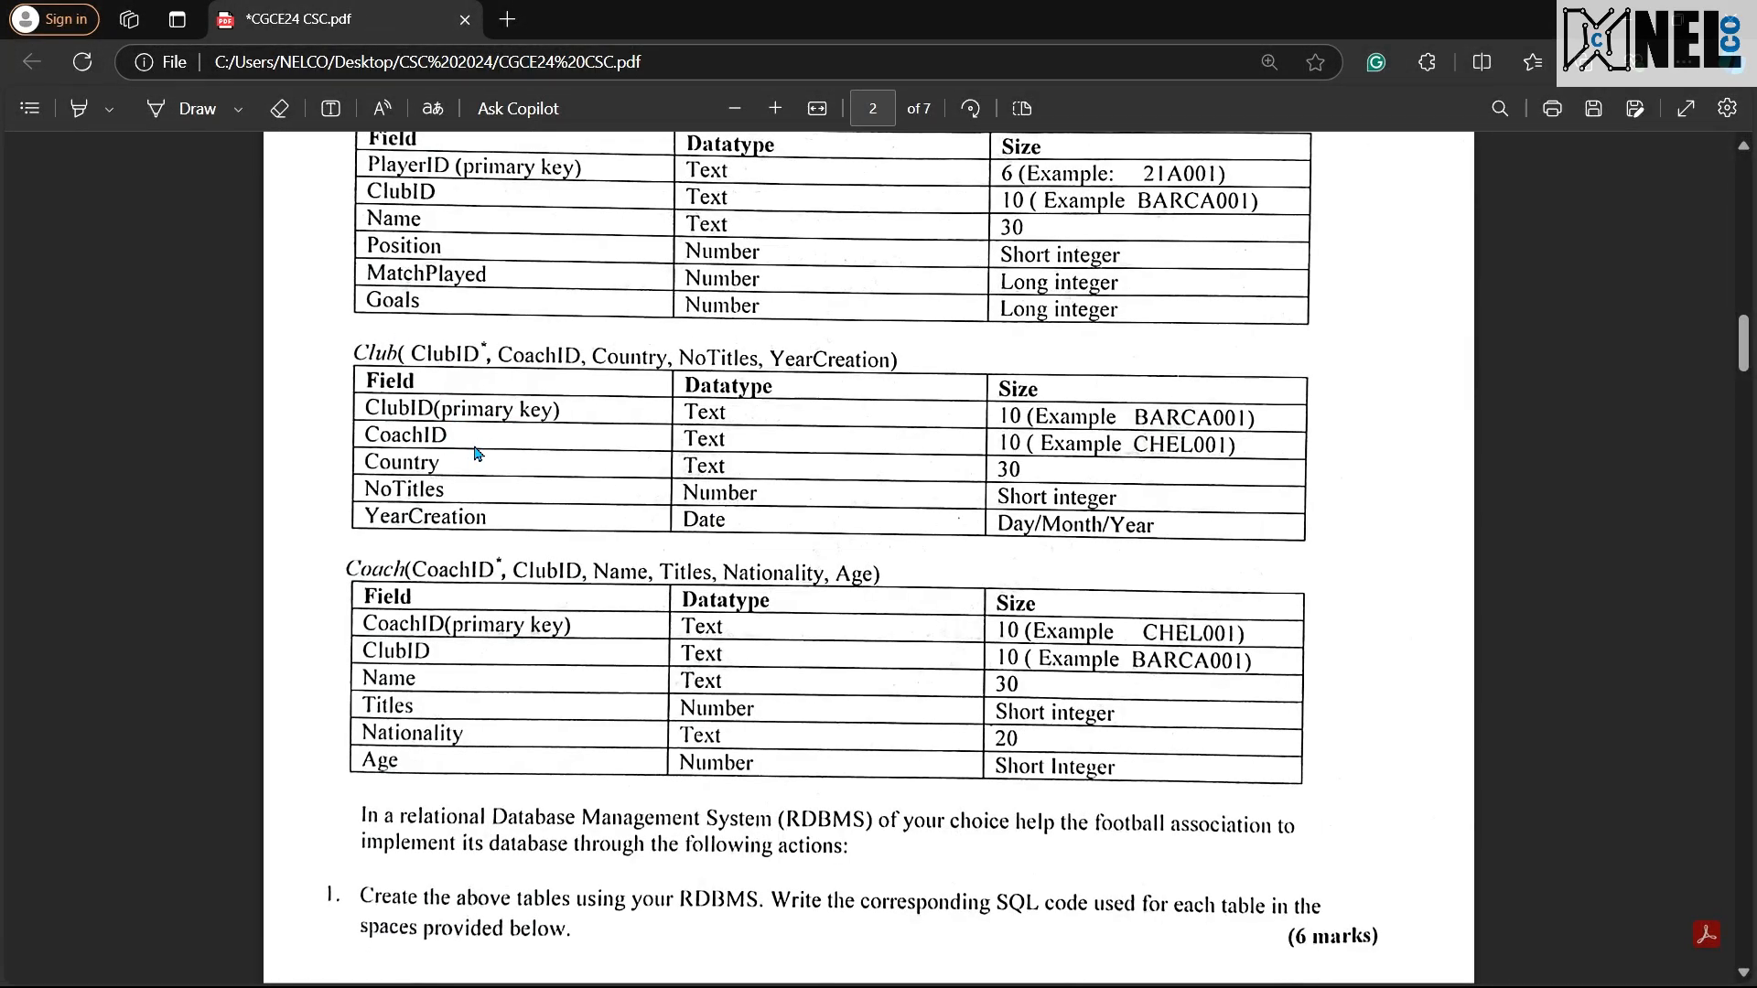
key("ctrl+super+Left")
left_click_drag(353, 430, 194, 200)
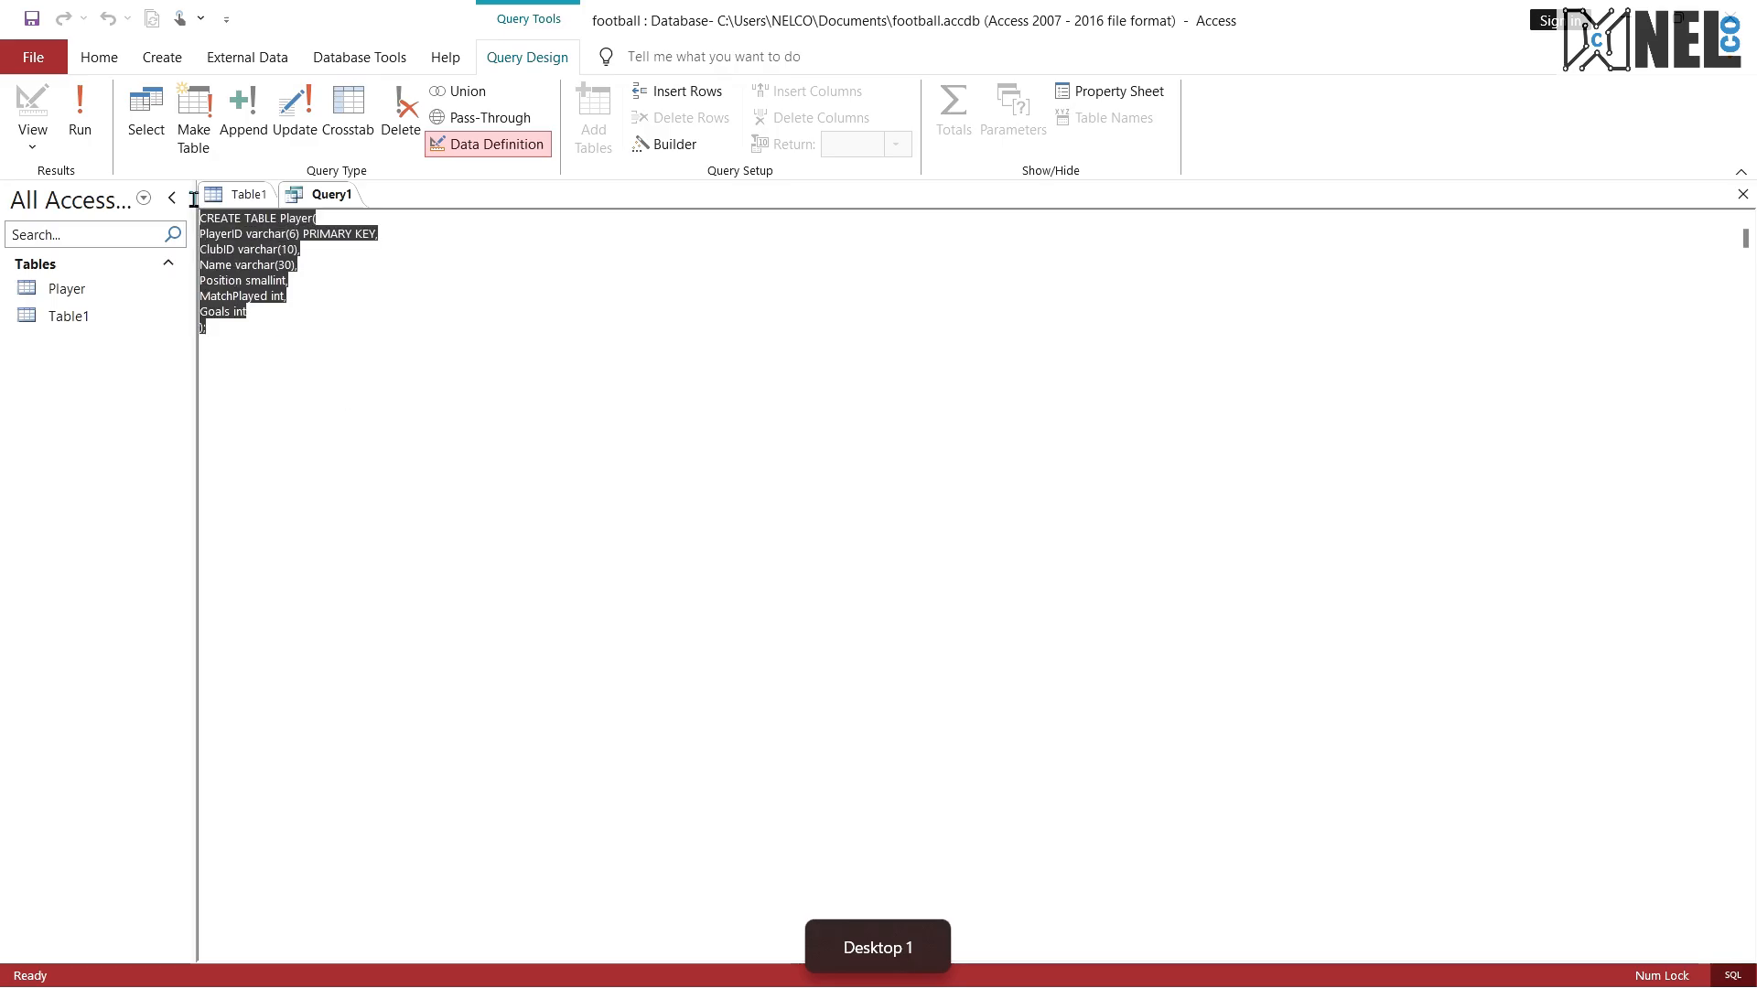
key("ctrl+super+Right")
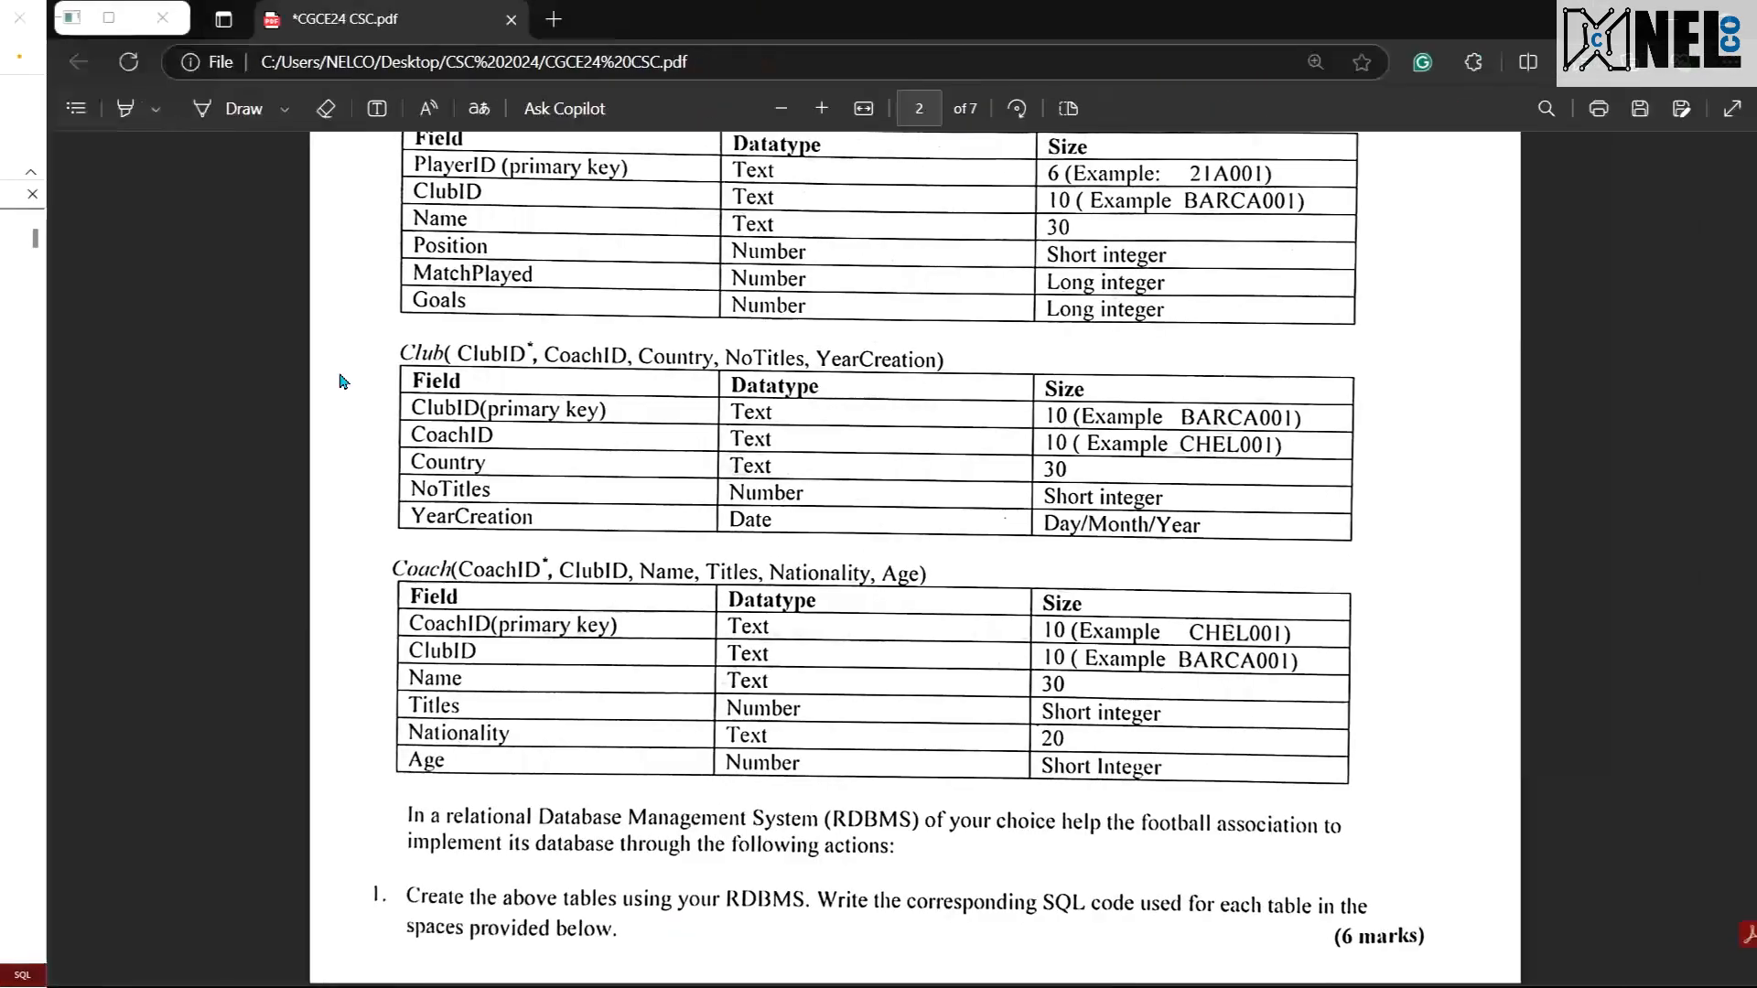
scroll(823, 696, "down", 10)
scroll(829, 682, "down", 10)
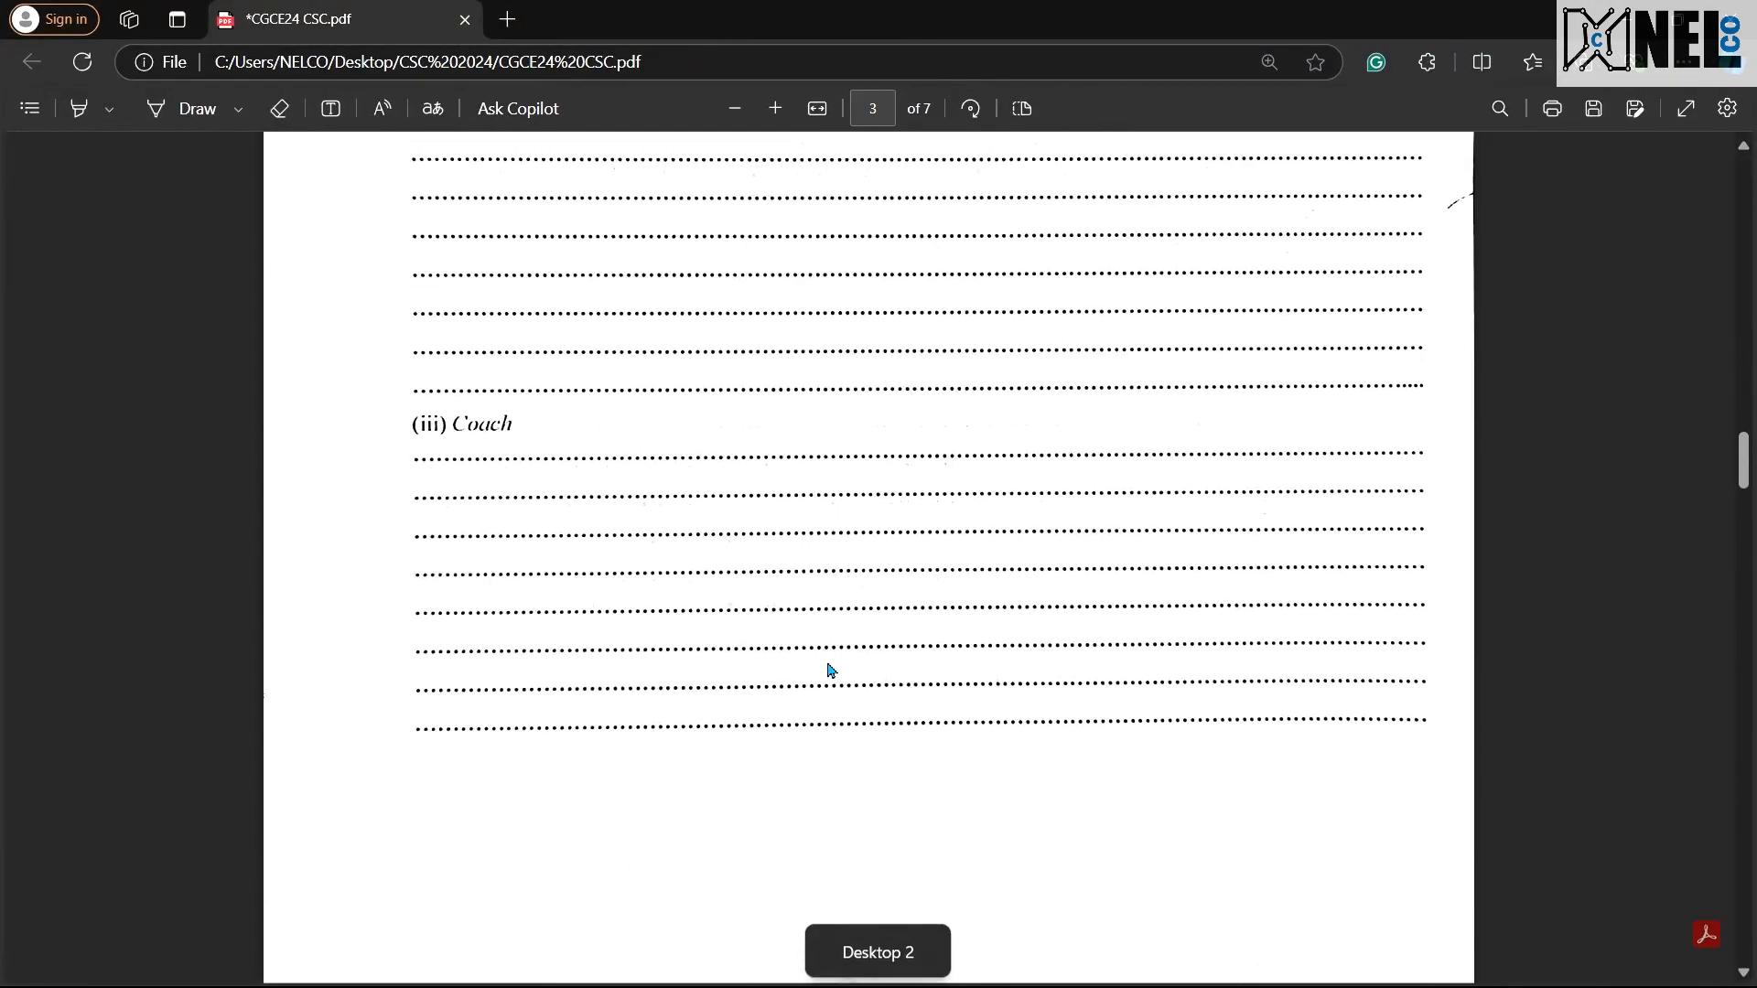
scroll(876, 660, "up", 12)
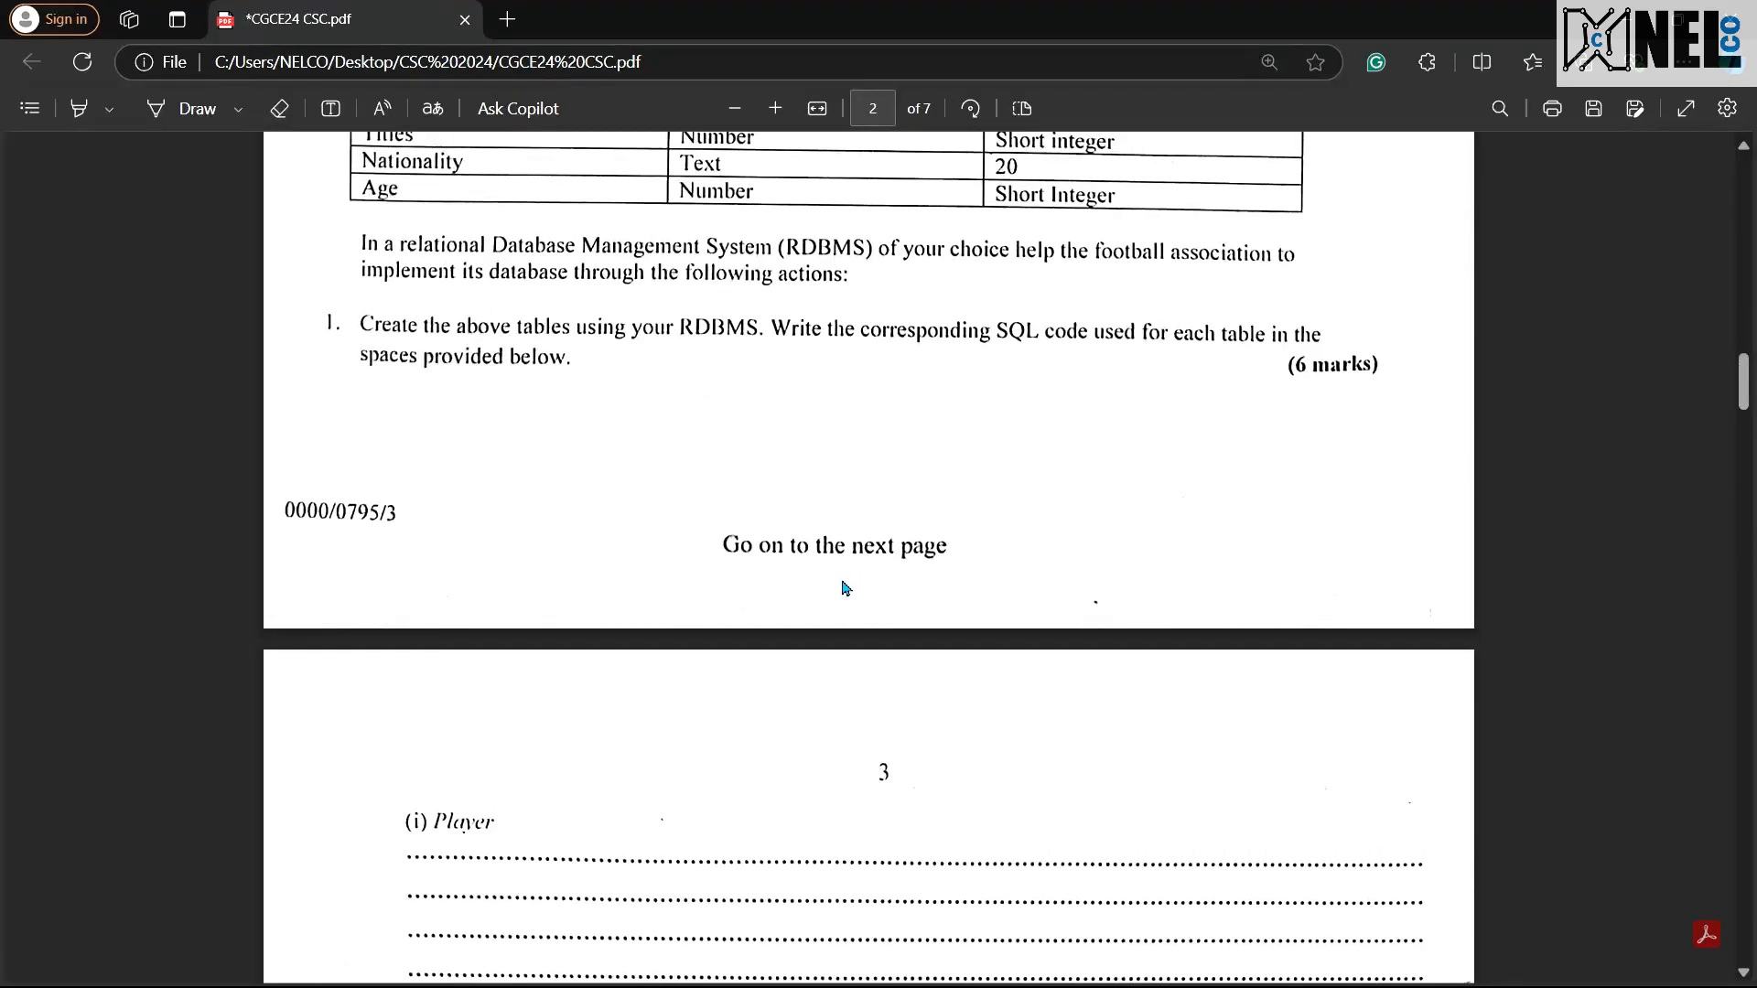
Step: Delete the Player statement from the query and consult the Club table definition in the exam PDF
key("ctrl+super+Left")
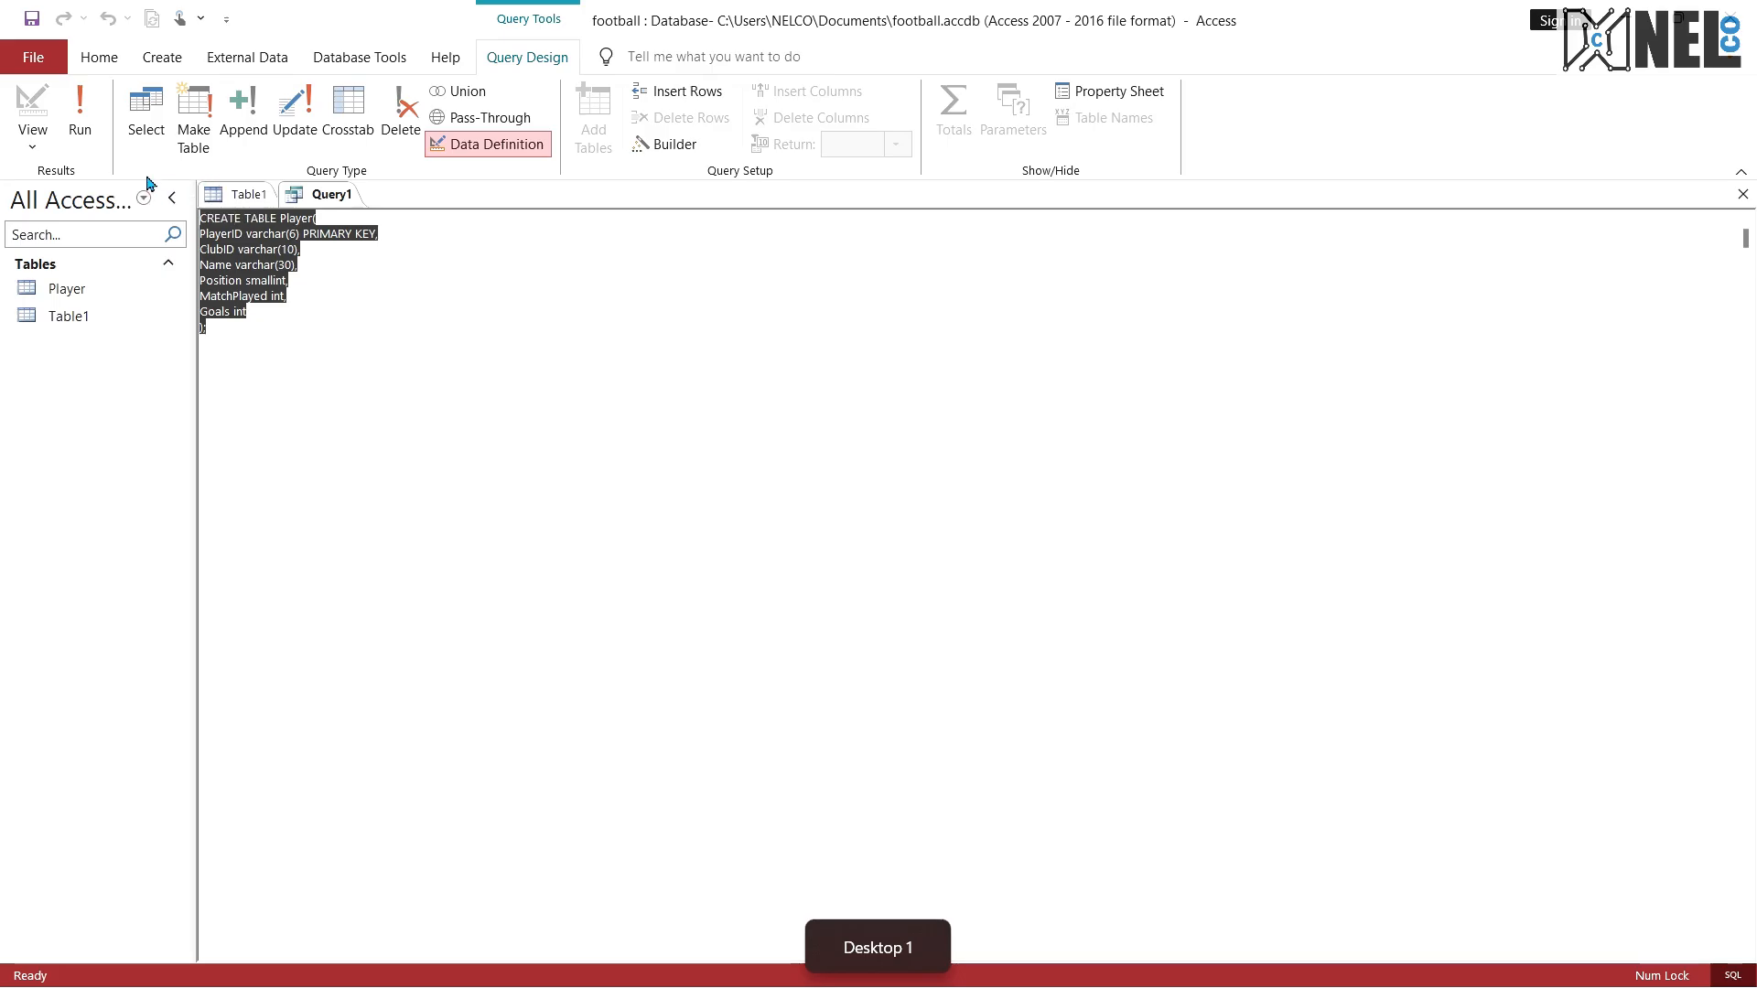
key("Delete")
key("ctrl+super+Right")
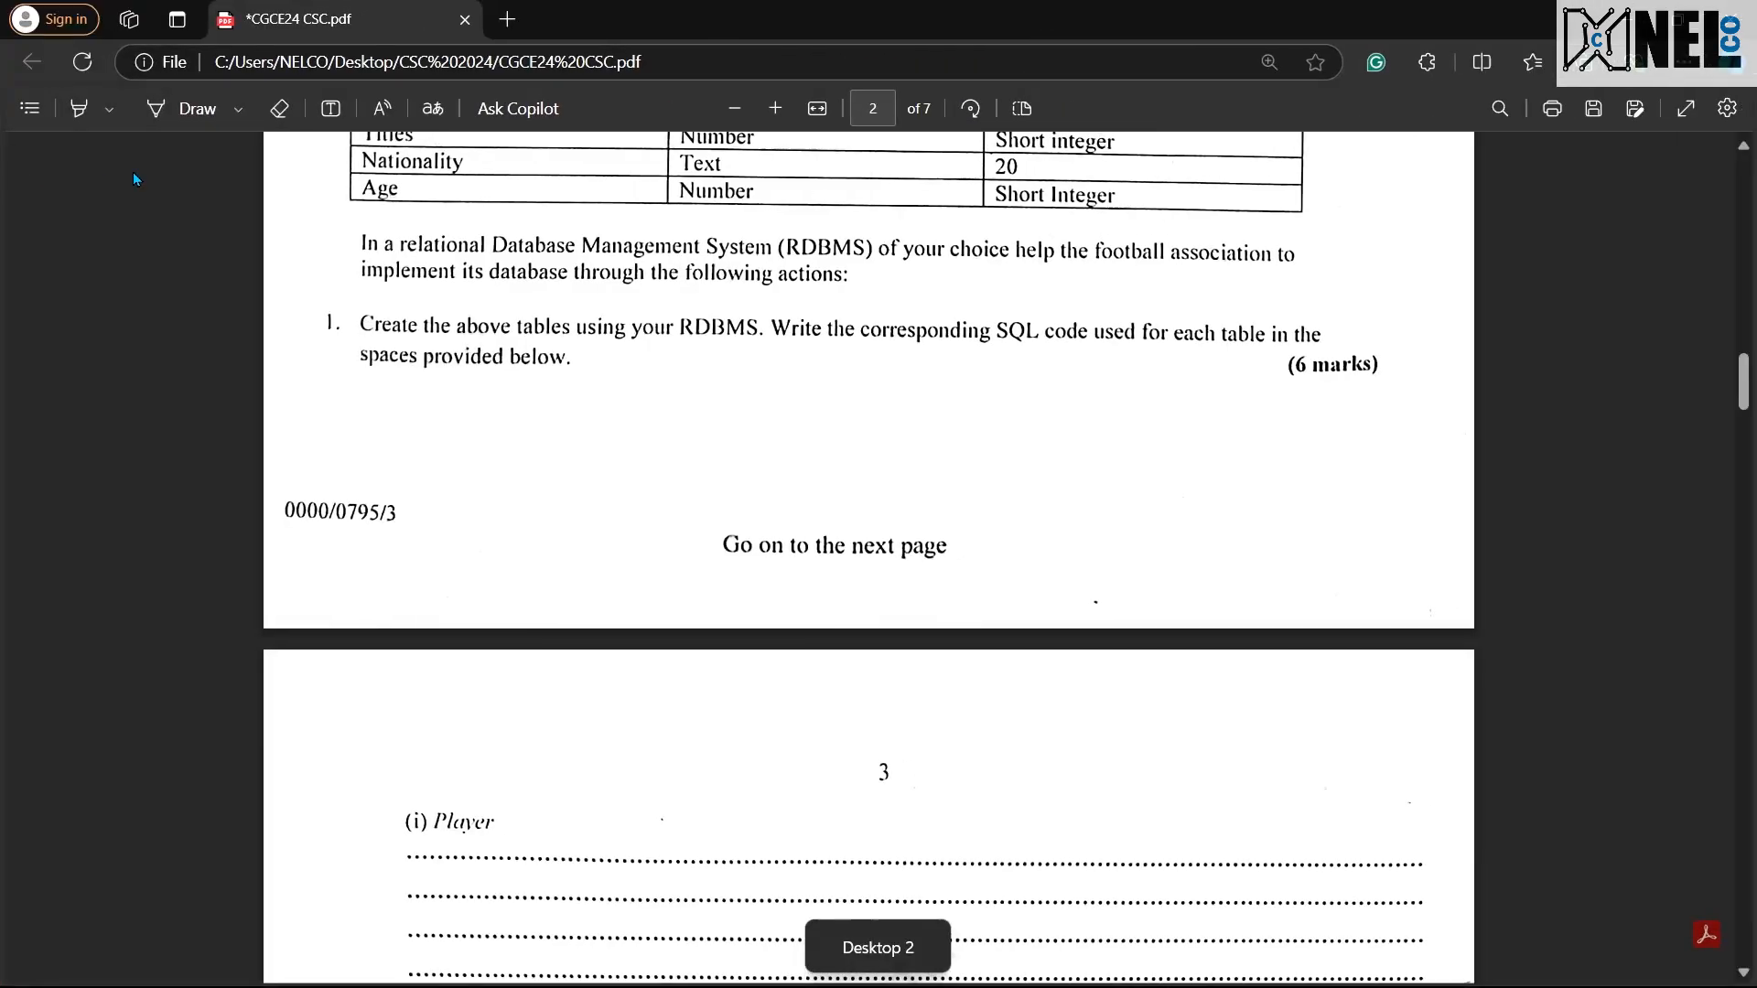
scroll(732, 613, "up", 6)
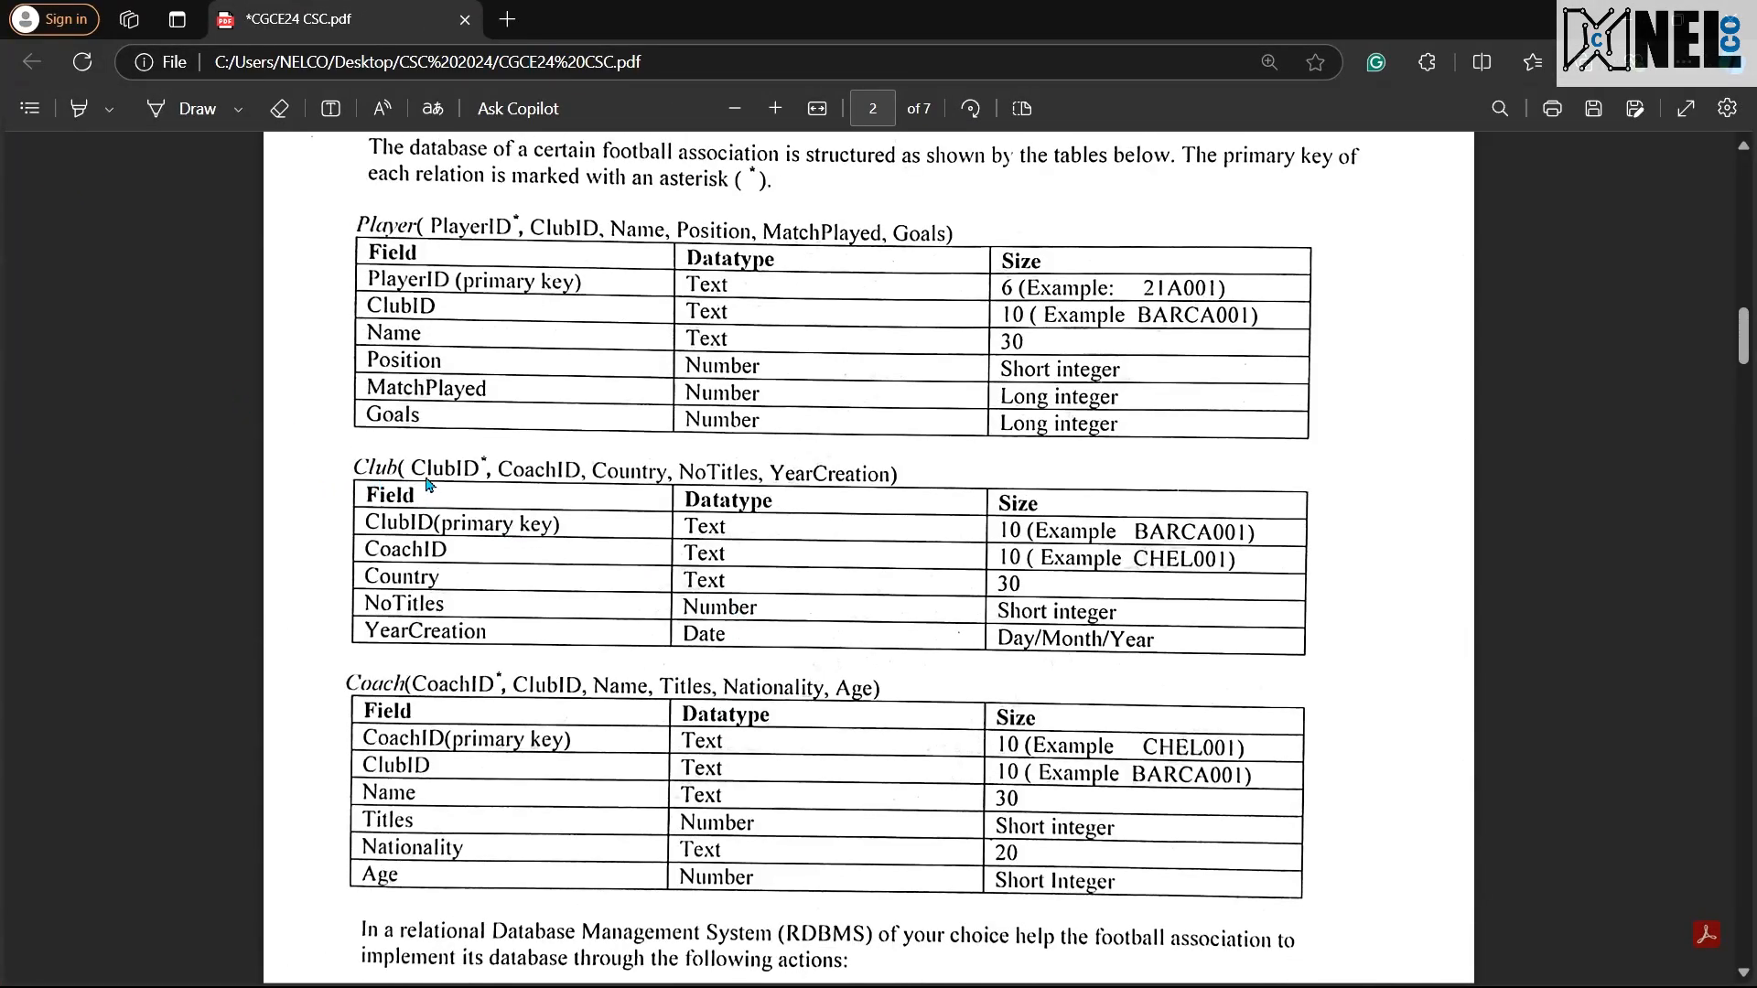
key("ctrl+super+Left")
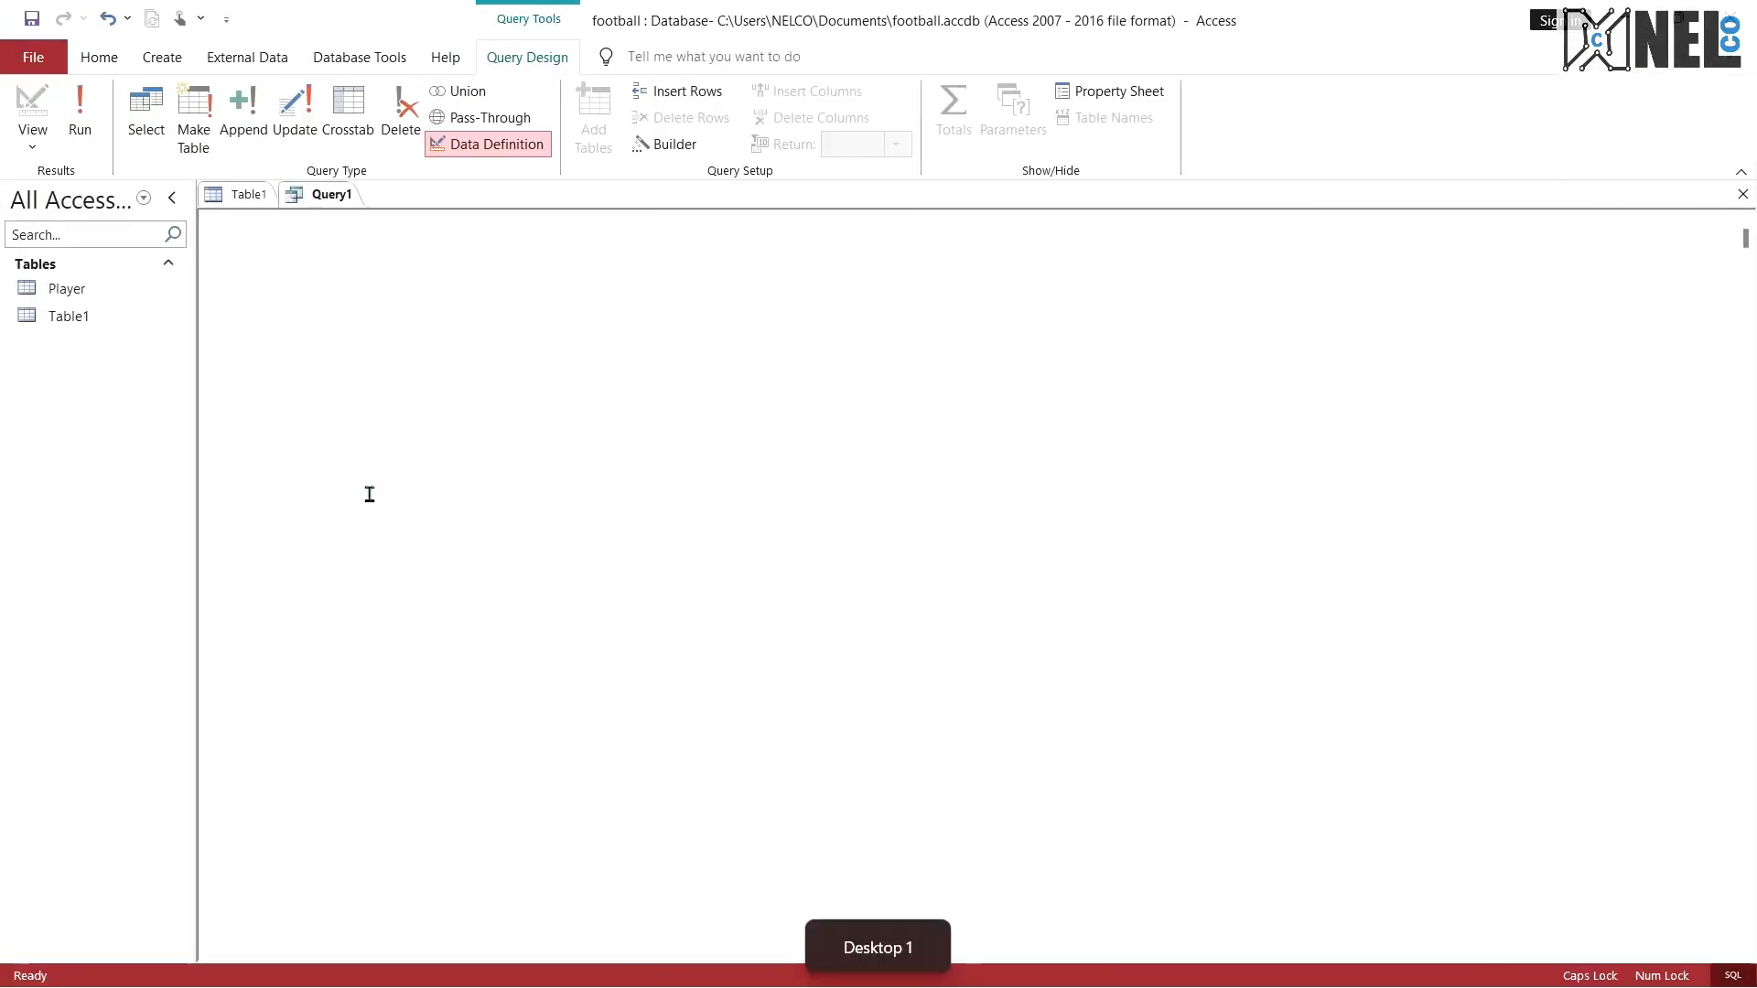
Step: Start a new statement in the emptied query with the line CREATE TABLE Club(
type("CREATE TABKE")
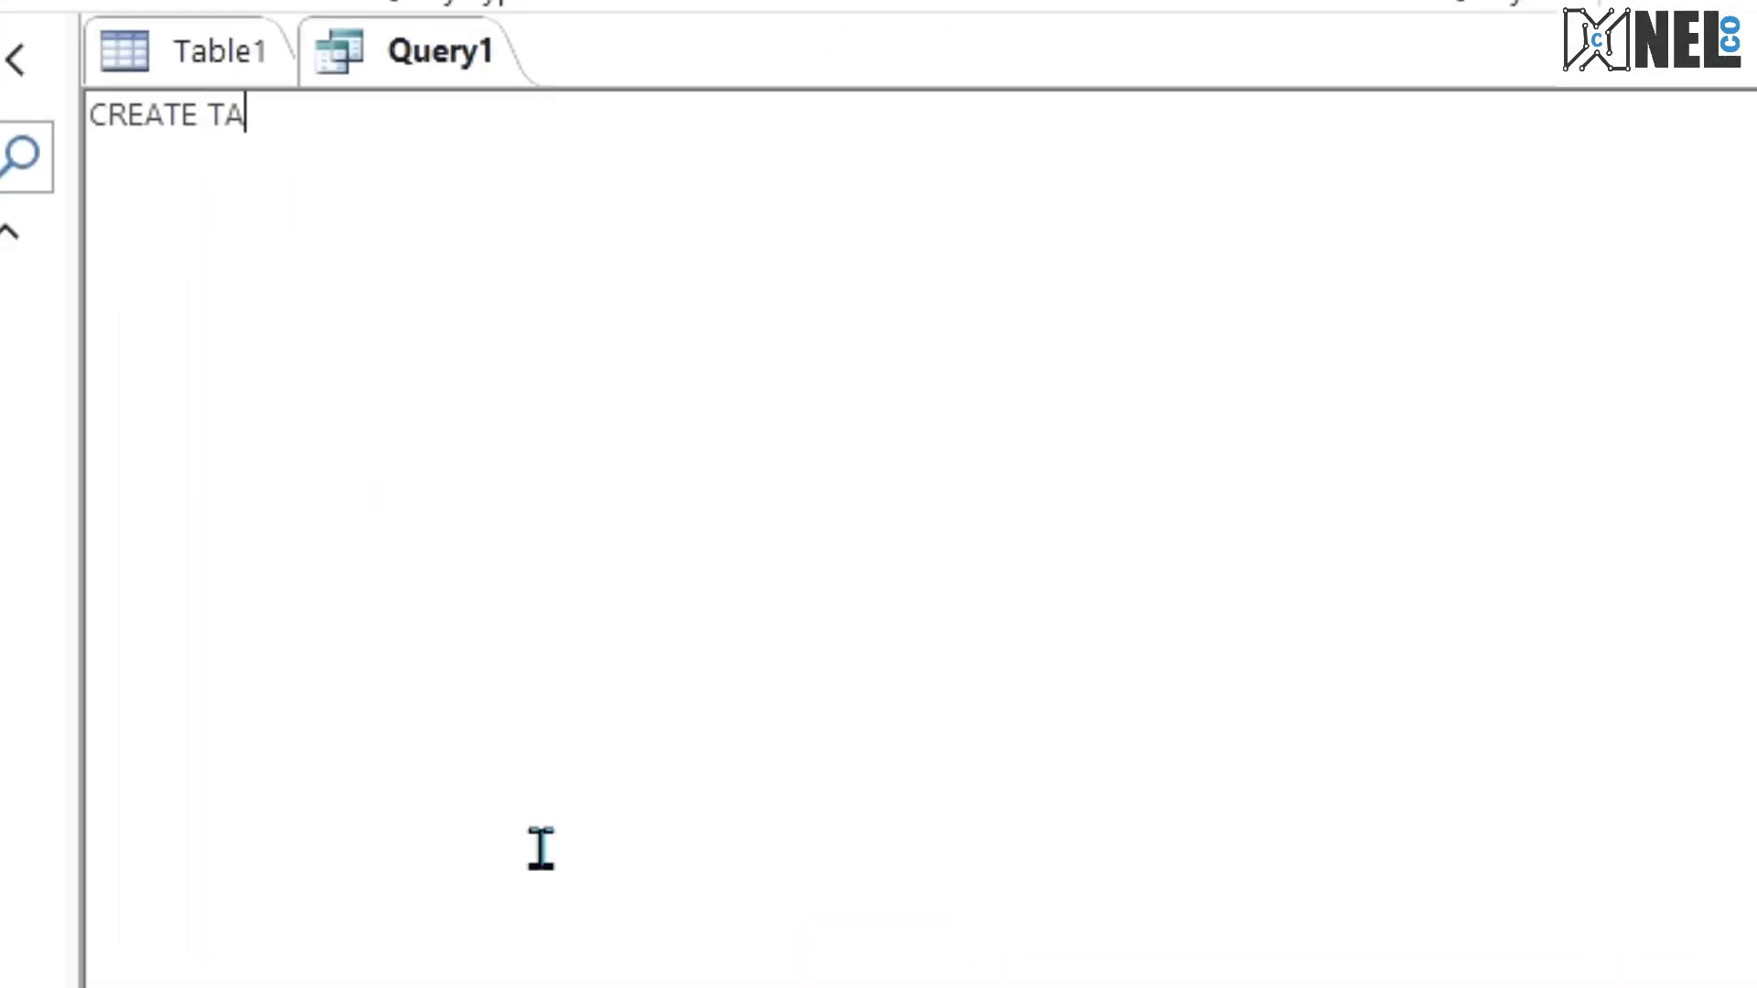
key("BackSpace")
key("BackSpace")
type("LE Club")
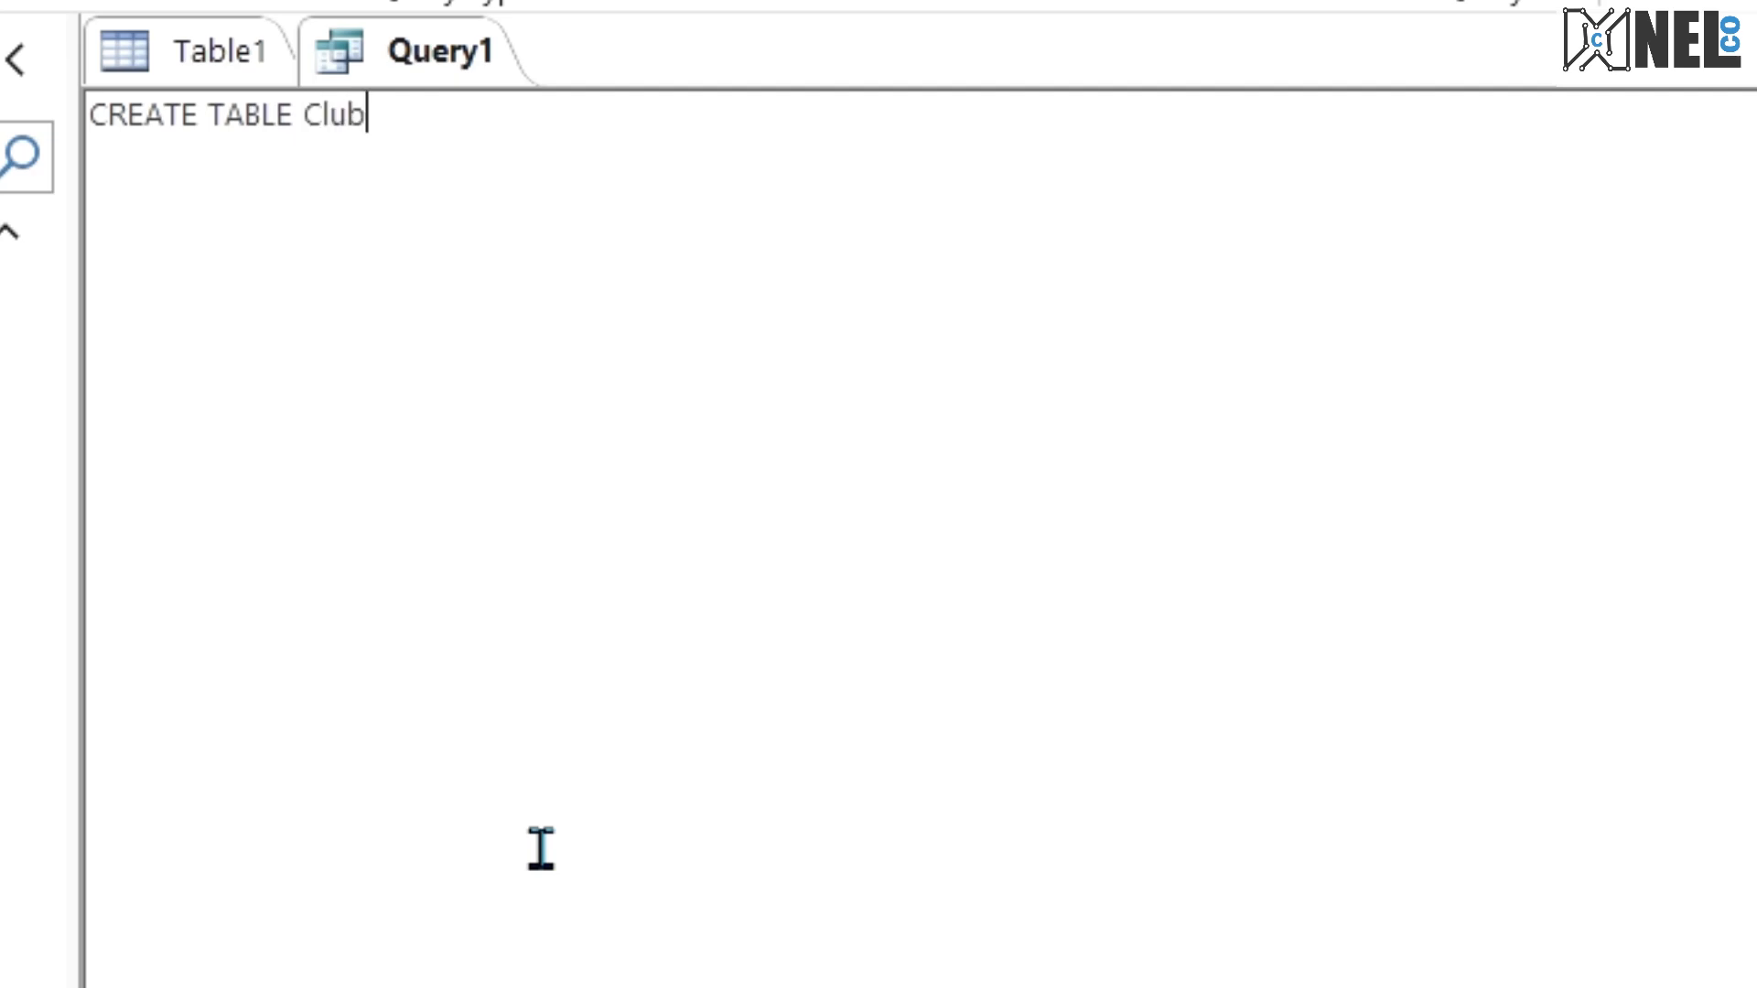
type("(")
key("Return")
Step: Add the field line ClubID varchar(10) PRIMARY KEY, to the Club statement, checking its size against the exam PDF
type("Club")
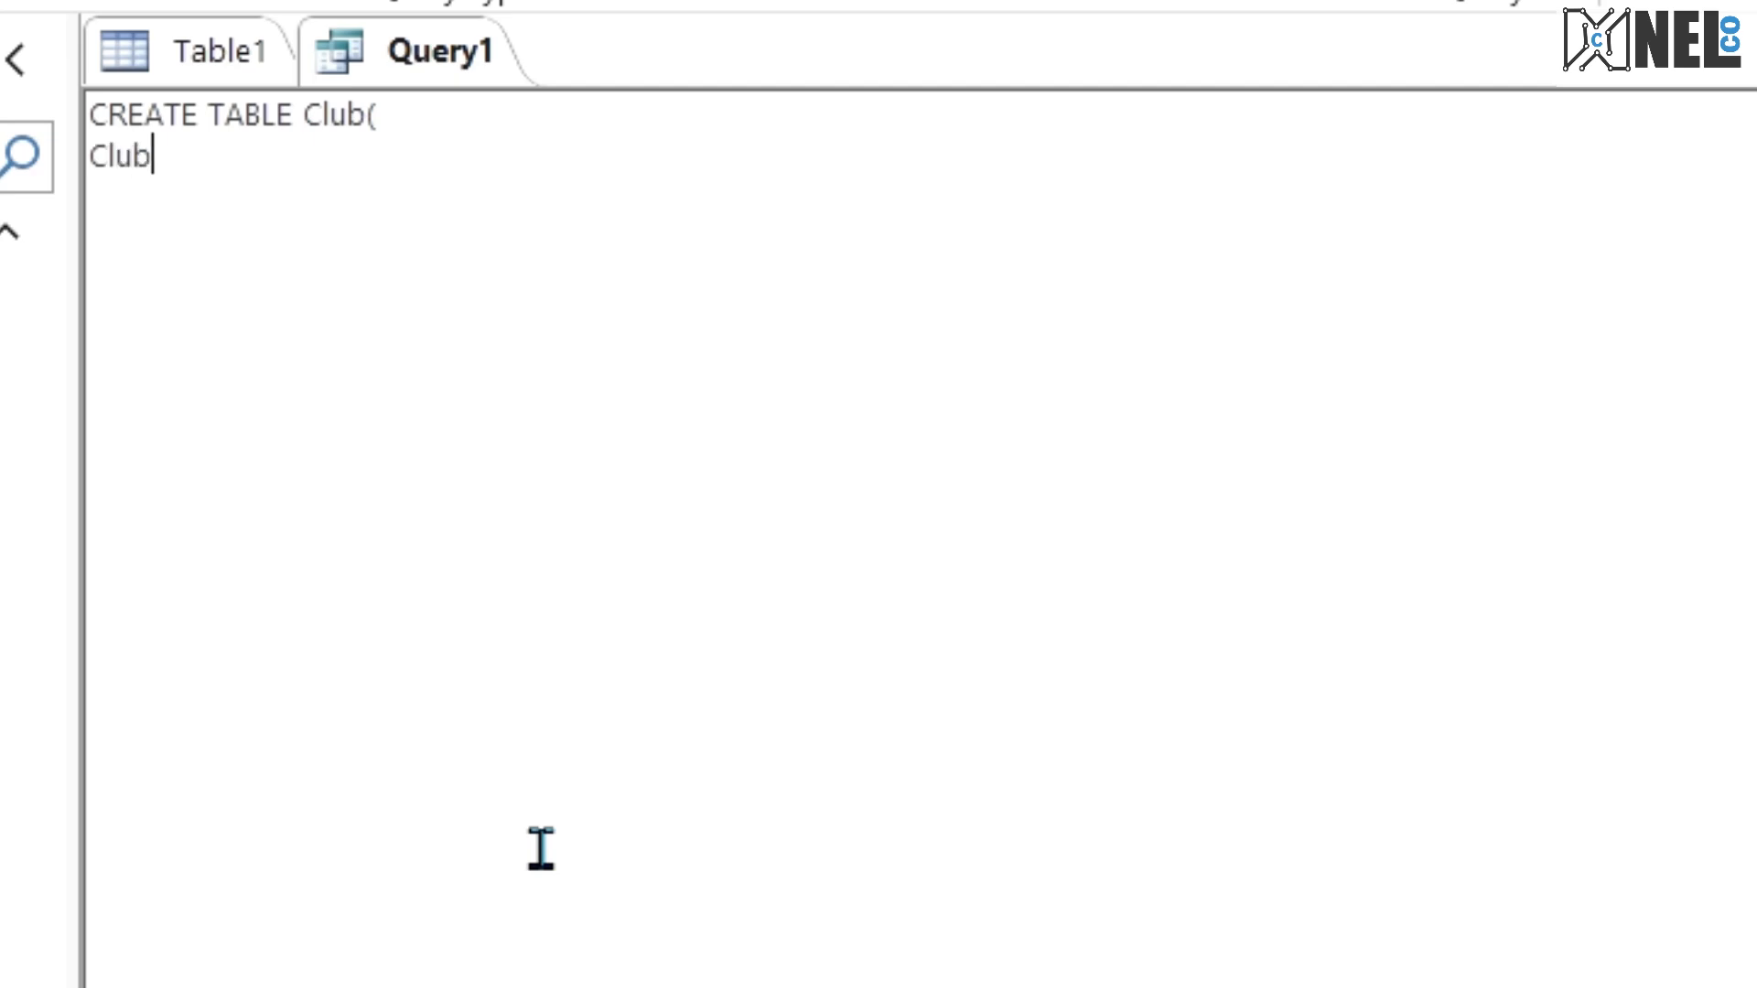
type("ID")
key("ctrl+super+Right")
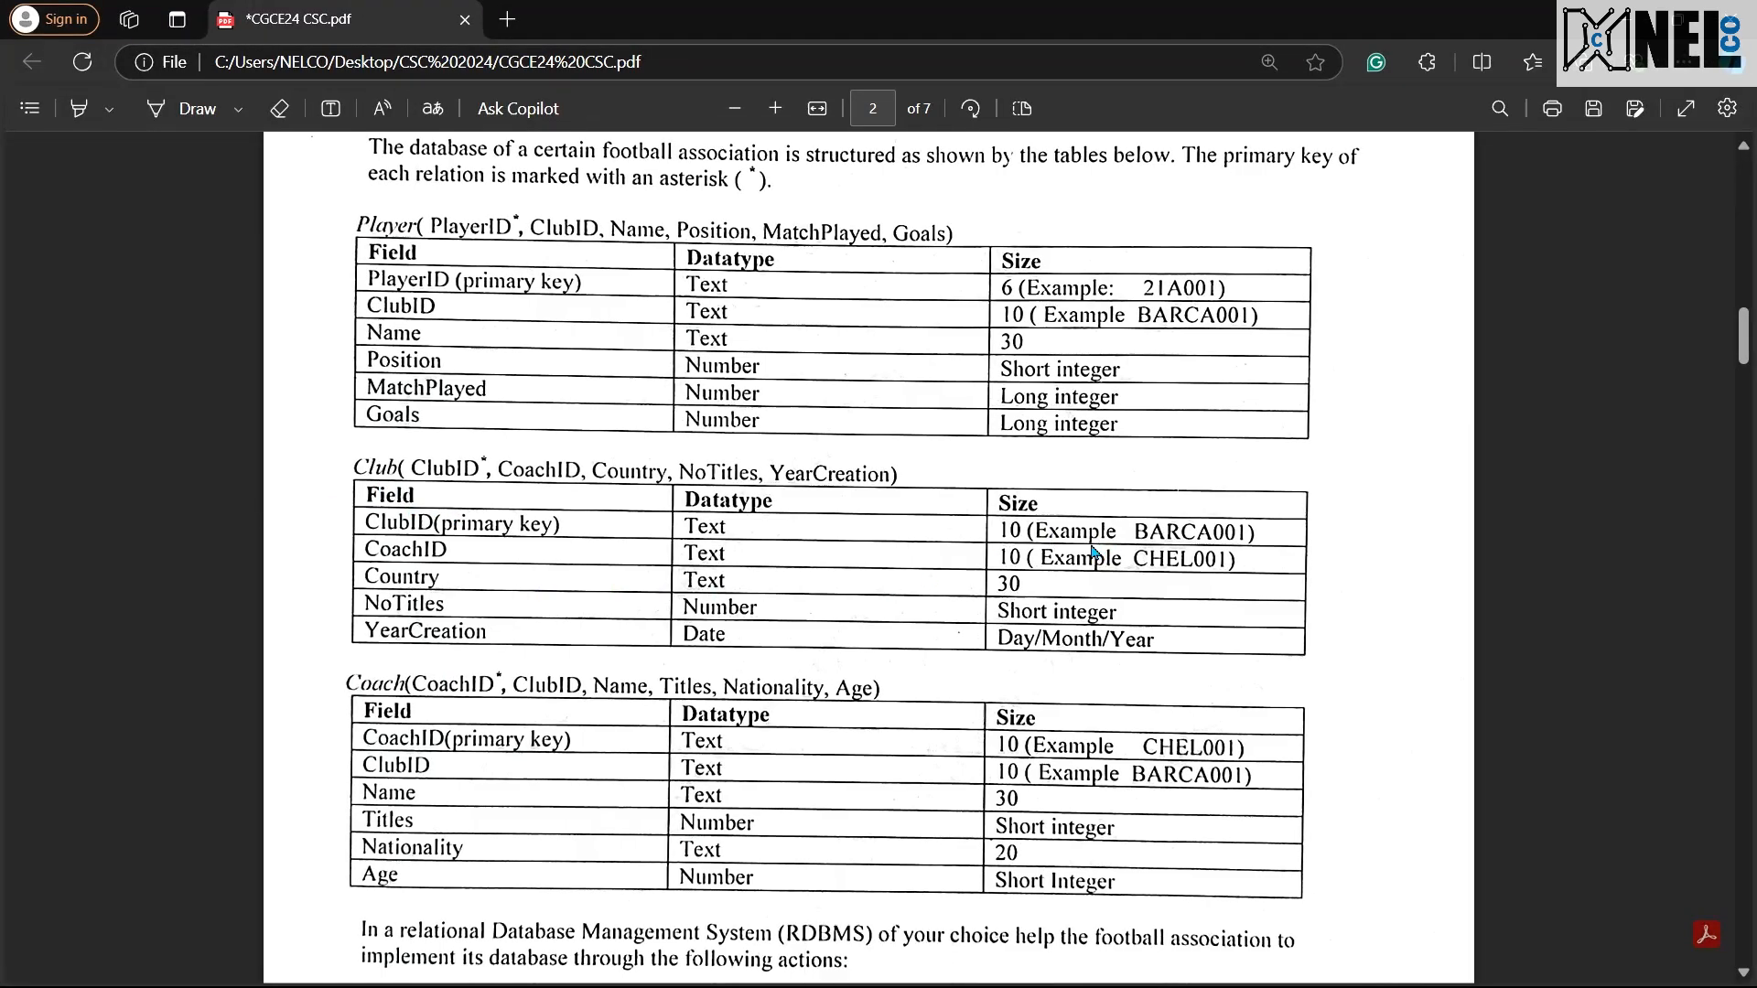
key("ctrl+super+Left")
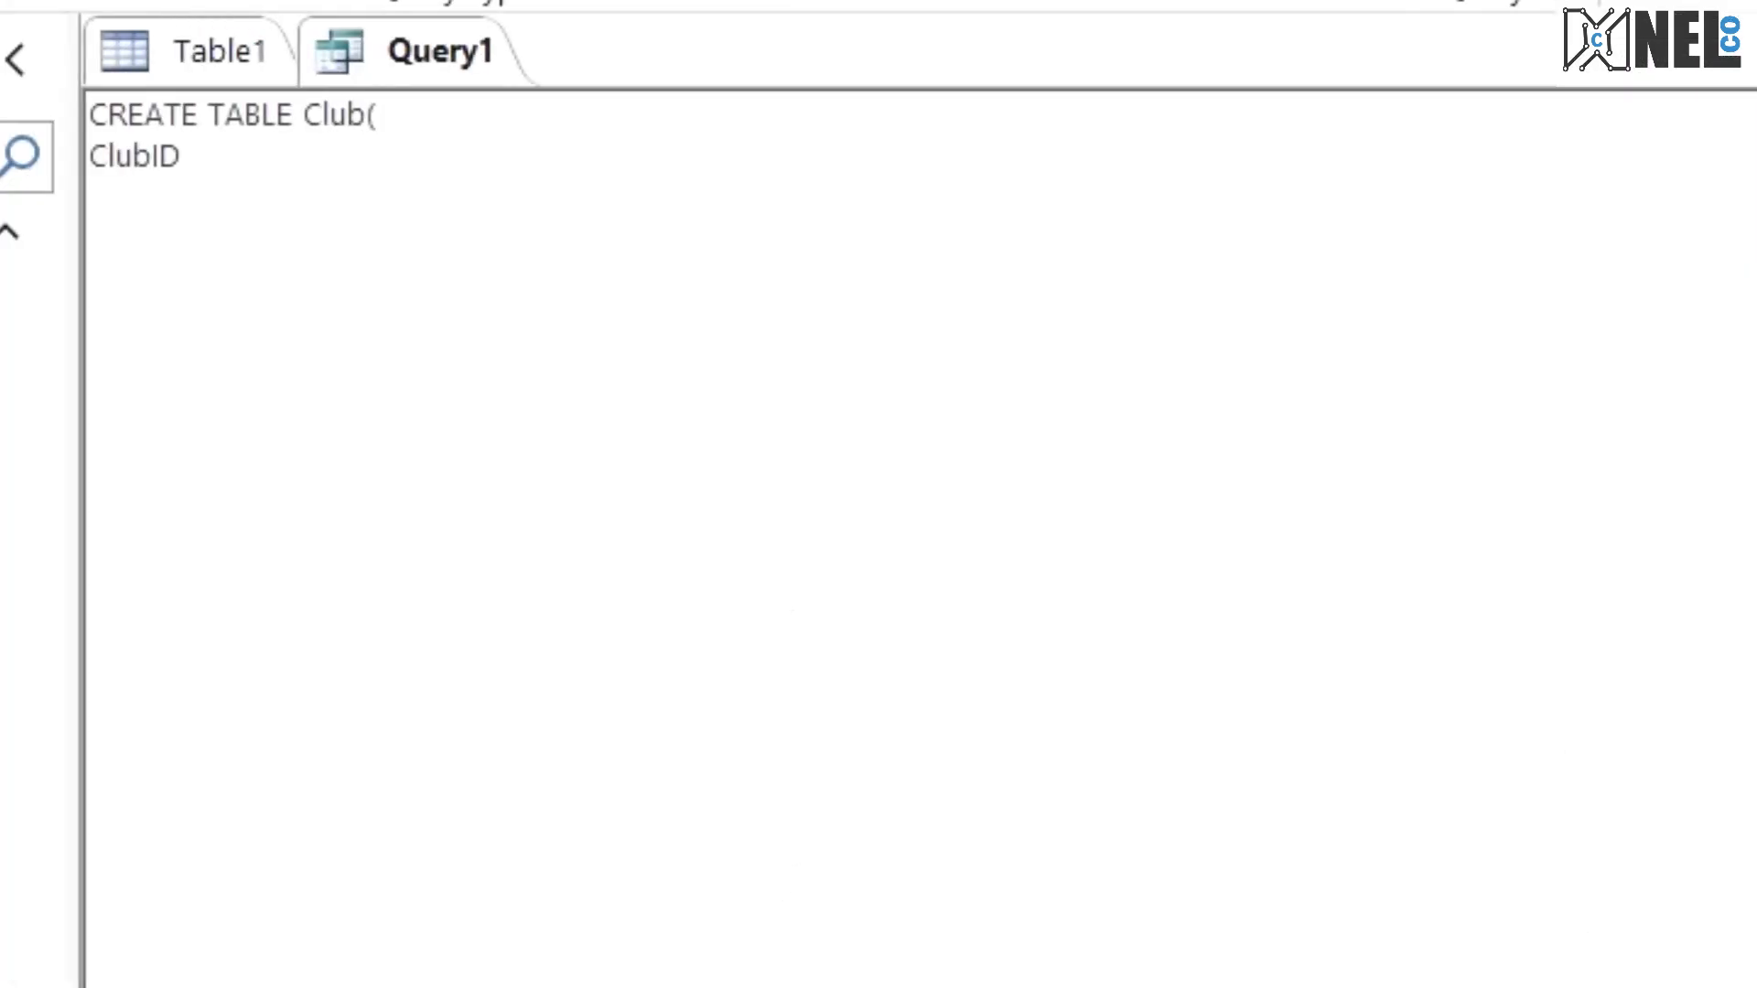
type("c")
key("BackSpace")
type("varchar")
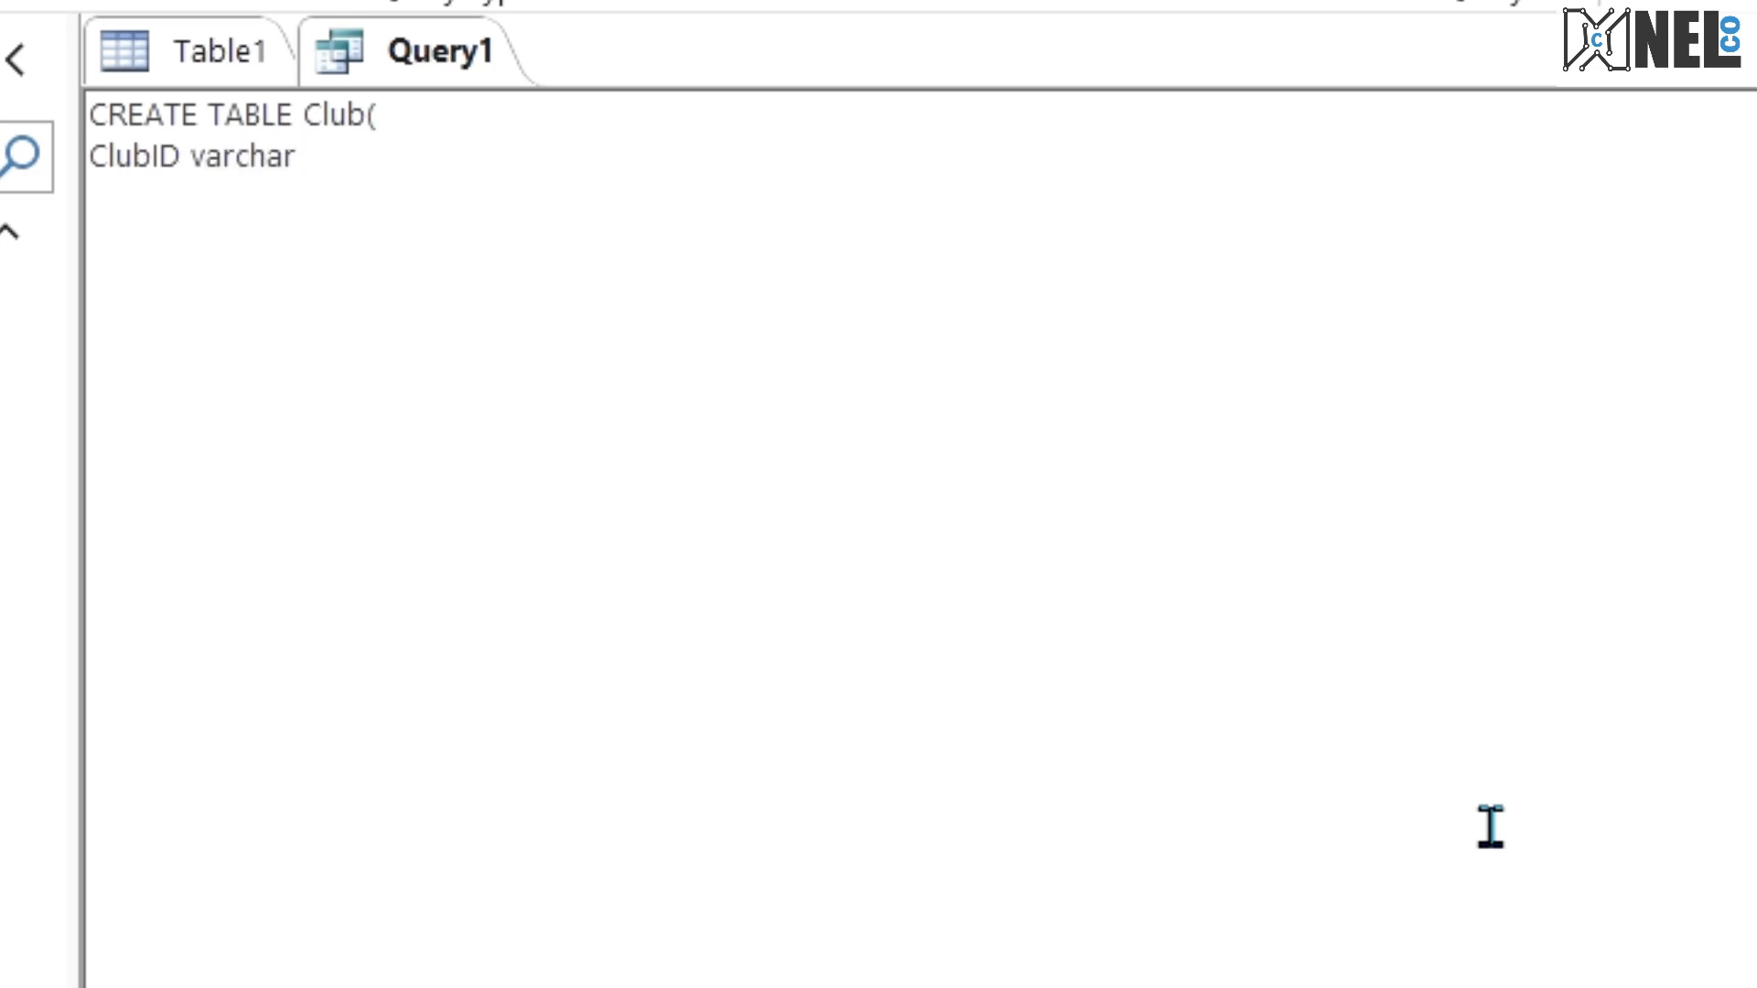
type("(10) PRIM")
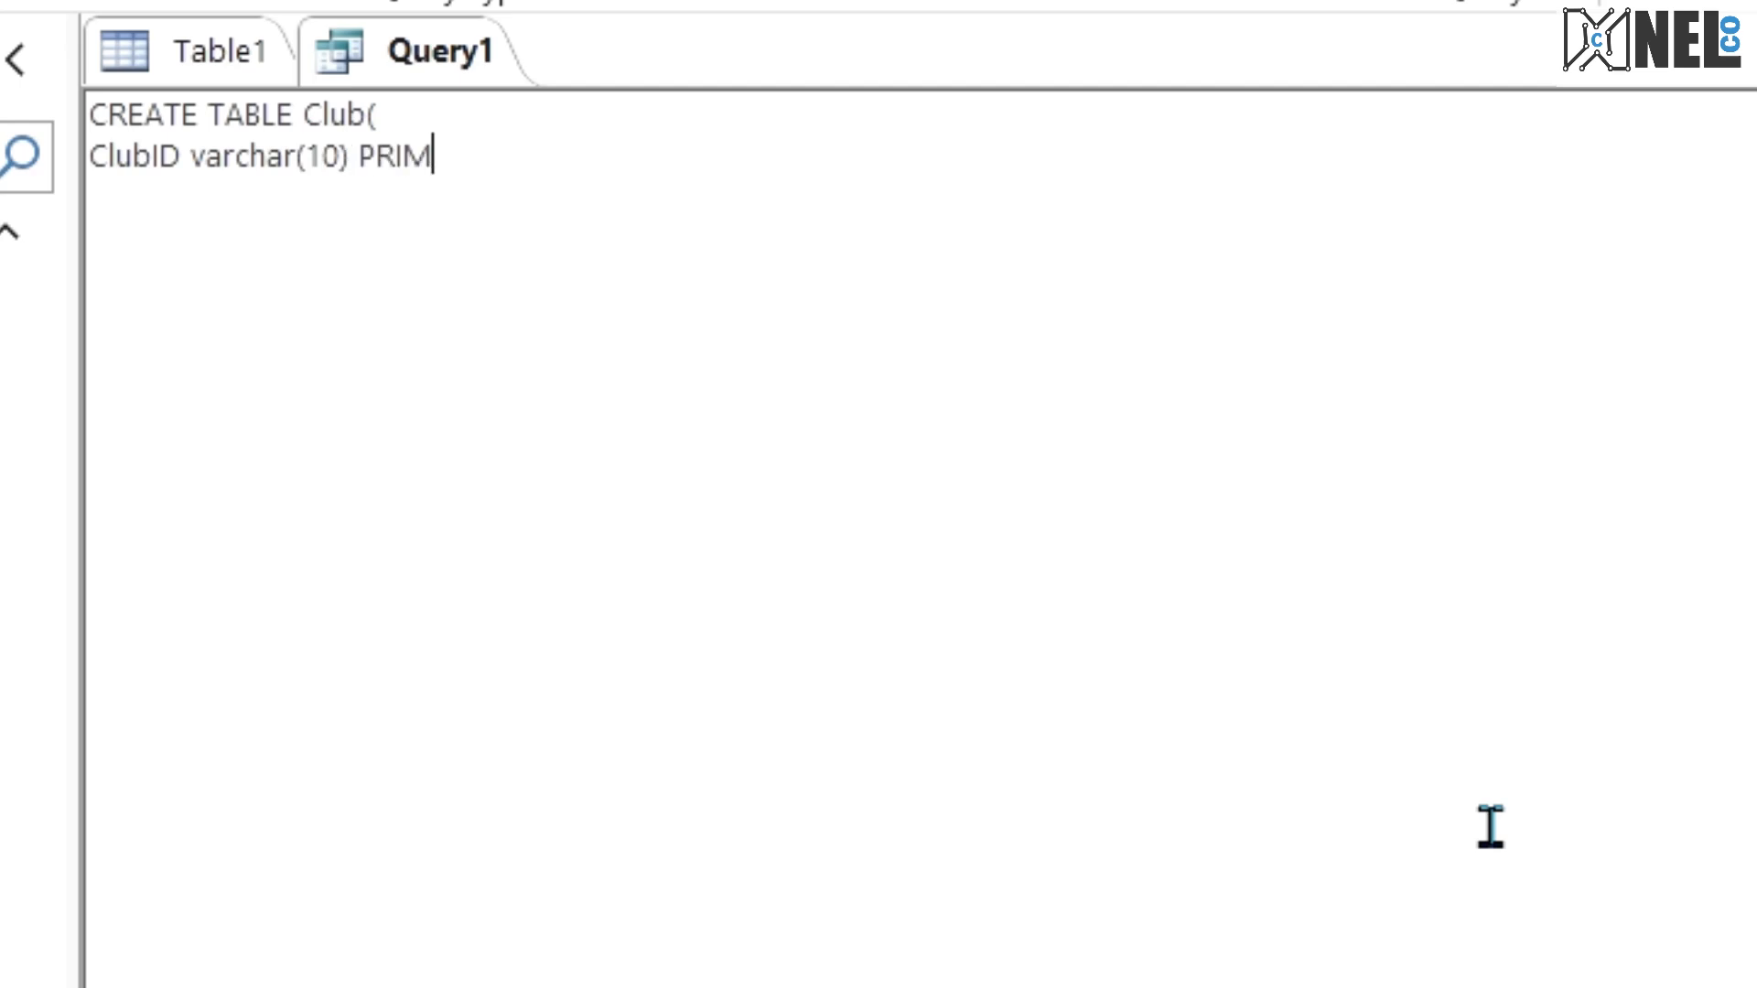
type("ARY KEY")
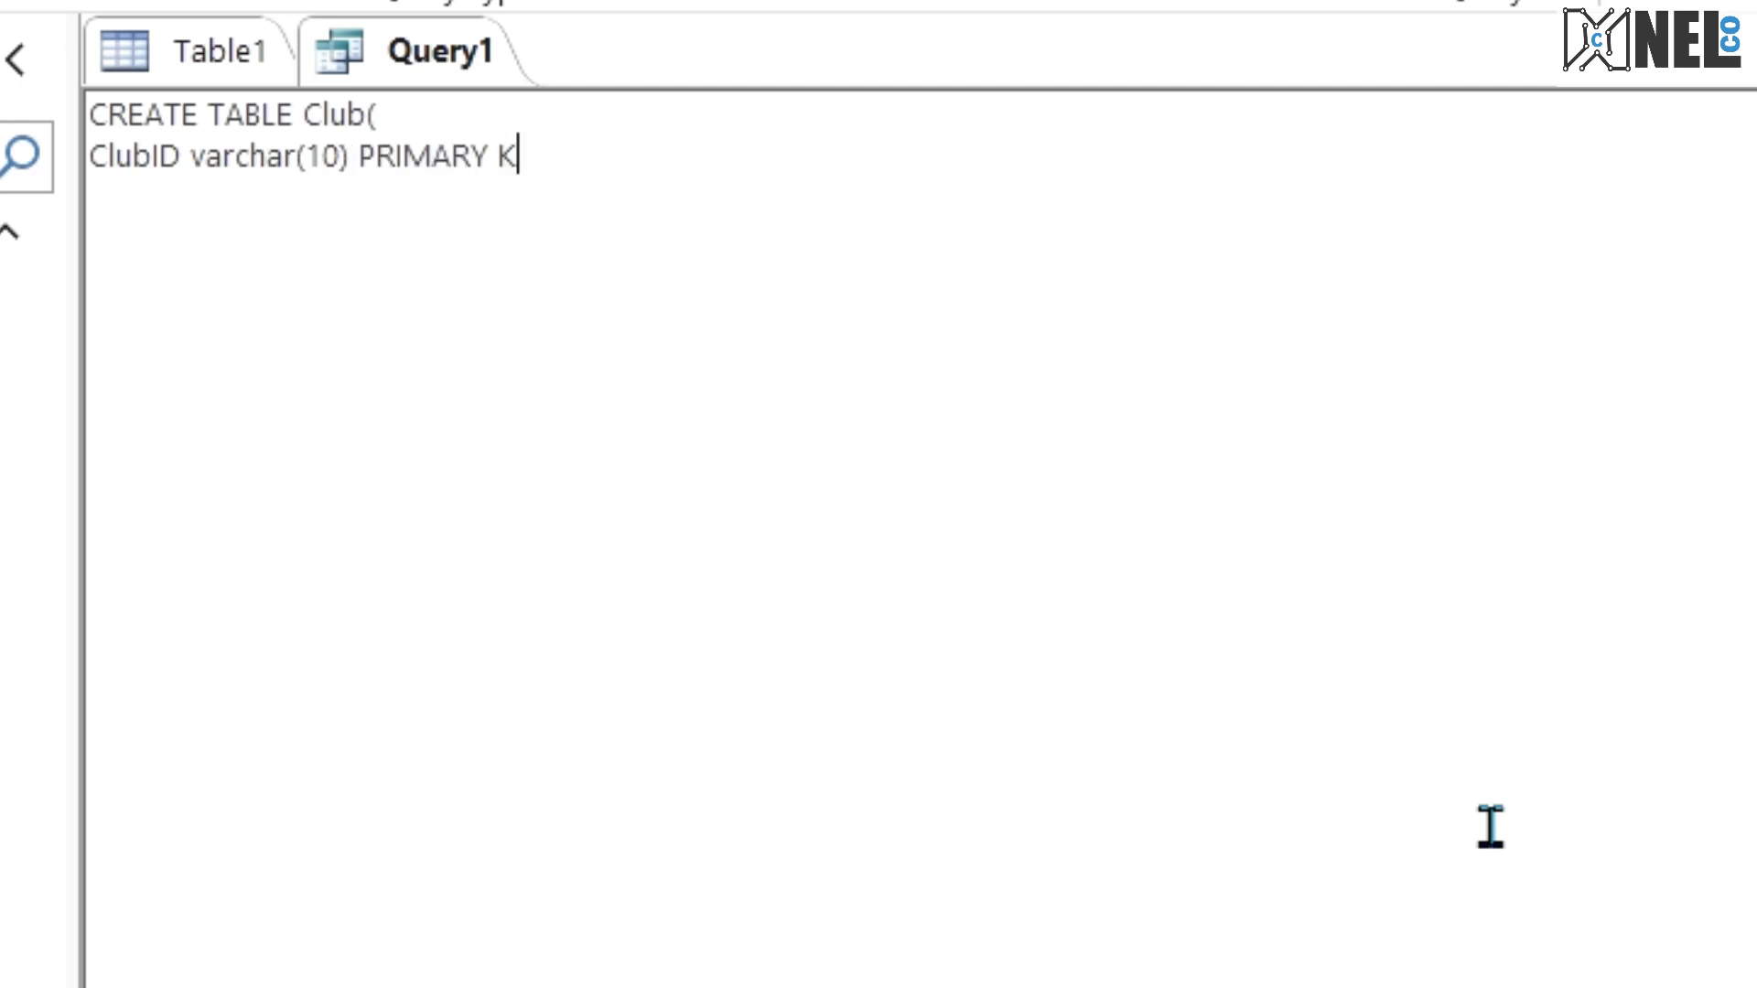
type(",")
key("Return")
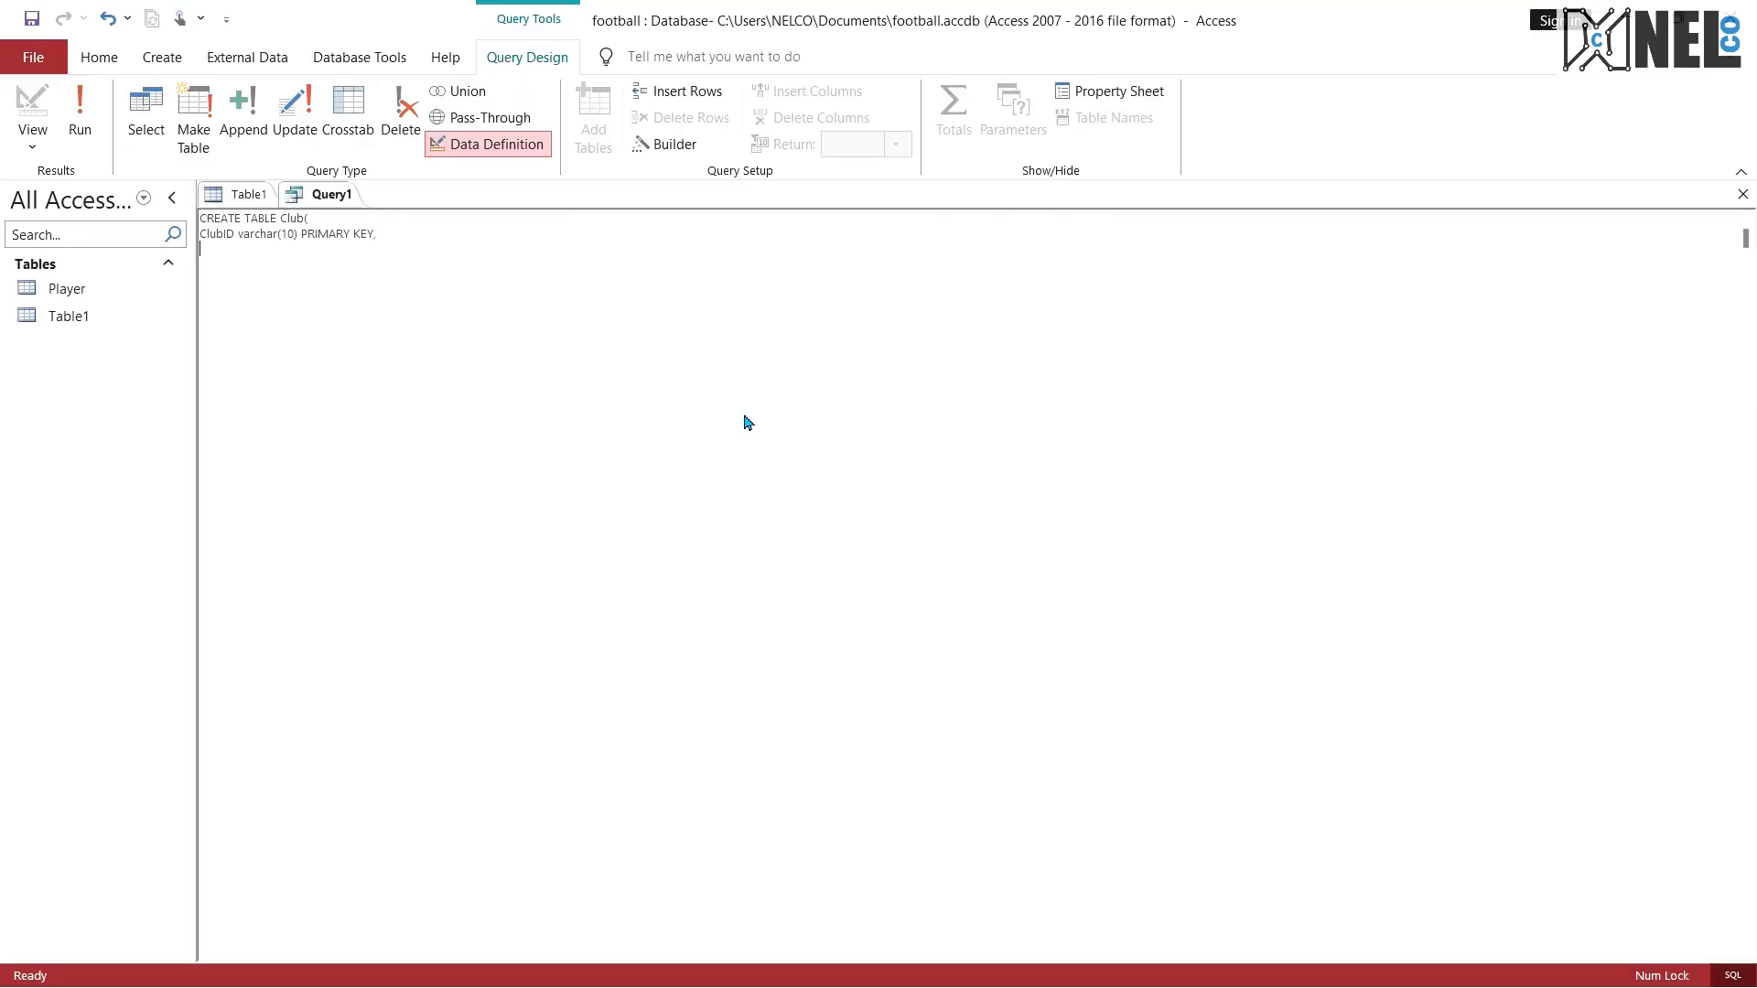
Step: Add the field line CoachID varchar(10), to the Club statement, checking the field against the exam PDF
key("ctrl+super+Right")
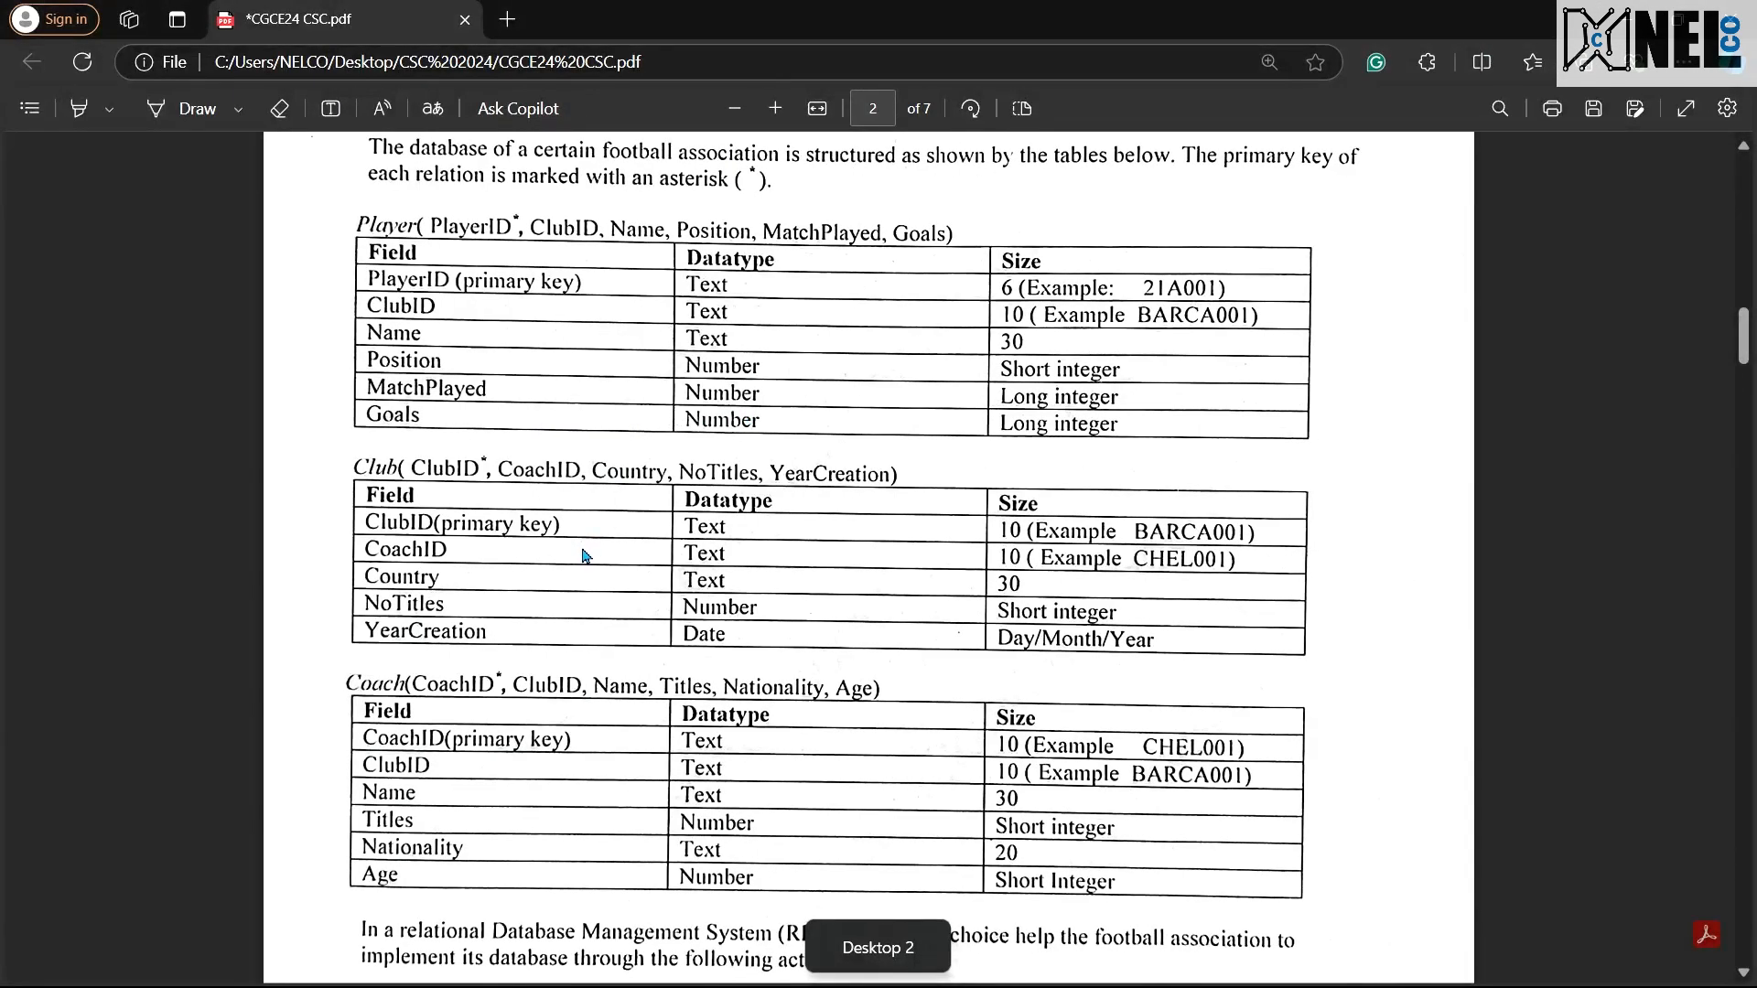
key("ctrl+super+Left")
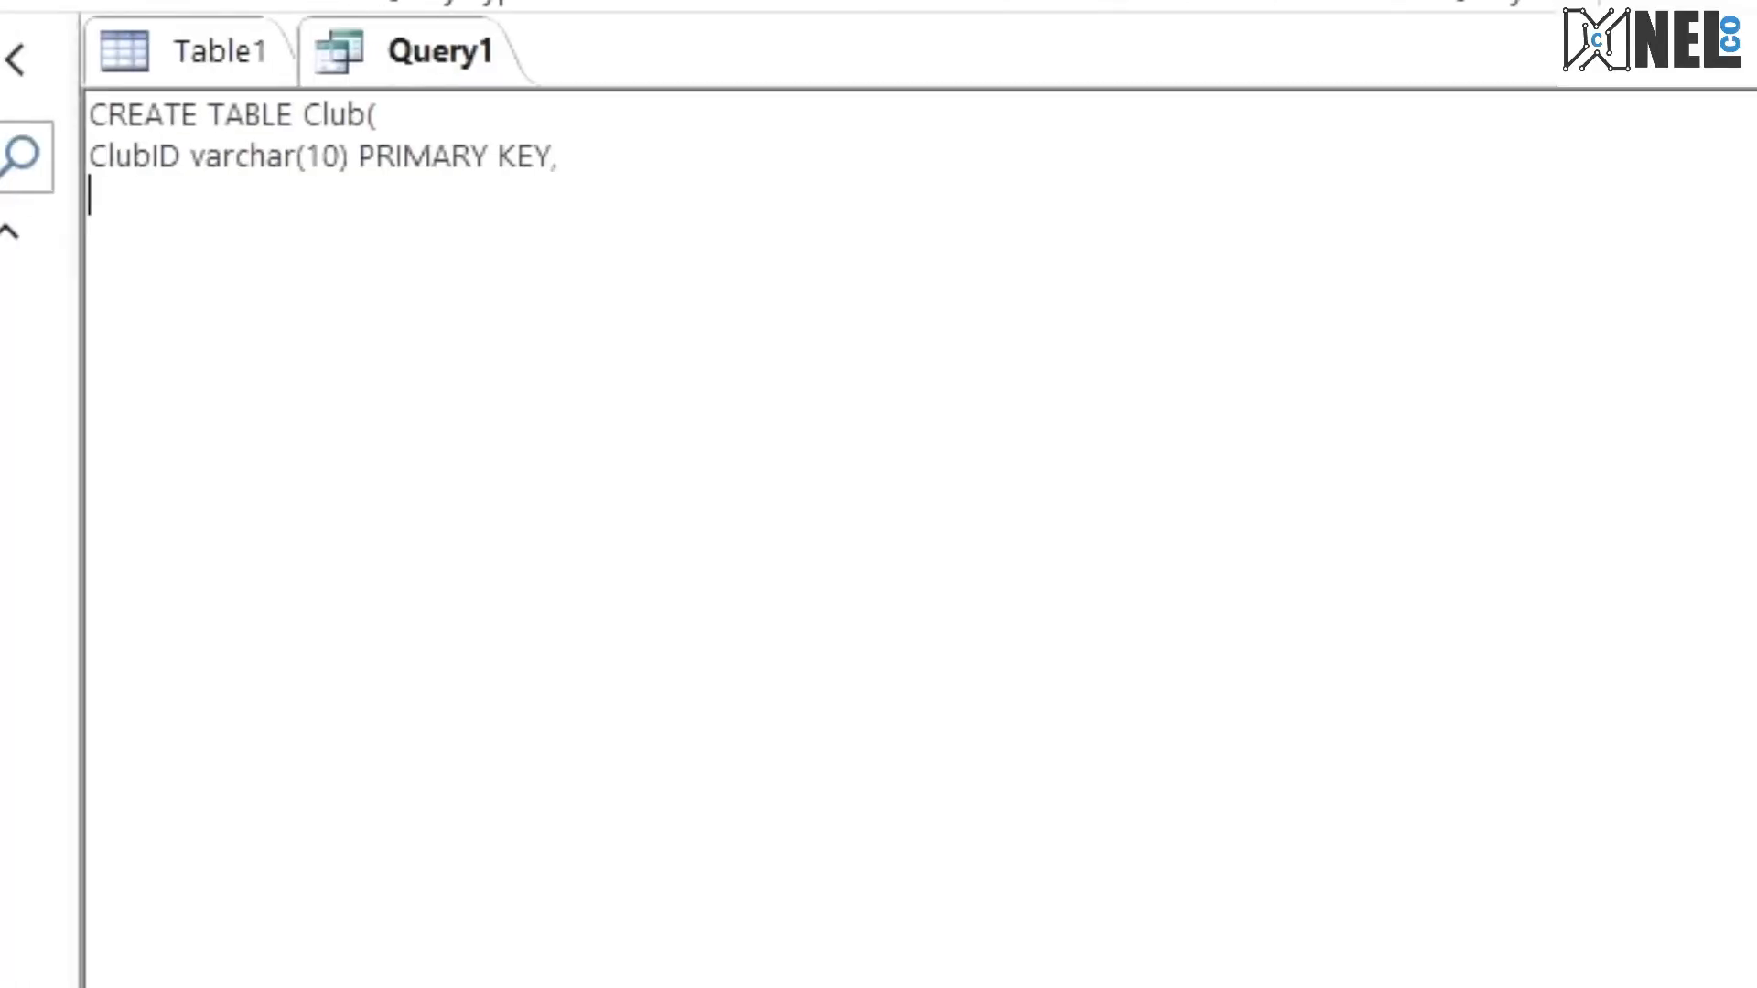
type("Coach")
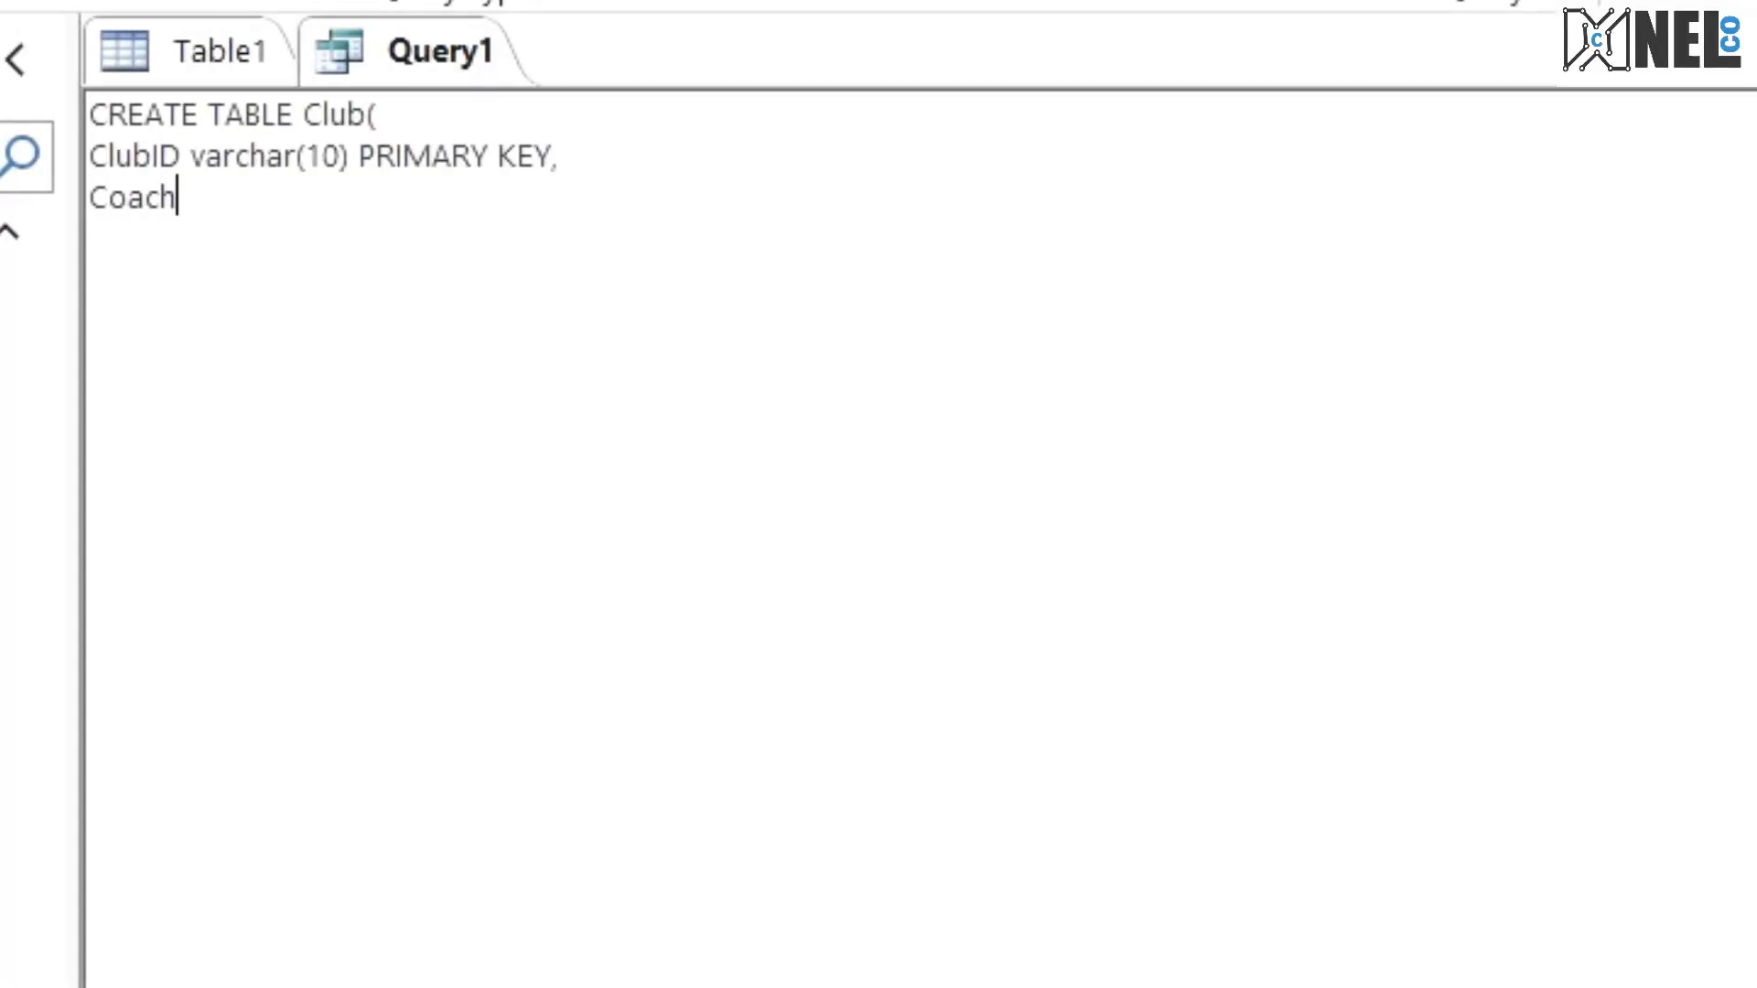
type("ID varchar")
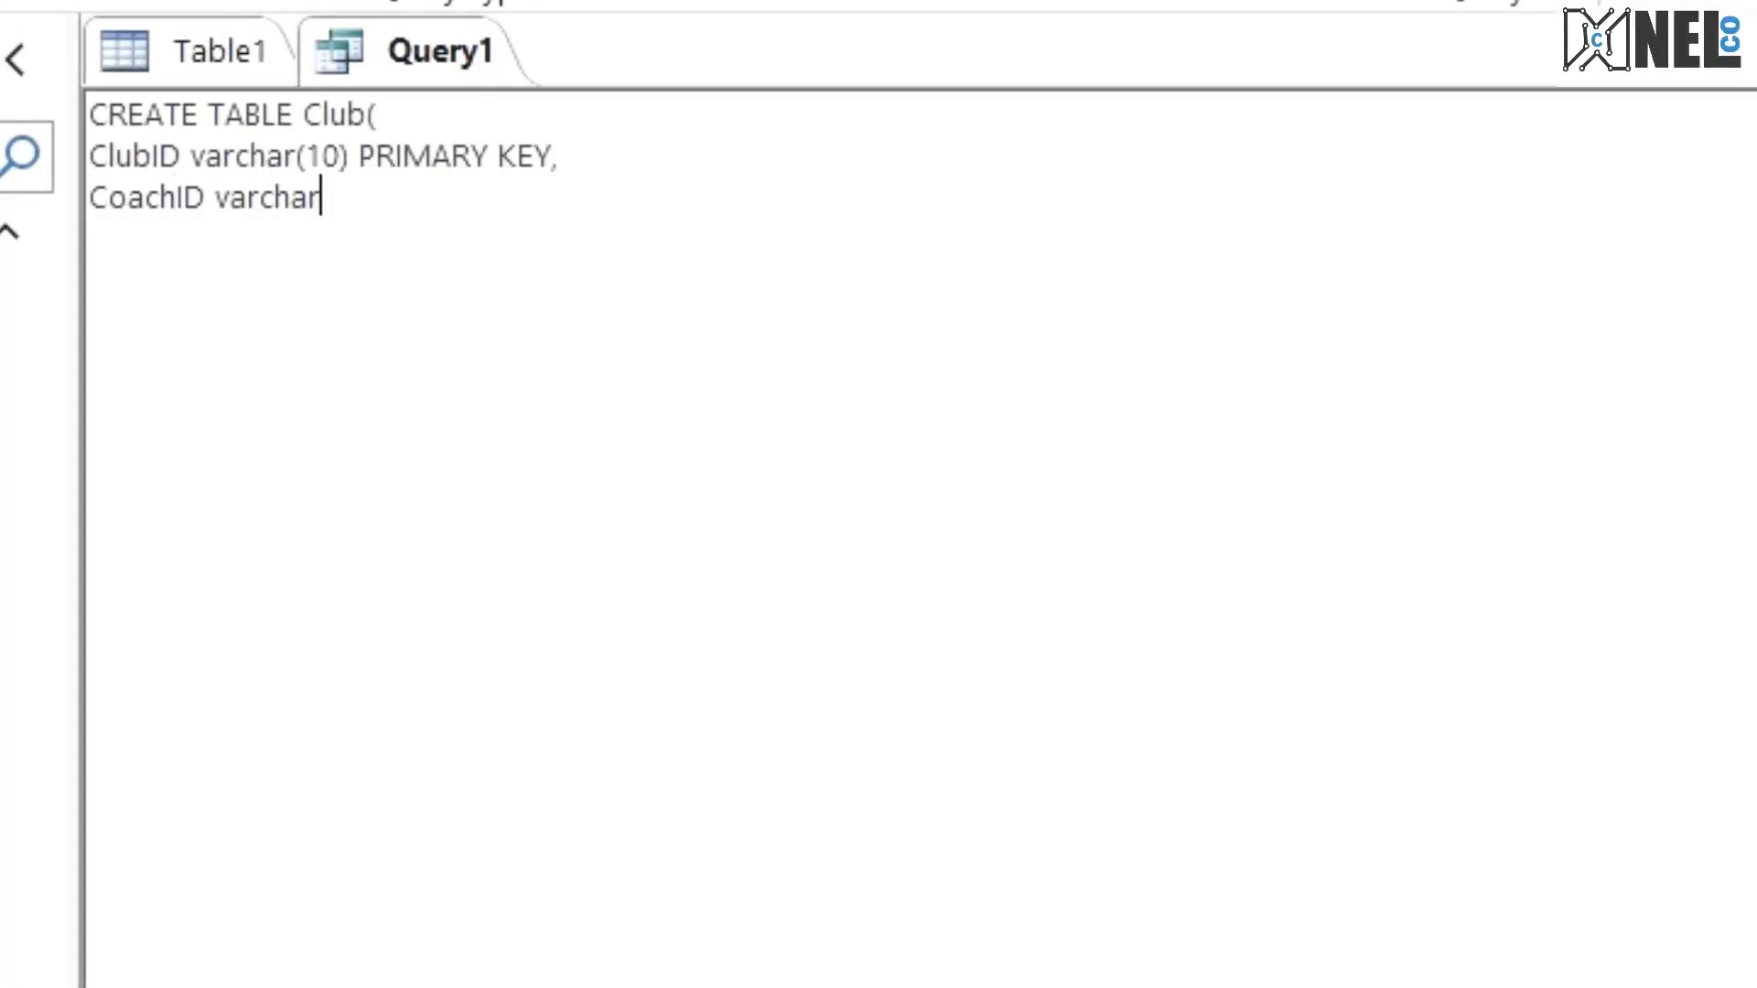
type("(10)")
key("Return")
type(",")
key("Return")
Step: Consult the exam PDF and add the field line Country varchar(20), below CoachID in the Club statement
key("ctrl+super+Right")
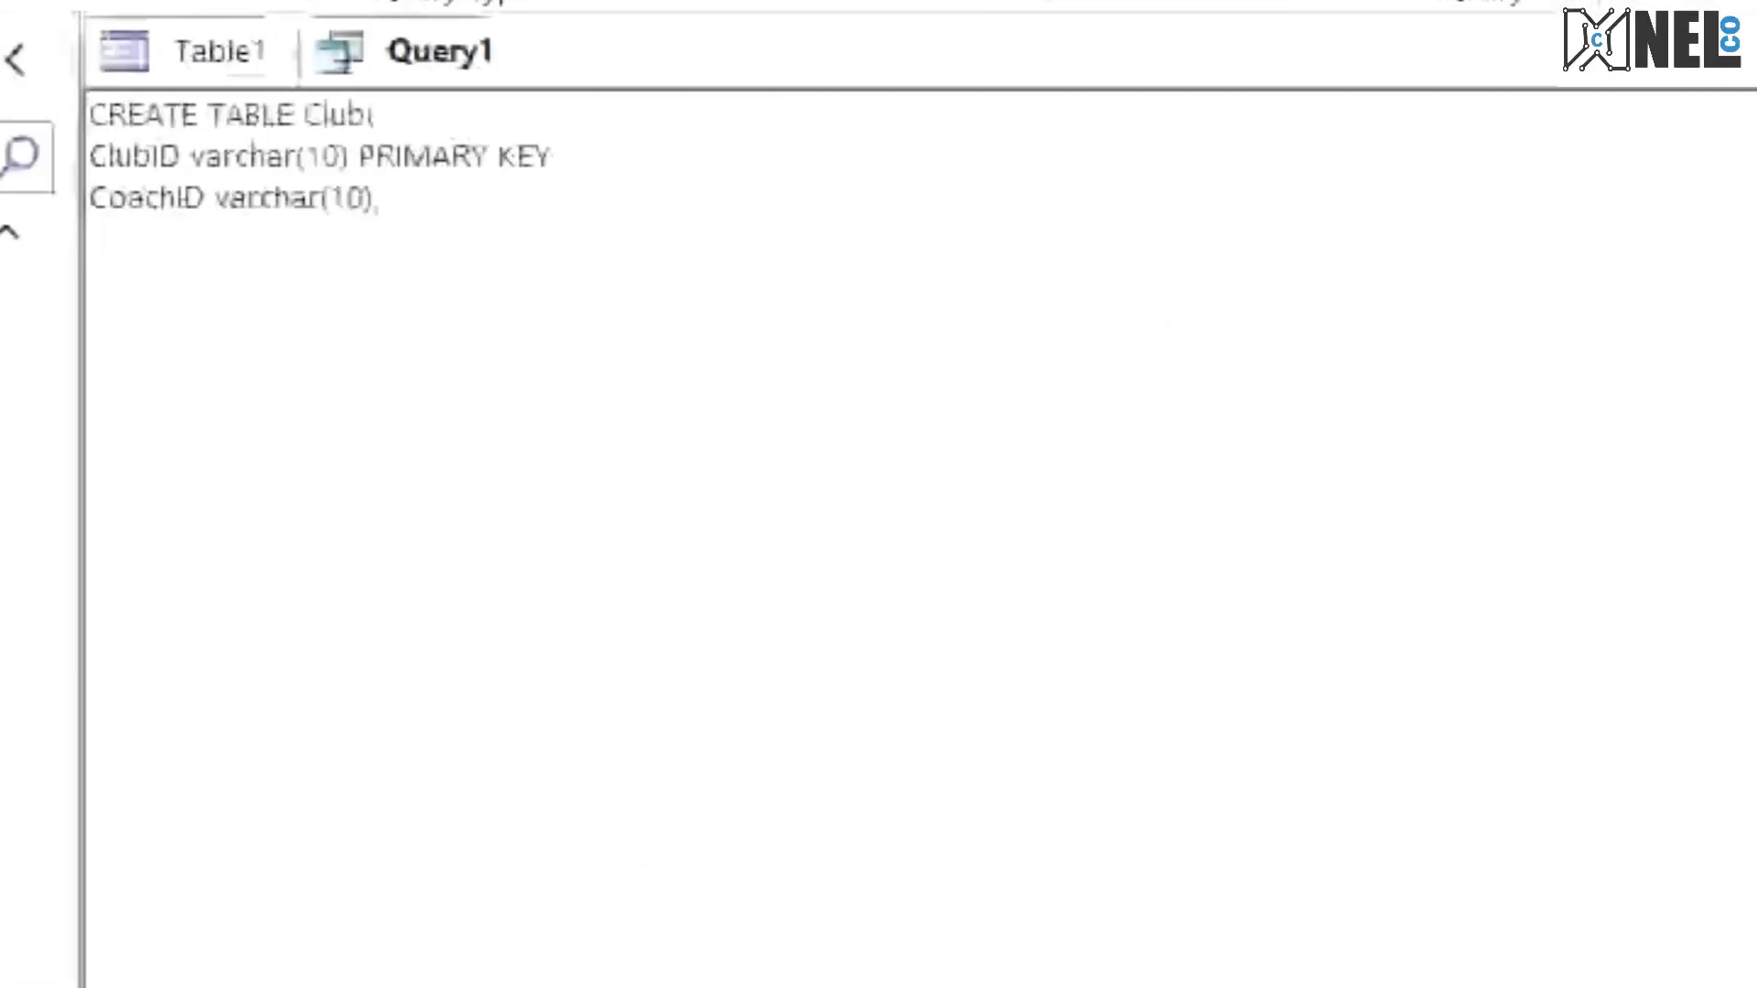
type("Coutnr")
key("BackSpace")
key("BackSpace")
key("BackSpace")
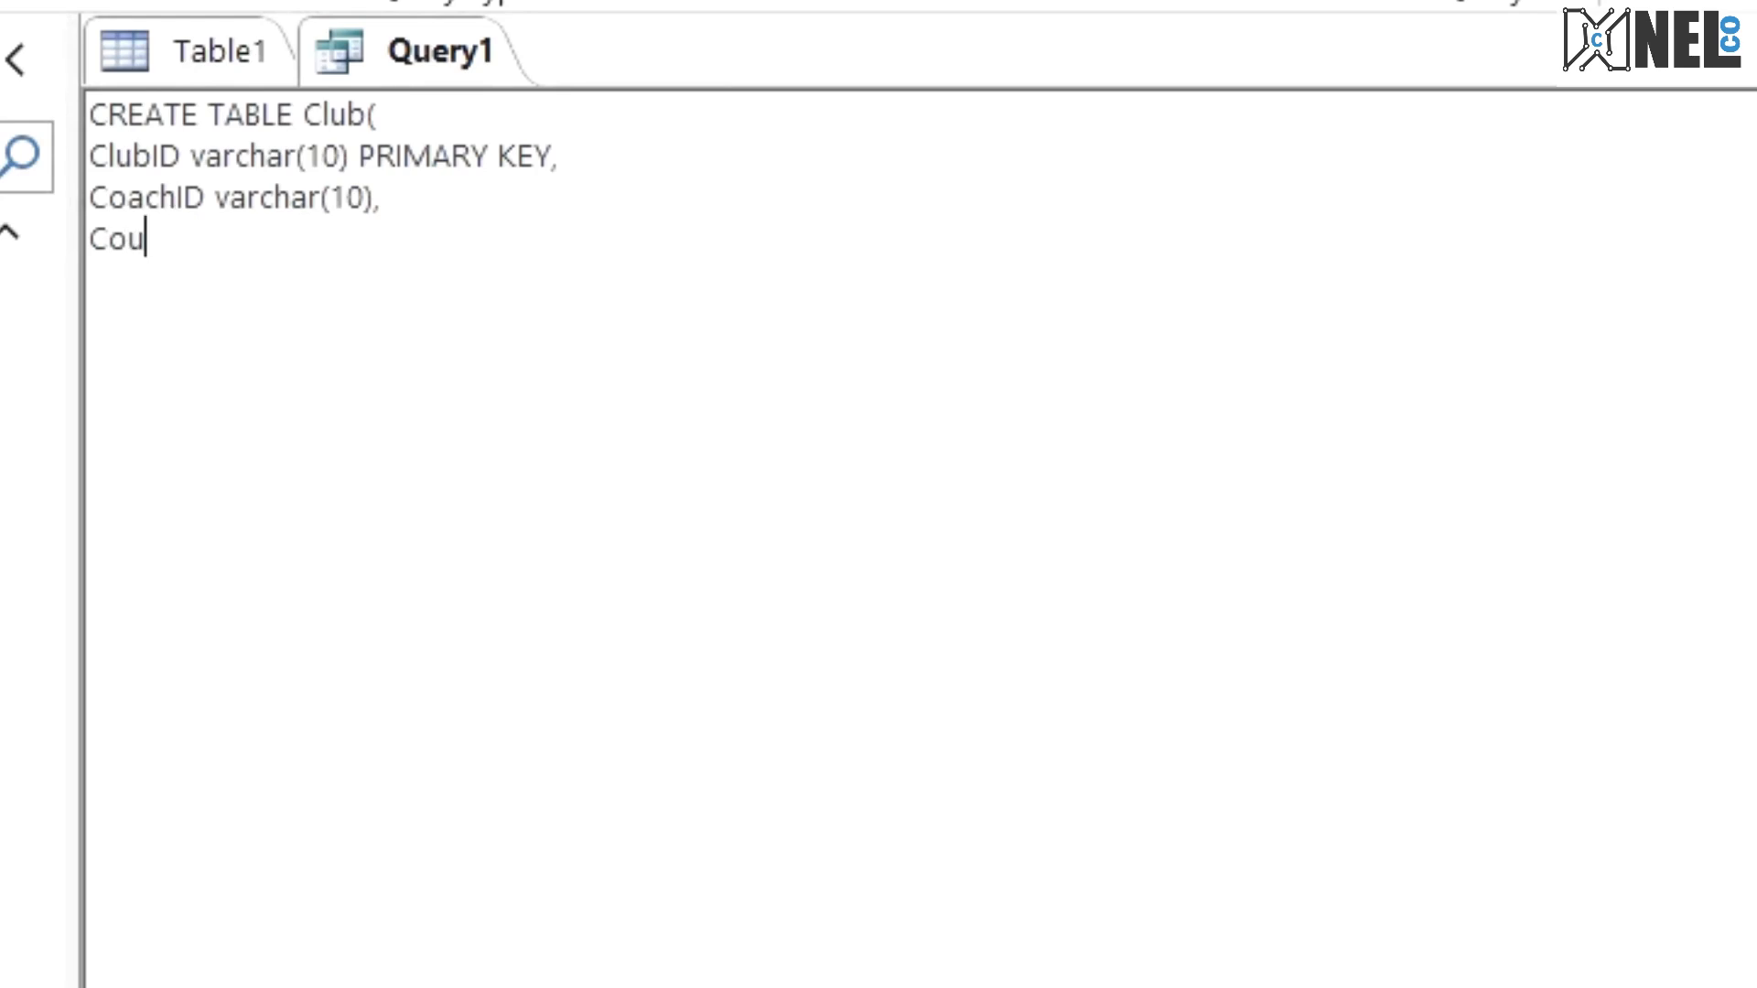
type("ntry va")
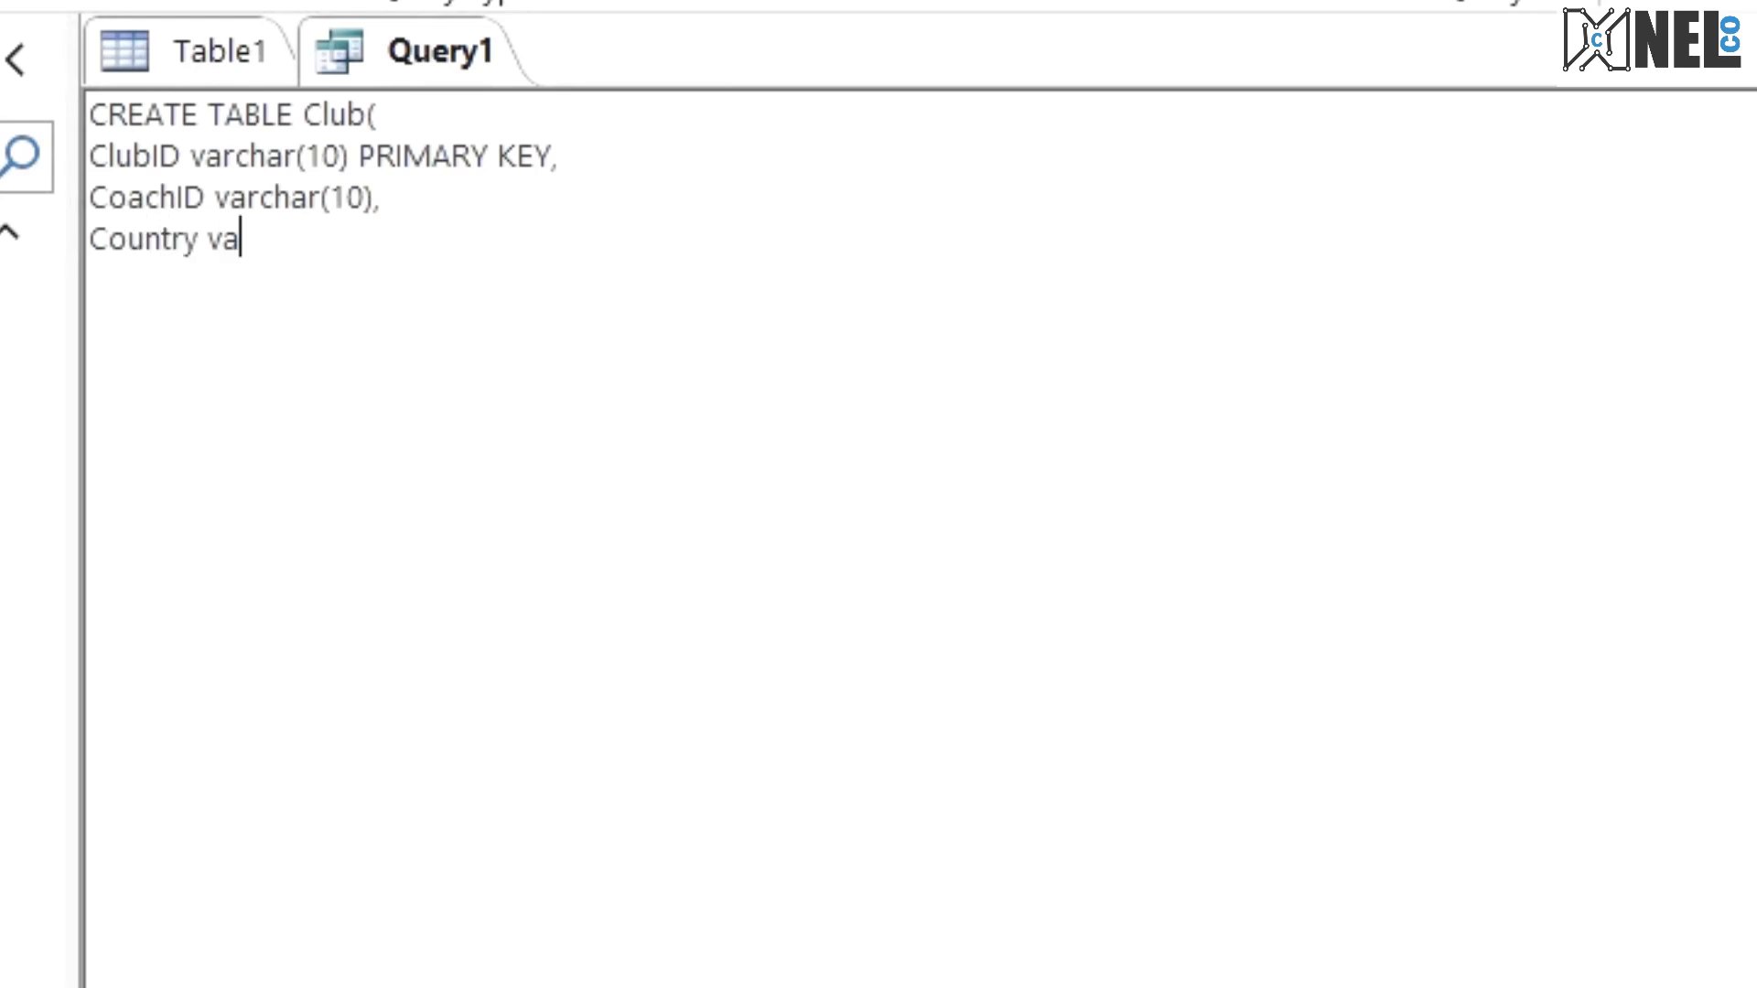
type("rchar(")
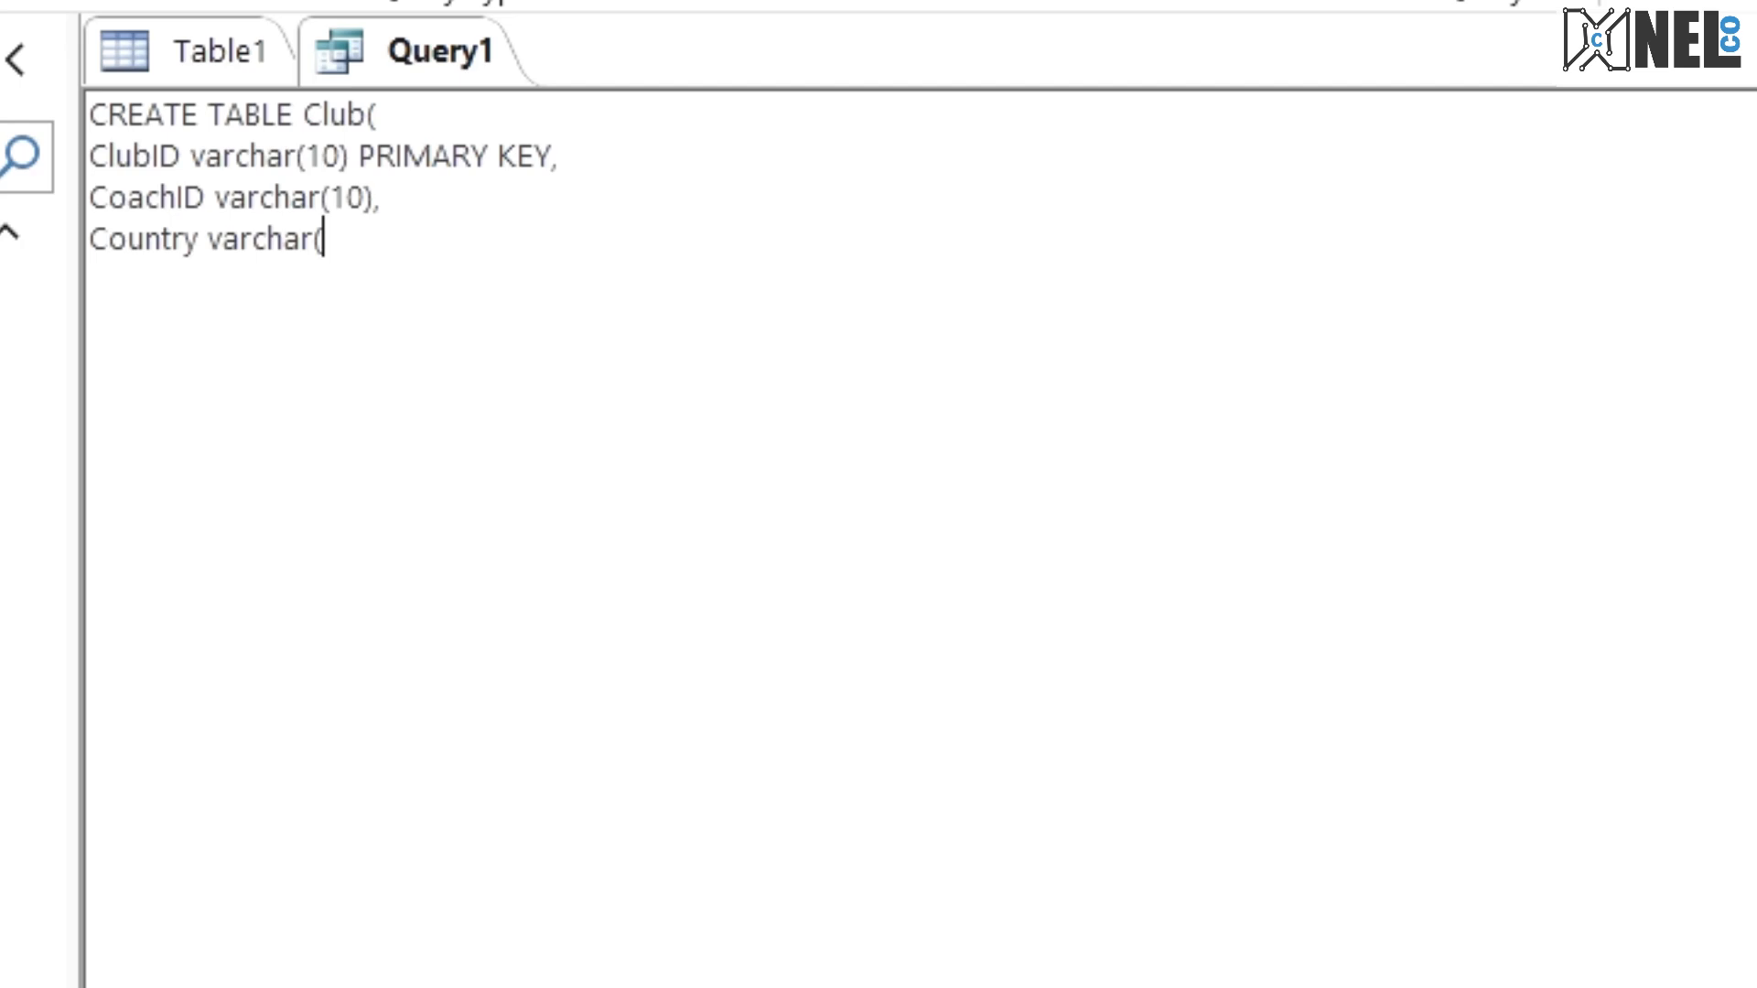
type("20),")
key("Return")
Step: Check the Country field's size in the exam PDF and correct it to varchar(30) in the Club statement
key("ctrl+super+Right")
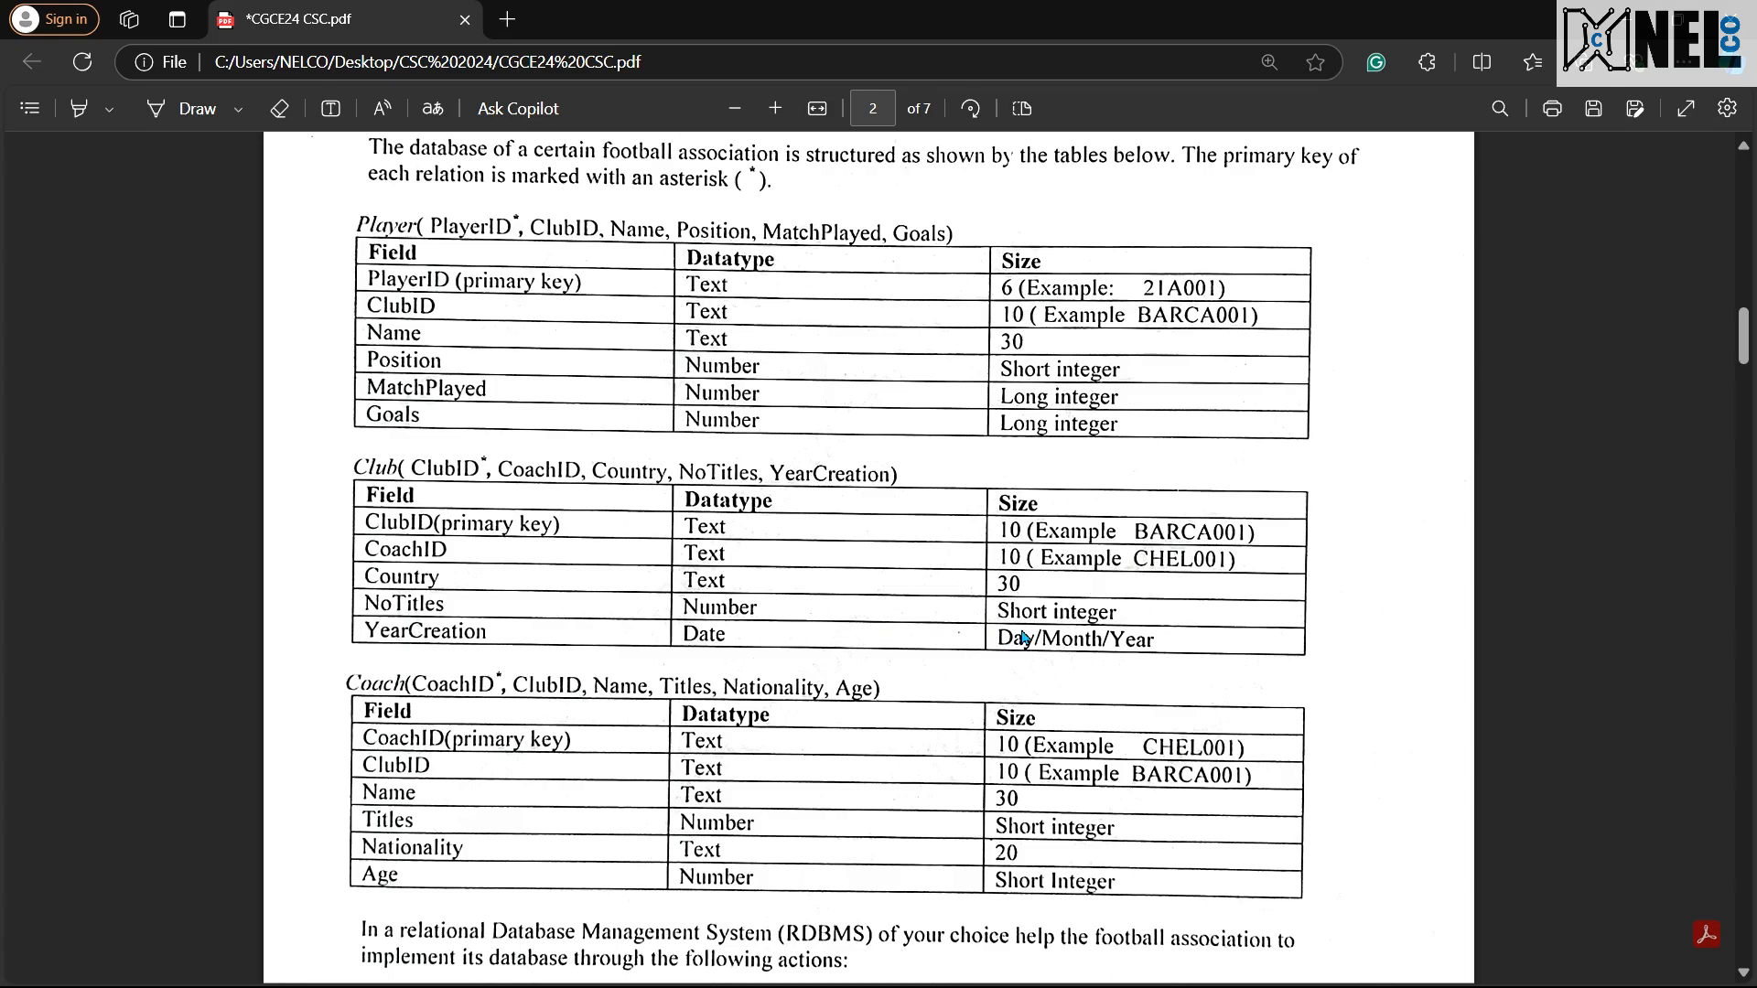
key("ctrl+super+Left")
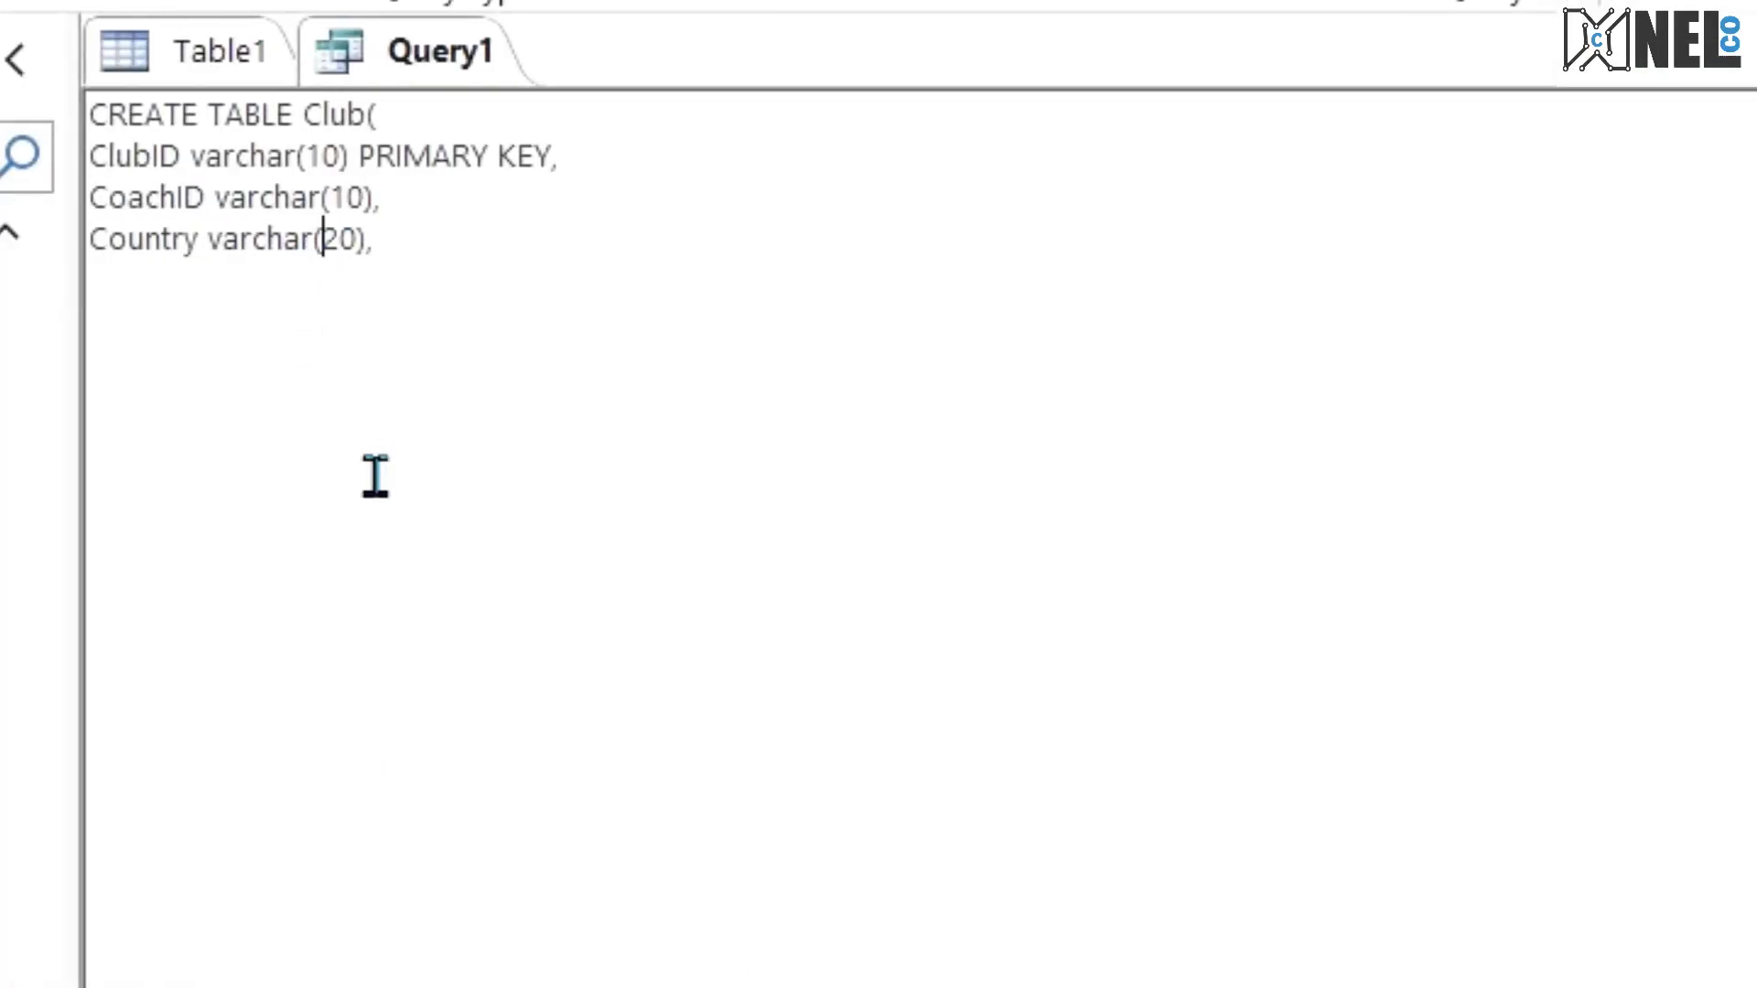
key("BackSpace")
type("3")
key("Right")
key("Right")
key("Right")
Step: Add the field line NoTitles smallint, below the Country line of the Club statement
key("Return")
type("NoTitles")
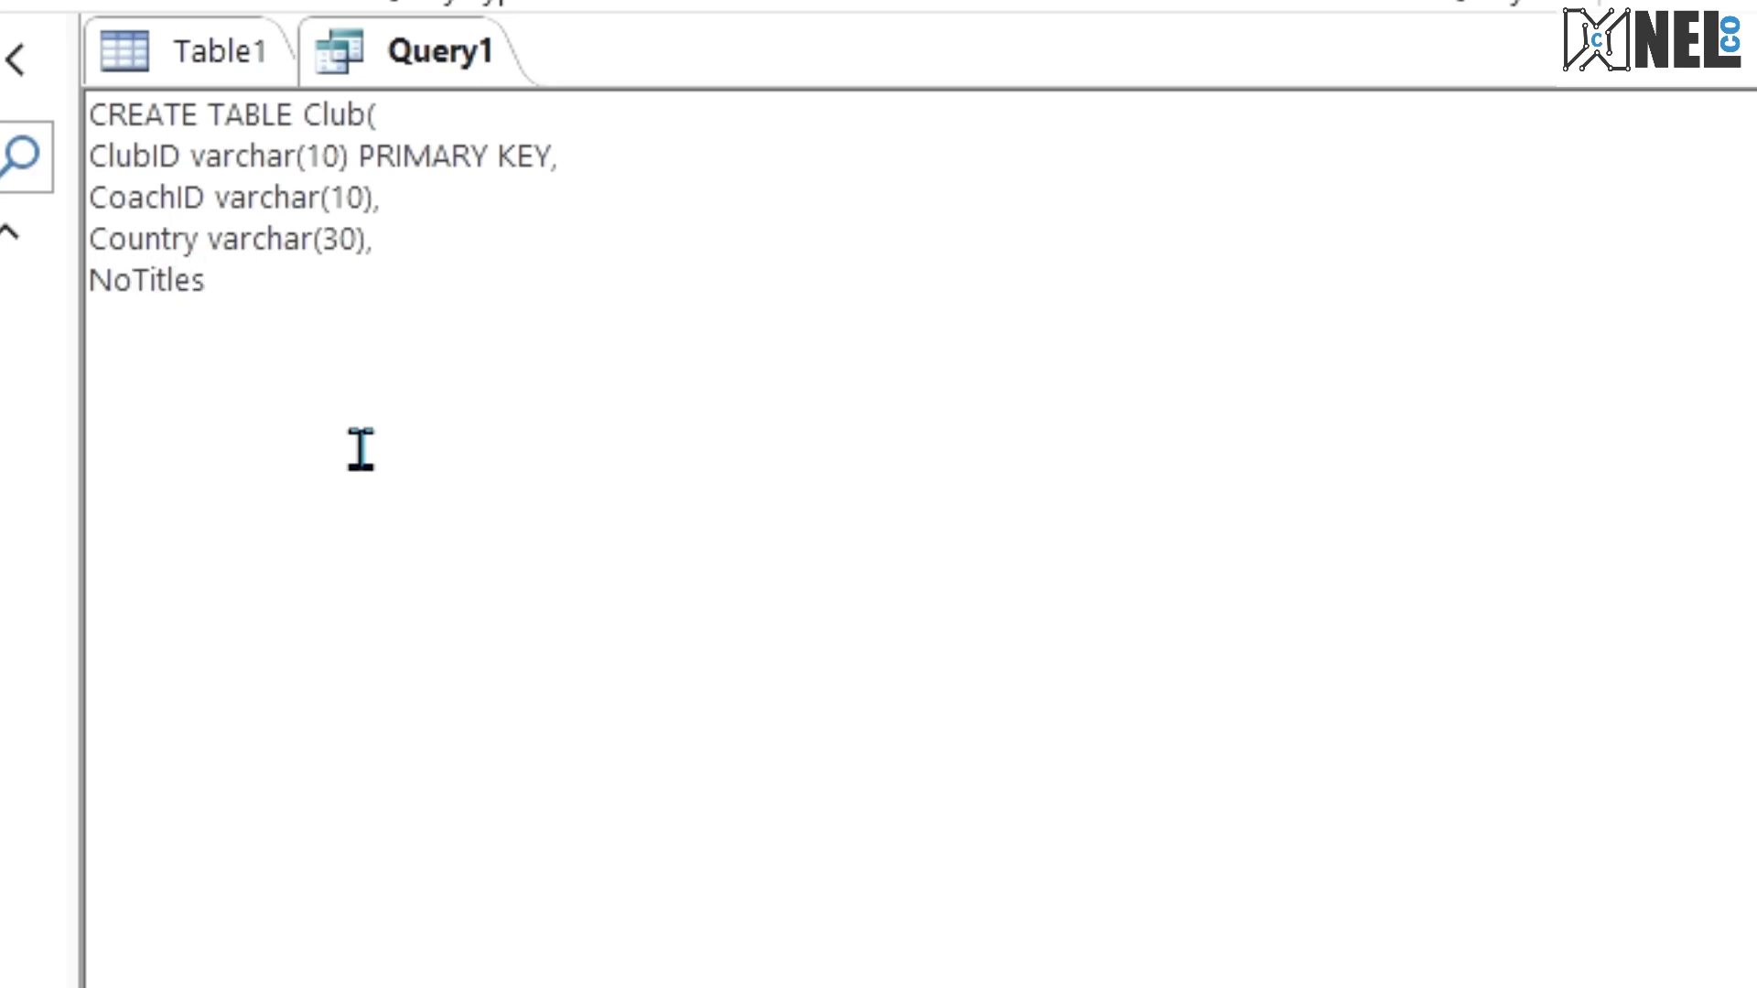
type(" smallint")
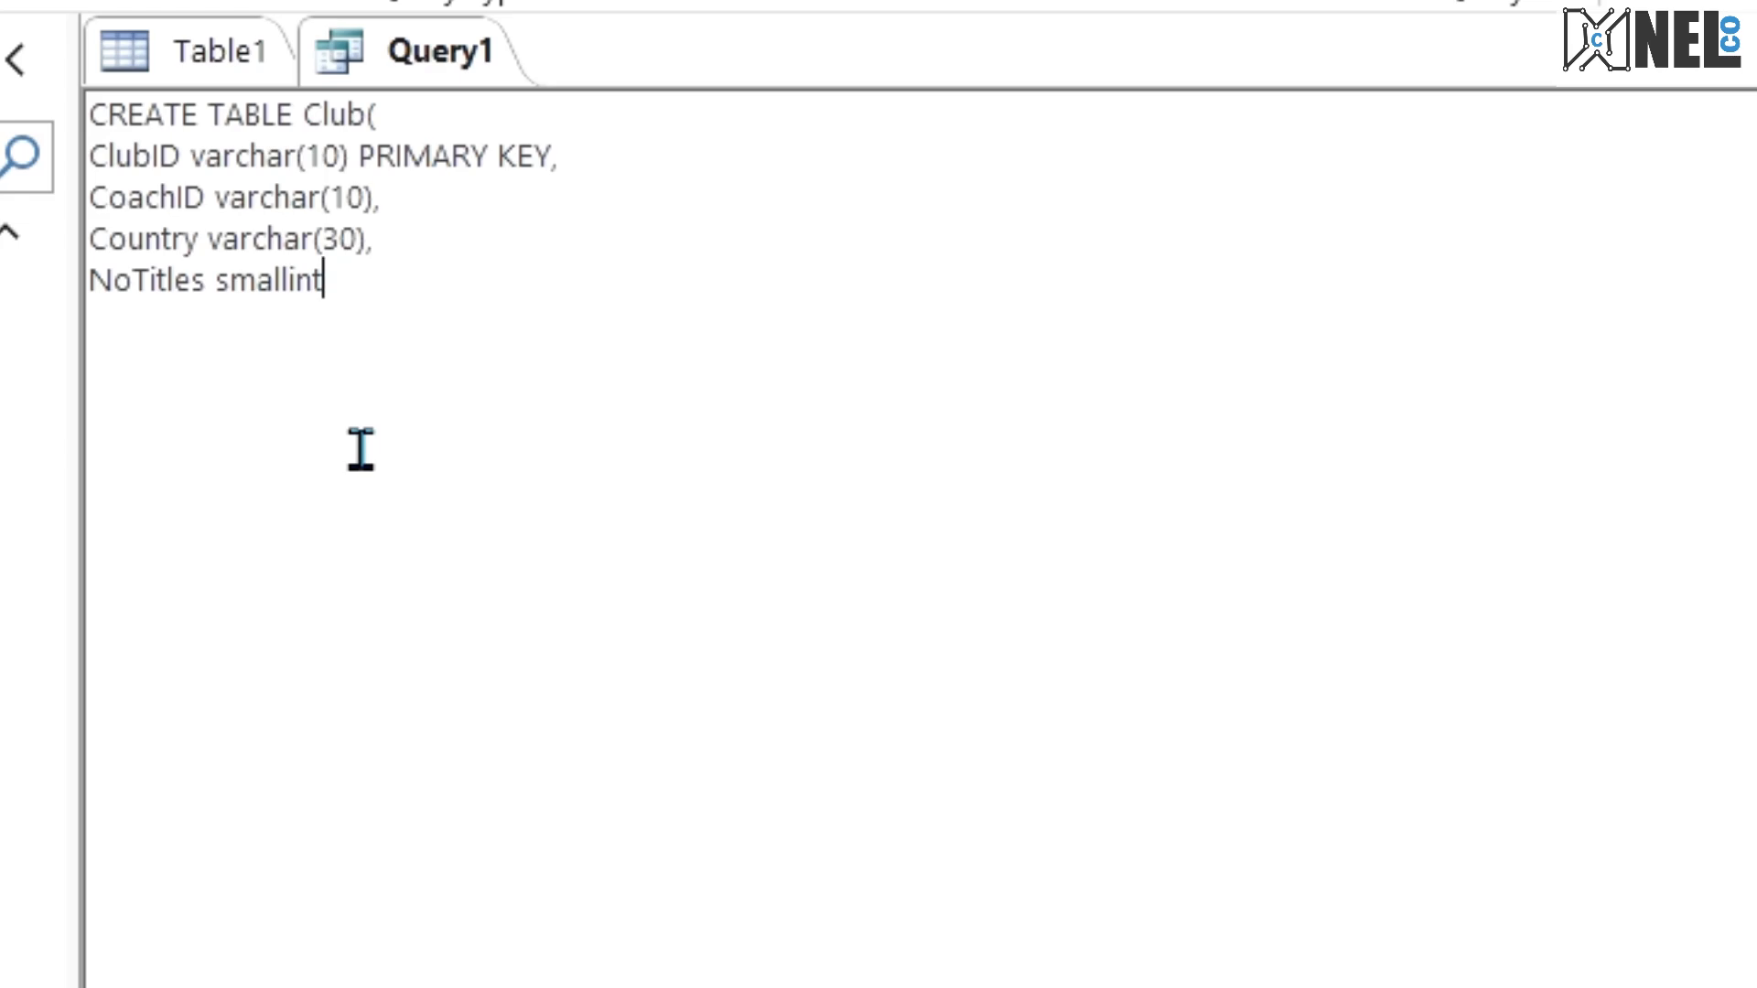
type(",")
key("Return")
Step: Consult the Club definition in the exam PDF and add YearCreation date as the statement's last field
key("alt+Tab")
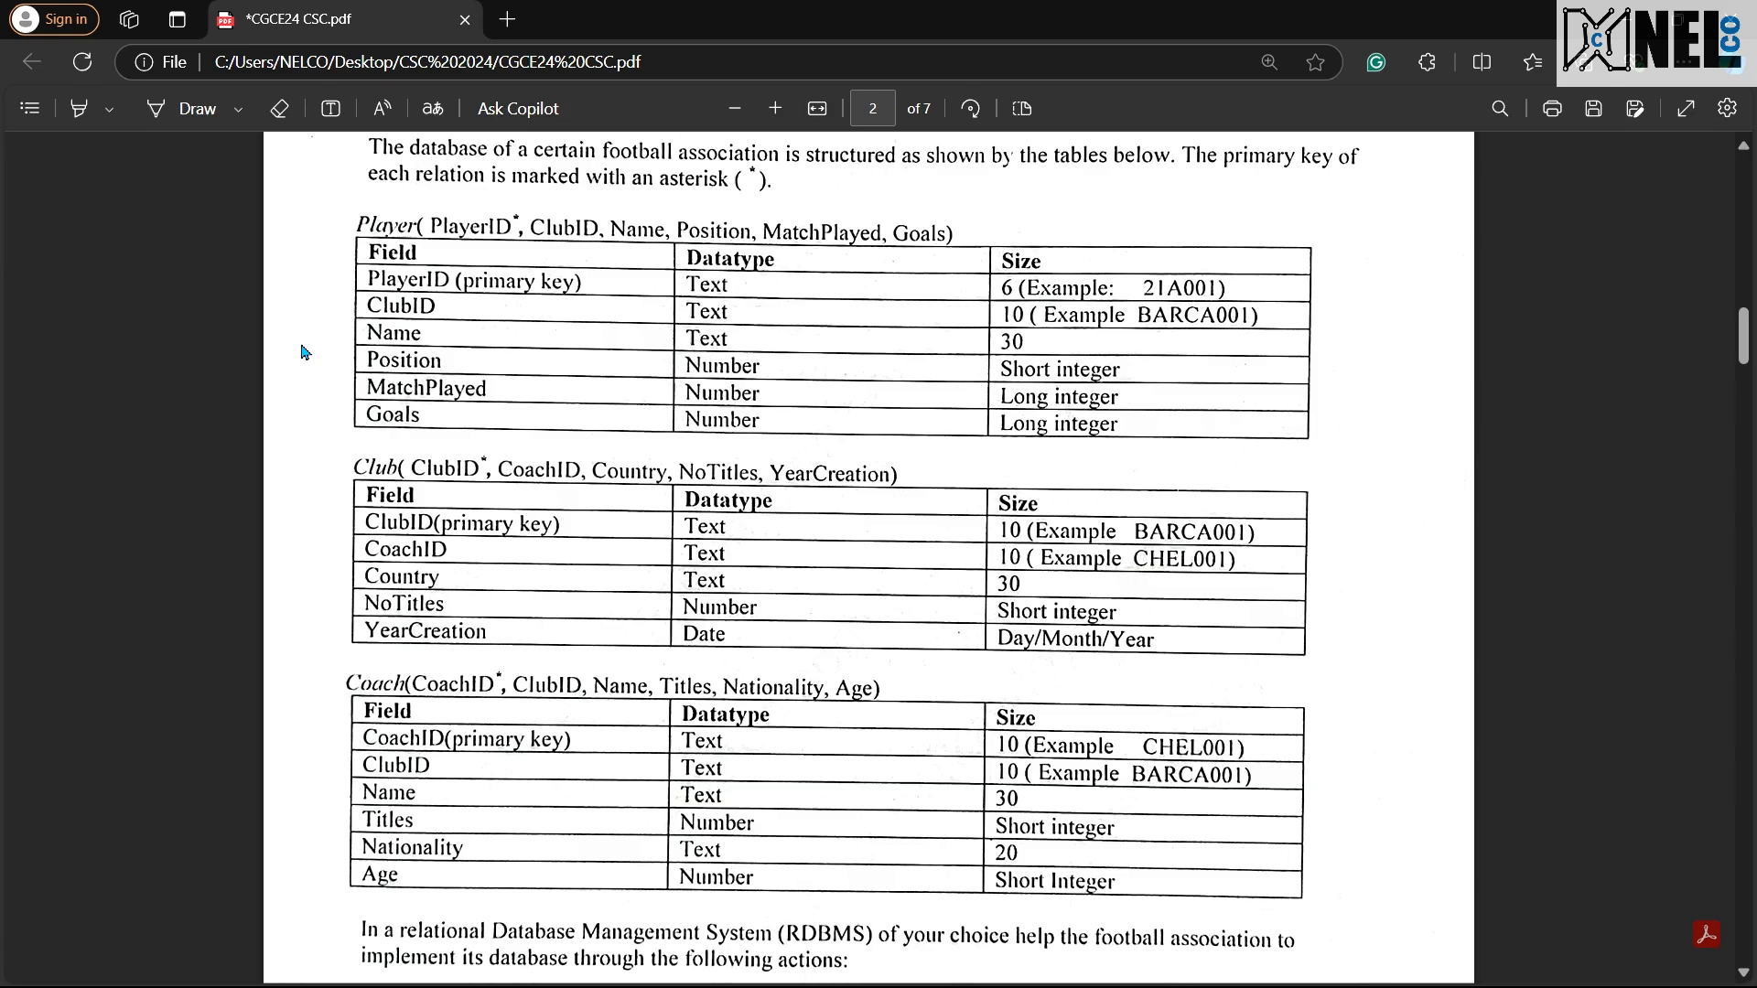
key("alt+Tab")
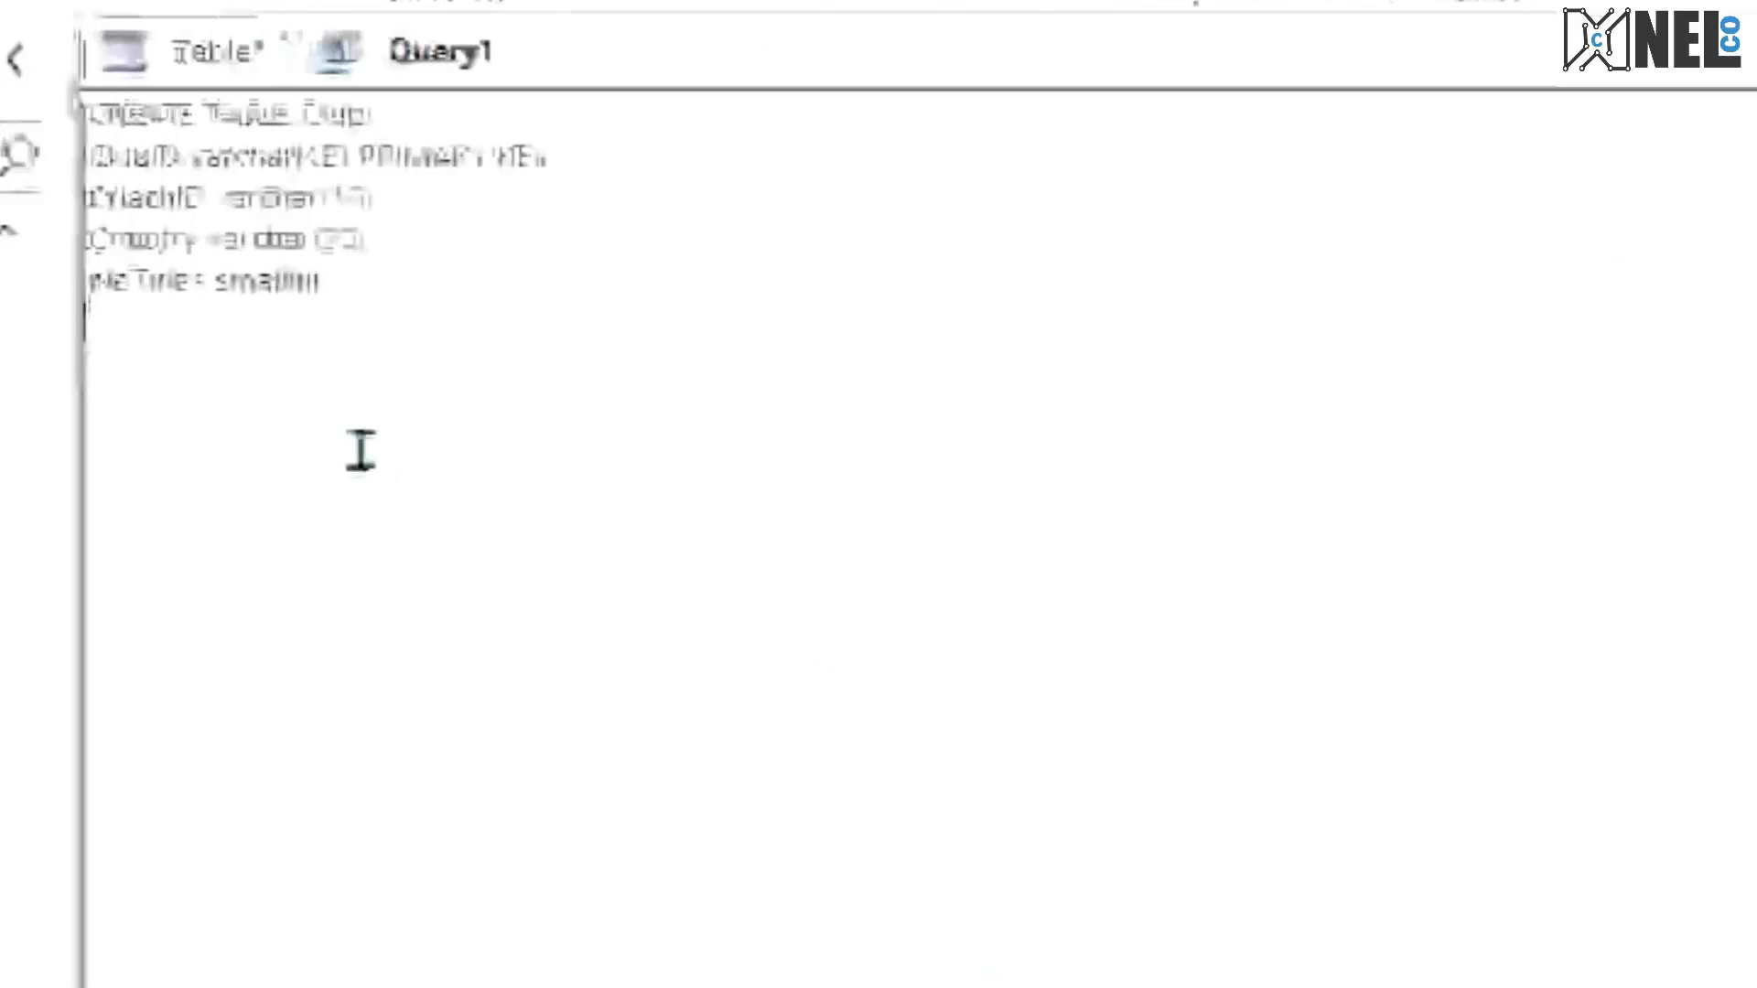
type("Year")
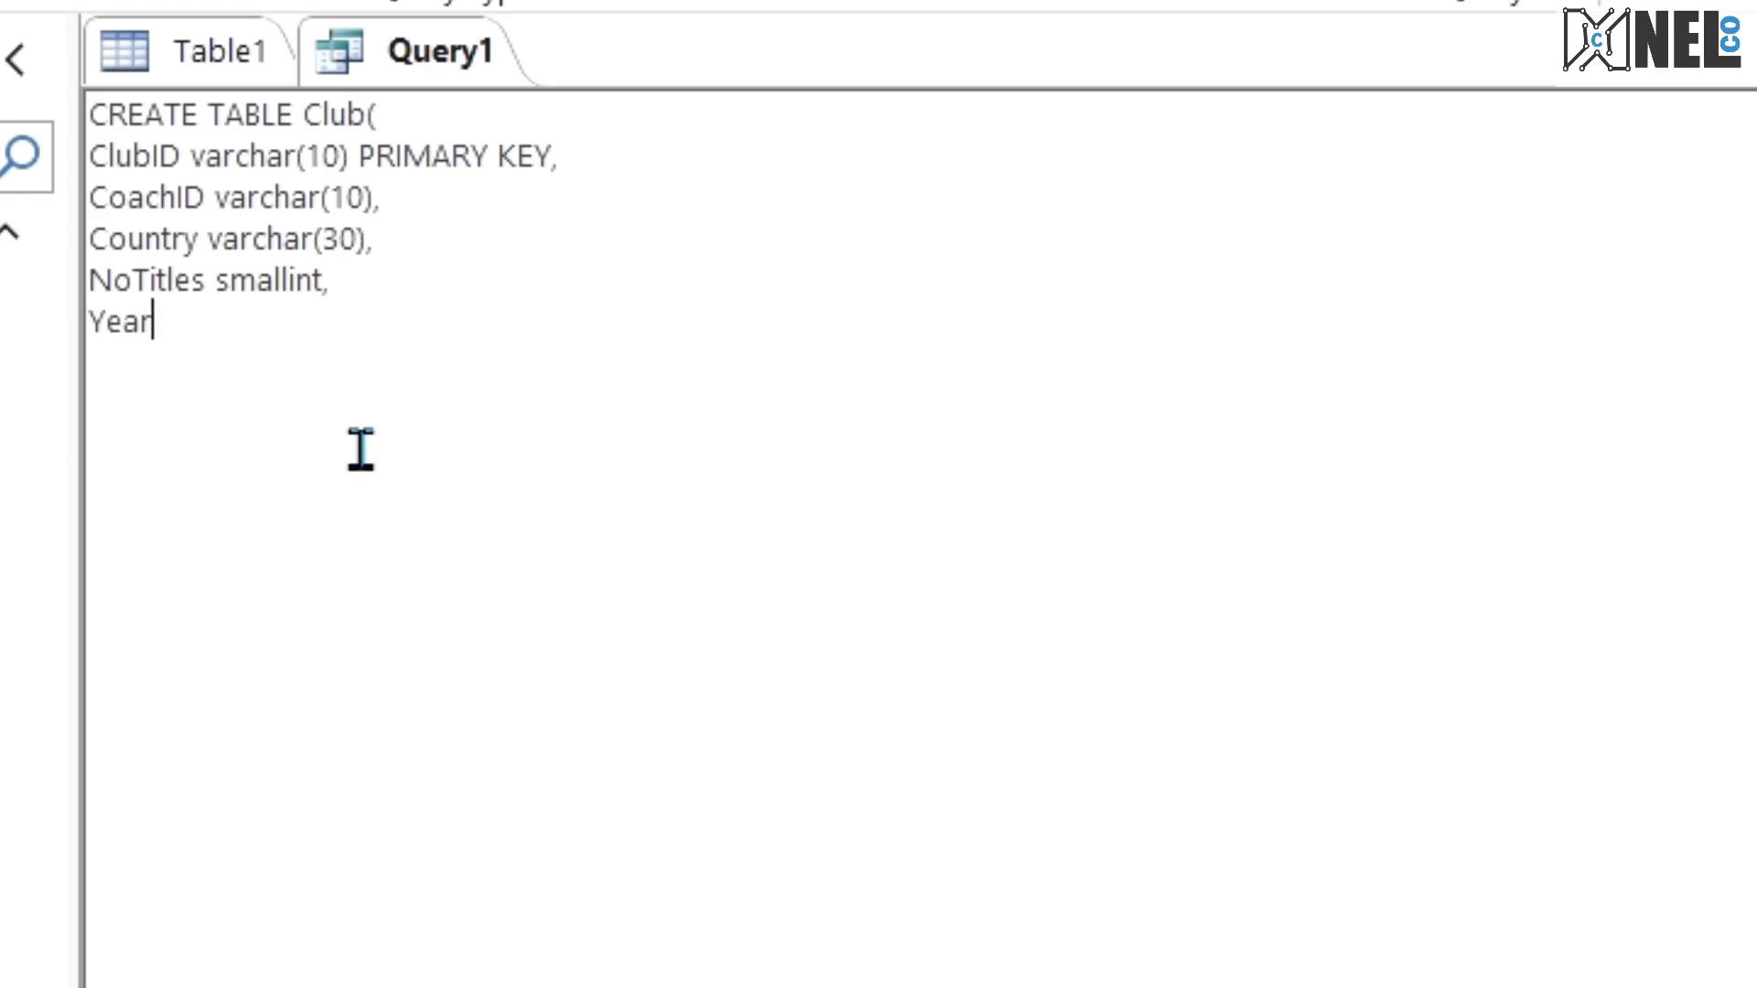
type("Creation ")
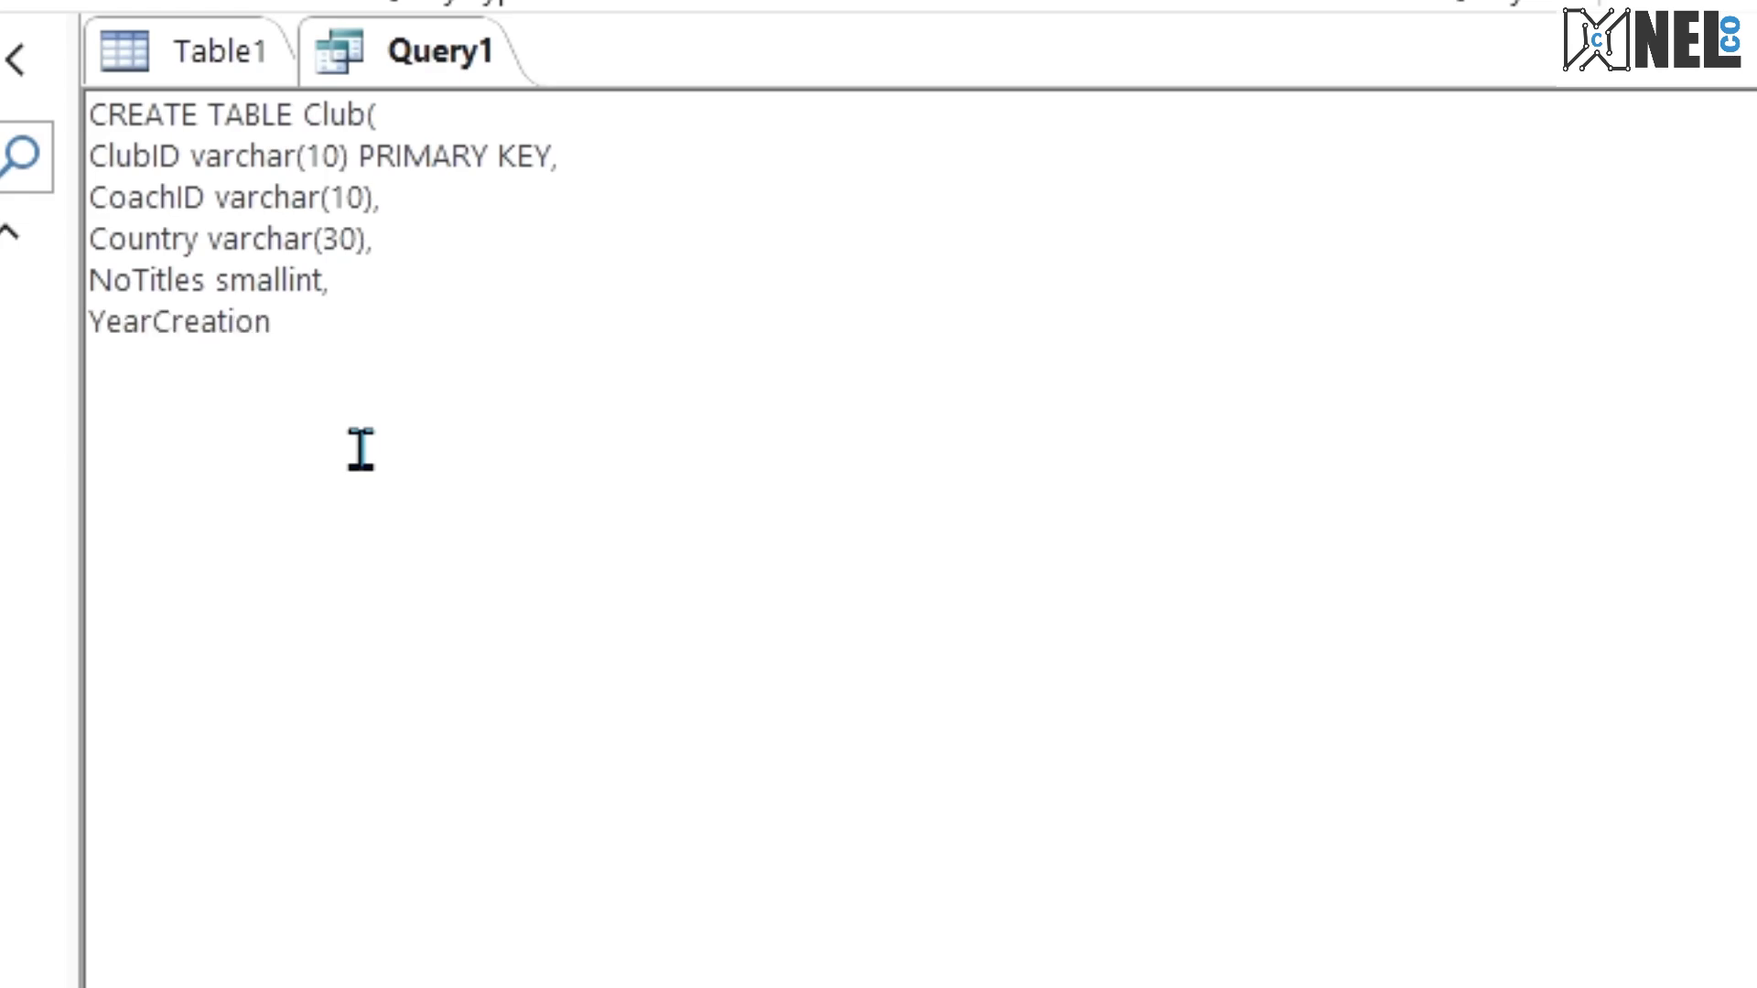
type("date")
Step: Close the Club statement with ); on its own line and run the query to create the Club table
key("Return")
type(");")
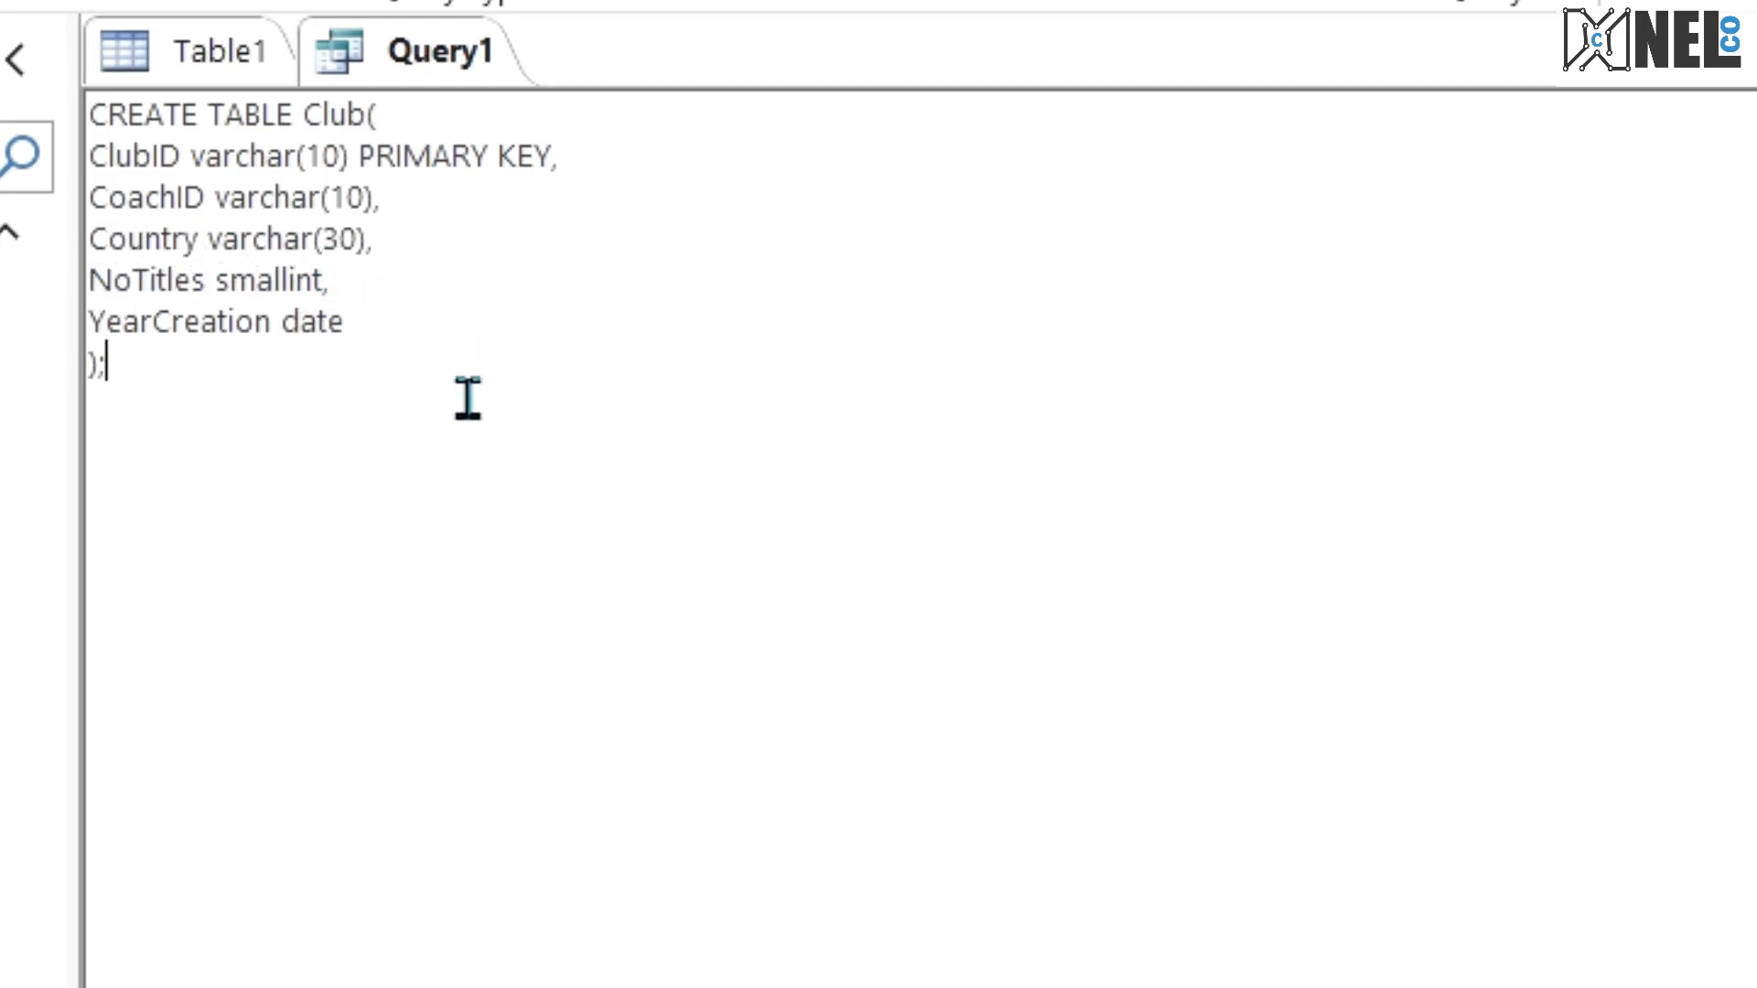
left_click(80, 115)
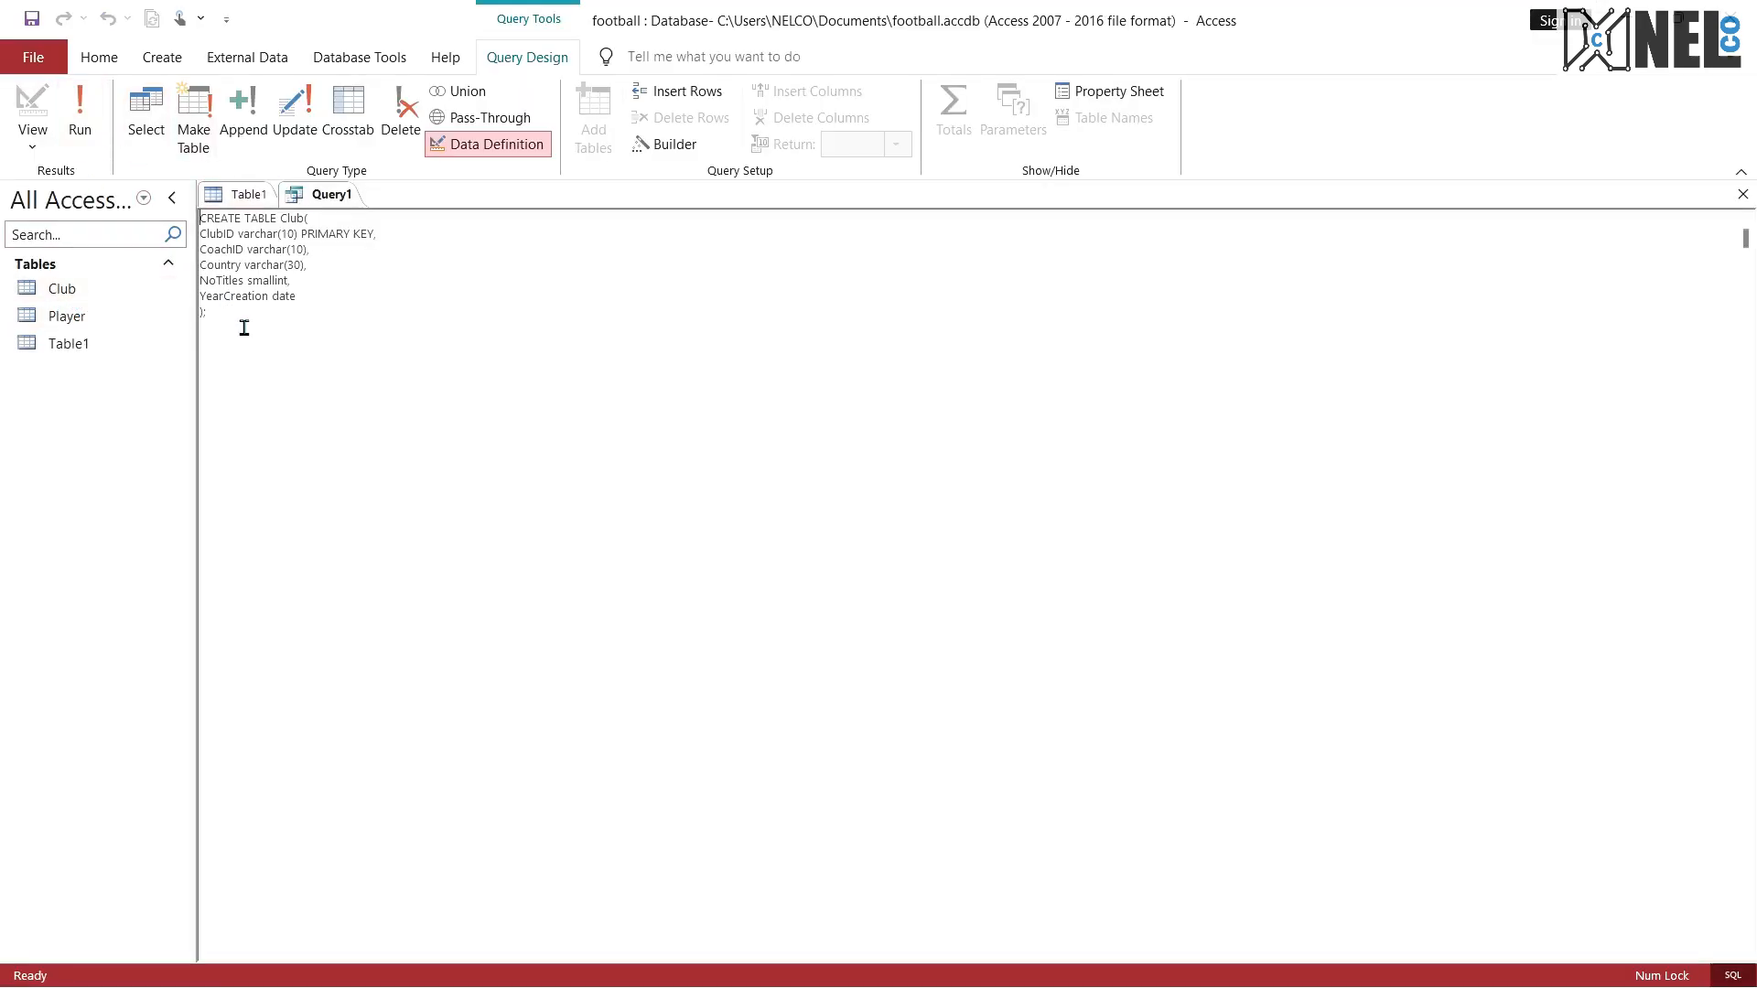
Step: Delete the Club name and all its field lines from the query, keeping only the words CREATE TABLE
left_click_drag(247, 334, 147, 230)
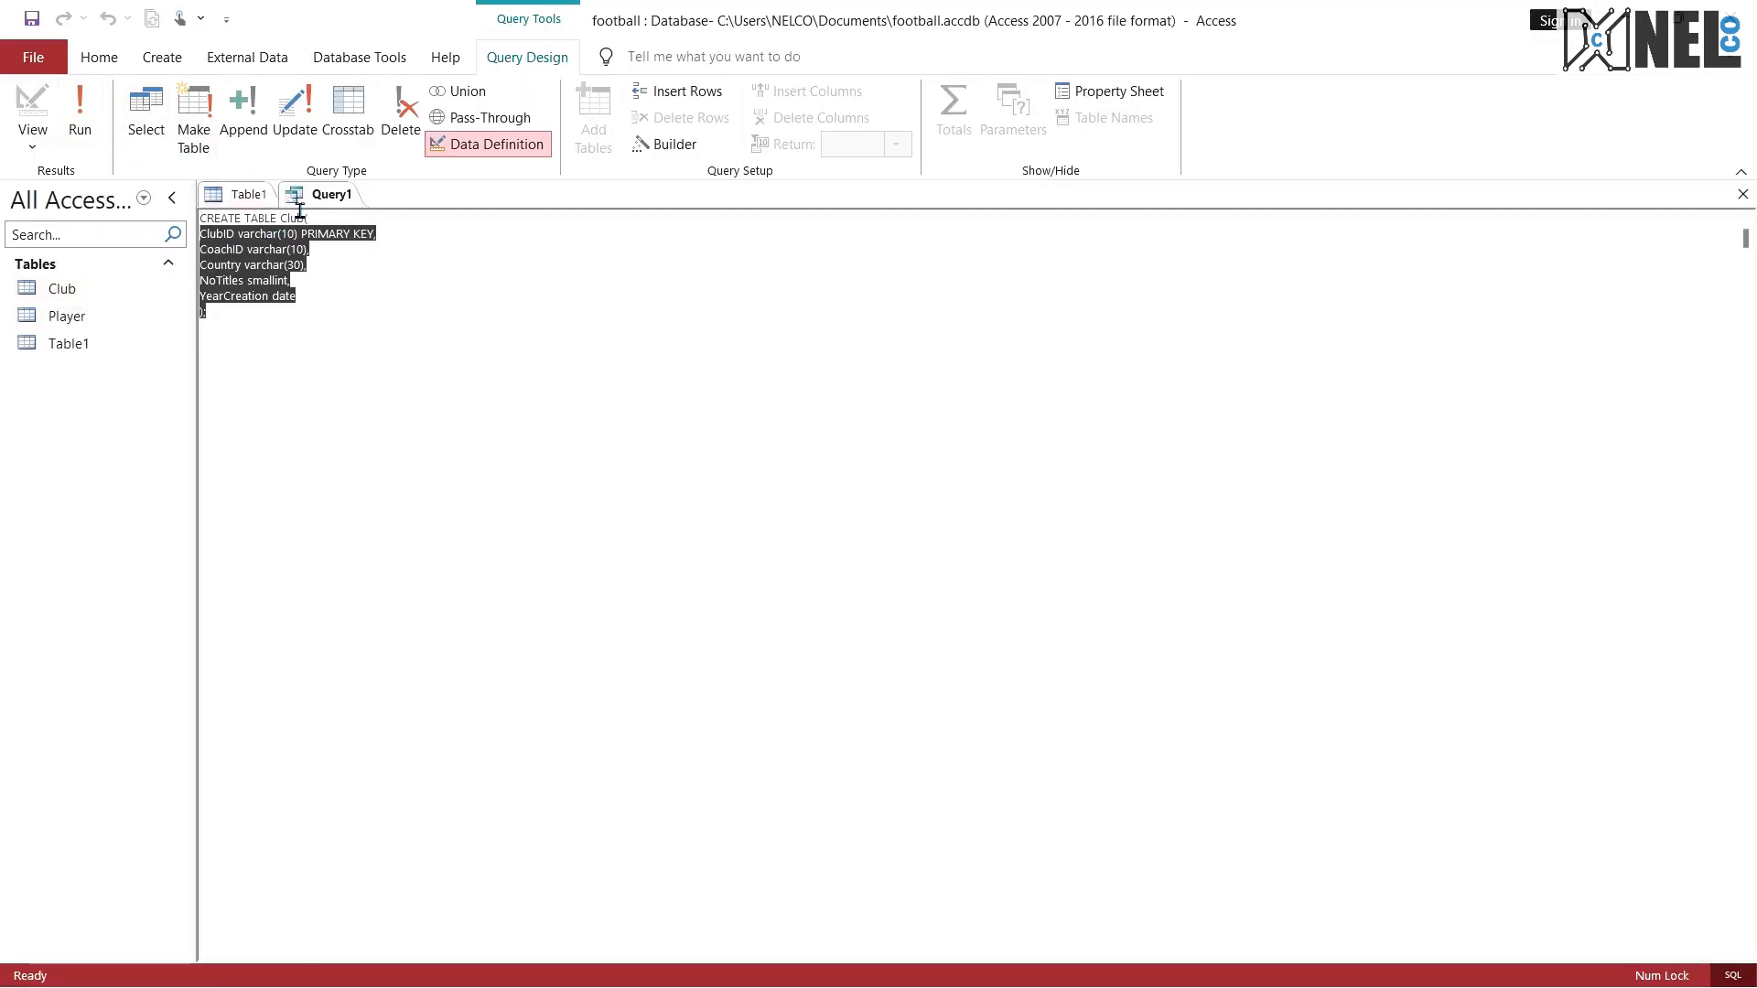
key("Delete")
left_click_drag(323, 220, 280, 220)
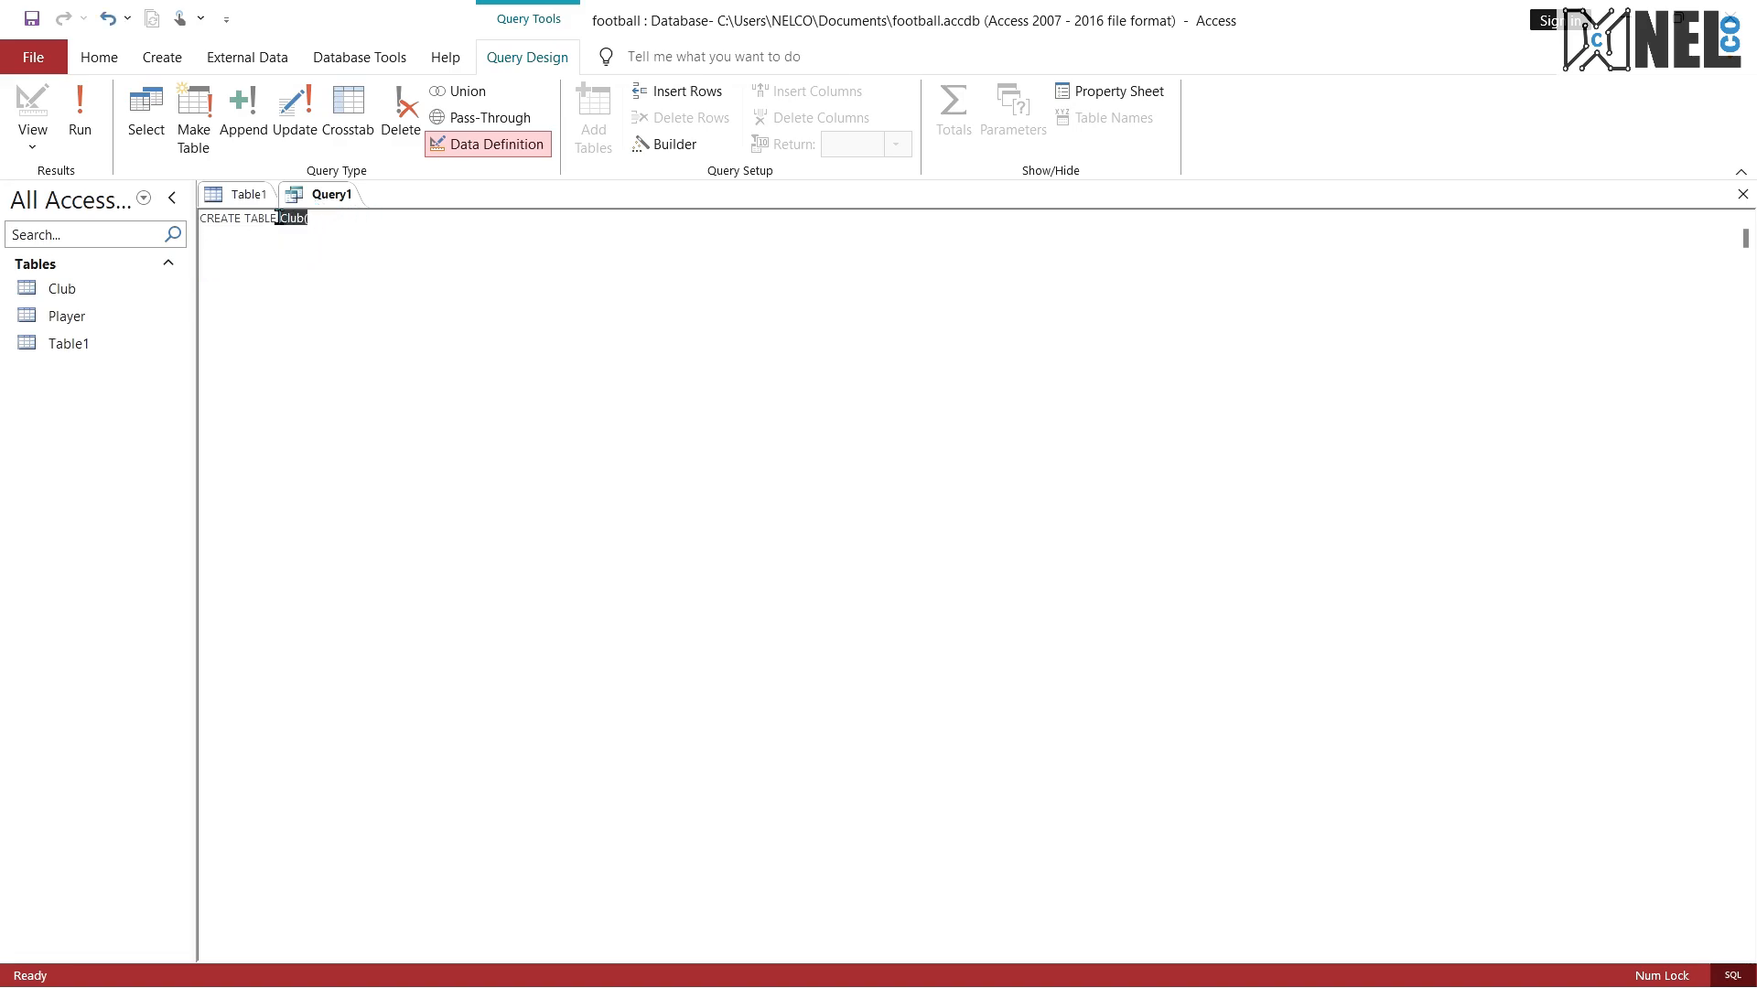
key("Delete")
Step: Consult the Coach table definition in the exam PDF and complete the opening line as CREATE TABLE Coach(
key("ctrl+super+Right")
scroll(643, 581, "down", 1)
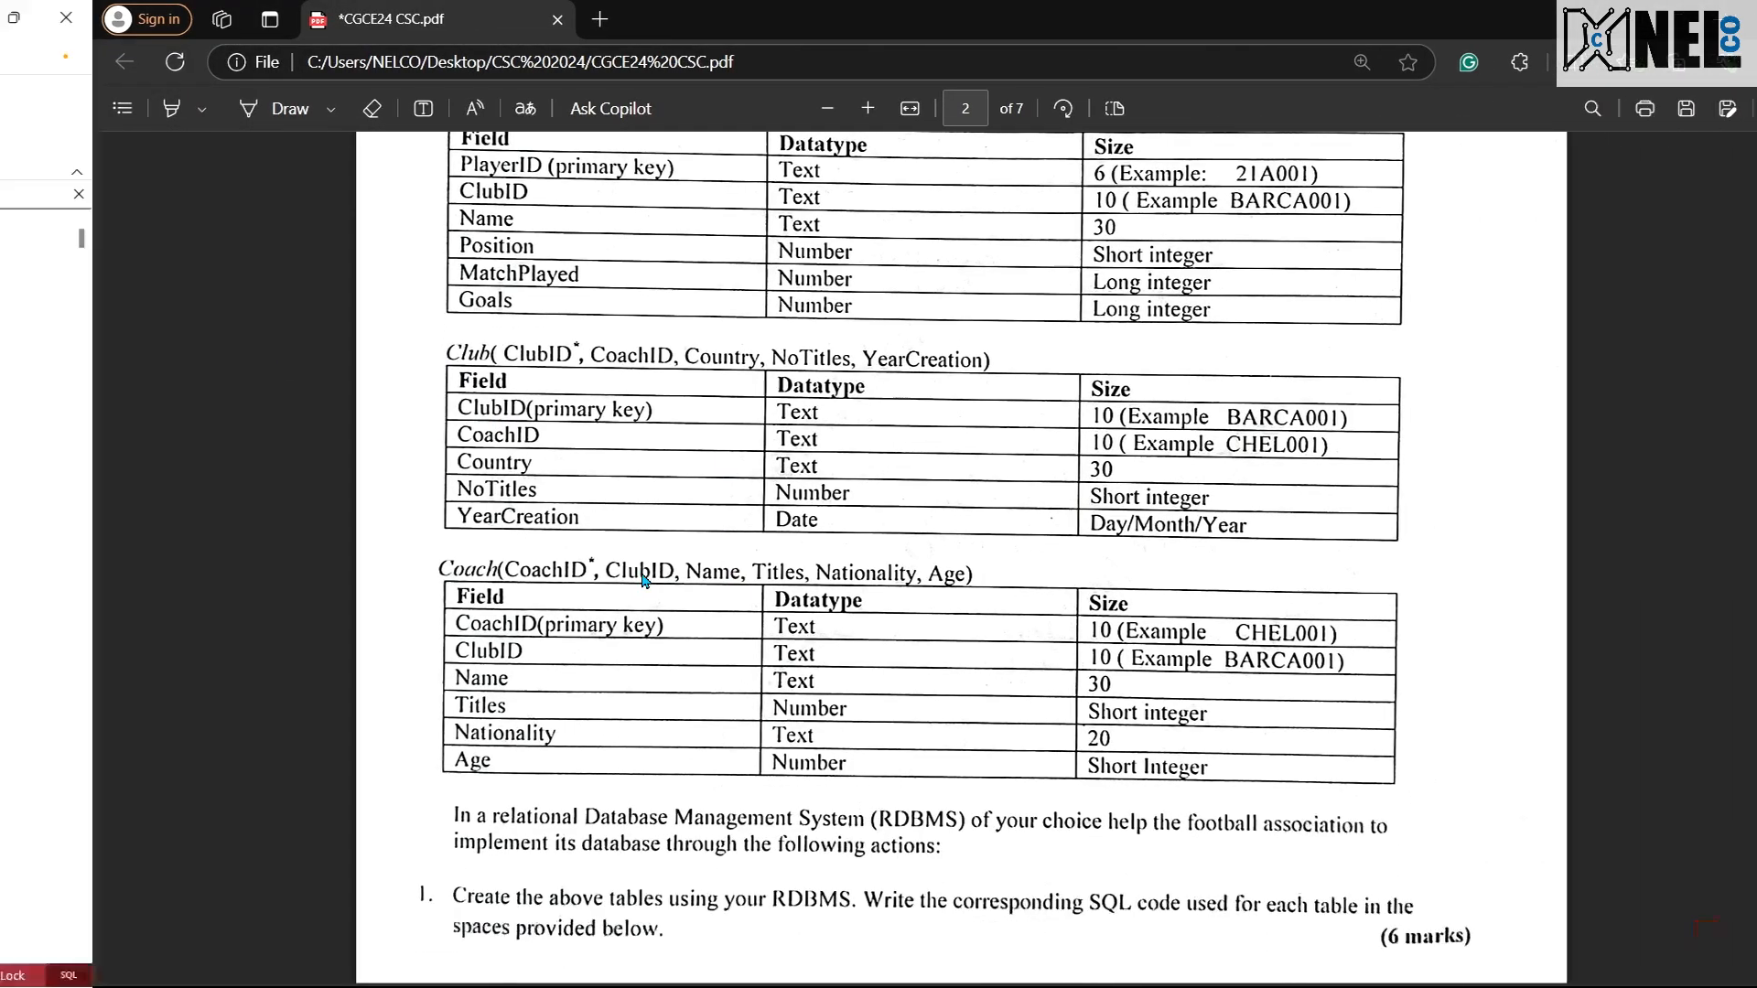
key("ctrl+super+Left")
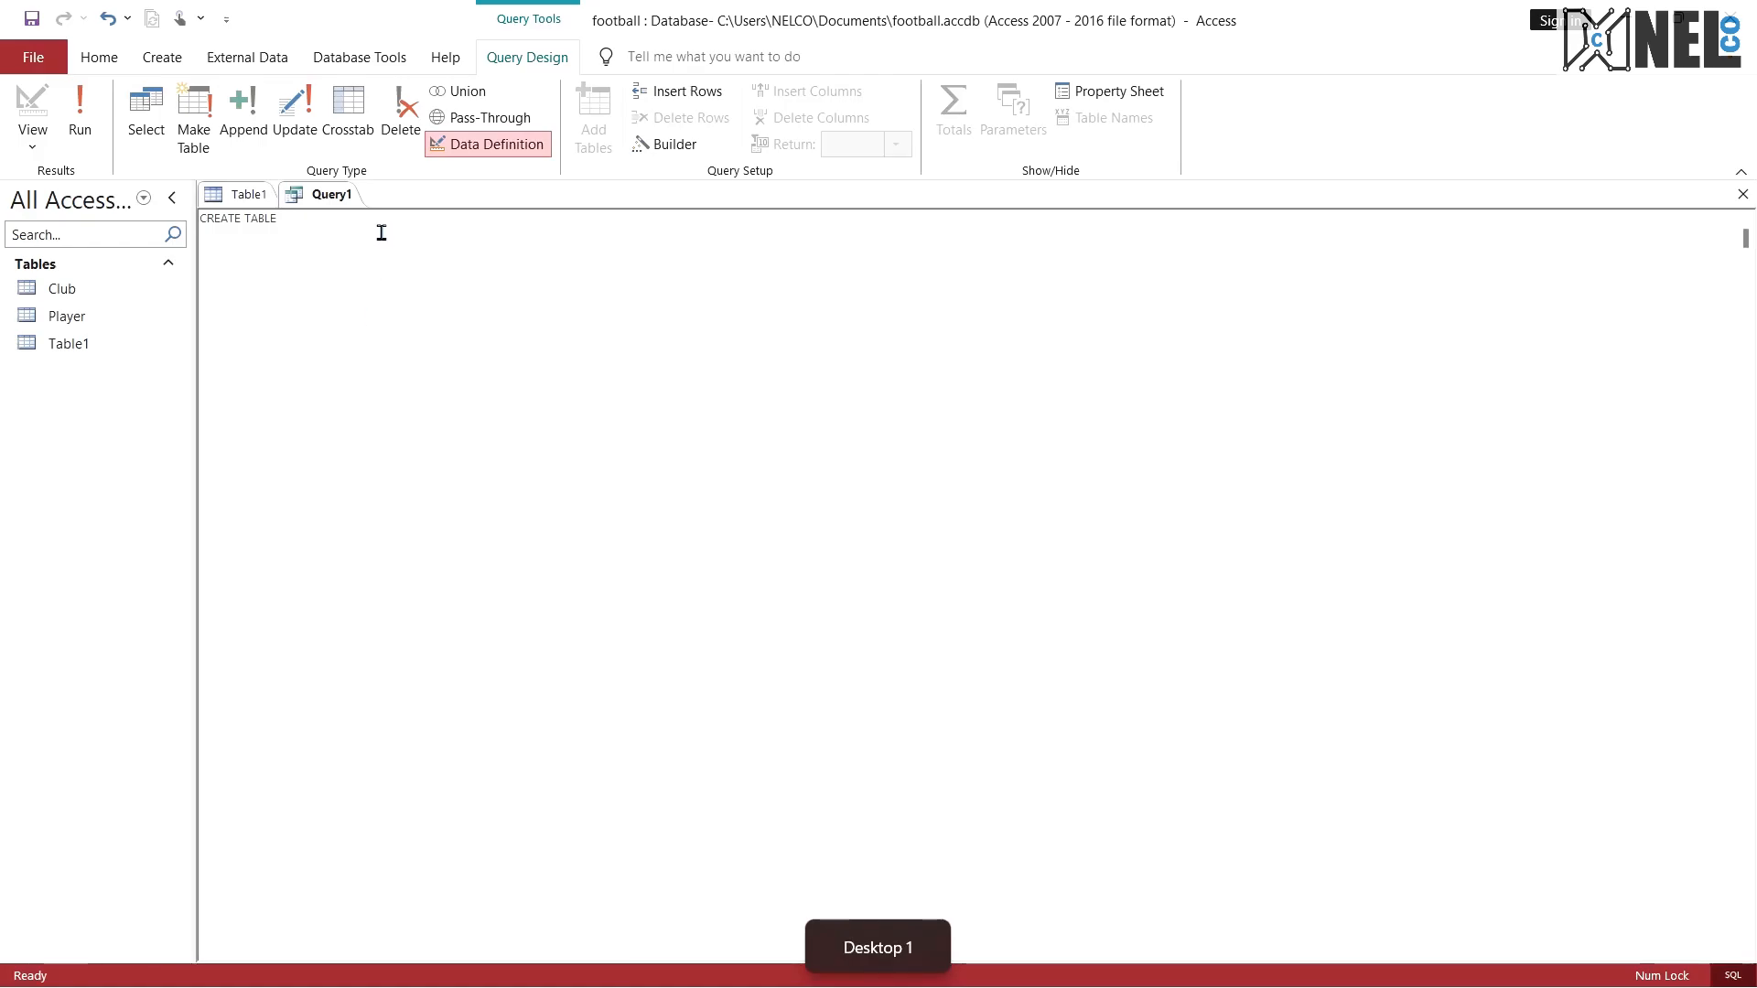
type("Coac")
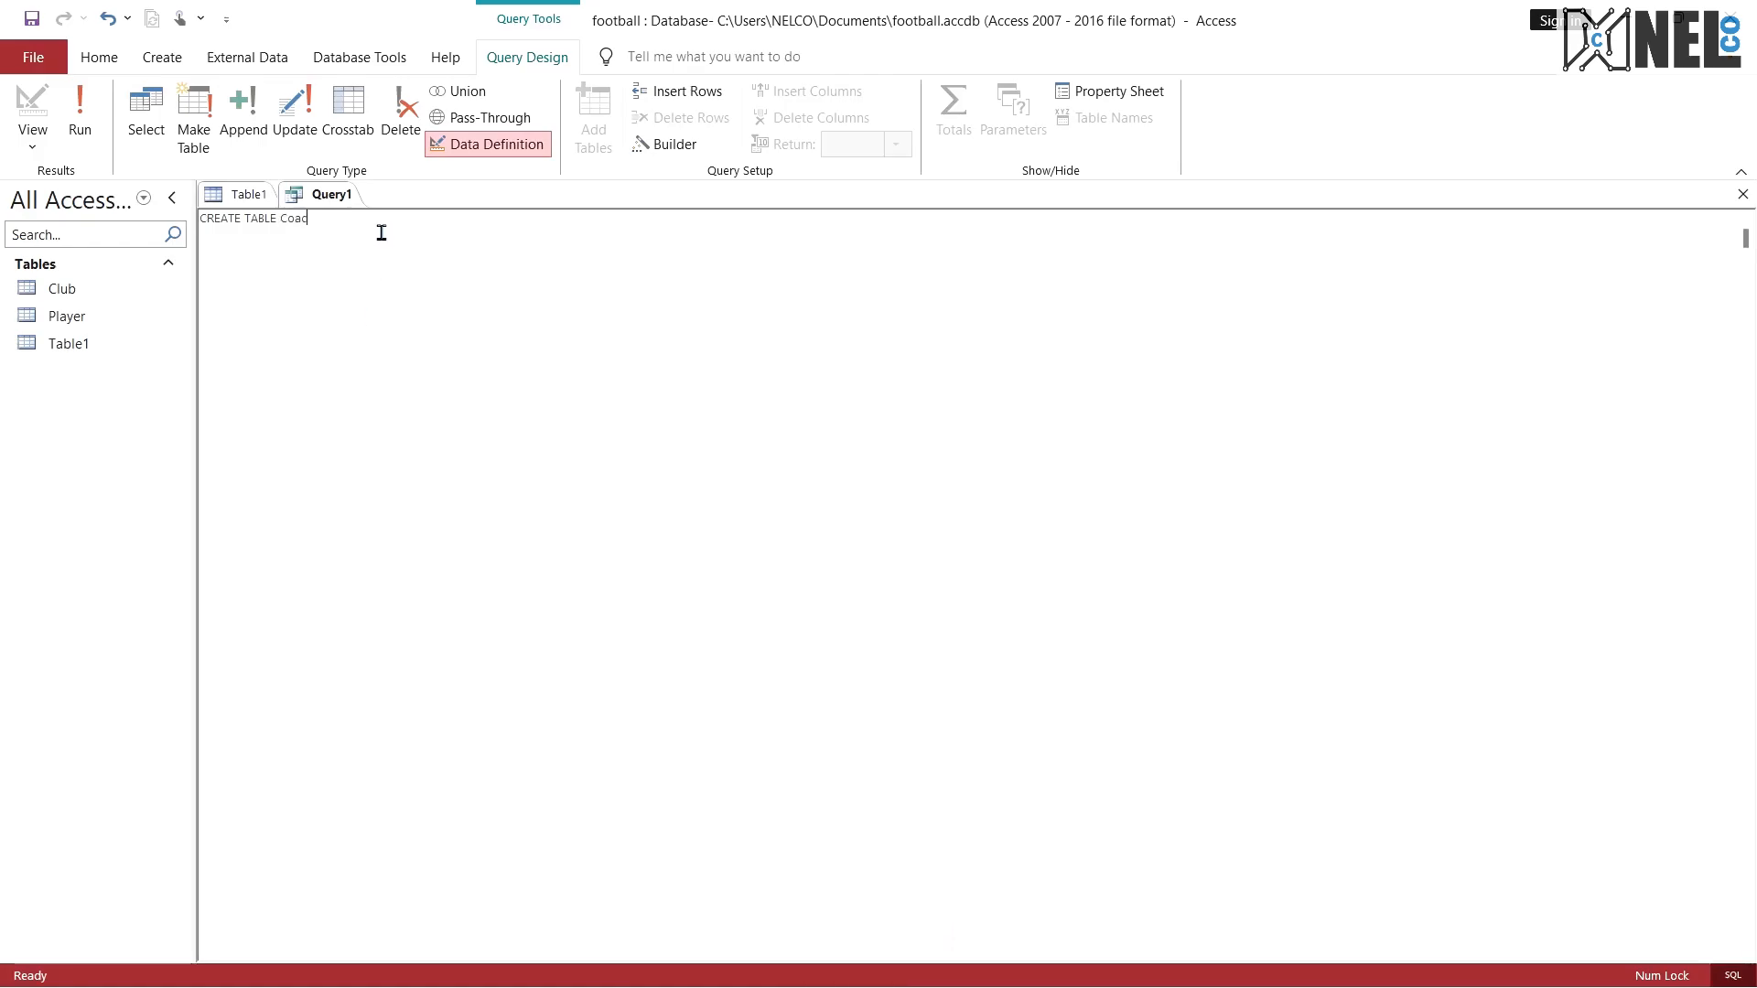
type("h(")
key("Return")
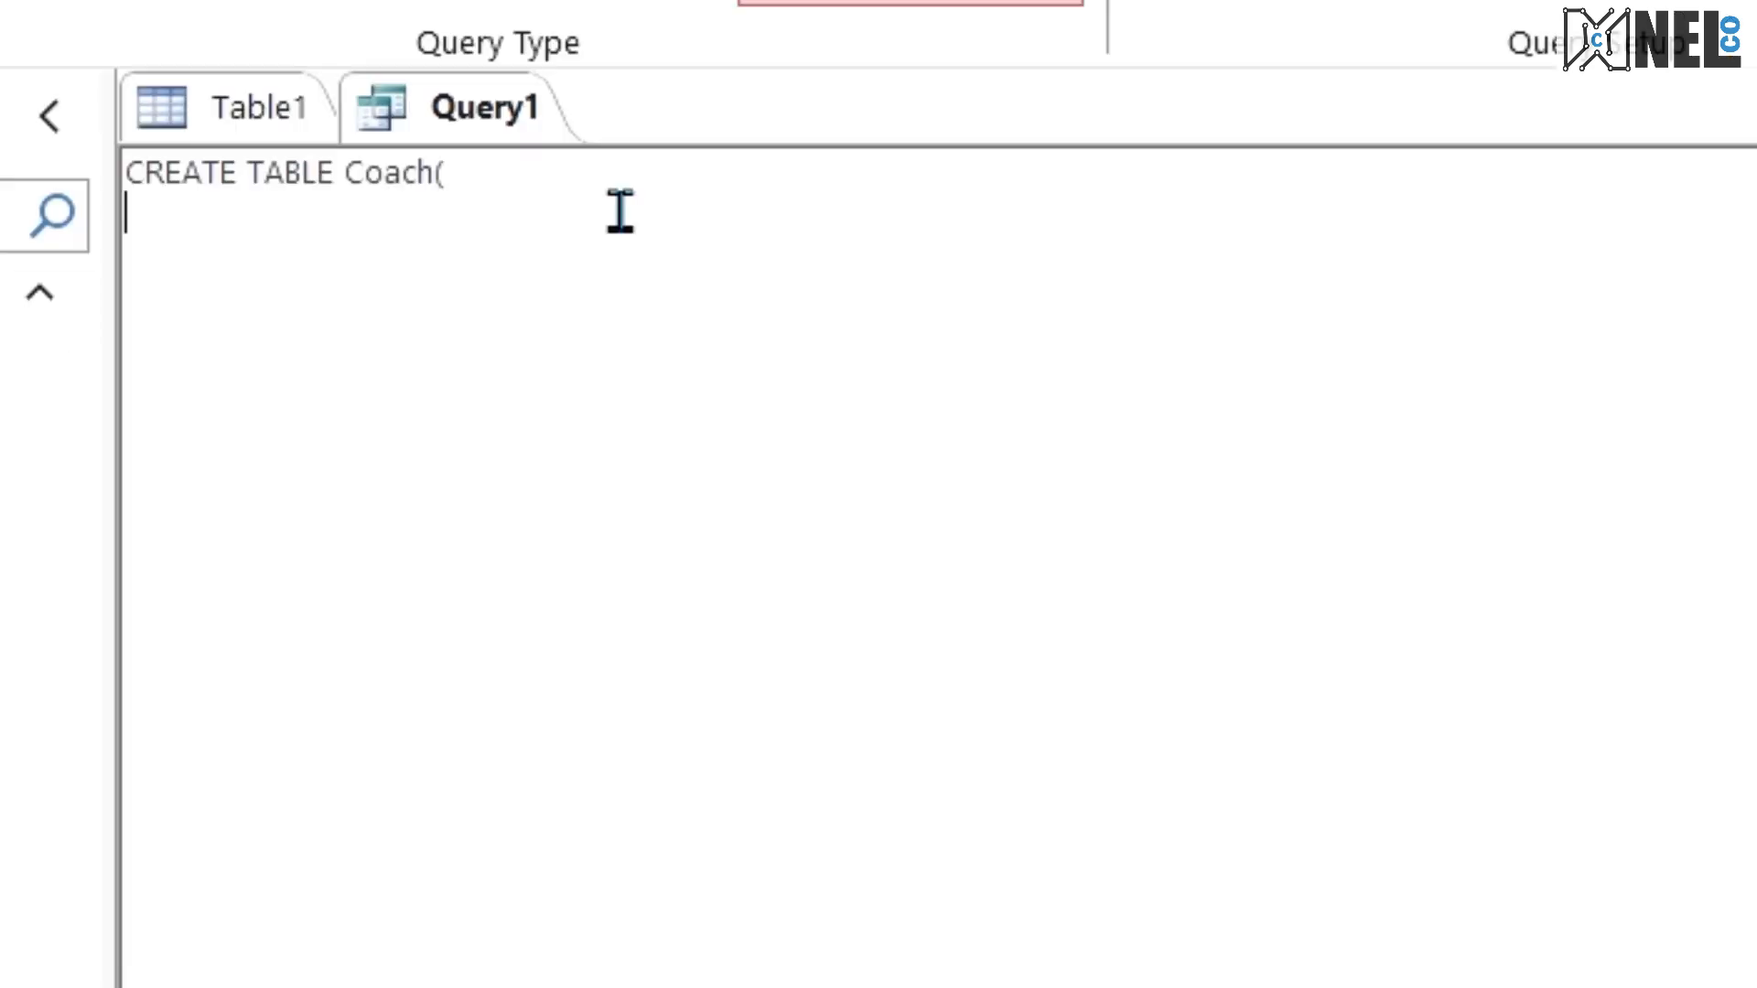
Step: Add the field line CoachID varchar(10), to the Coach statement, checking its size against the exam PDF
type("CoachID ")
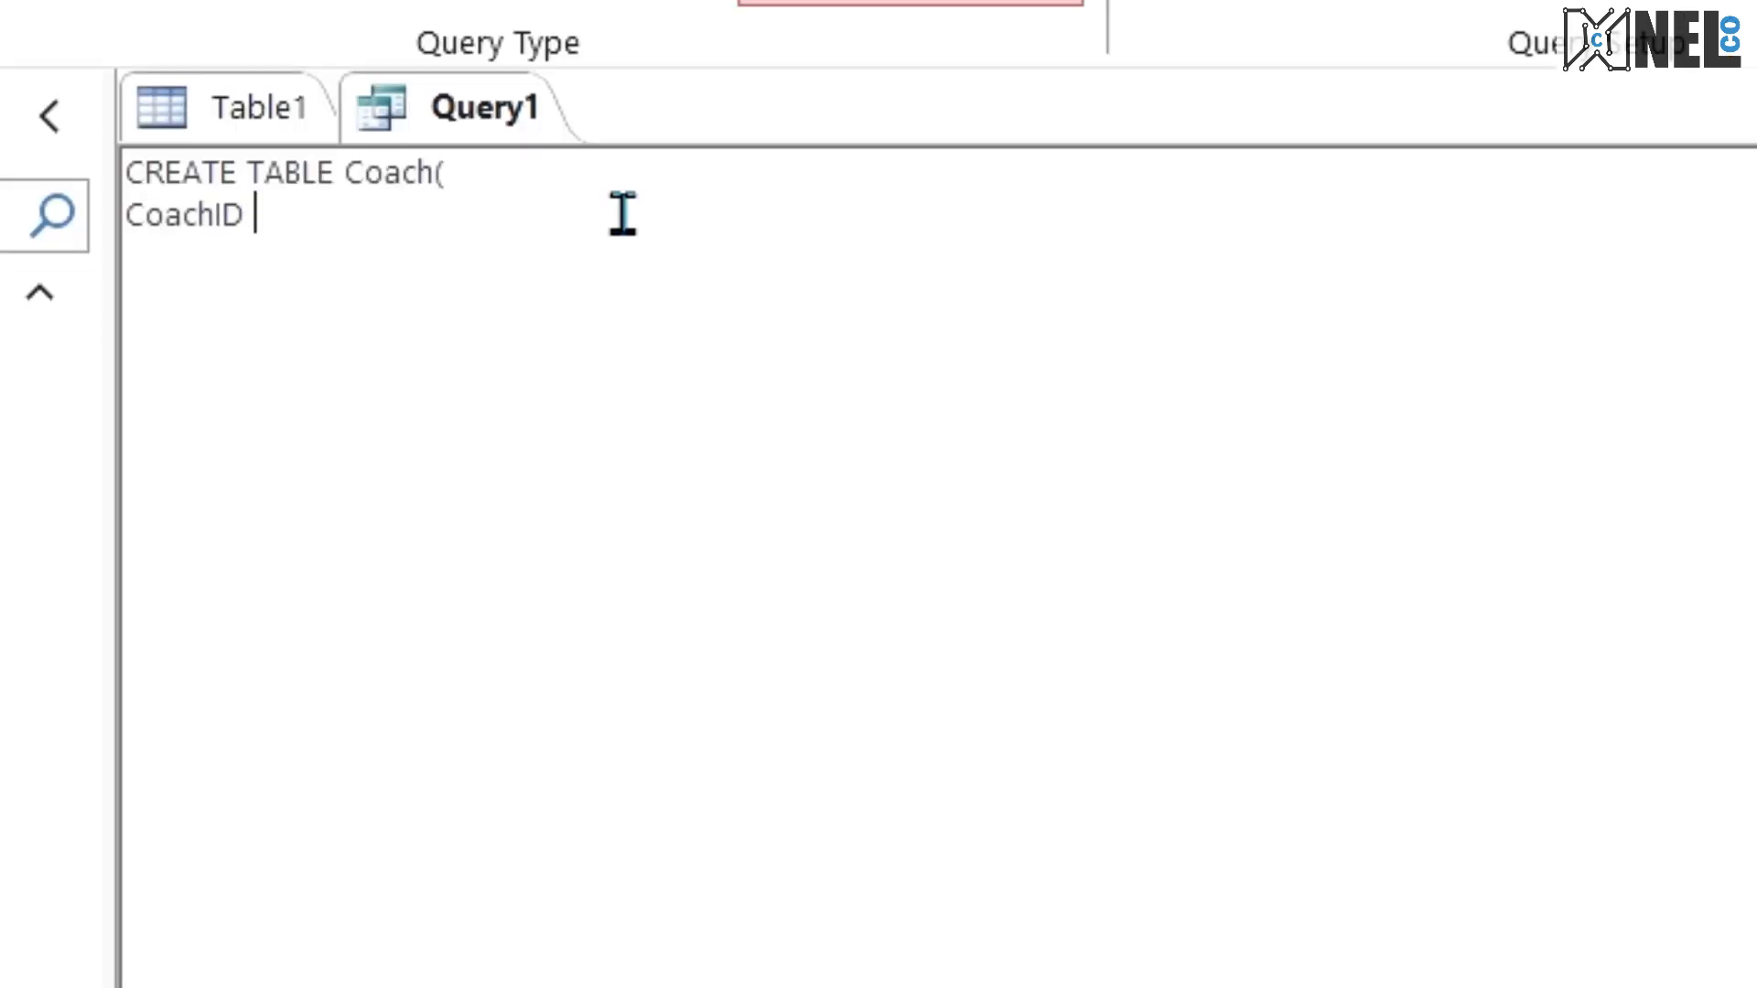
type("varchar")
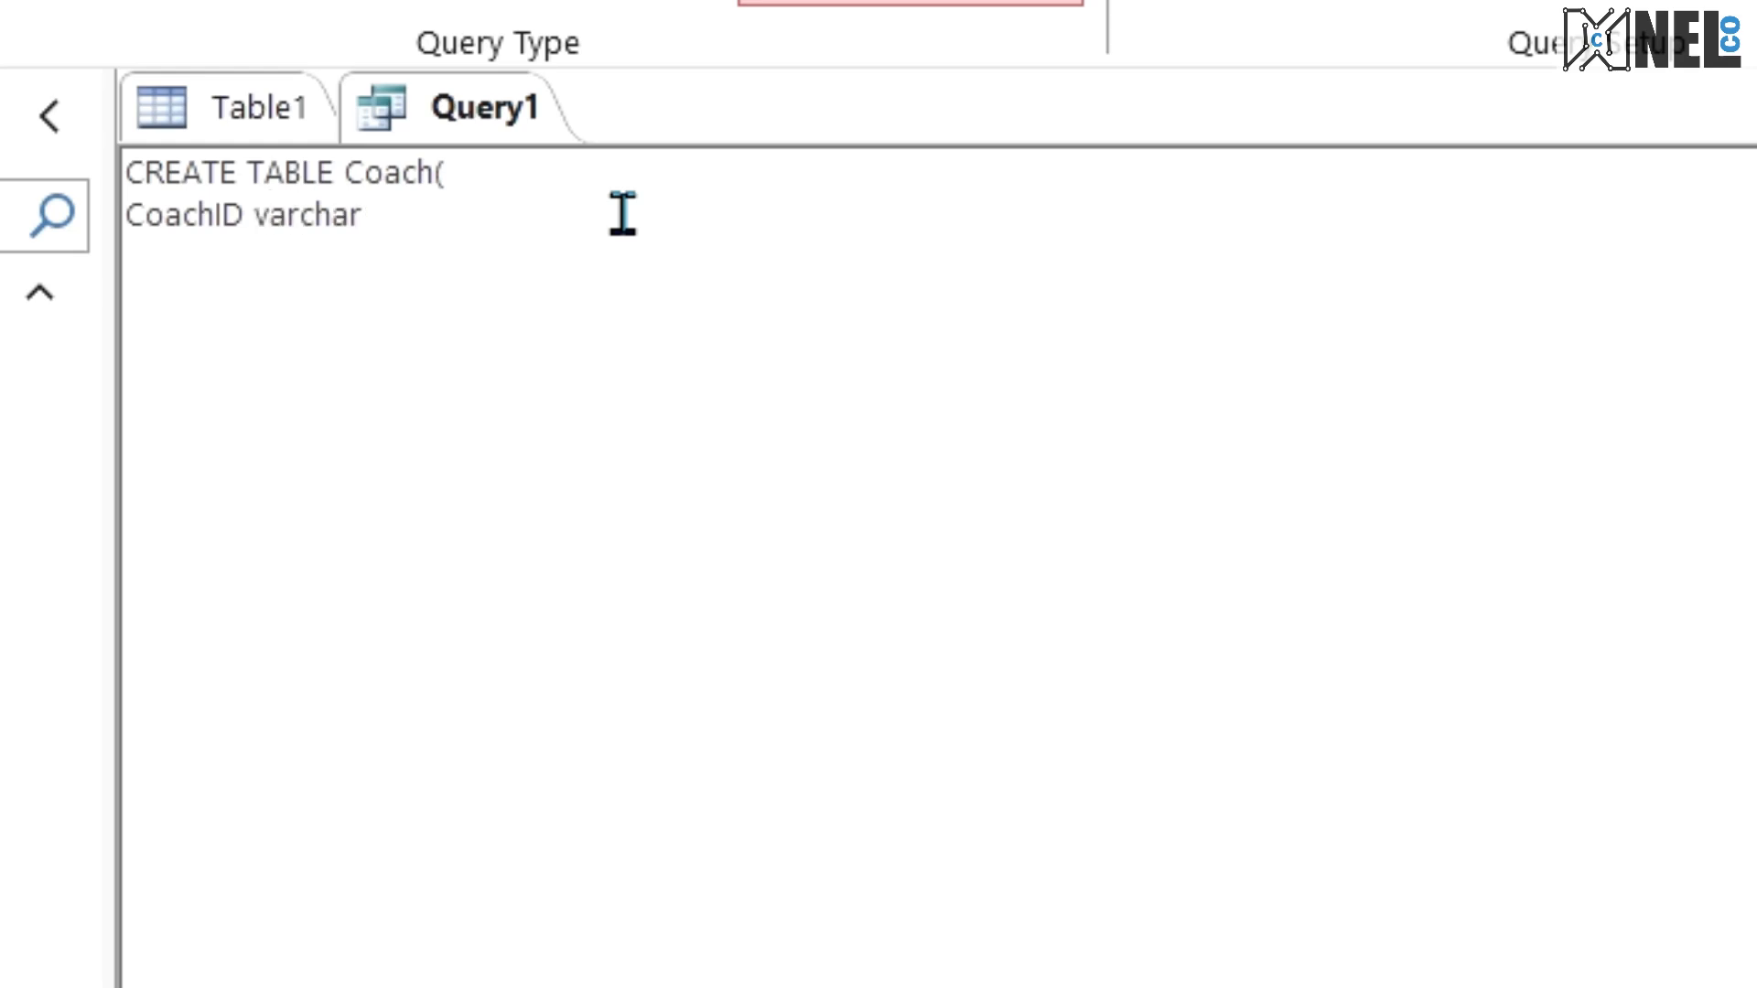
key("ctrl+super+Right")
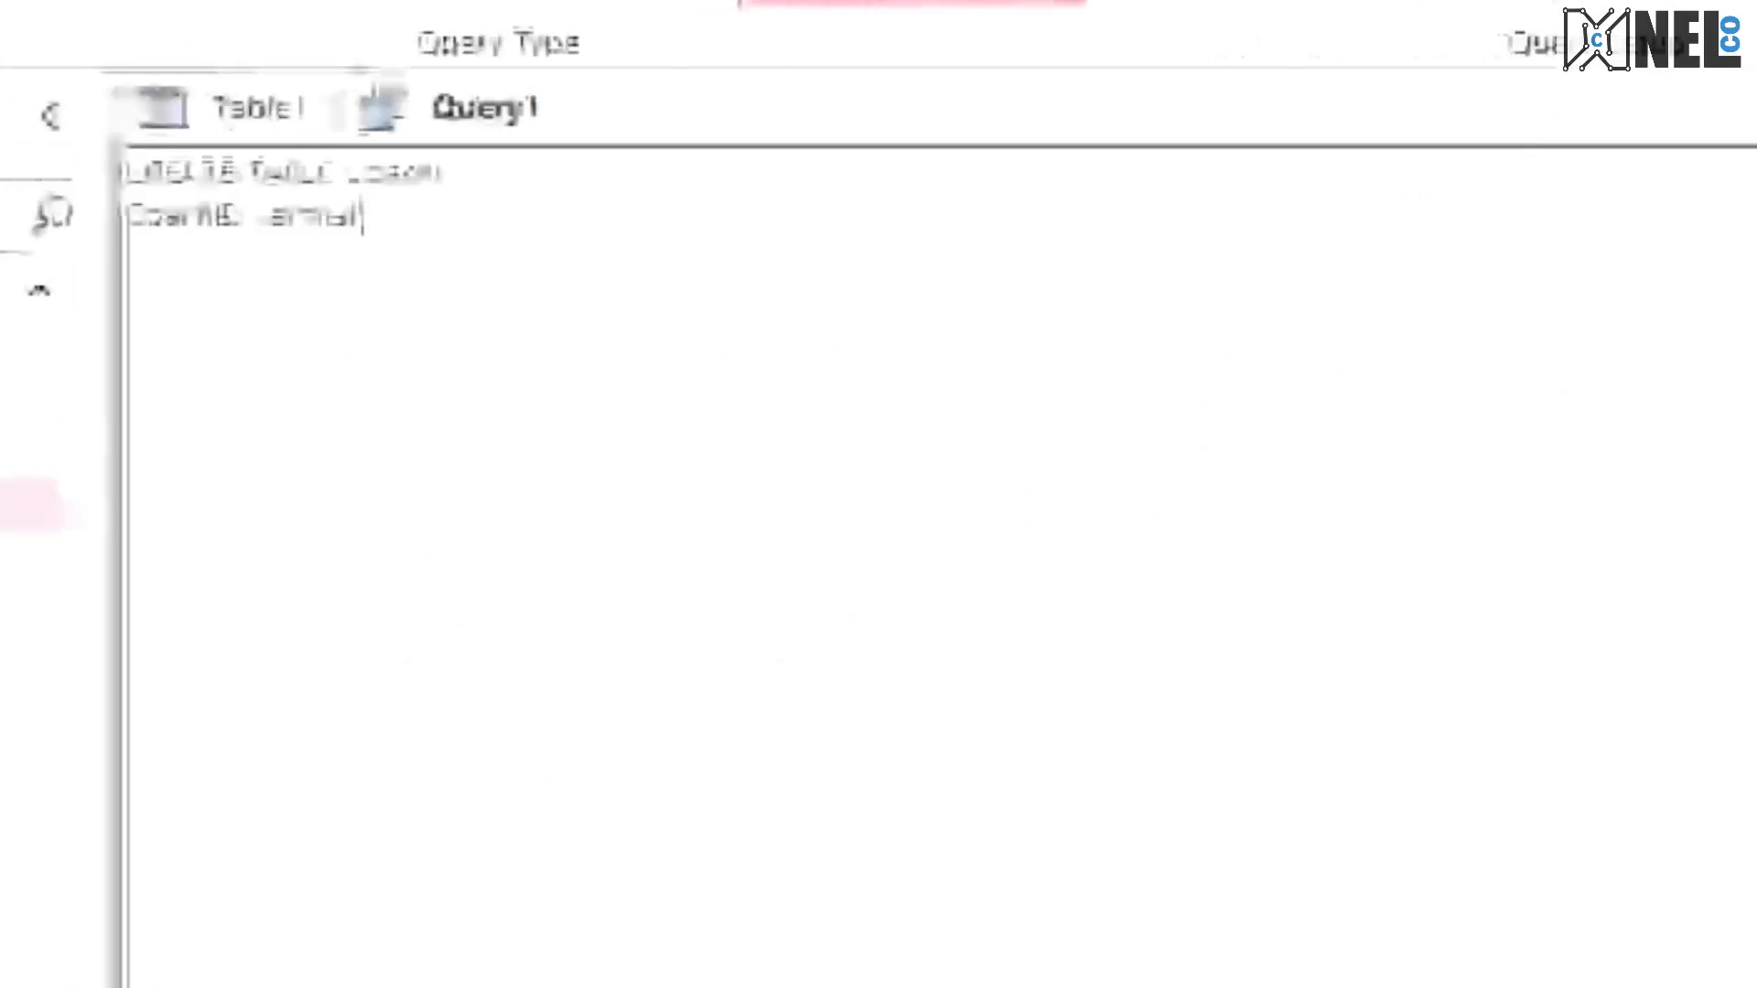
type("(10)")
key("Return")
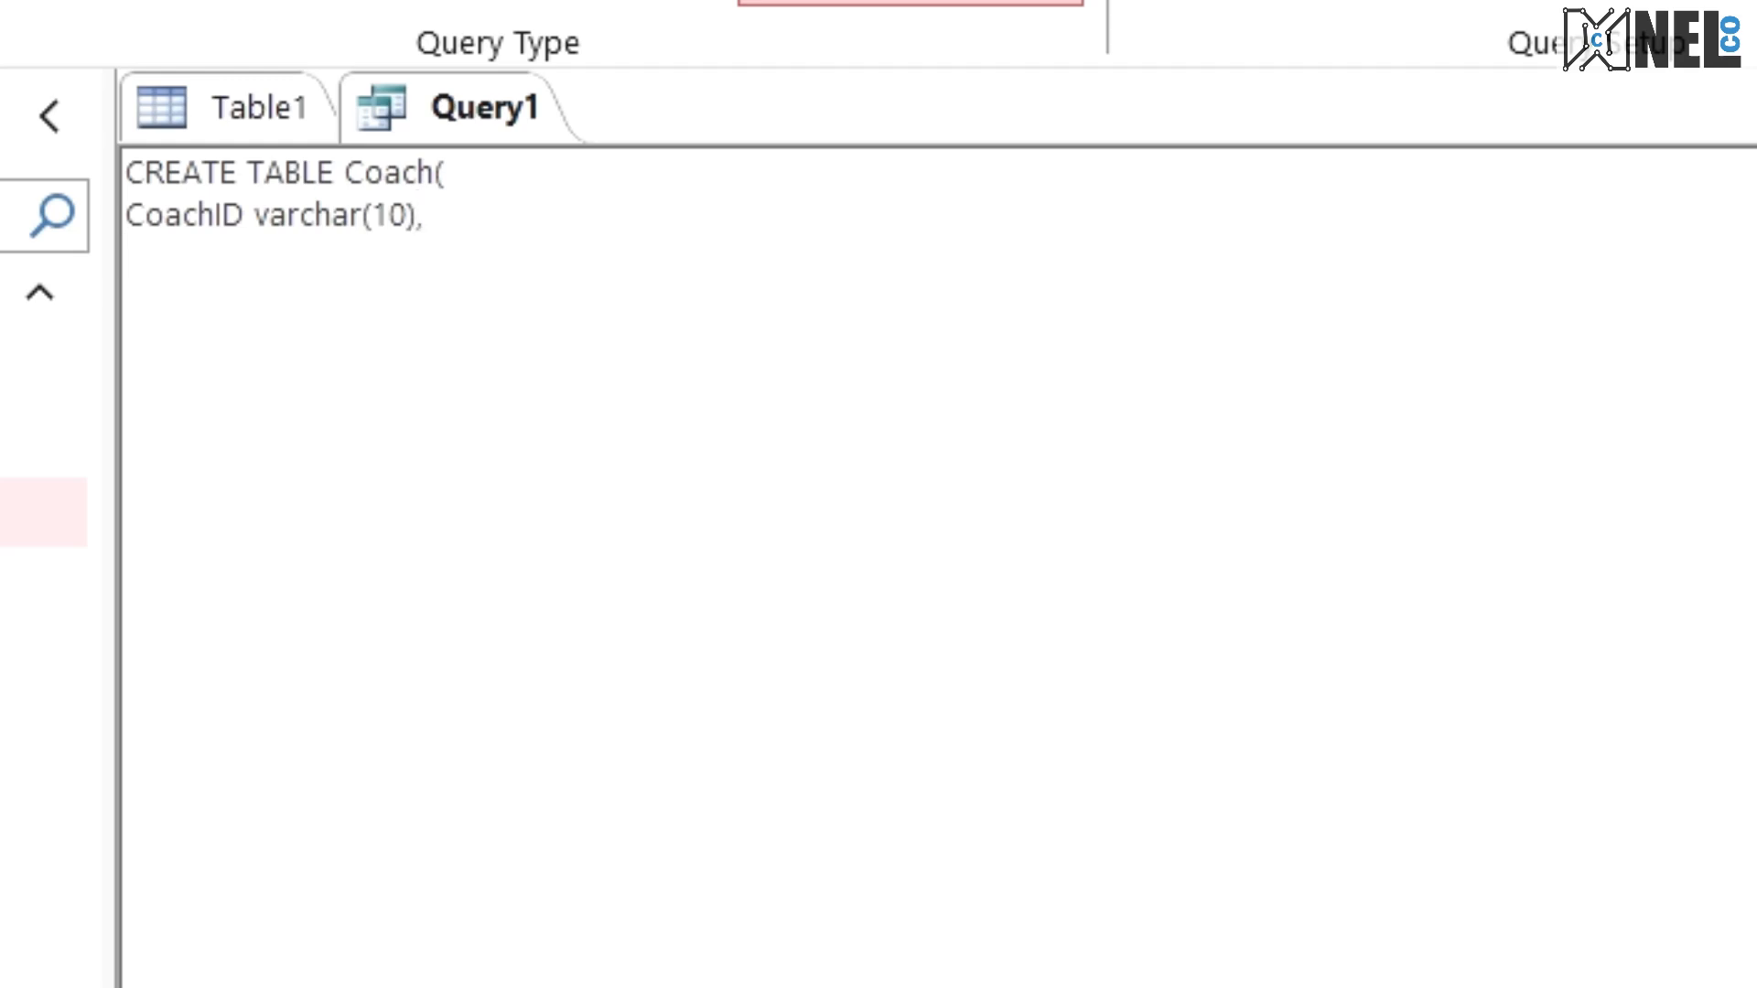
Step: Look up the next Coach field in the exam PDF and add the line ClubID varchar(10), below CoachID
key("ctrl+super+Right")
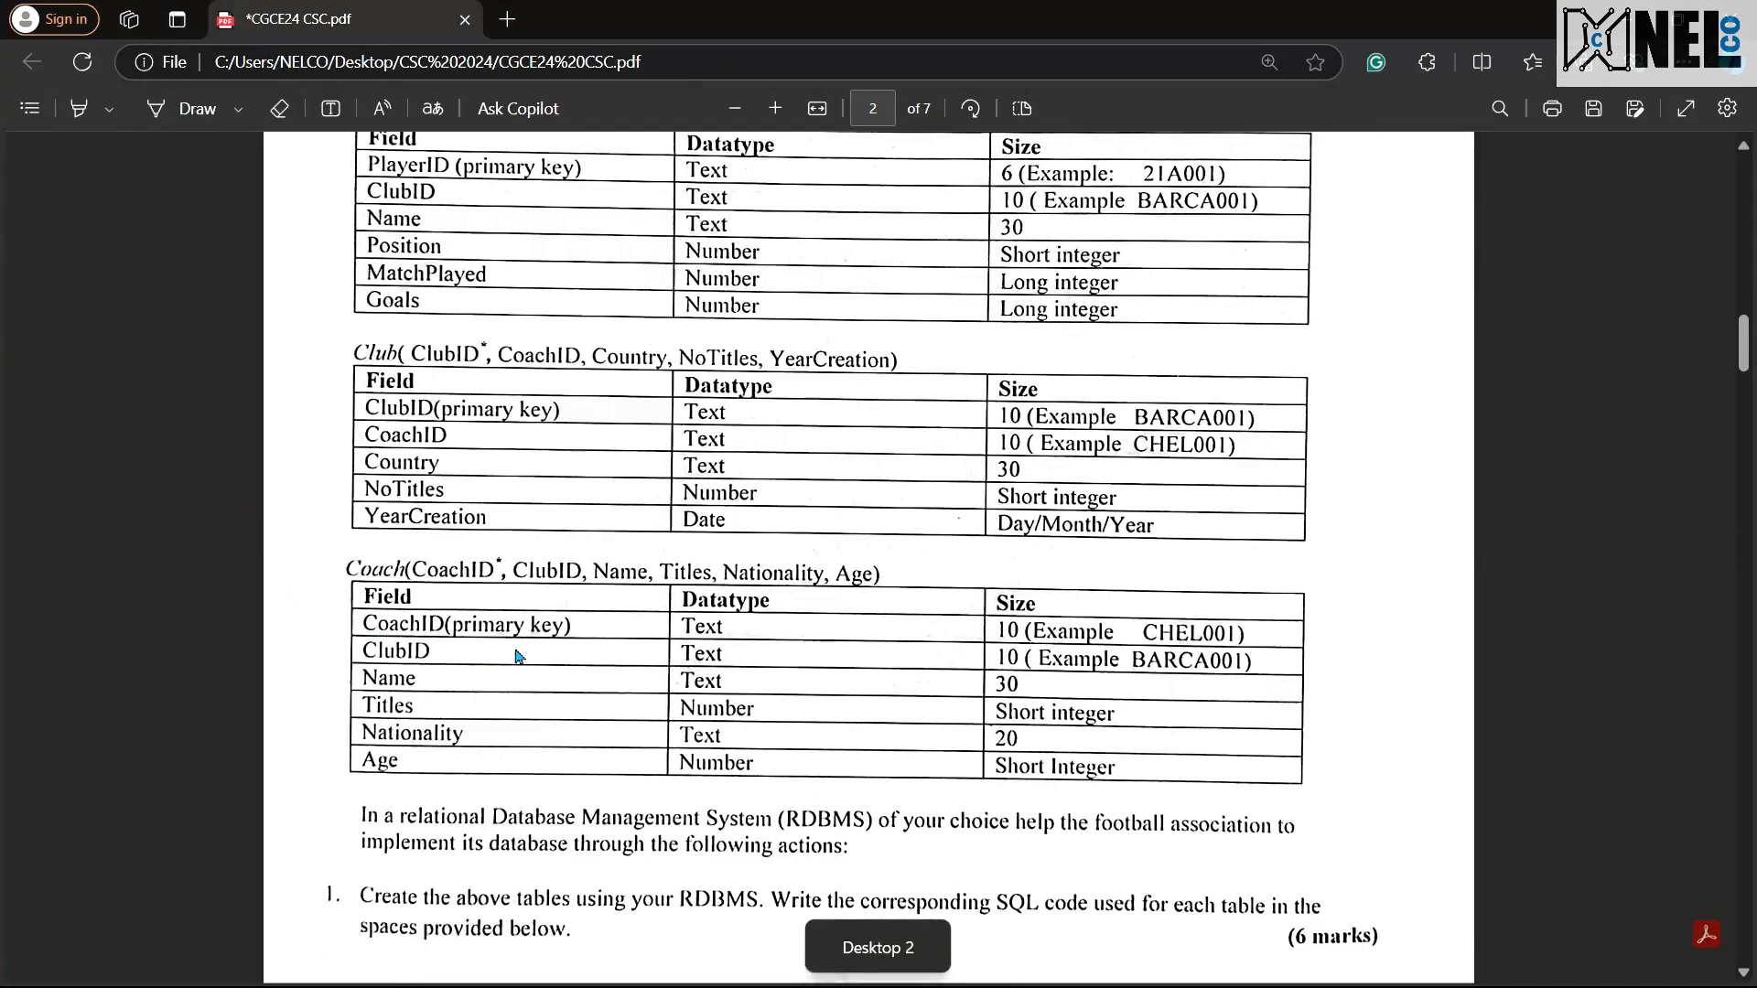
scroll(519, 656, "down", 4)
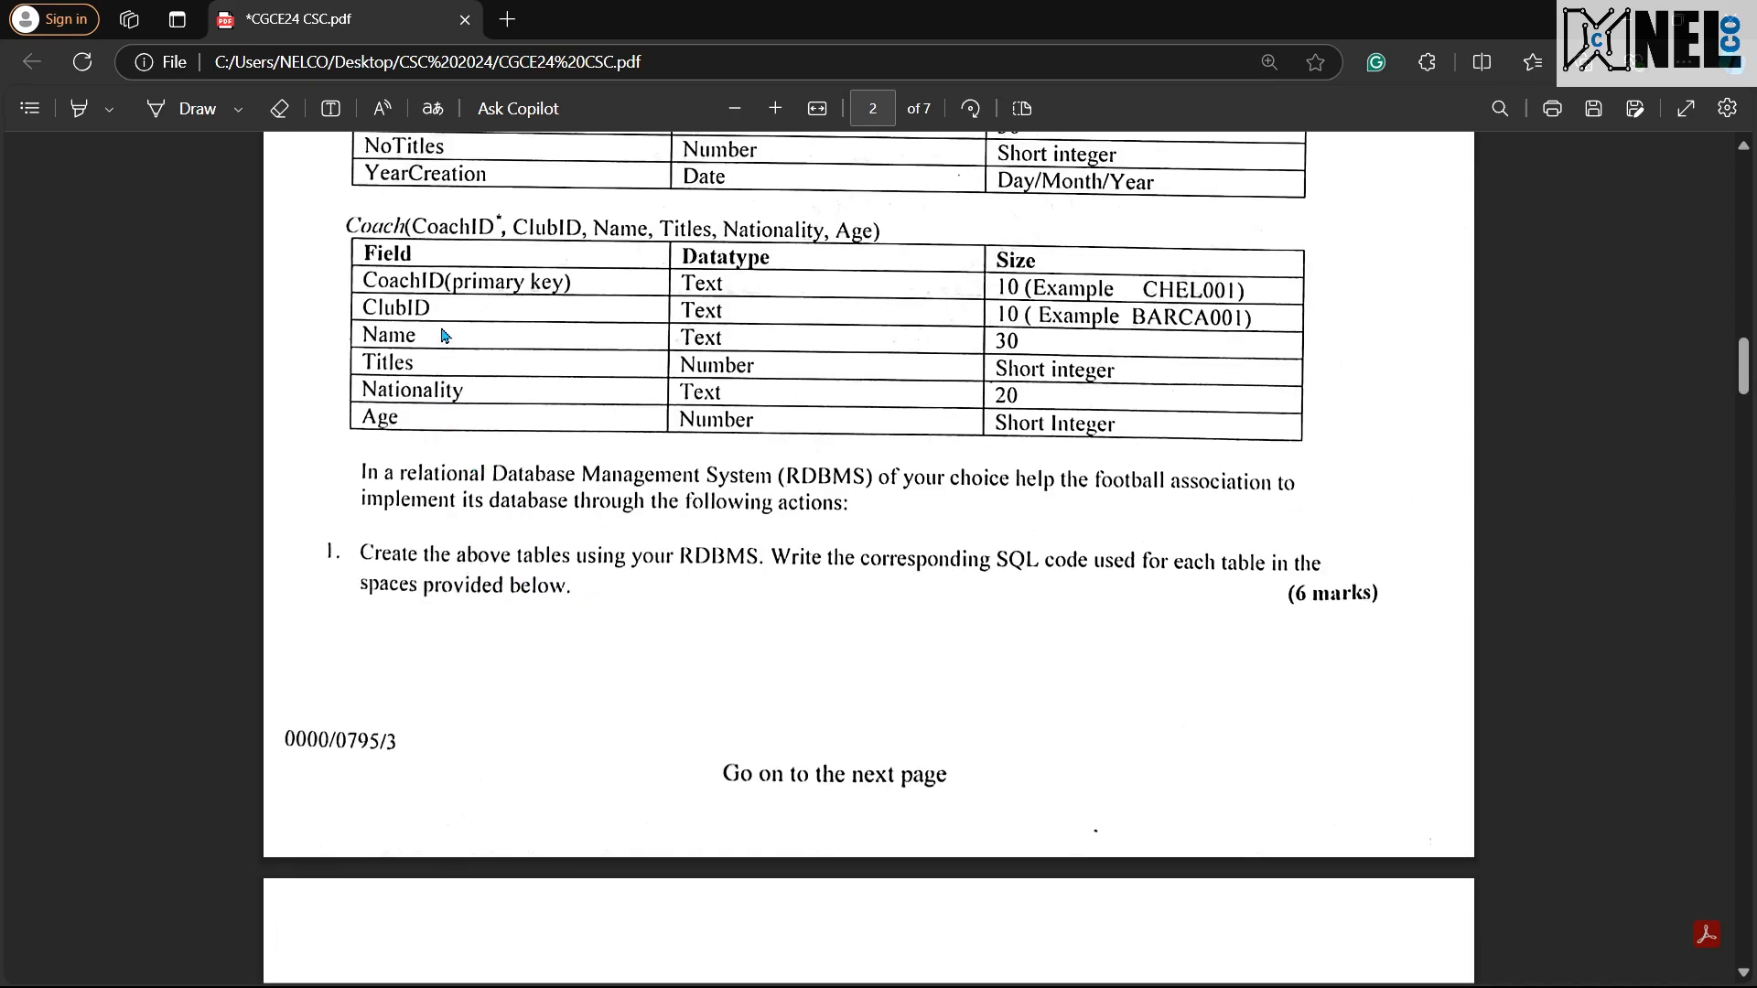
key("ctrl+super+Left")
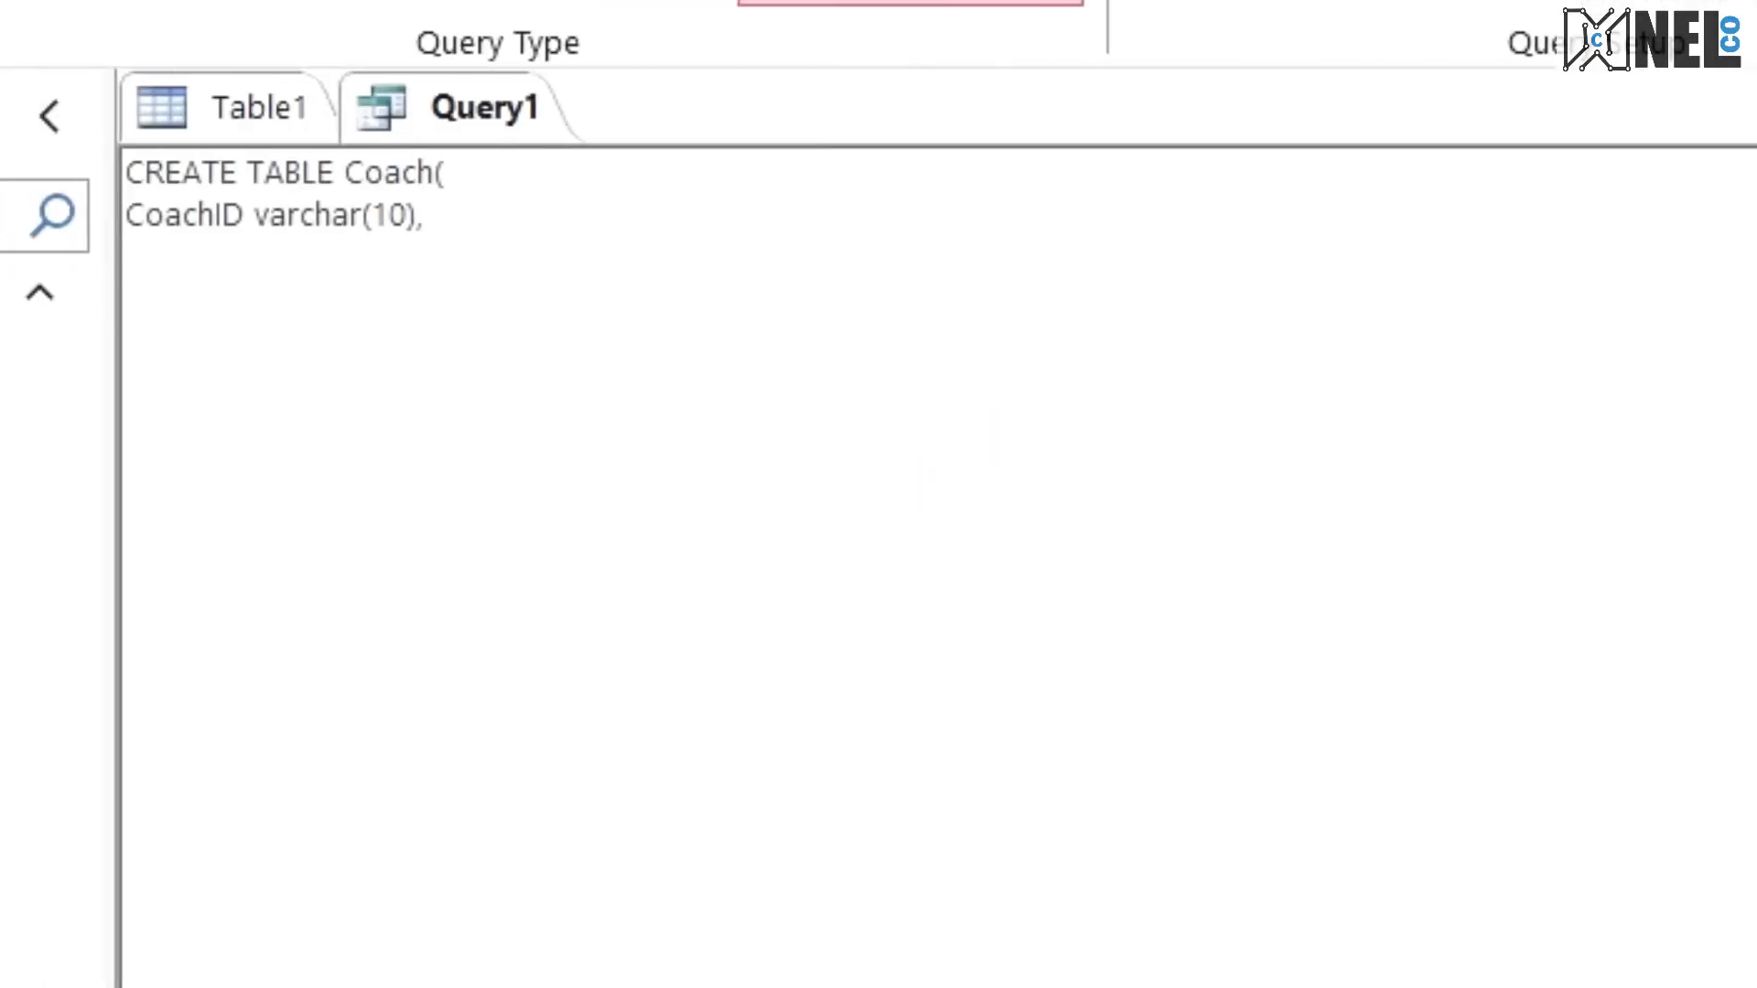
type("ClubID varca")
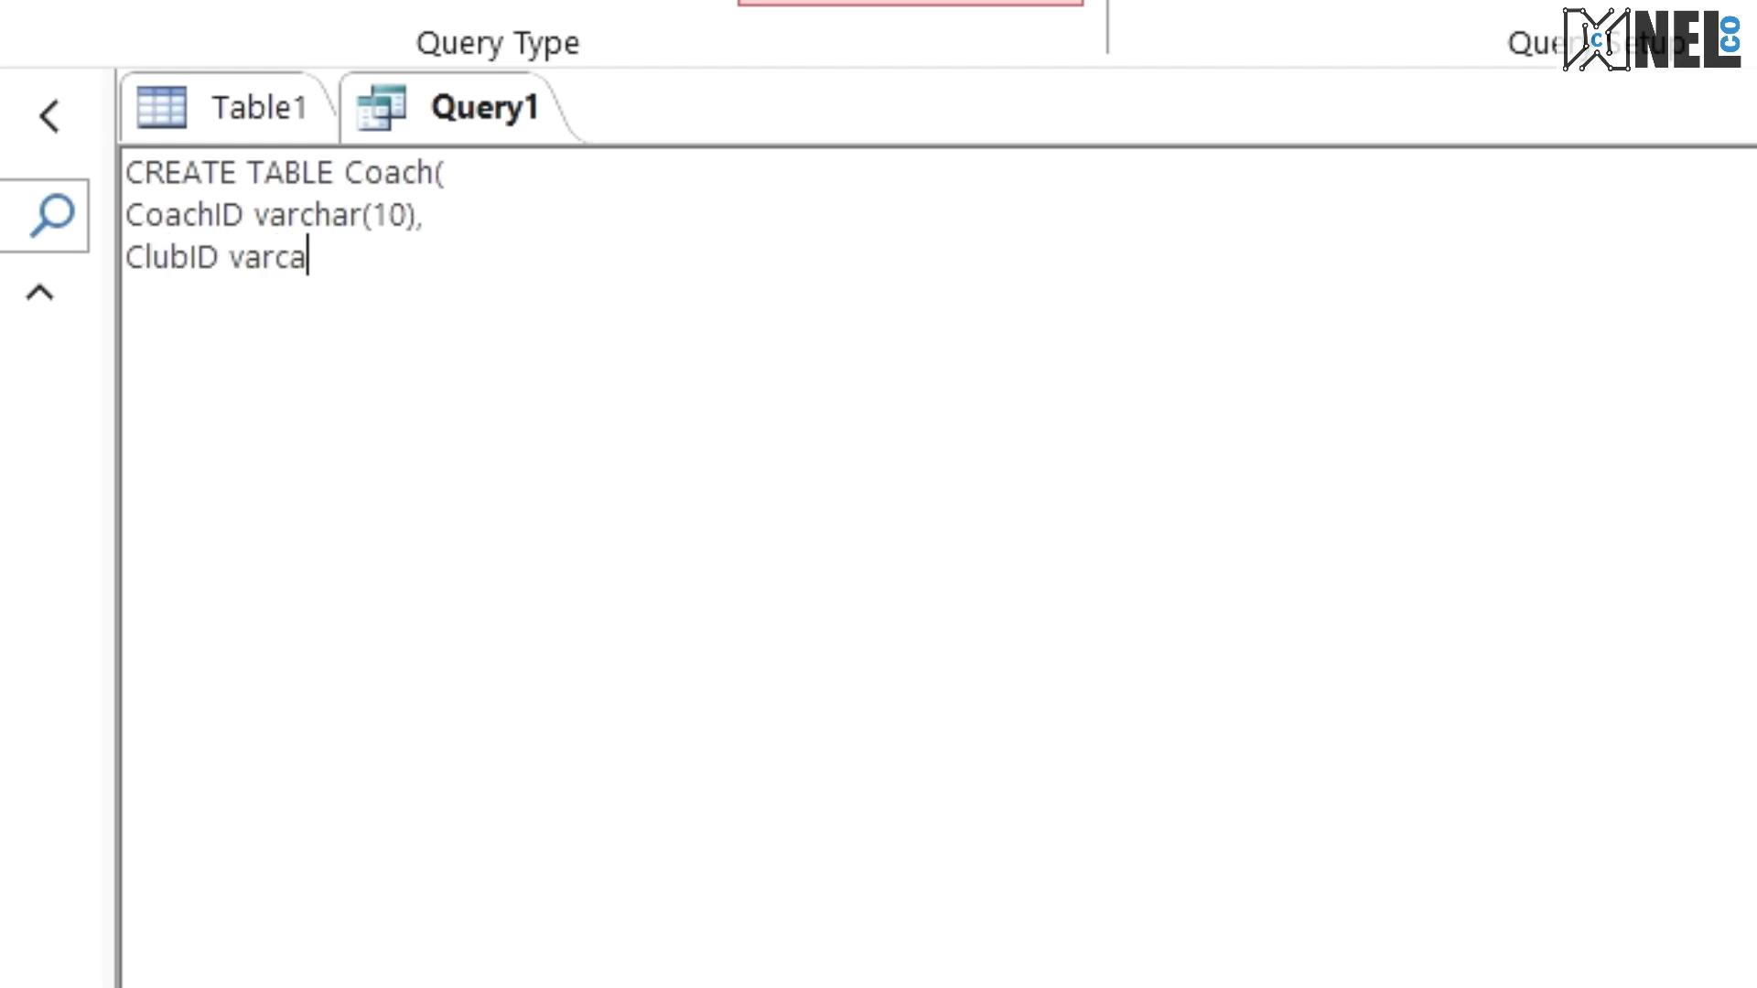
key("BackSpace")
type("har (10)")
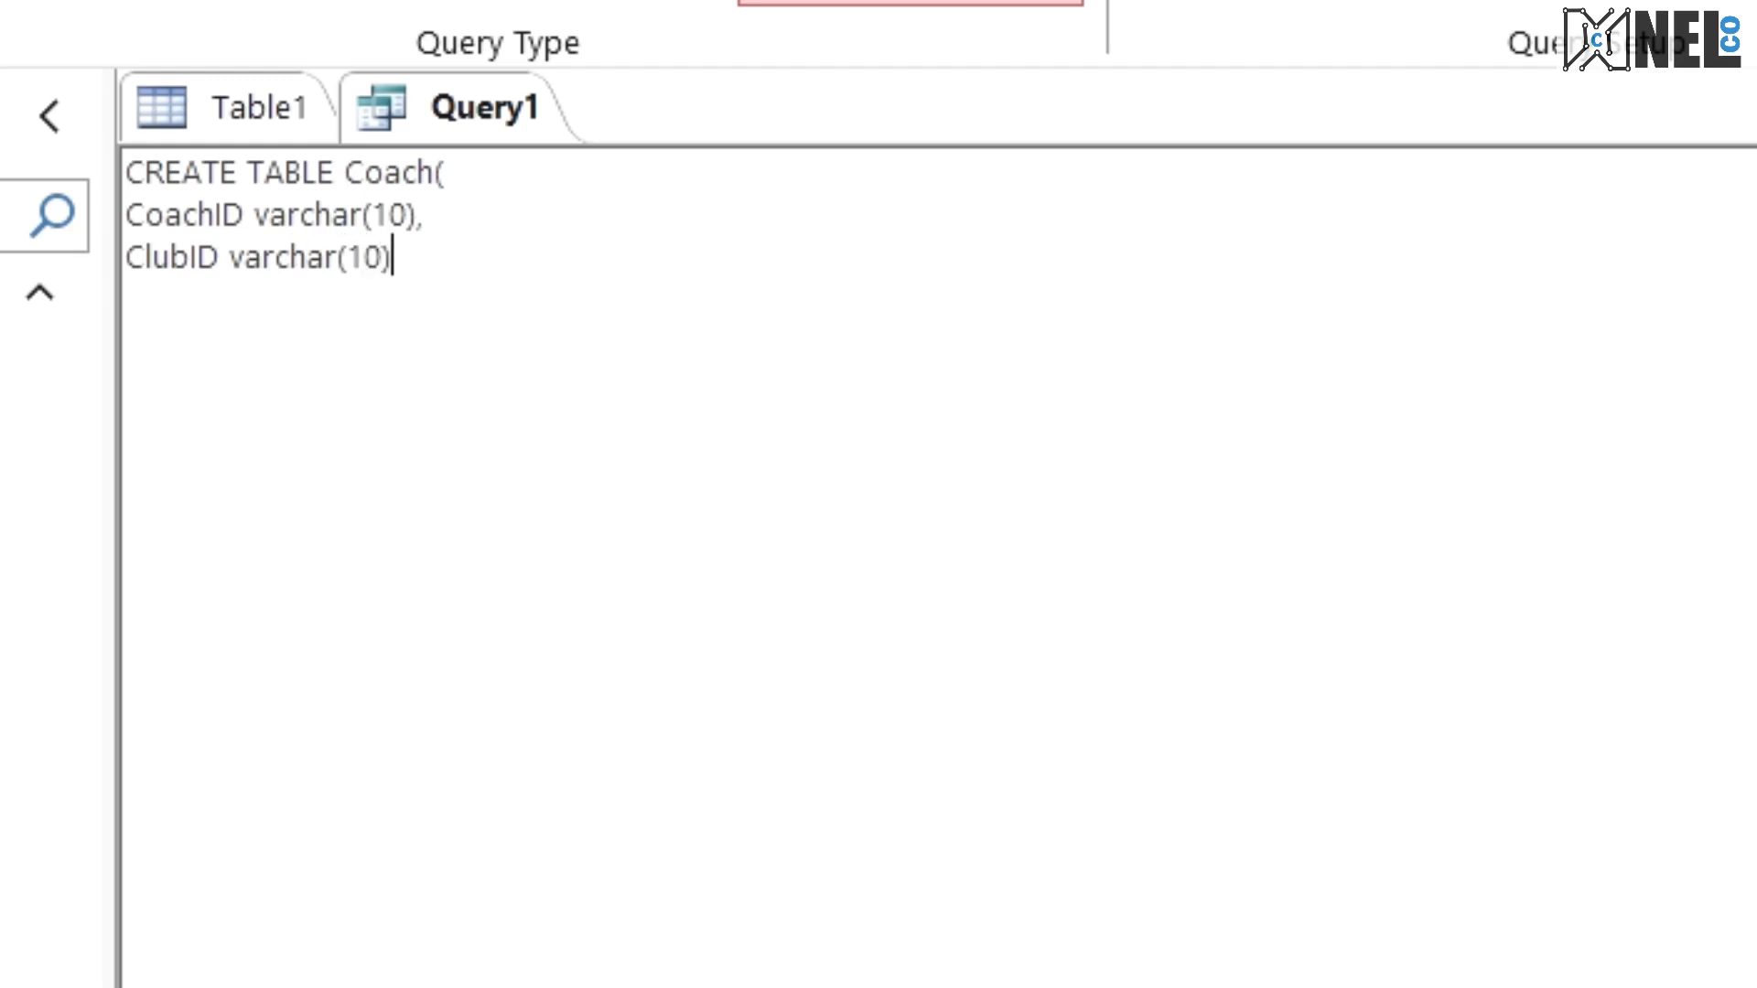
type(",")
key("Return")
Step: Insert PRIMARY KEY before the comma on the CoachID line of the Coach statement
key("Right")
type("PRIMARY KE")
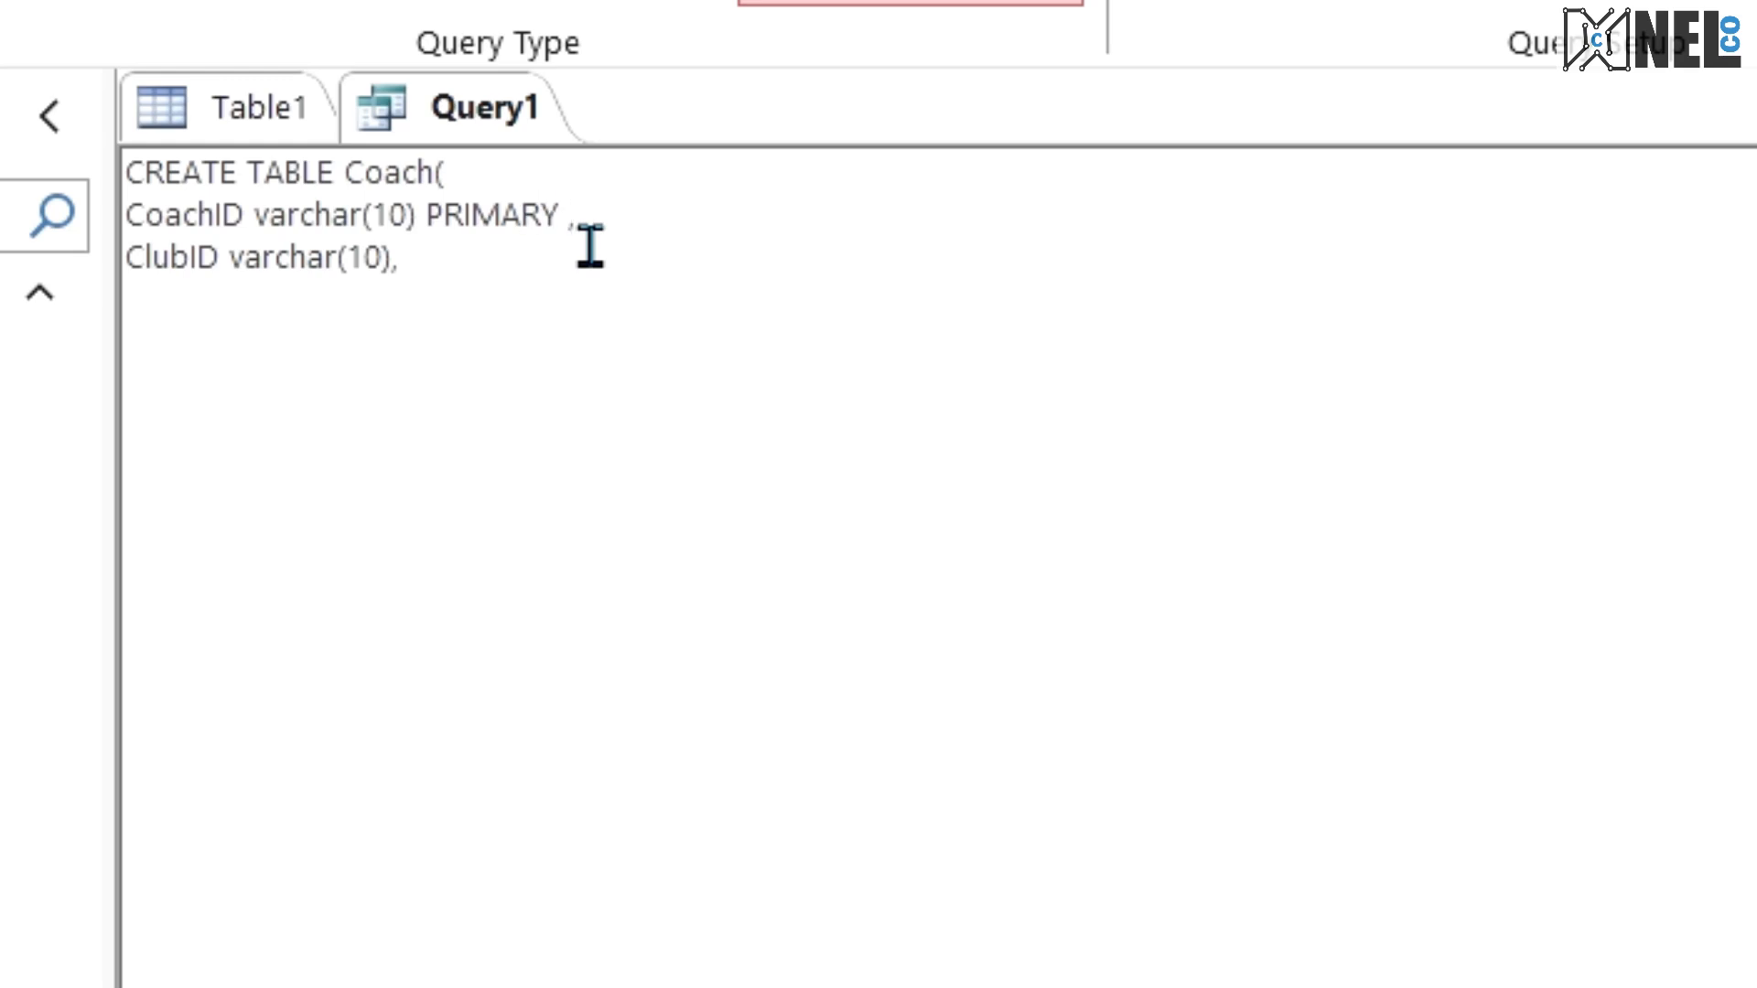
type("Y")
Step: Look up the next Coach field in the exam PDF and add the line Name varchar(30), below ClubID
left_click(403, 354)
left_click(428, 304)
key("ctrl+super+Right")
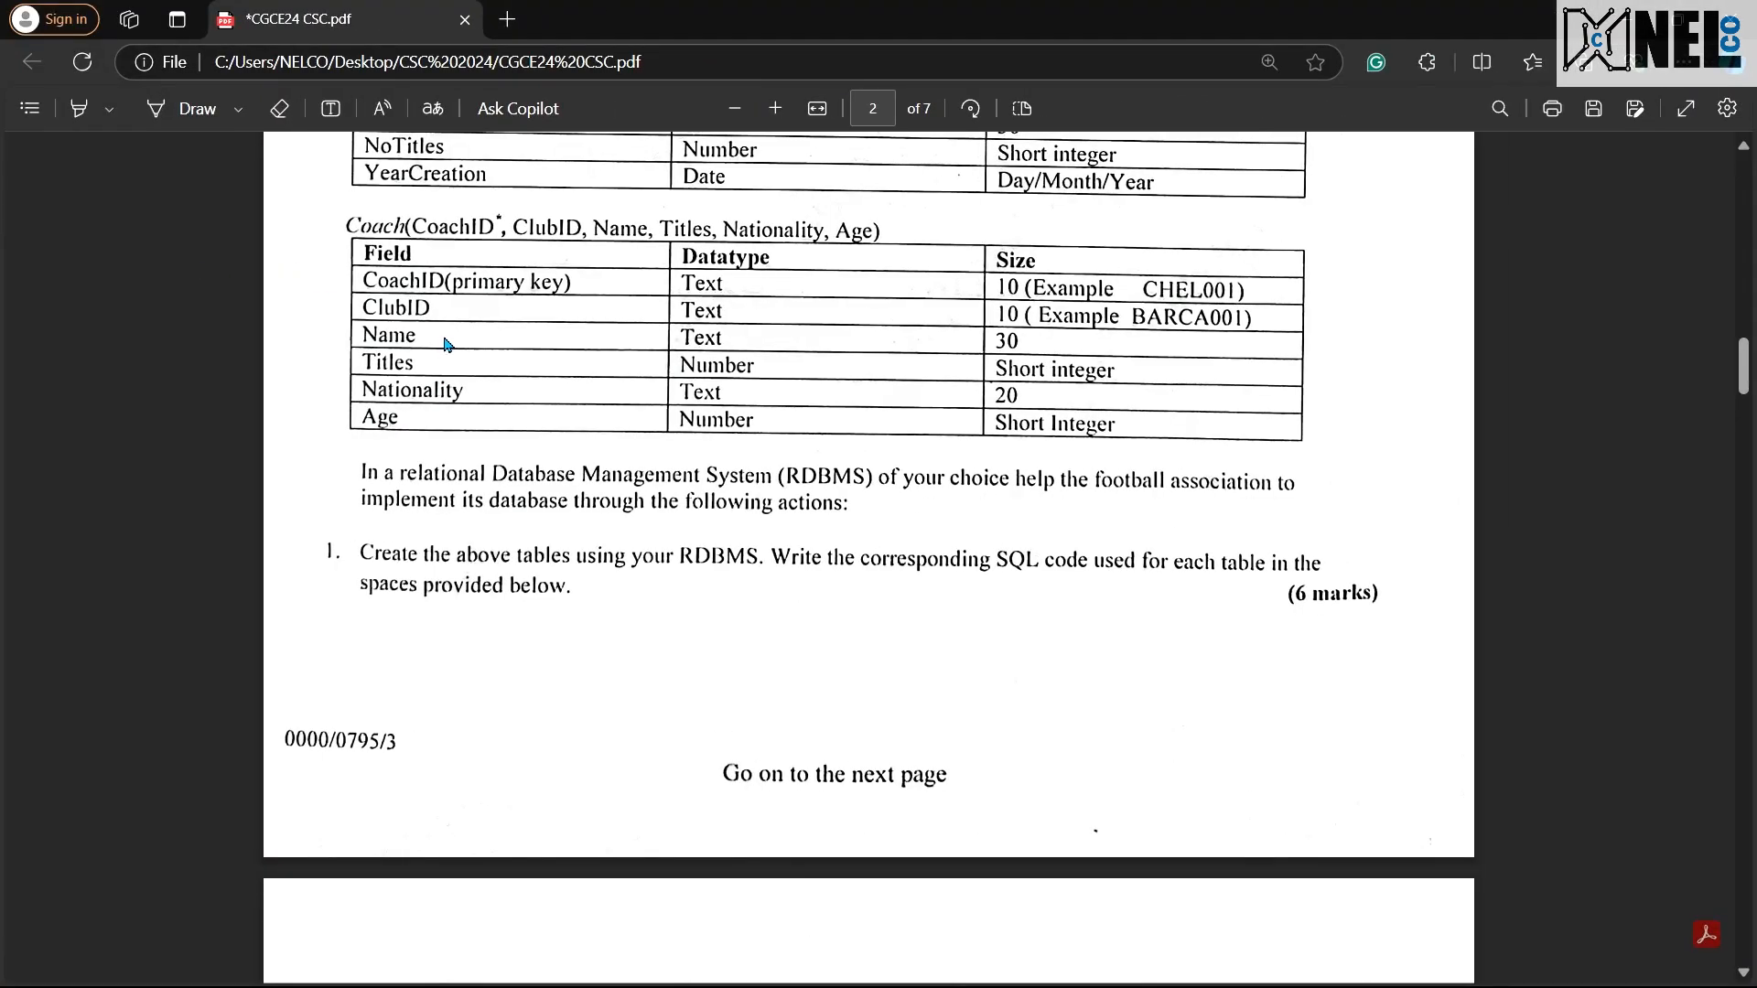
key("ctrl+super+Left")
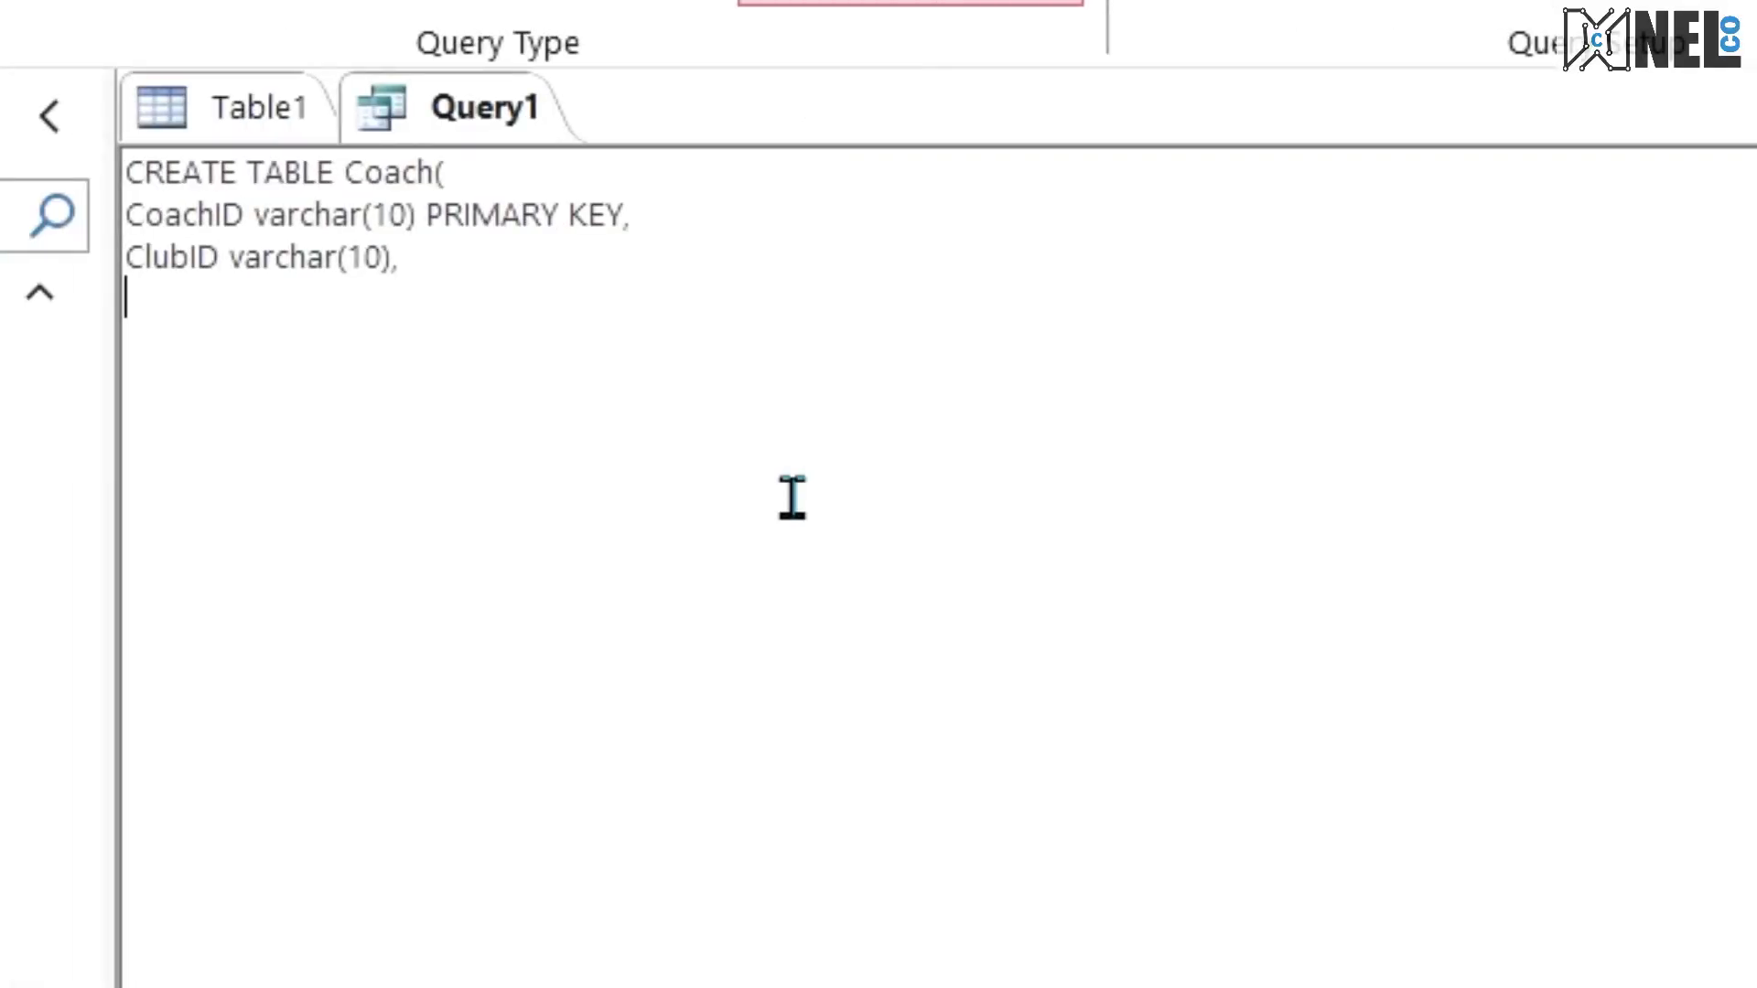
type("Name ")
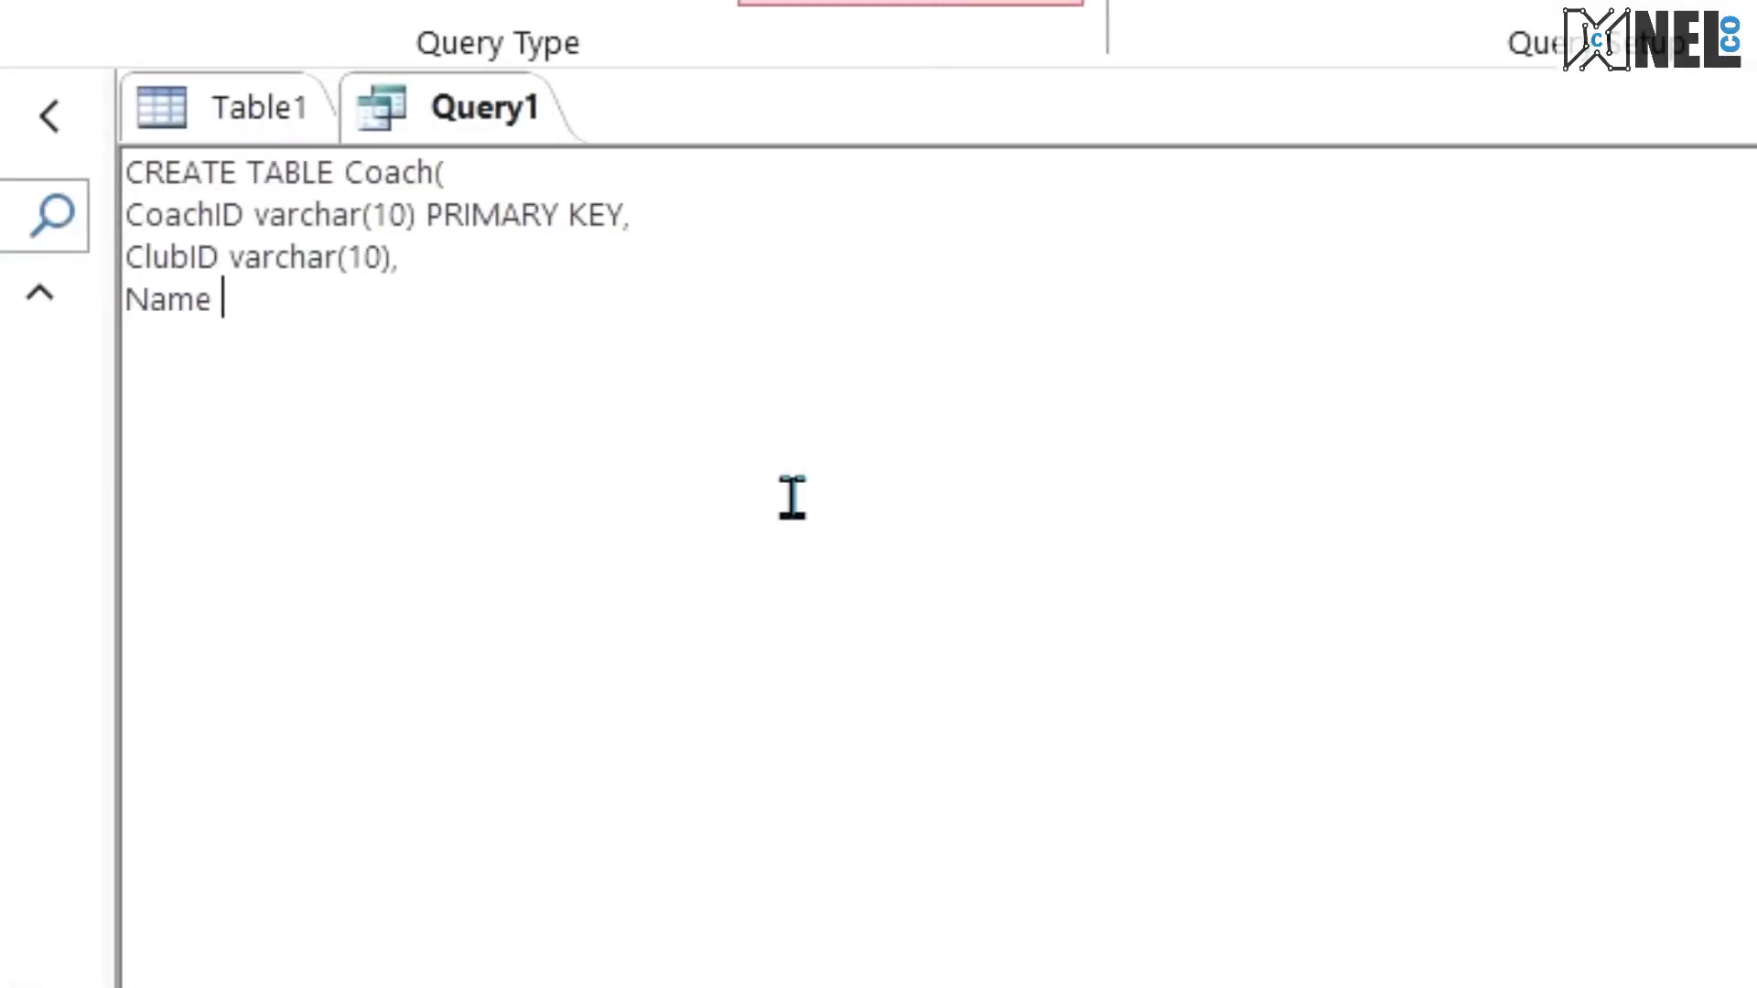
type("varchar")
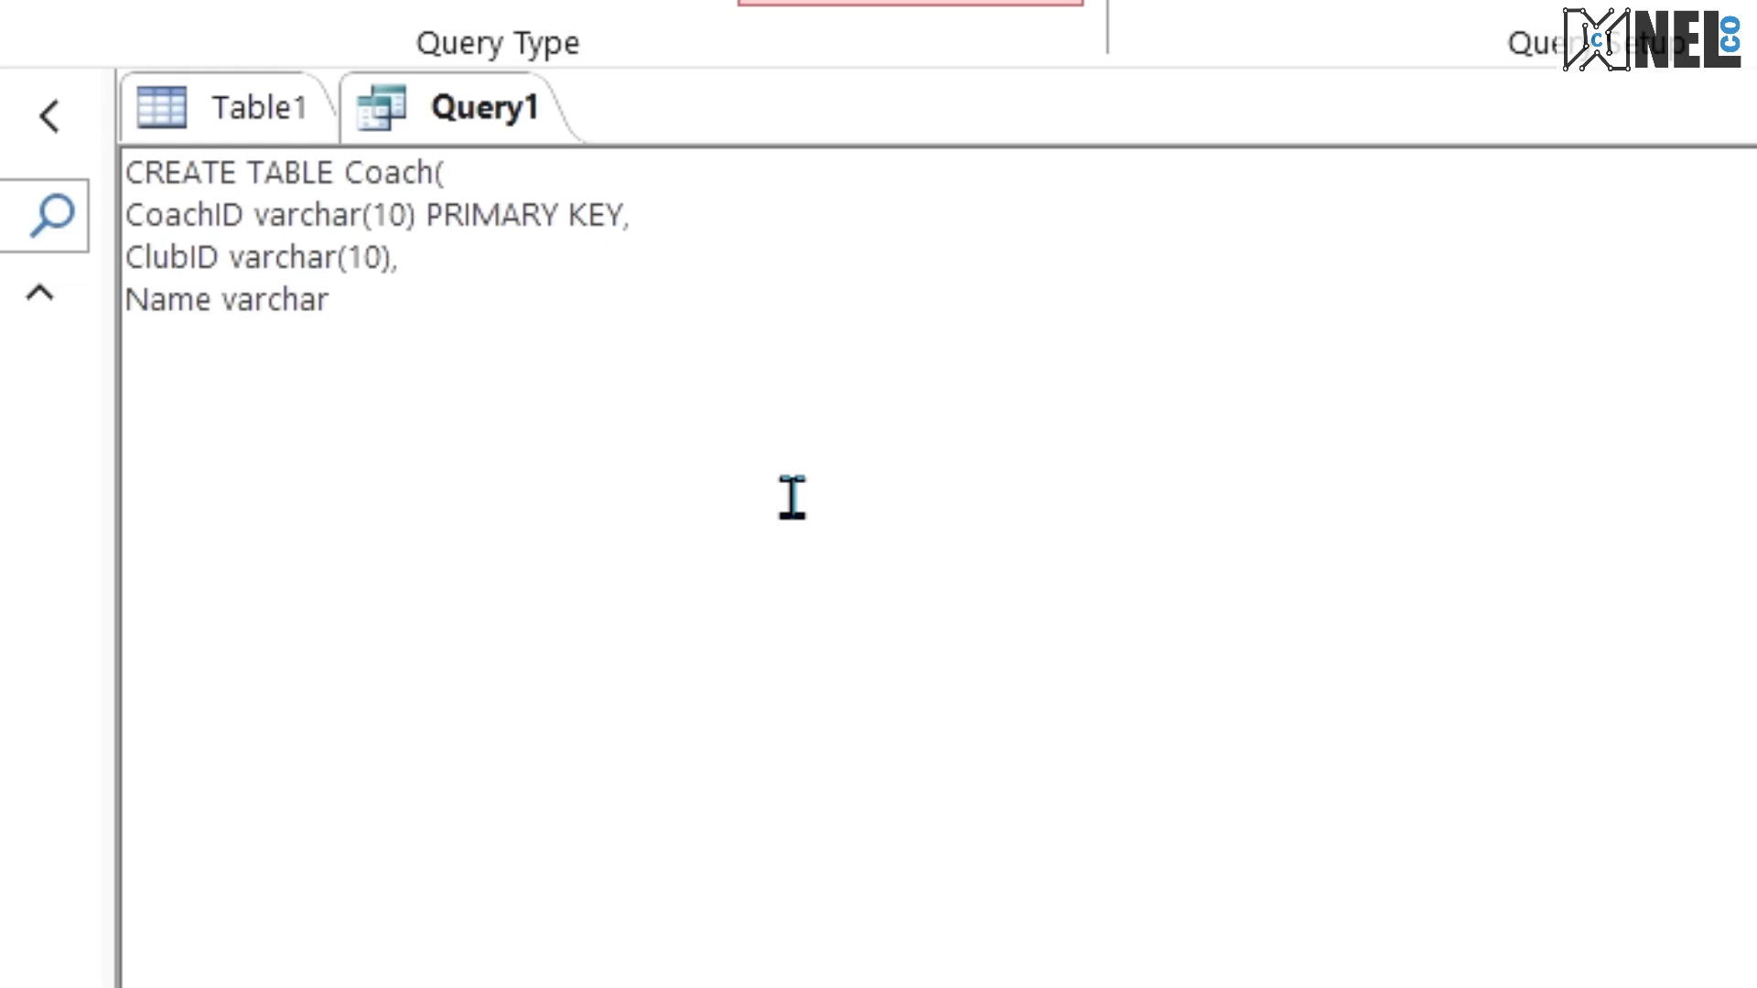
type("(30)")
key("Return")
key("BackSpace")
type(",")
key("Return")
Step: Check the field after Name in the exam PDF and add the line Titles smallint, to the Coach statement
key("ctrl+super+Right")
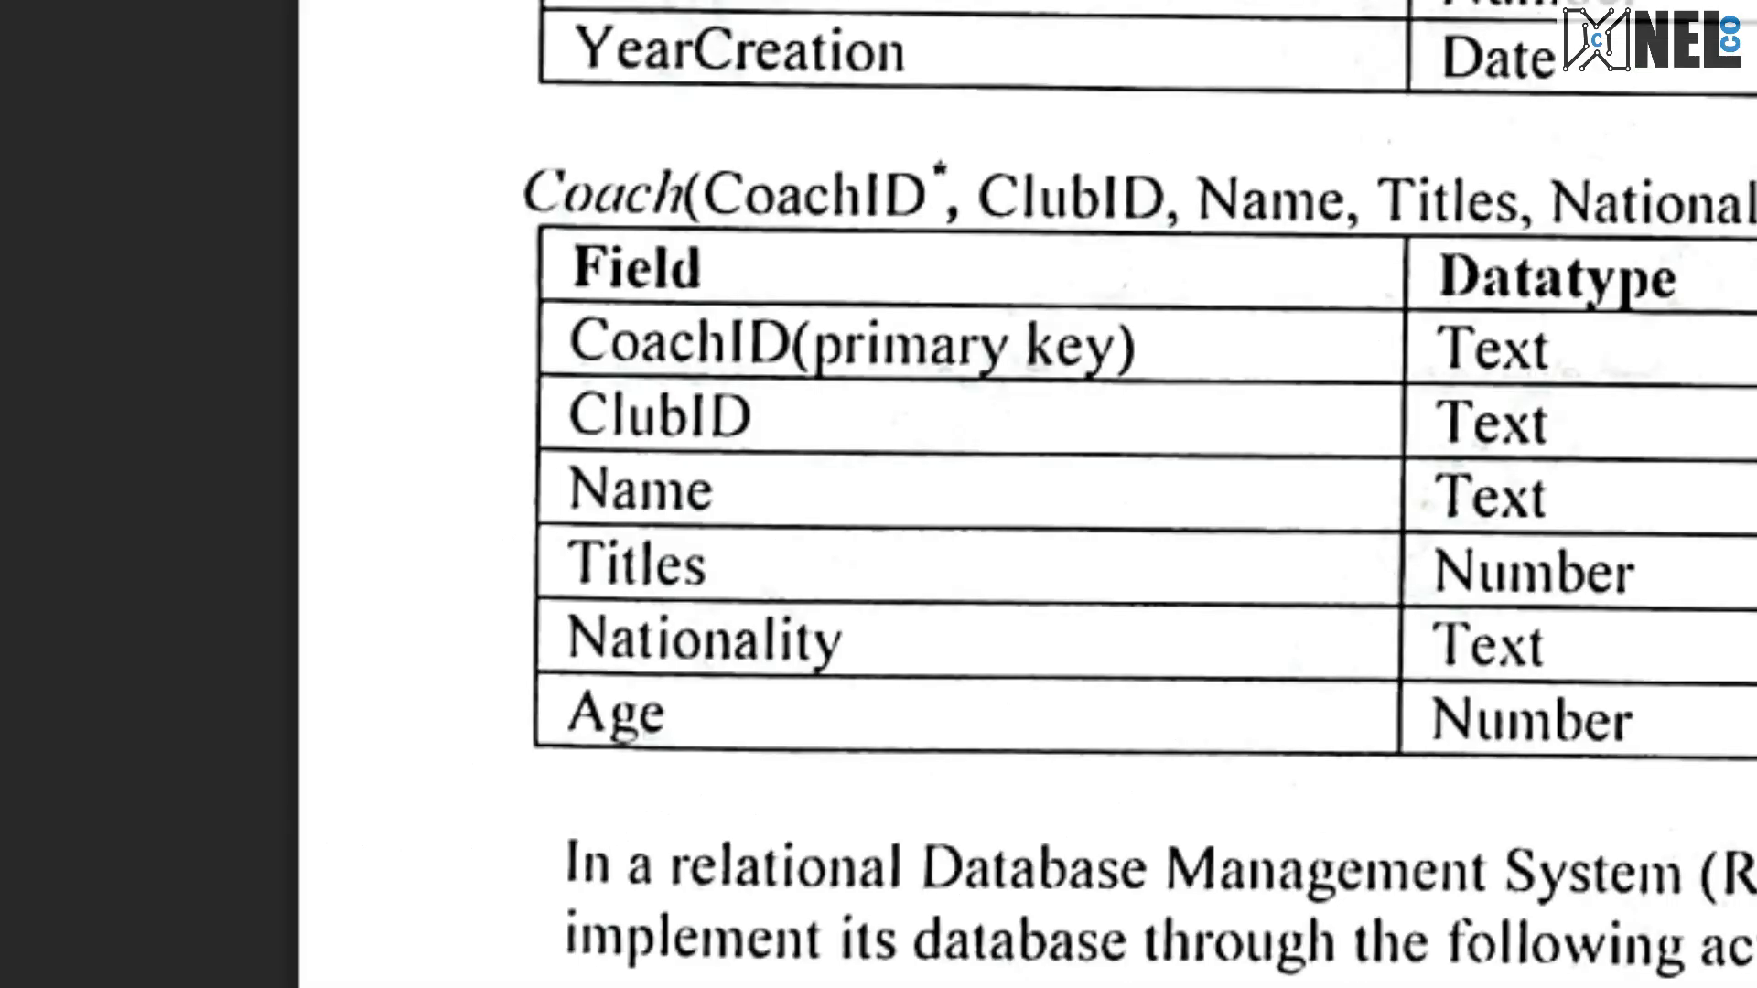
key("ctrl+super+Left")
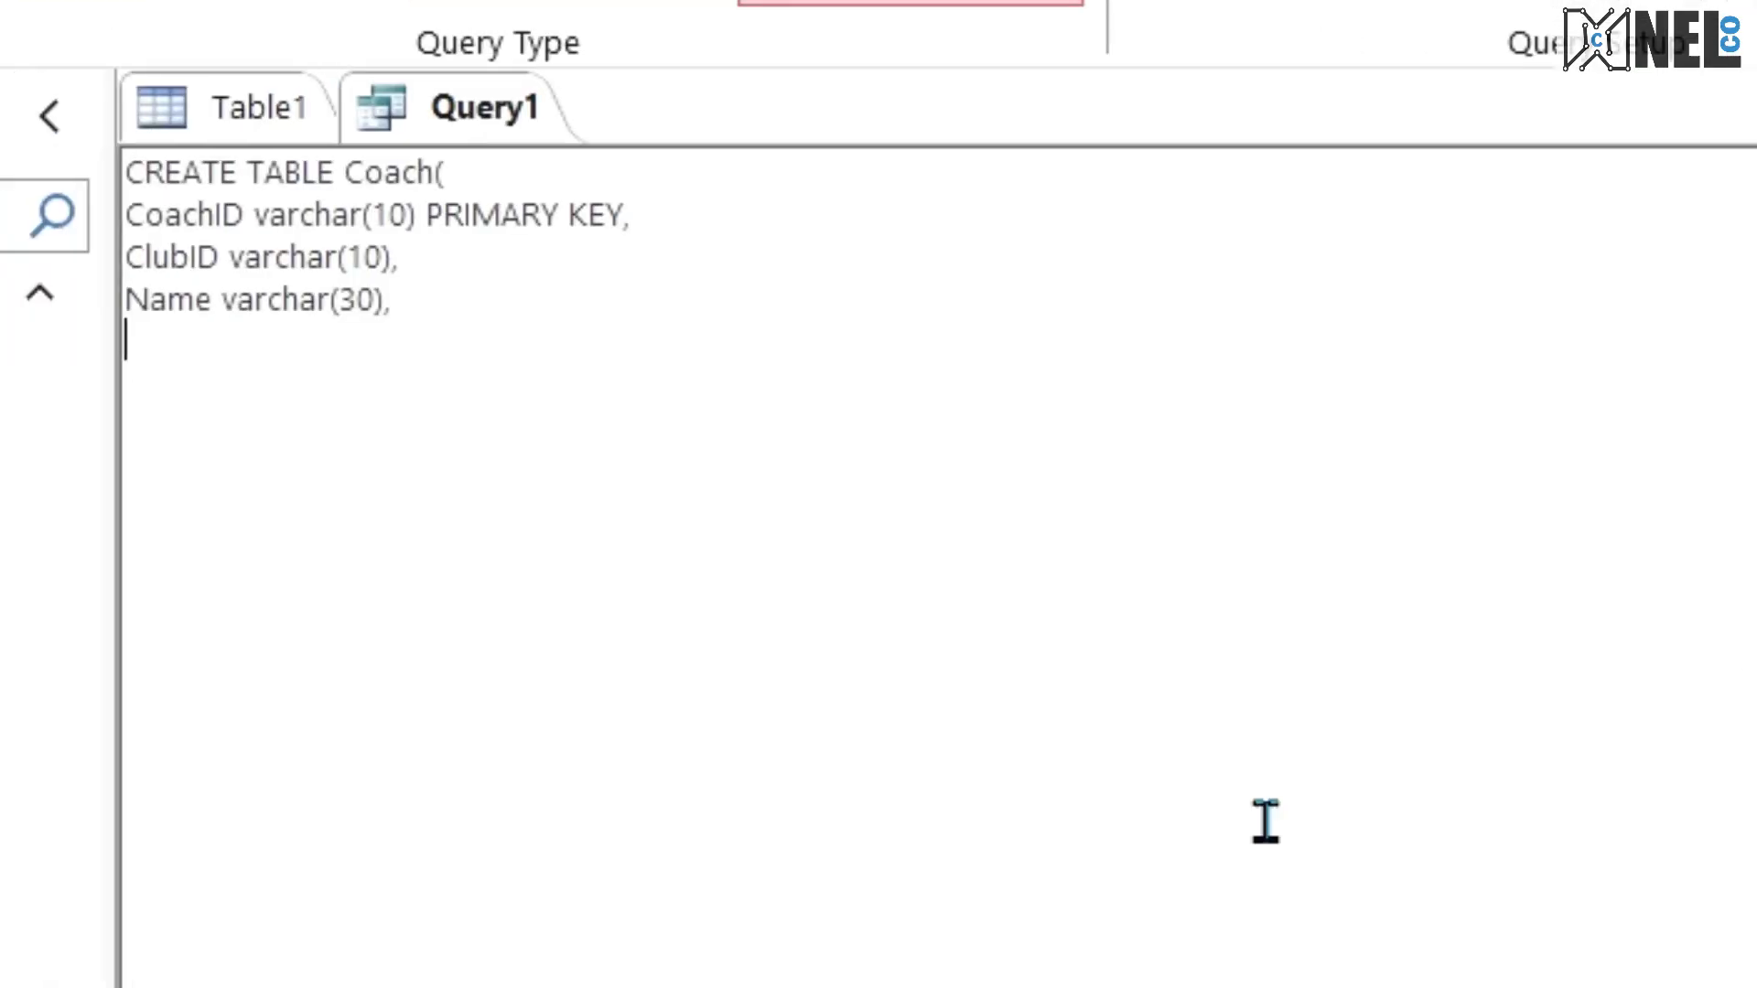
type("Titlews")
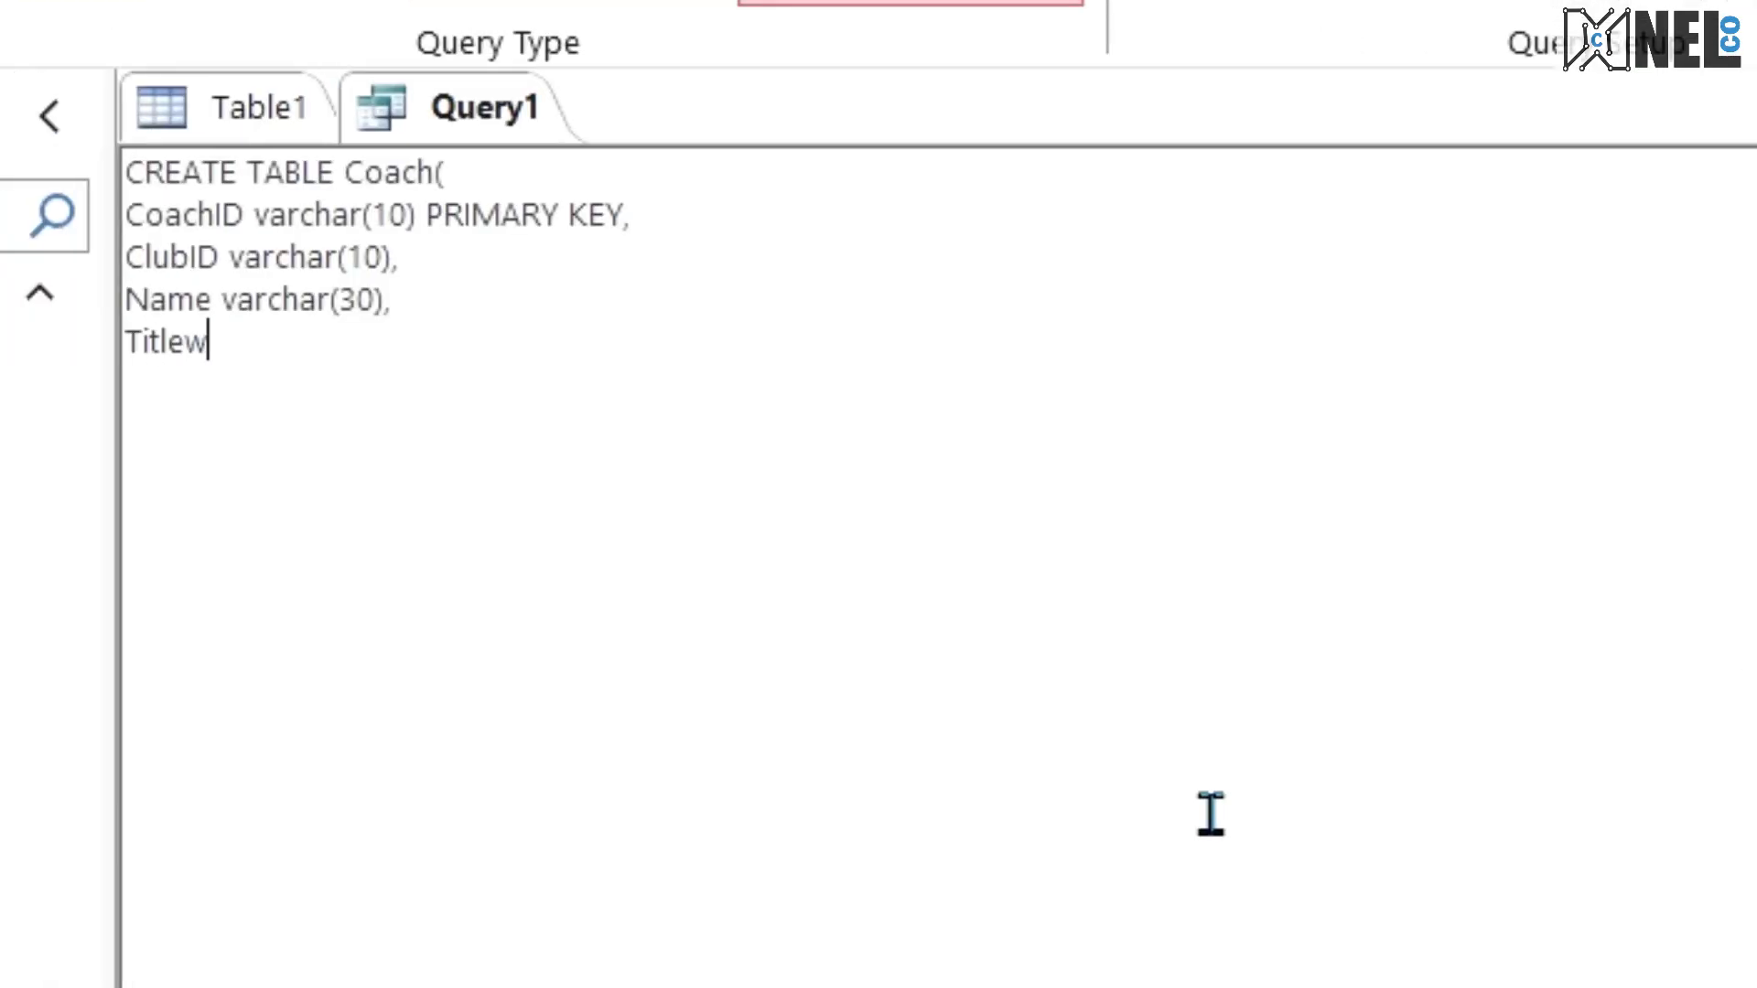
key("BackSpace")
key("BackSpace")
key("BackSpace")
type("es smallint,")
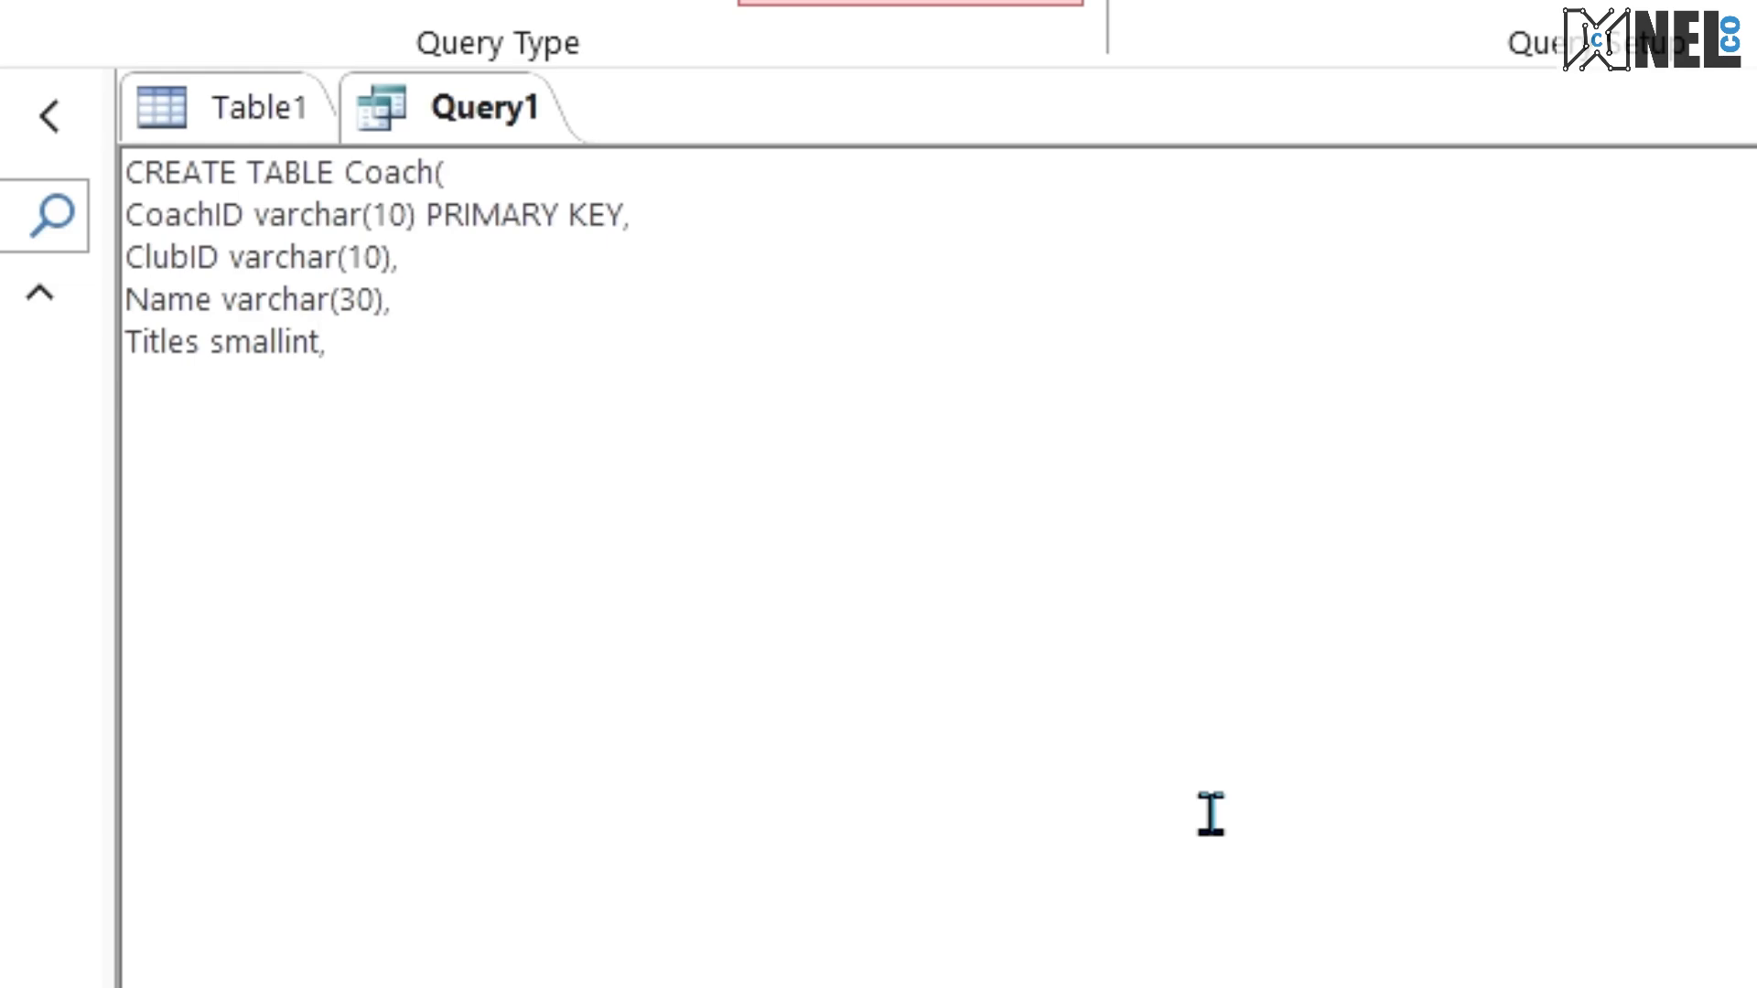
key("Return")
Step: Check the field after Titles in the exam PDF and add the line Nationality varchar(20), to the Coach statement
key("ctrl+super+Right")
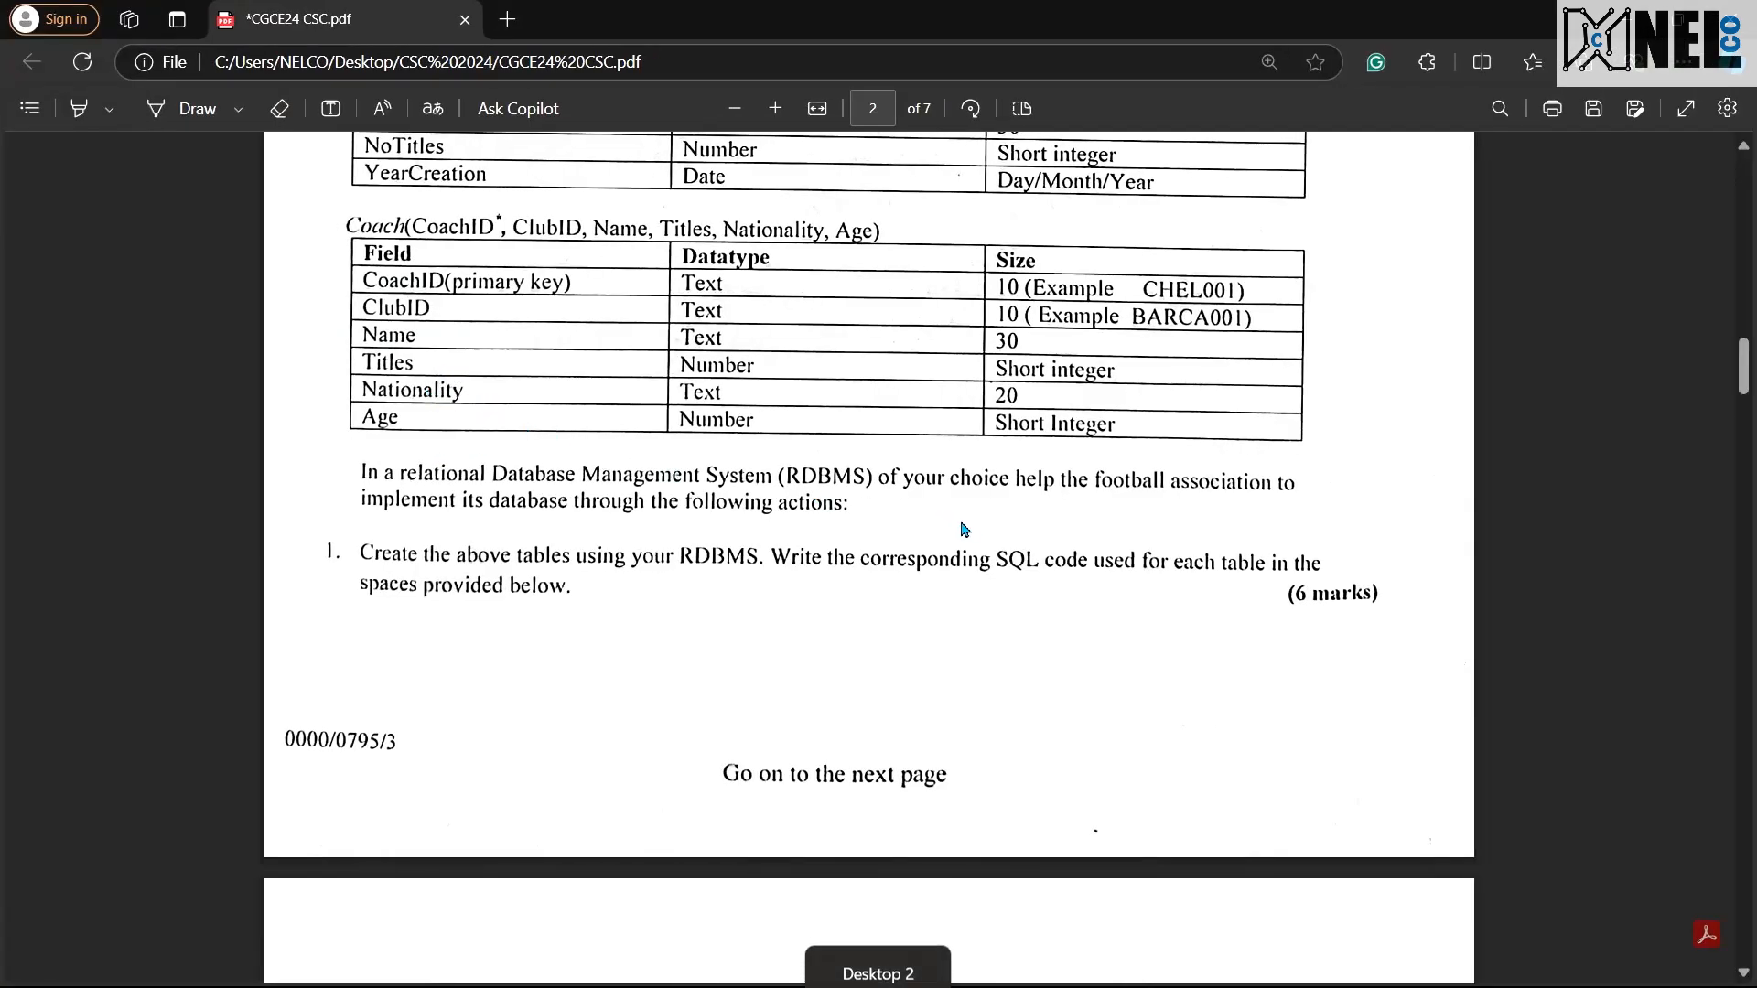
key("ctrl+super+Left")
type("Nationa")
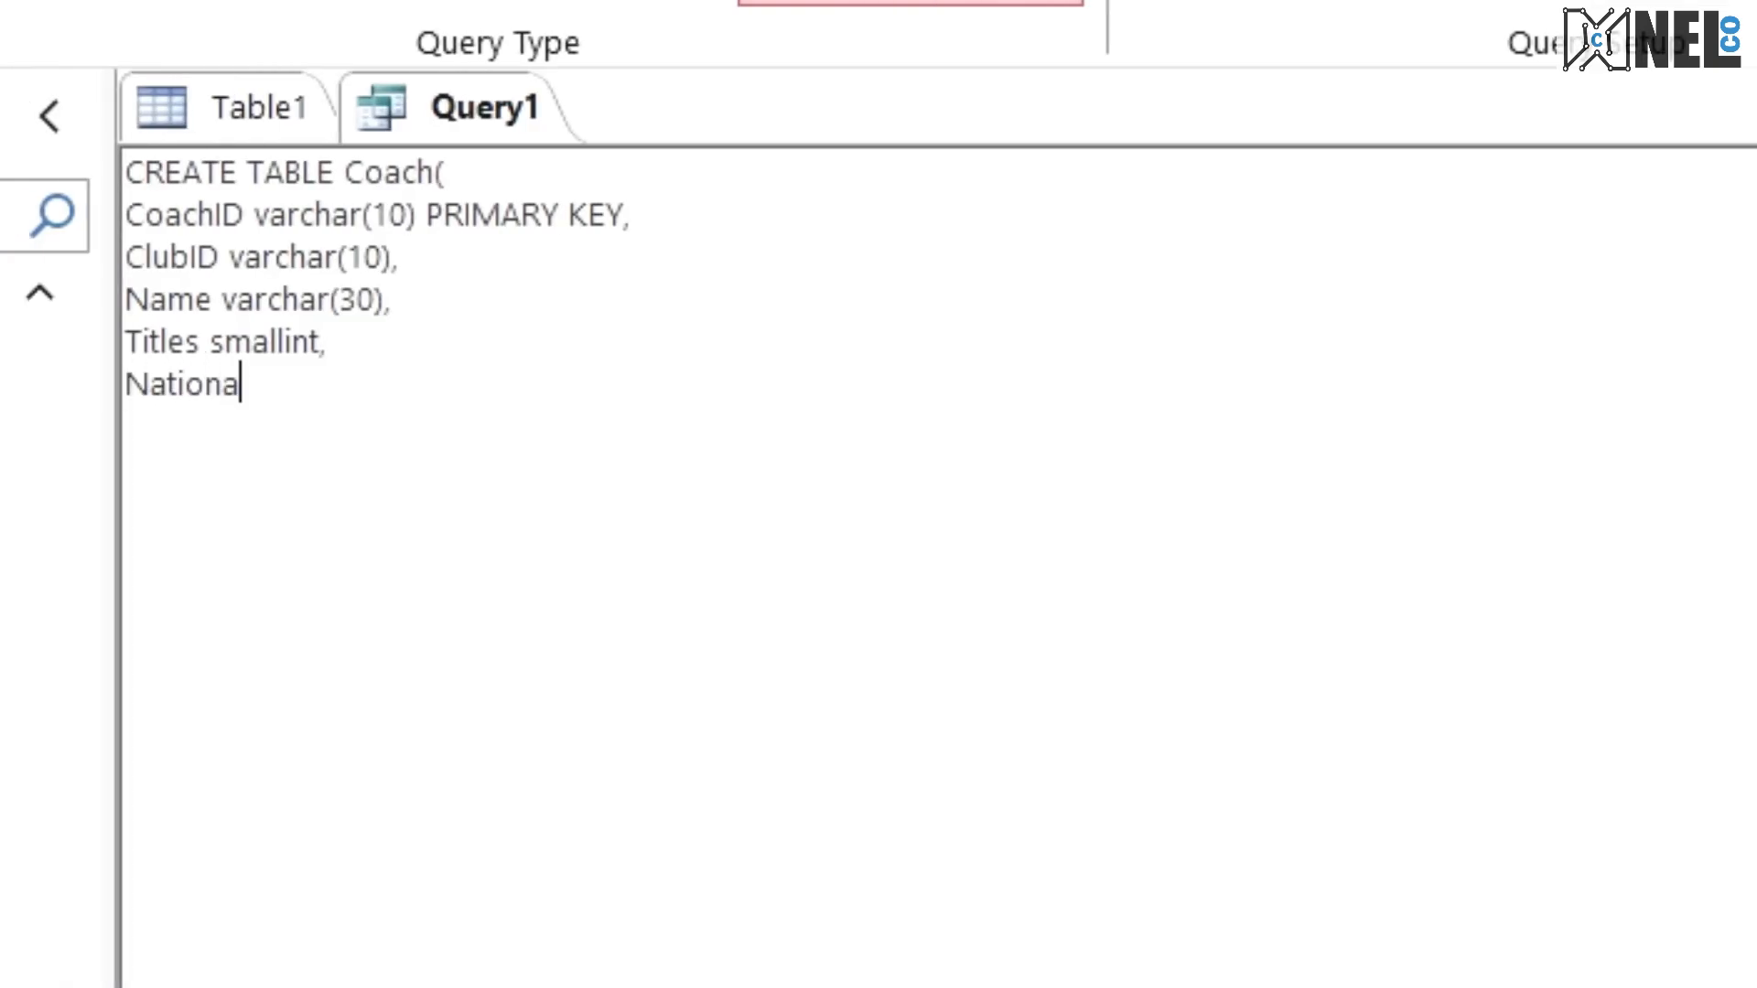
type("lity ca")
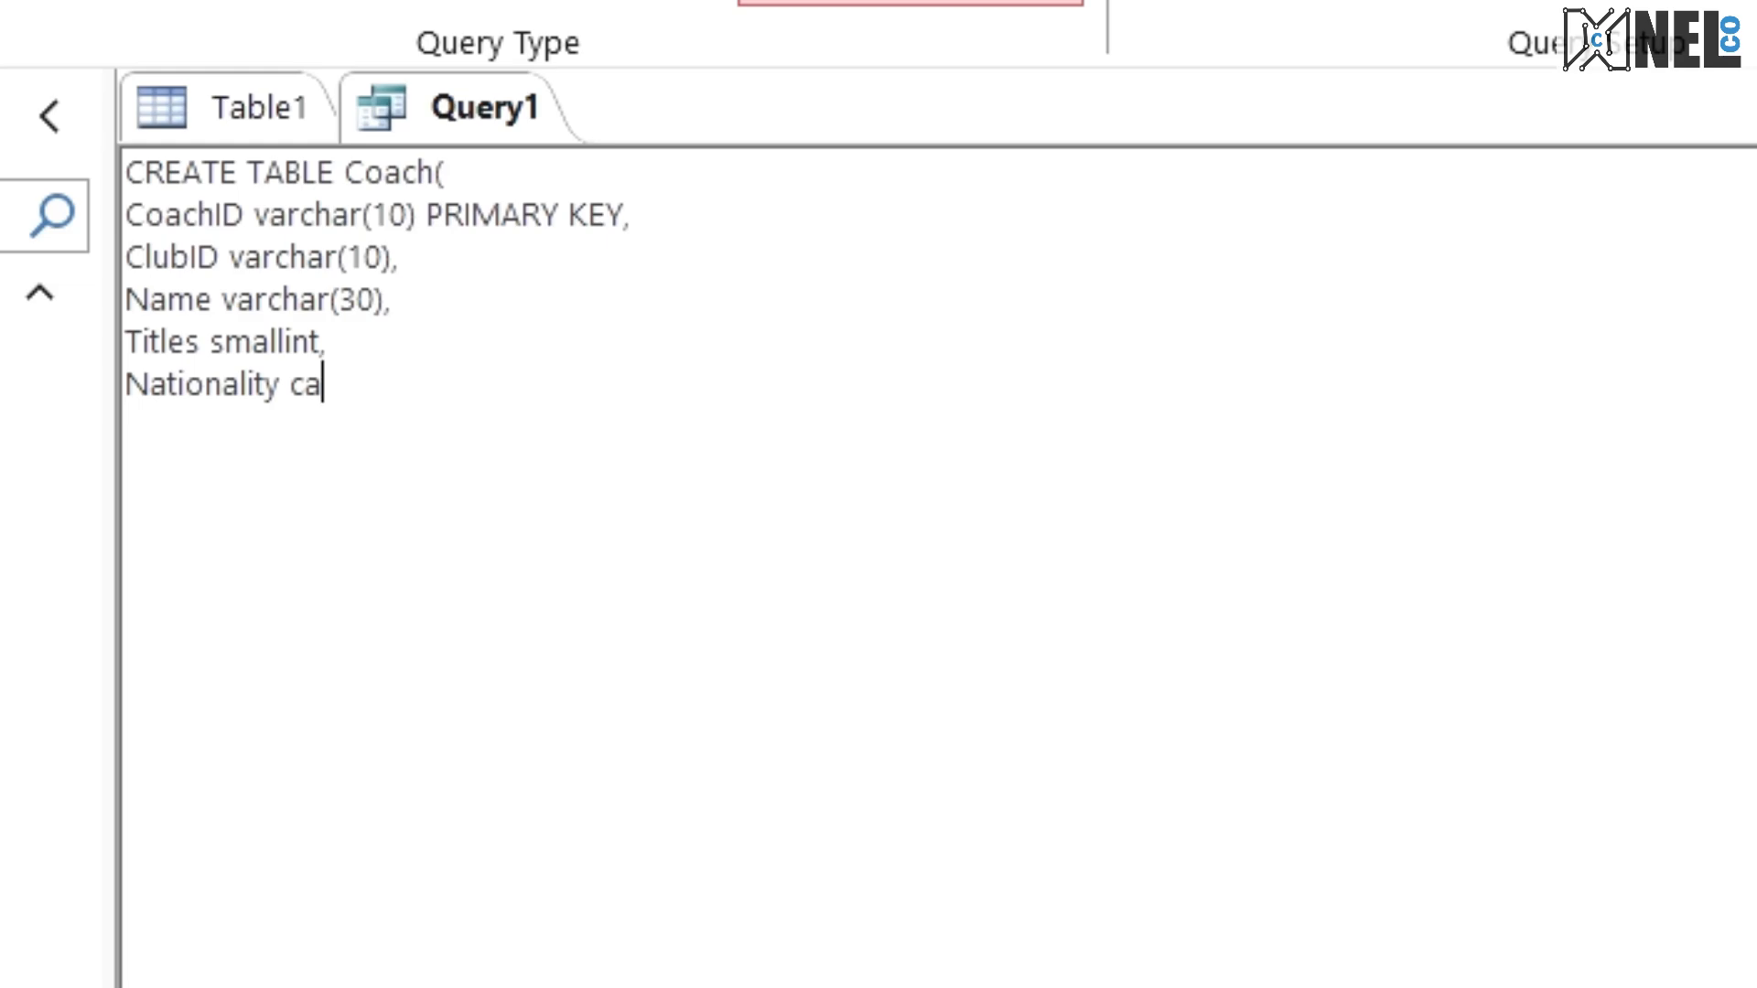
key("BackSpace")
key("BackSpace")
type("varchar")
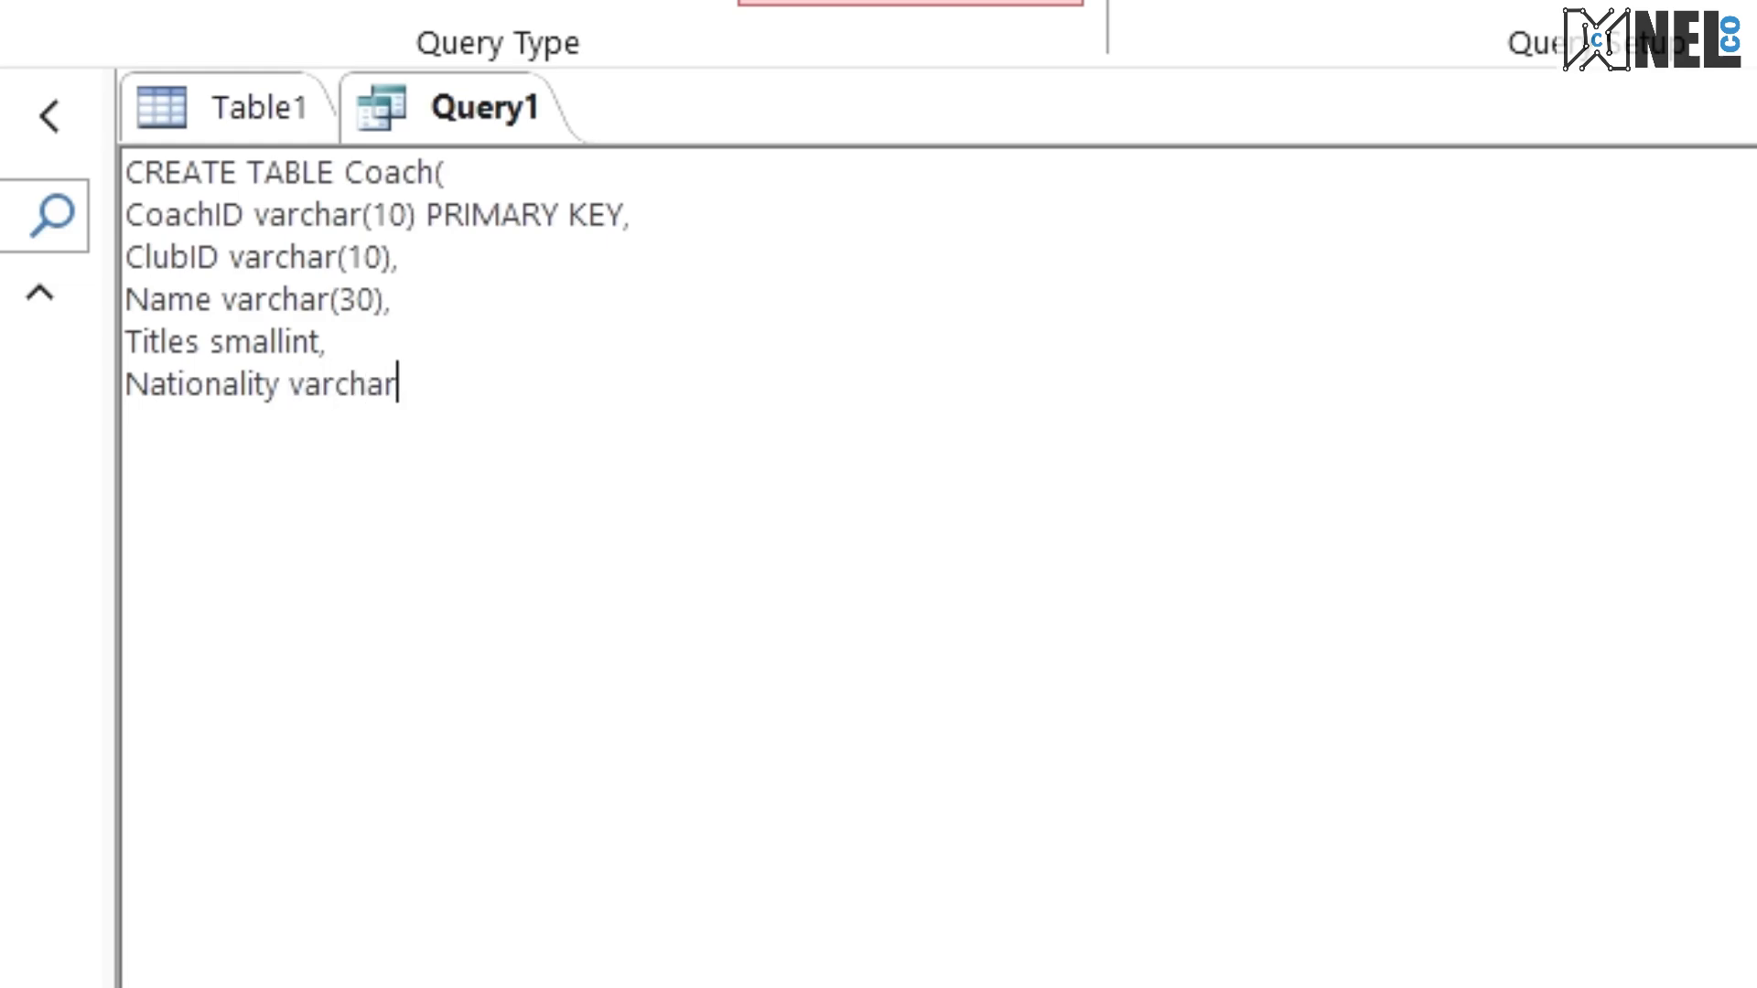
key("BackSpace")
type("(20),")
key("Return")
Step: Check the last Coach field in the exam PDF, finish the statement with Age smallint and );, and run the query
key("ctrl+super+Right")
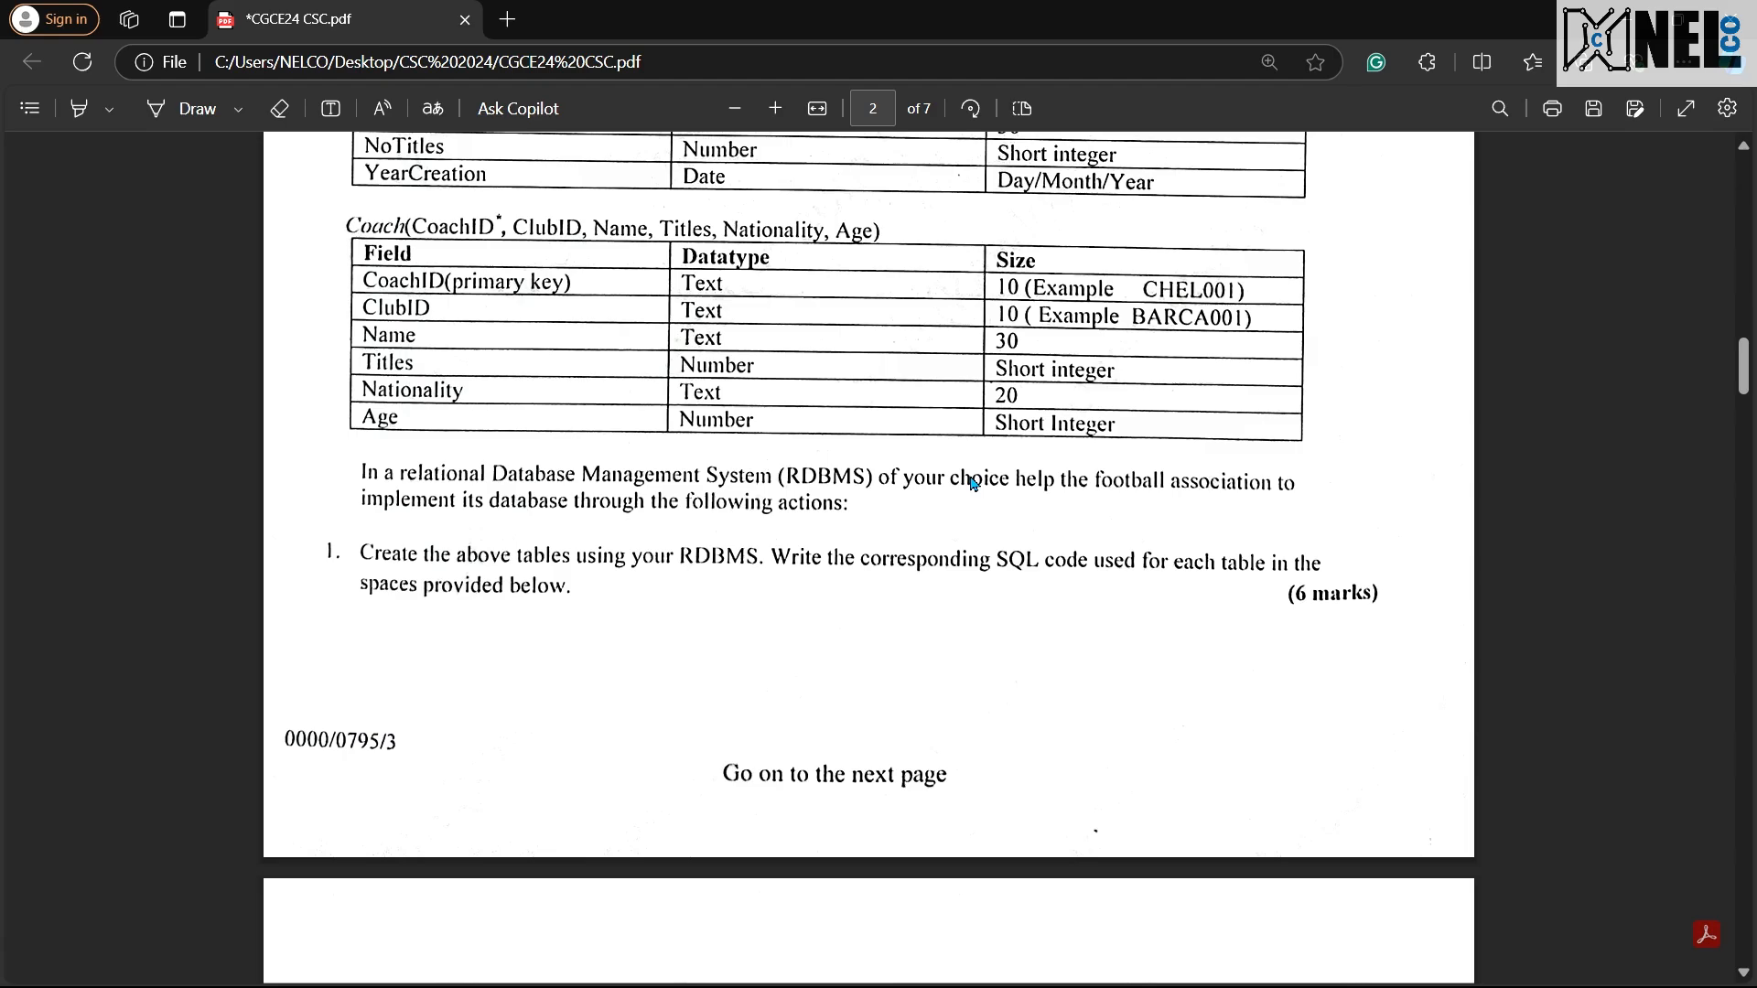
key("ctrl+super+Left")
type("Age sma")
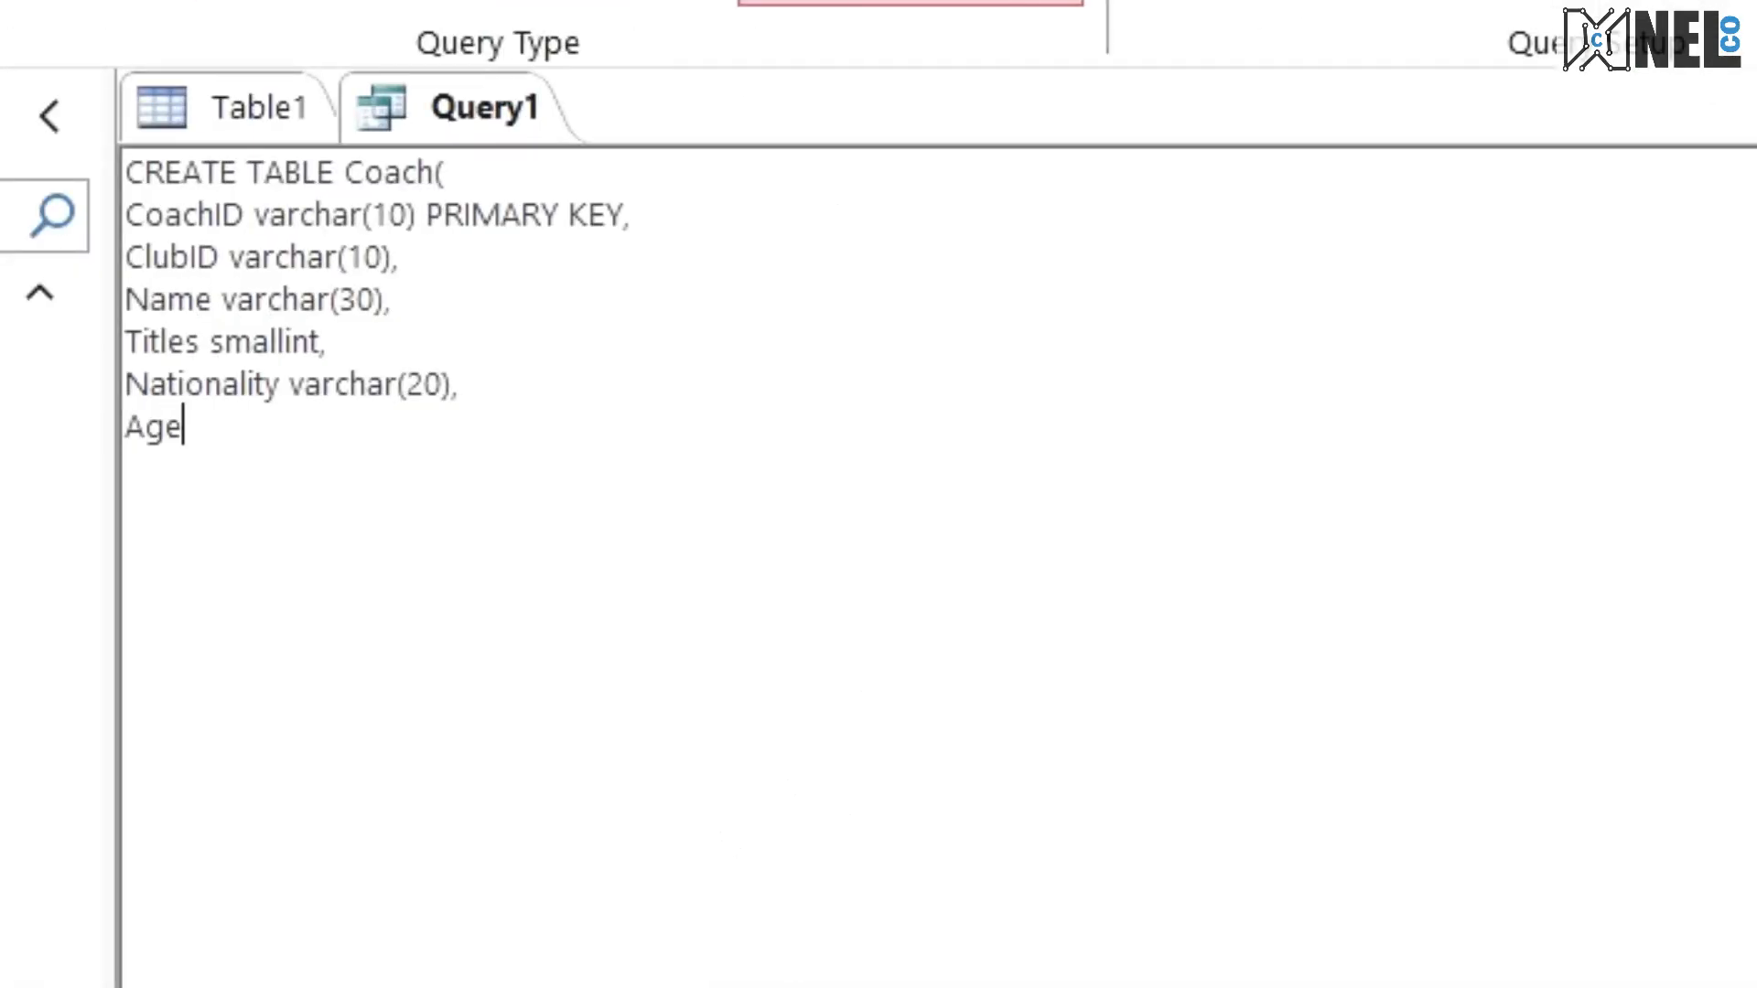
type("llint ")
type(");")
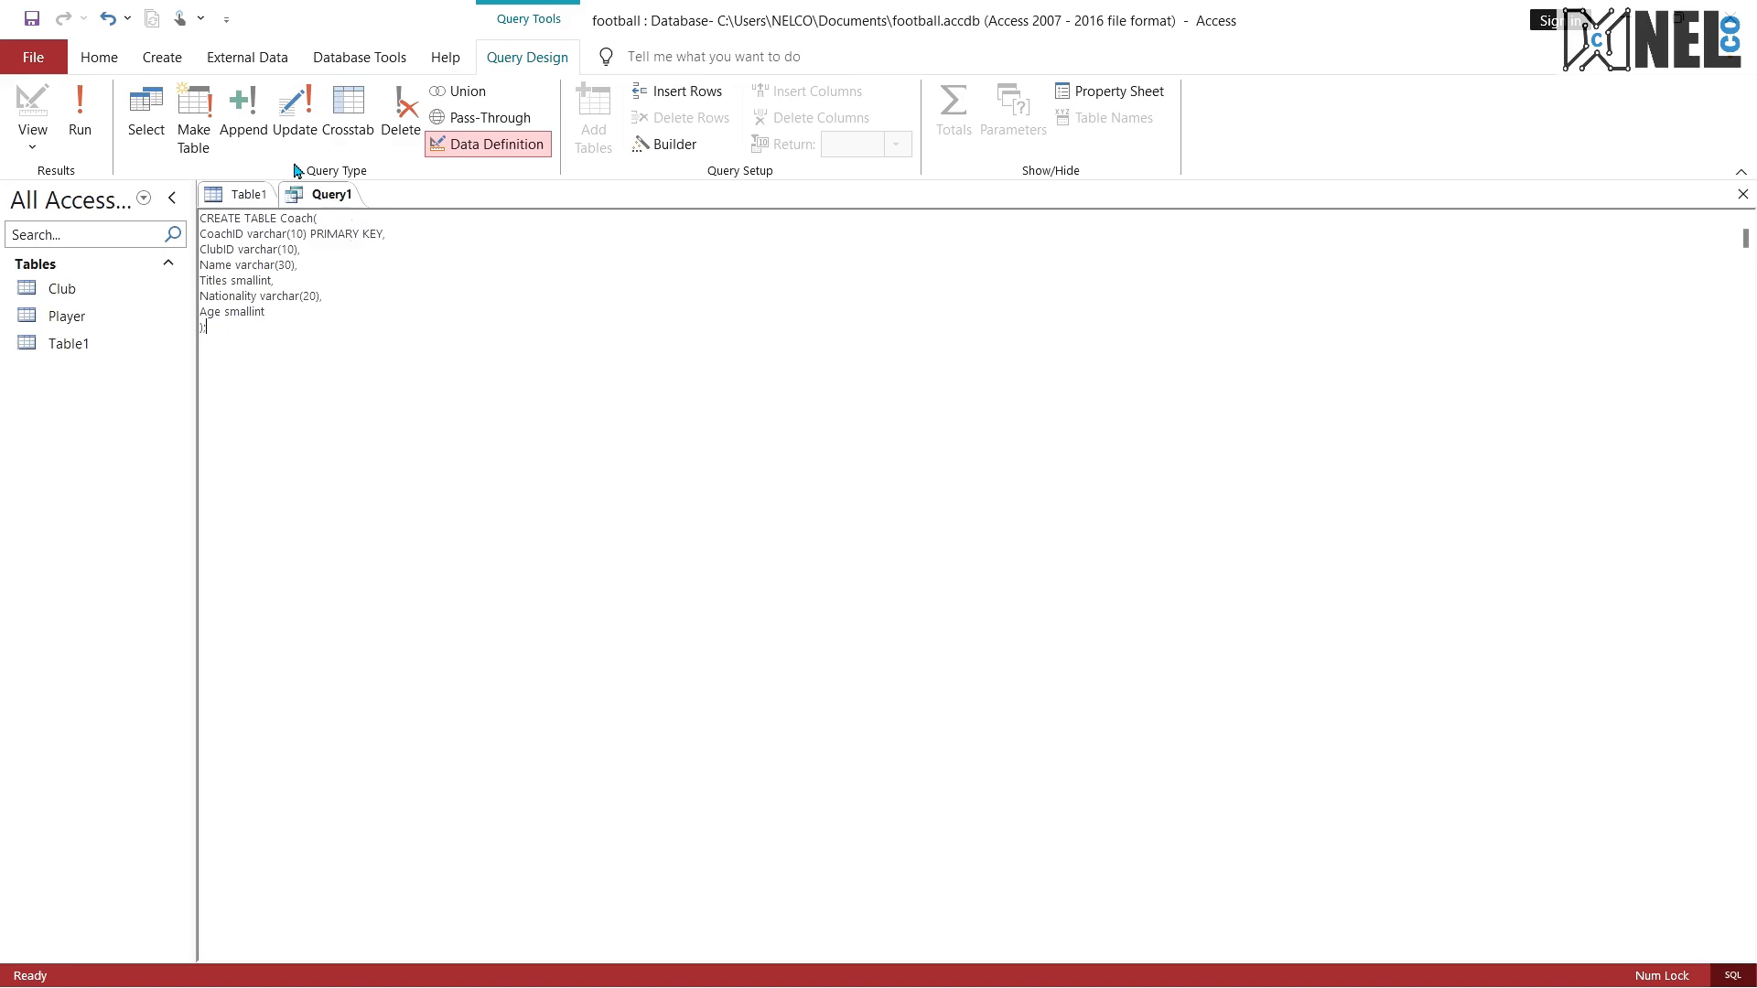
left_click(80, 121)
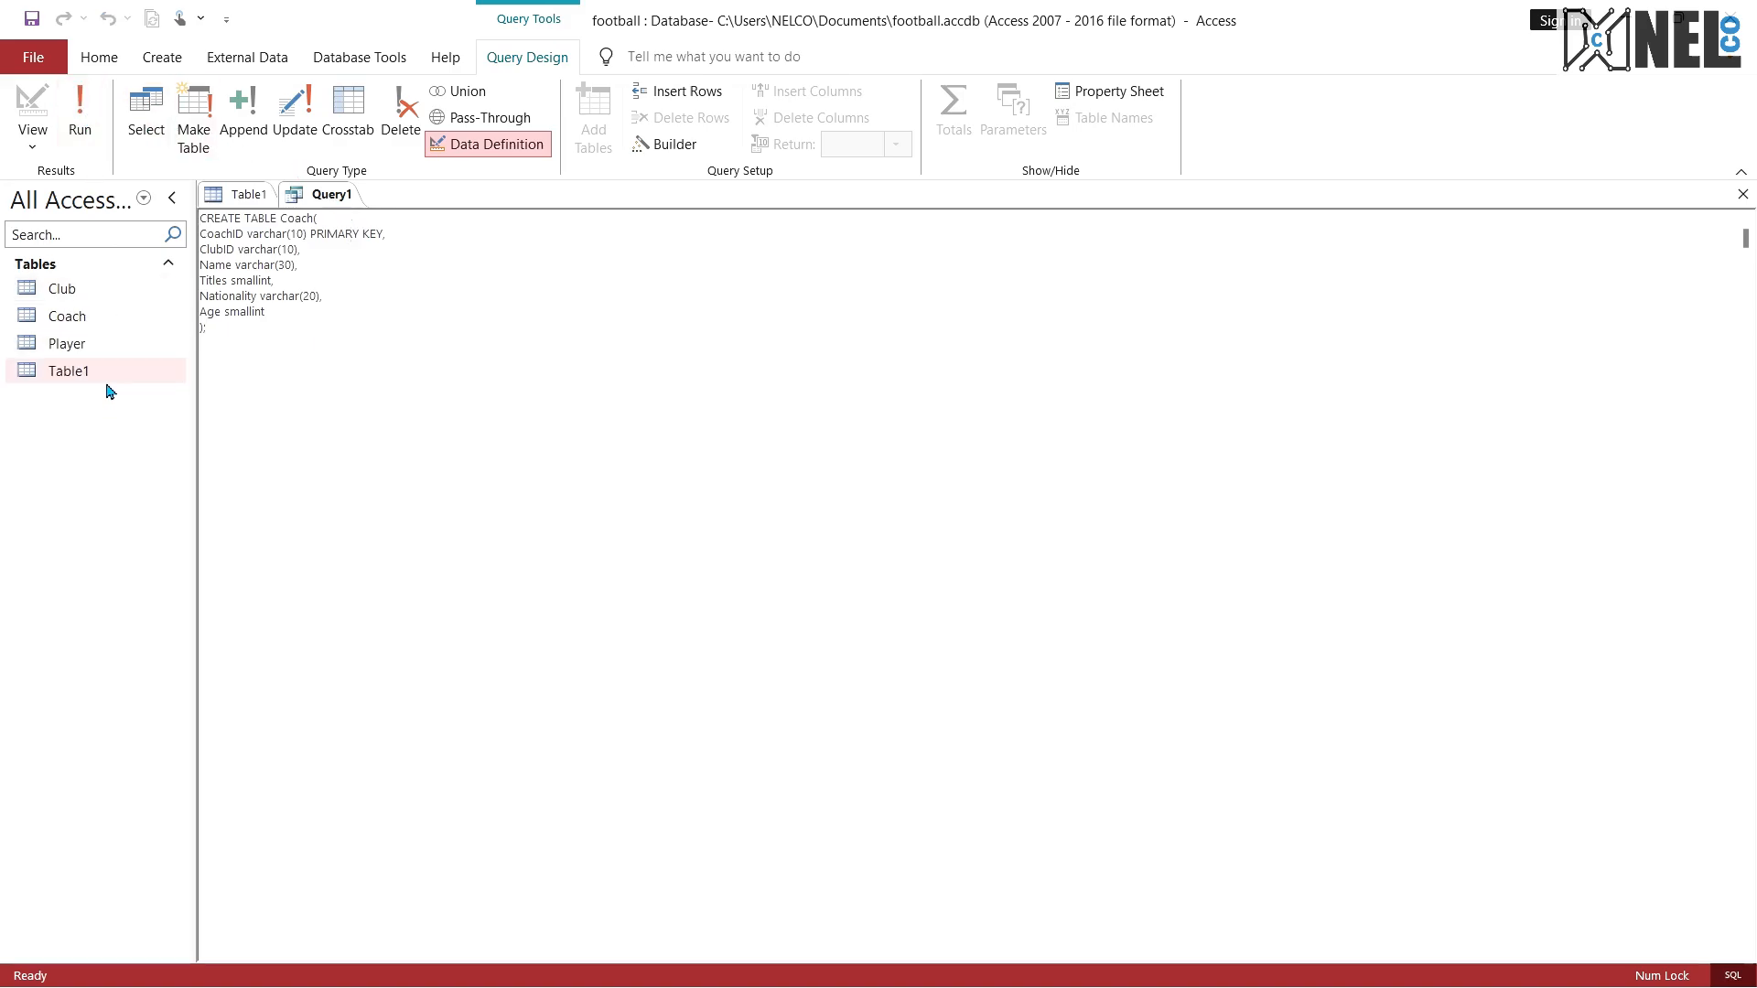
Step: Close the unused Table1 and clear the entire Coach statement from Query1
right_click(241, 194)
left_click(280, 246)
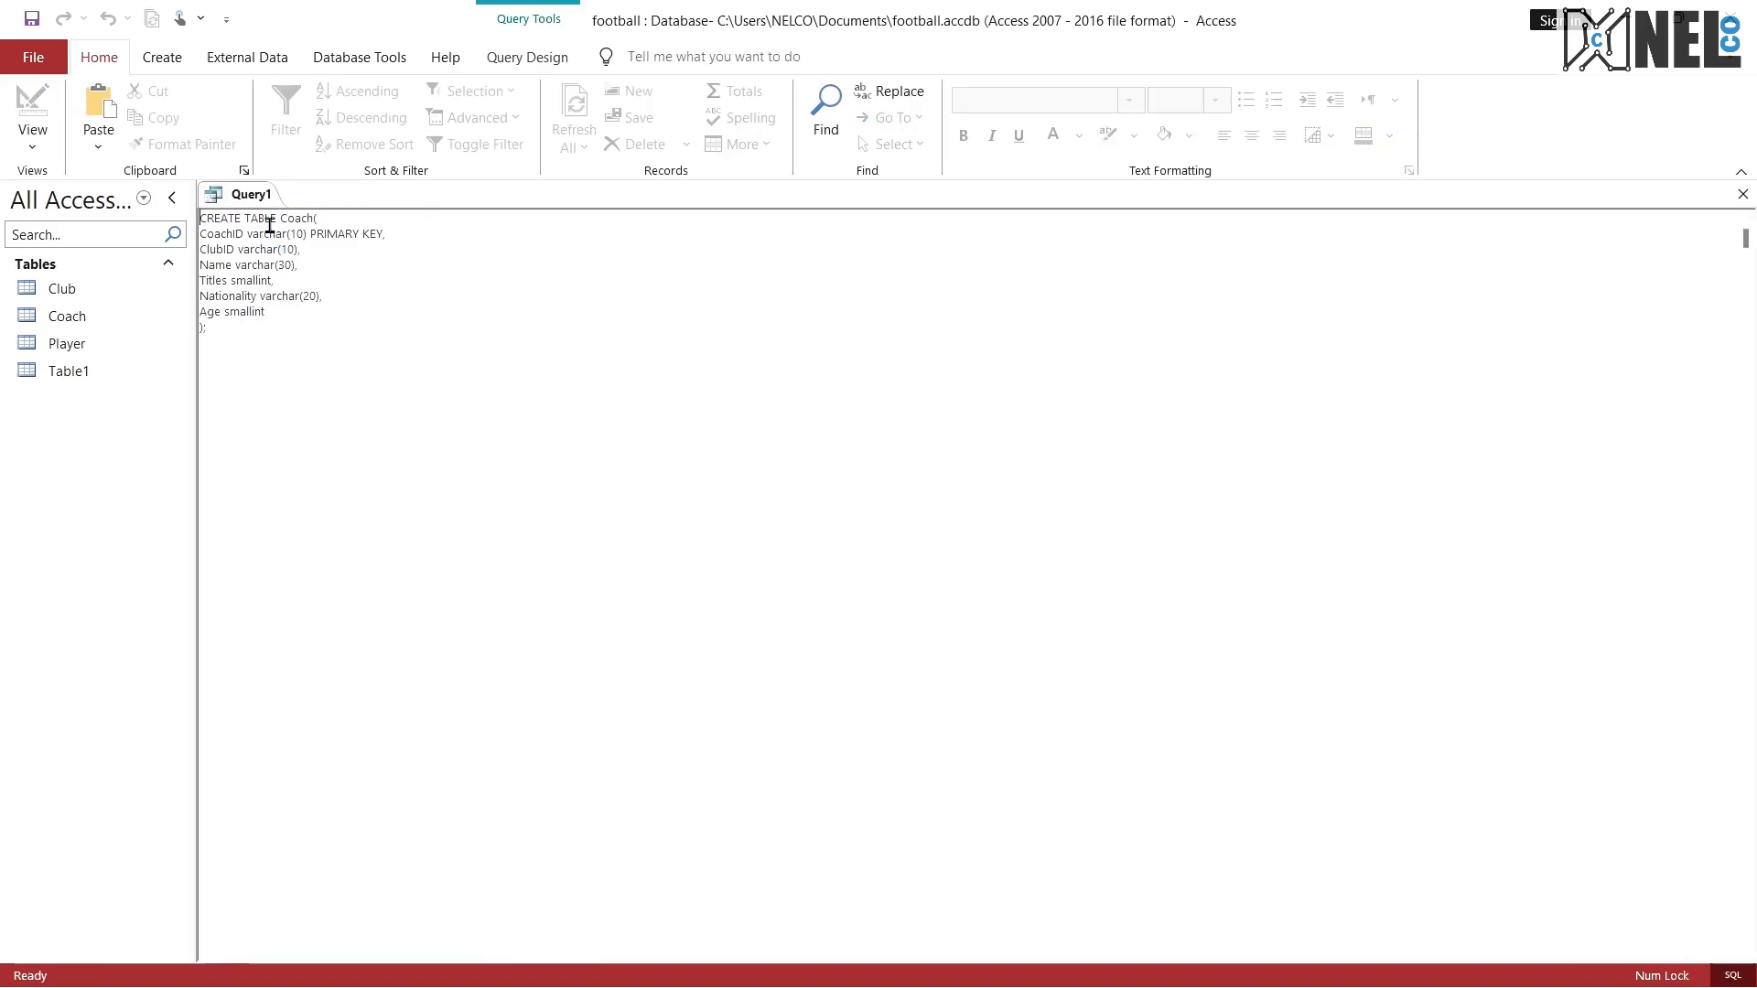
left_click_drag(252, 336, 183, 221)
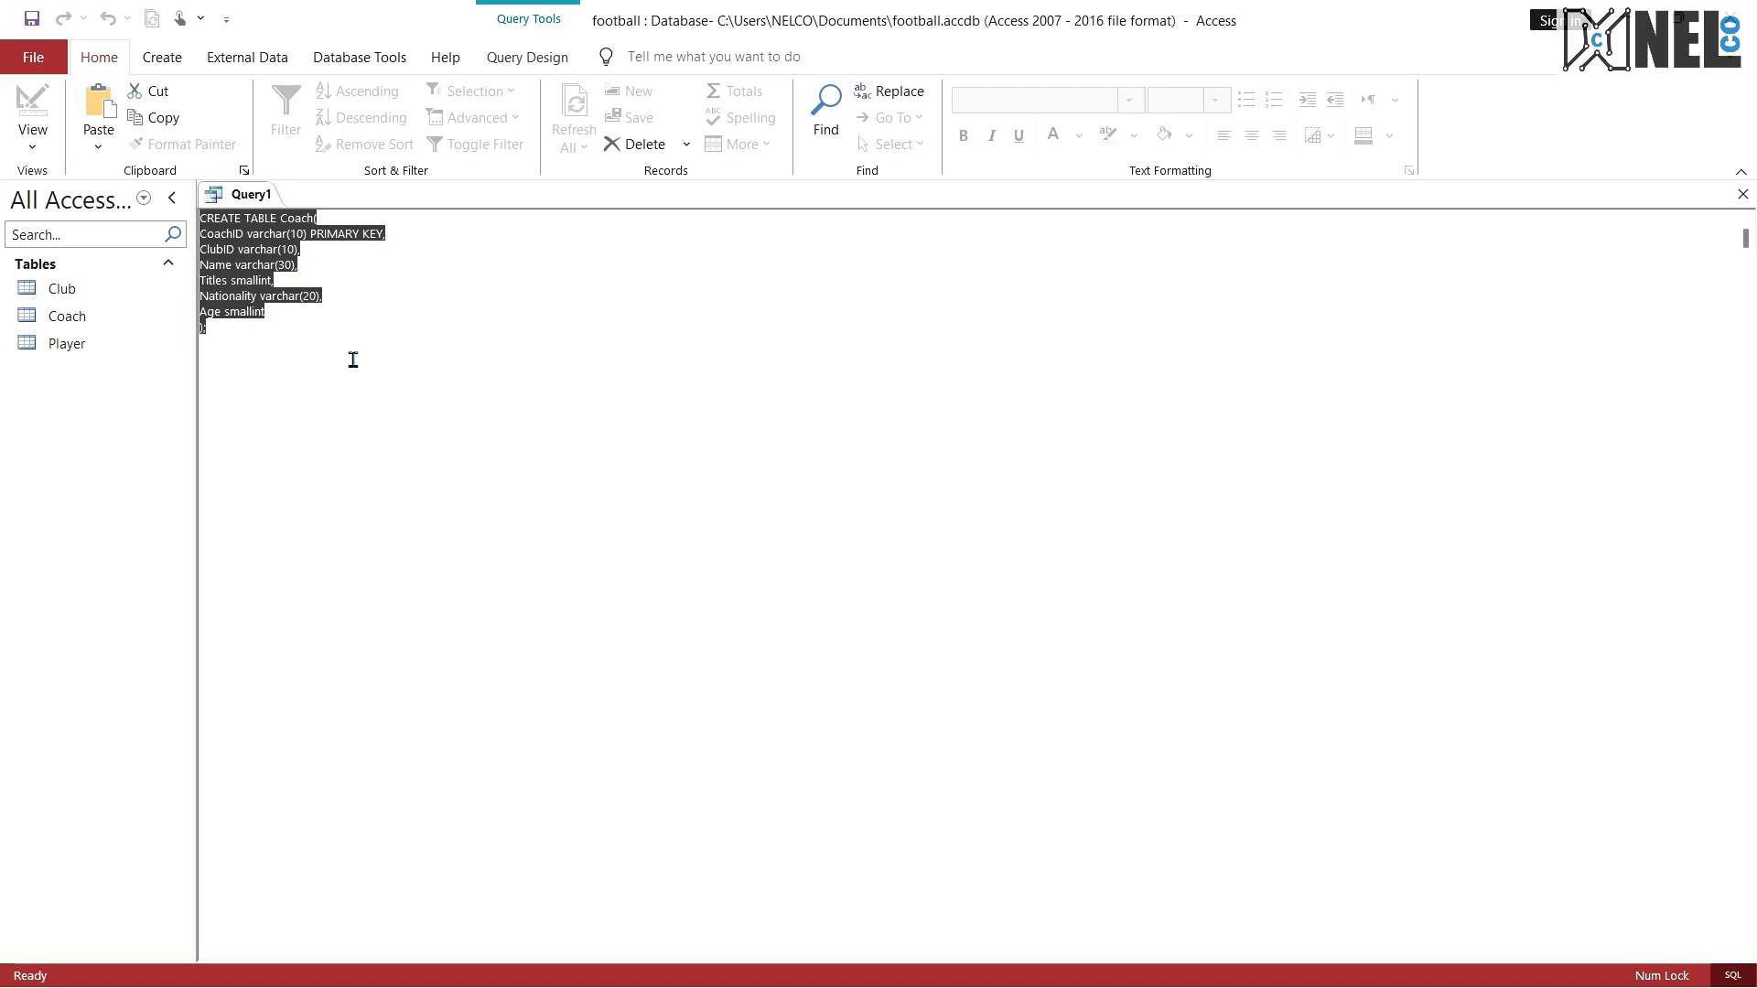
key("Delete")
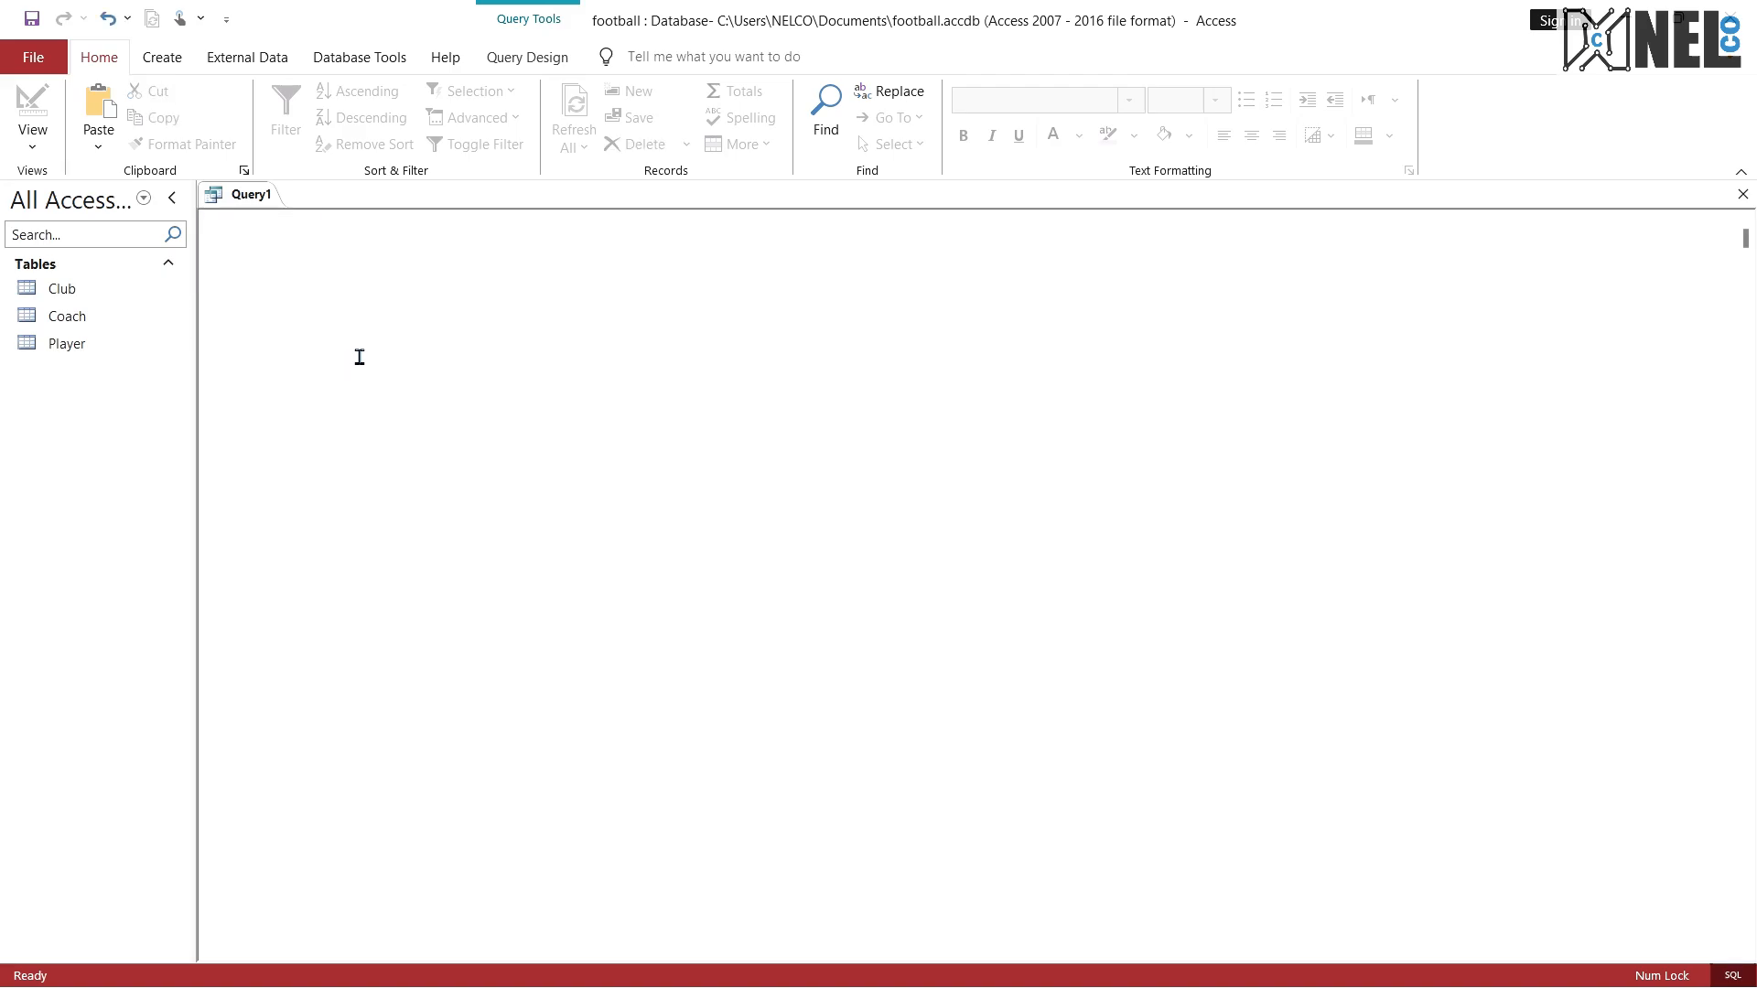
Step: Open the Club, Coach and Player tables in Datasheet View
left_click(63, 290)
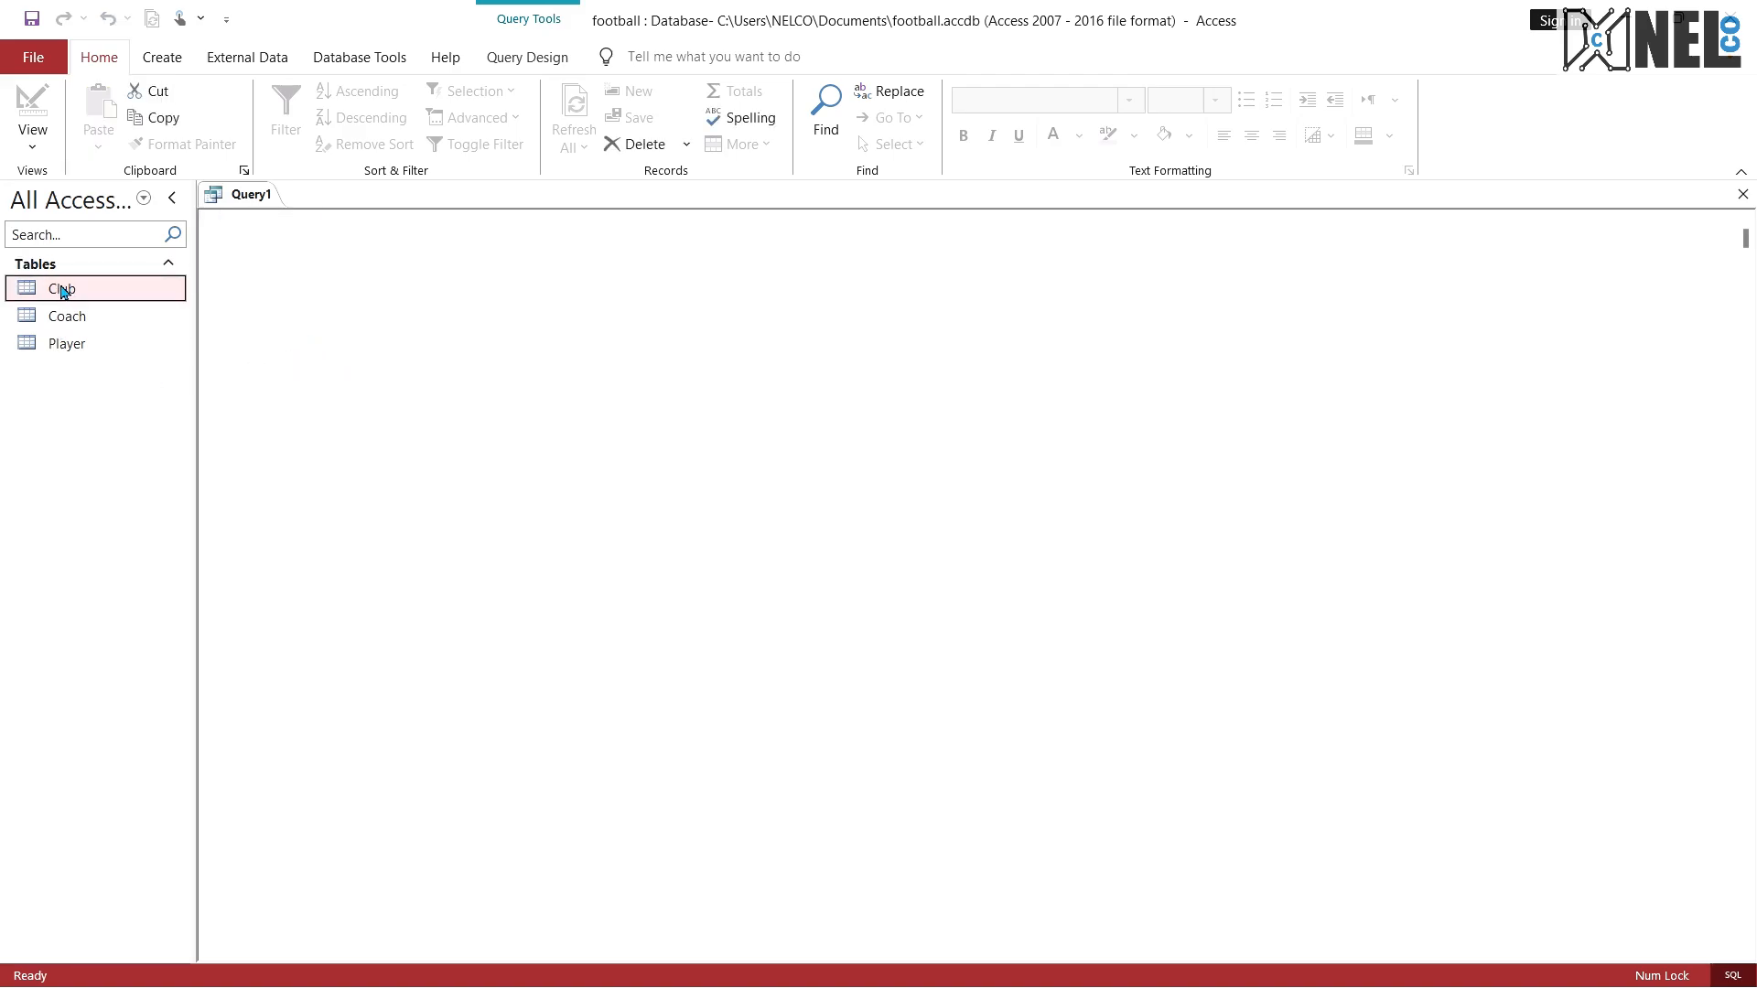
double_click(62, 290)
double_click(68, 317)
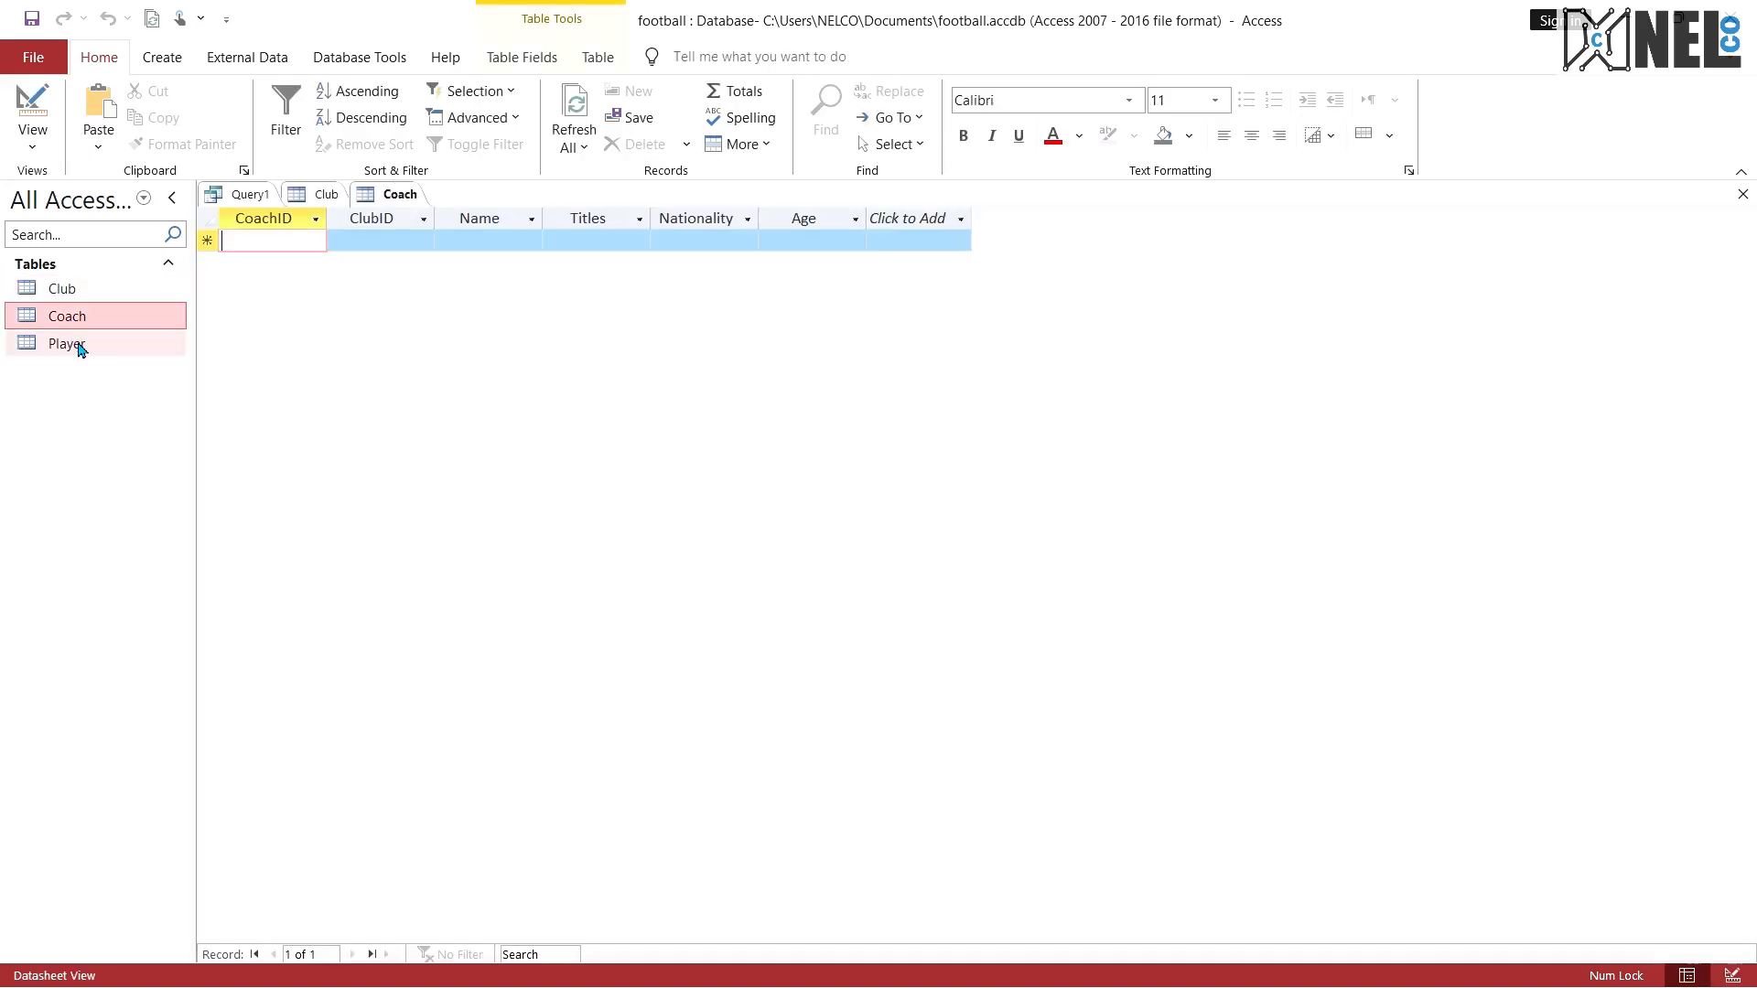
double_click(79, 346)
Step: Close Query1 without saving the changes to its design
right_click(236, 198)
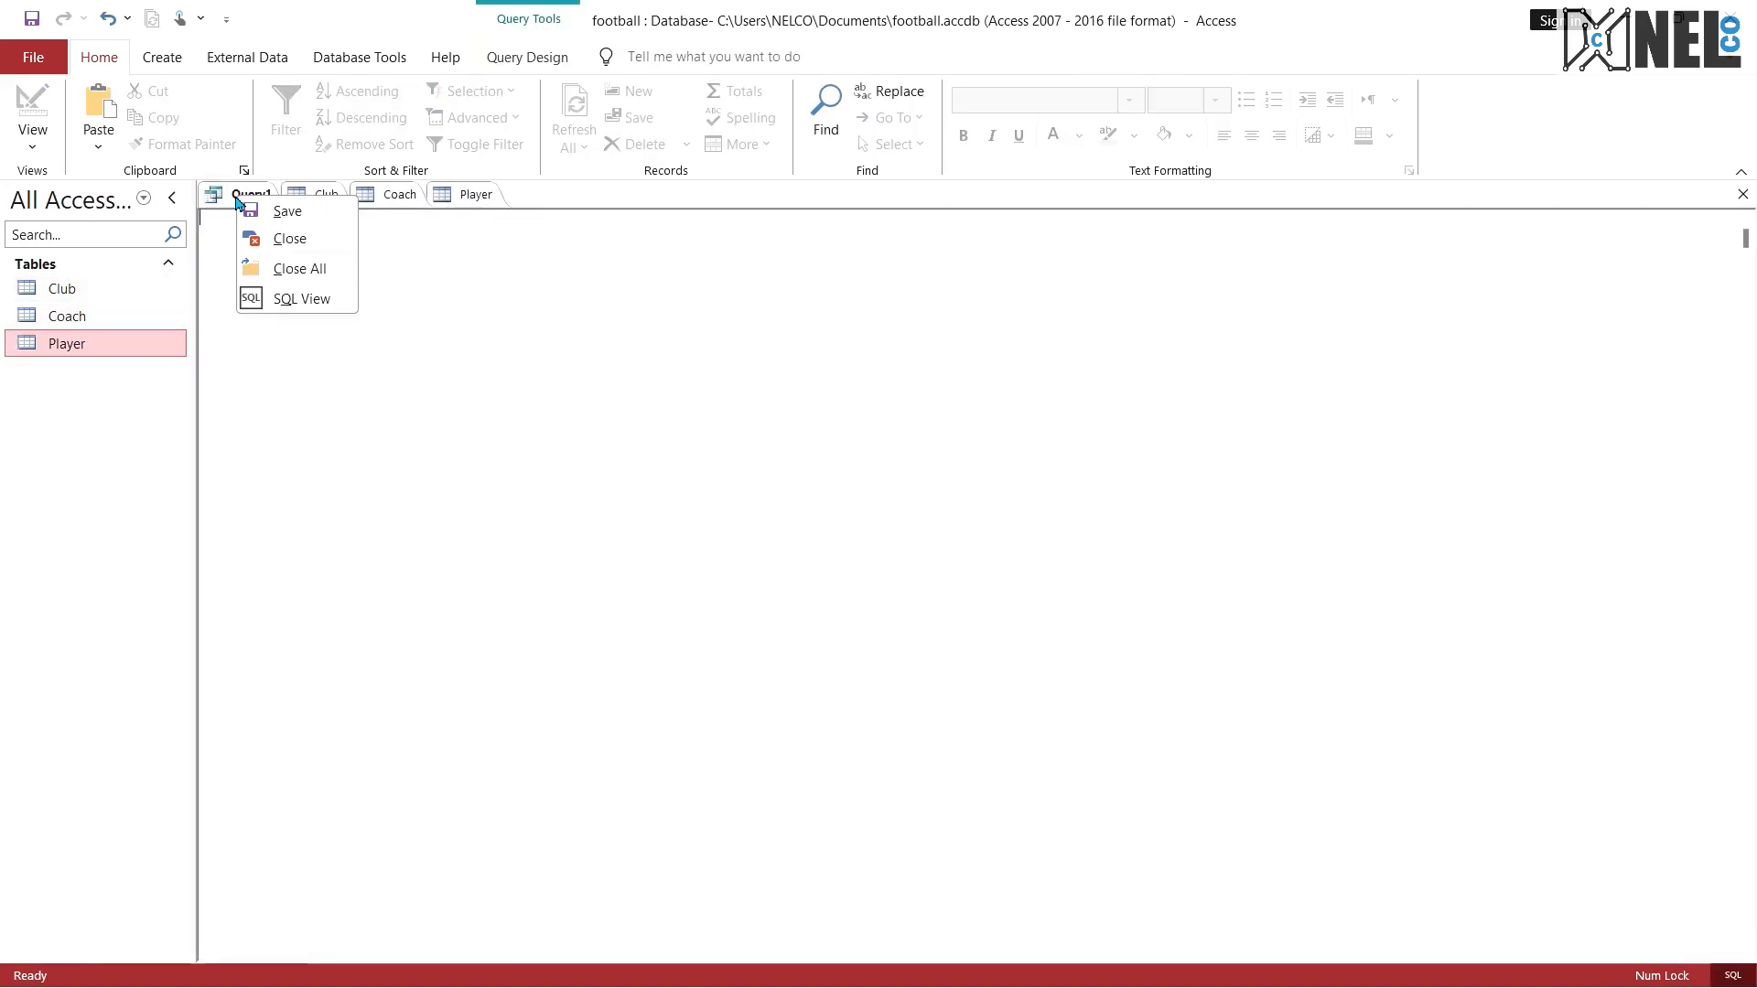
left_click(263, 238)
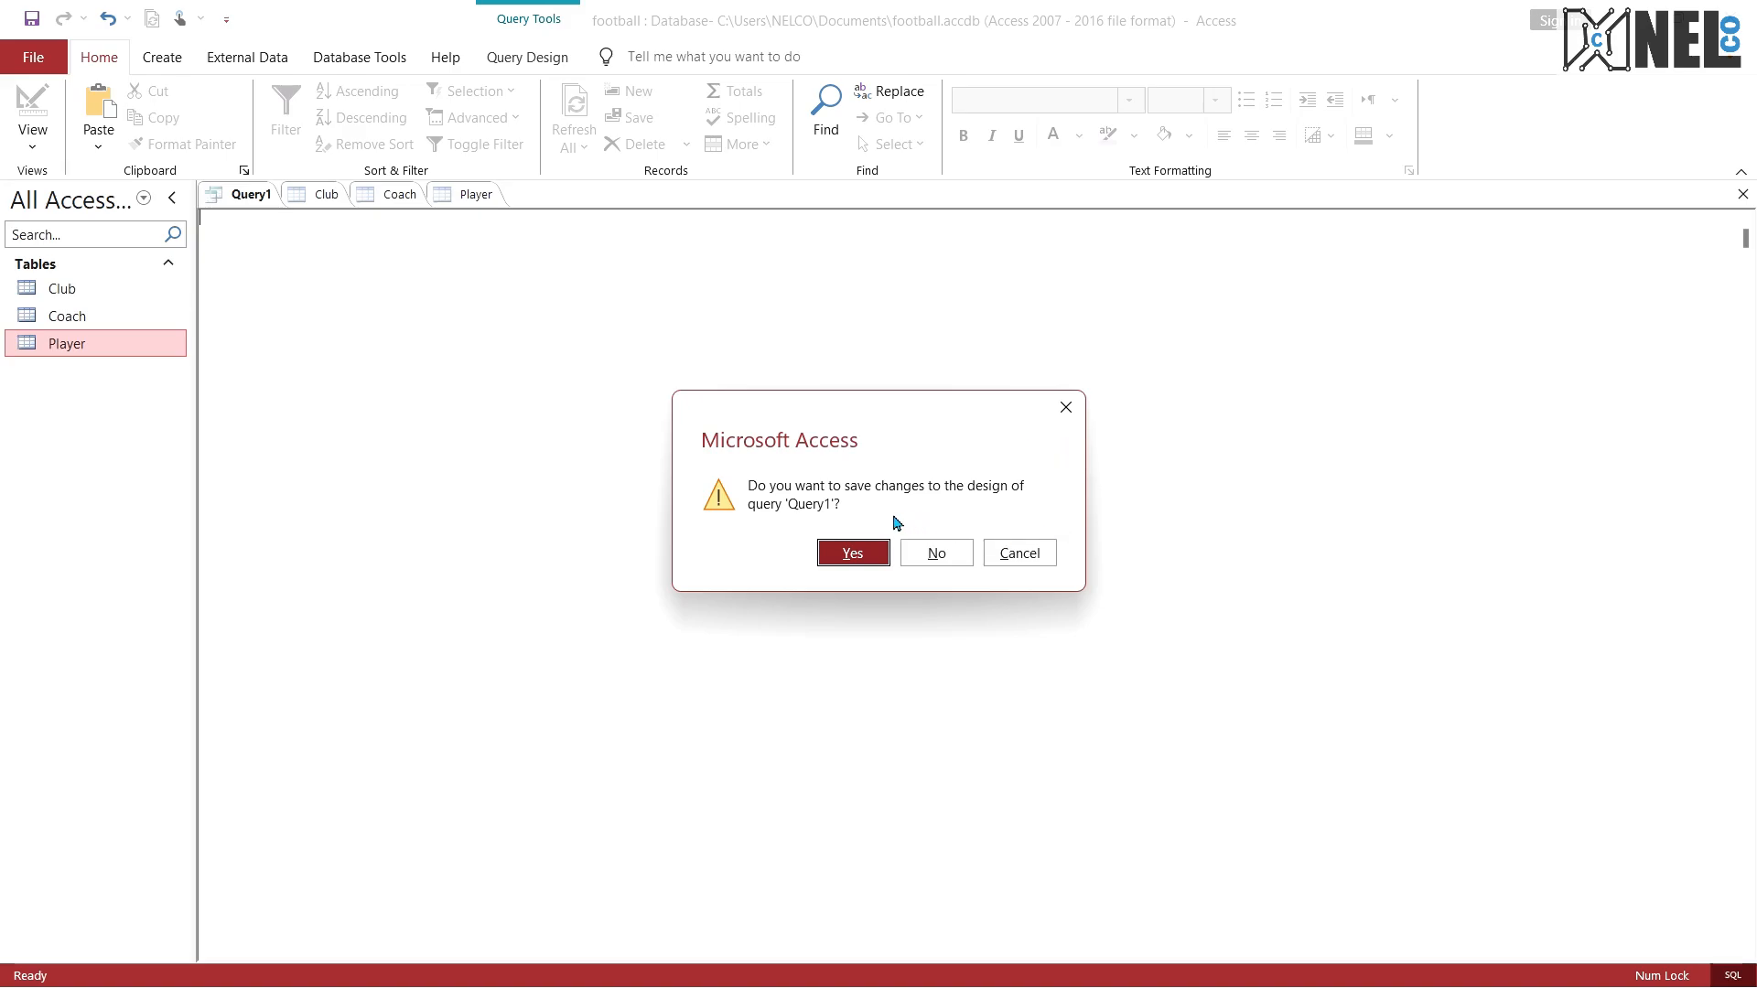
left_click(935, 553)
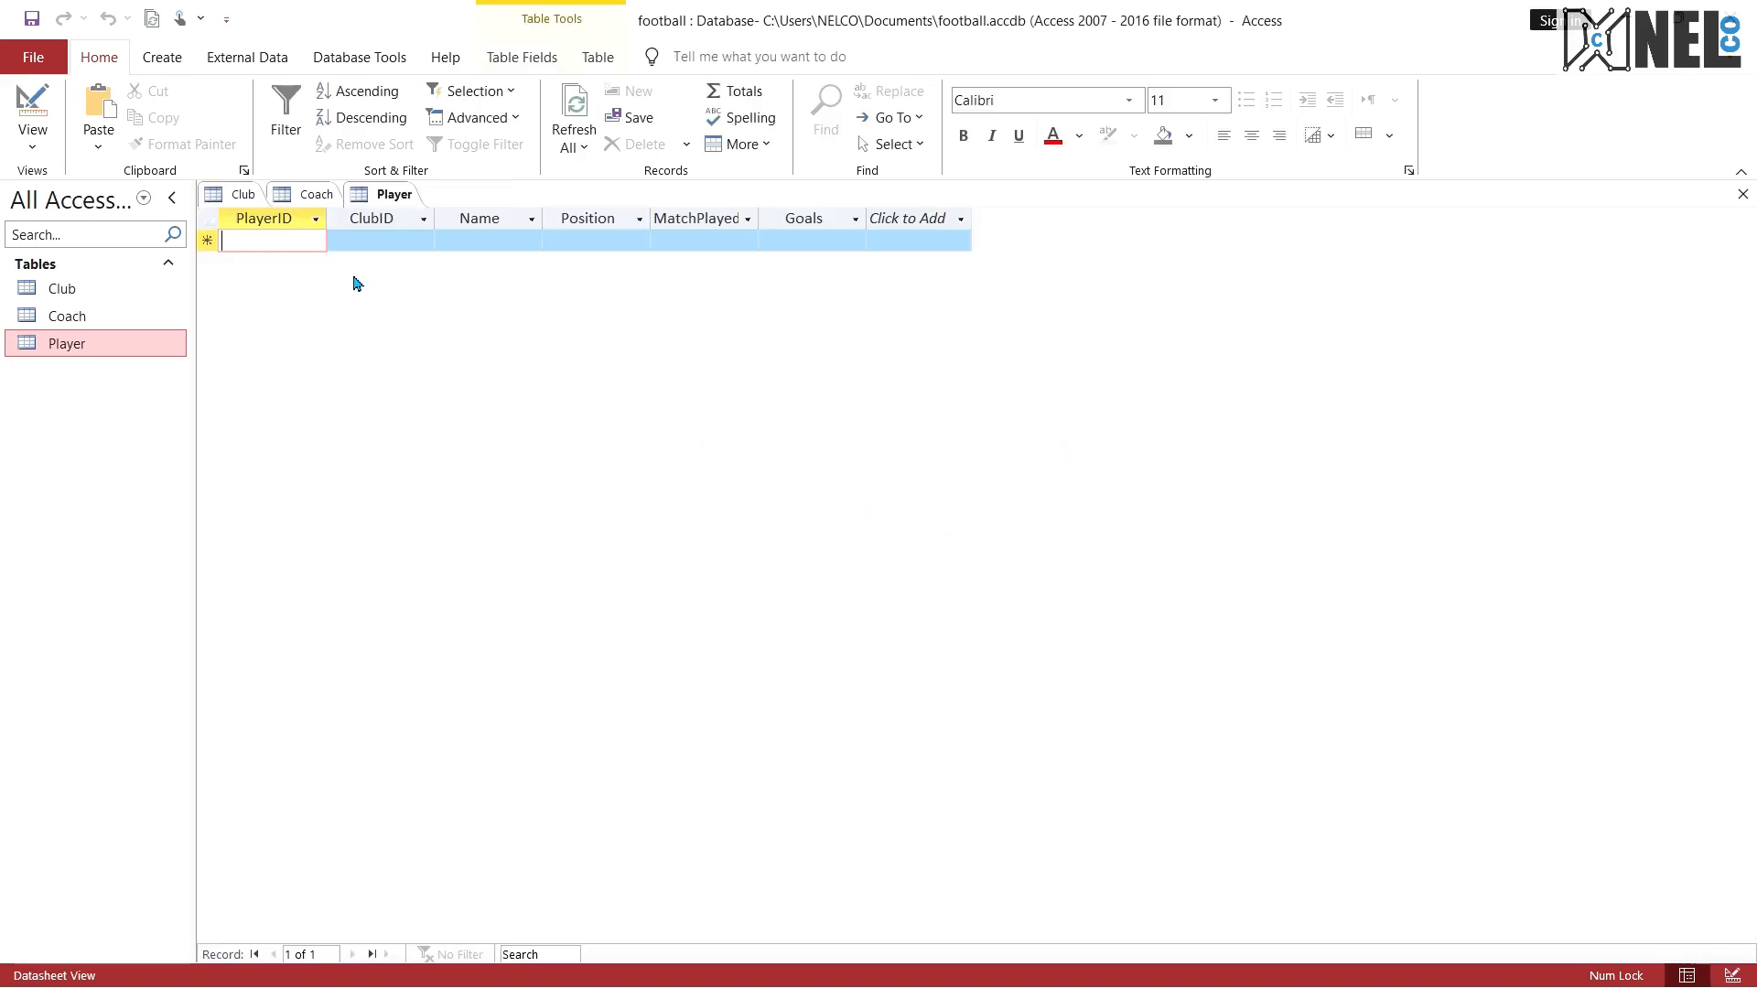
Step: Review the columns of the open Club, Coach and Player tables one after another
left_click(239, 194)
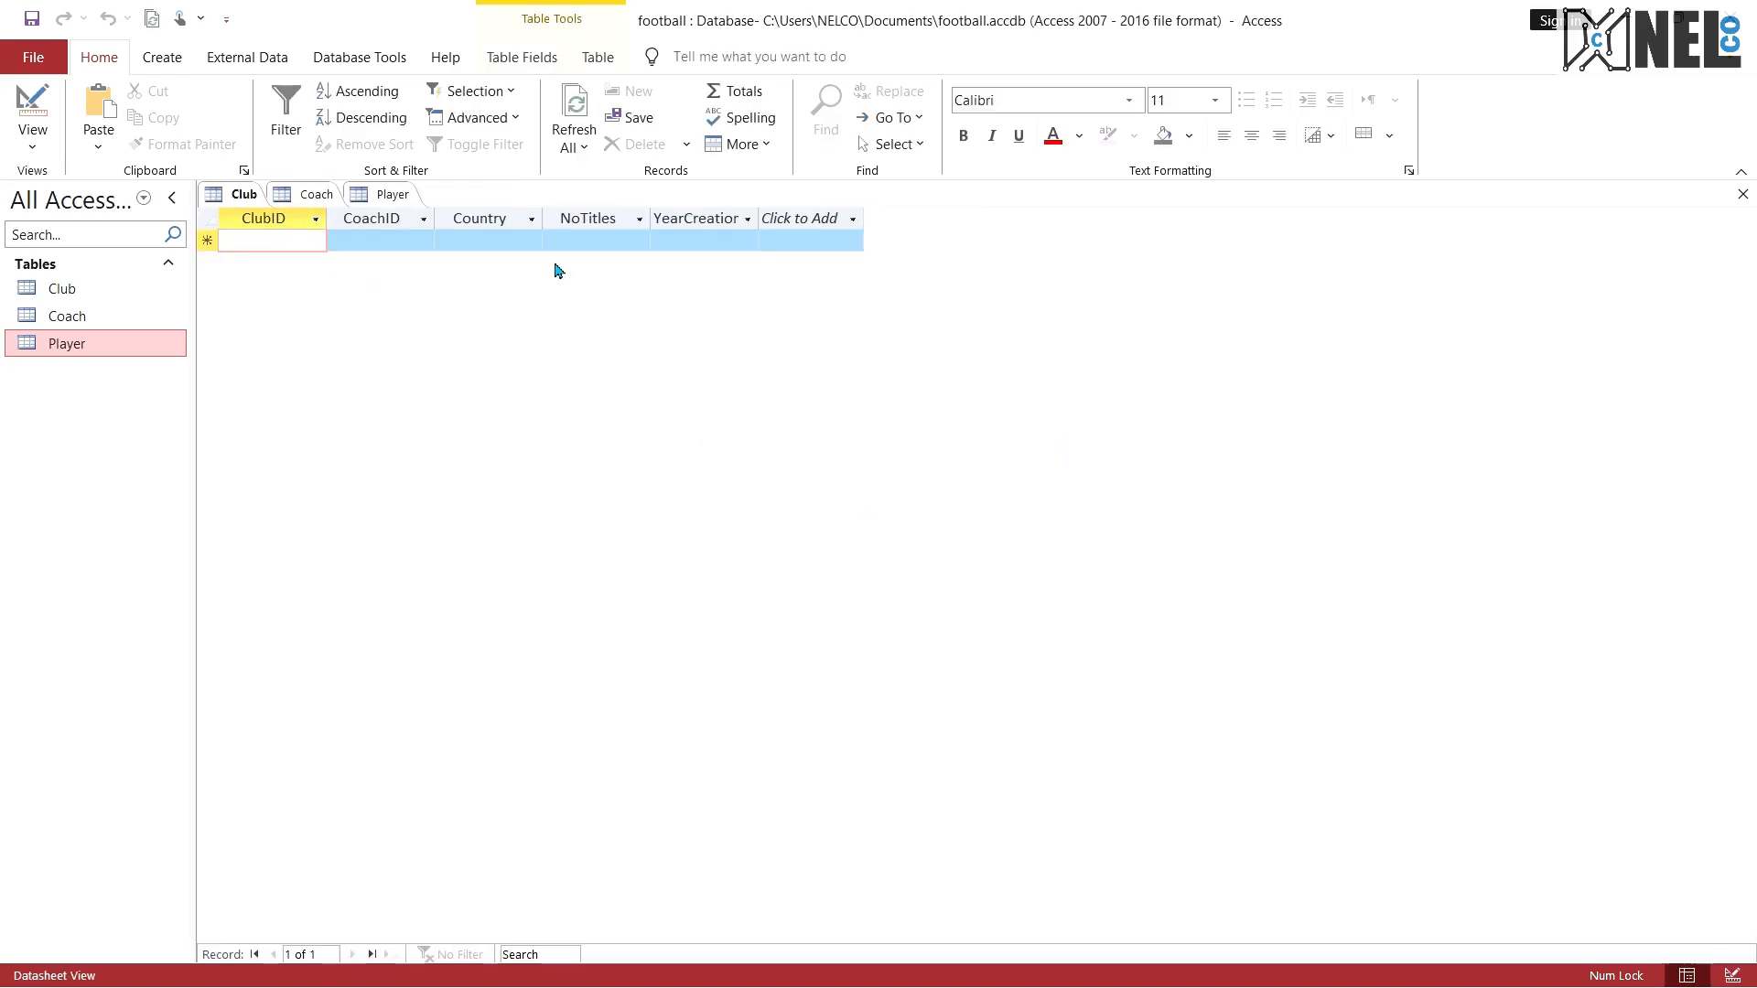
left_click(314, 195)
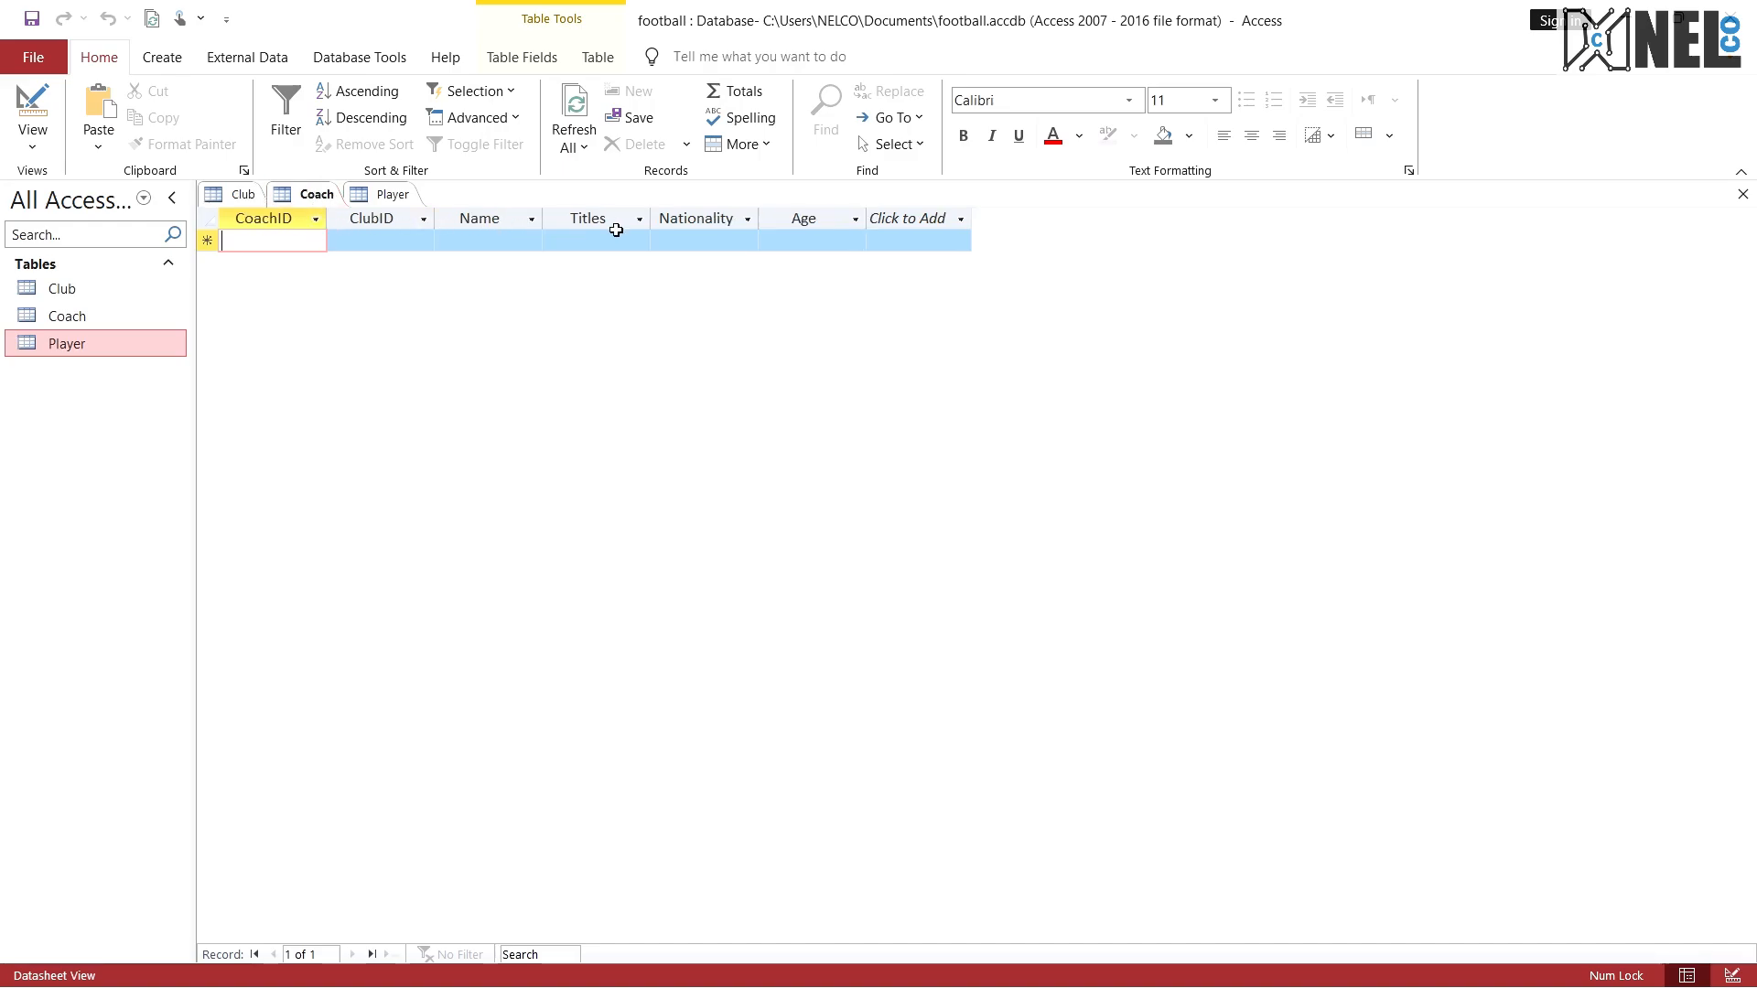
left_click(380, 194)
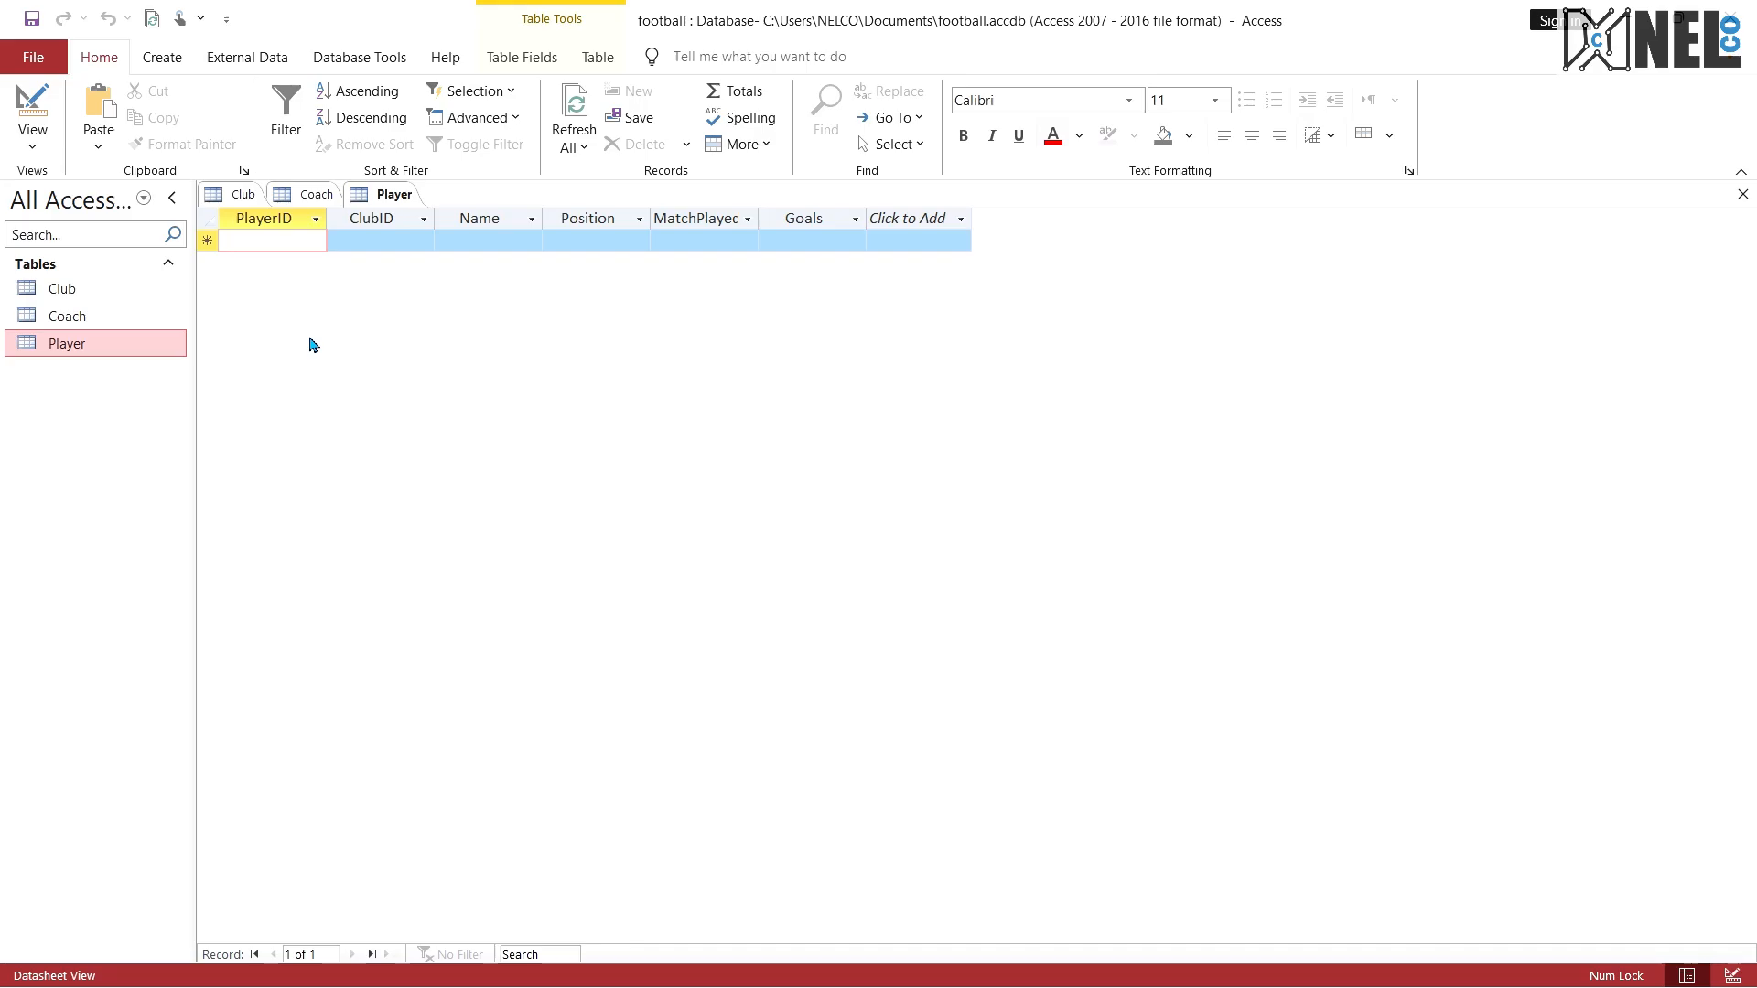
Step: Read question 2 on the entity-relationship diagram in the exam PDF and revisit the Player, Club and Coach table definitions
key("ctrl+super+Right")
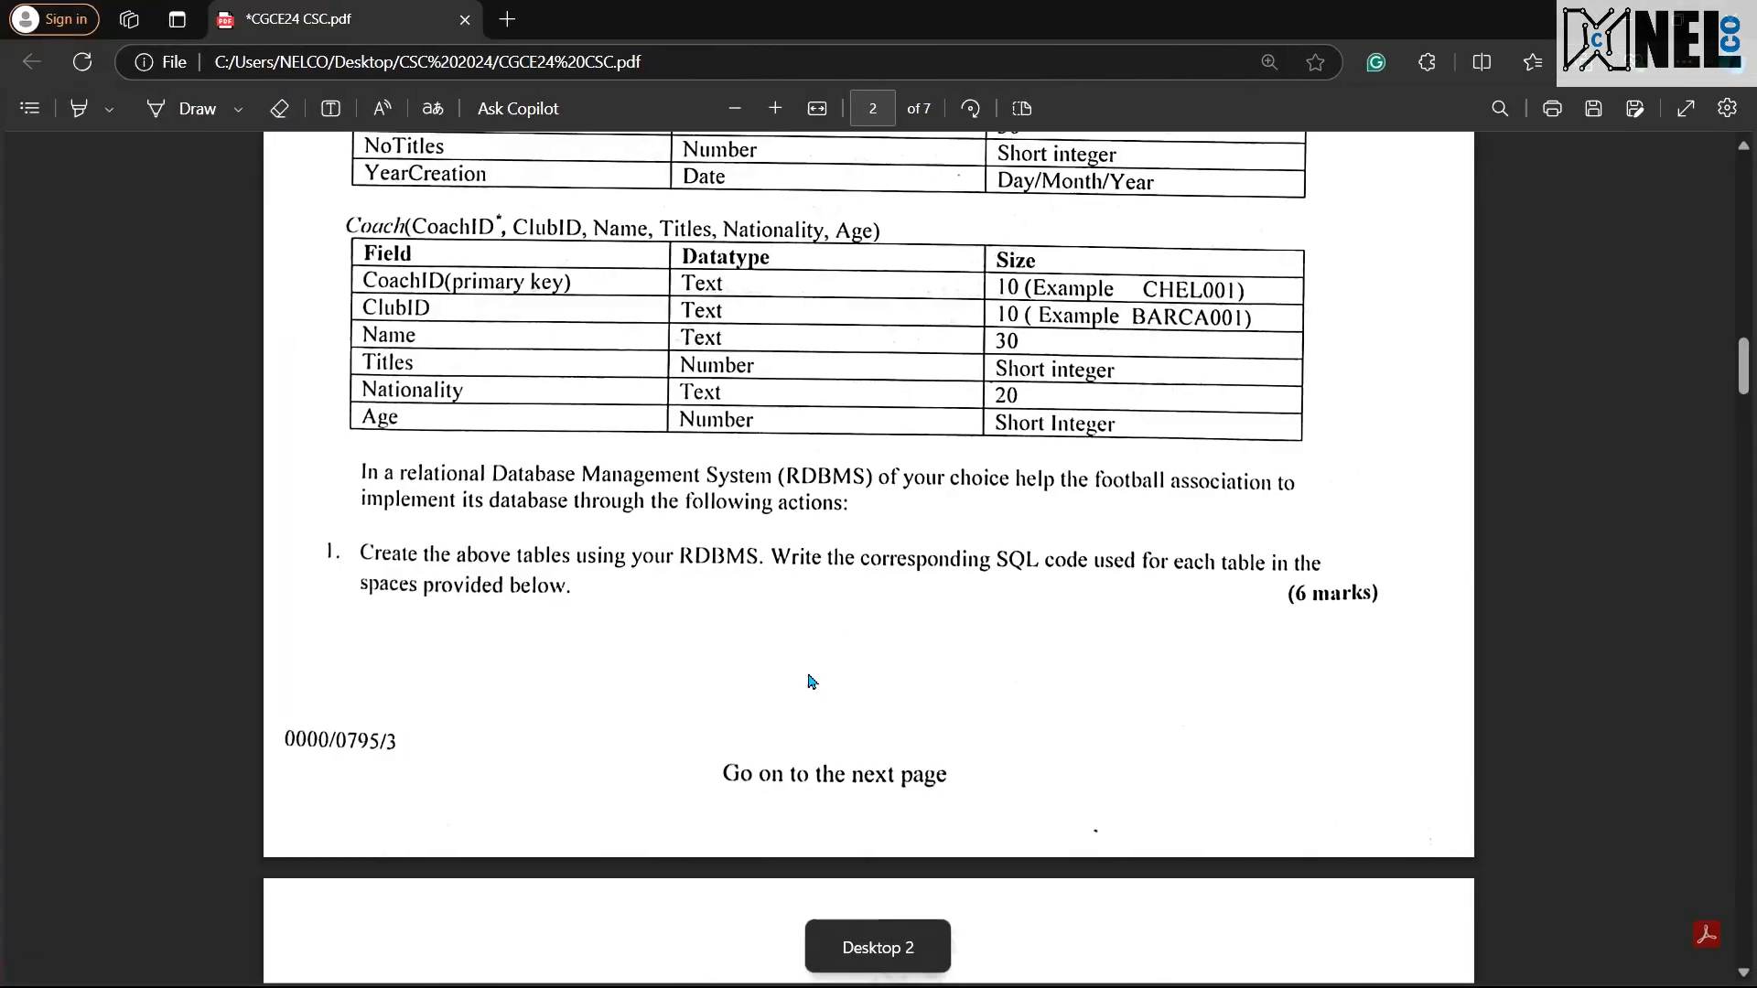
scroll(801, 682, "down", 10)
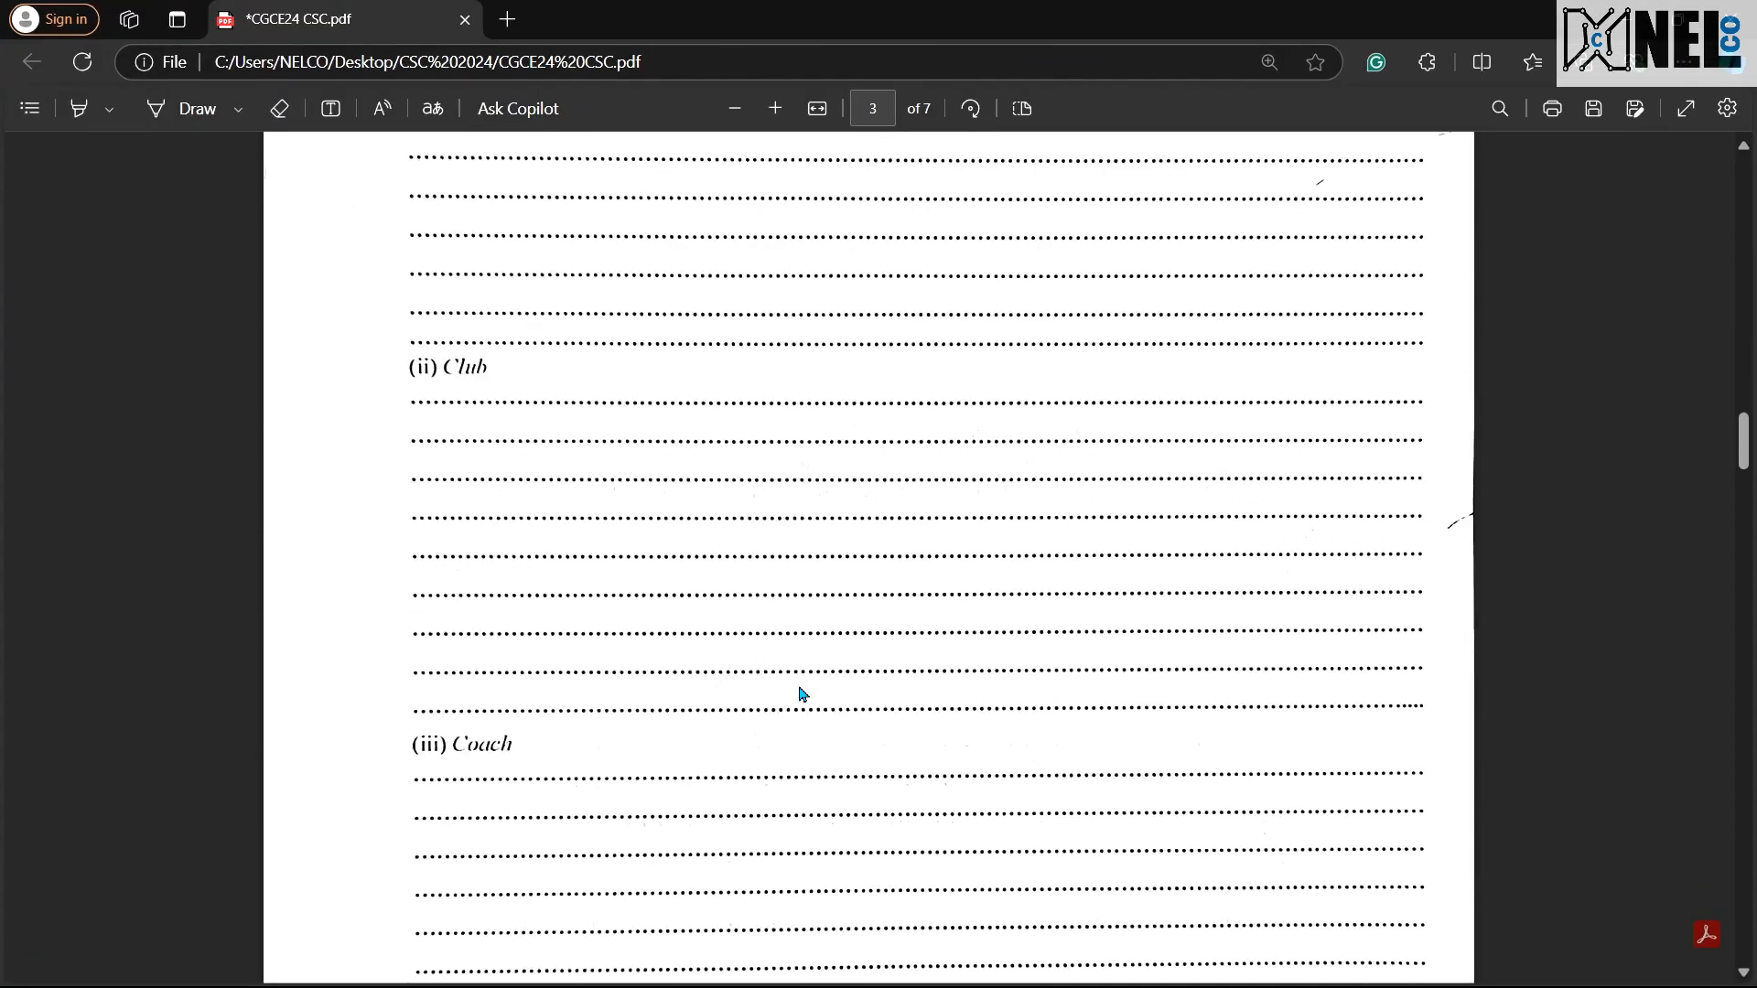
scroll(802, 688, "down", 10)
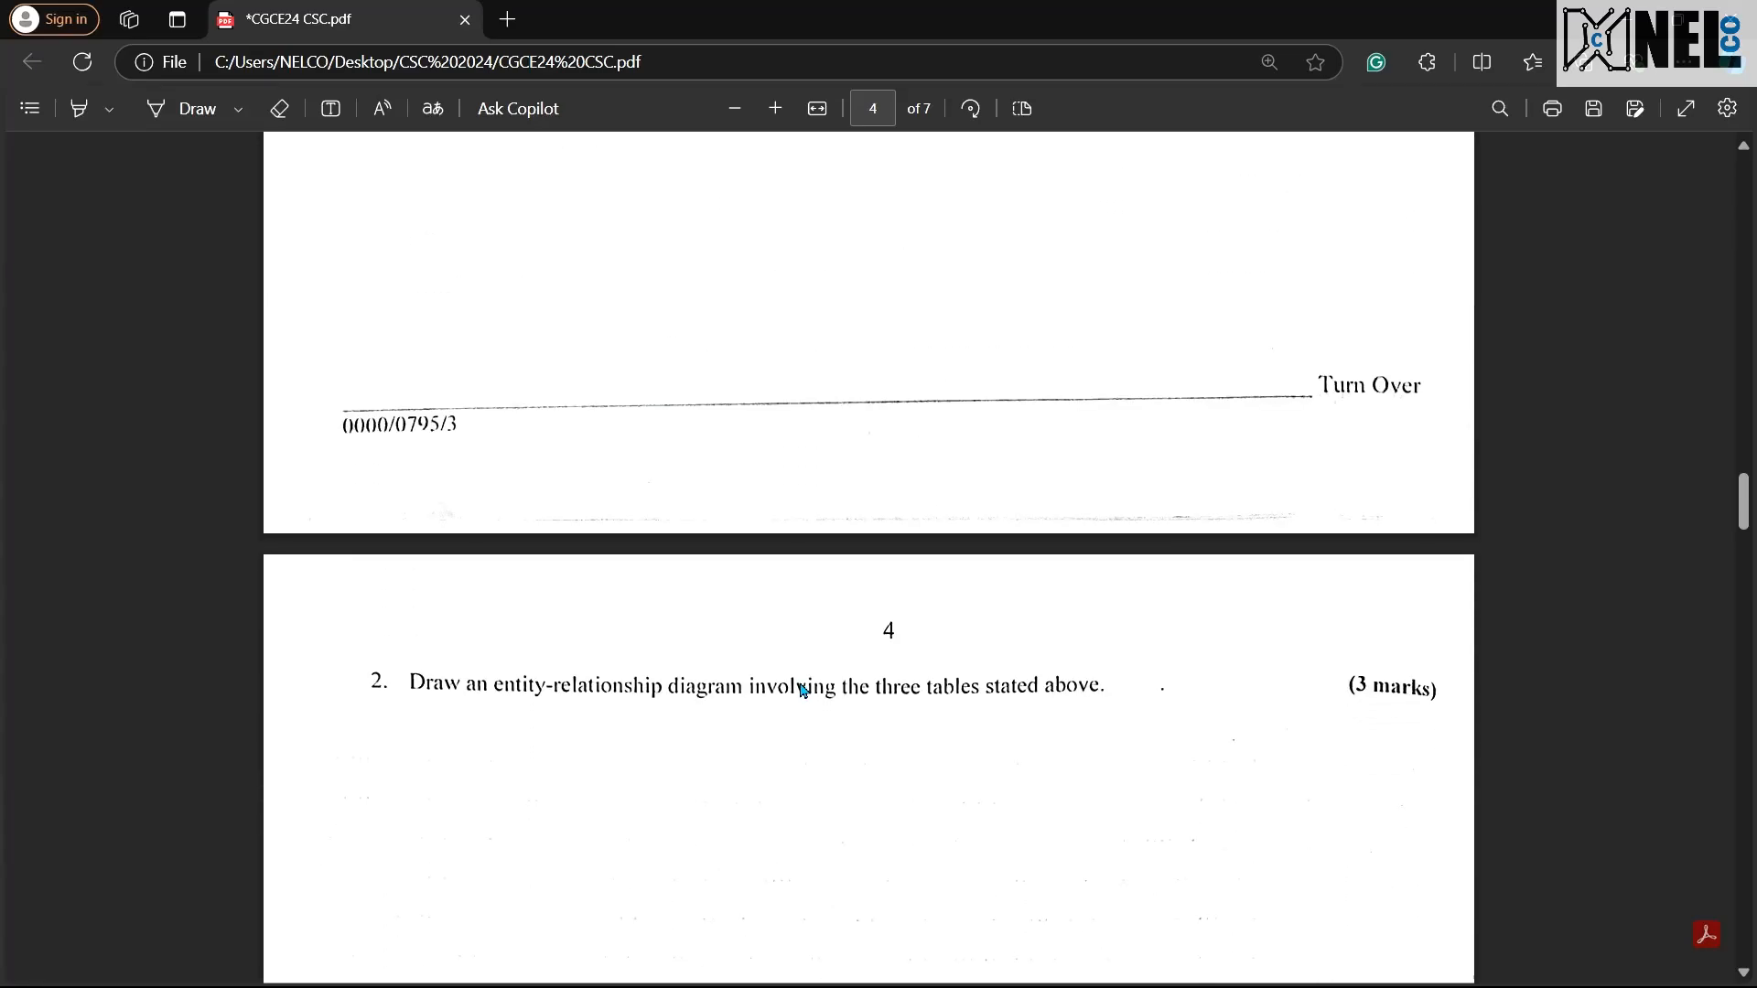
scroll(802, 688, "down", 2)
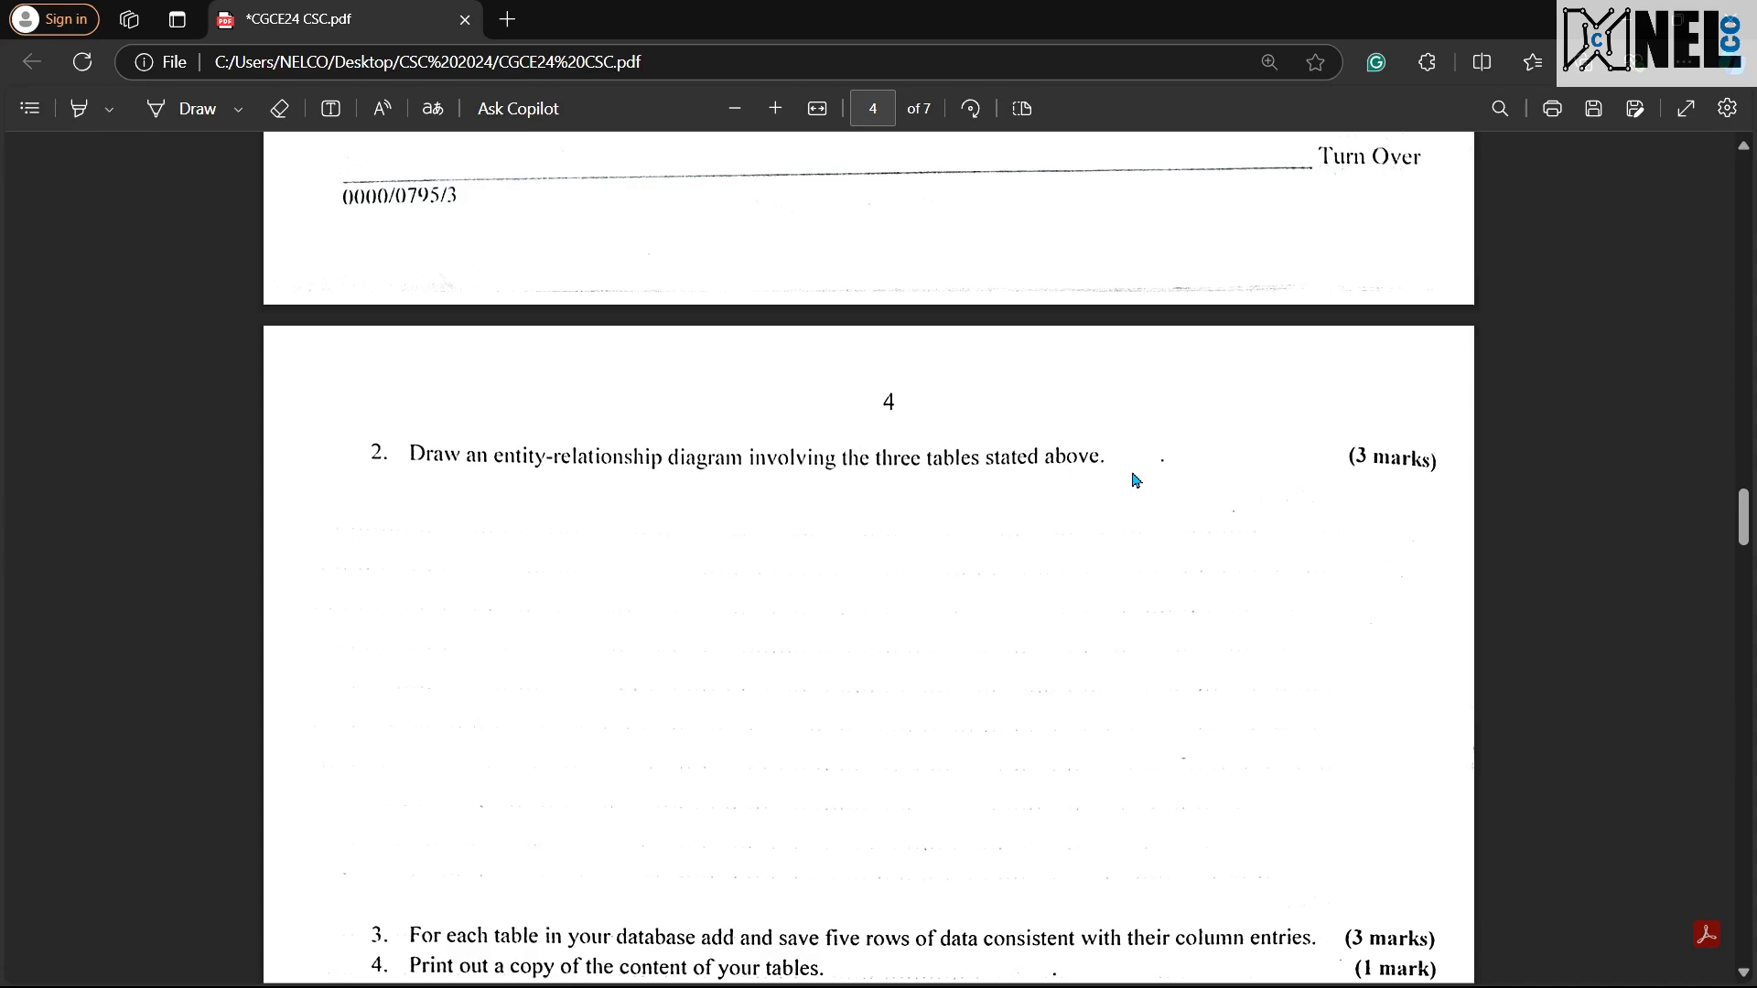
scroll(1114, 560, "up", 15)
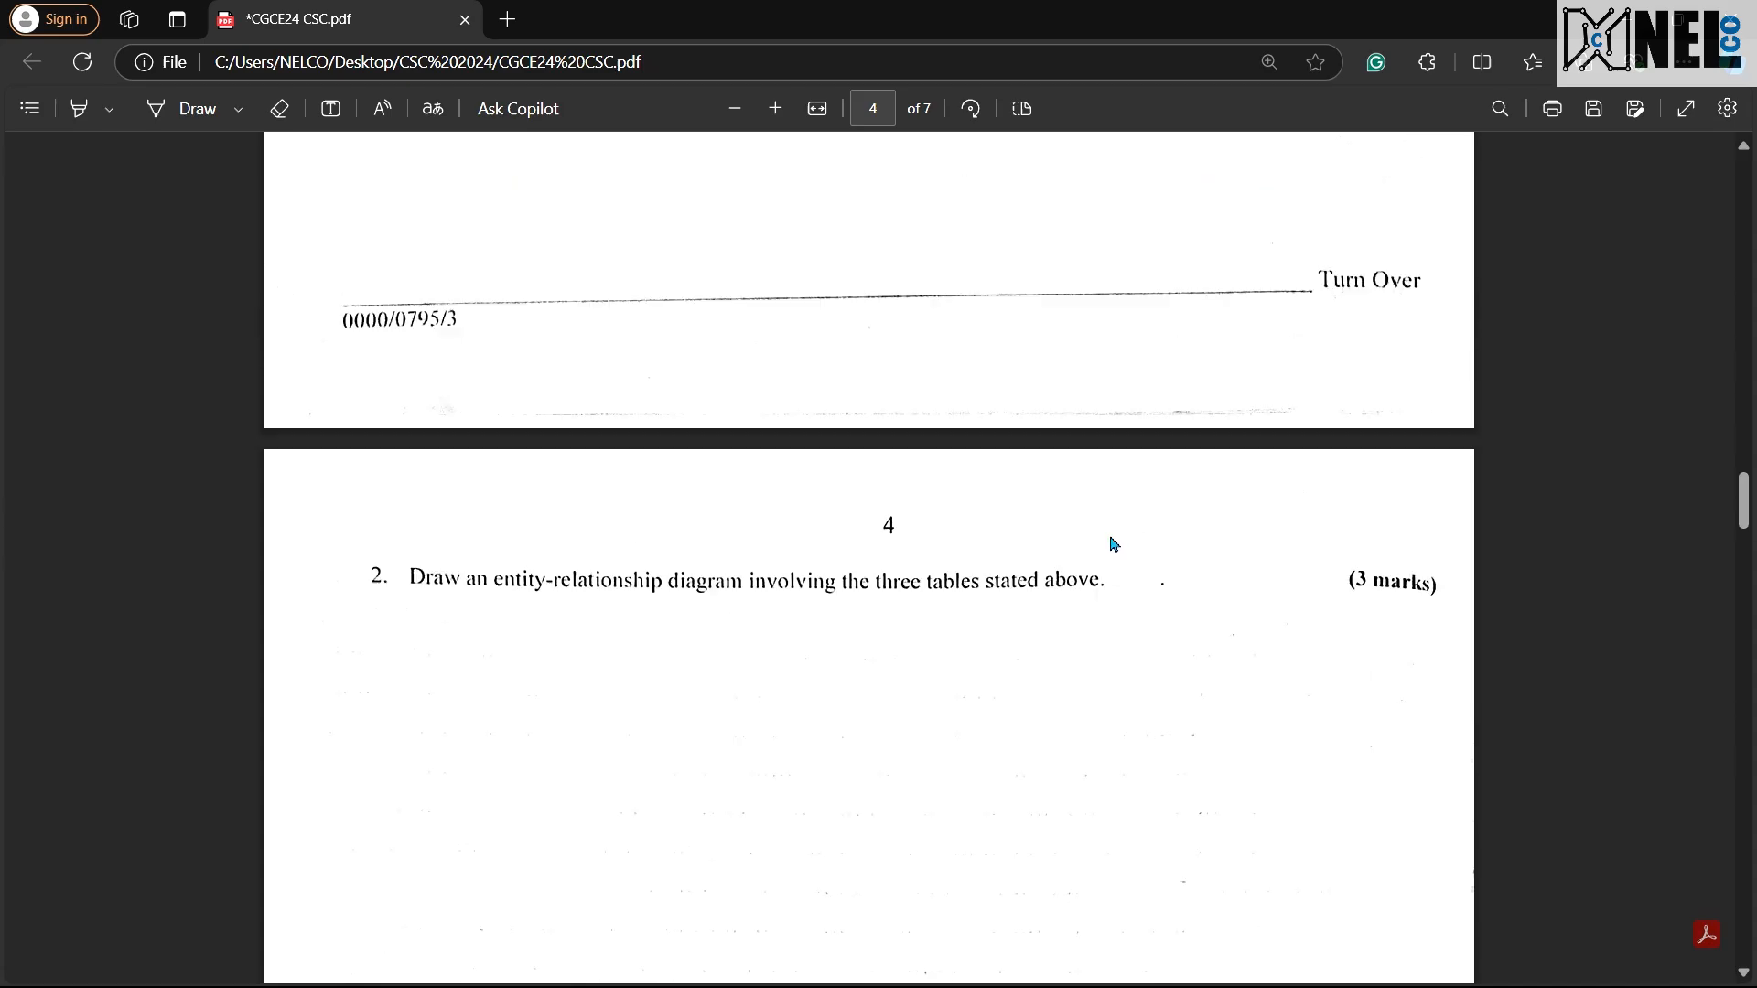
scroll(1116, 543, "up", 10)
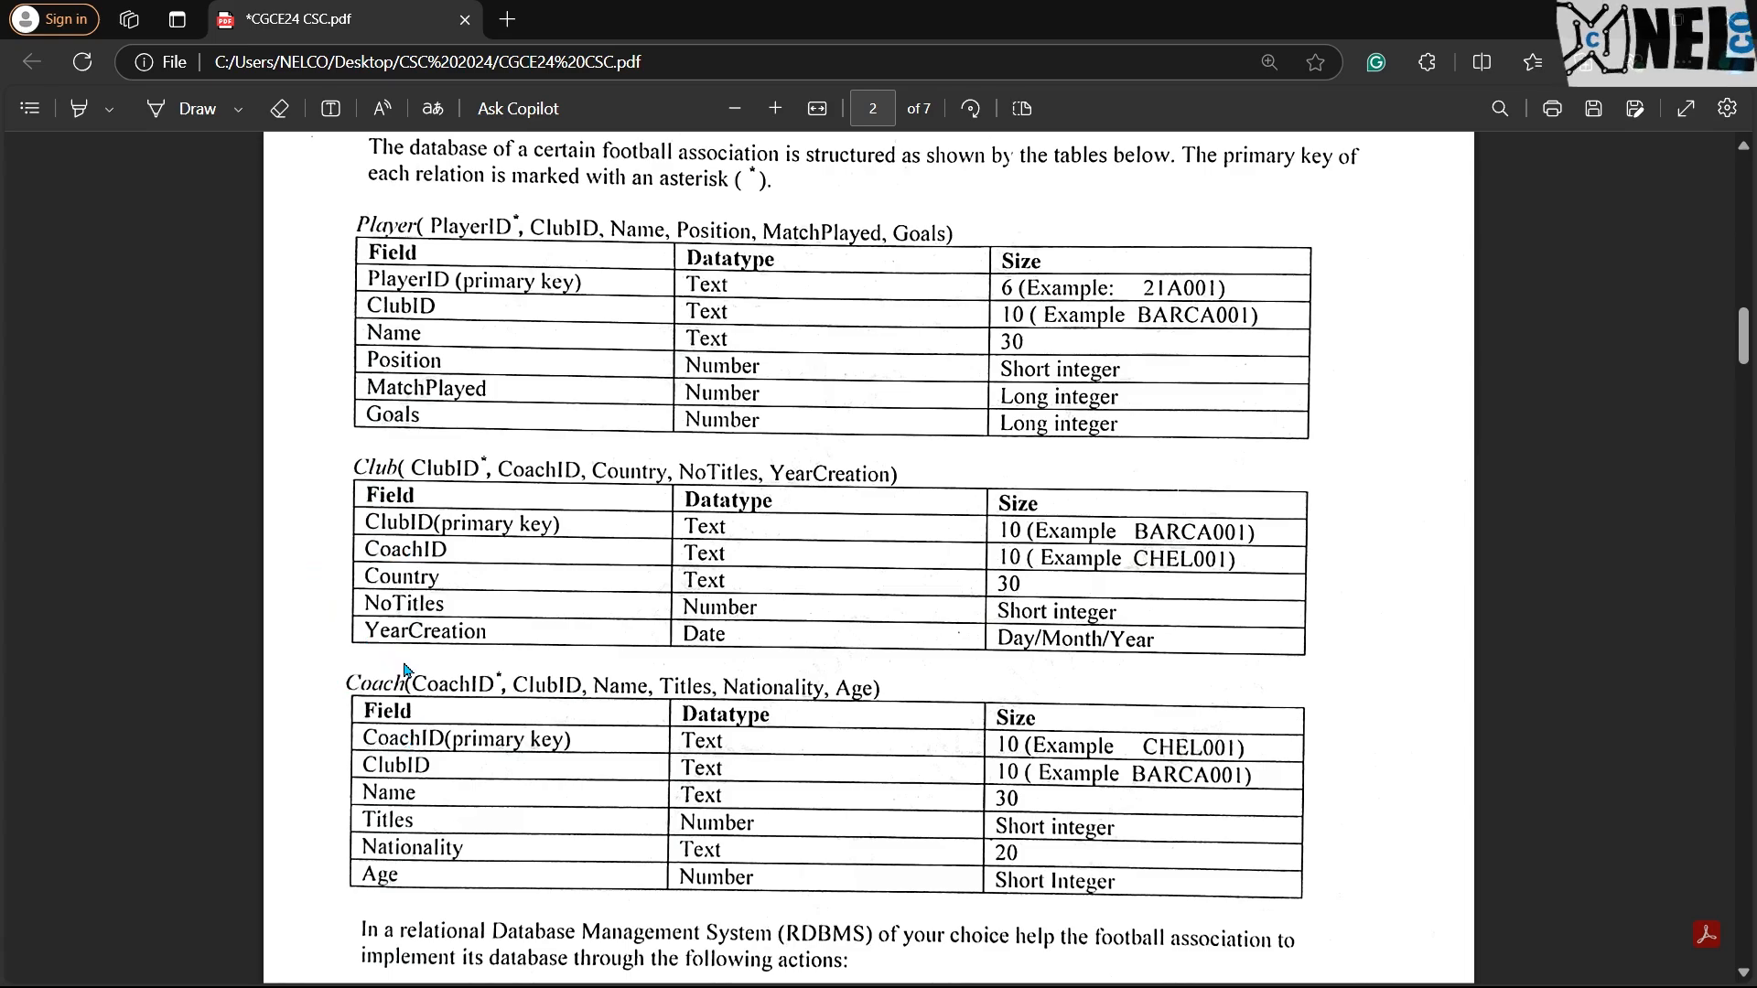
key("ctrl+super+Right")
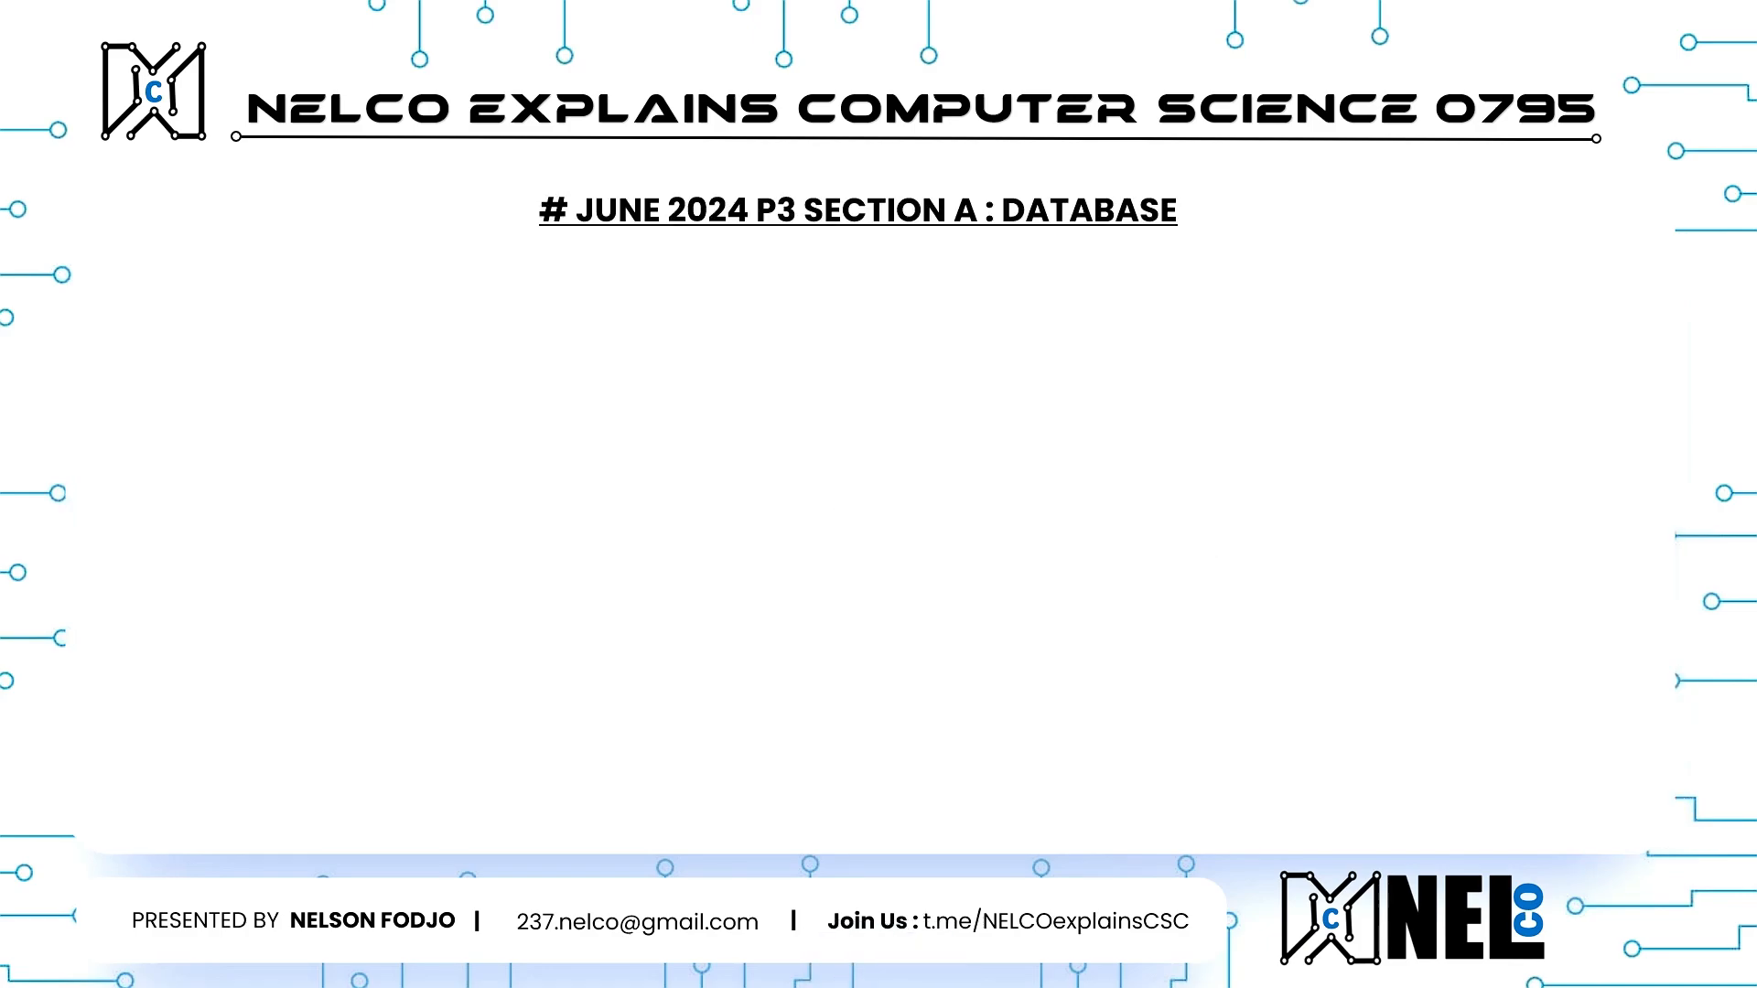
key("Right")
key("Right")
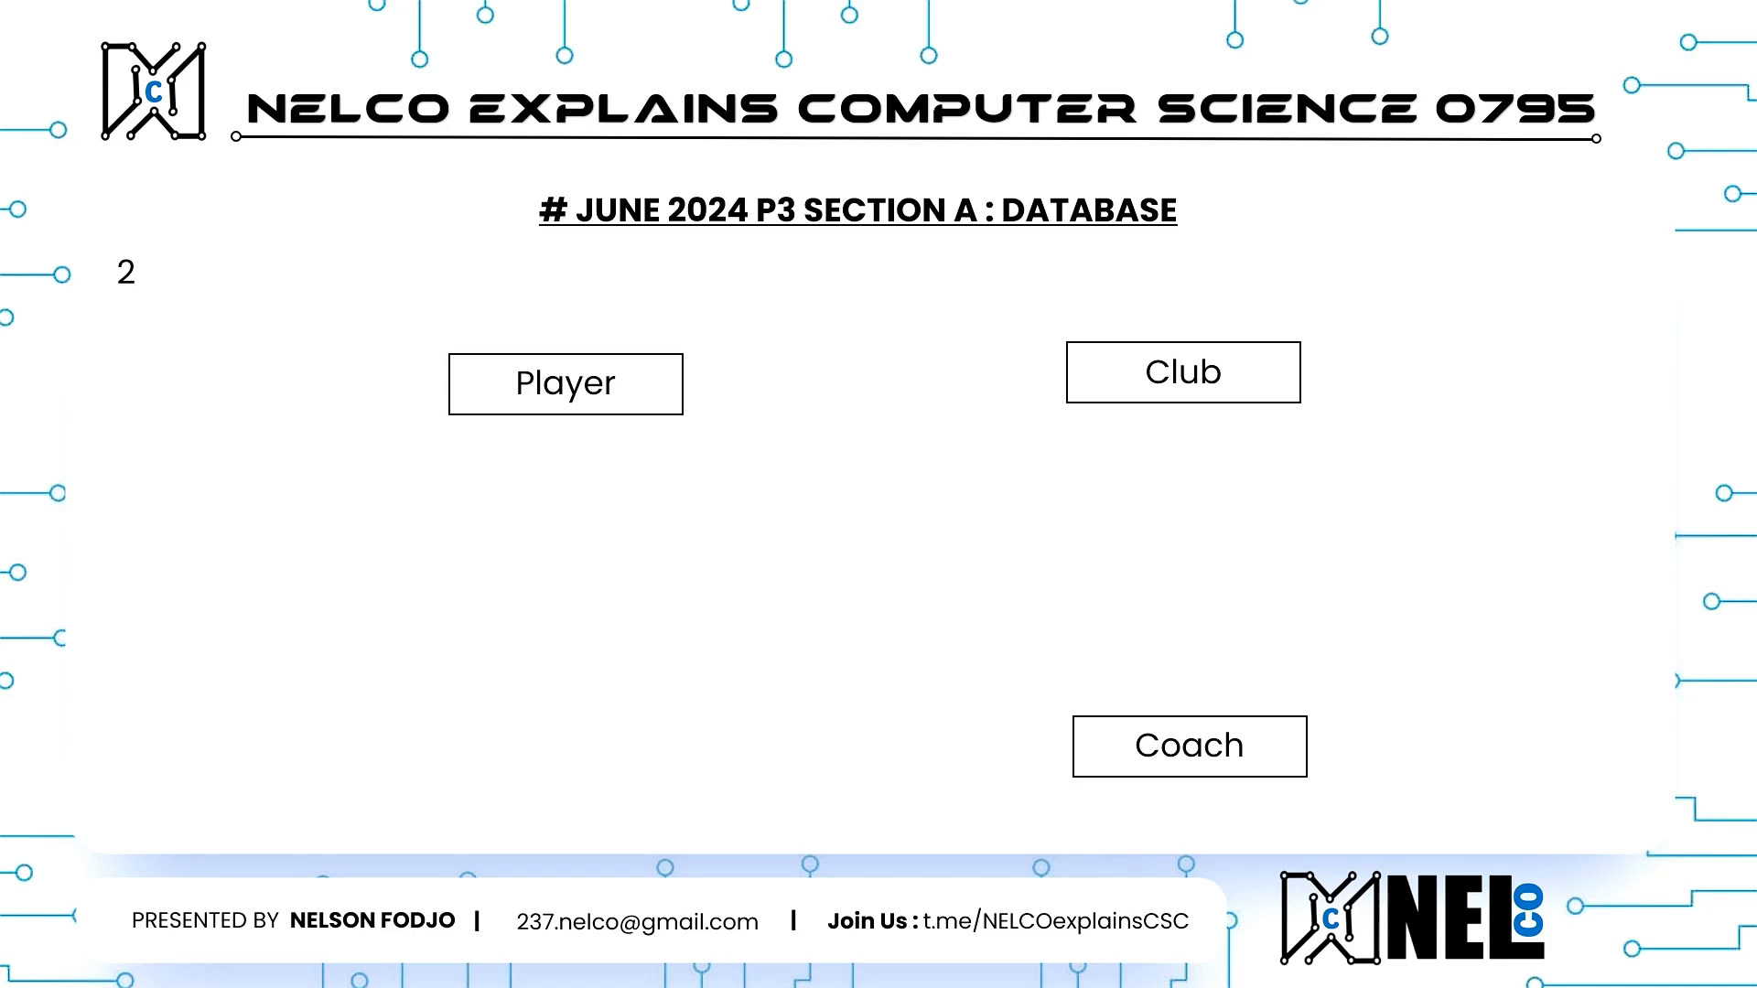
key("Right")
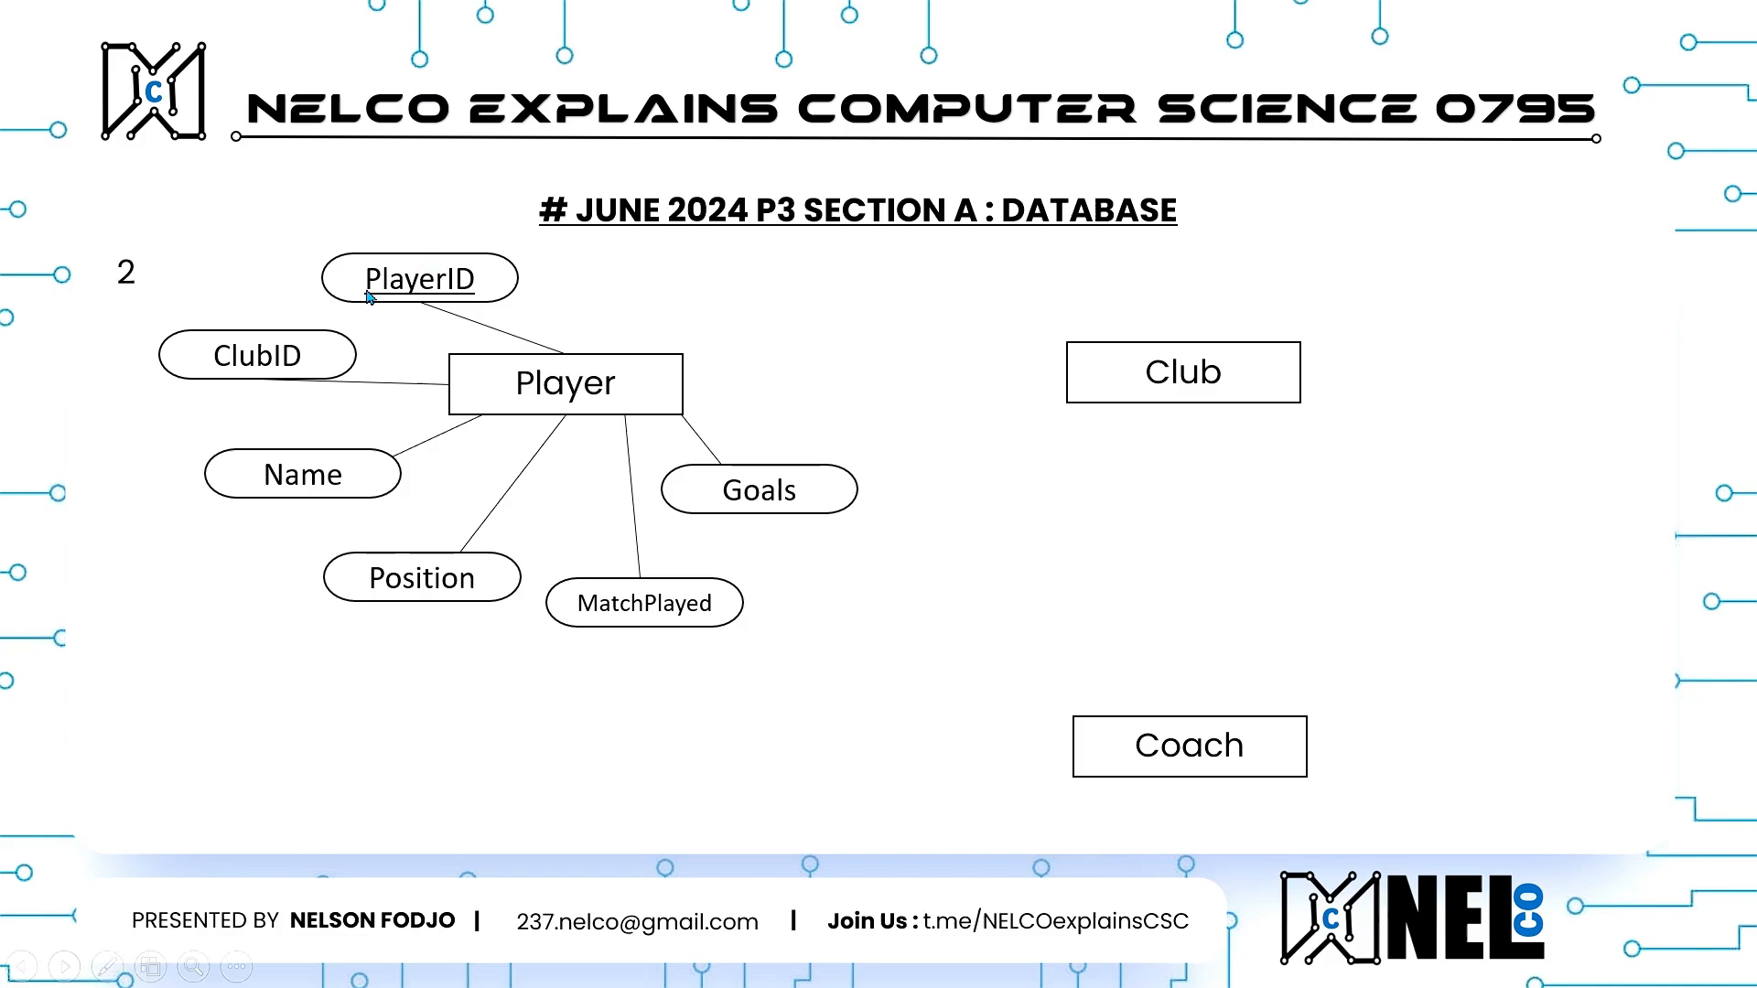
left_click(556, 687)
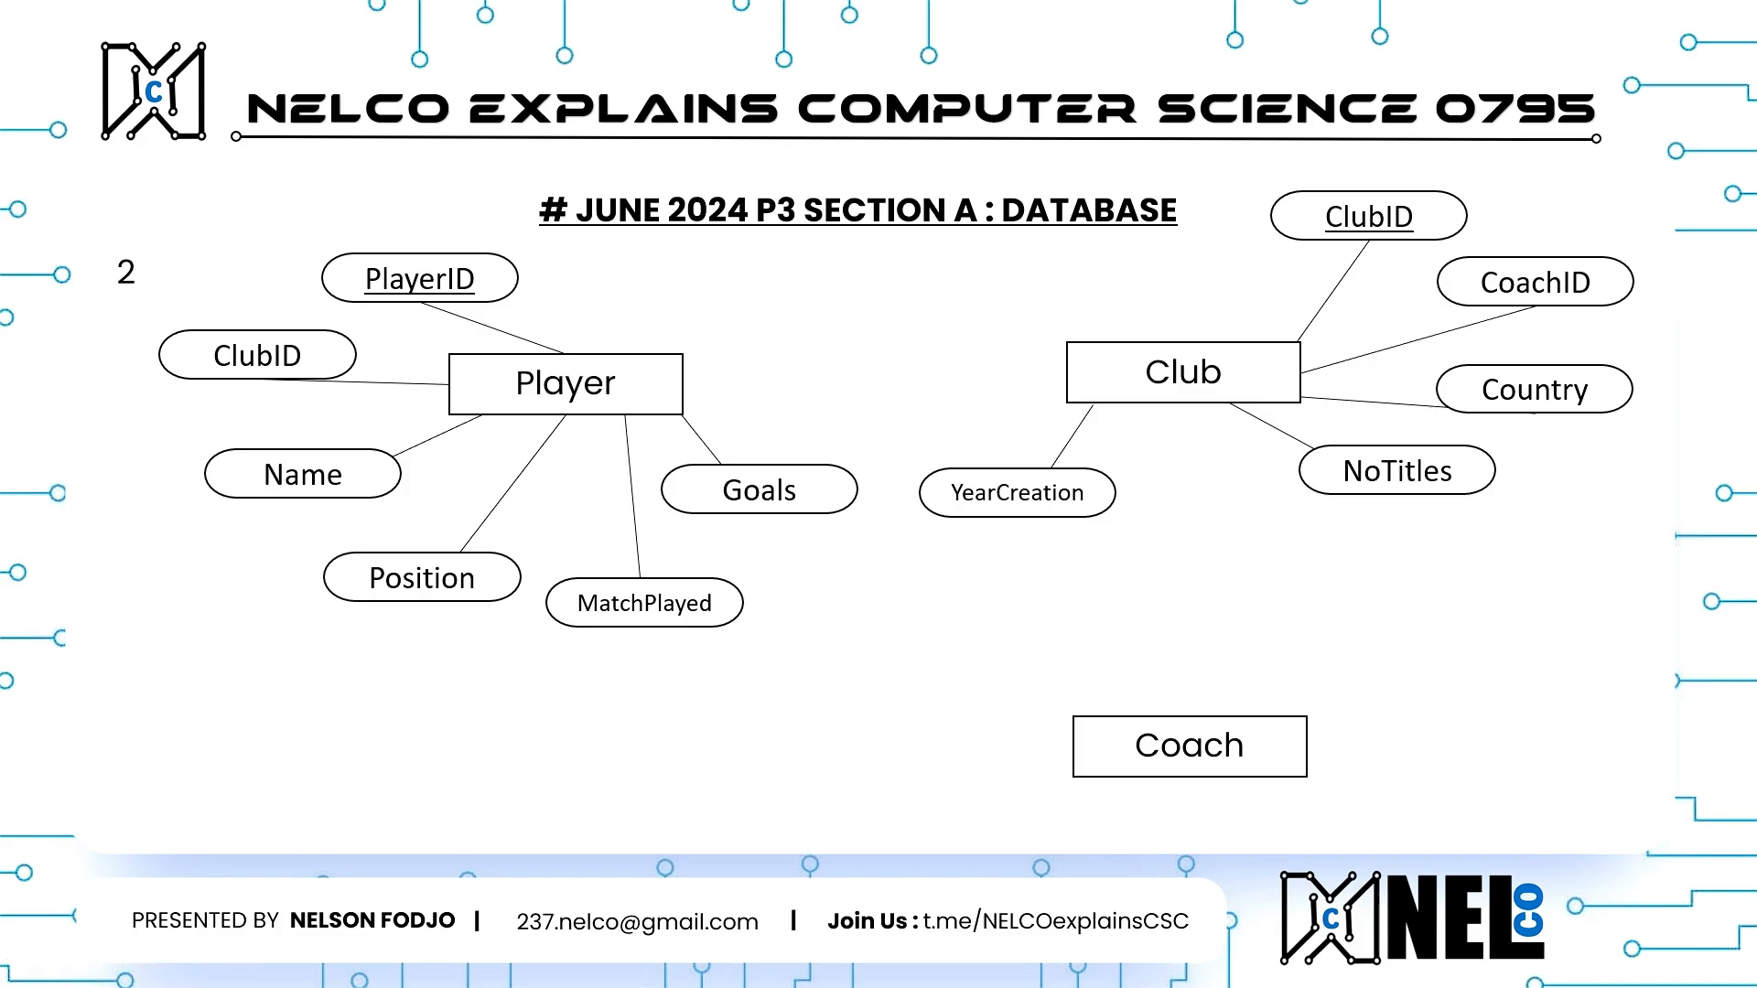
key("Right")
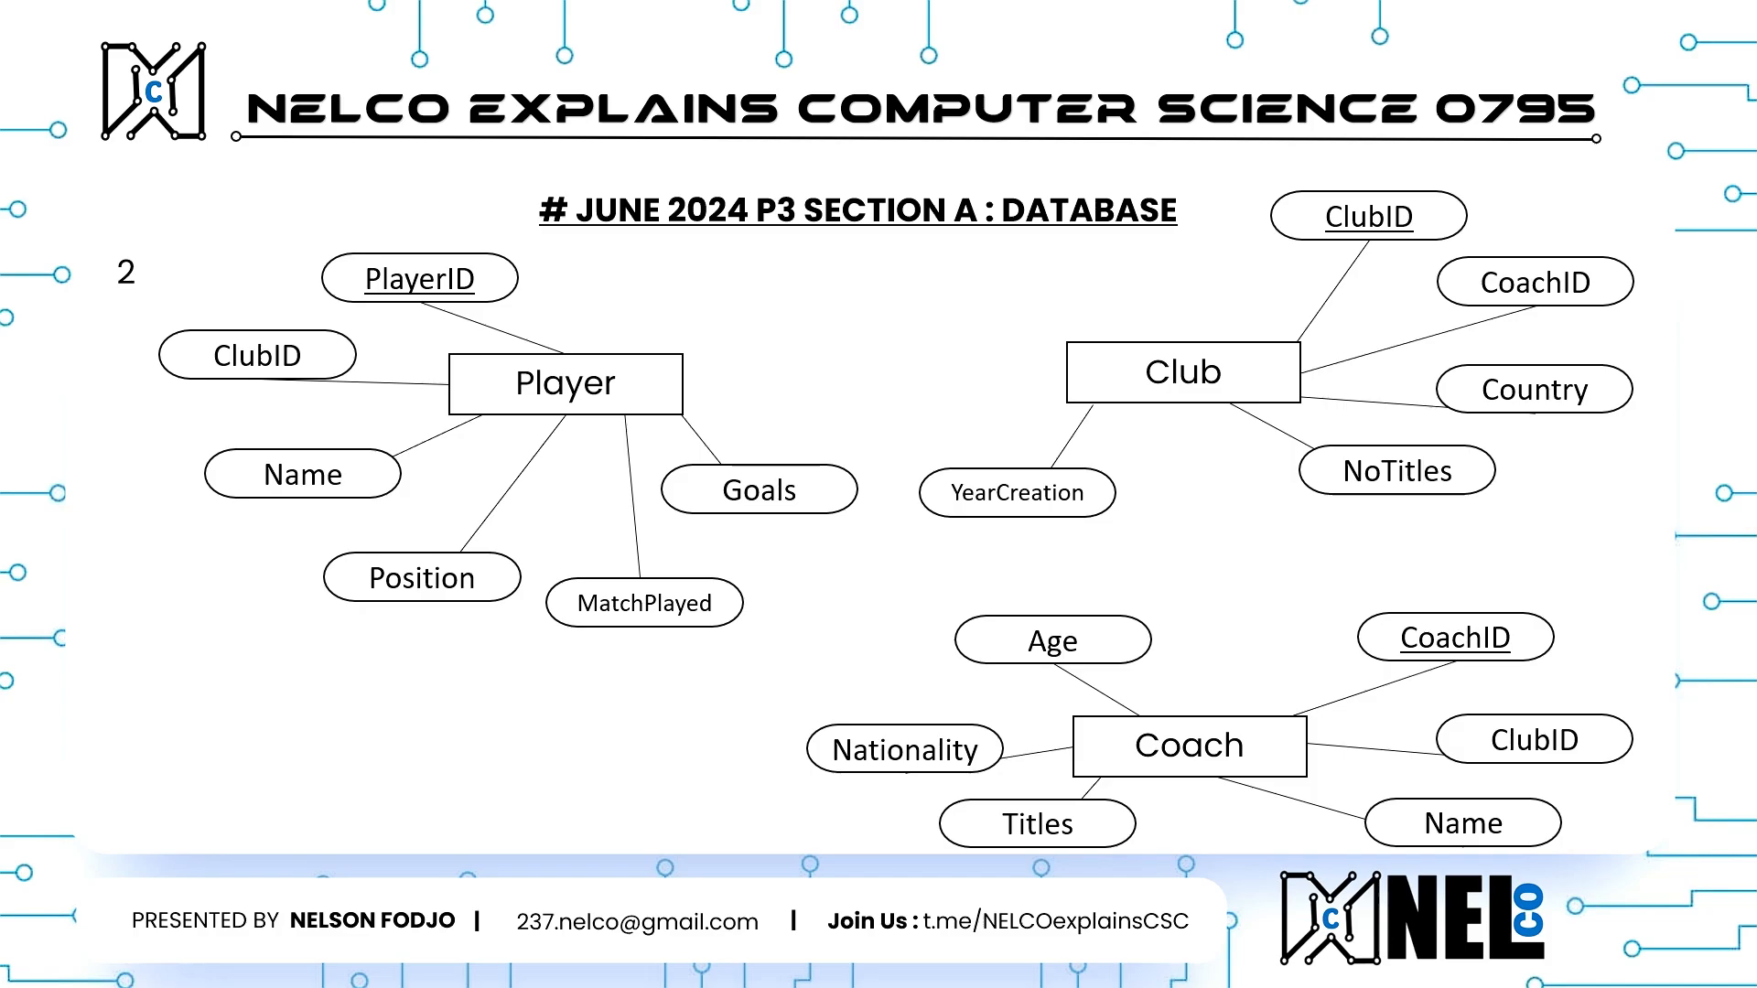
key("Right")
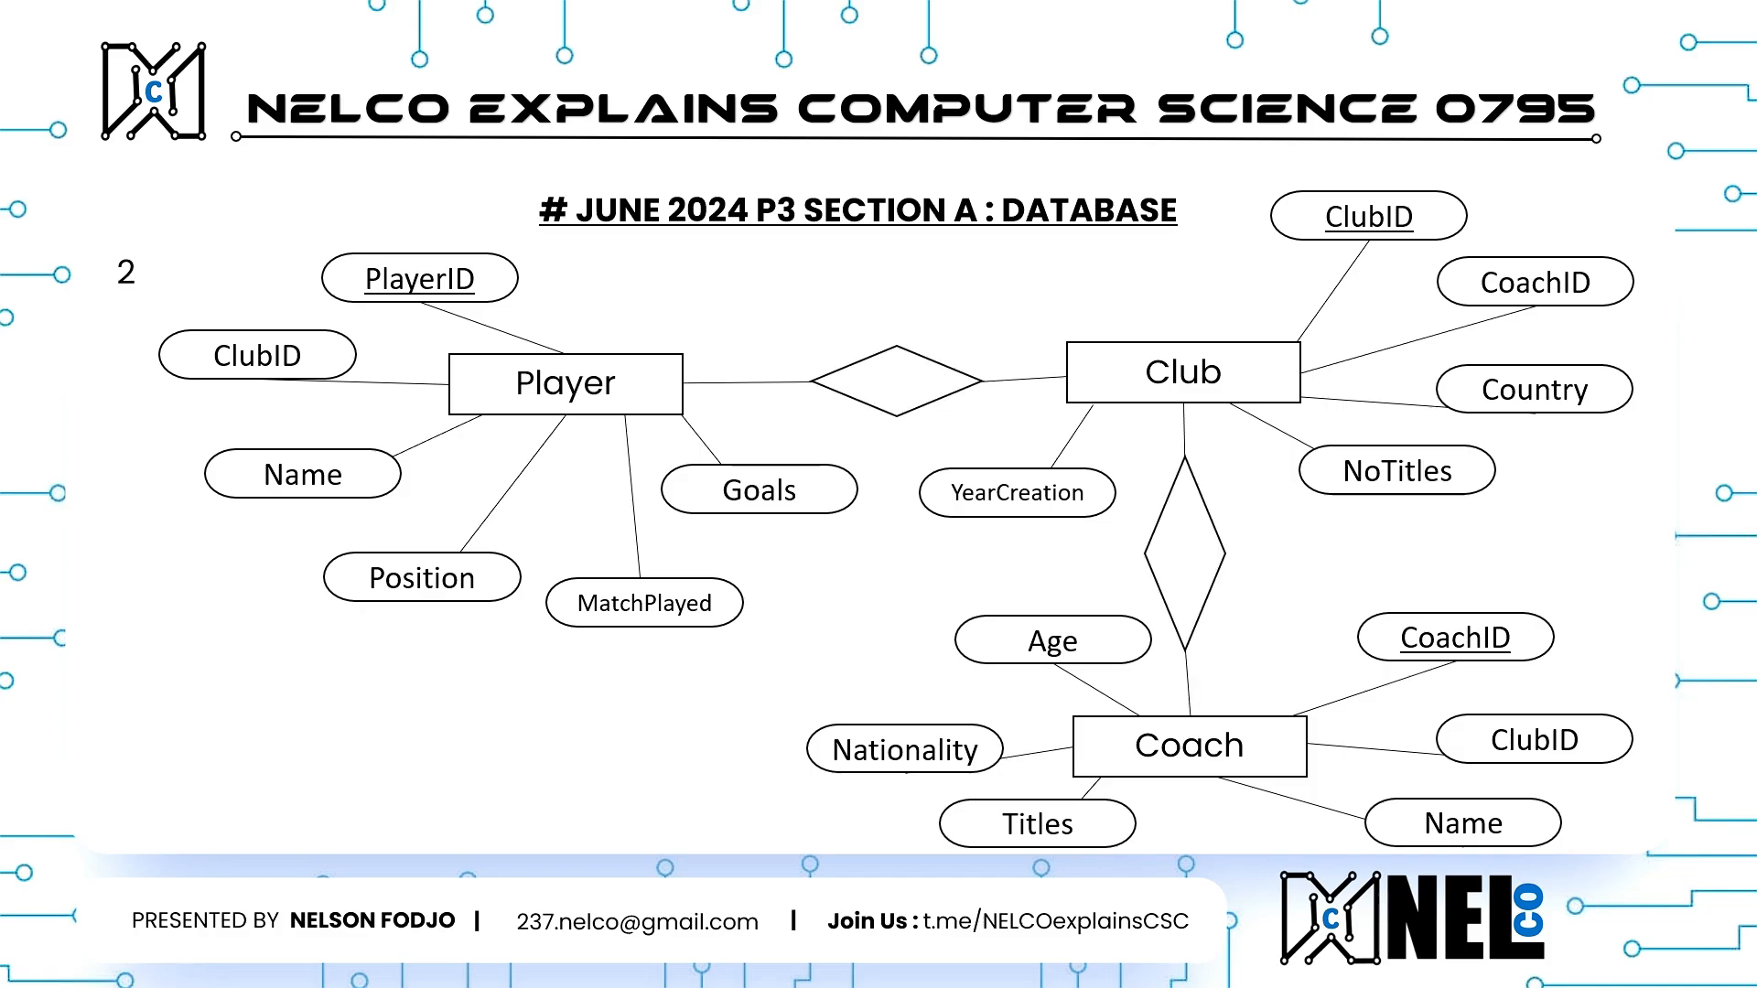
key("Right")
key("Right")
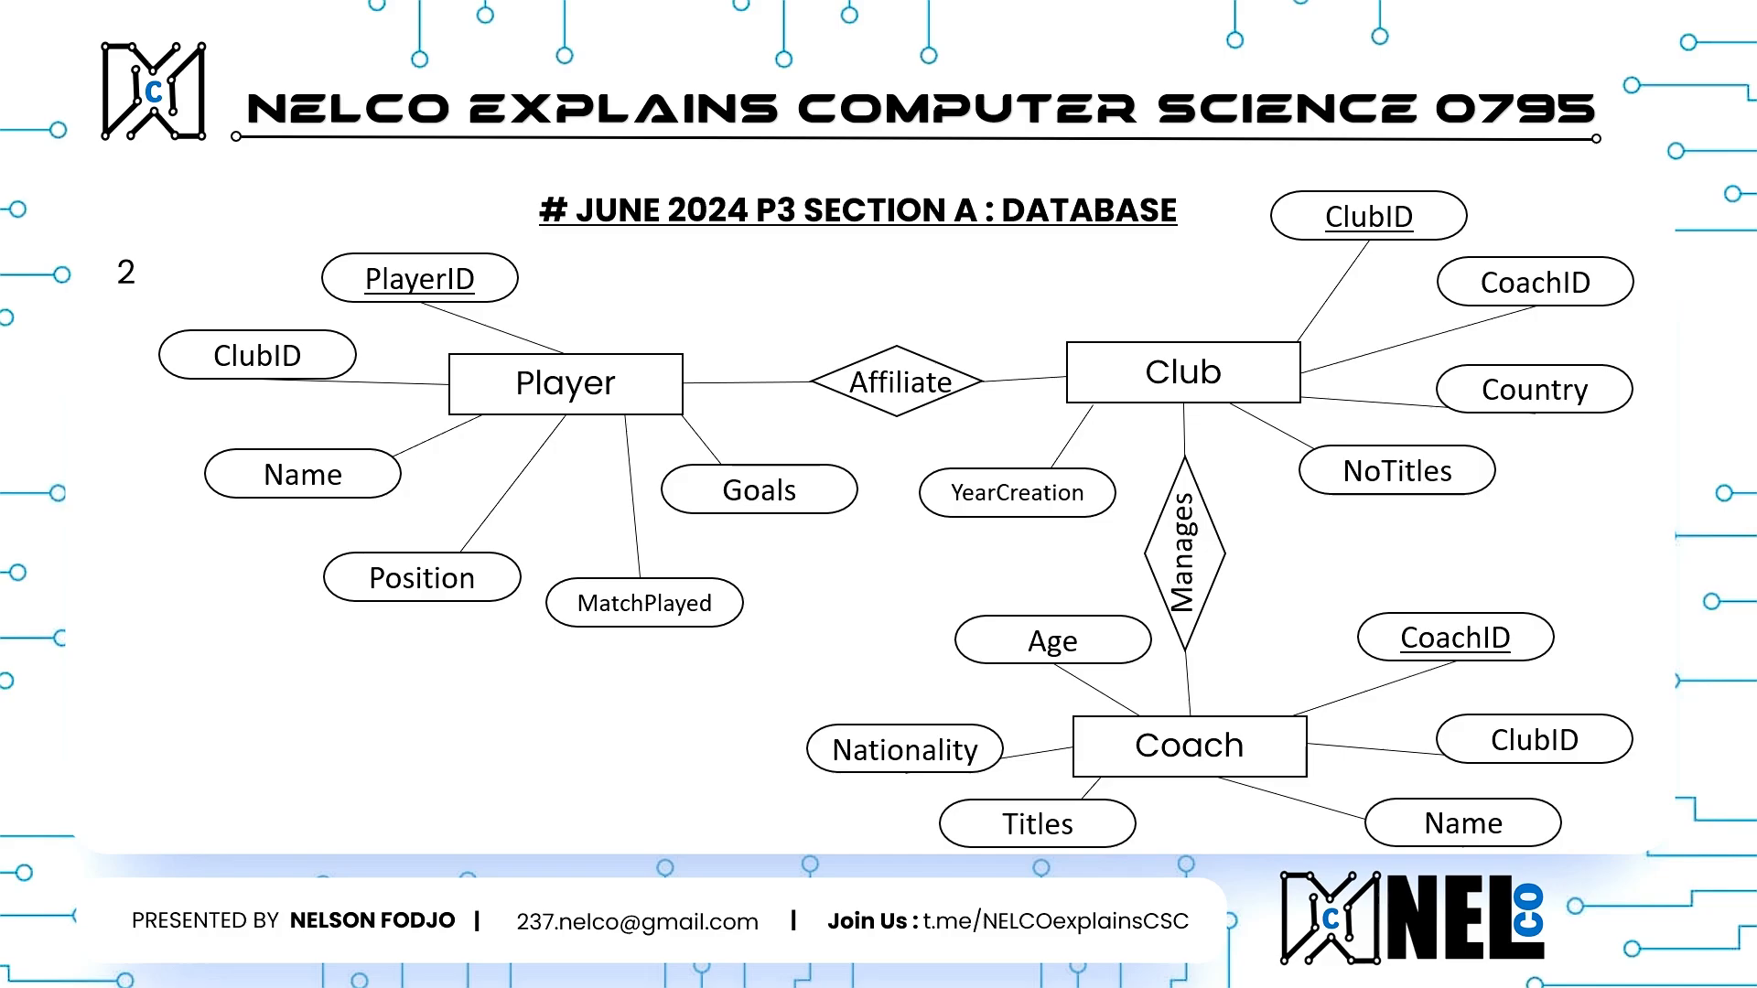
key("Right")
key("Right")
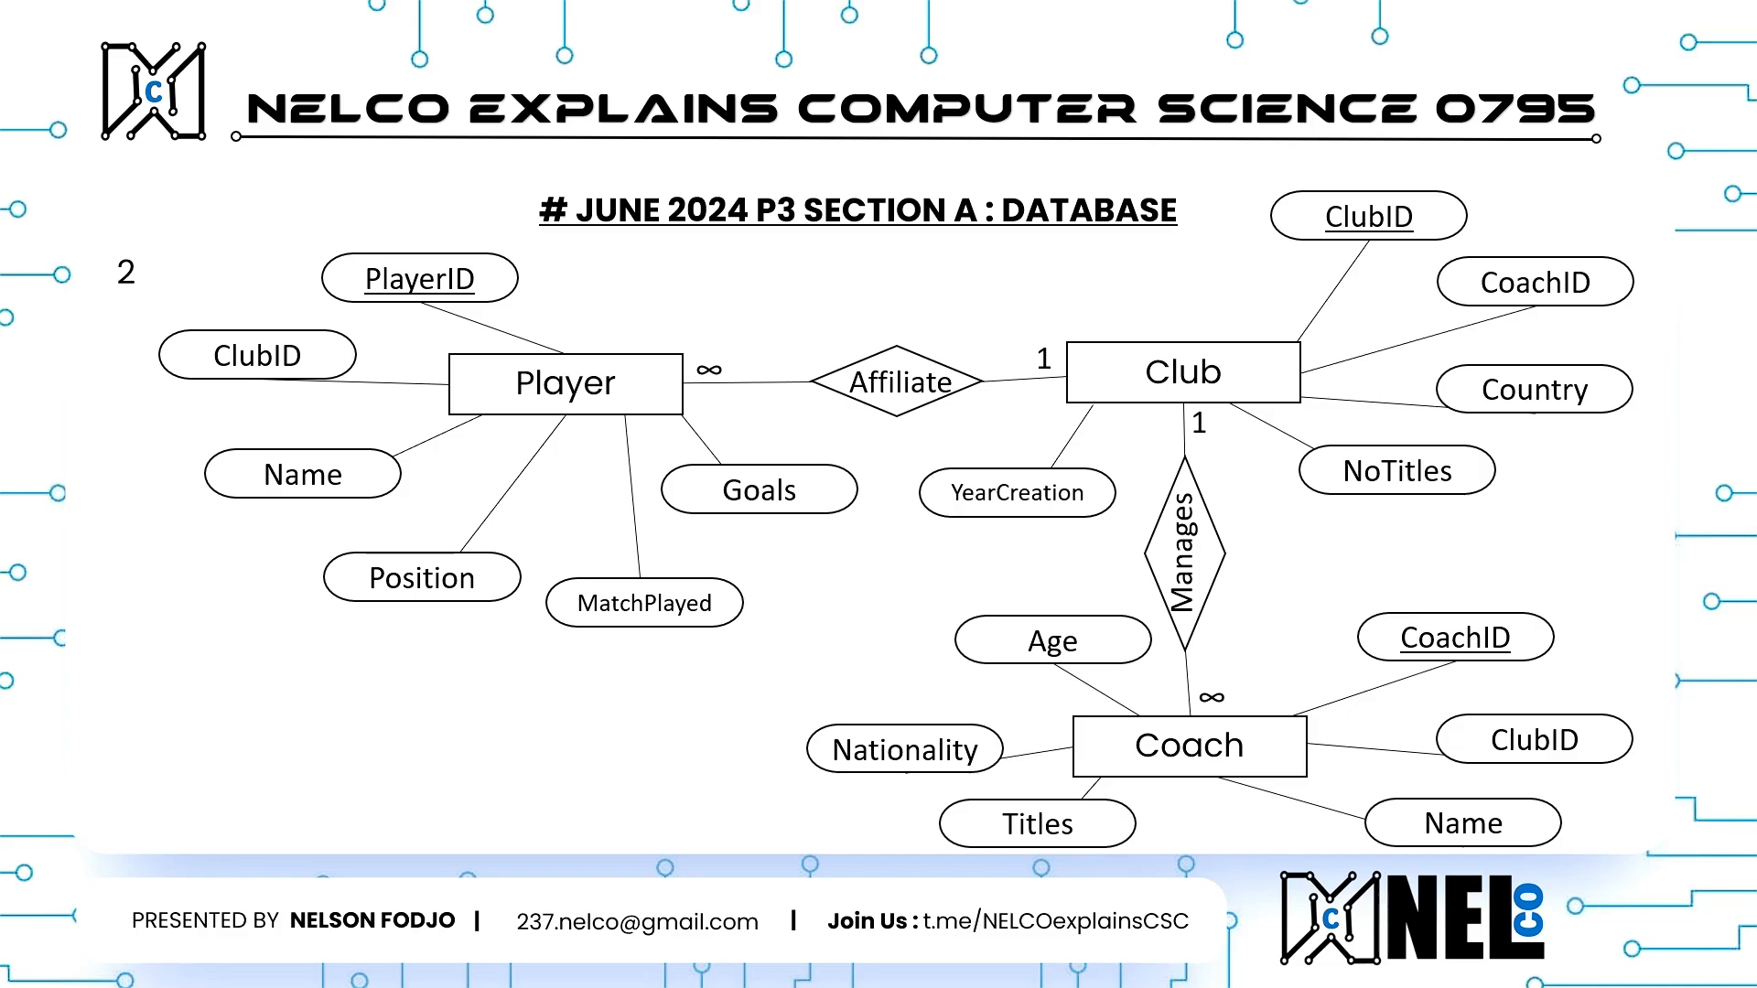
Step: Switch to the exam PDF and read questions 3 to 6 on adding rows, printing tables and querying players
key("ctrl+super+Right")
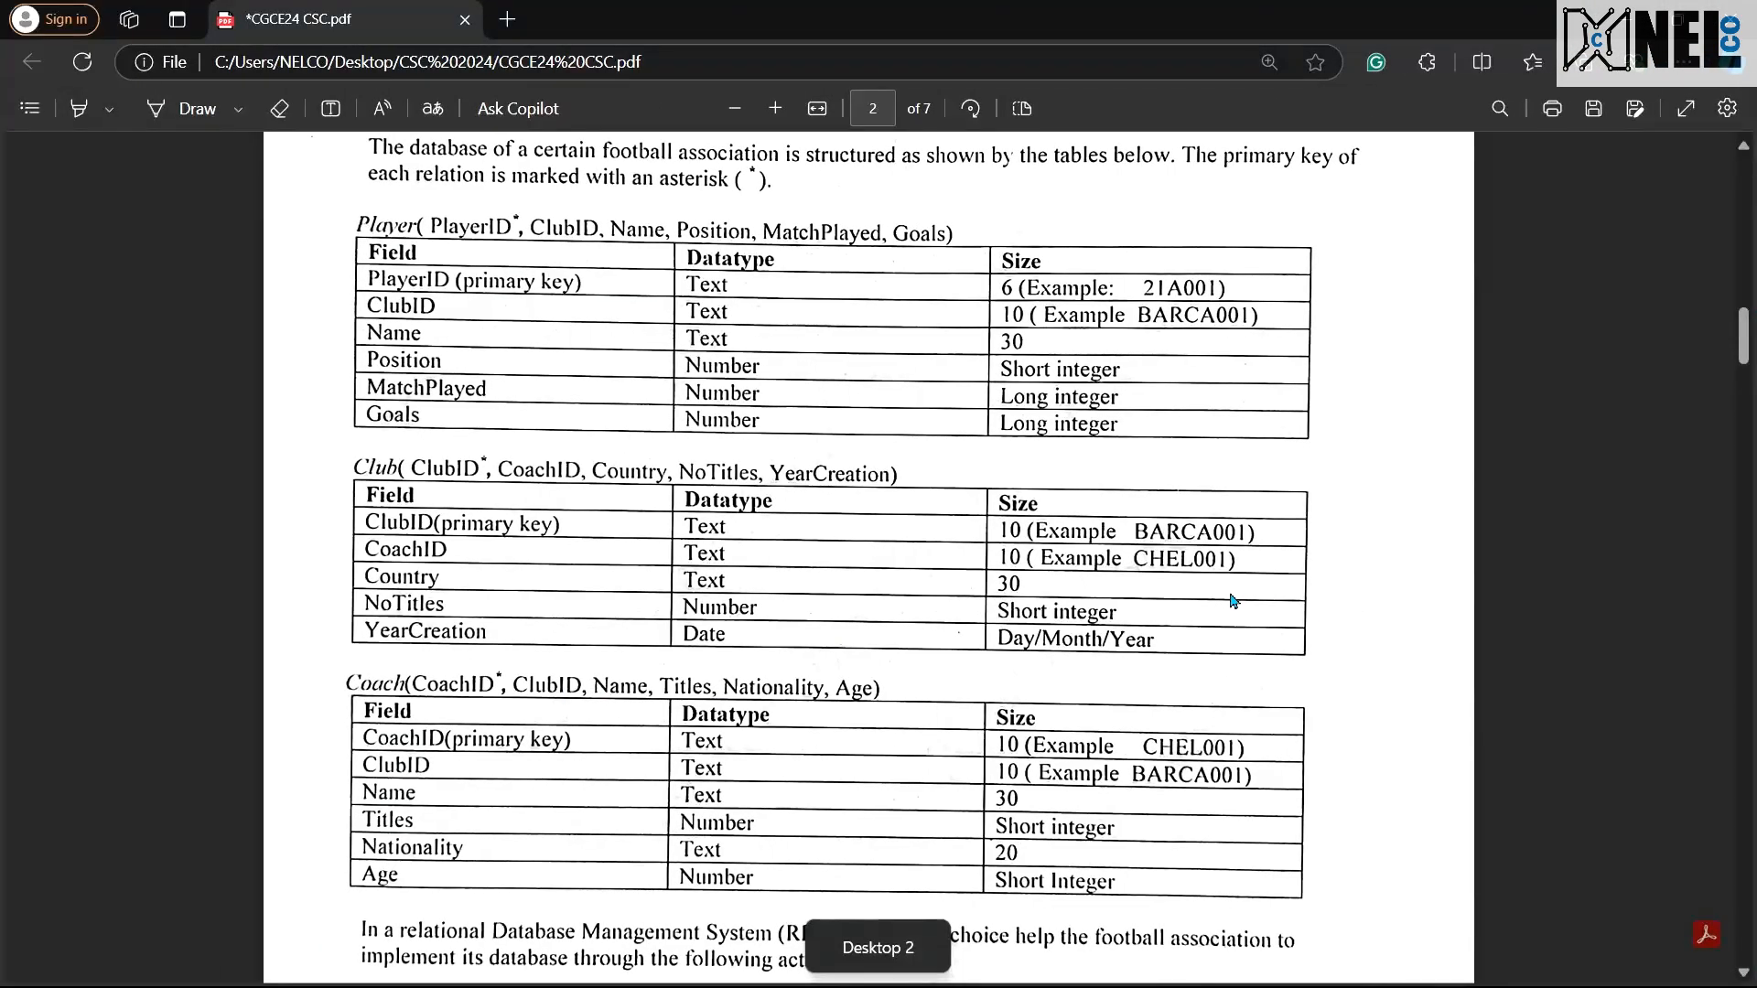
scroll(1233, 601, "down", 15)
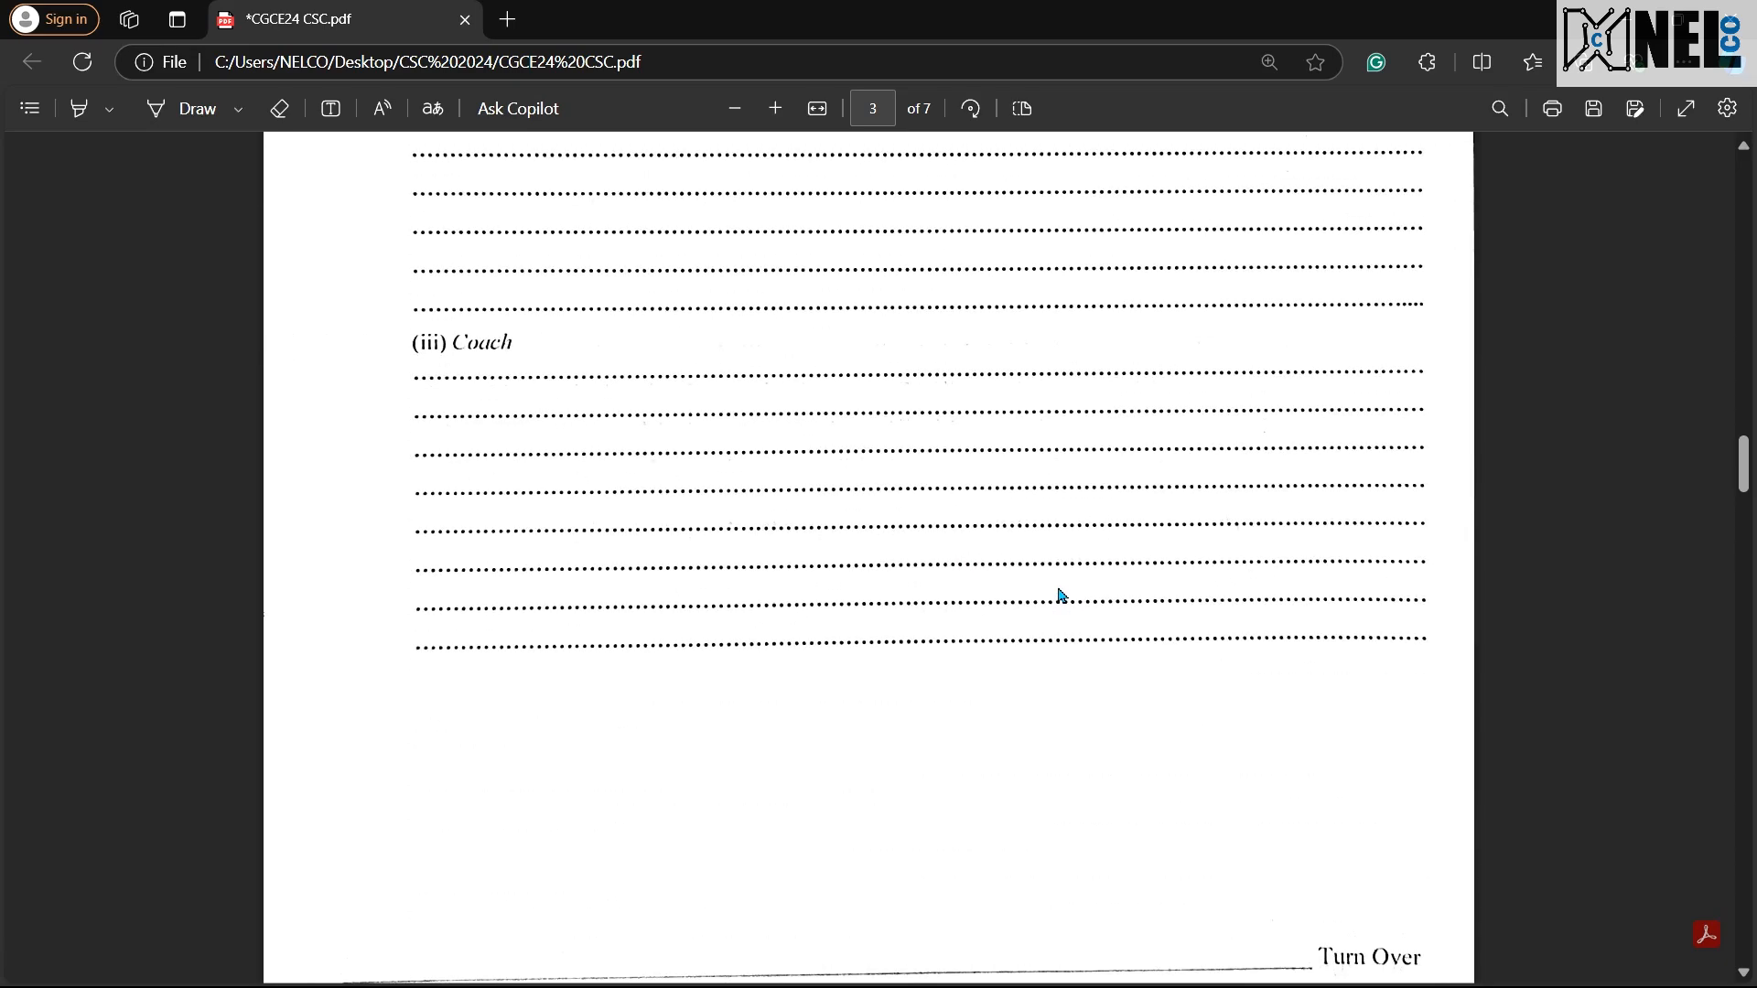
scroll(1061, 596, "down", 8)
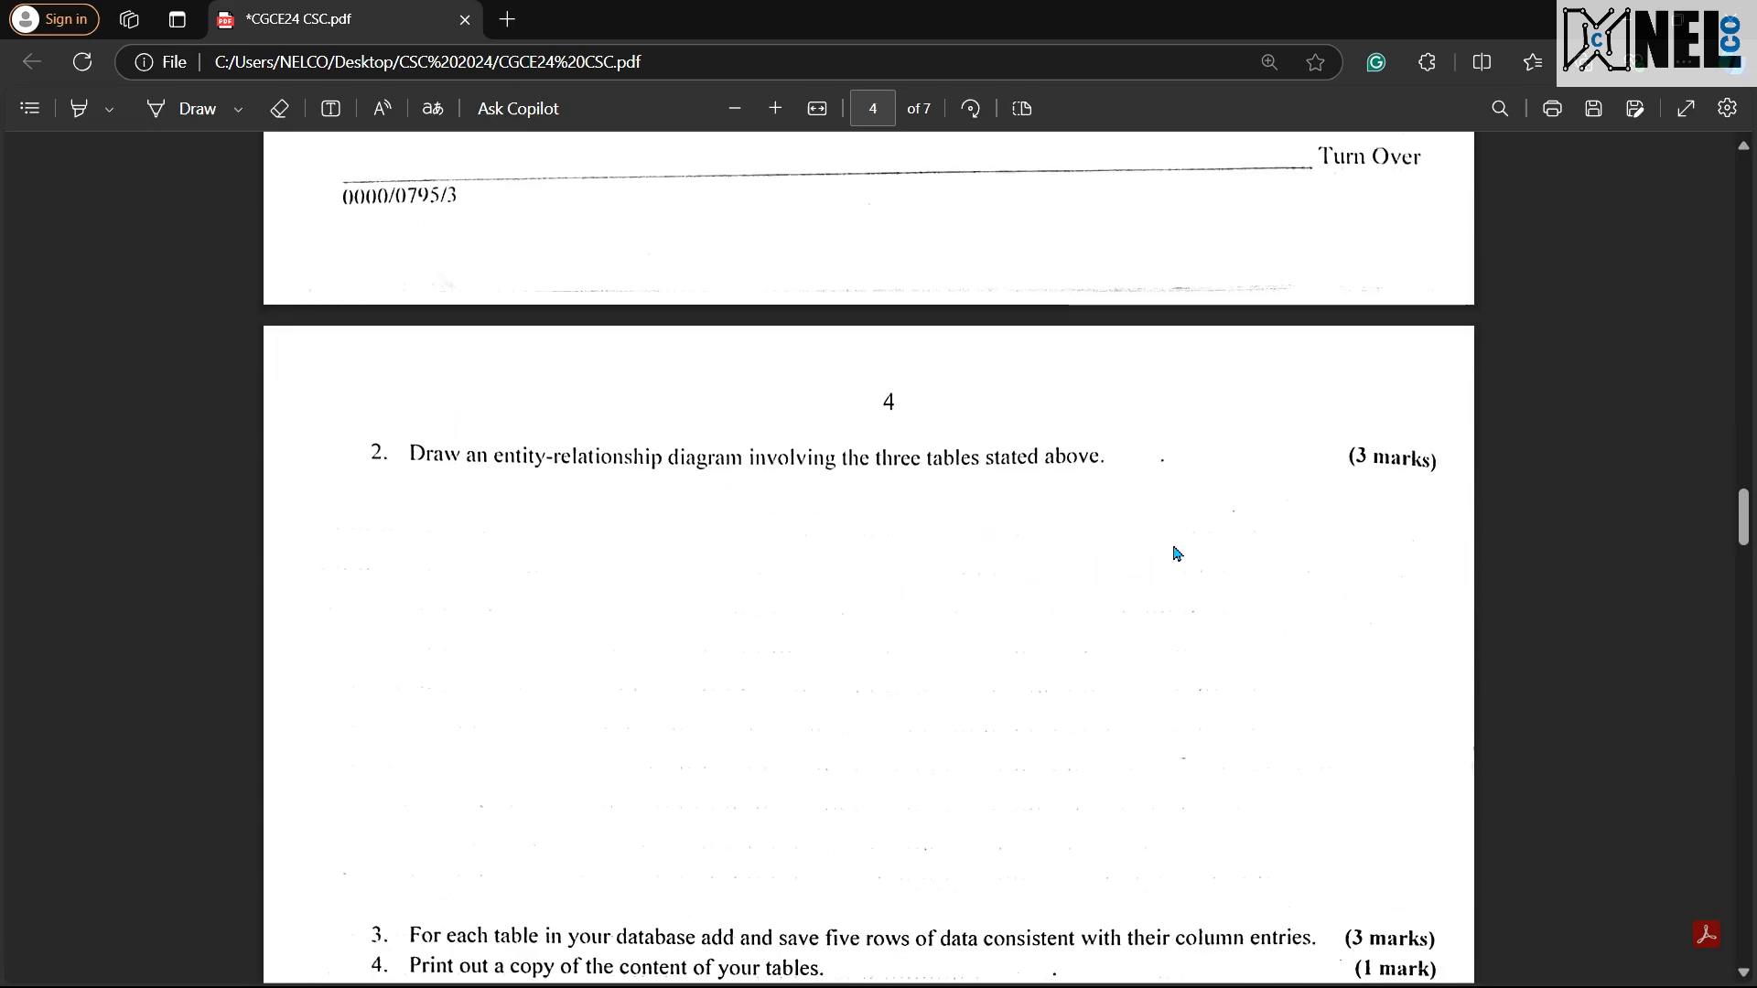
scroll(1188, 502, "down", 6)
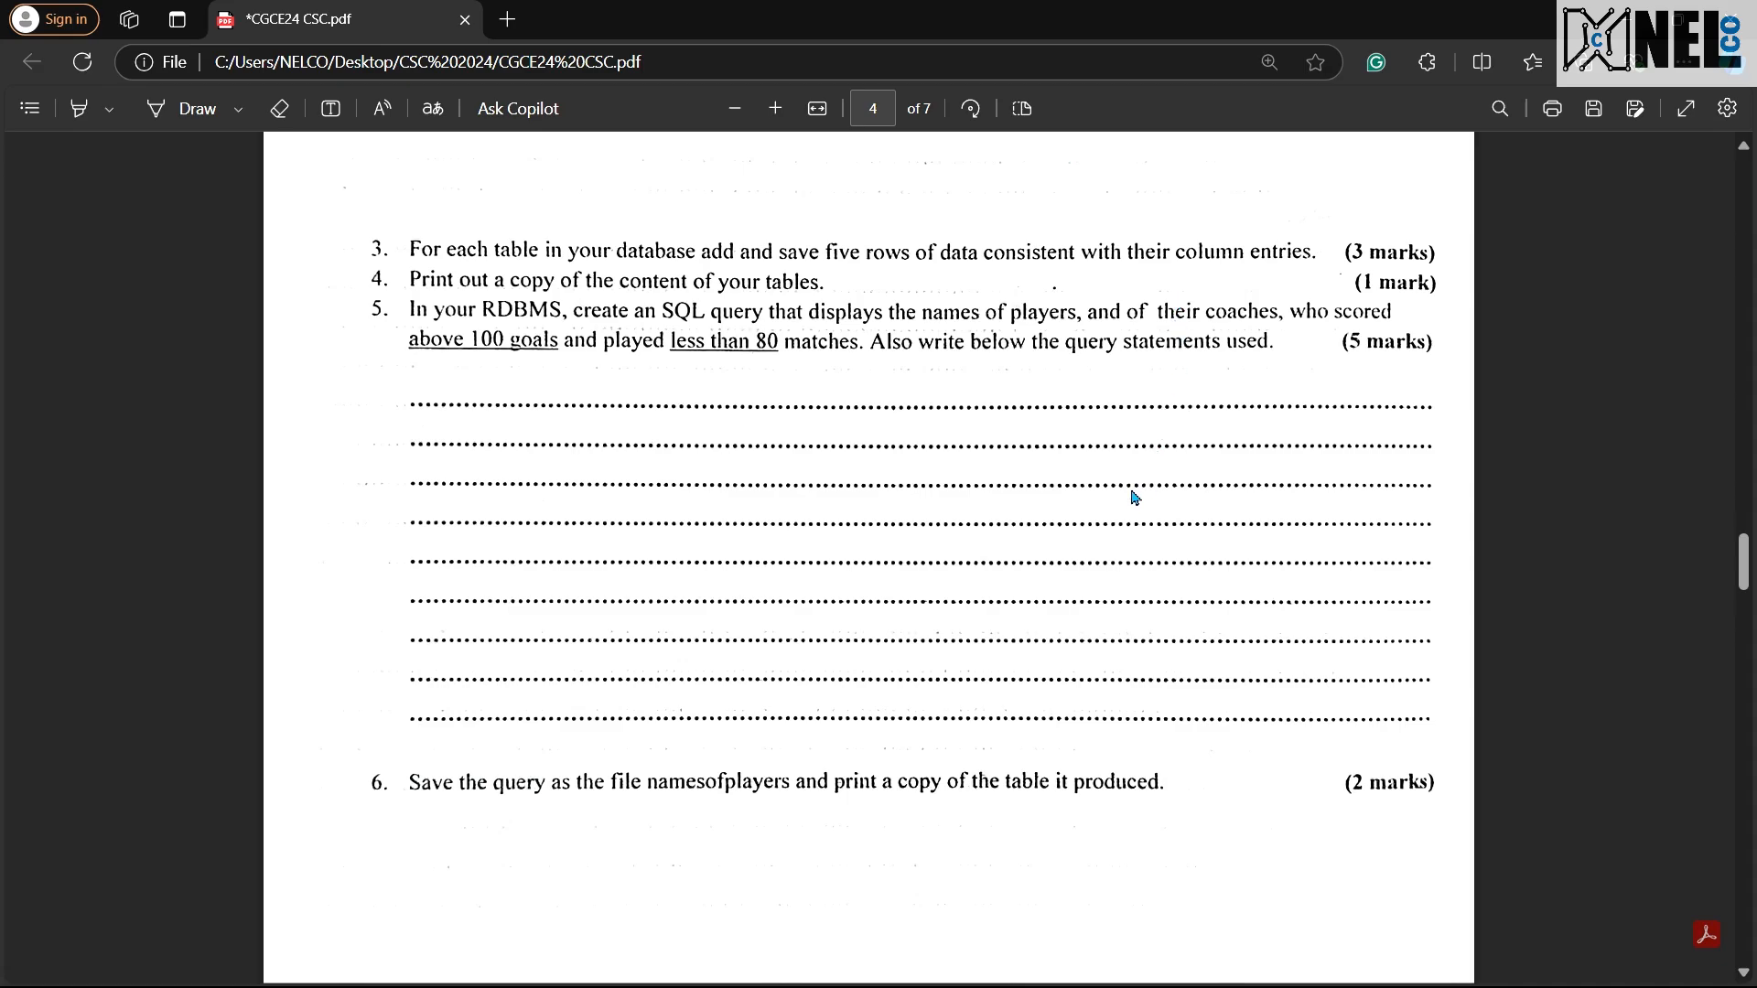
Step: Switch to Access and compare the columns of the Club and Coach tables against the data-entry question in the exam PDF
key("ctrl+super+Left")
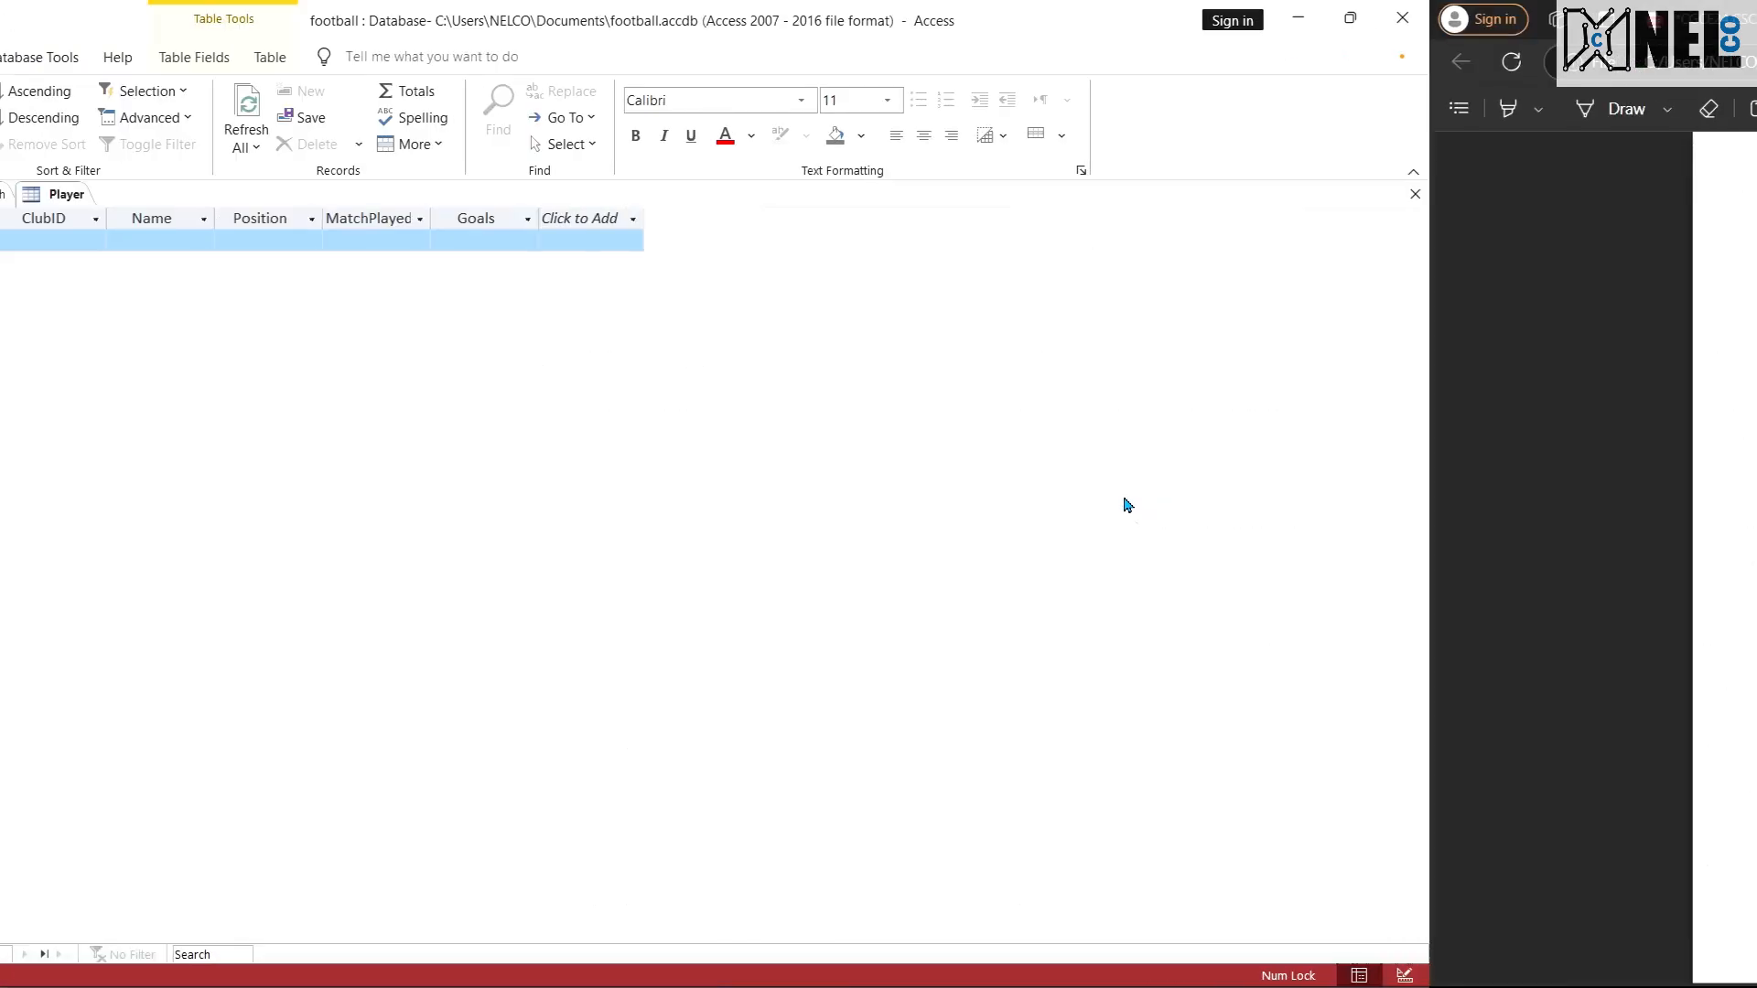
left_click(236, 196)
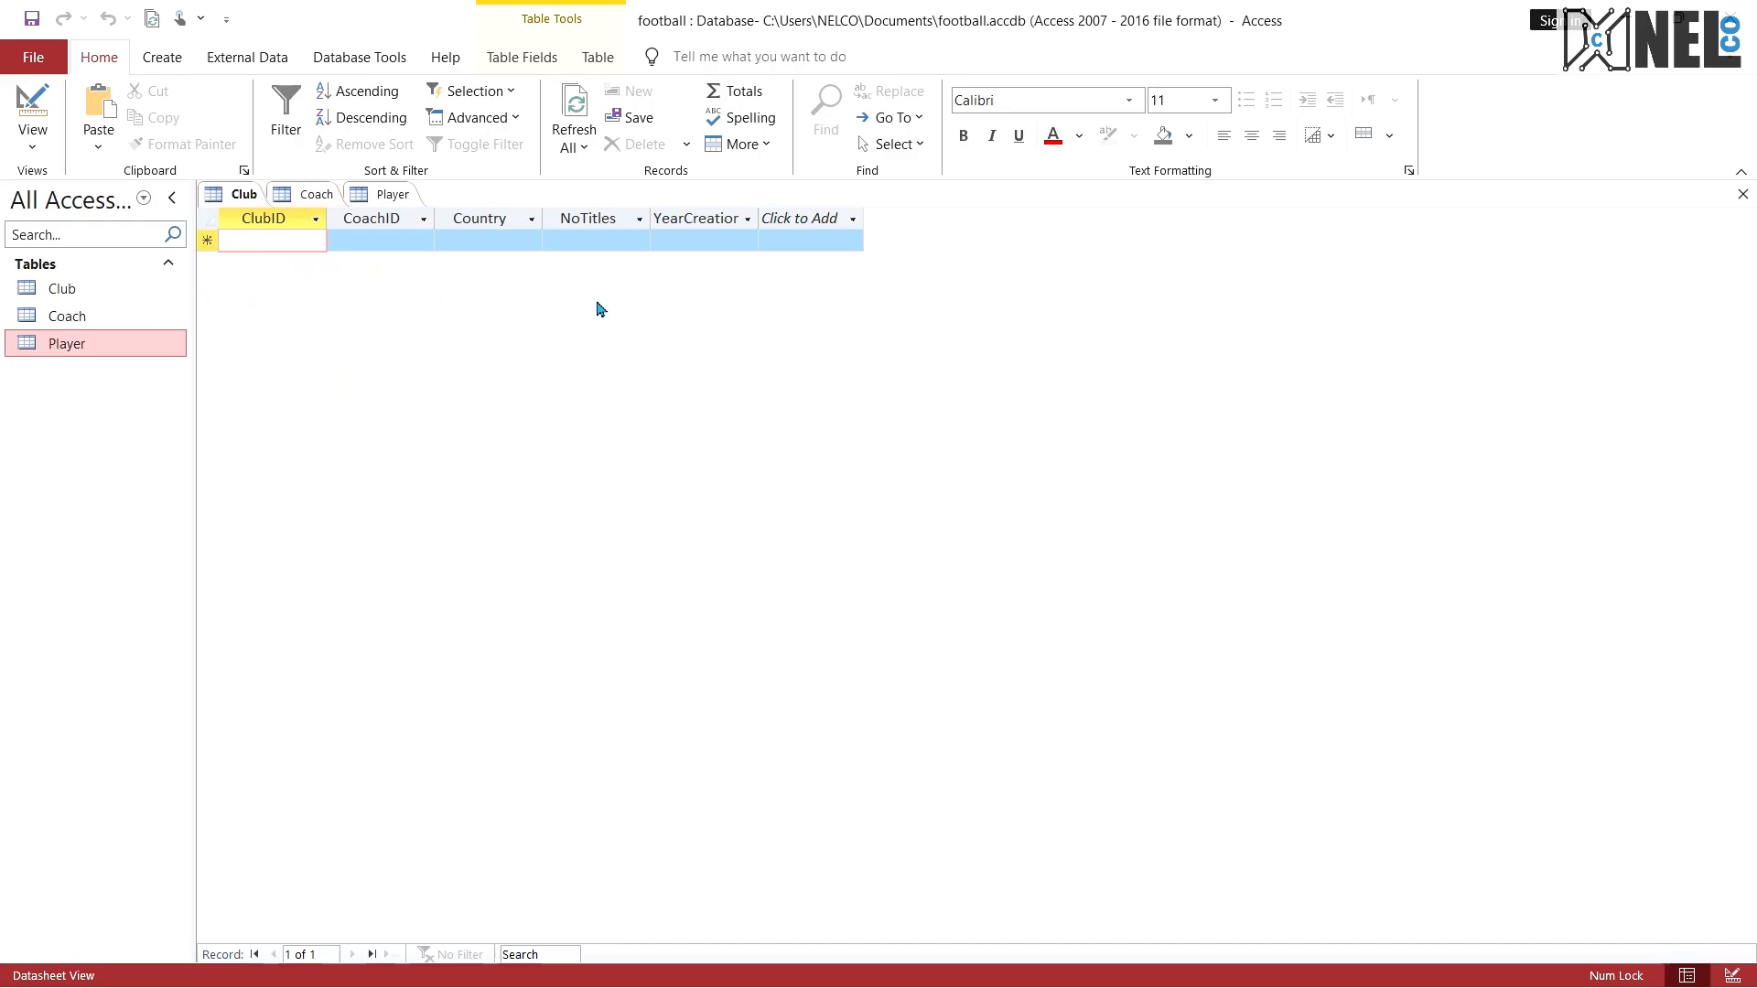
left_click(359, 194)
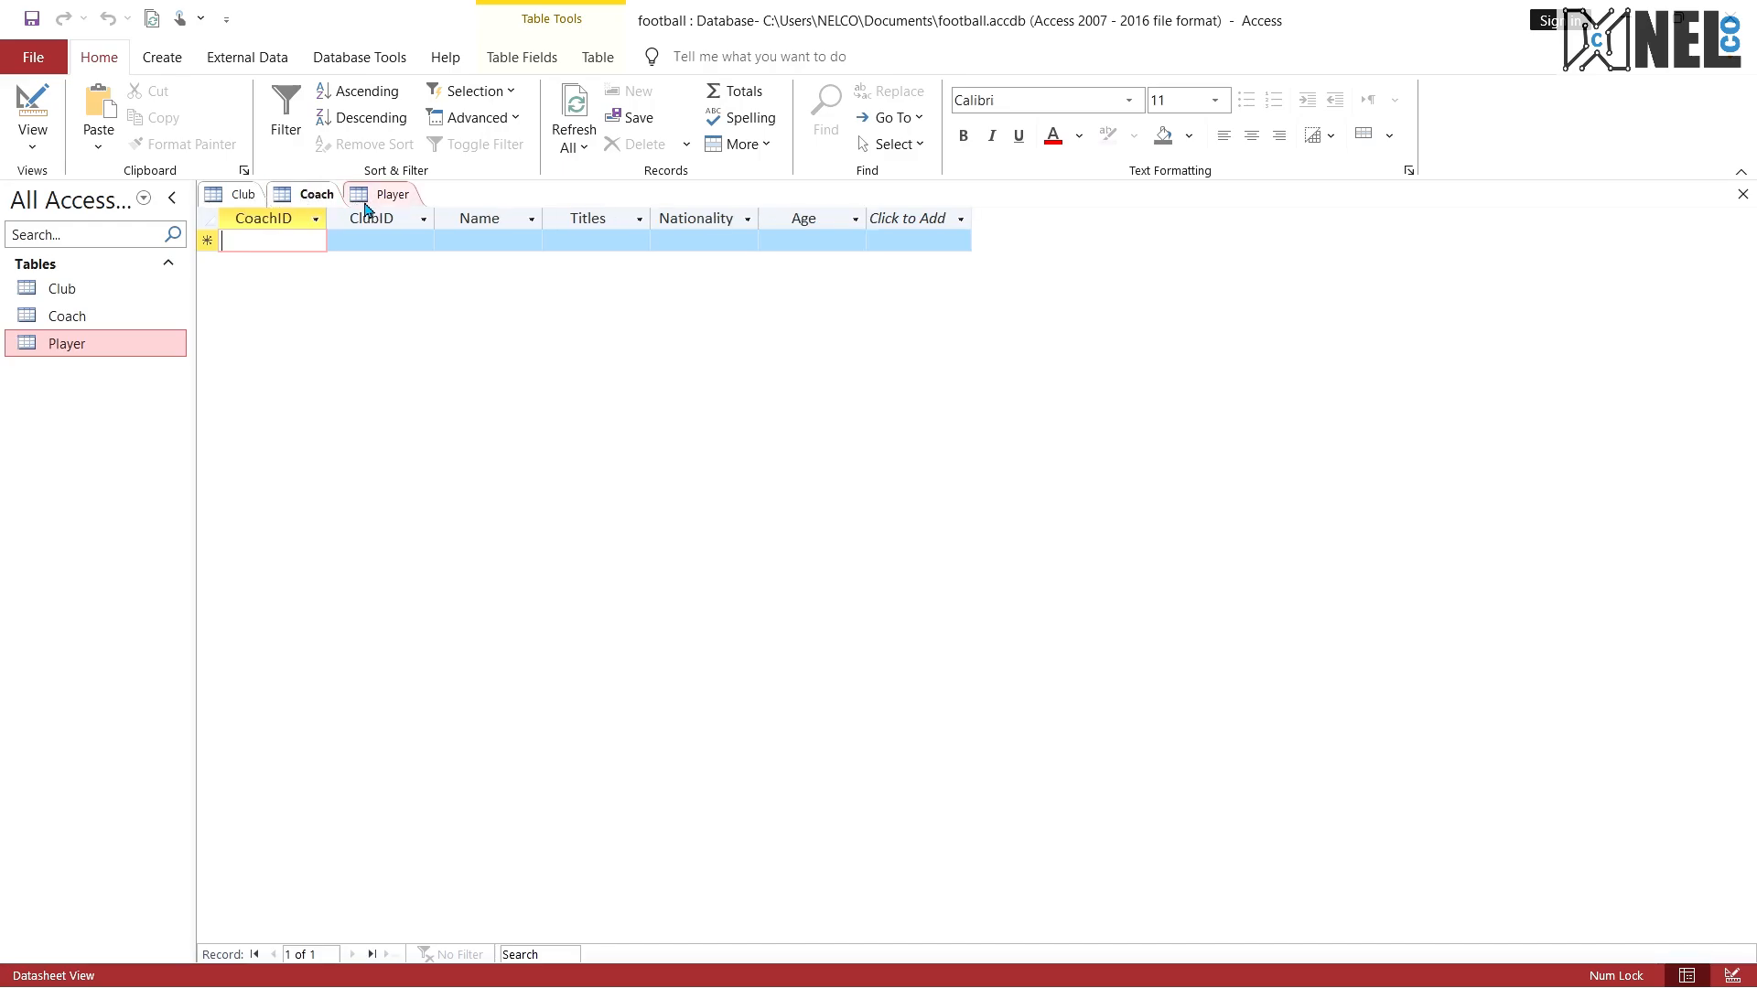
left_click(237, 195)
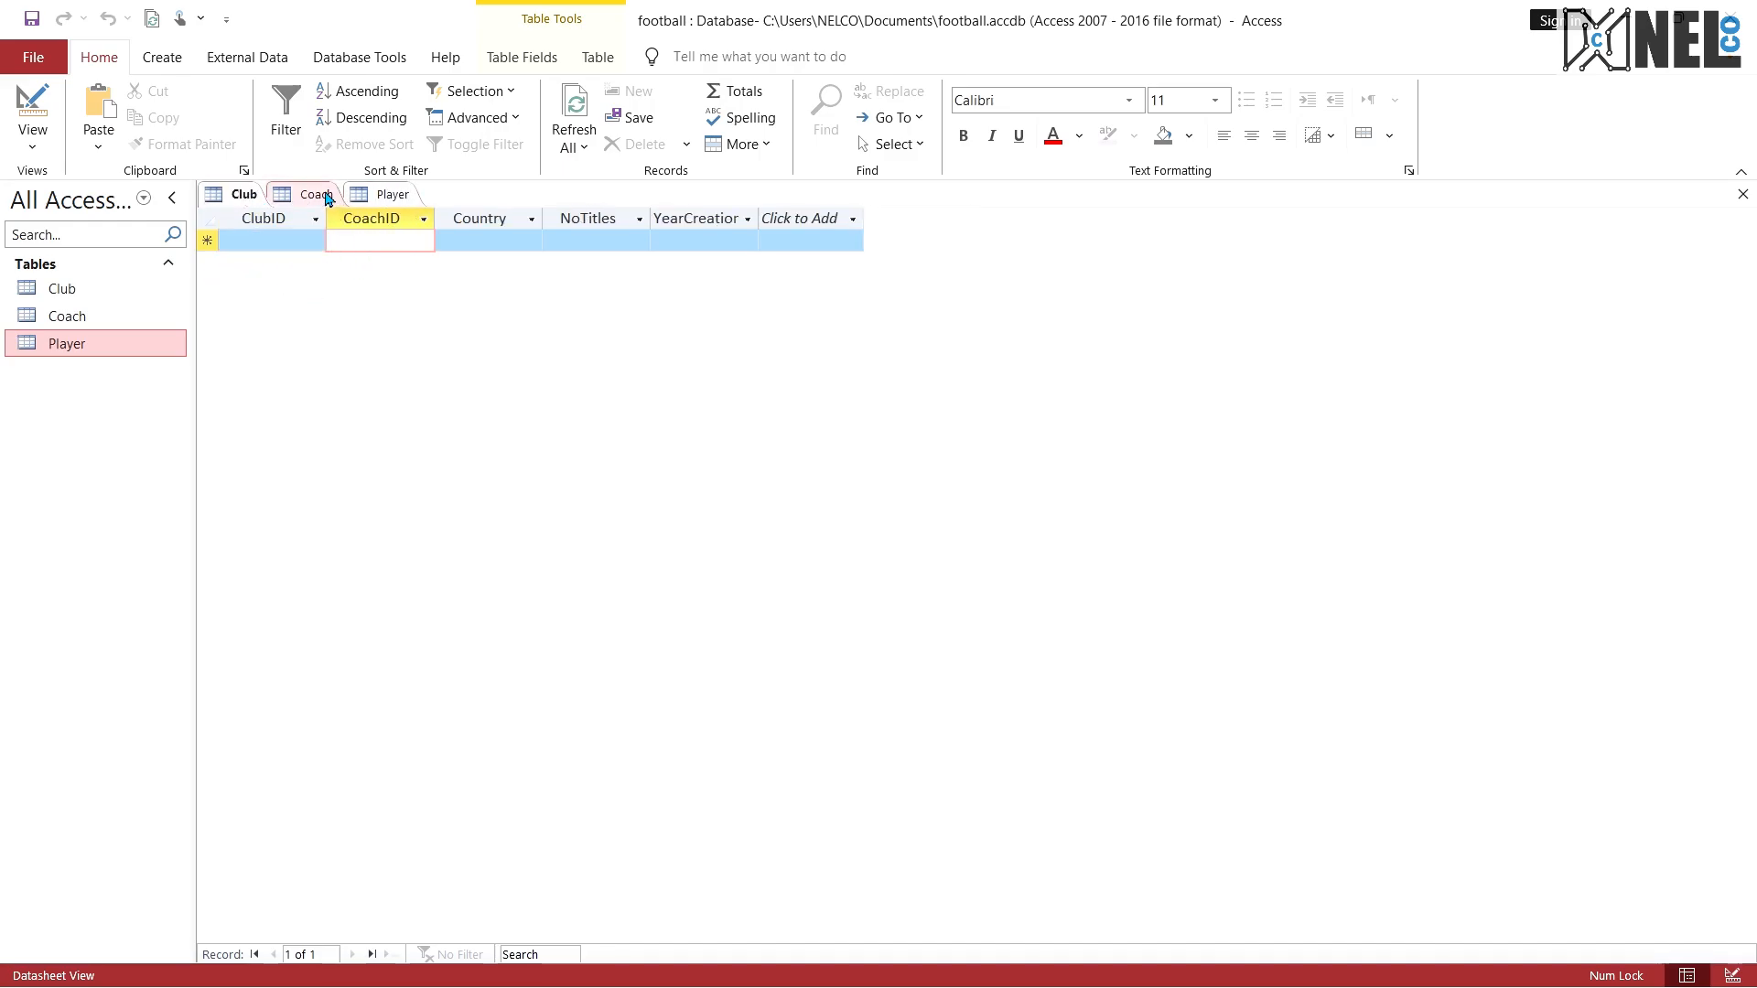
left_click(314, 195)
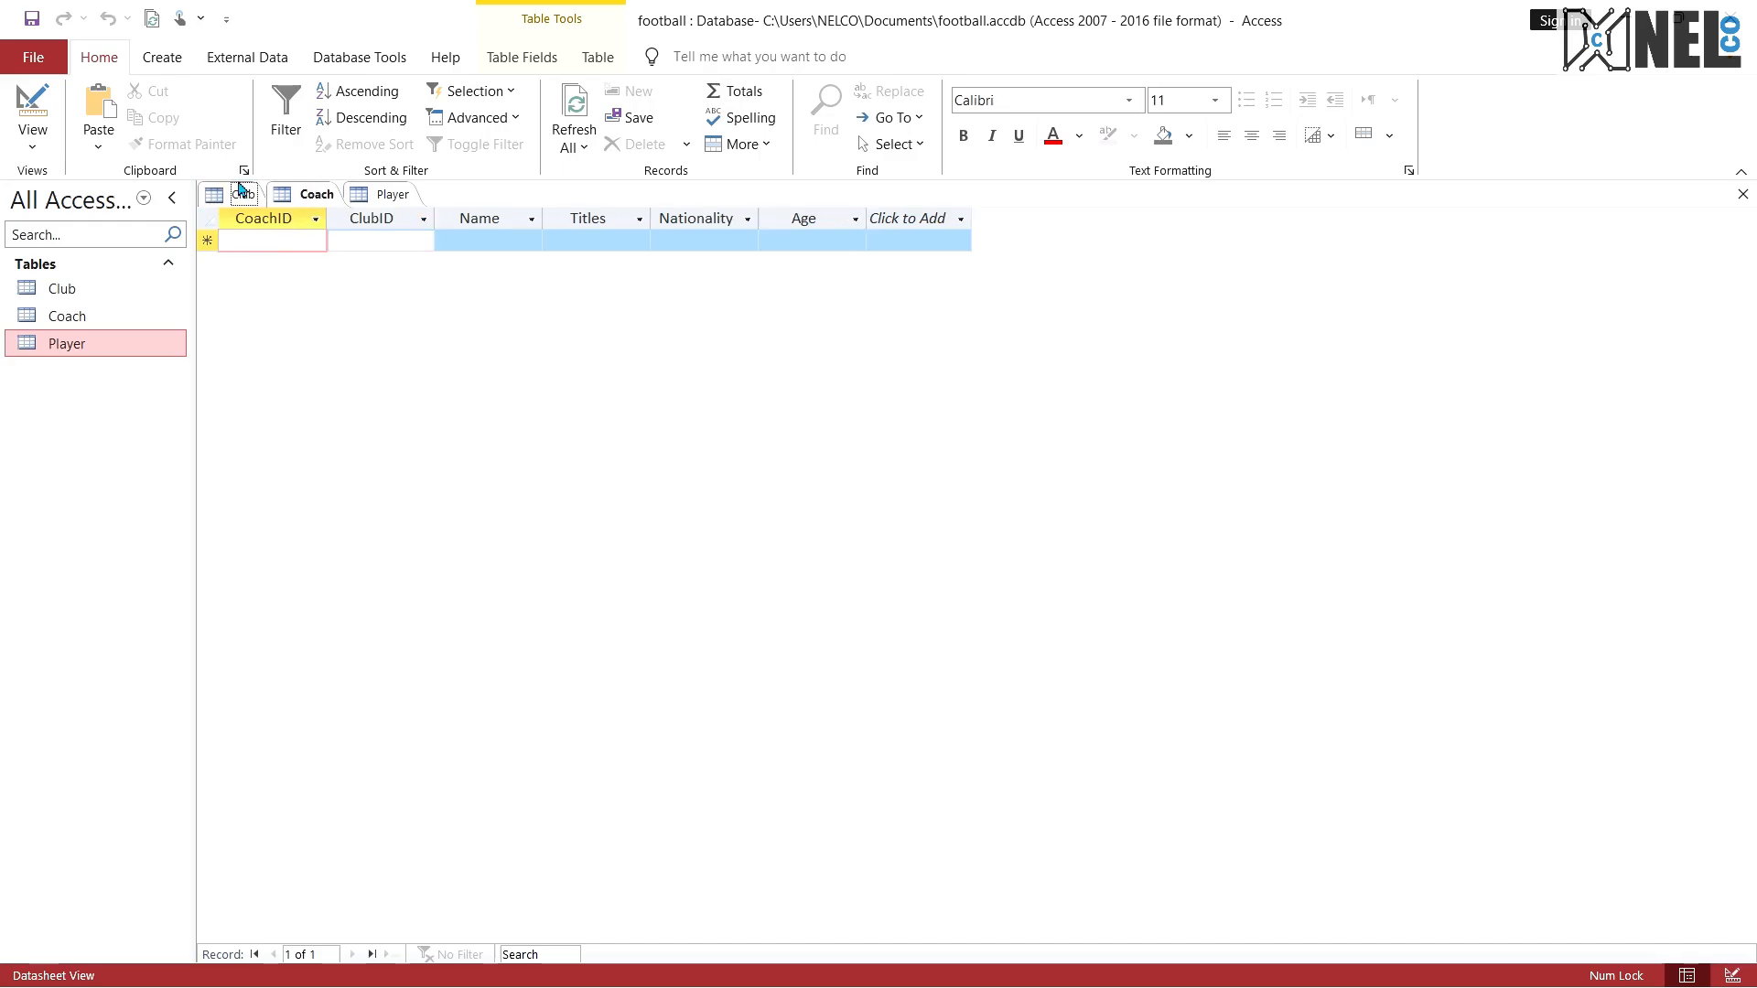
left_click(240, 194)
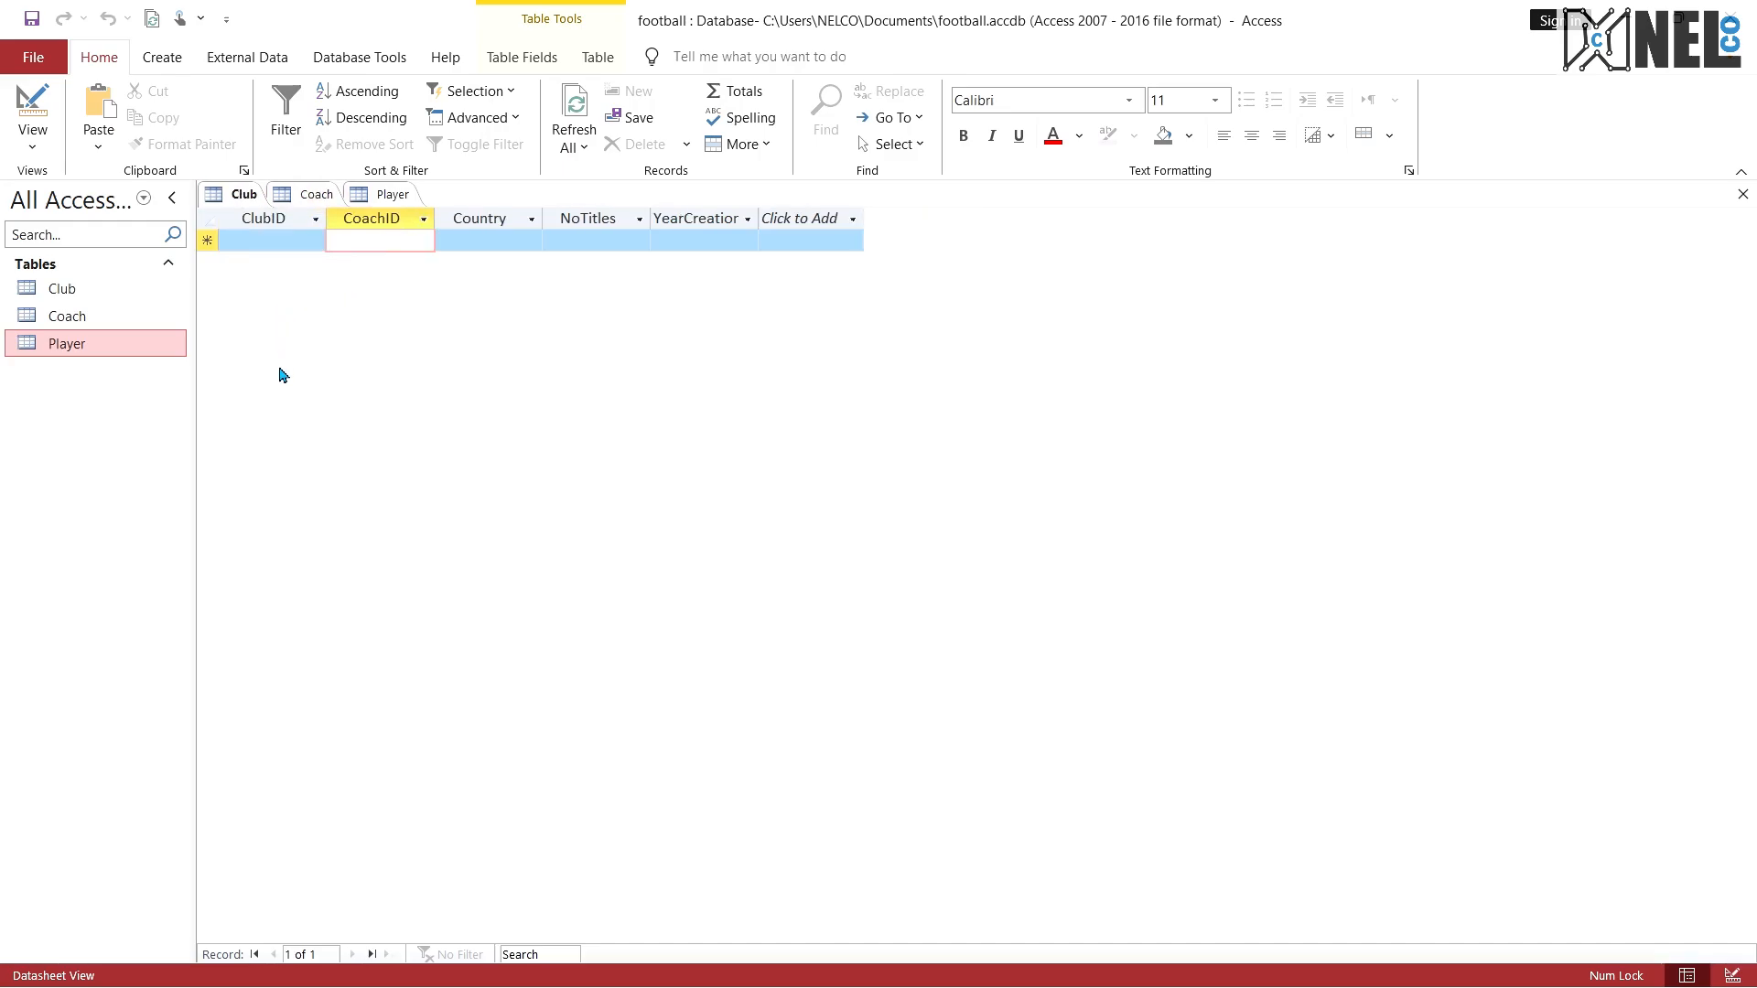
key("ctrl+super+Right")
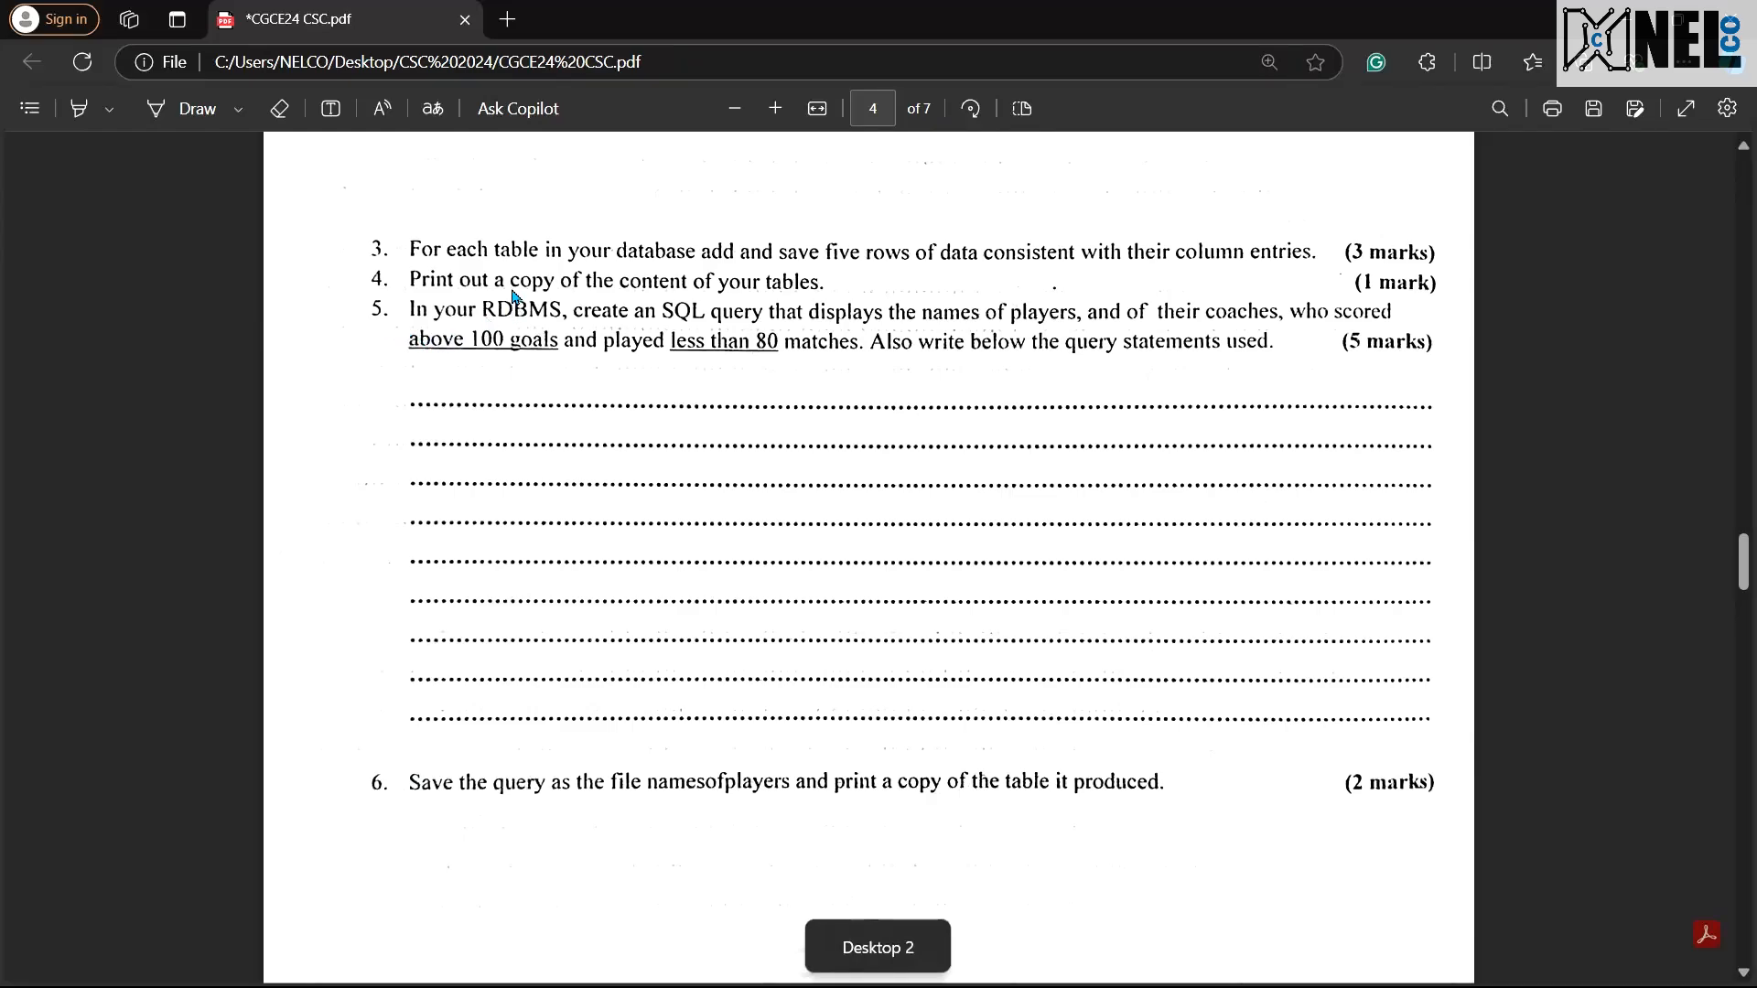
key("ctrl+super+Left")
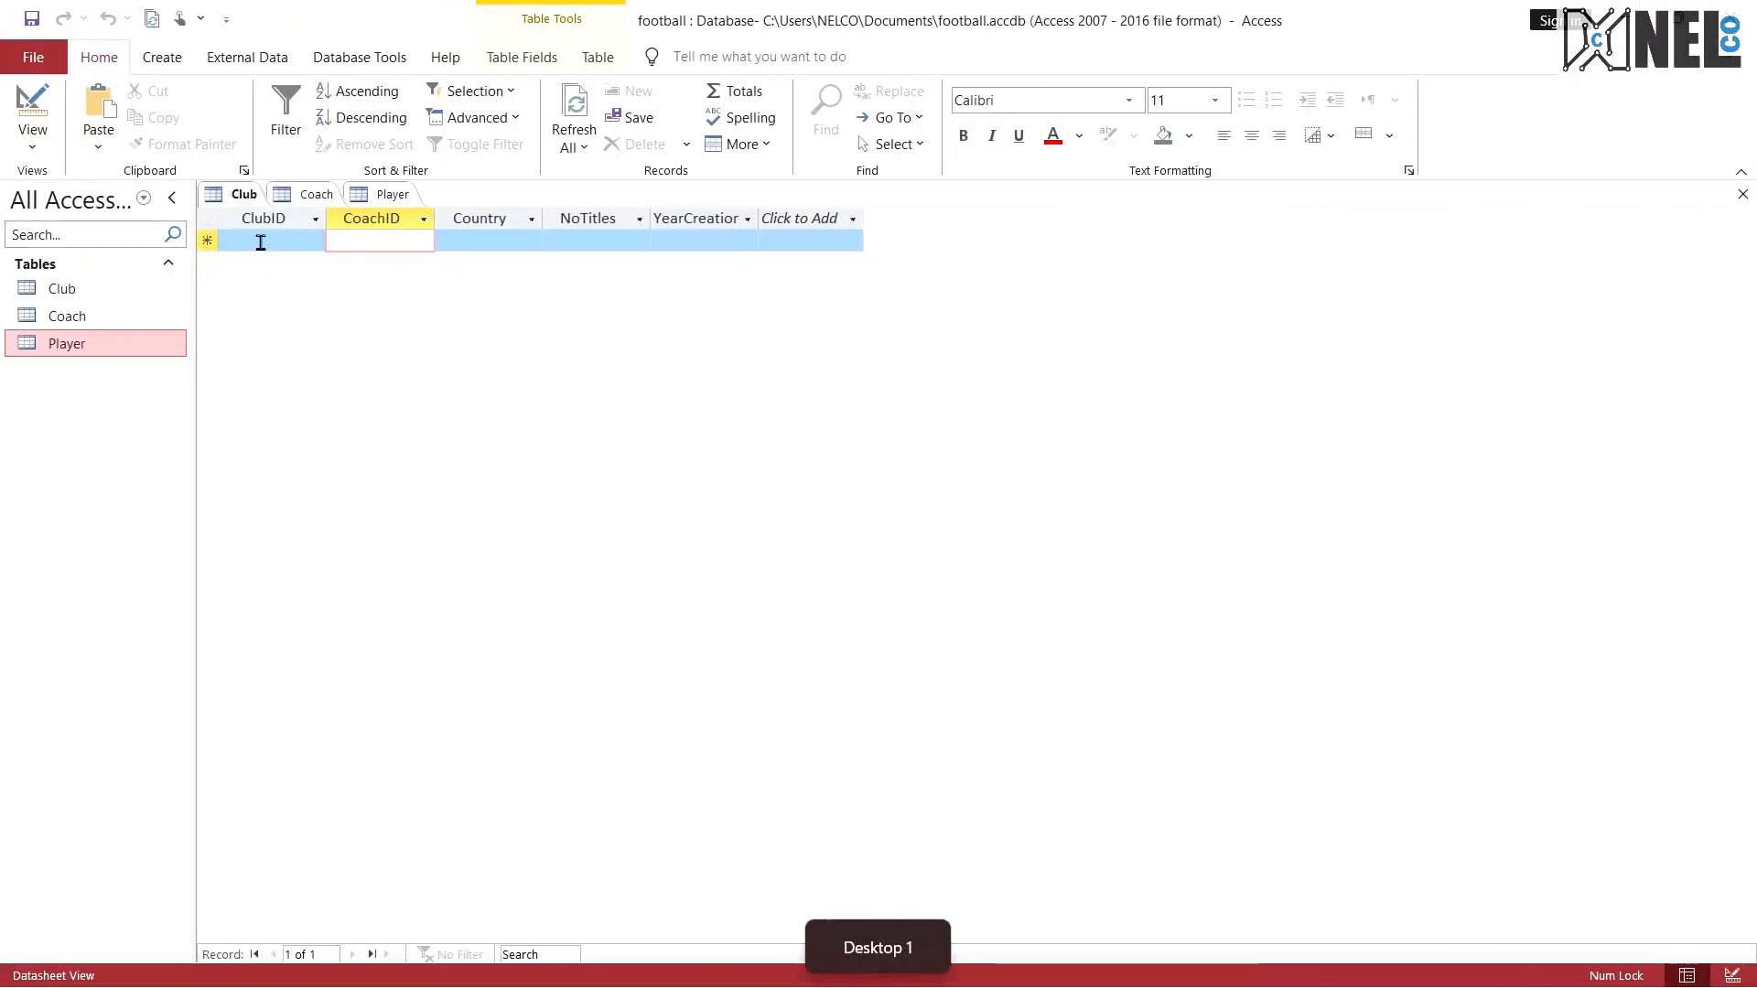
left_click(263, 237)
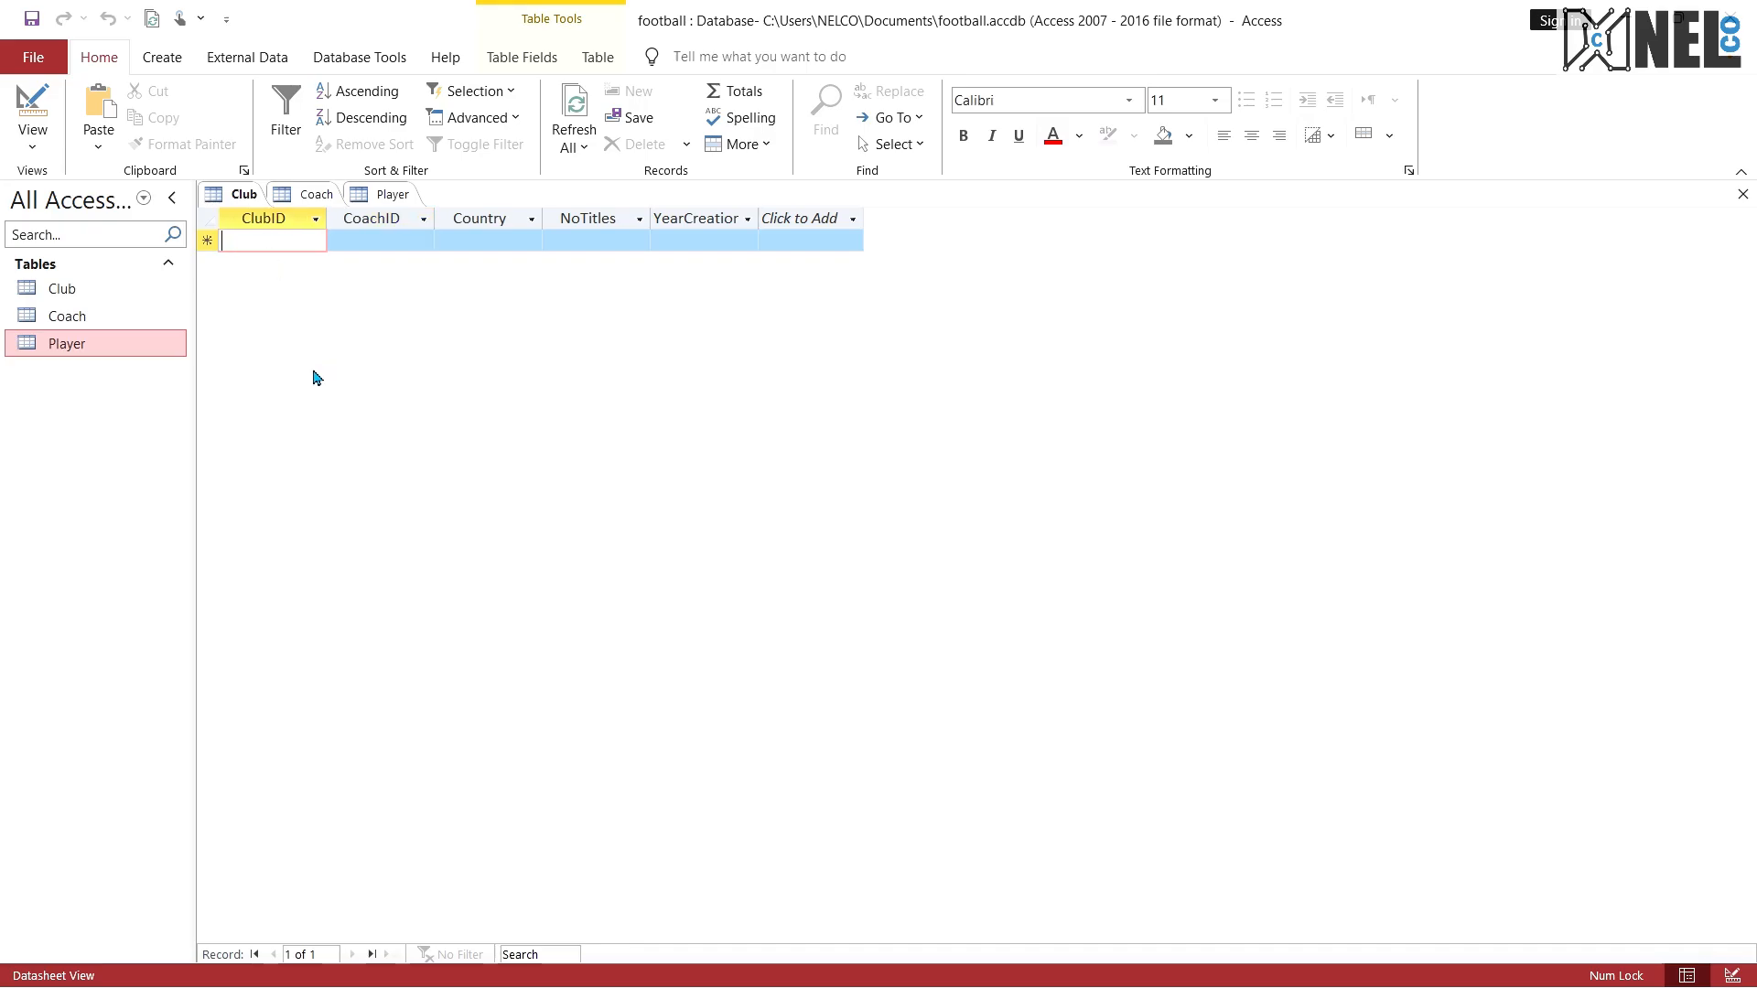
Step: Check the field types and example ID formats in the exam PDF's Player, Club and Coach definitions
key("ctrl+super+Right")
scroll(745, 478, "up", 10)
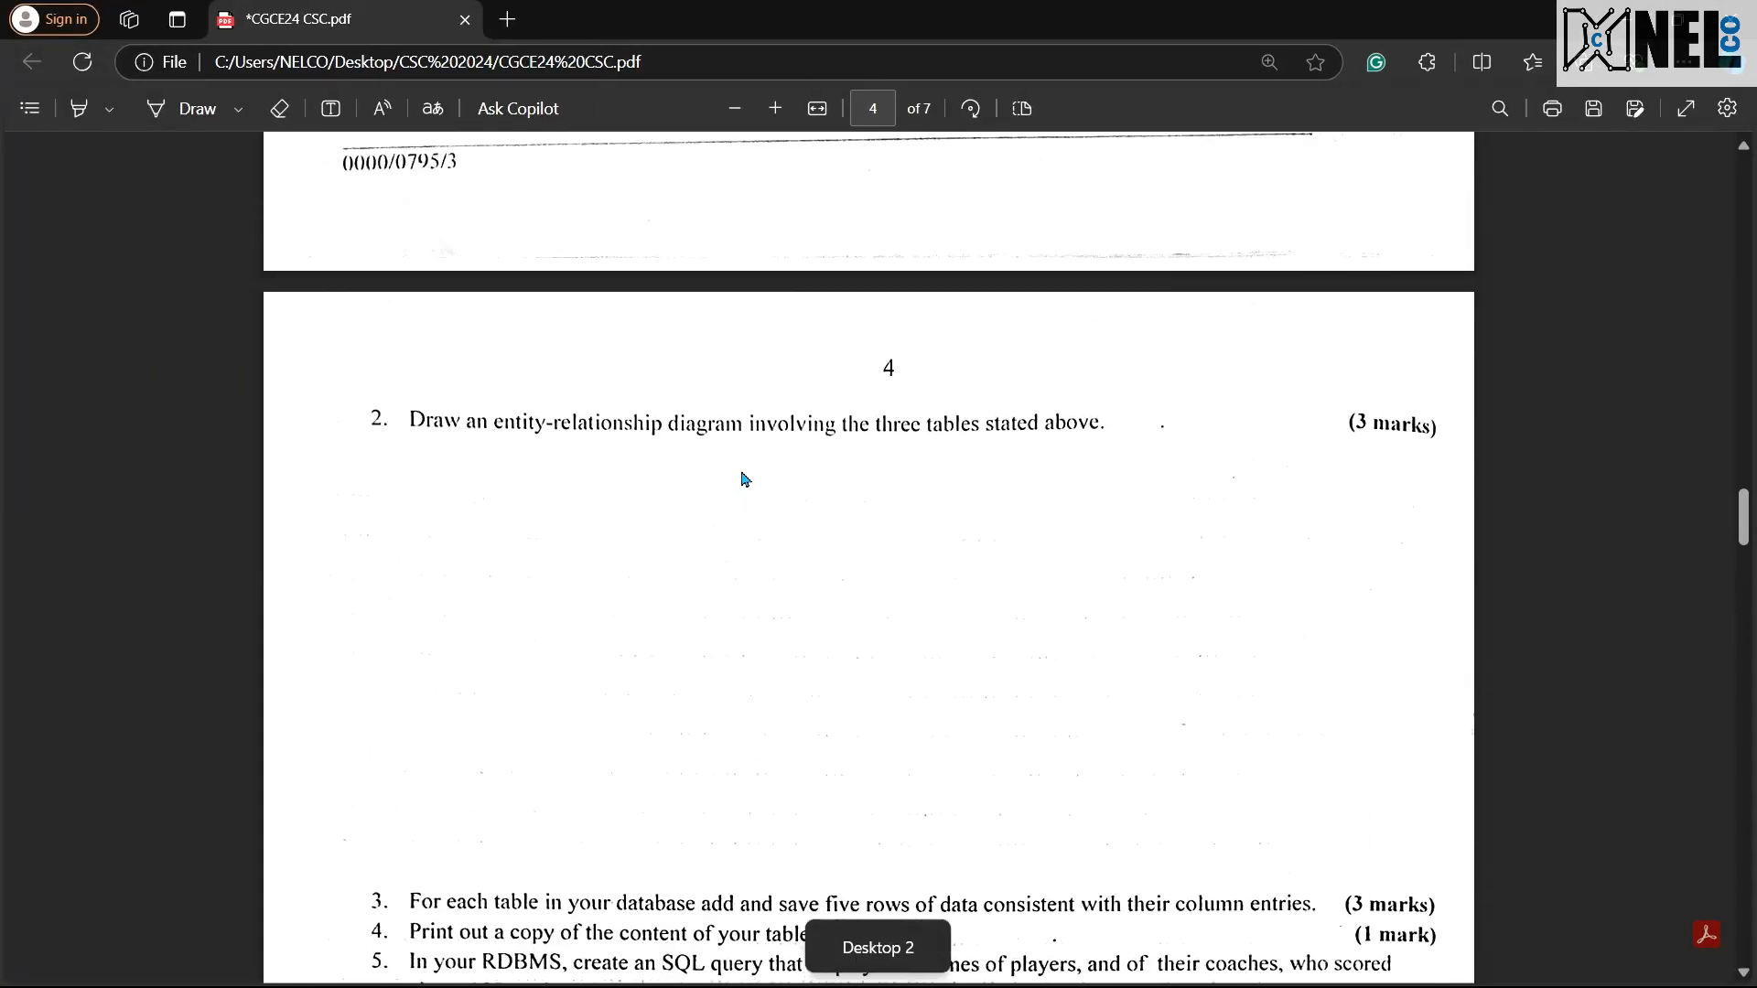
scroll(746, 477, "up", 20)
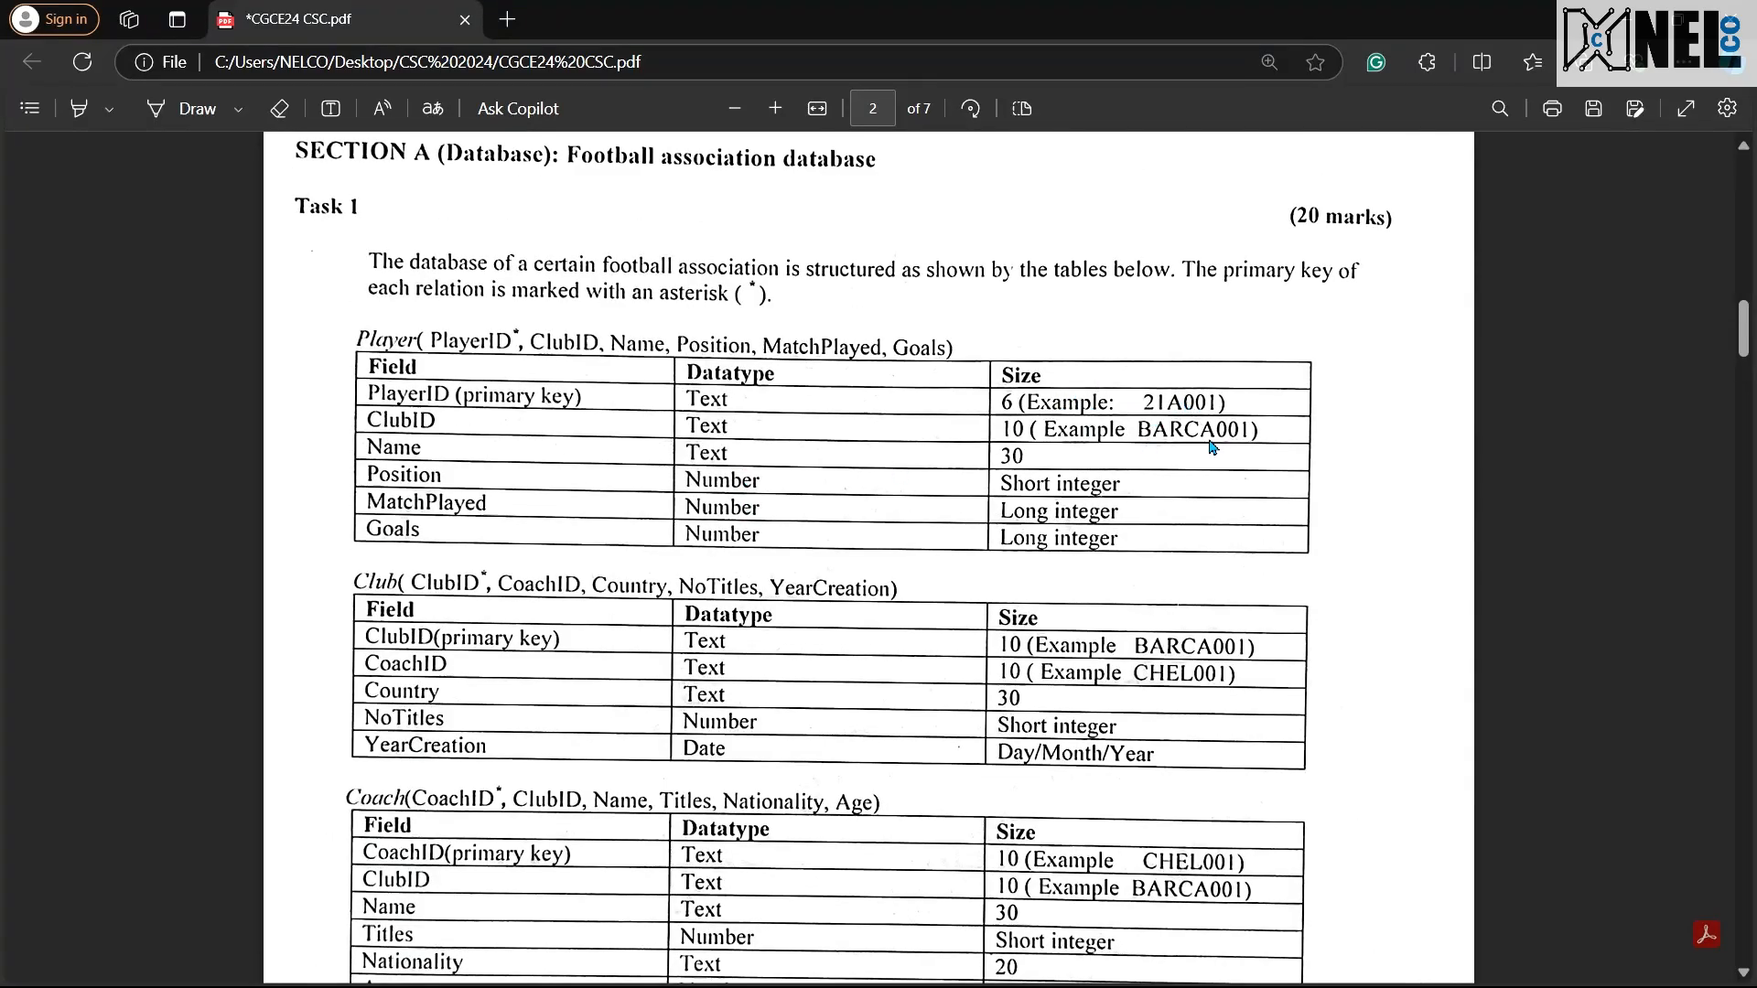
scroll(1179, 722, "down", 1)
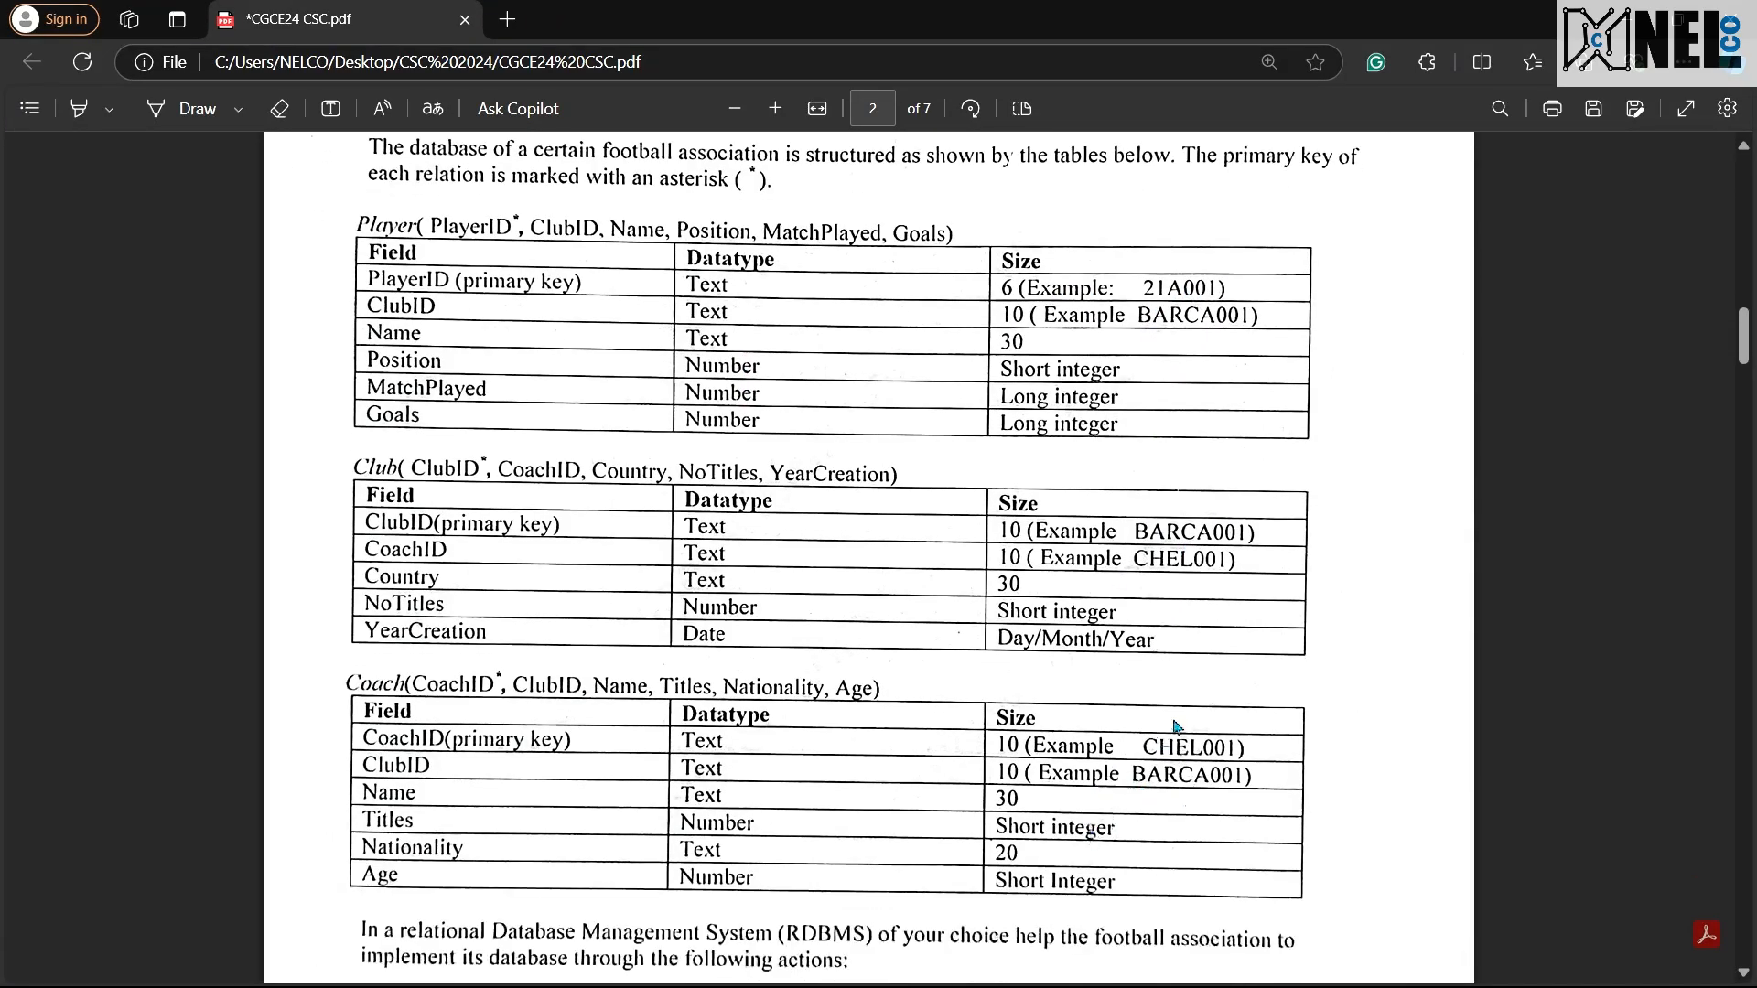
scroll(864, 671, "down", 12)
scroll(851, 659, "down", 10)
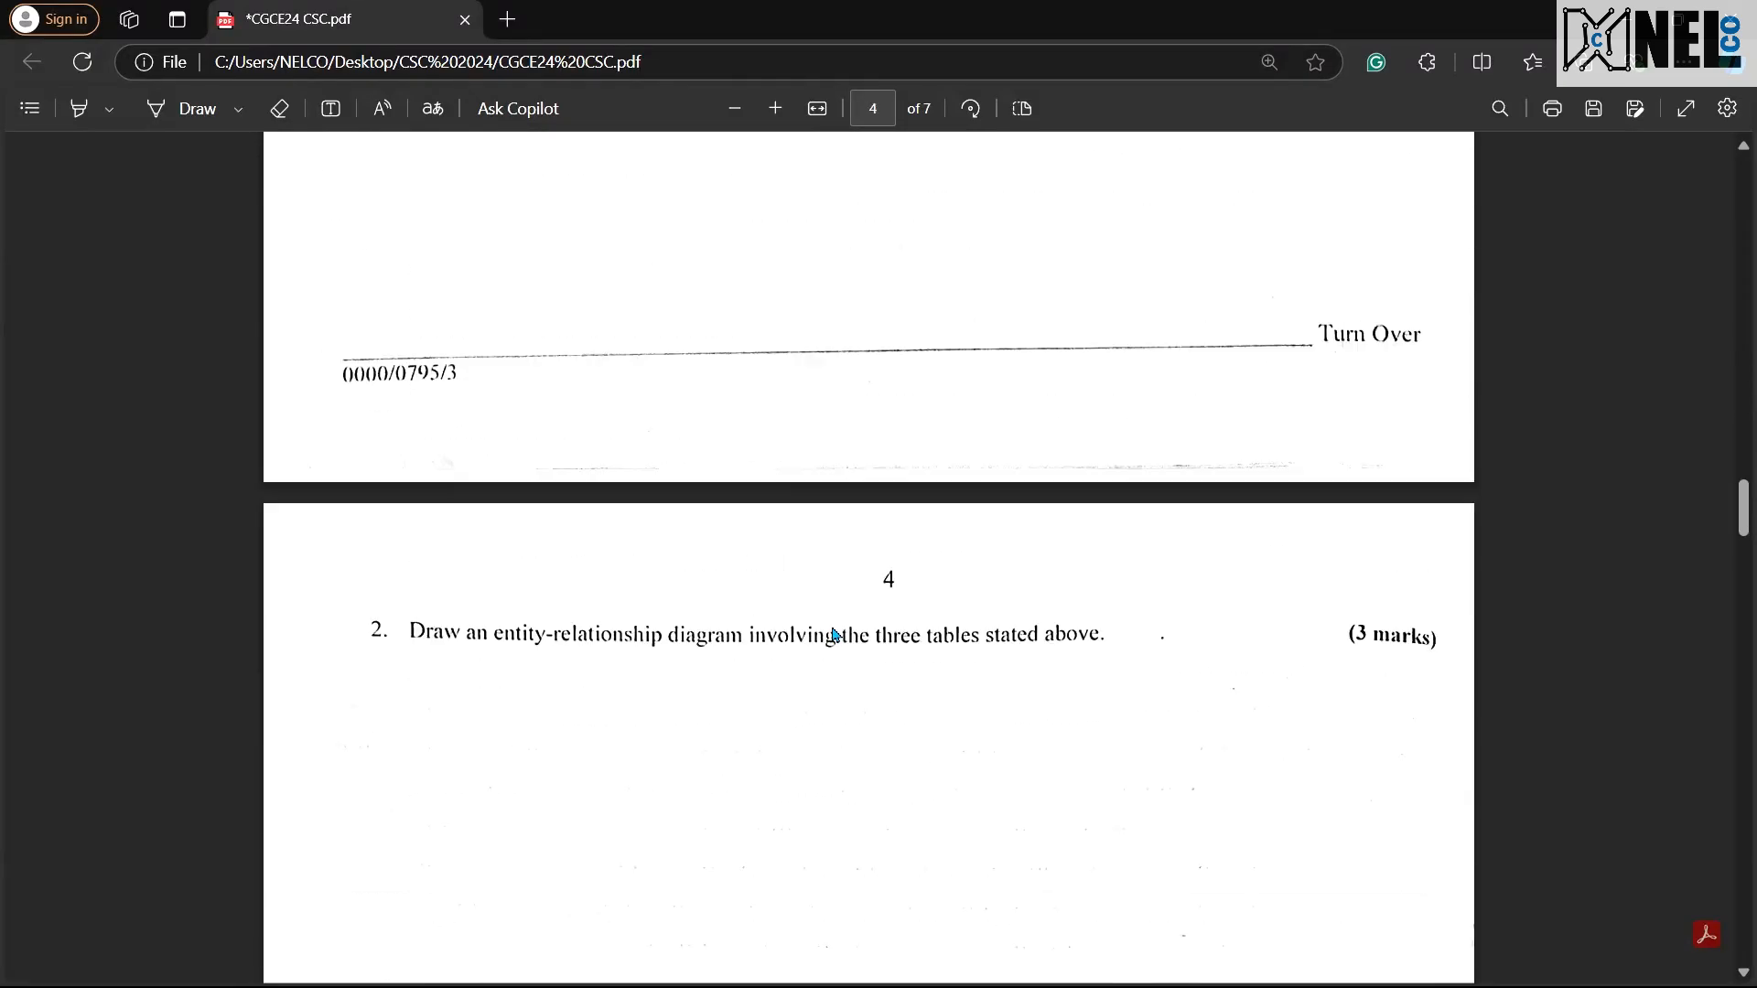
Step: Switch to Access and start the Player table's first record with PlayerID DA001, ClubID BST001 and the player's name
key("ctrl+super+Left")
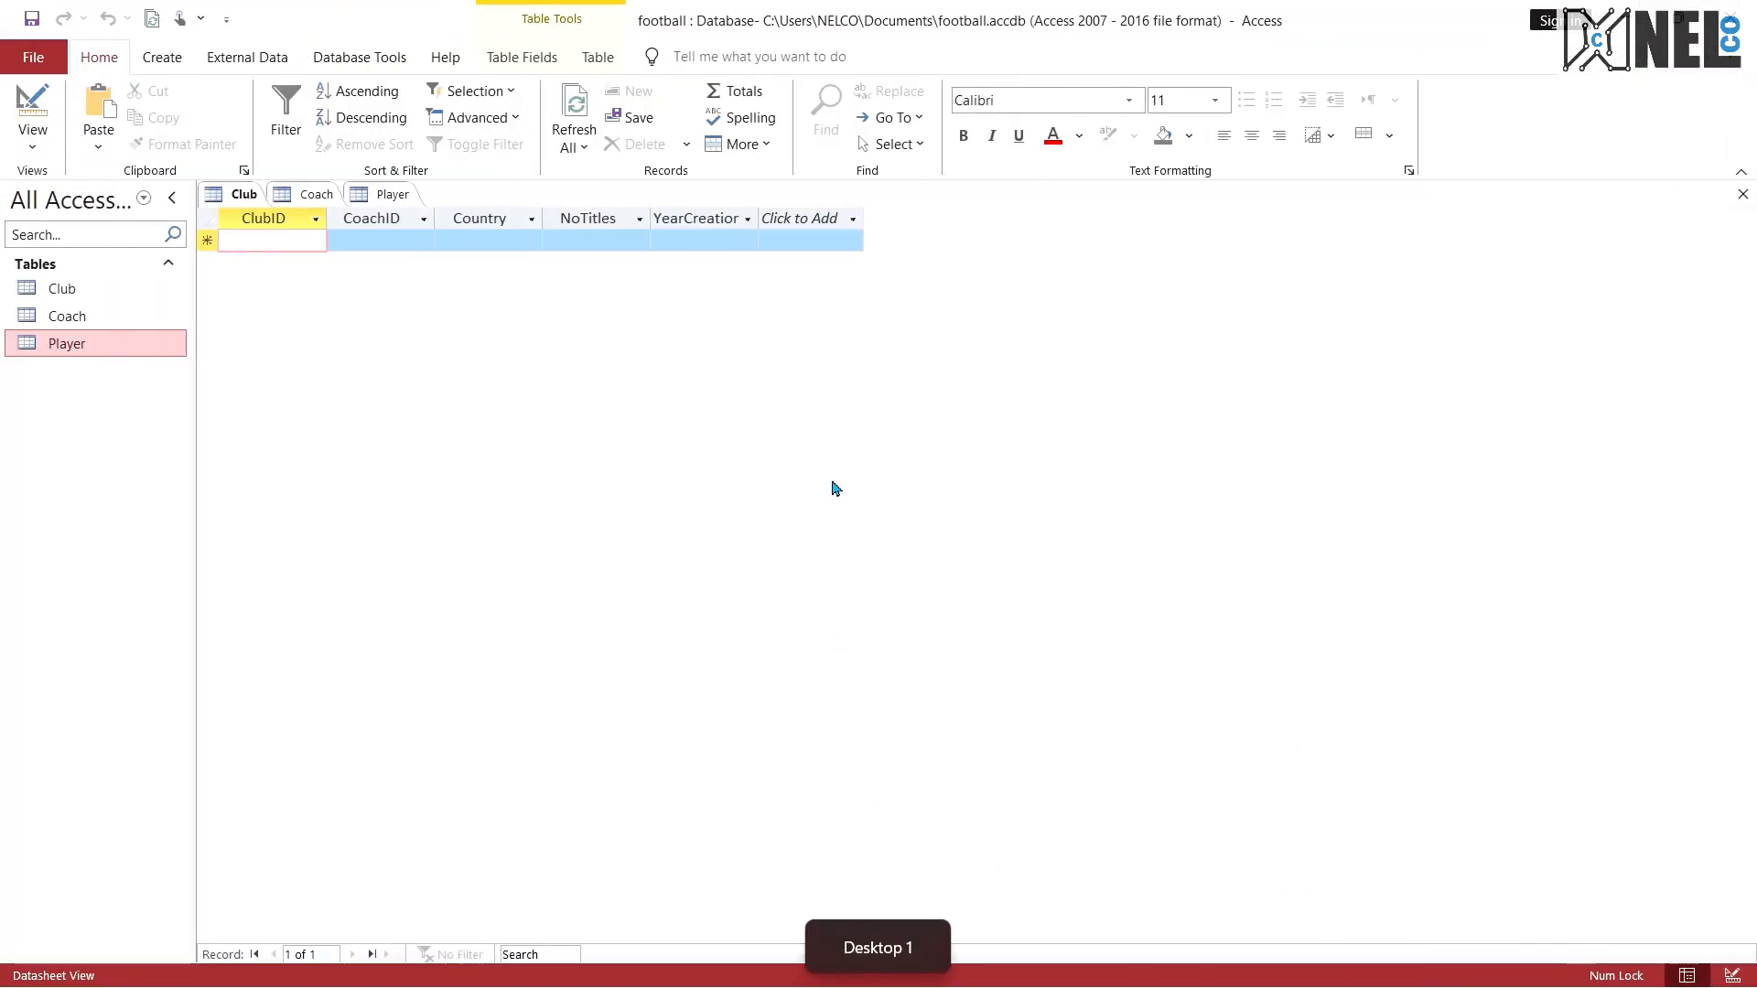
left_click(371, 242)
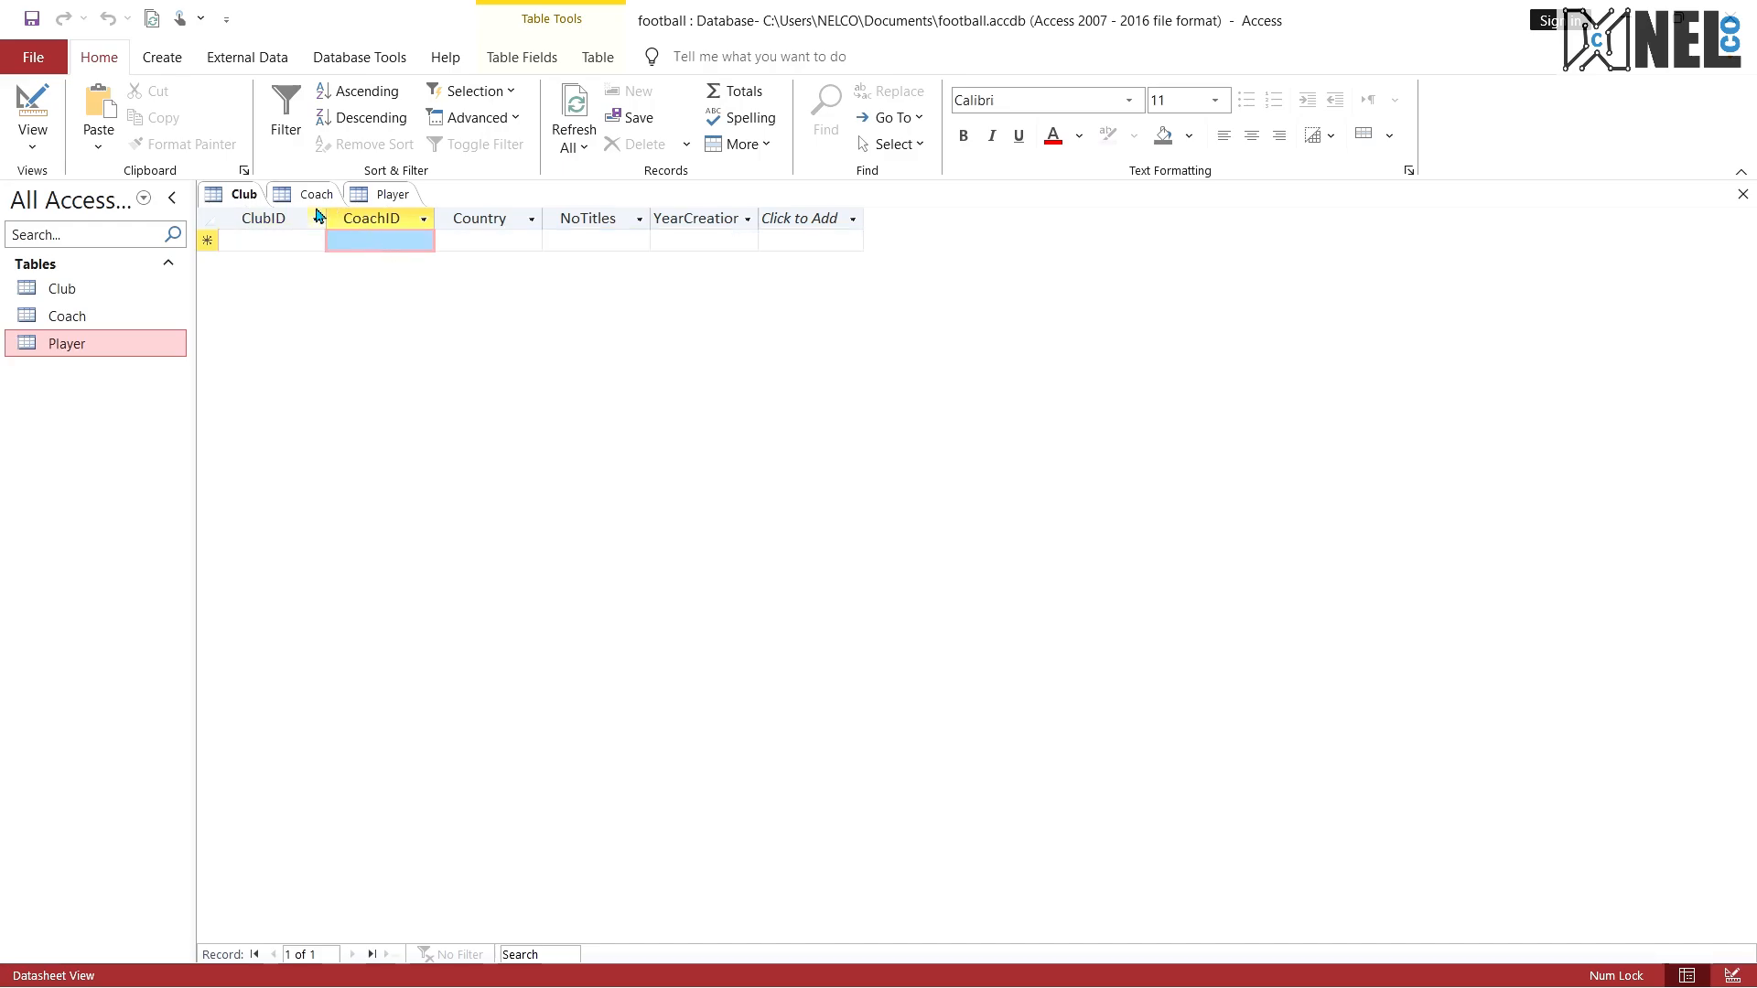
left_click(309, 194)
left_click(260, 195)
left_click(388, 195)
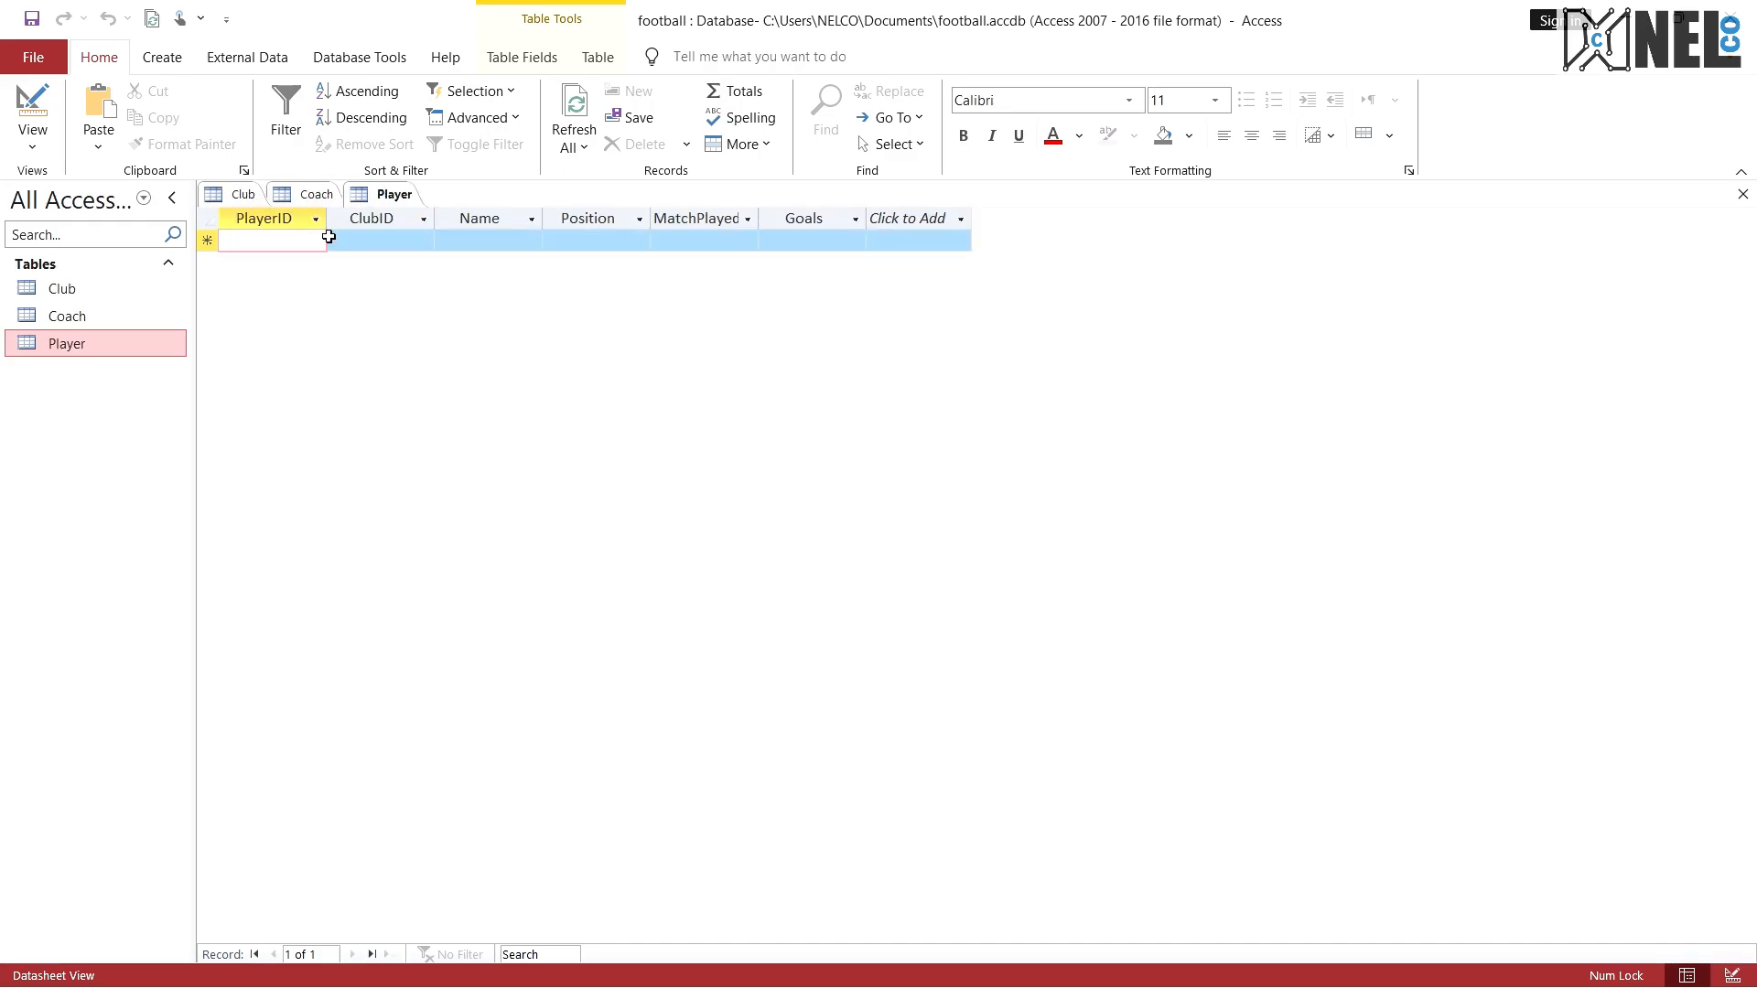
key("Caps_Lock")
type("DA001")
key("Tab")
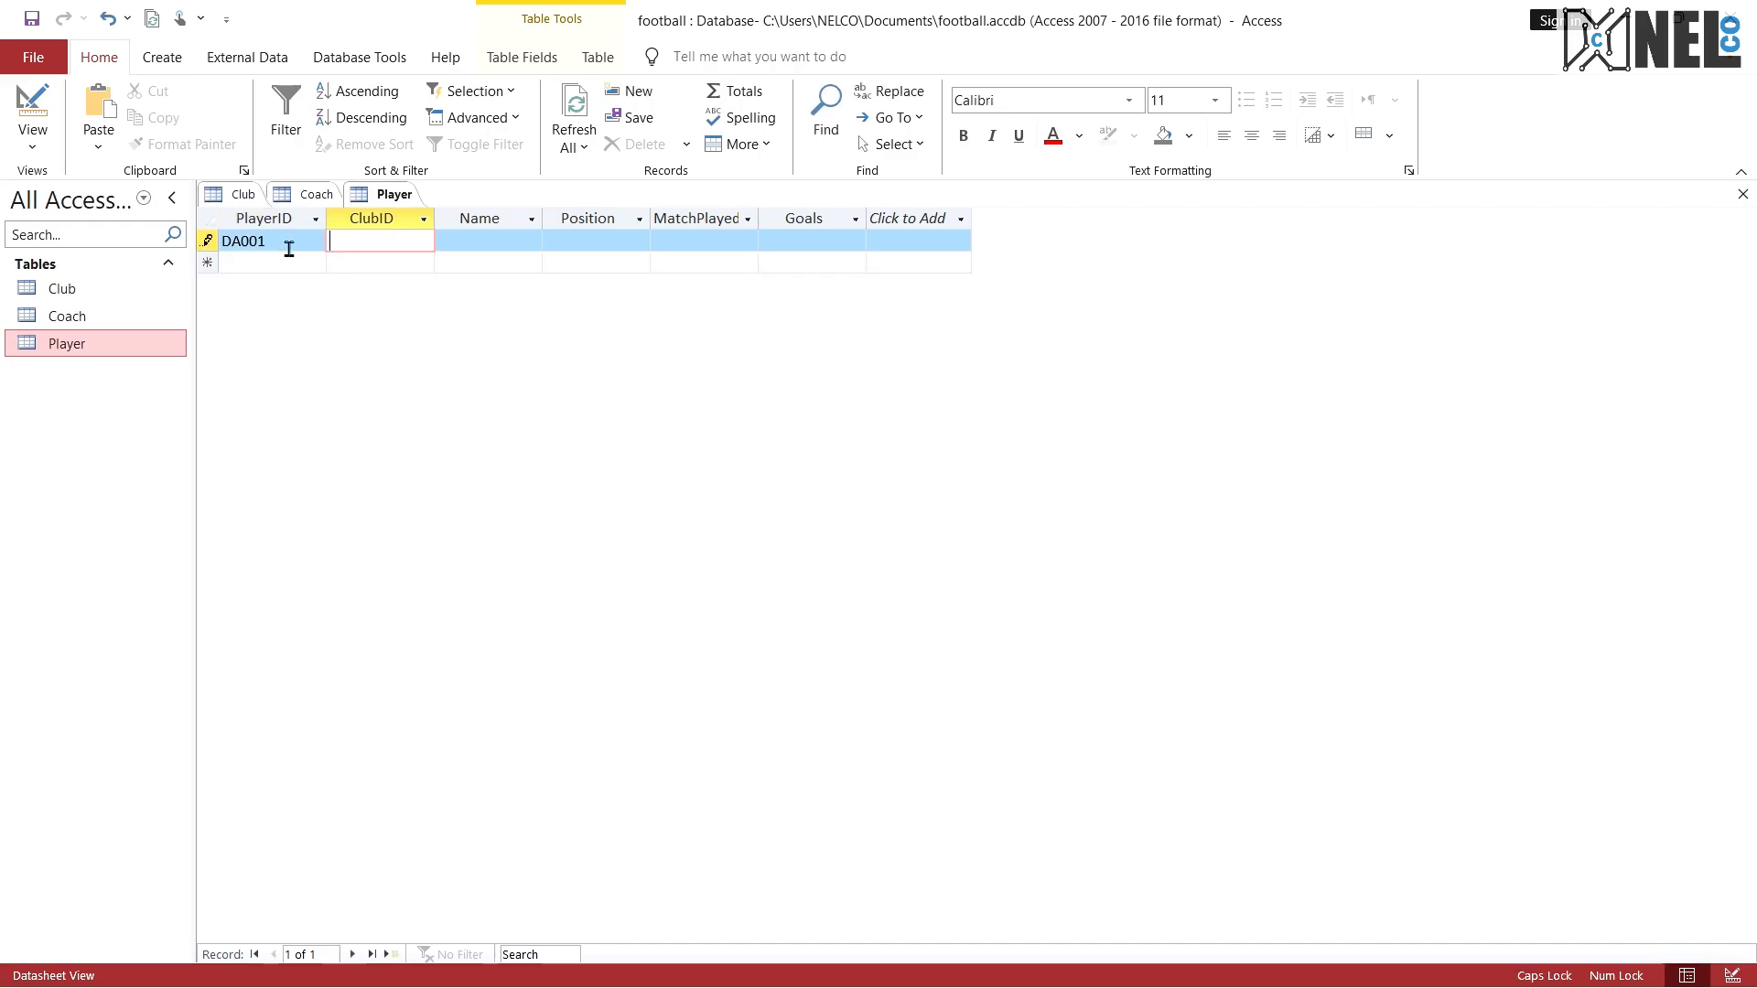
type("BST001")
key("Tab")
key("Caps_Lock")
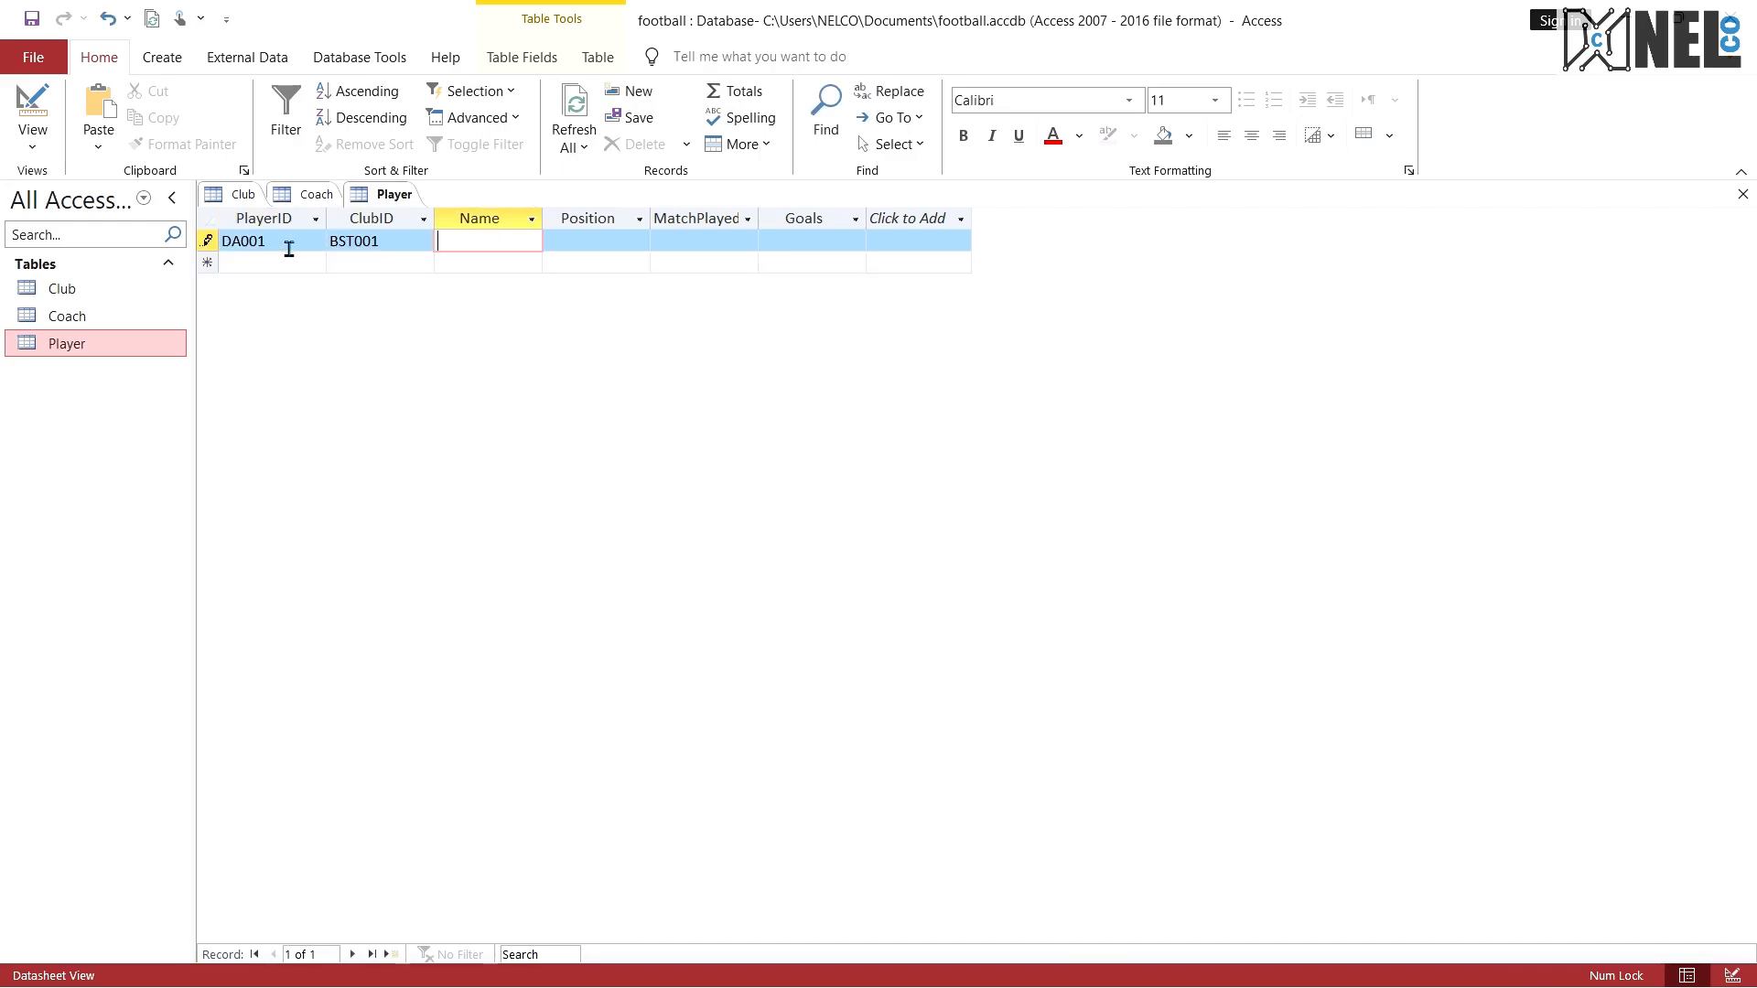
type("Alexis Junior")
key("Tab")
type("Attacker")
key("Tab")
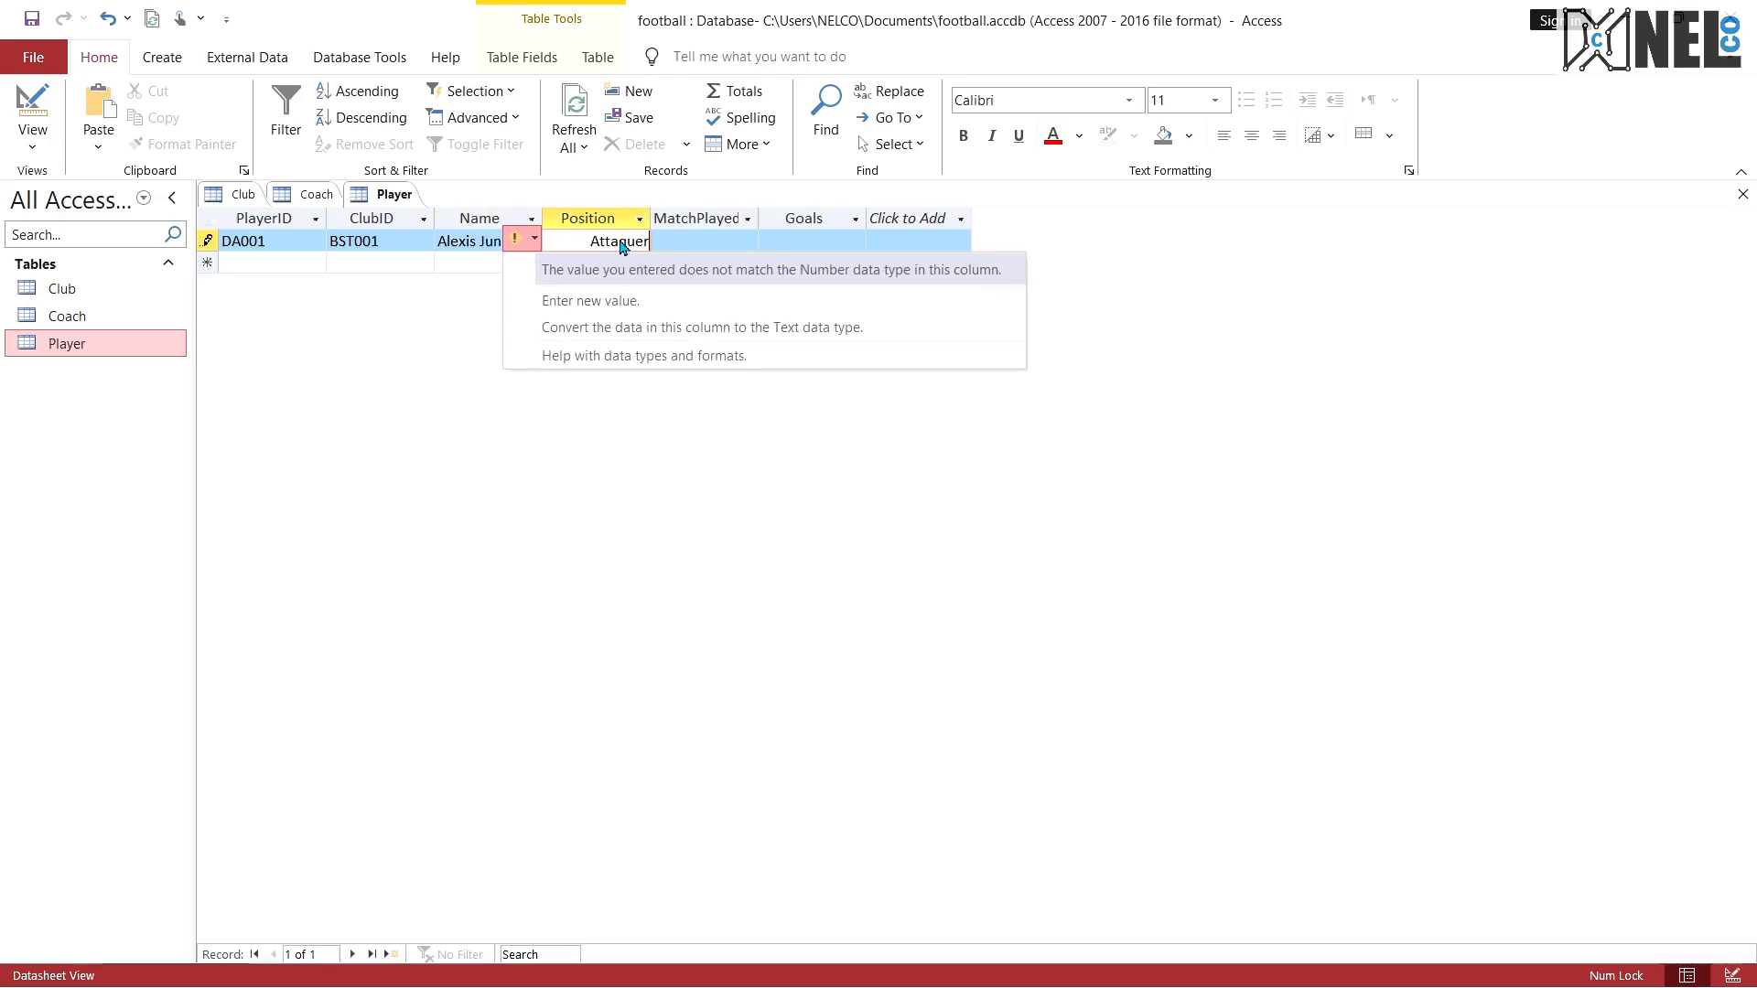
key("Escape")
key("Escape")
Step: Check the Position data type in the exam PDF and complete the first player record with Position 5, MatchPlayed 20 and Goals 100
left_click(605, 251)
key("ctrl+super+Right")
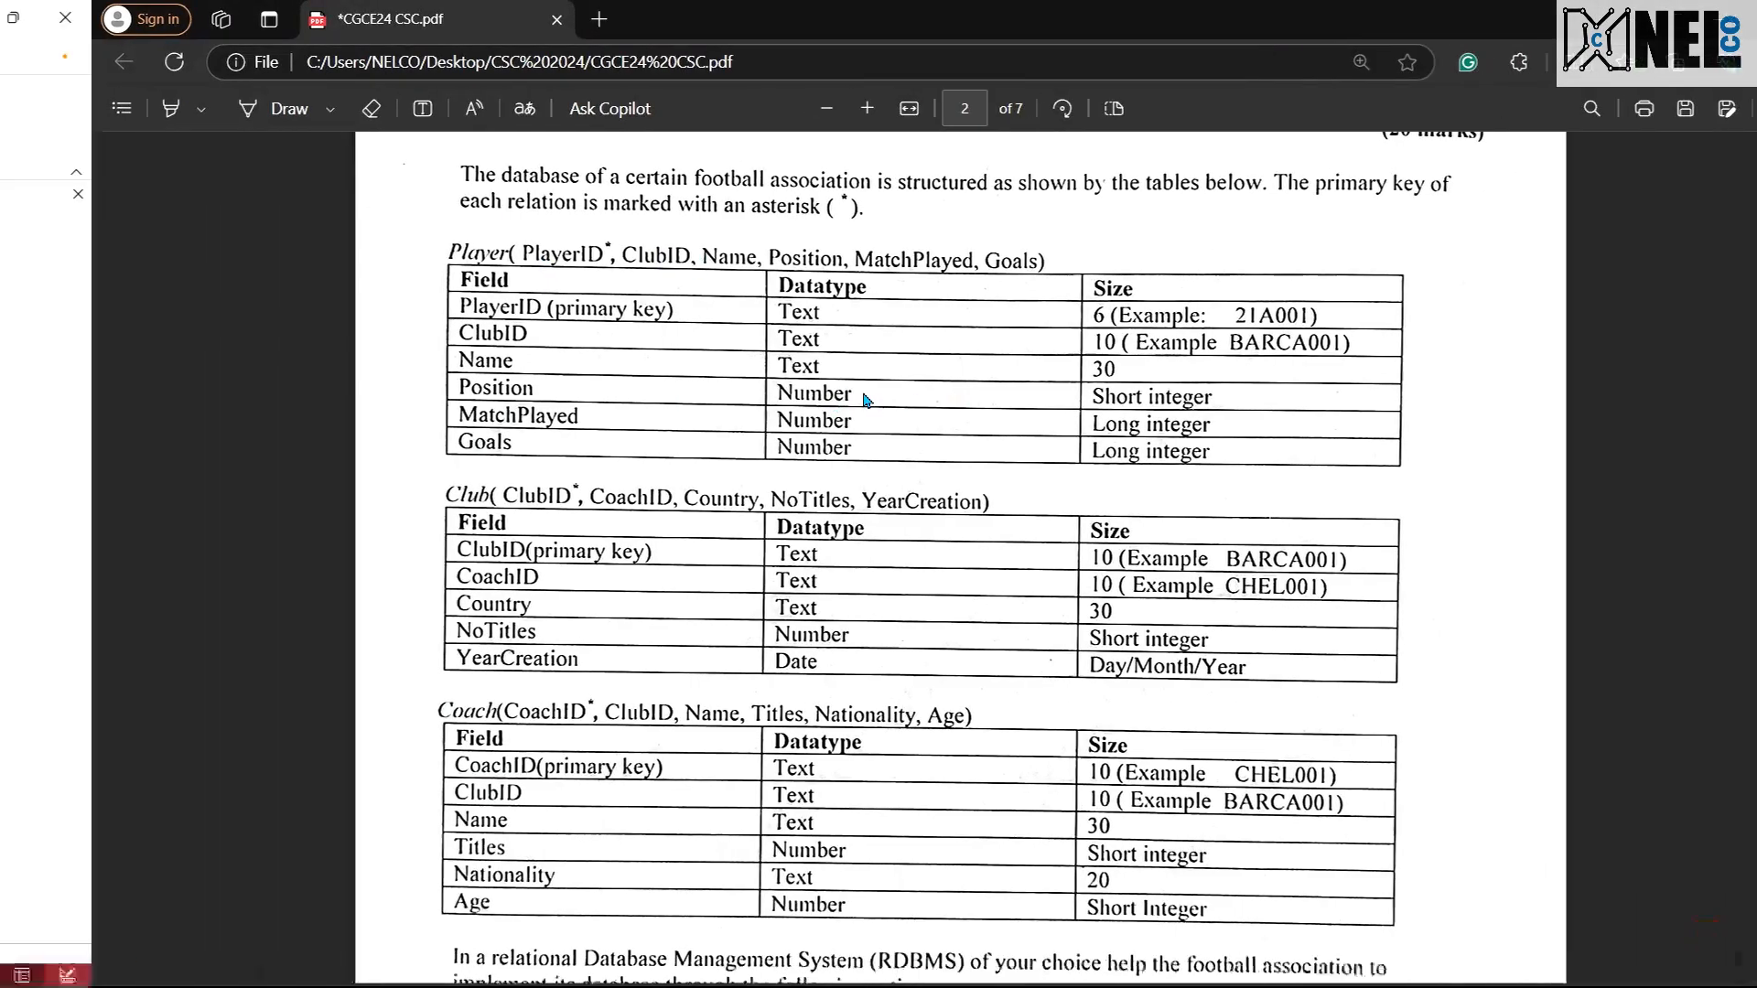
key("ctrl+super+Left")
type("5")
key("Tab")
key("Tab")
type("10")
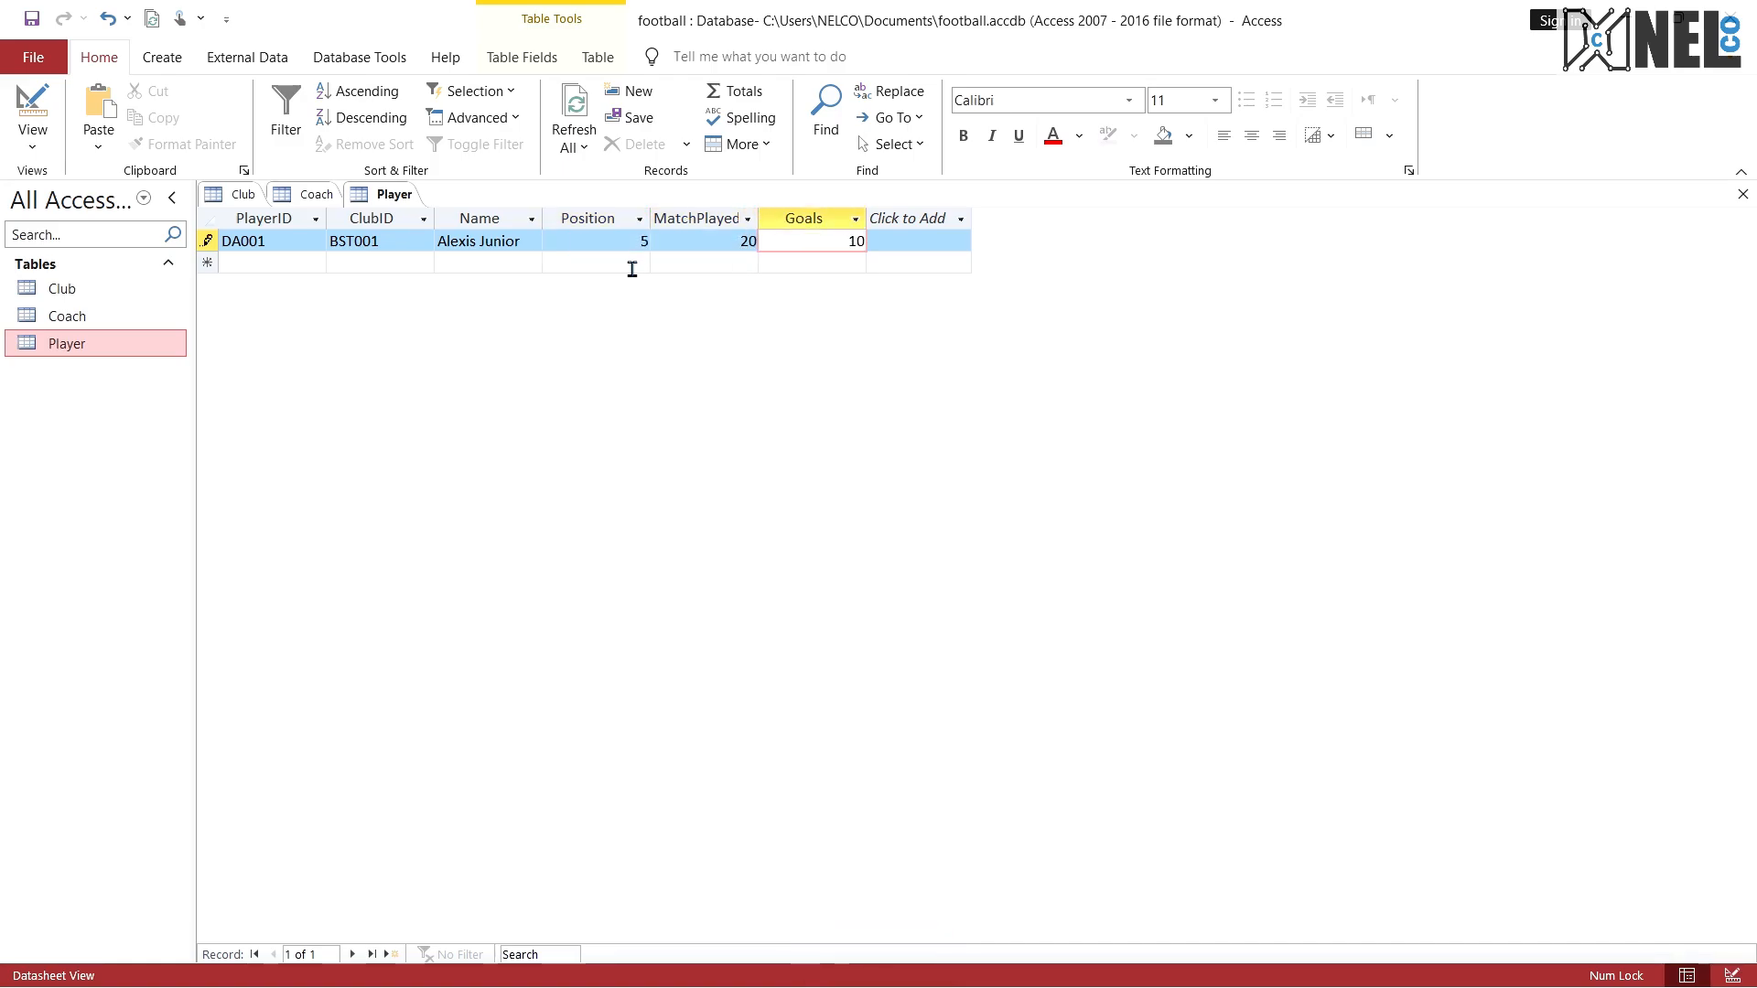
Step: Start the Player table's second record with PlayerID BT002, ClubID FST002 and the player's full name
left_click(277, 262)
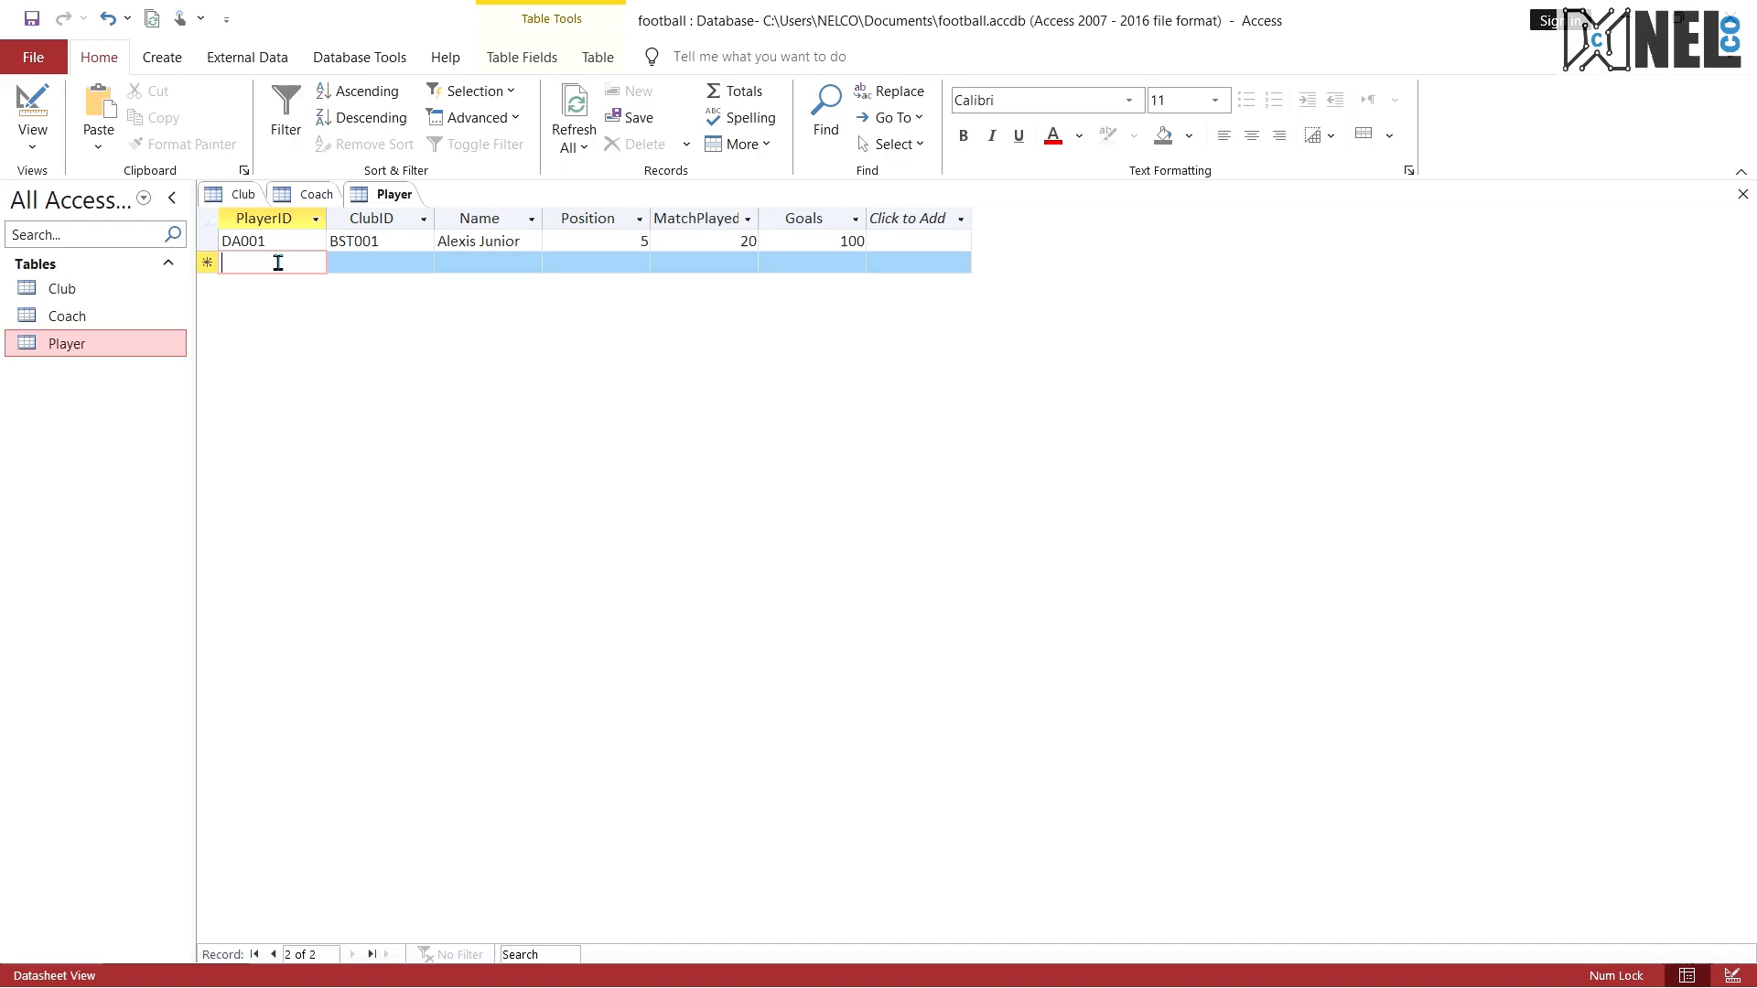
type("Bo")
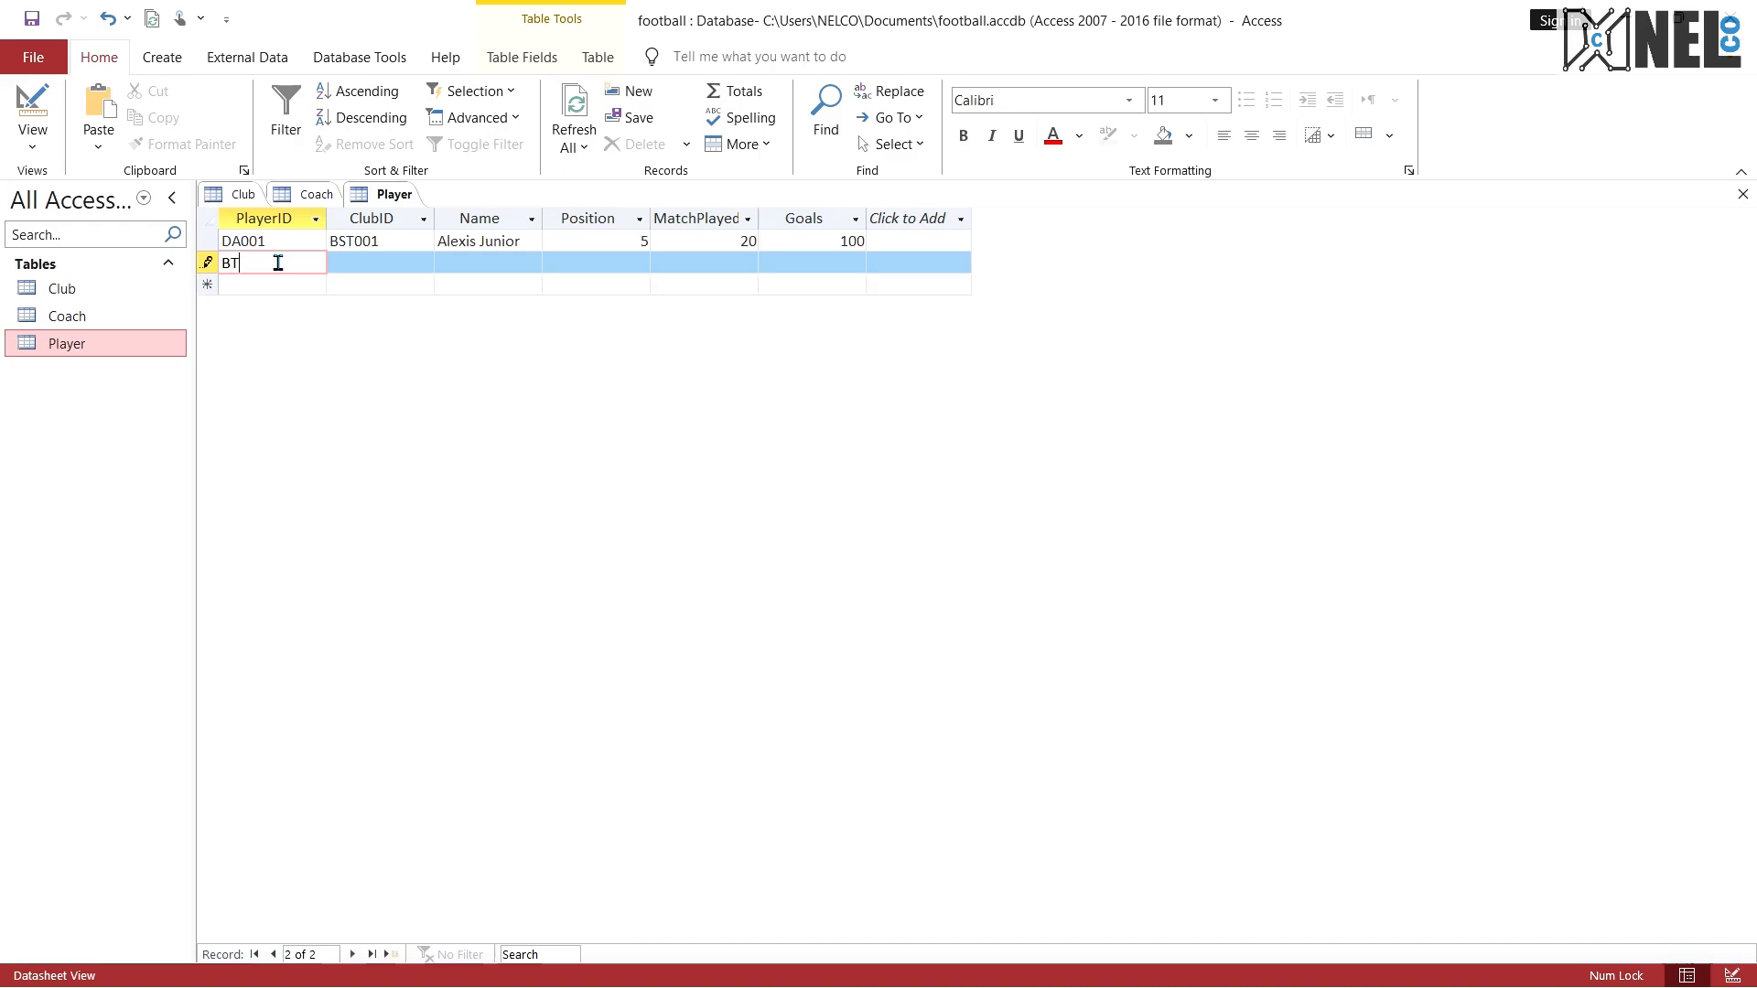
type("002")
left_click(377, 259)
type("FST")
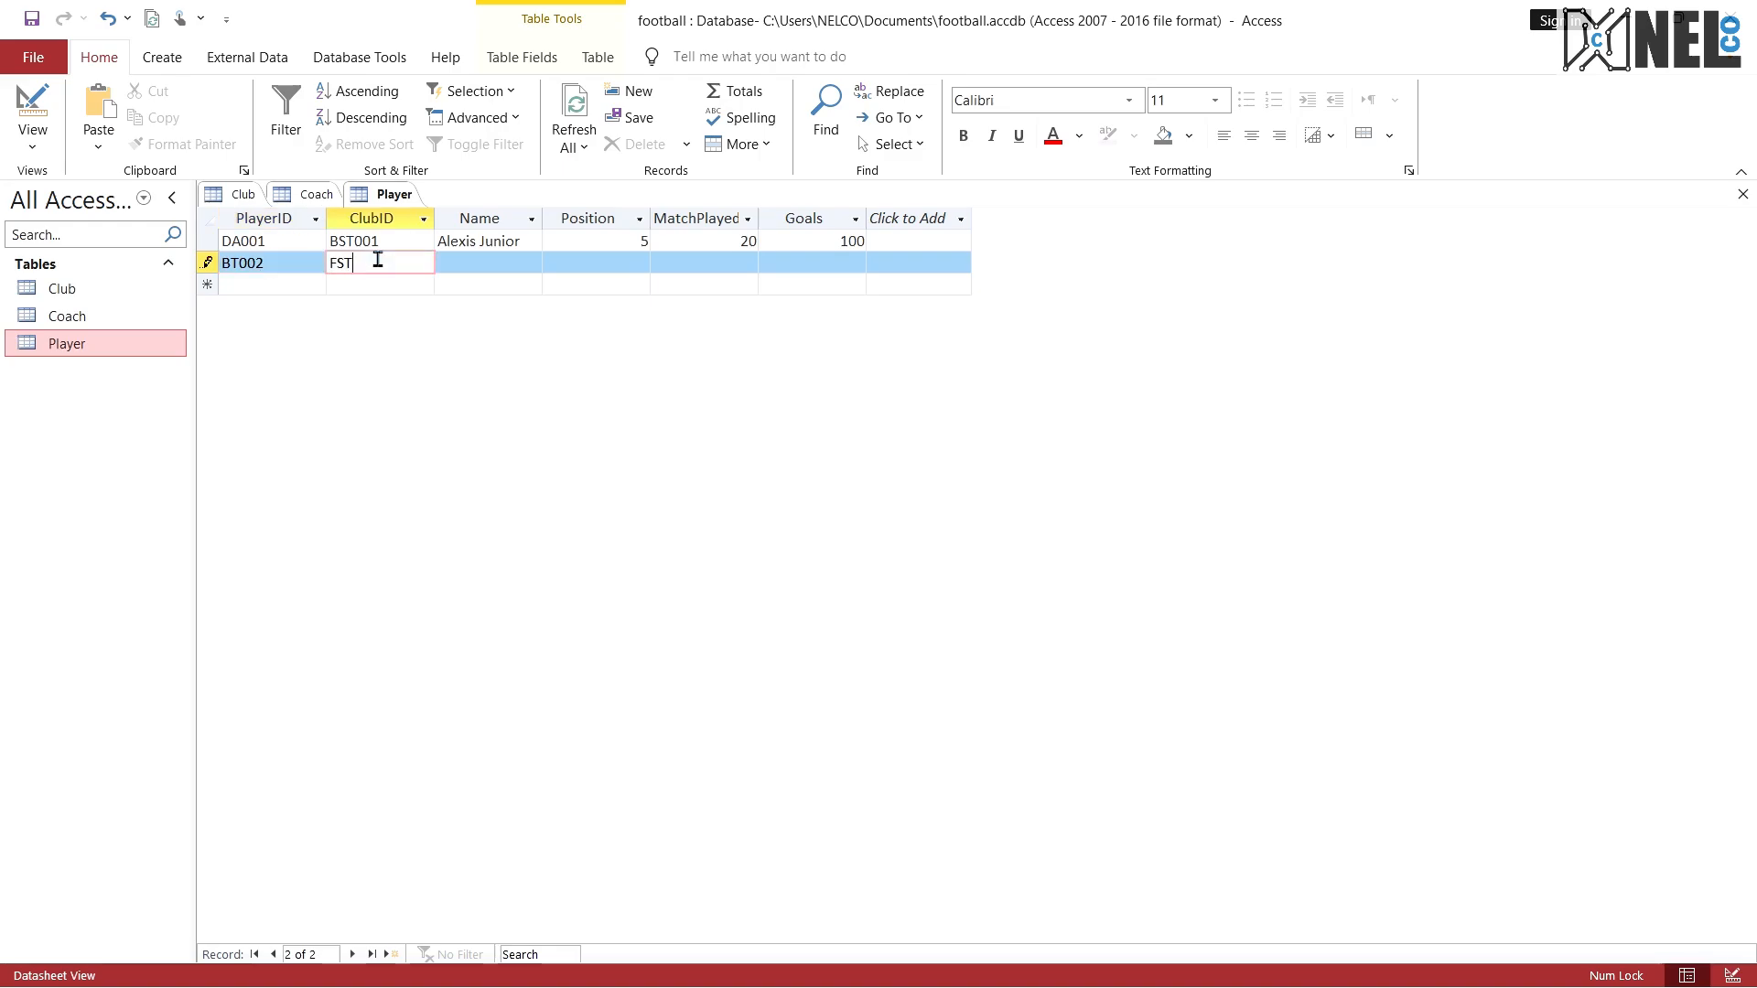
left_click(460, 260)
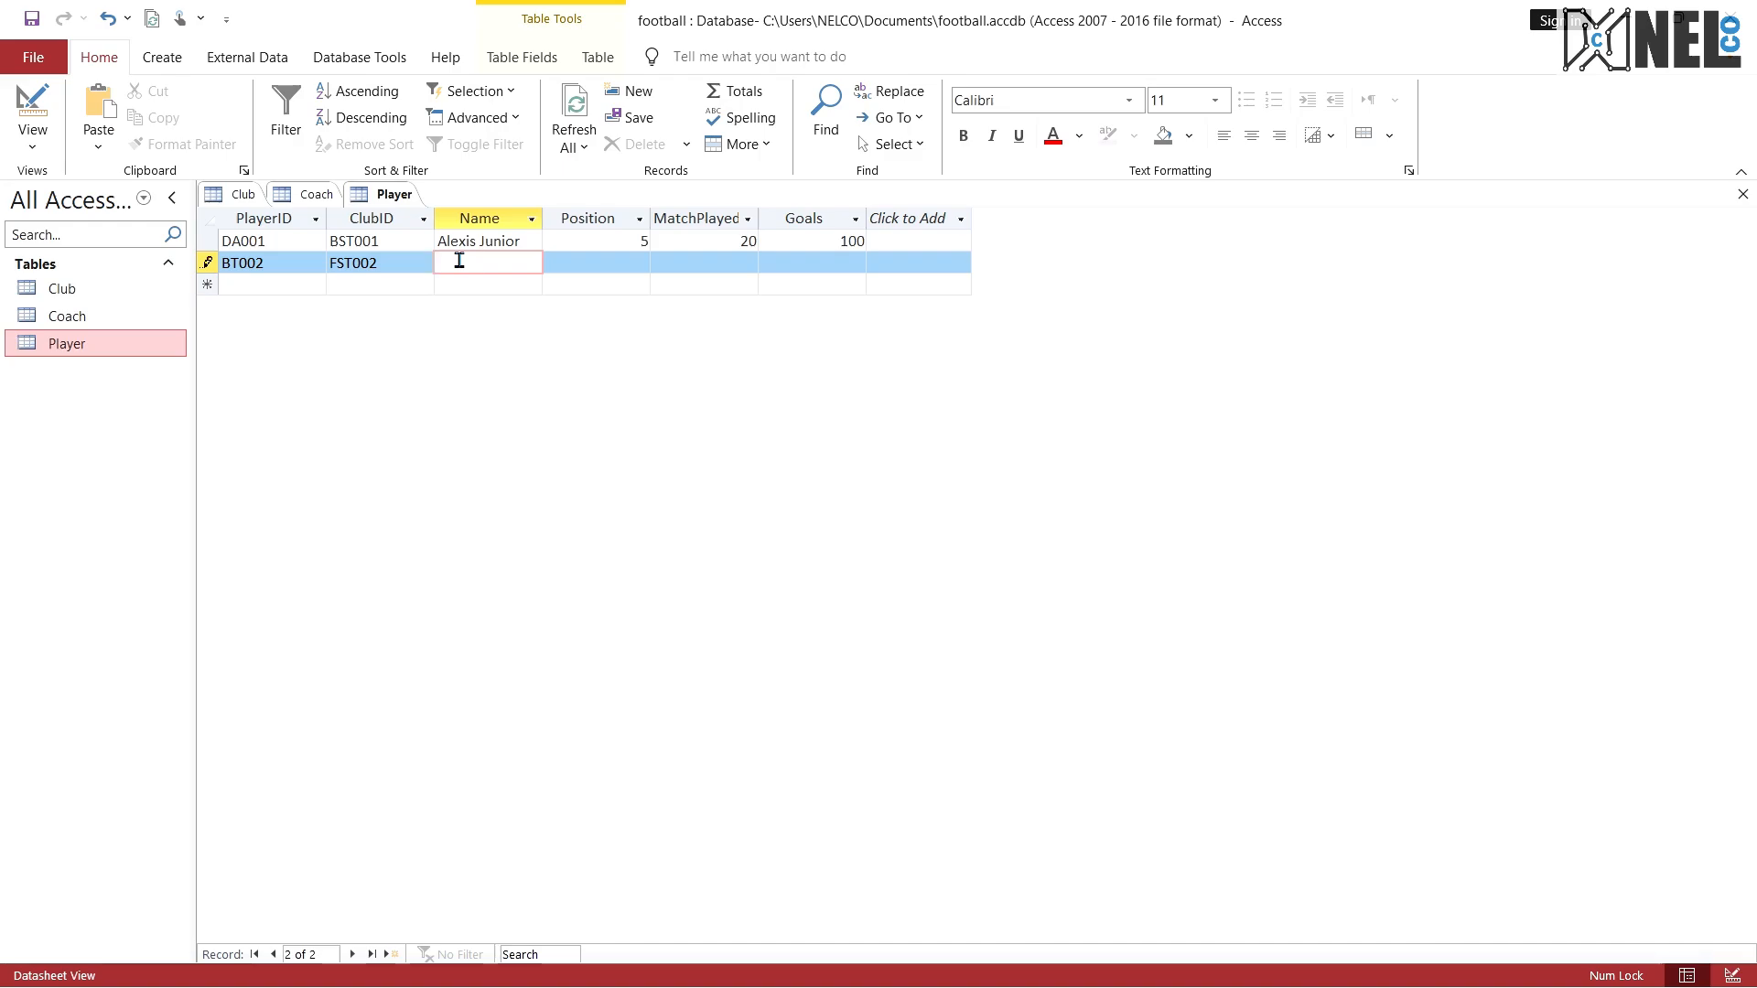
type("Francis Meni")
Step: Complete the second player record with Position 1, MatchPlayed 30 and Goals 50
left_click(578, 263)
type("1")
left_click(690, 263)
type("30")
left_click(783, 267)
type("5")
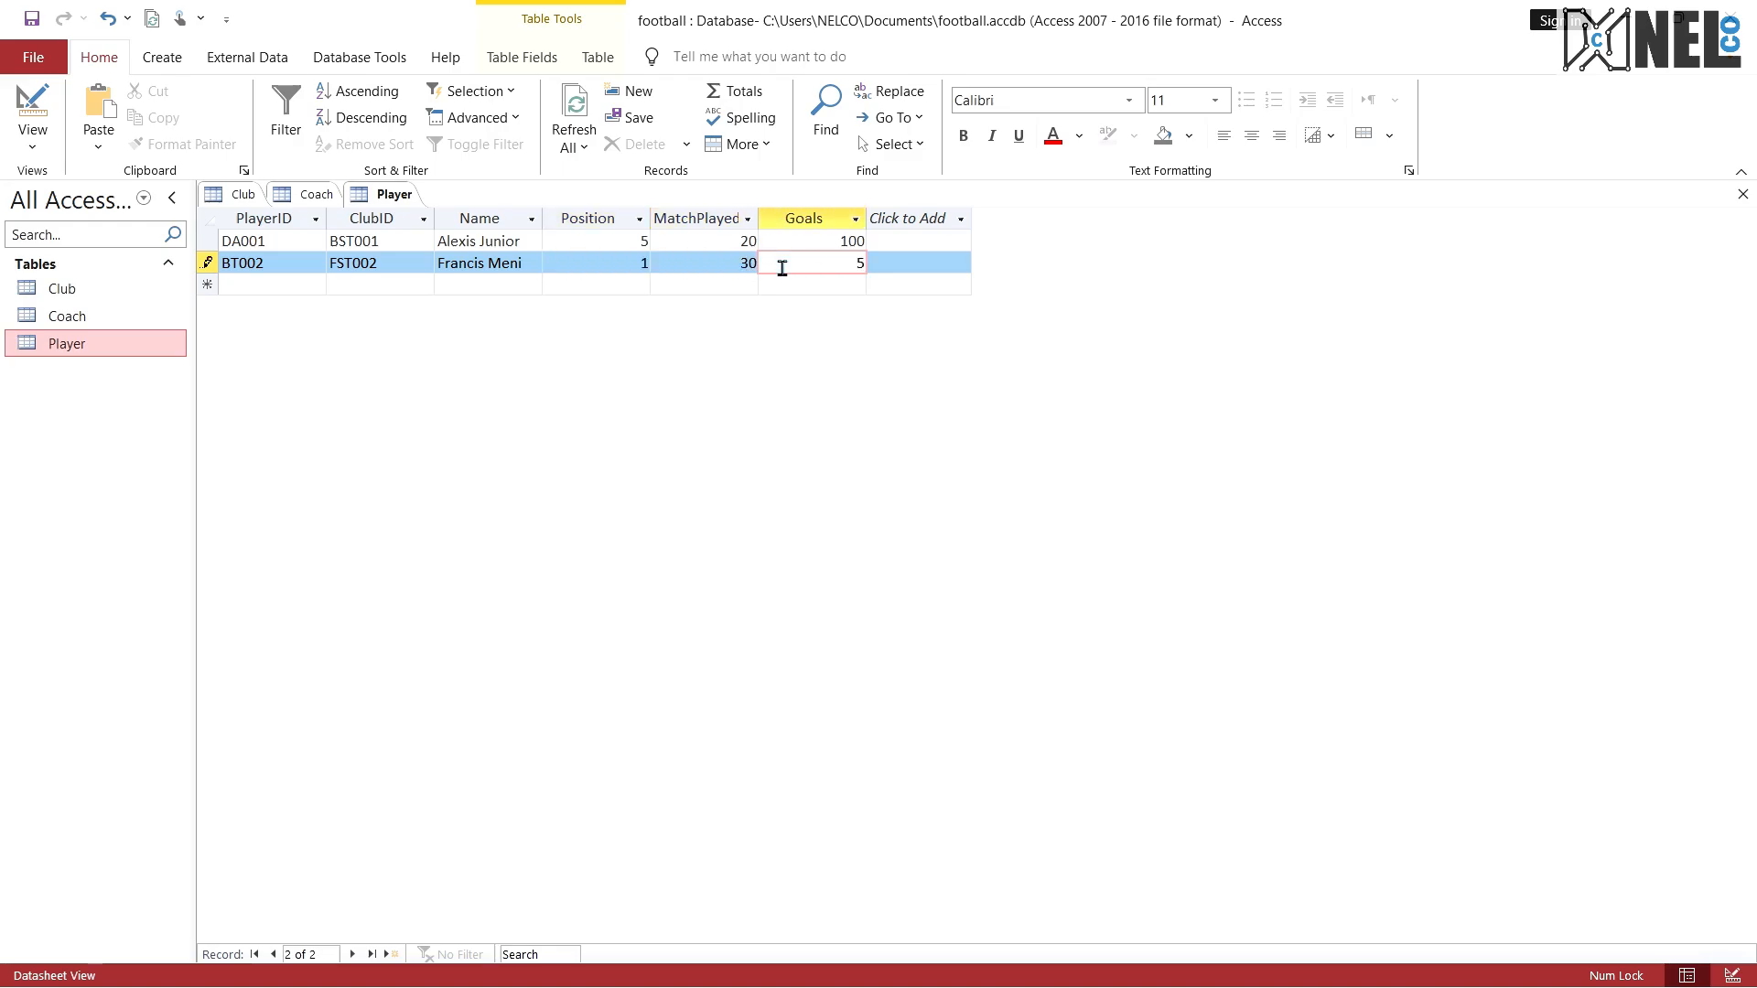
type("0")
Step: Start the third Player record with PlayerID GT005, ClubID SS005T and the player's full name
left_click(293, 284)
type("GT005")
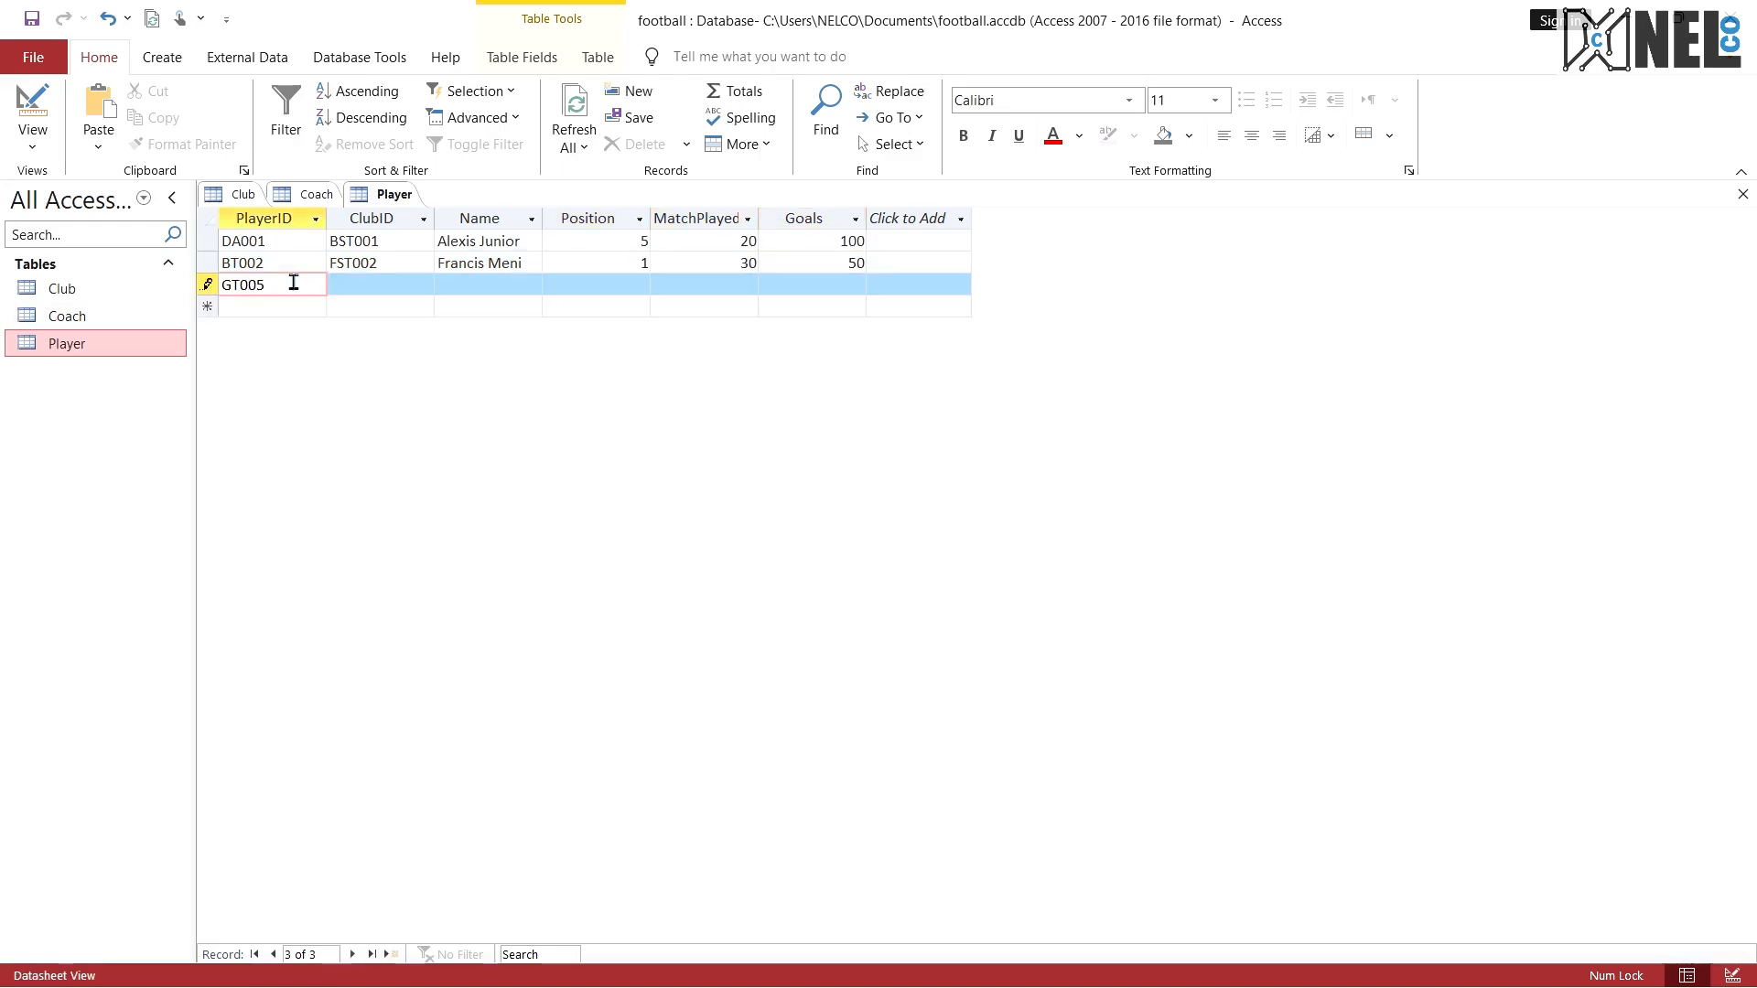
key("Tab")
type("SS005T")
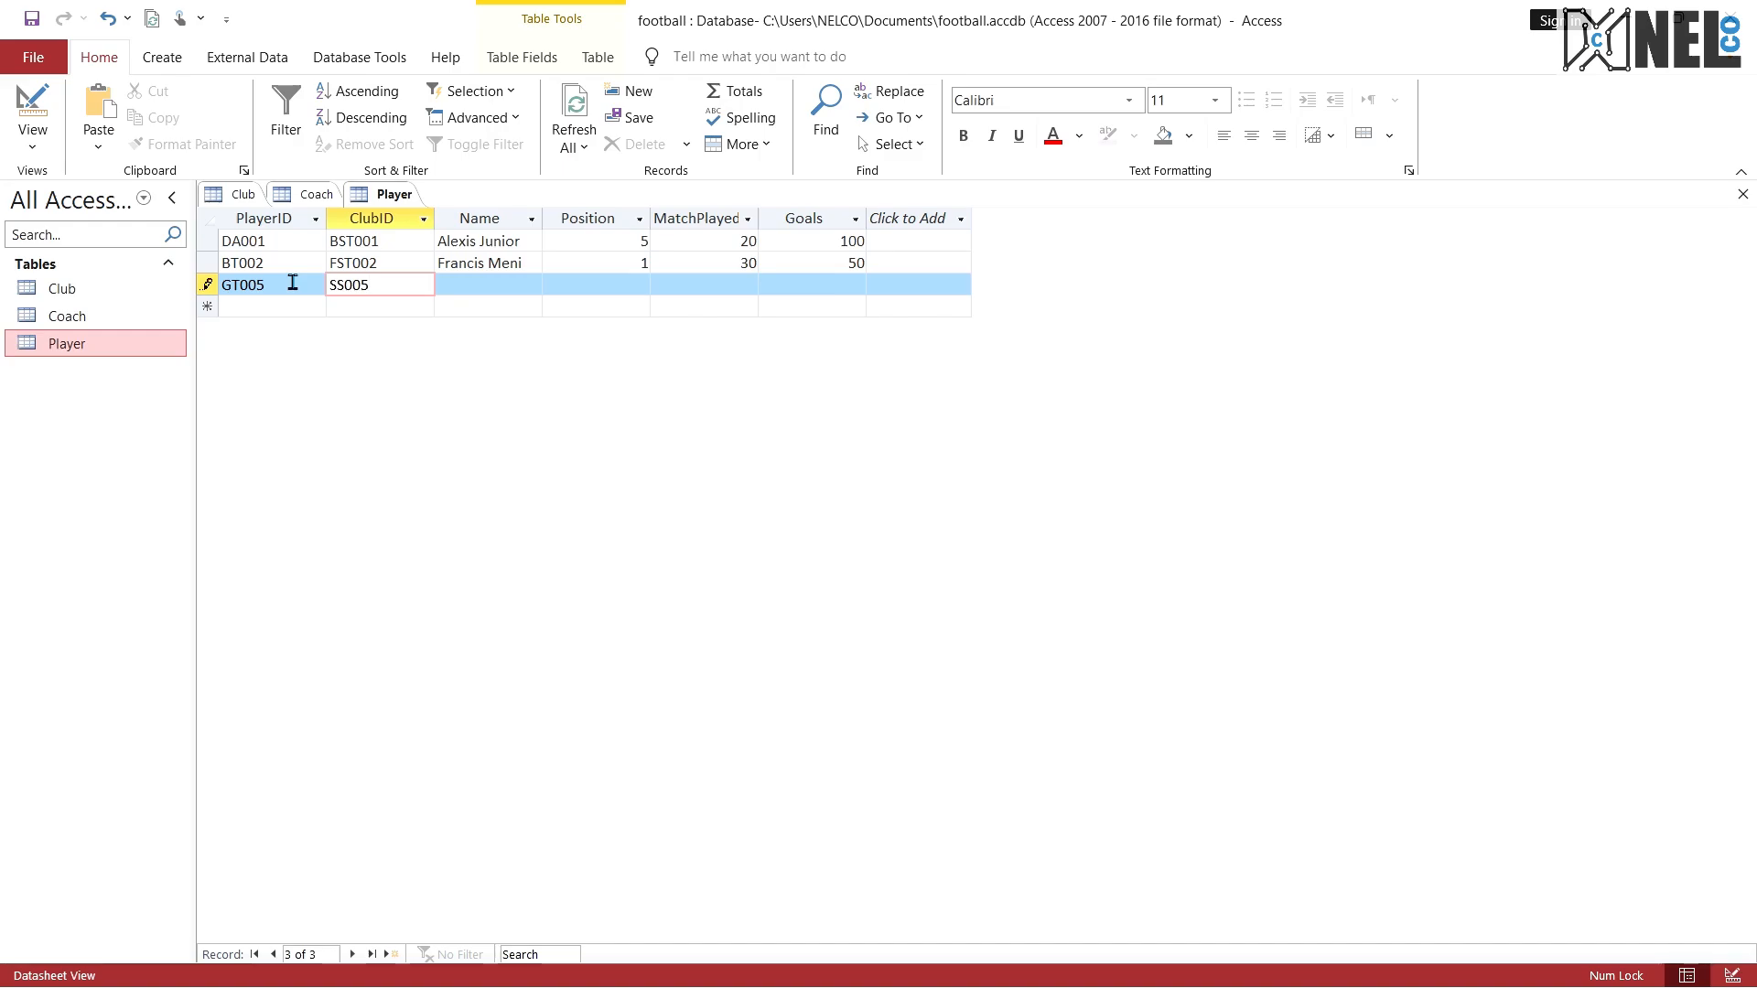
key("Tab")
type("N")
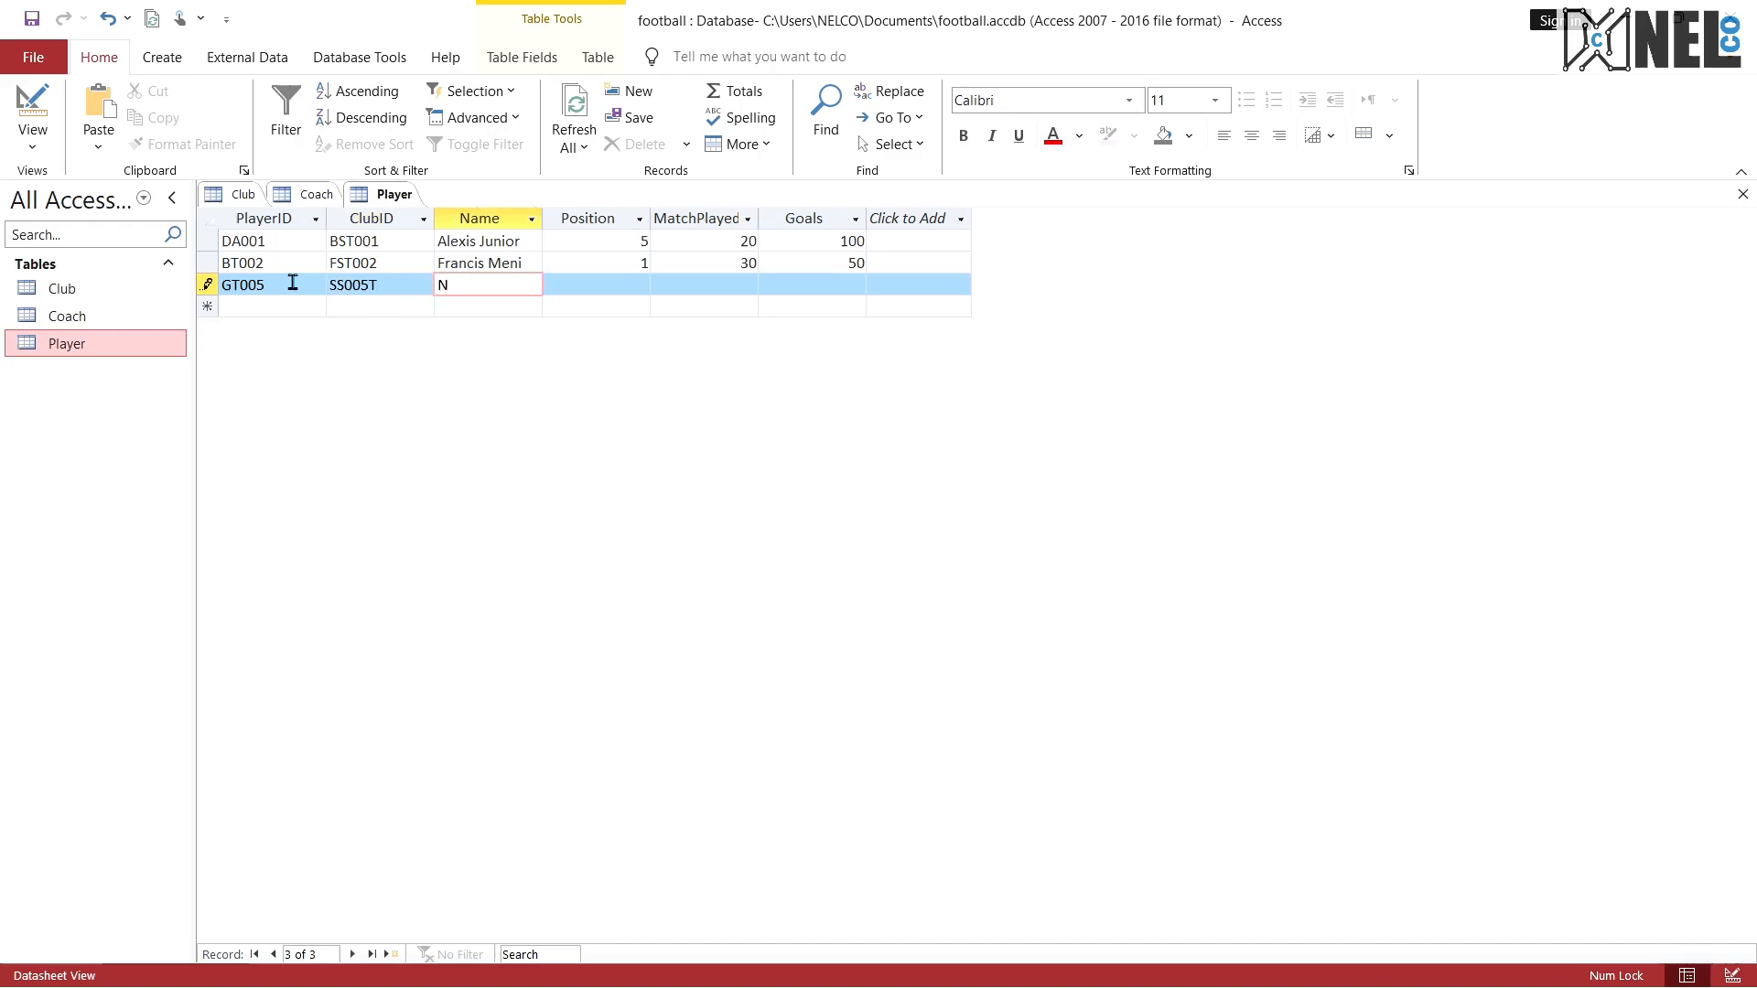
type("obill Alex")
Step: Complete the third player record with Position 10, MatchPlayed 50 and Goals 30
key("Tab")
type("10")
key("Tab")
type("50")
key("Tab")
type("30")
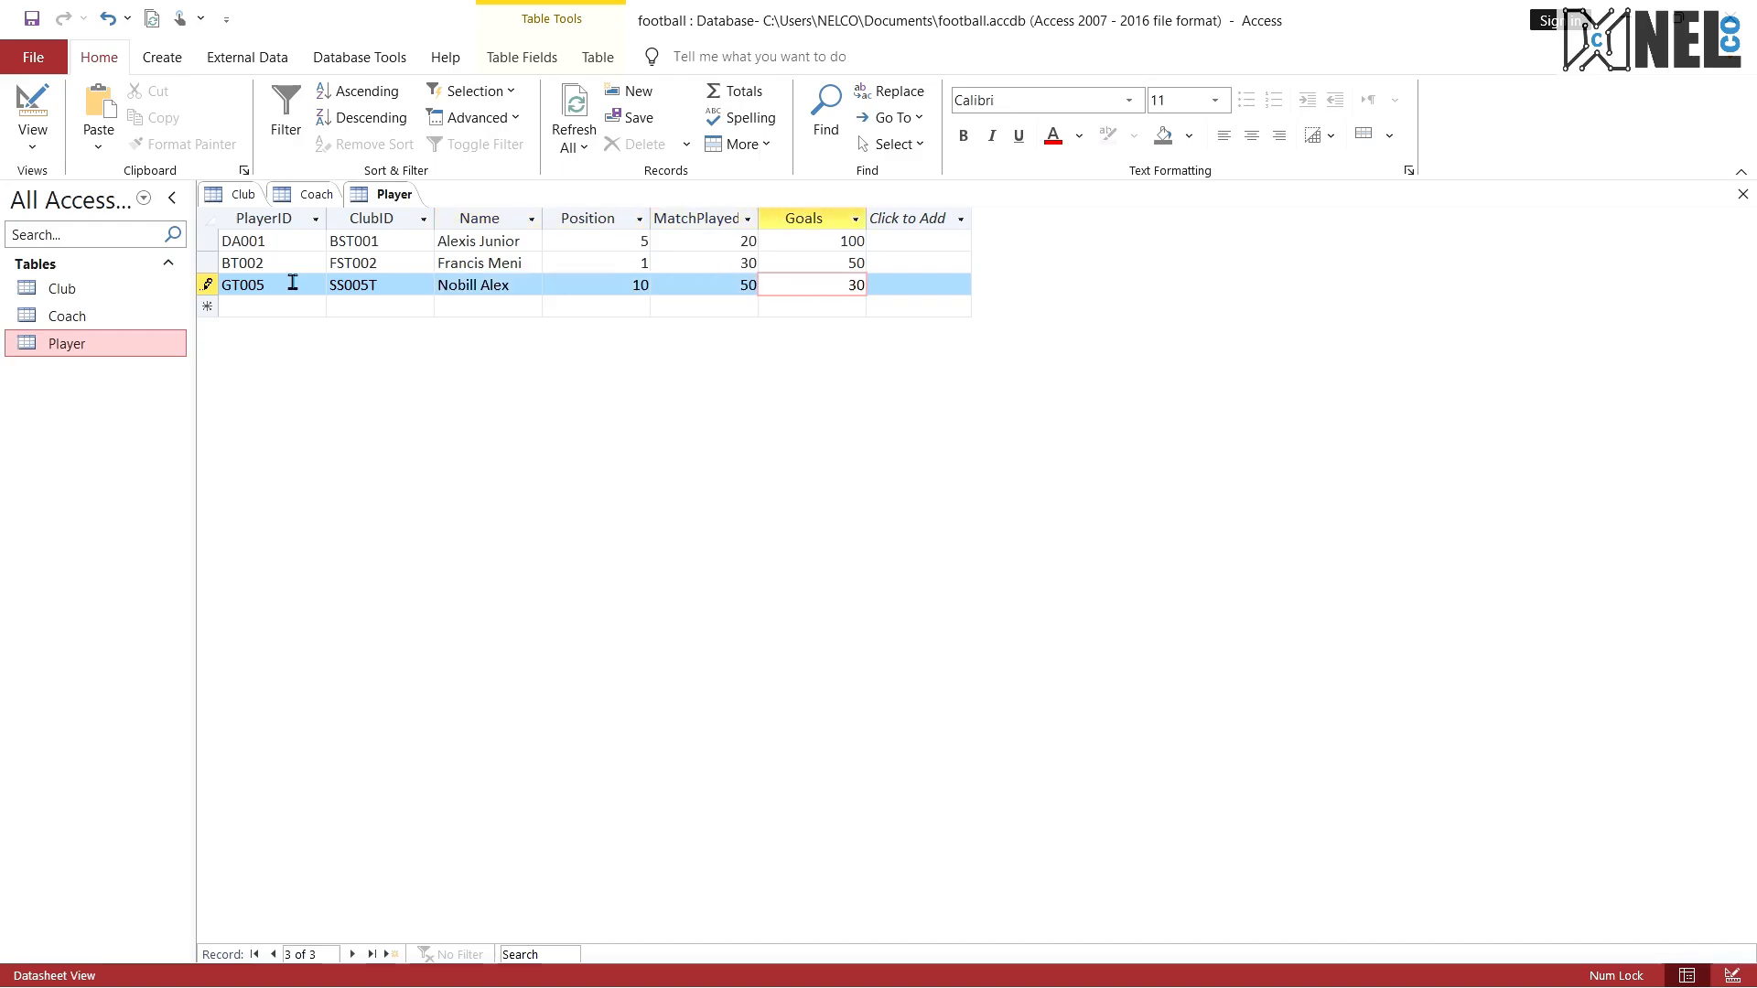
Step: Start the fourth Player record with PlayerID LE004 and ClubID DDF05
left_click(290, 307)
key("Caps_Lock")
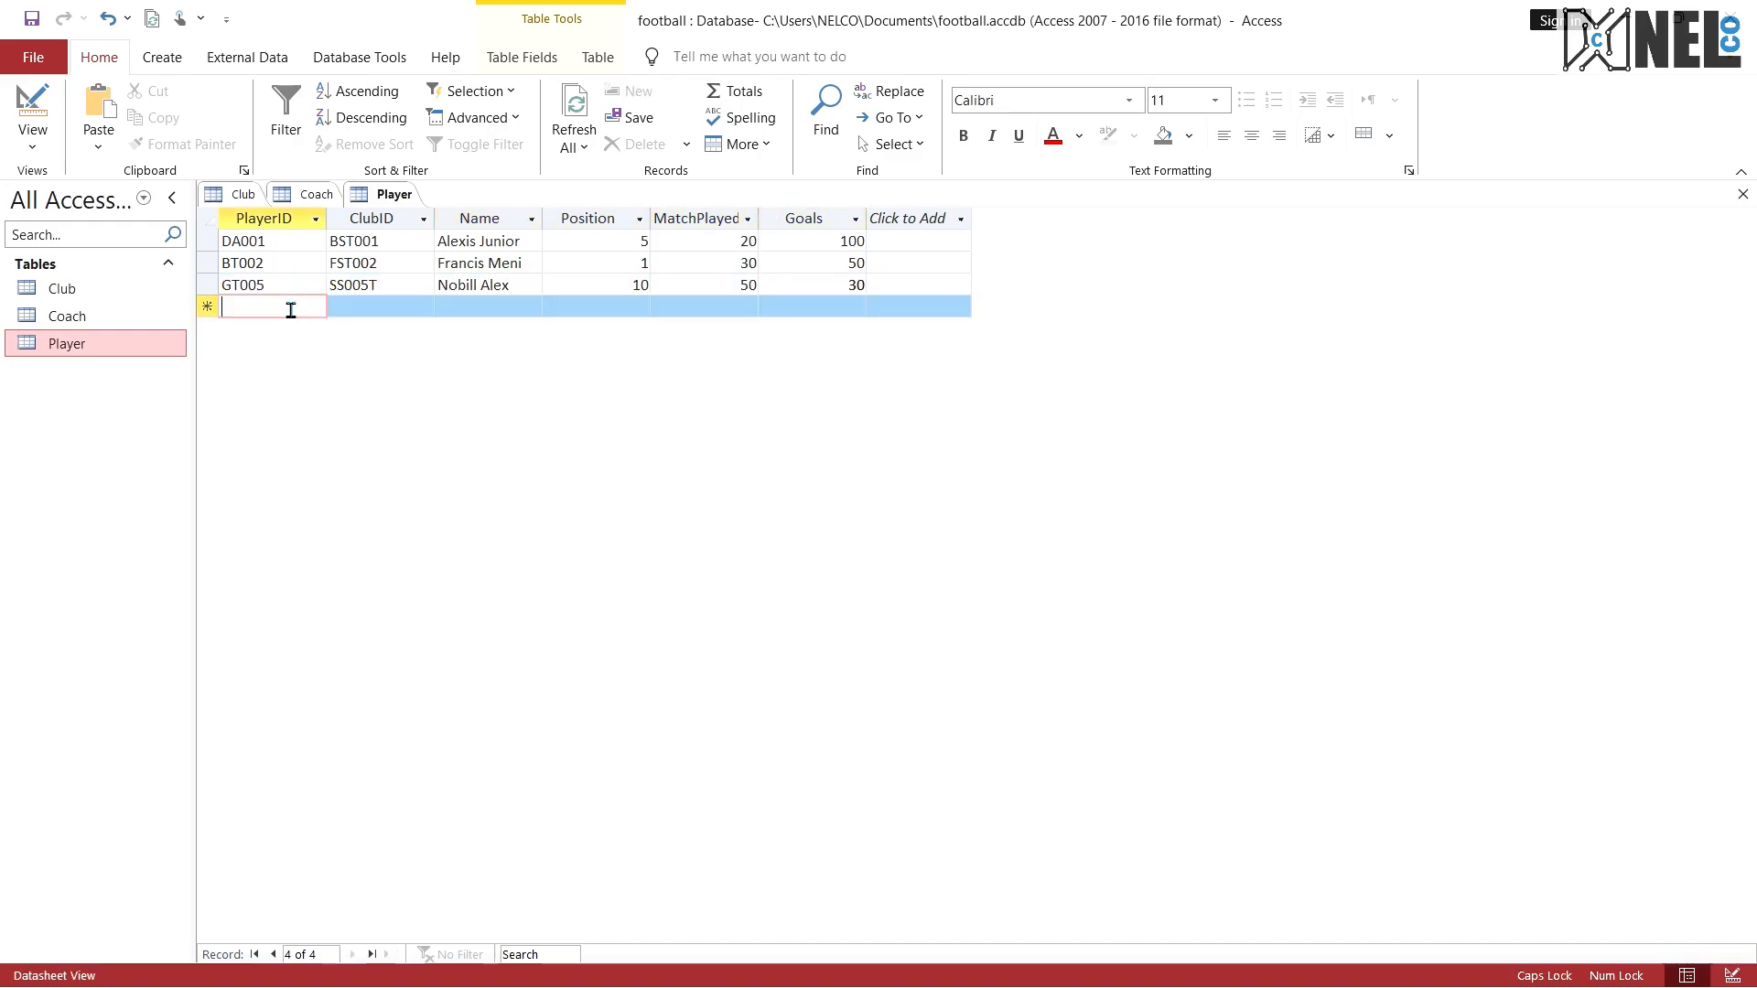
type("LEA0")
key("BackSpace")
key("BackSpace")
type("004")
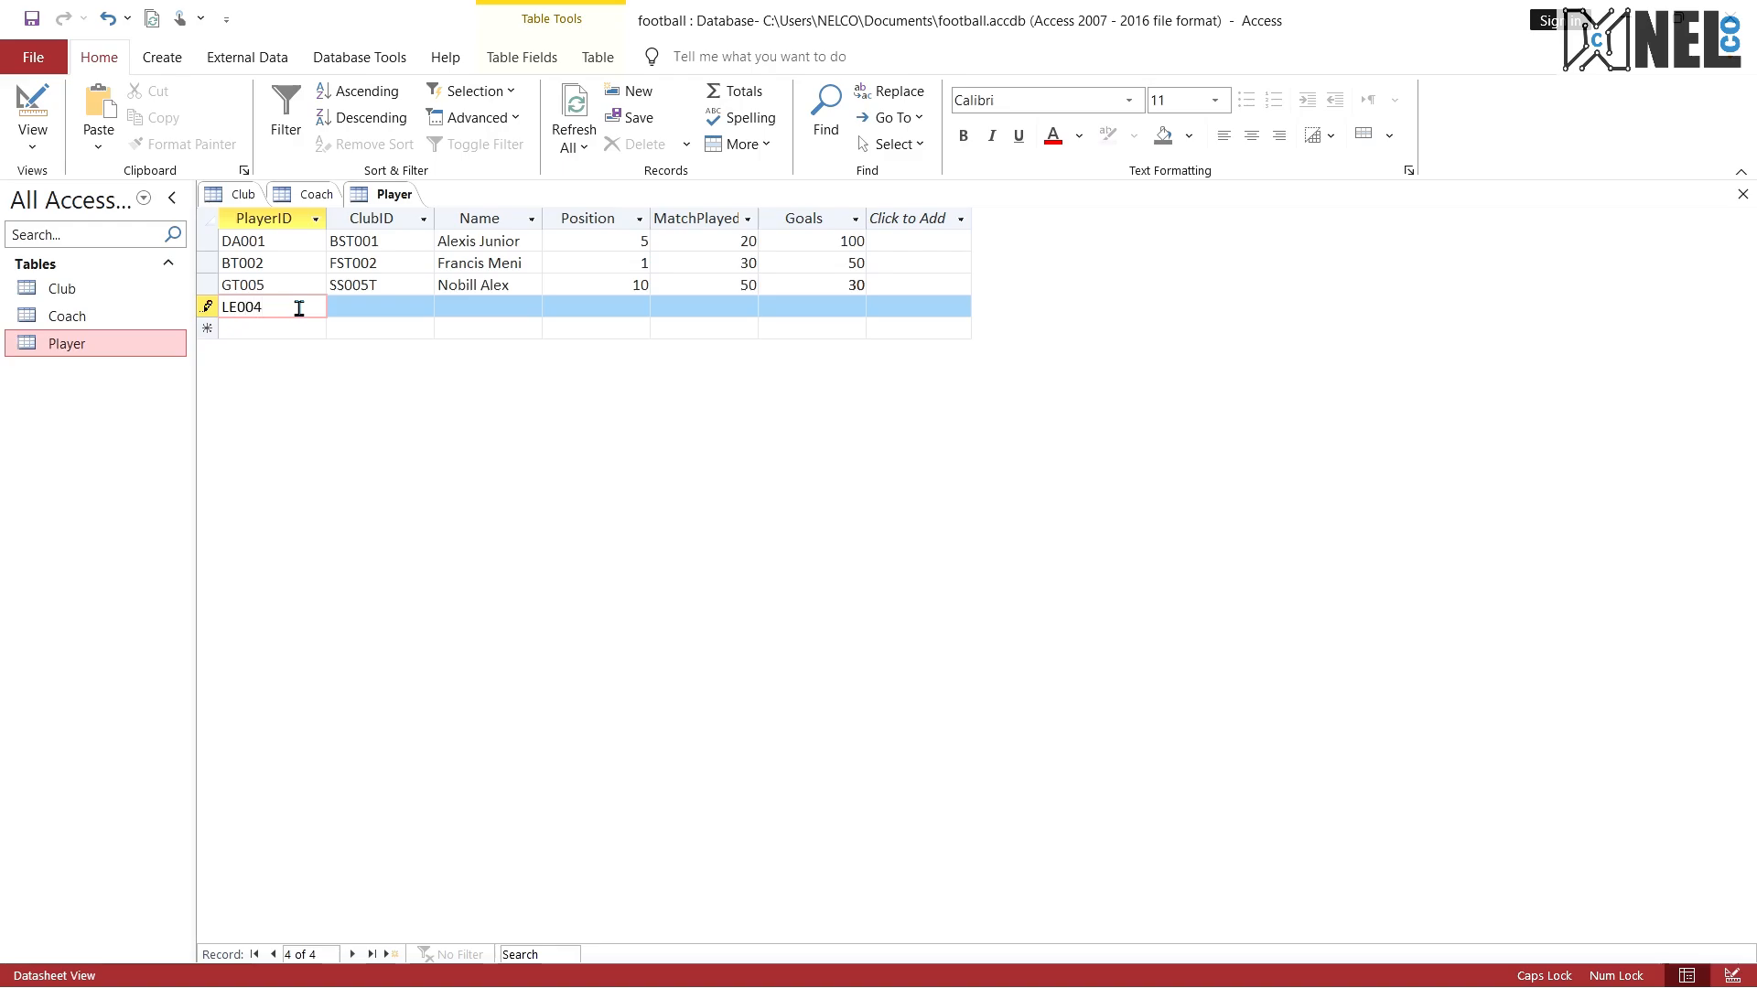
left_click(379, 307)
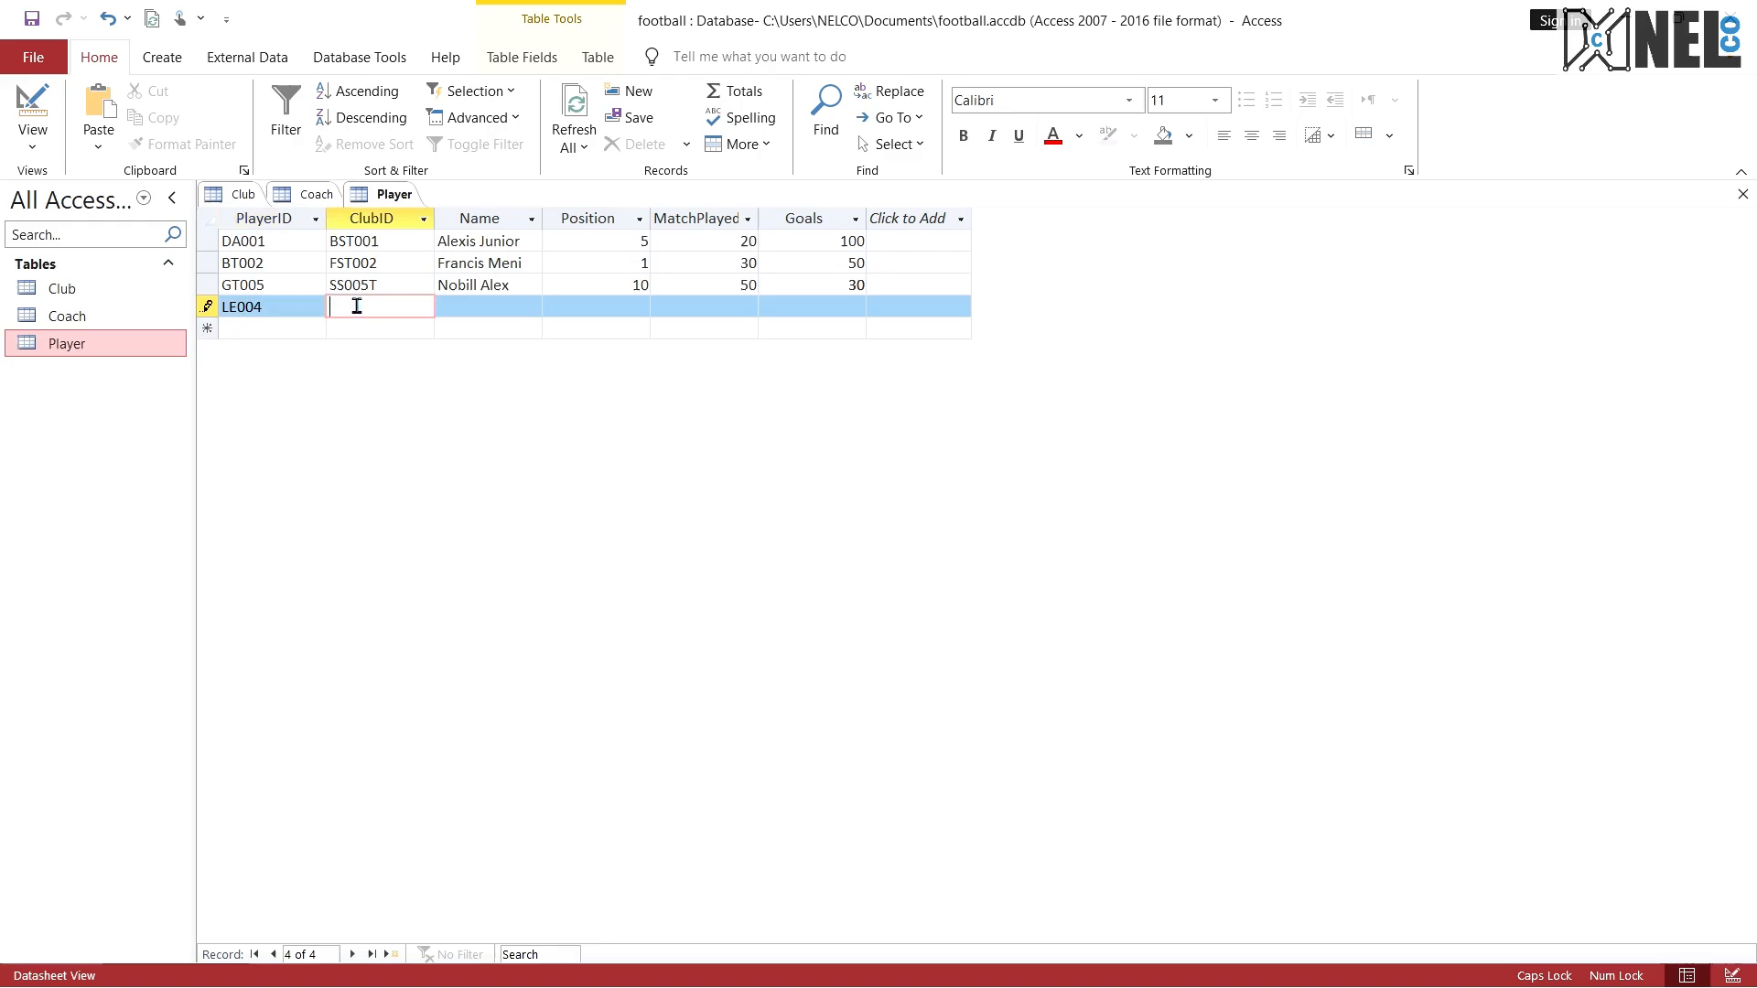
type("DDE")
Step: Enter the player's full name in the fourth Player record
left_click(506, 304)
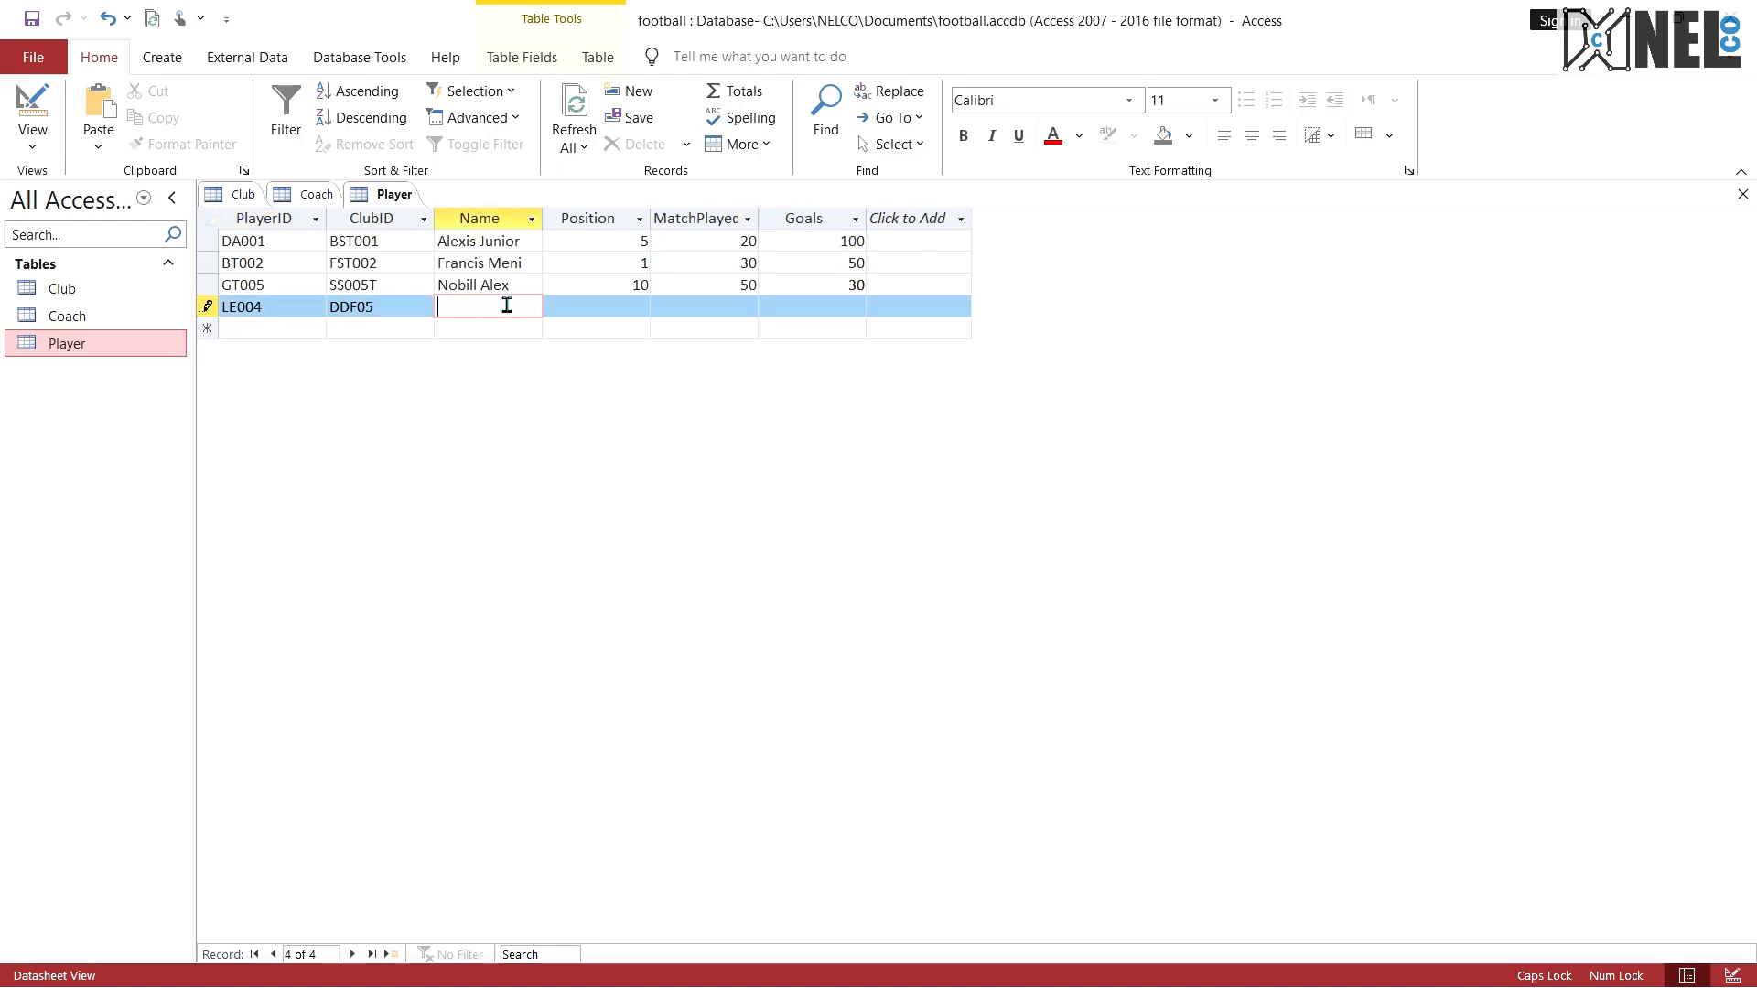
type("S")
key("Caps_Lock")
type("cien")
key("BackSpace")
key("BackSpace")
key("BackSpace")
type("anches")
Step: Complete the fourth player record with Position 20, MatchPlayed 50 and Goals 10
left_click(563, 309)
type("20")
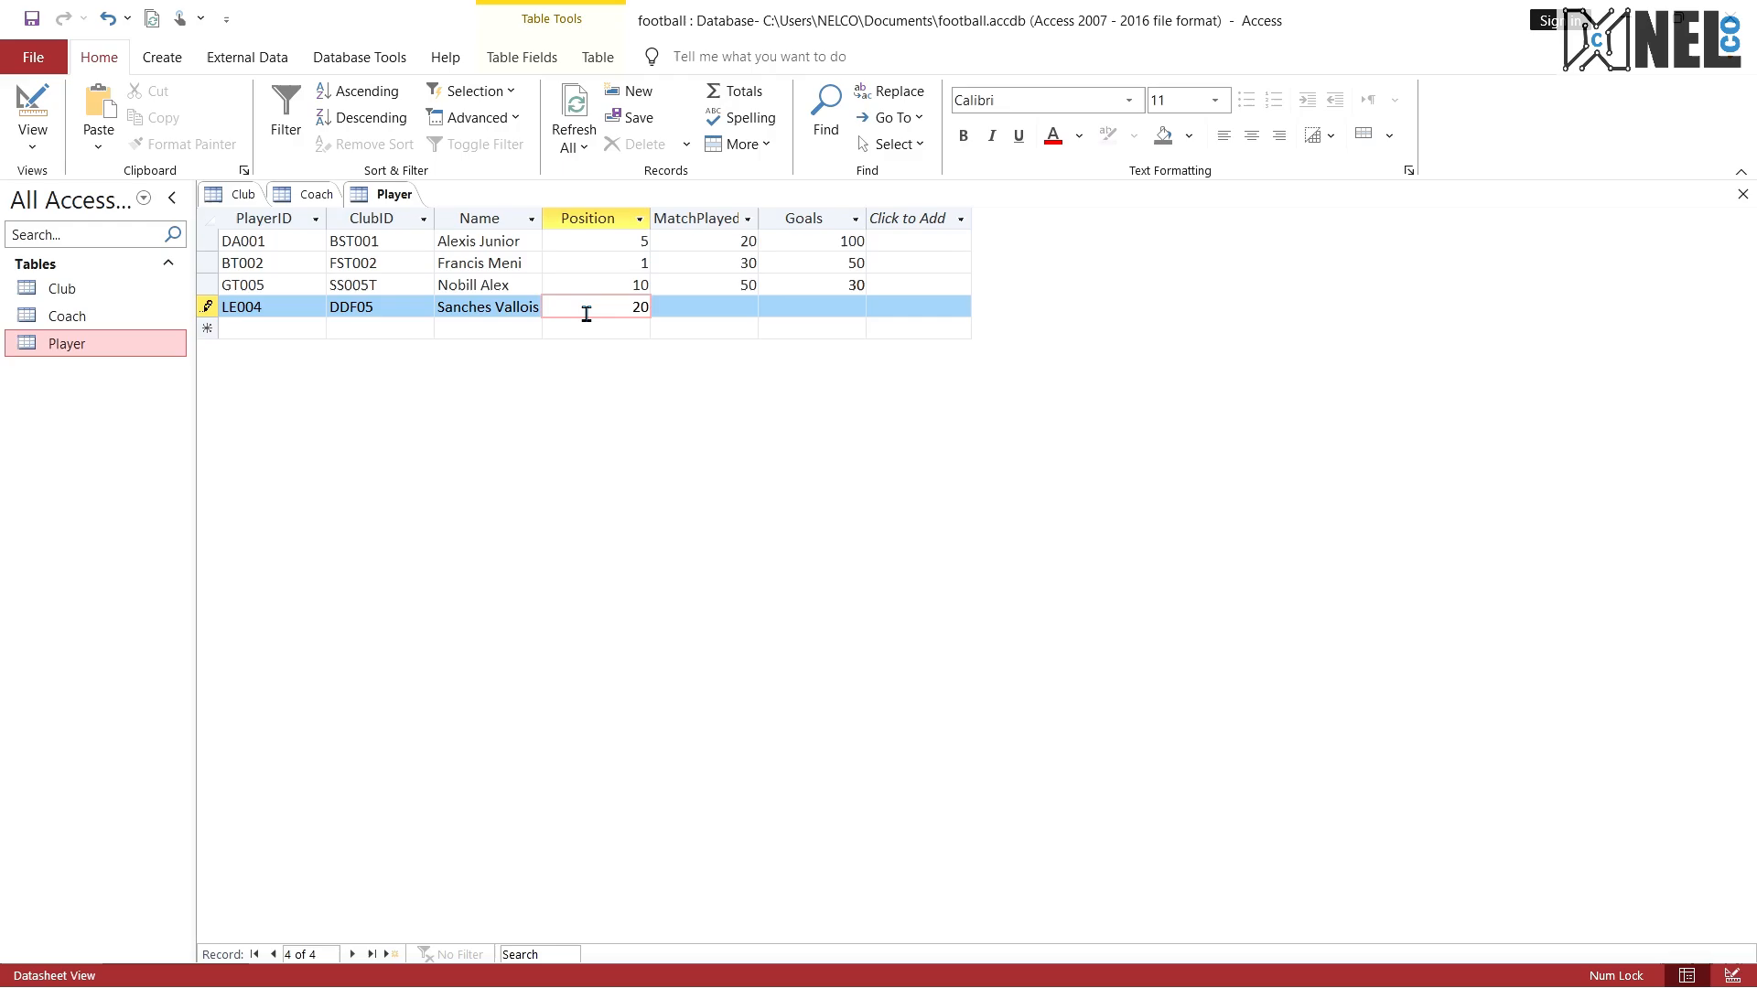
left_click(703, 309)
type("50")
left_click(787, 304)
type("10")
Step: Start the fifth Player record with PlayerID DSR01, ClubID DF00D and the player's full name
left_click(295, 328)
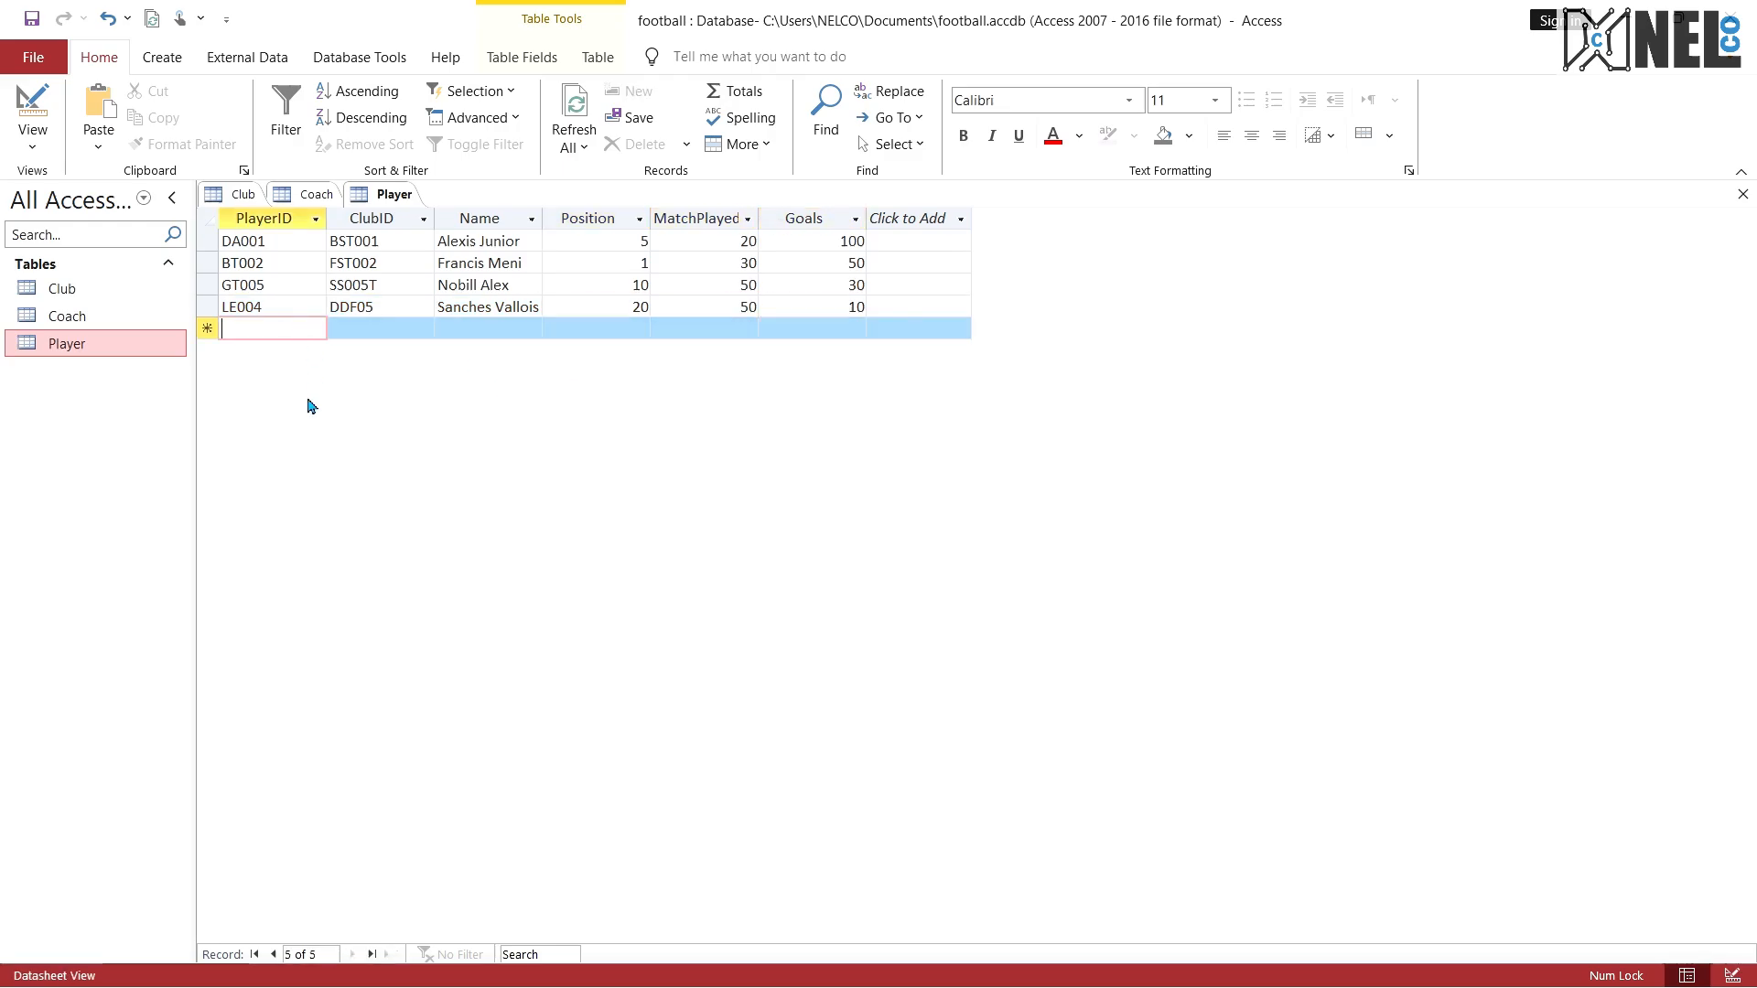
type("DSR01")
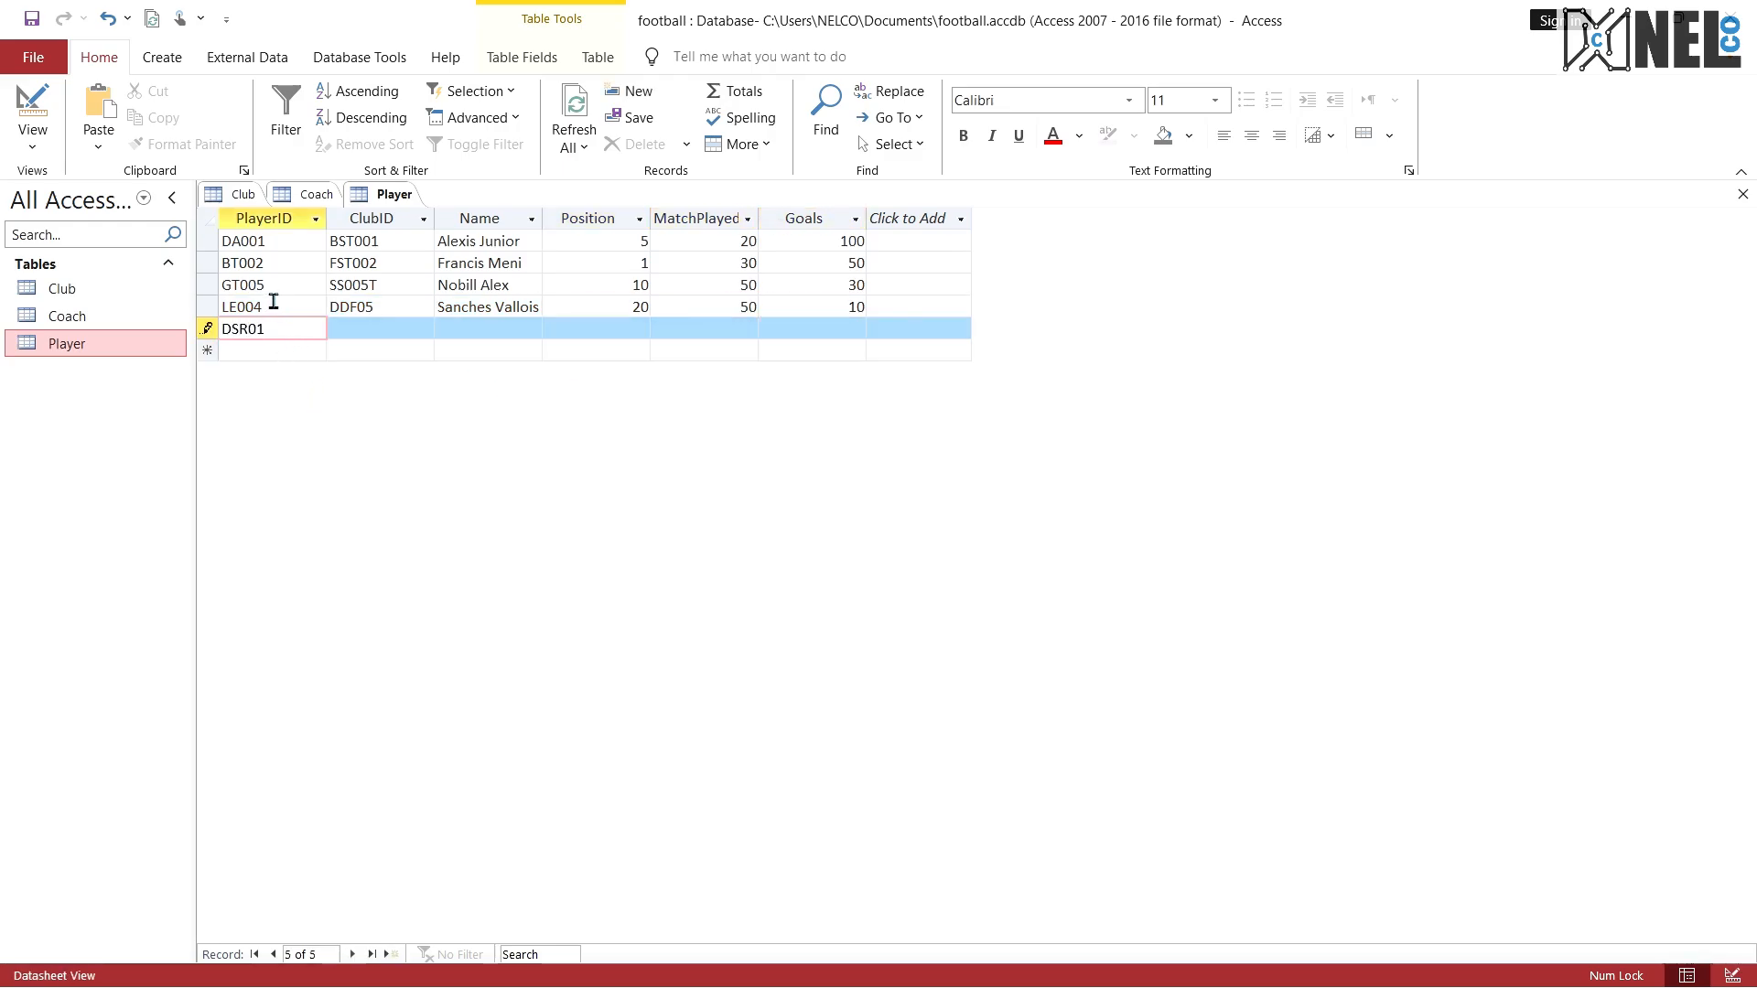
left_click(342, 333)
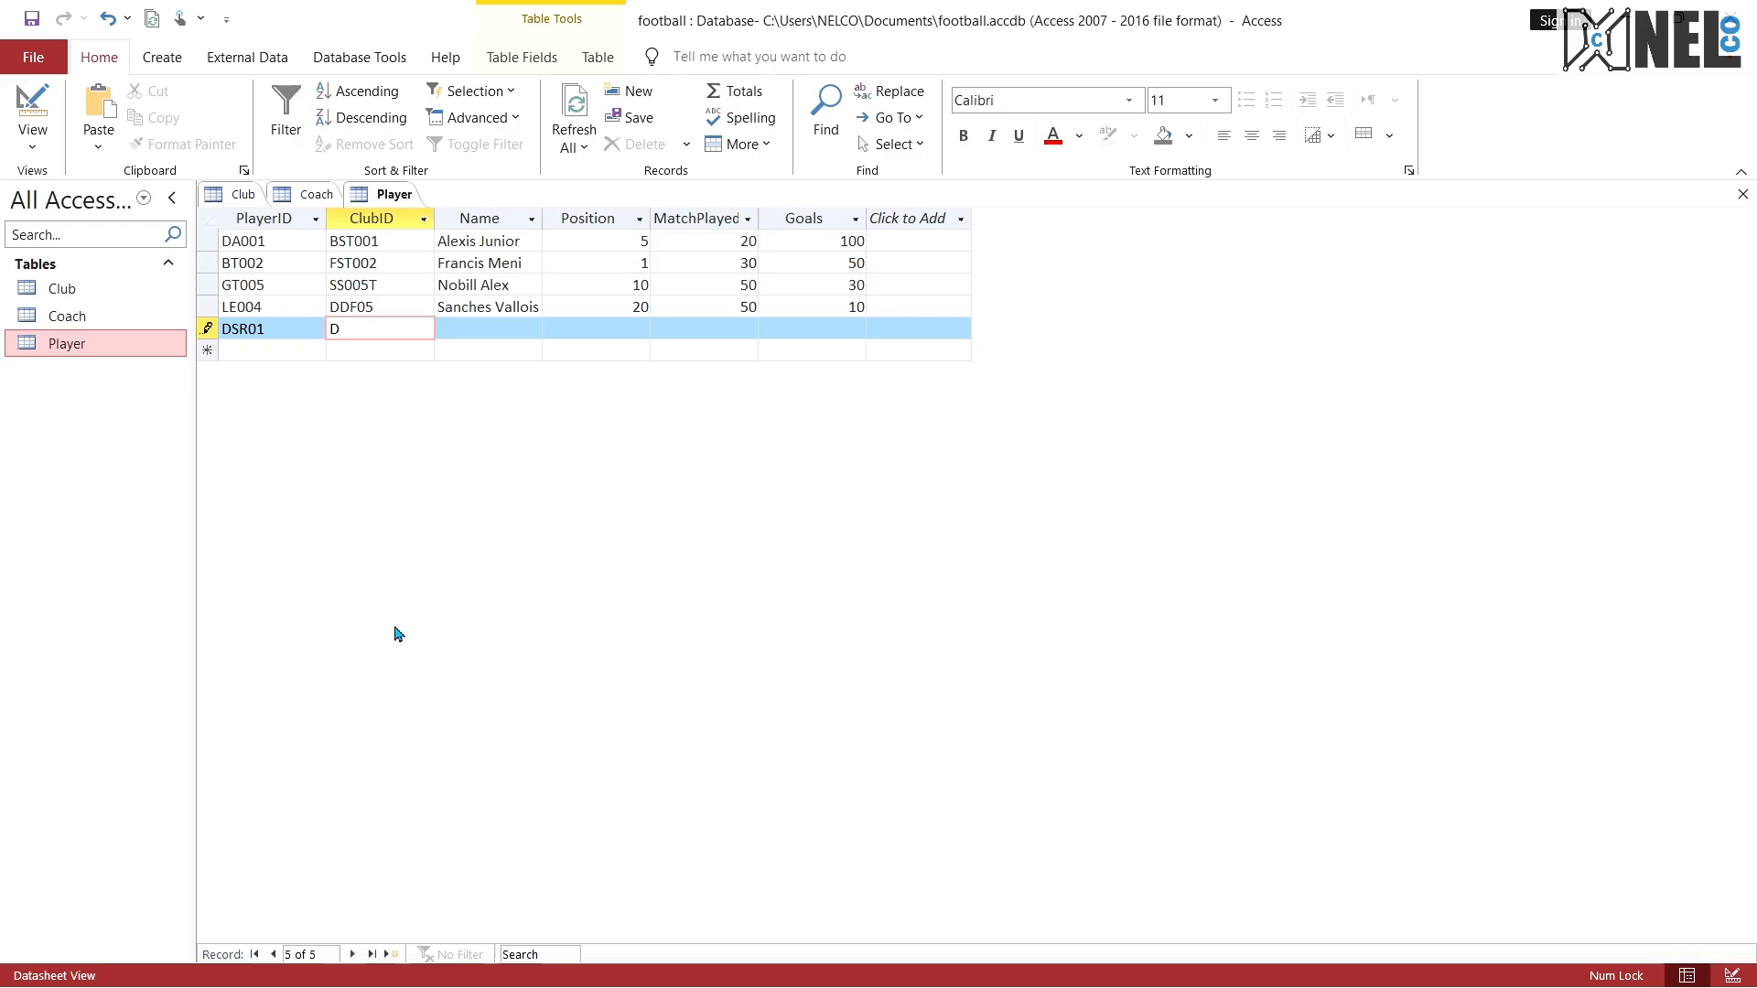
type("DF00d")
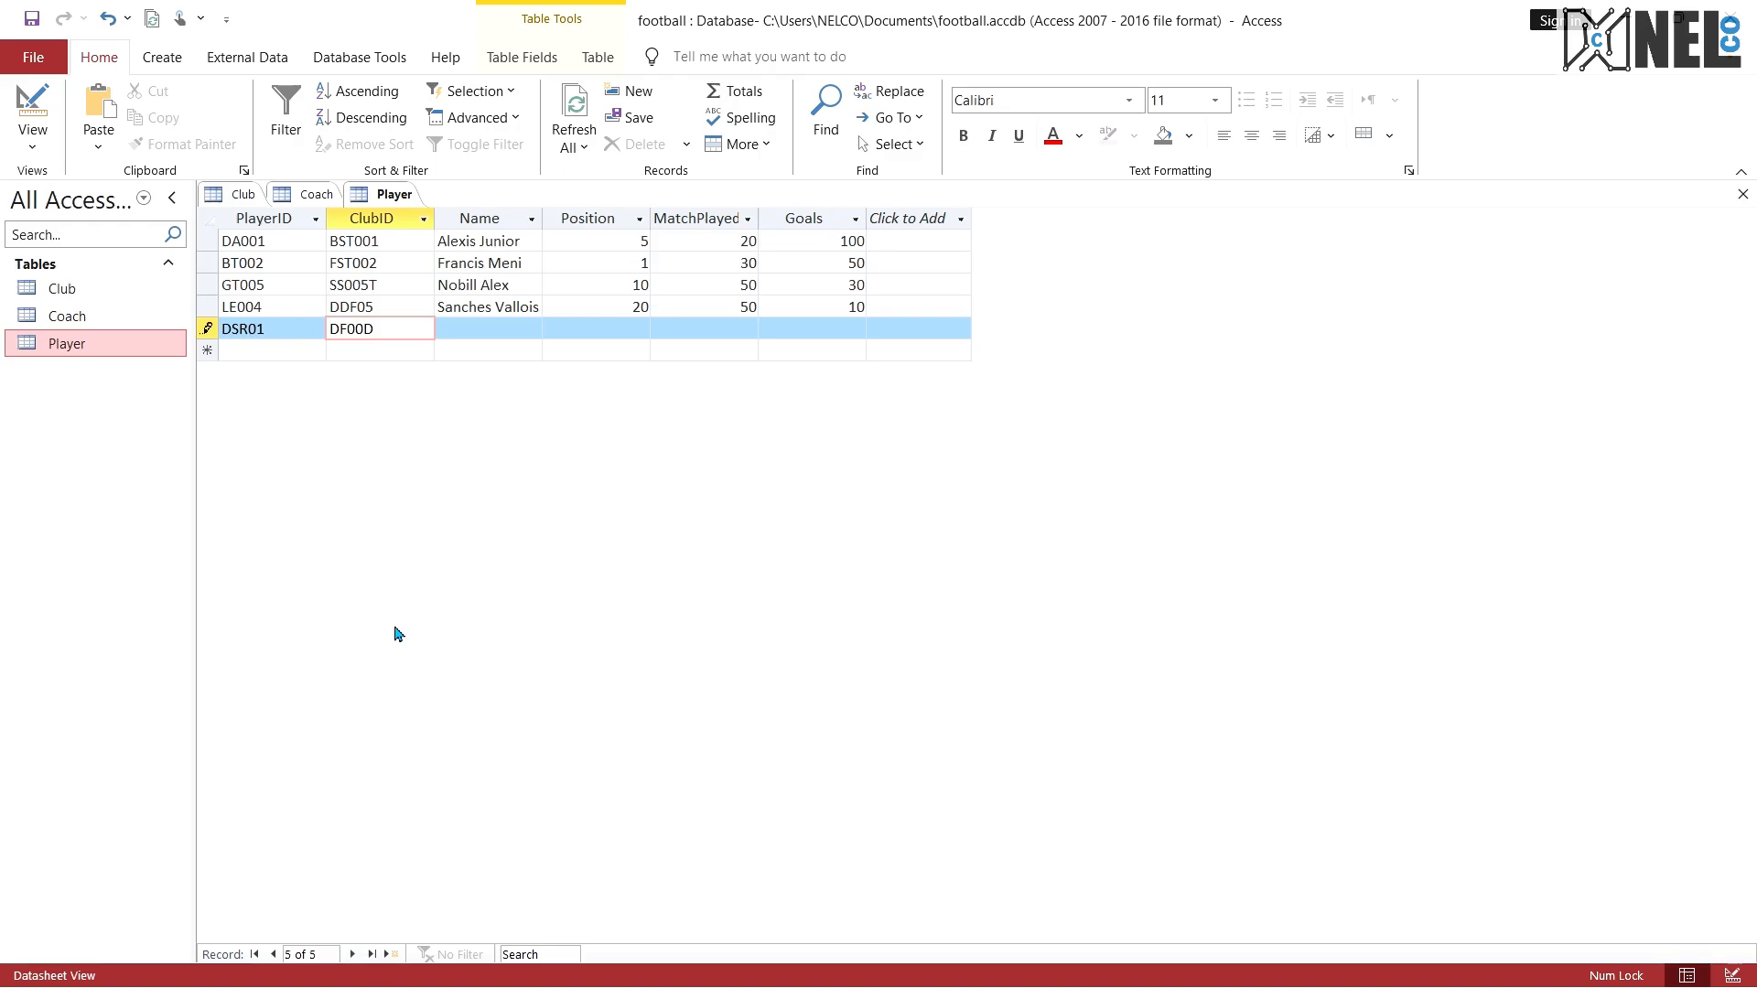
left_click(495, 337)
type("Fabris ")
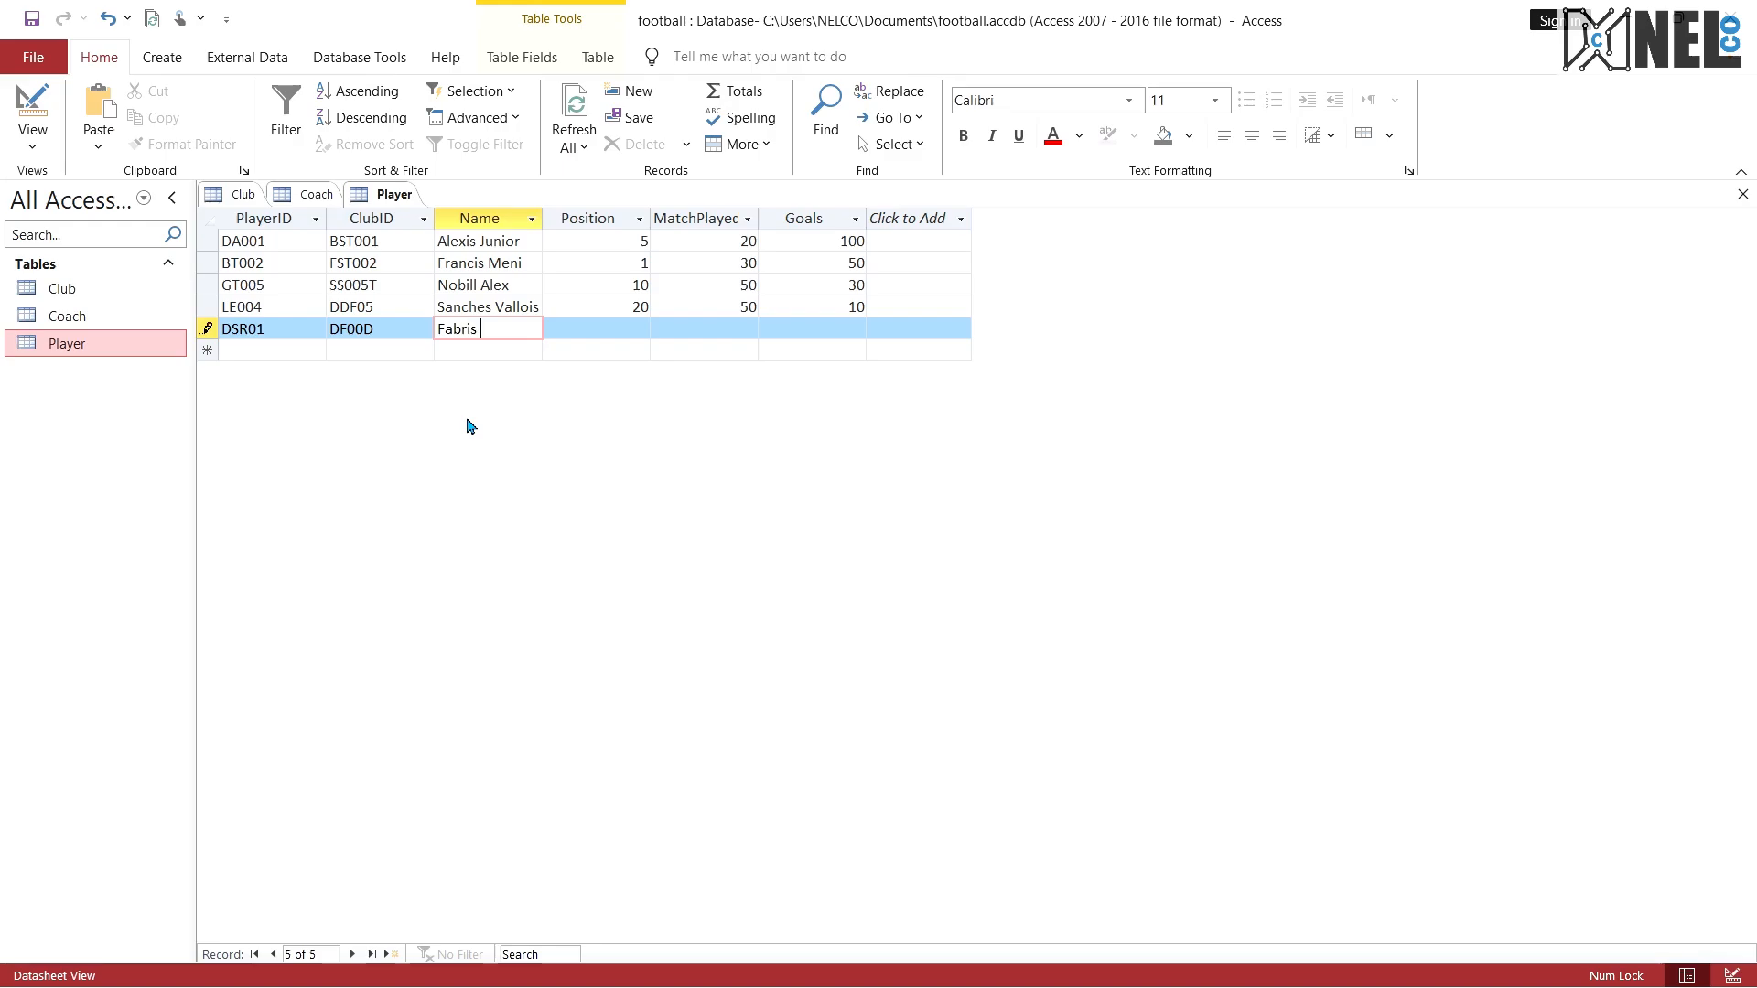
type("Calc")
Step: Complete the fifth player record with Position 60, MatchPlayed 10 and Goals 5
left_click(621, 331)
left_click(733, 327)
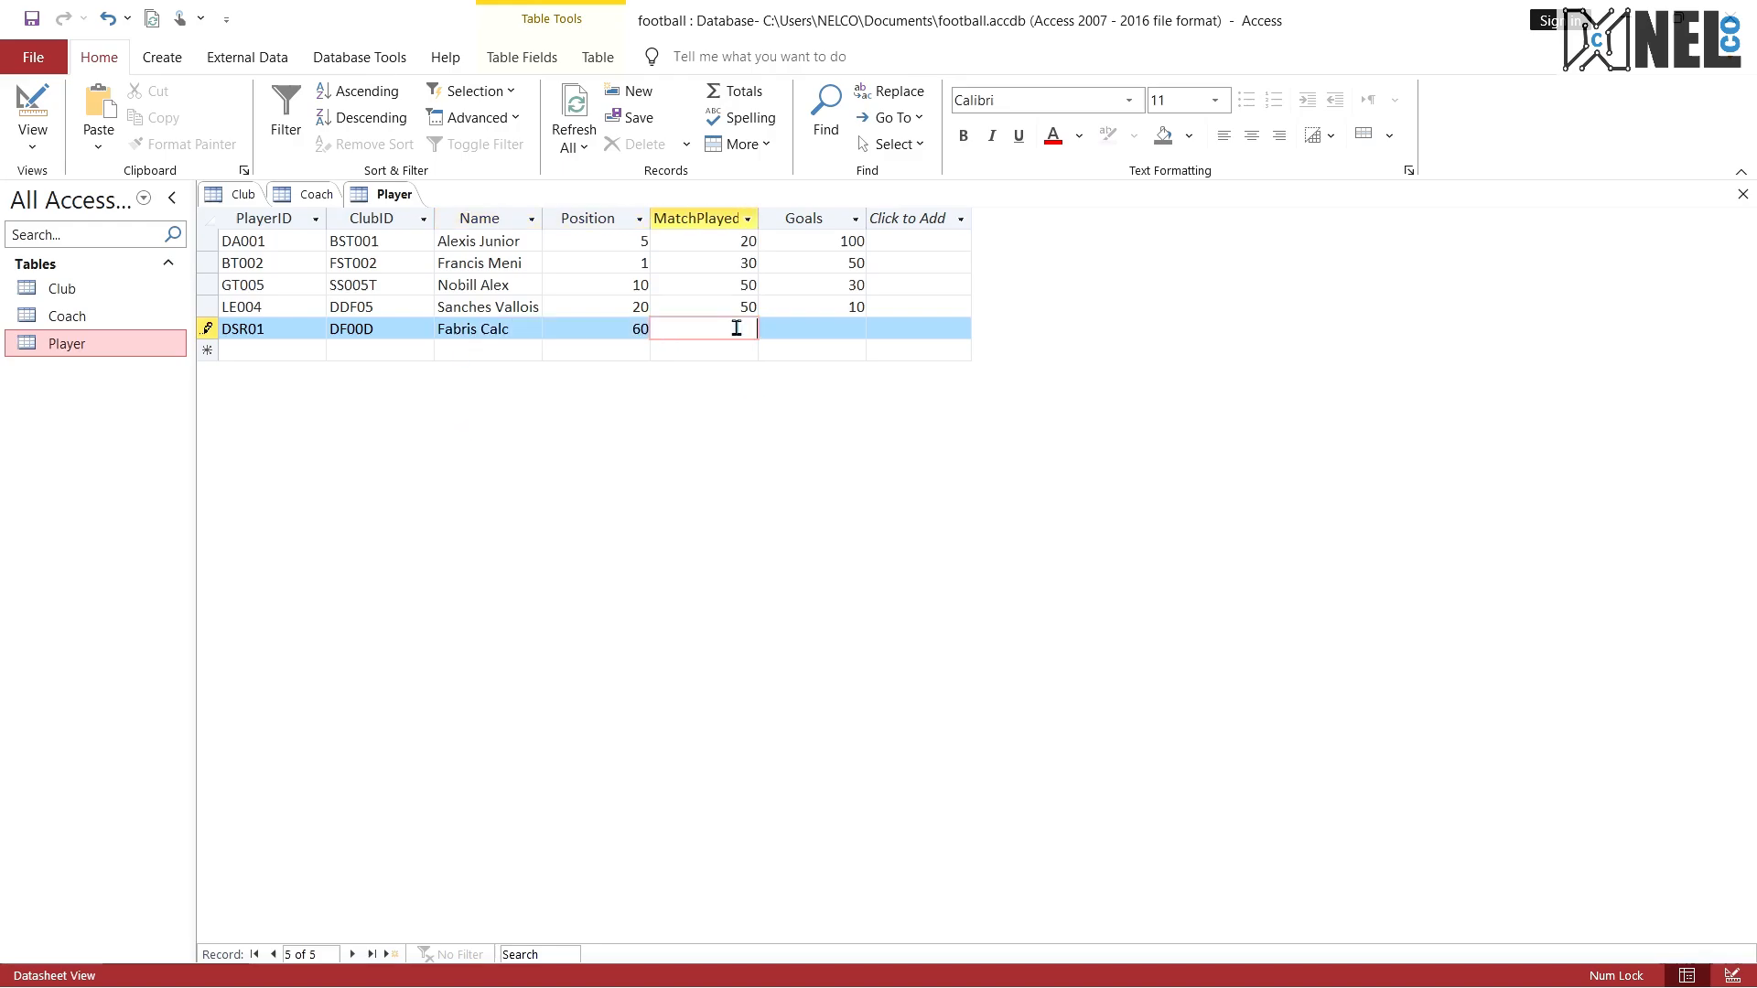
type("10")
left_click(820, 328)
type("5")
left_click(897, 307)
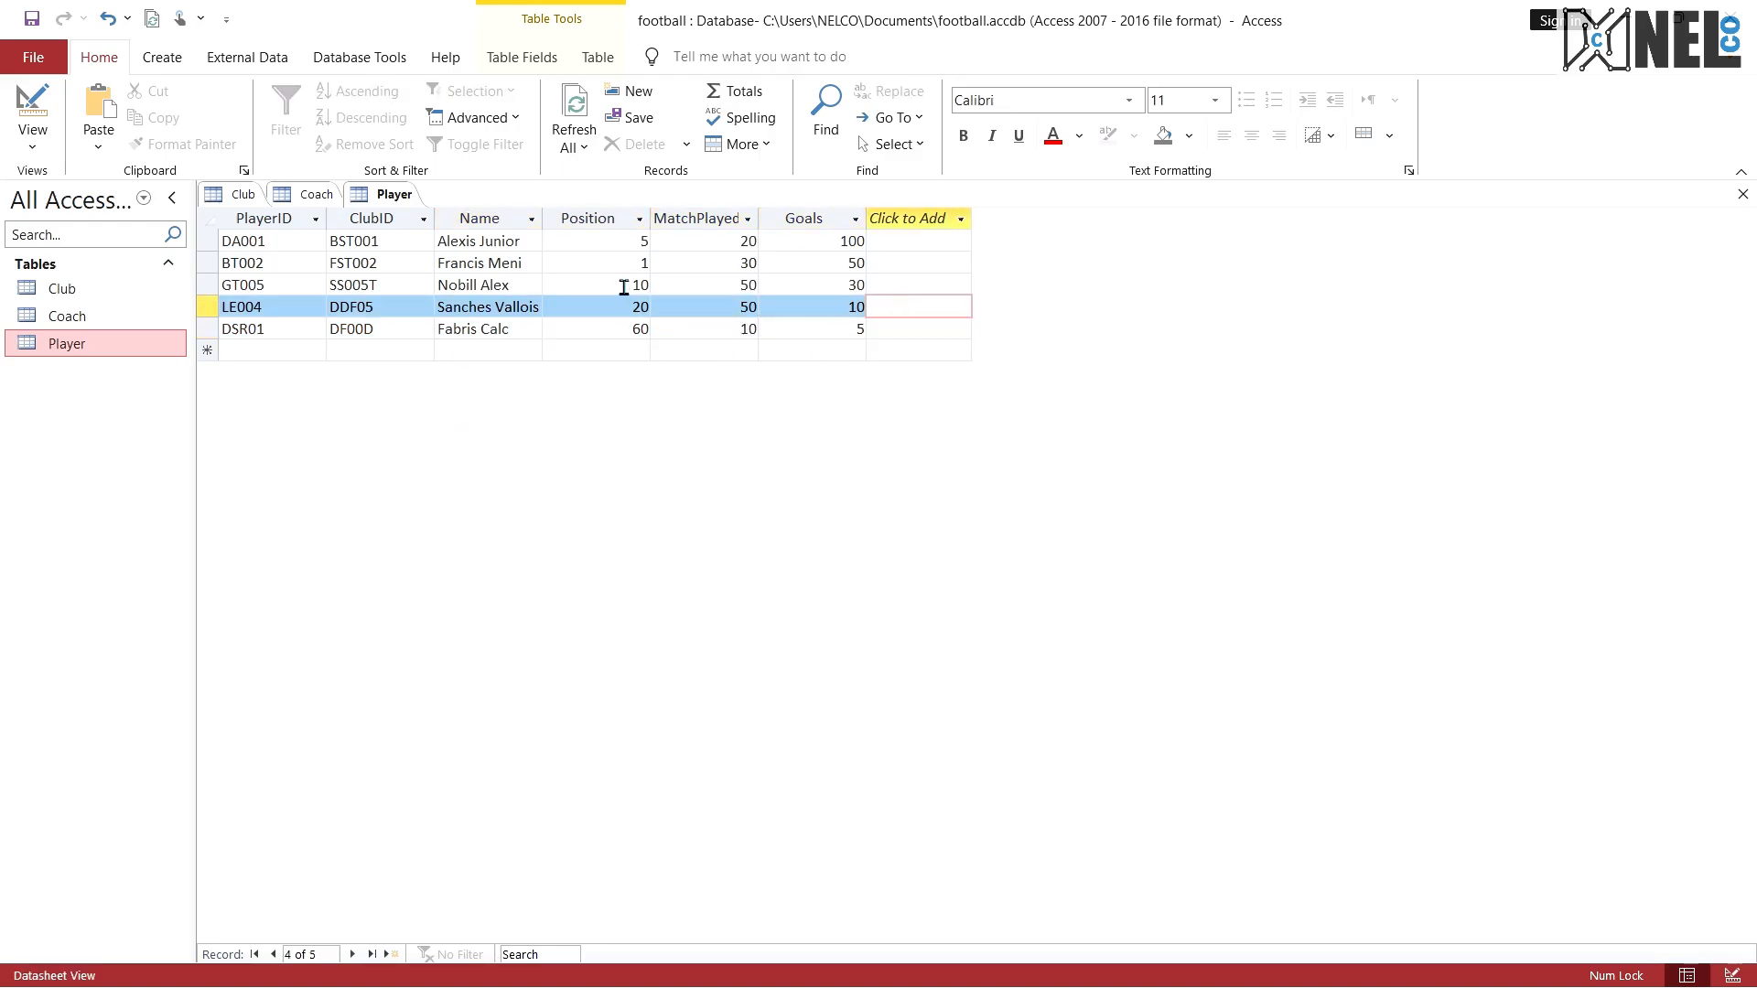
left_click(624, 286)
left_click(553, 325)
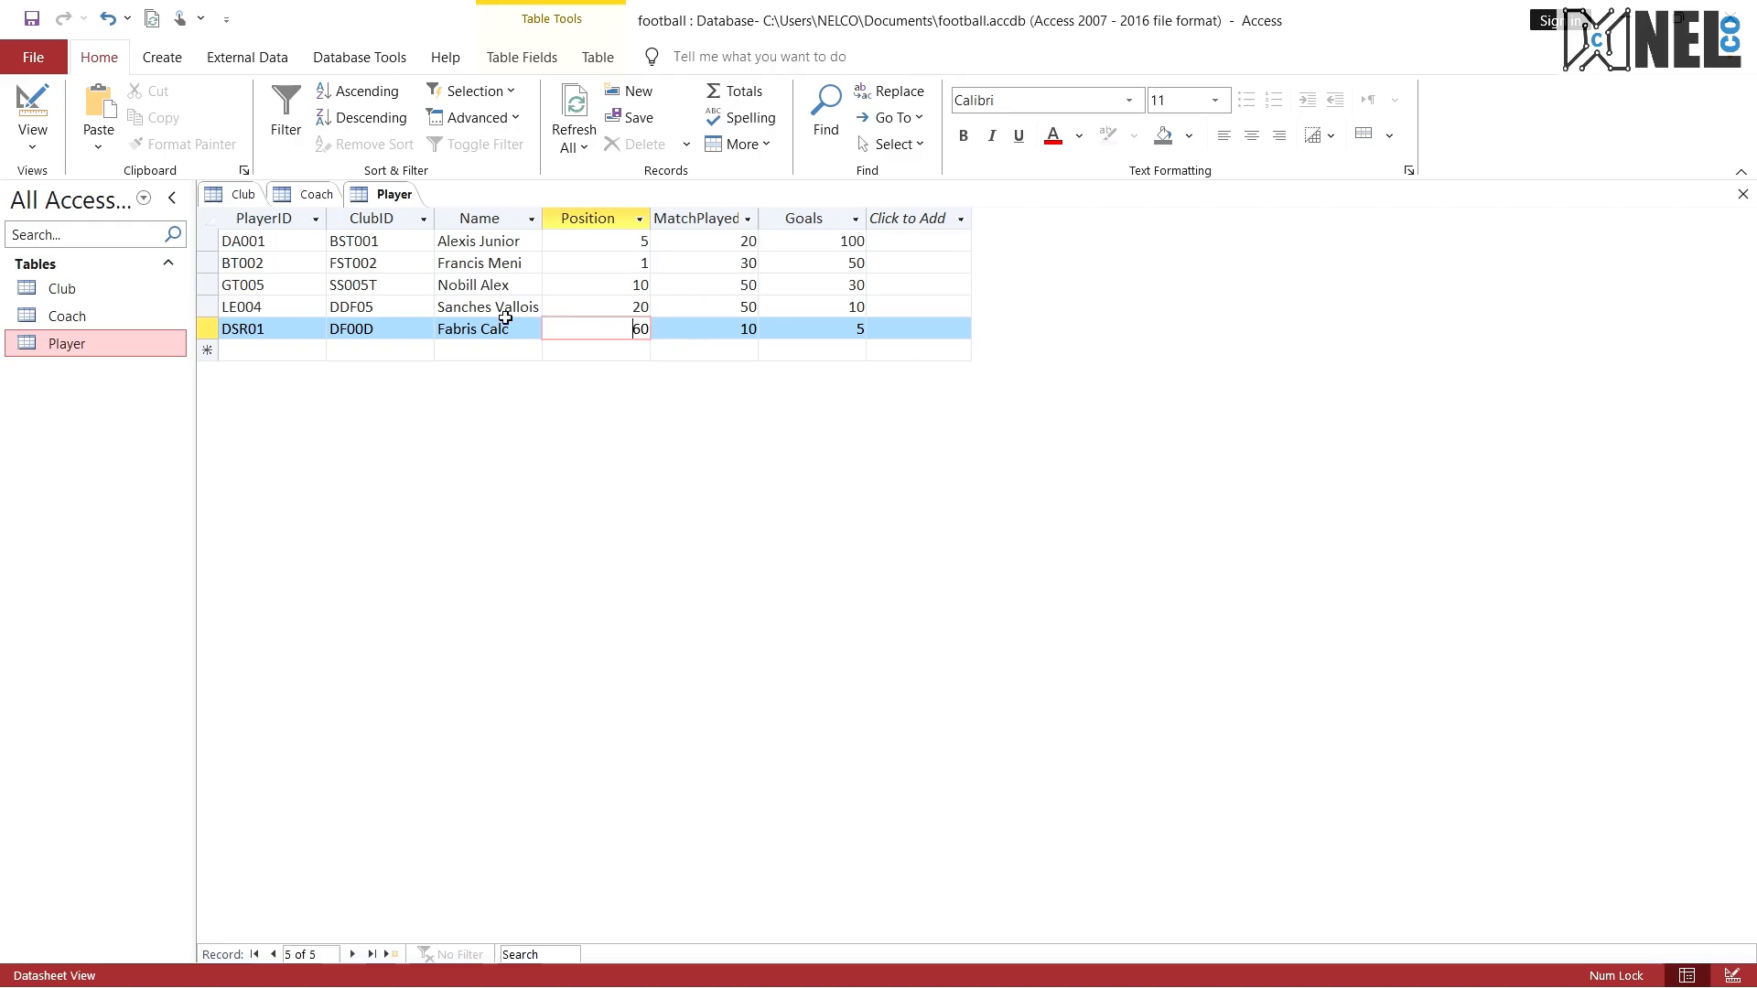
Step: Review the PlayerID, ClubID and Name entries across the five Player records
left_click(304, 244)
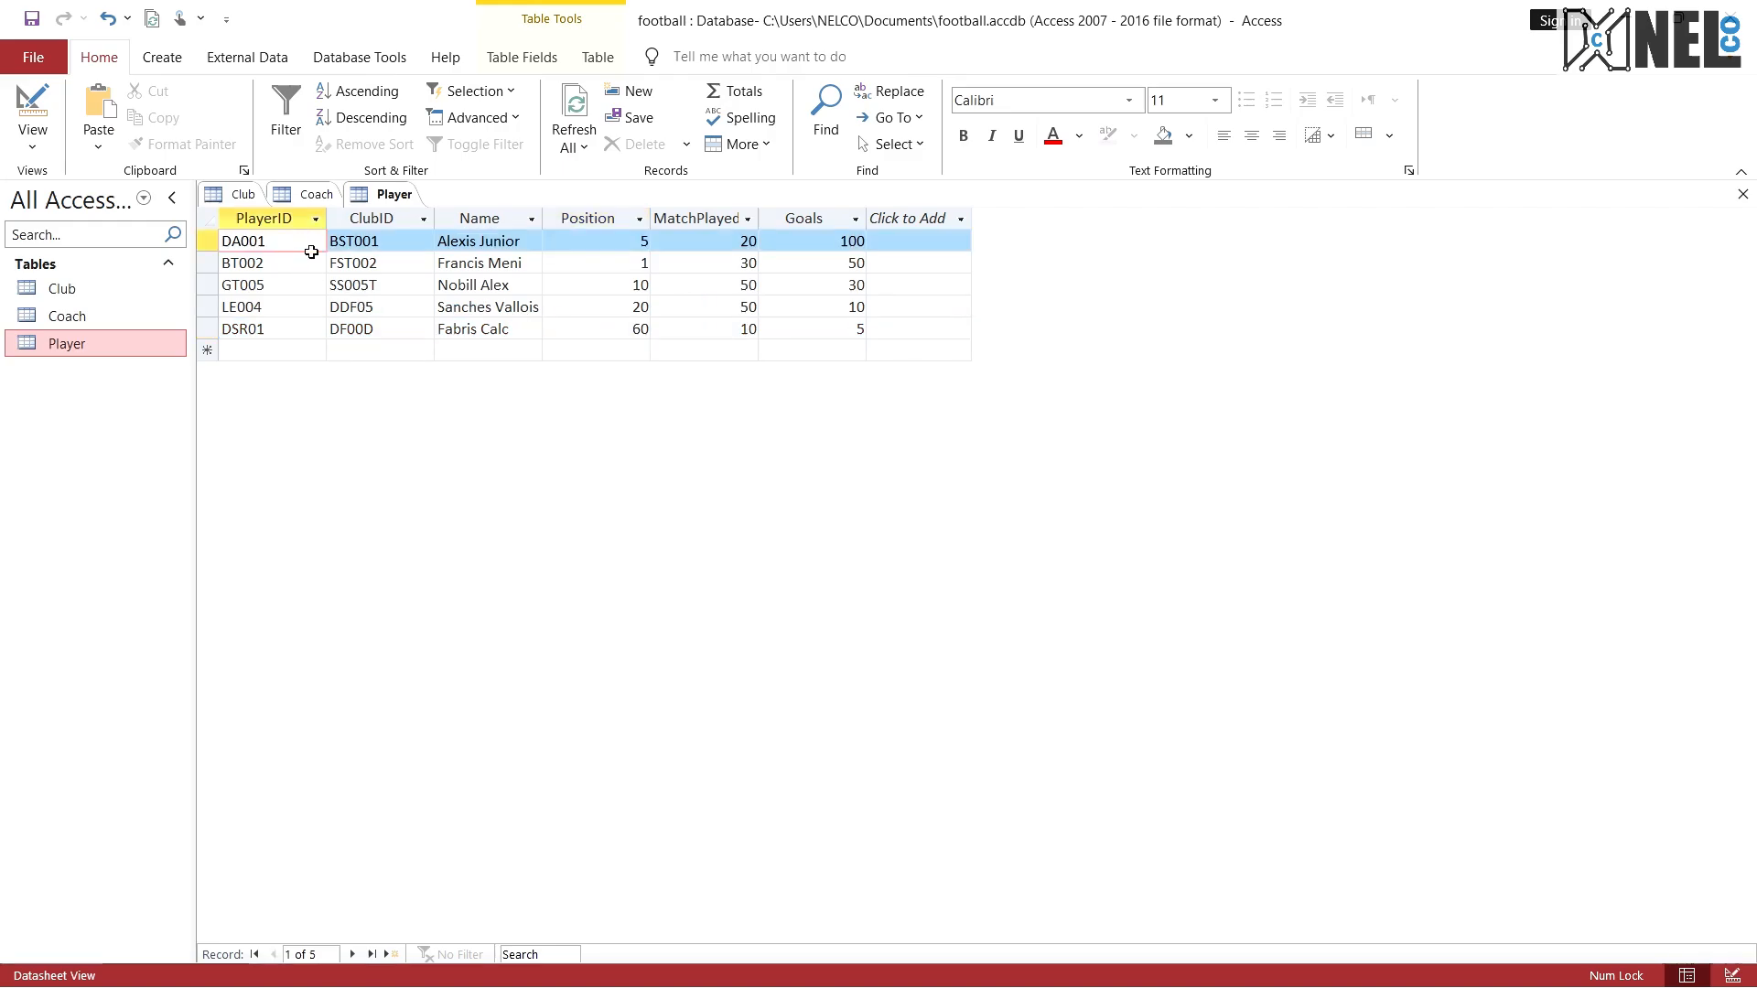
left_click_drag(300, 242, 227, 258)
left_click(285, 242)
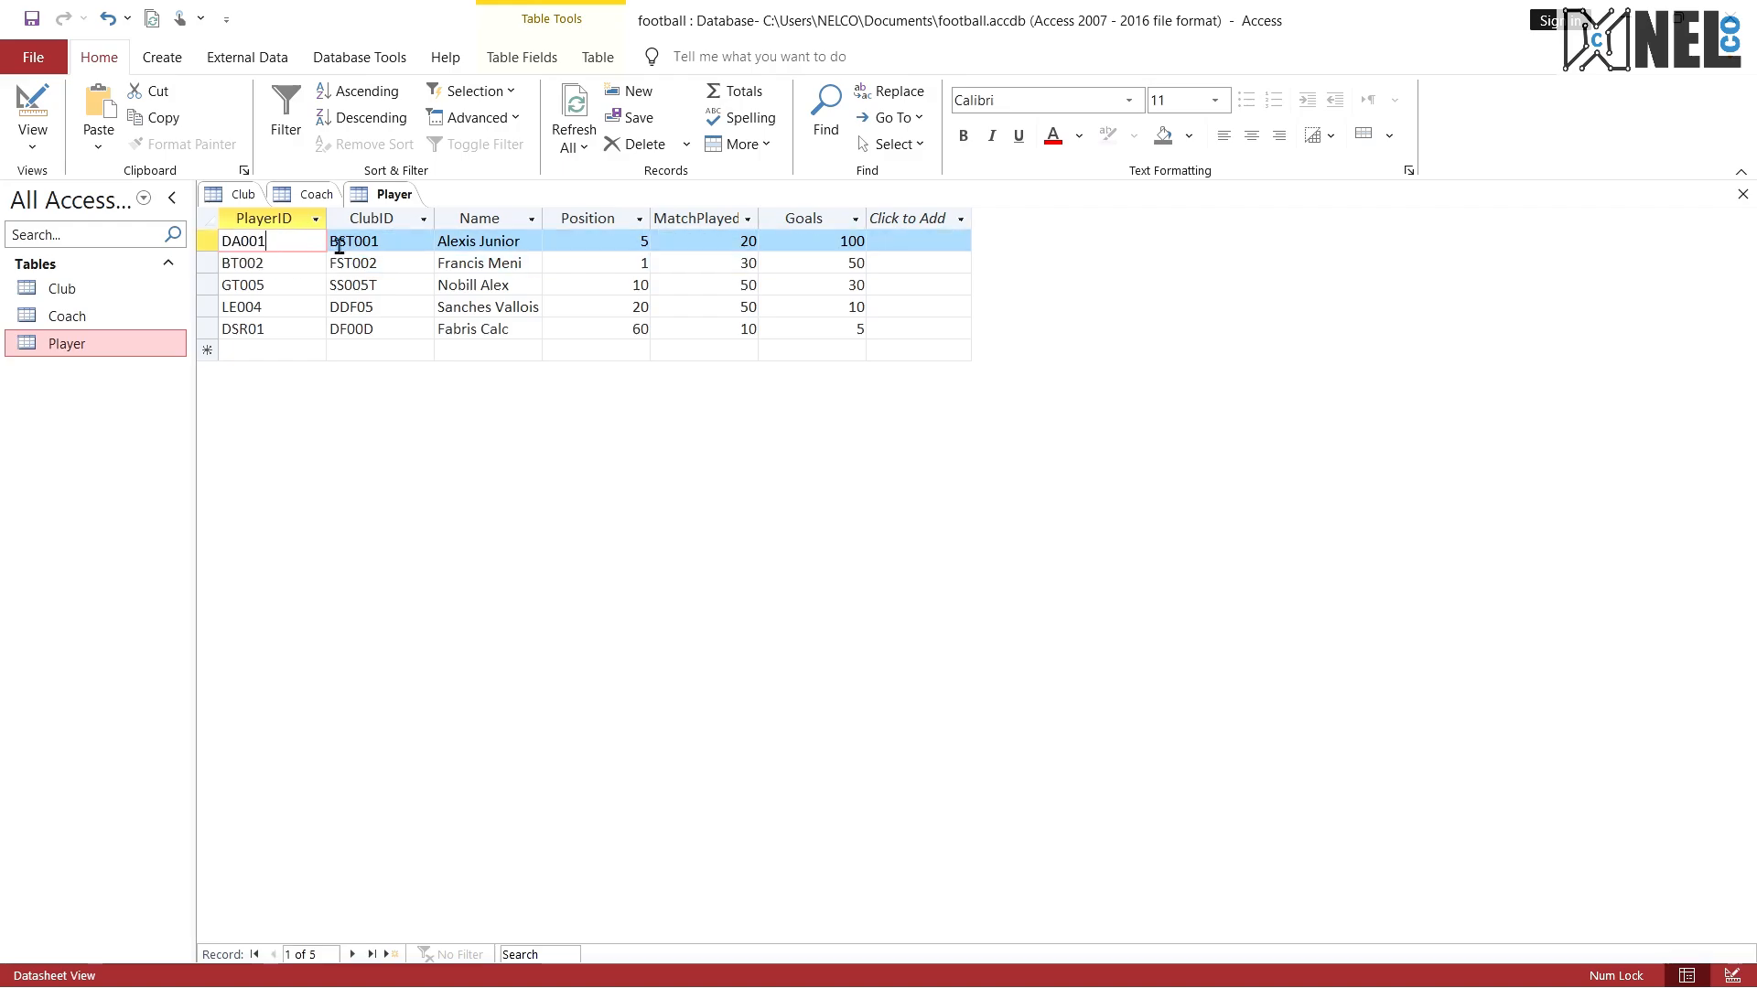
left_click(415, 244)
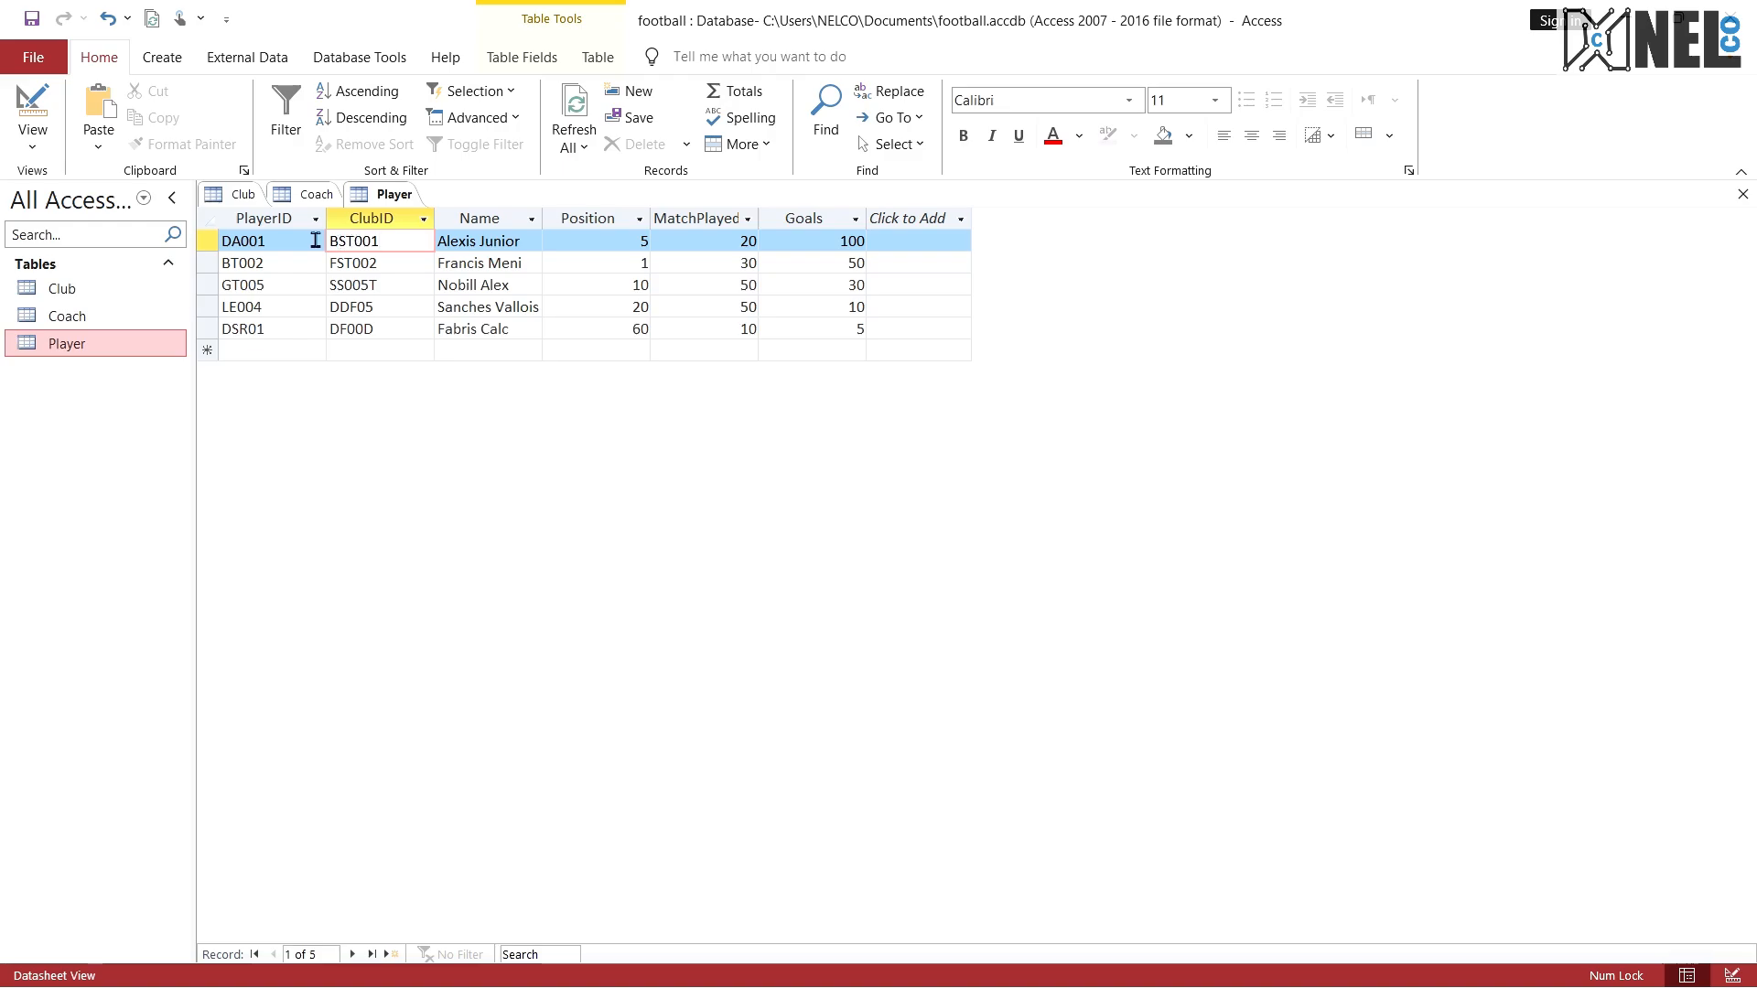
left_click_drag(396, 240, 326, 305)
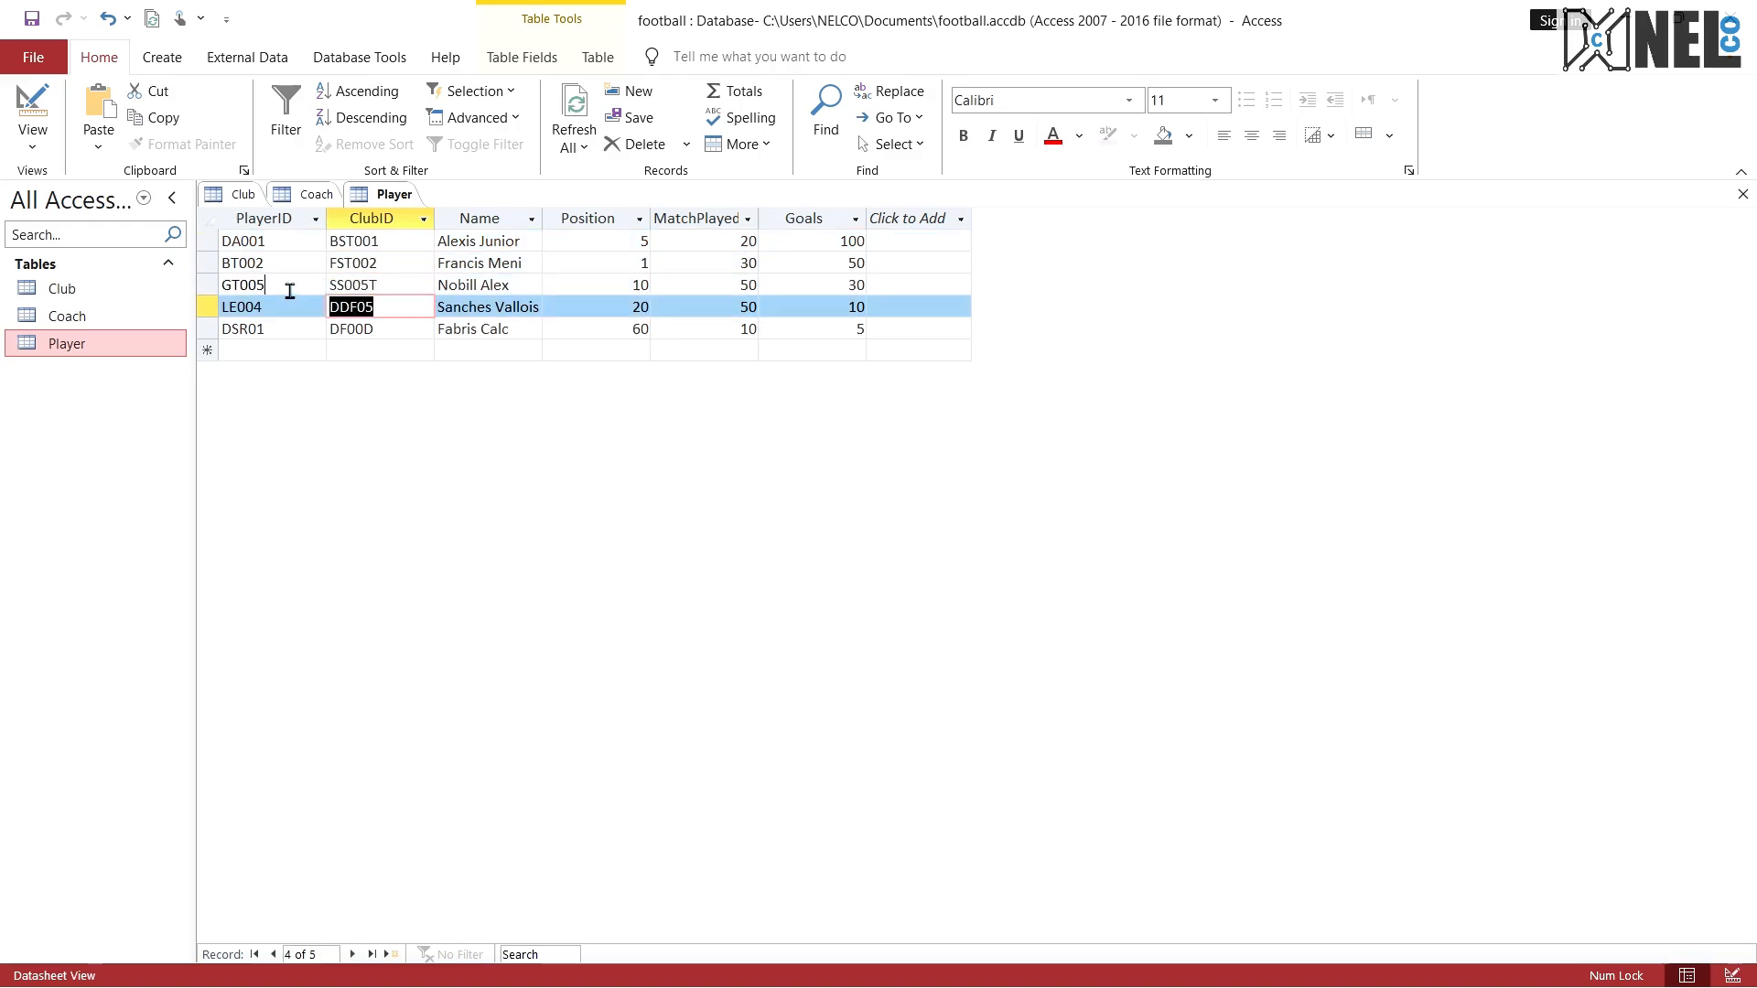
left_click(291, 284)
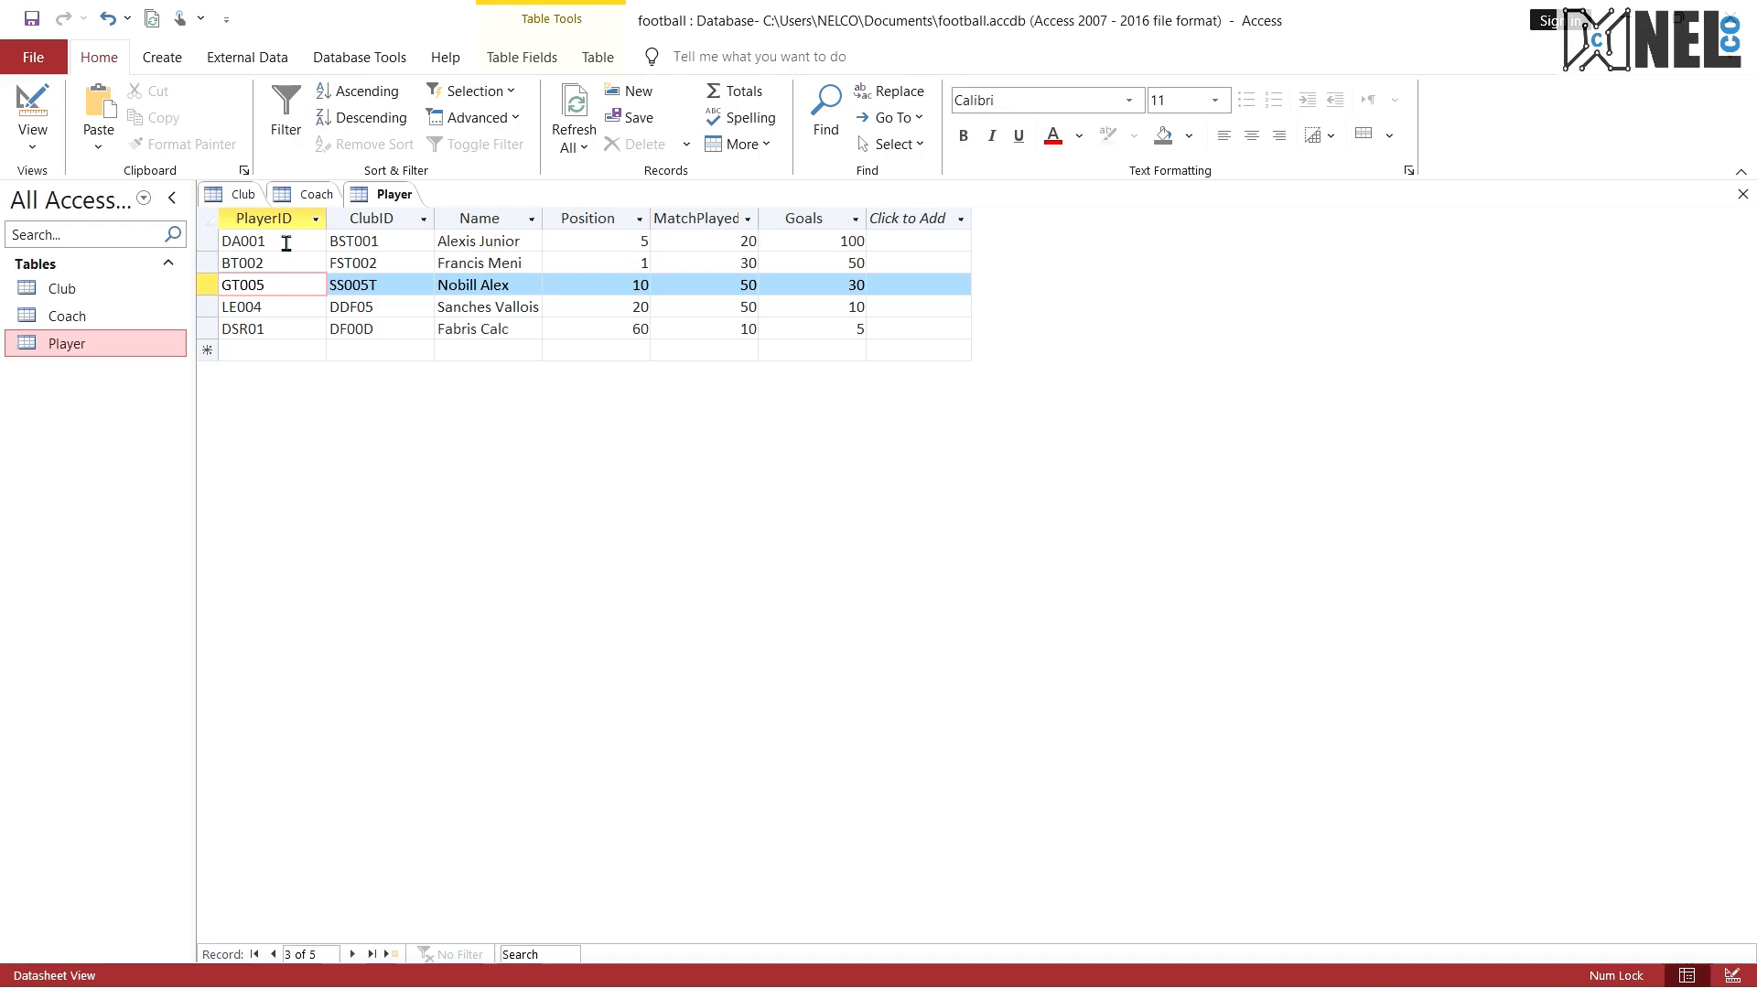
left_click_drag(287, 241, 223, 264)
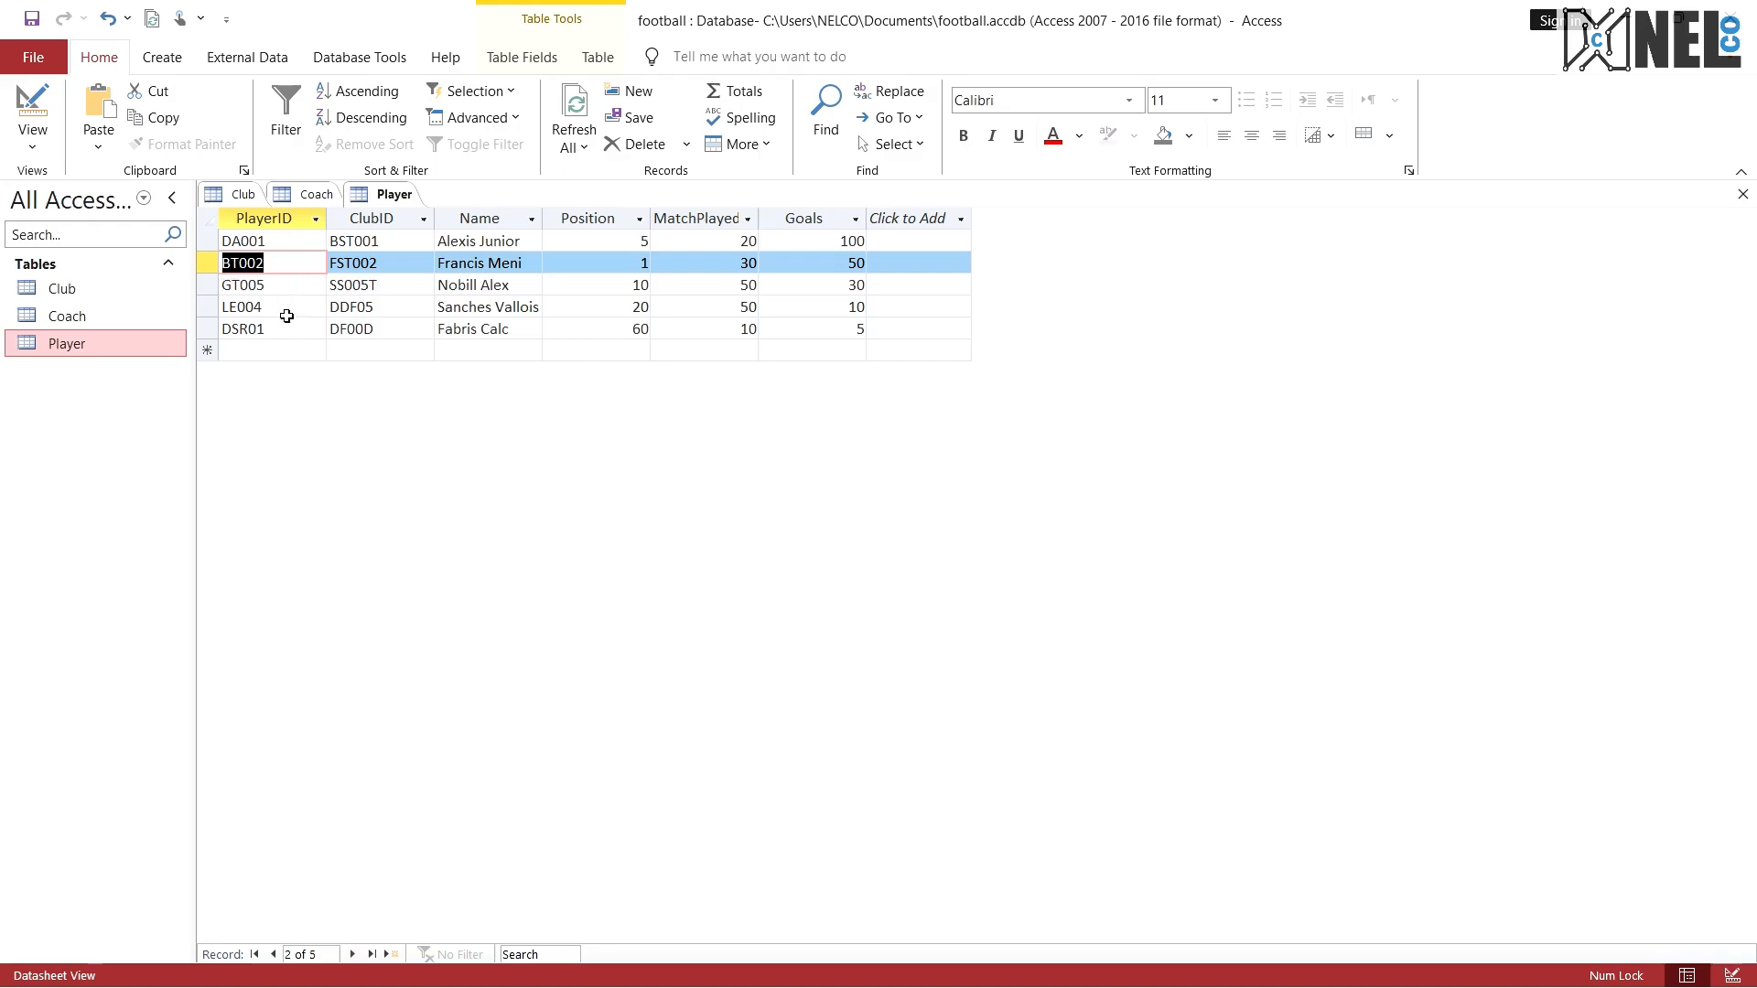
left_click(213, 302)
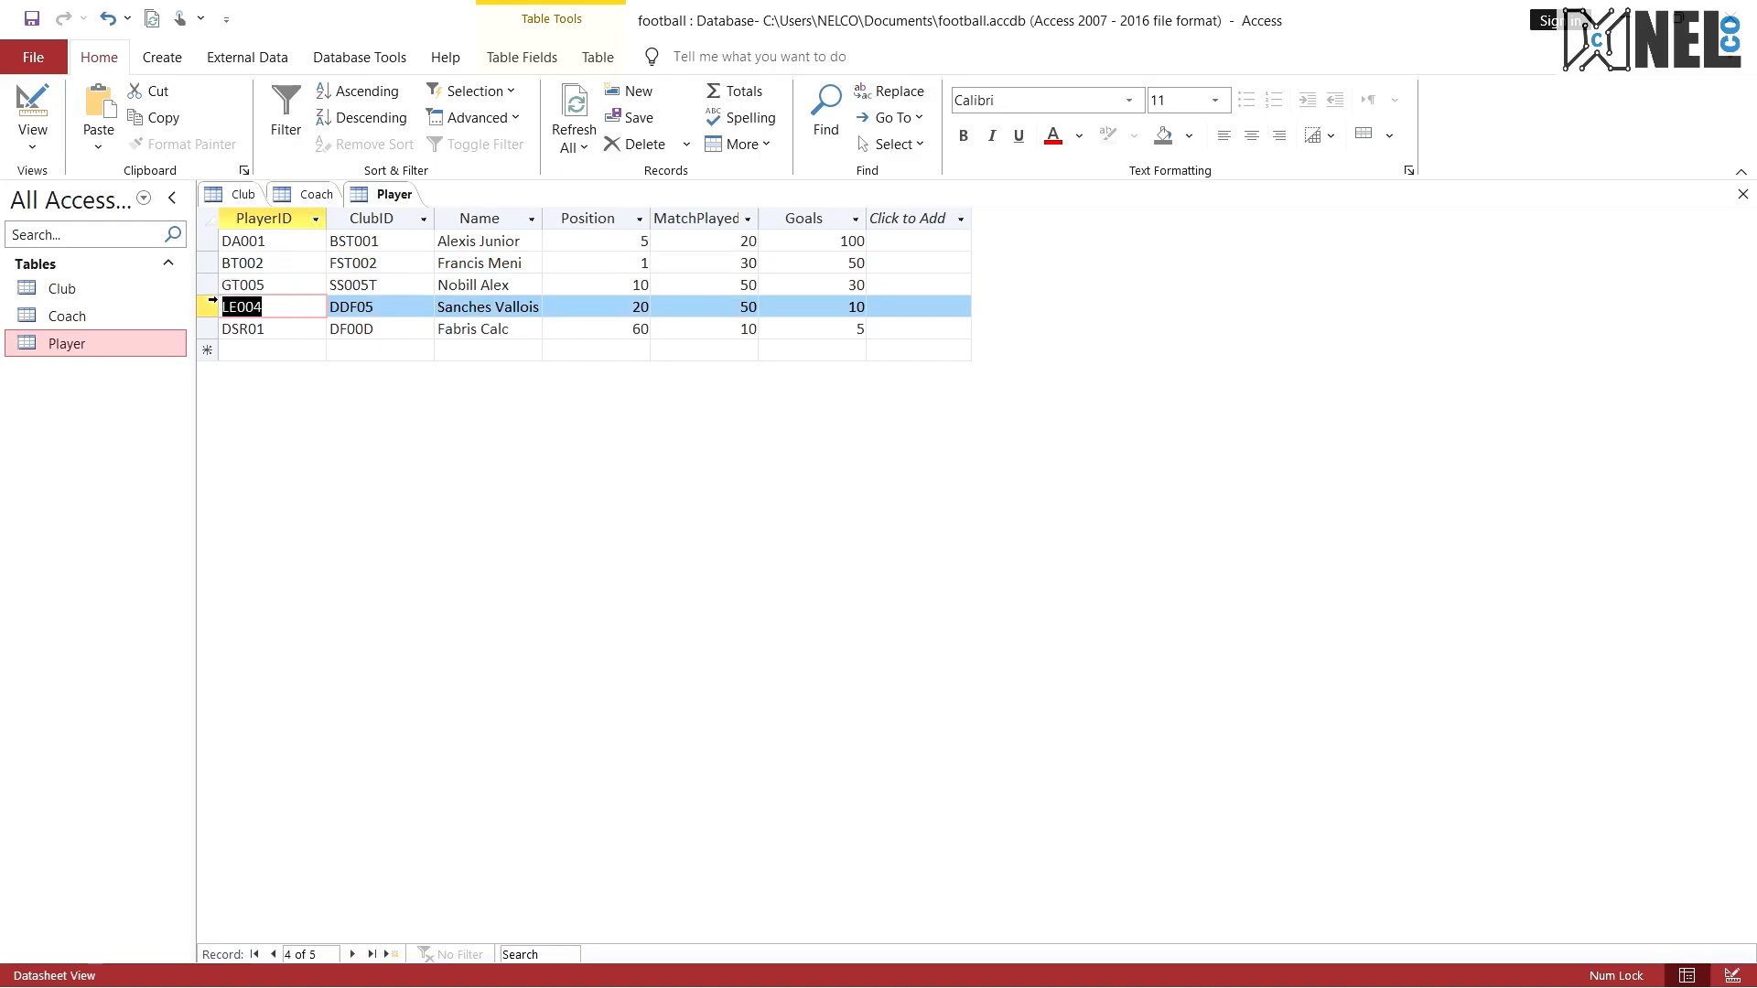
left_click(431, 305)
left_click(517, 313)
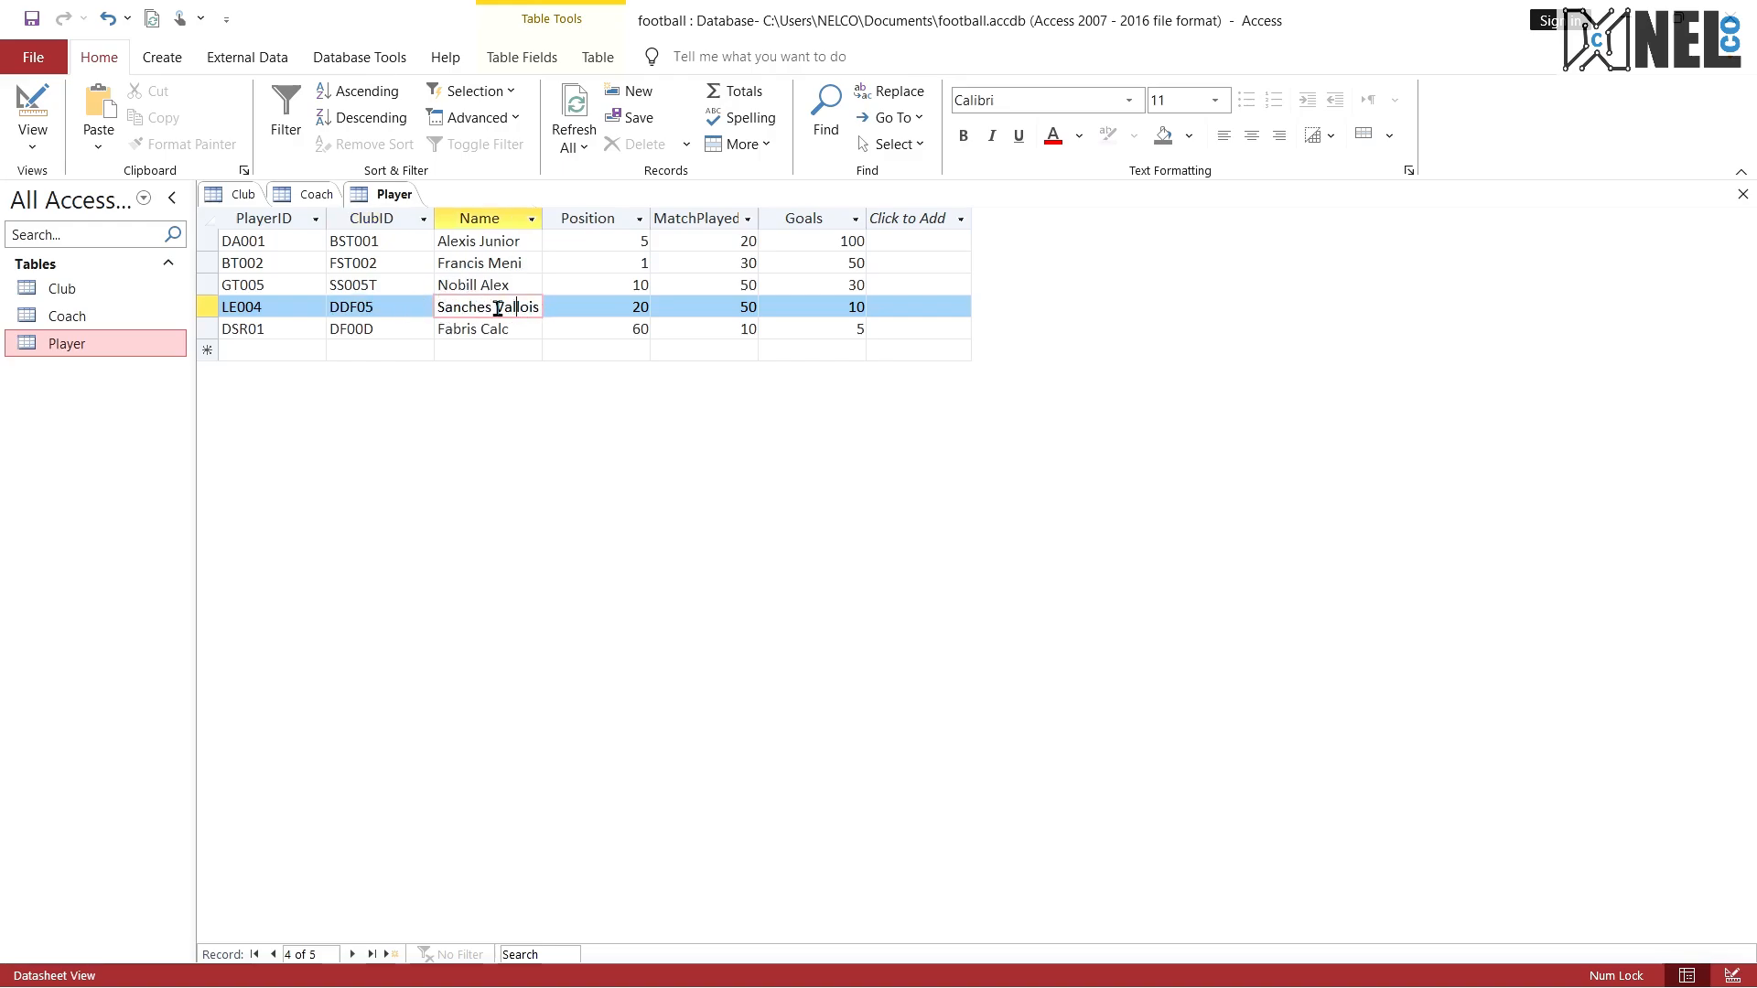
left_click_drag(498, 309, 439, 306)
left_click(469, 328)
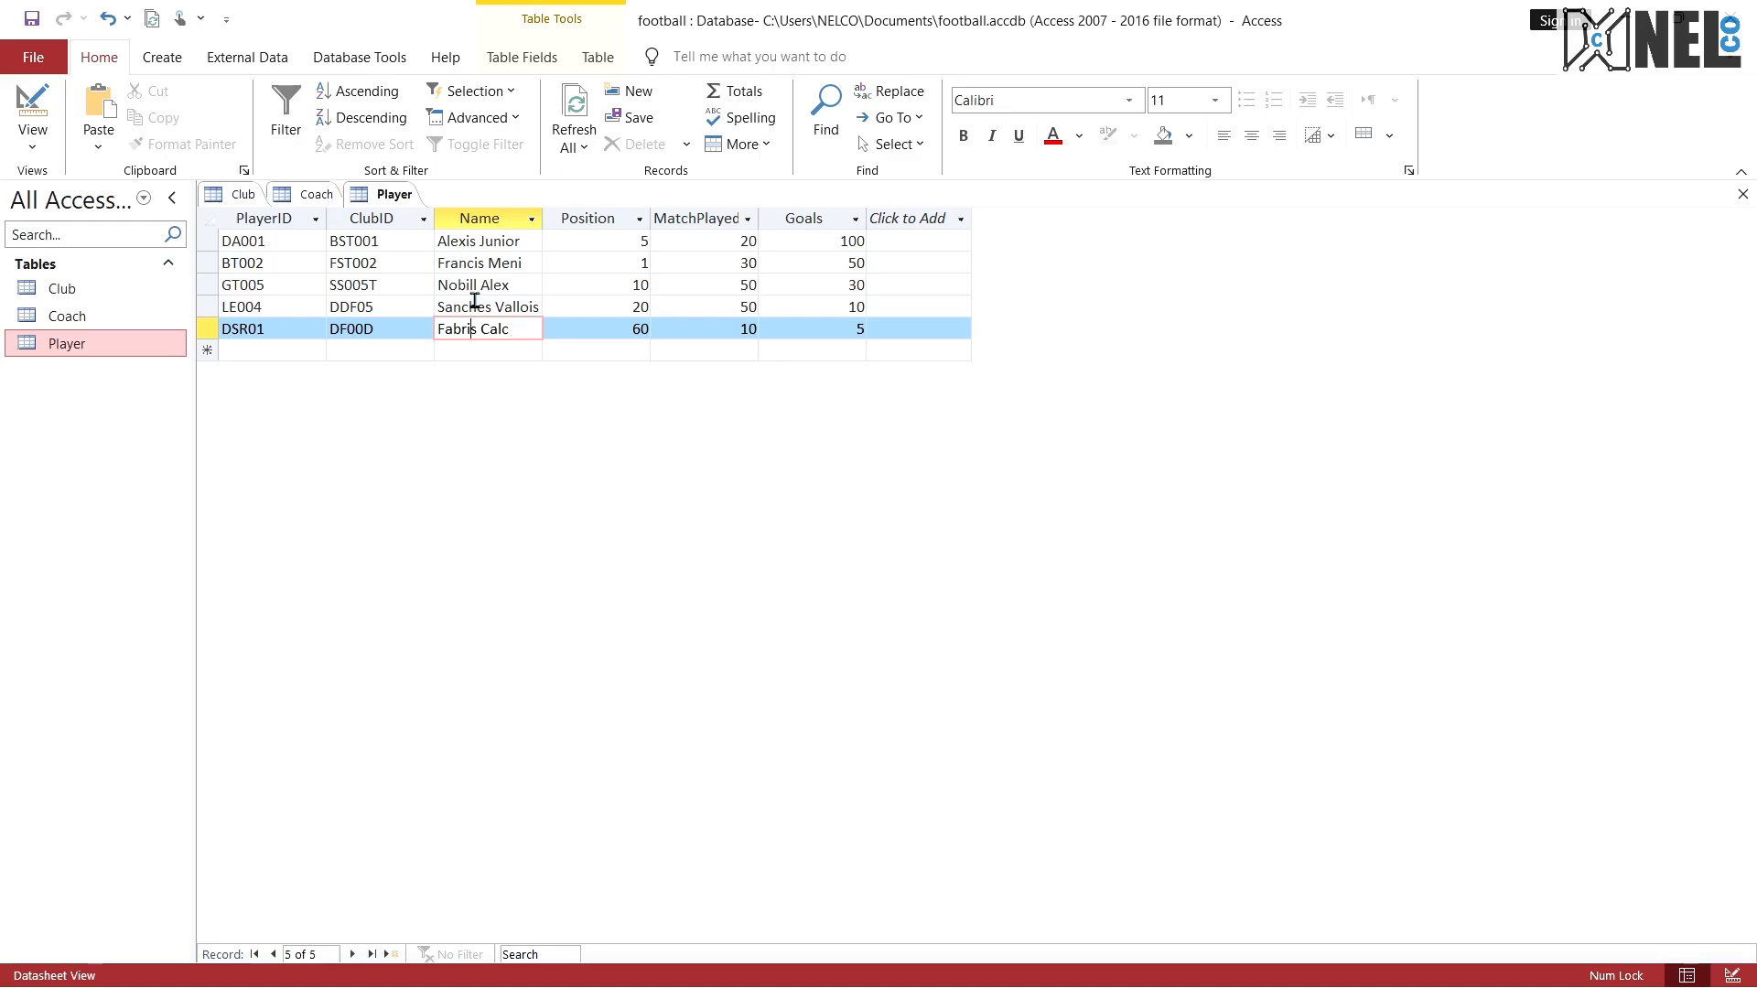
left_click(412, 284)
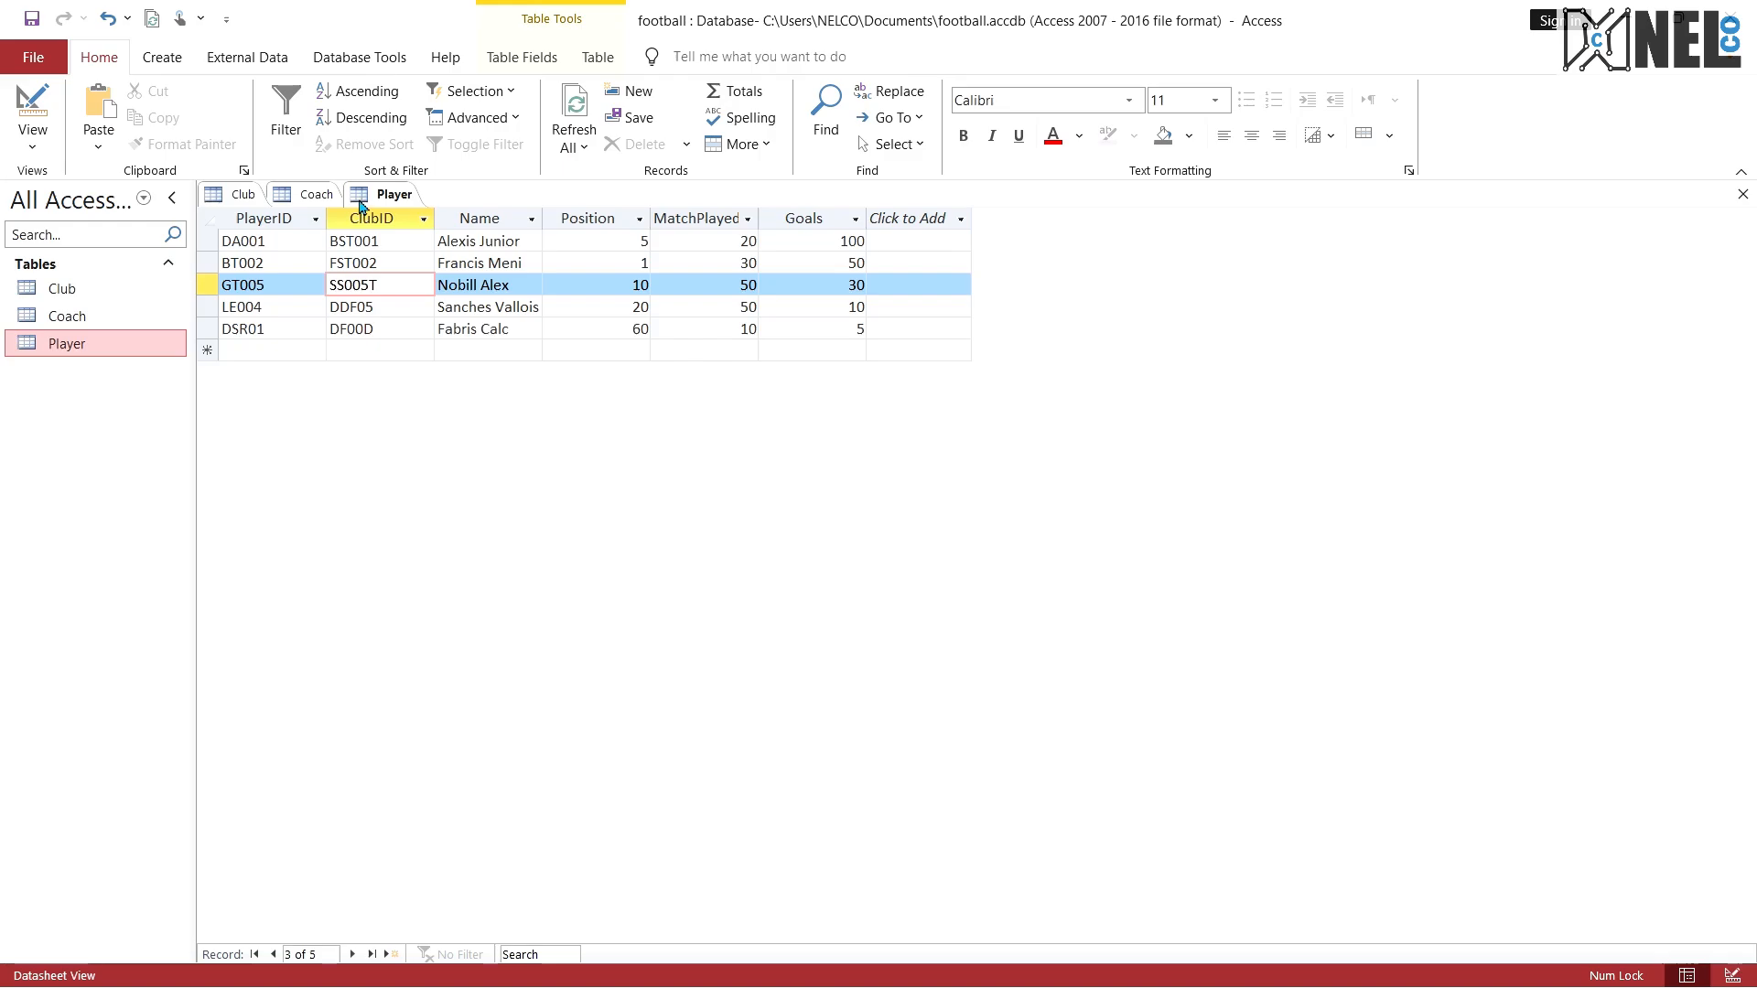
Step: In the Coach table, enter CoachIDs CA001 and CA0S1 for the first two records
left_click(309, 195)
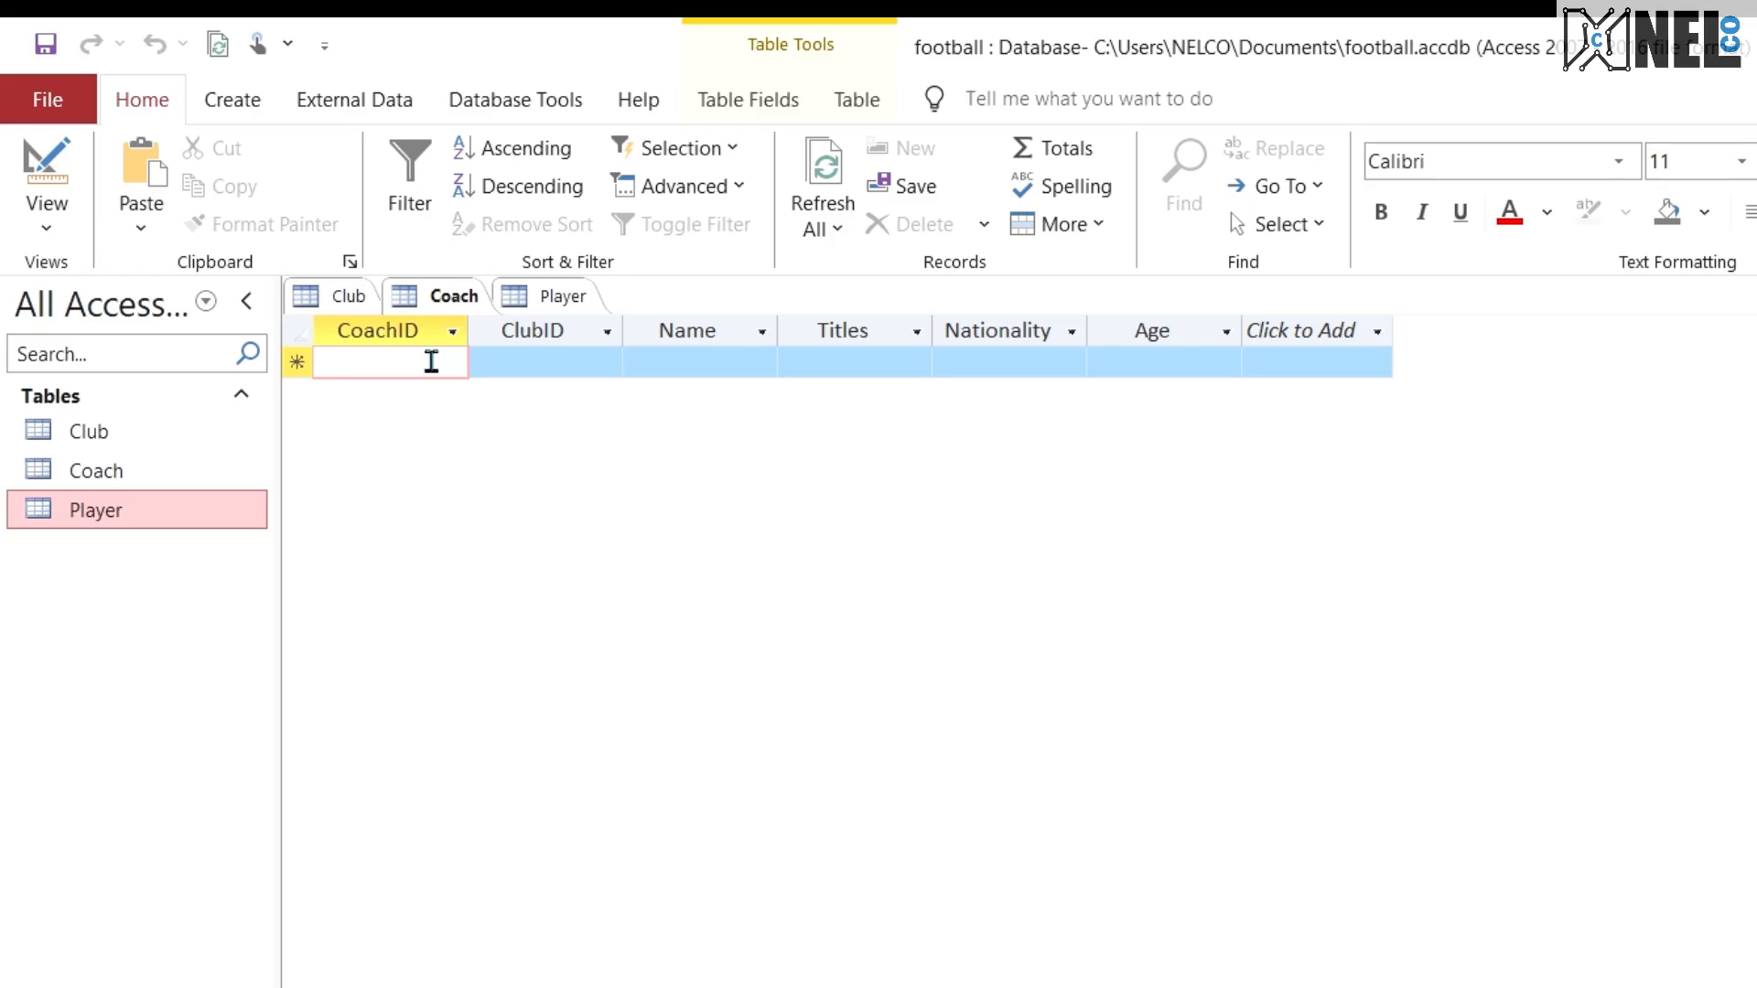
type("CA001")
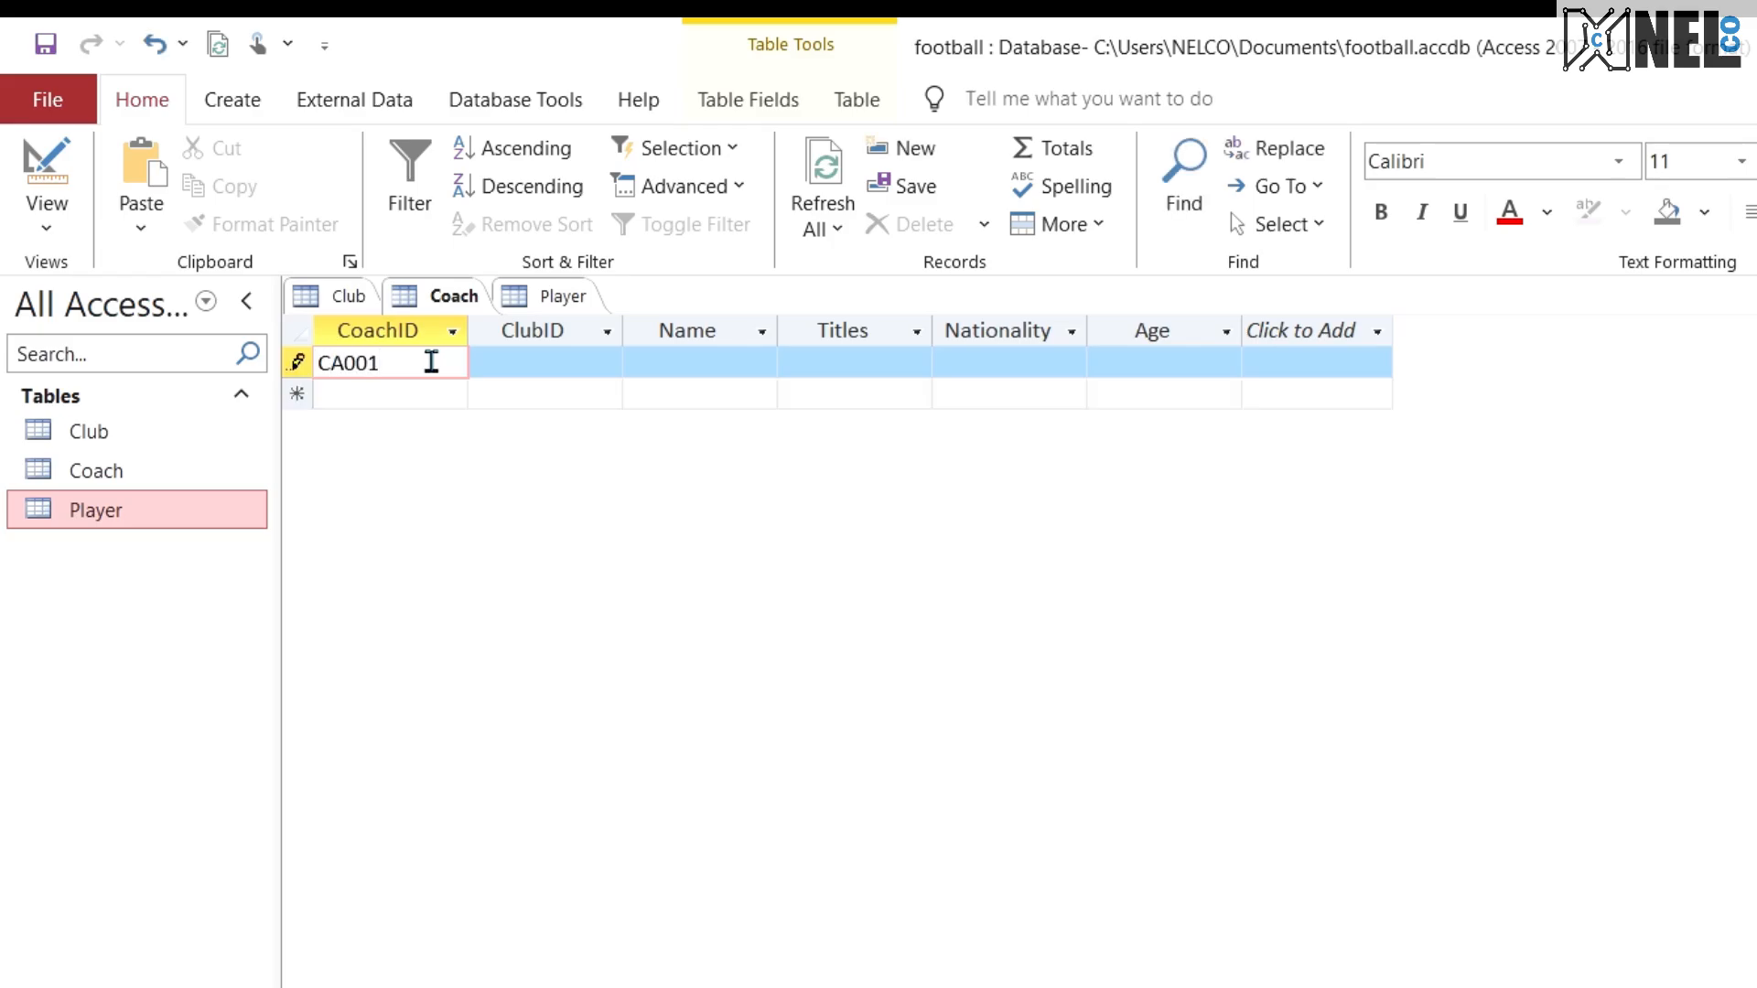
key("alt+Tab")
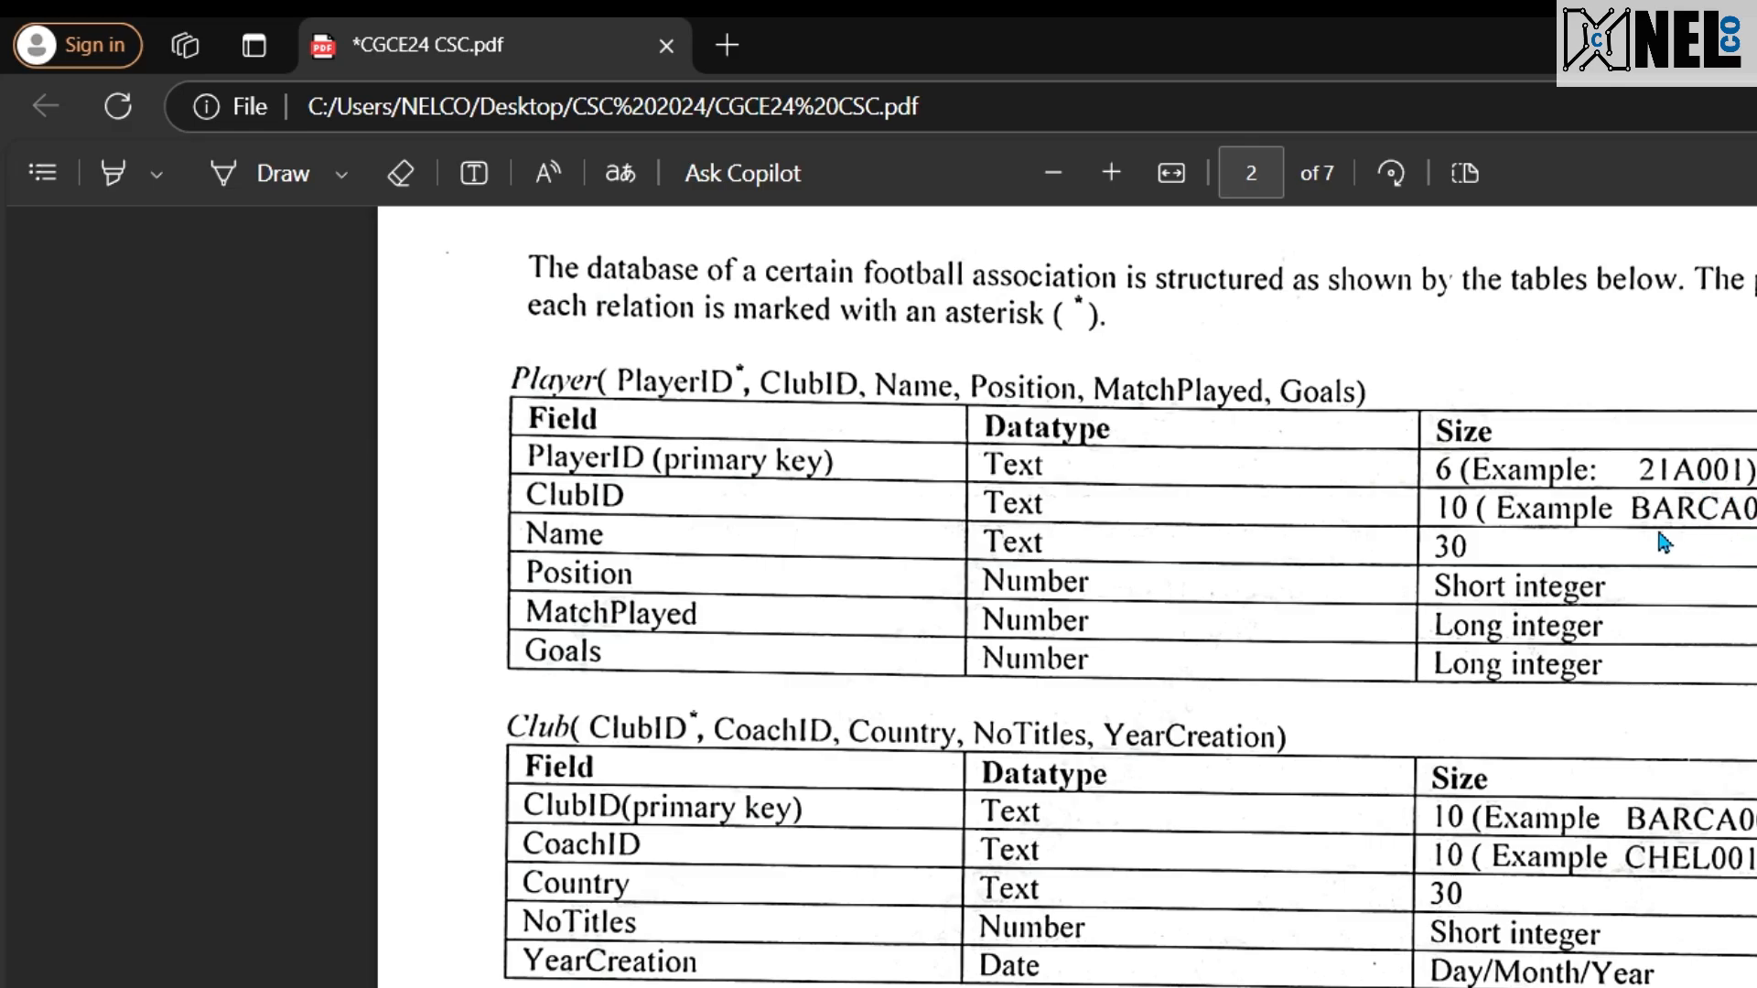
key("alt+Tab")
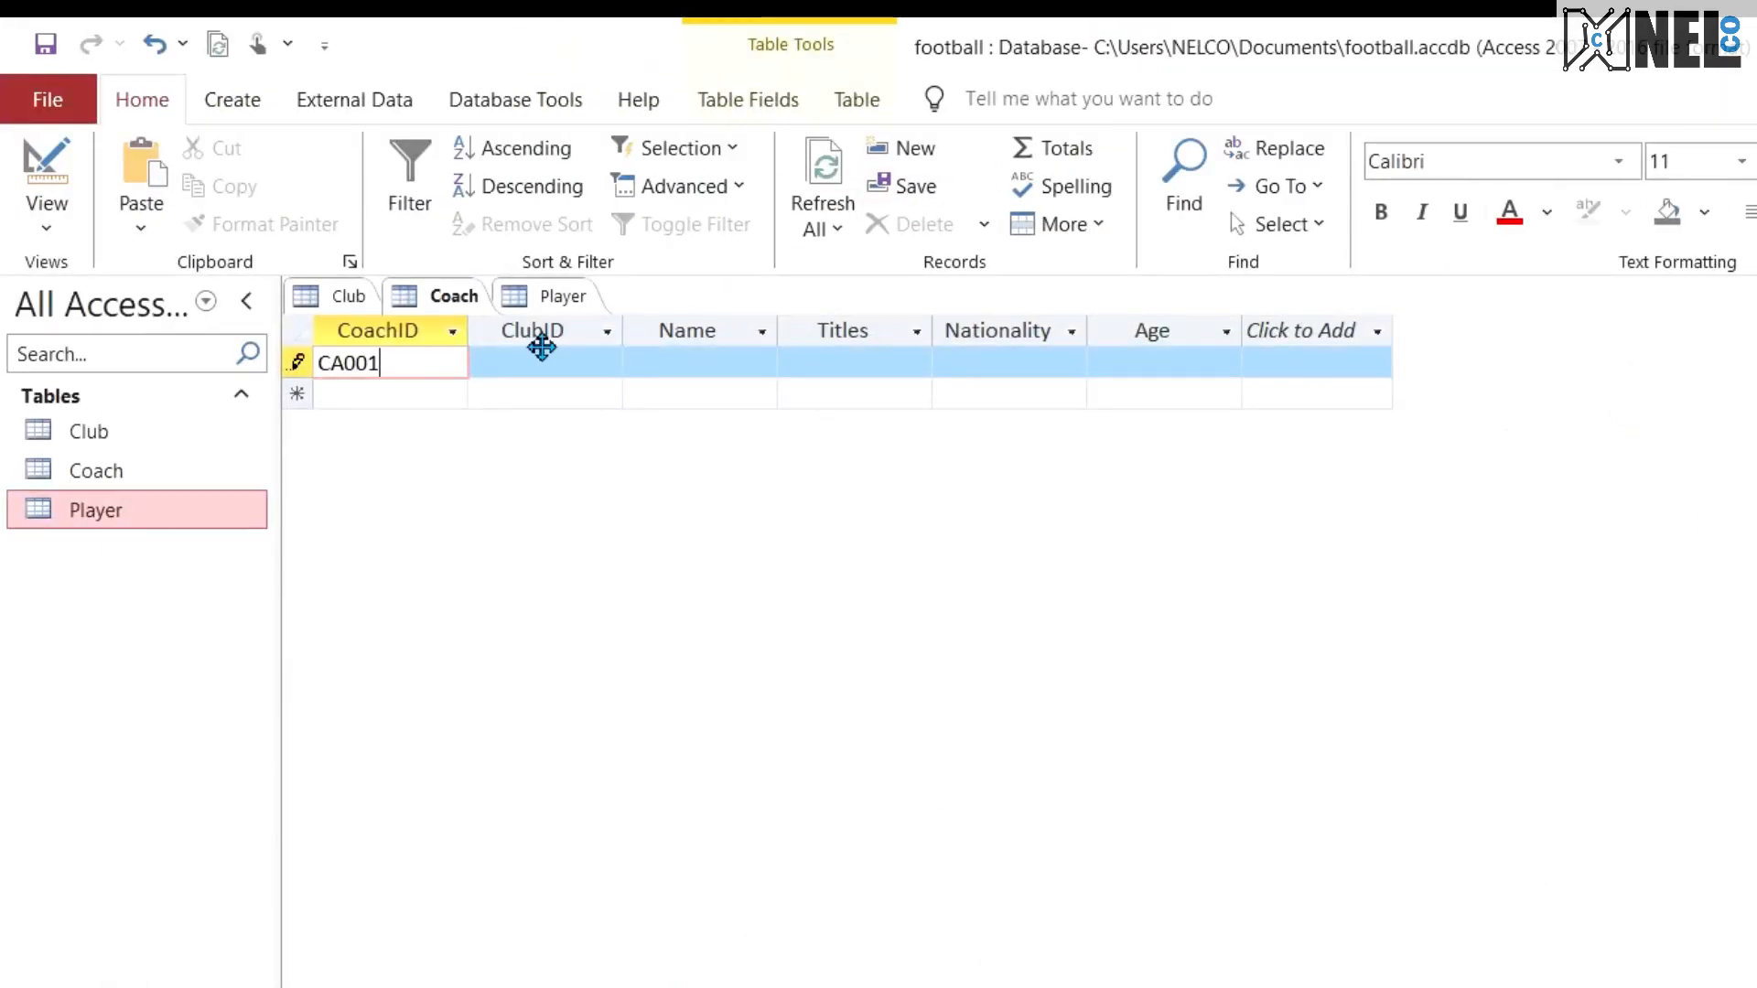
left_click(404, 392)
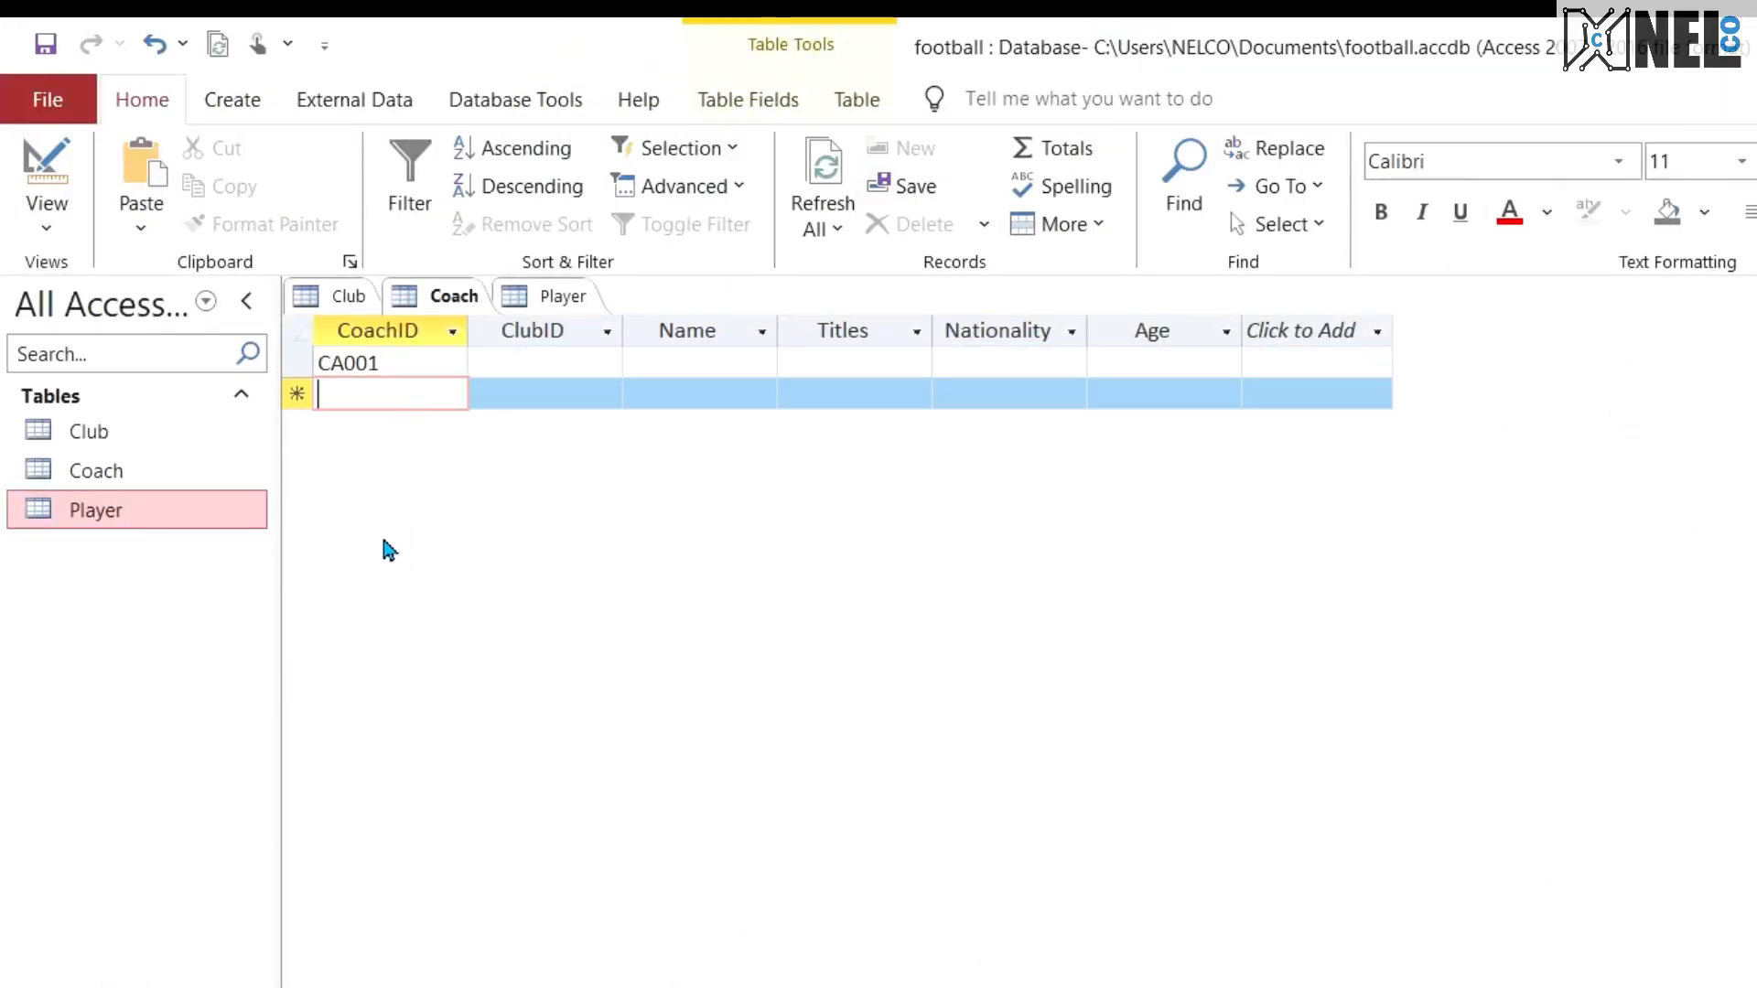
type("CS")
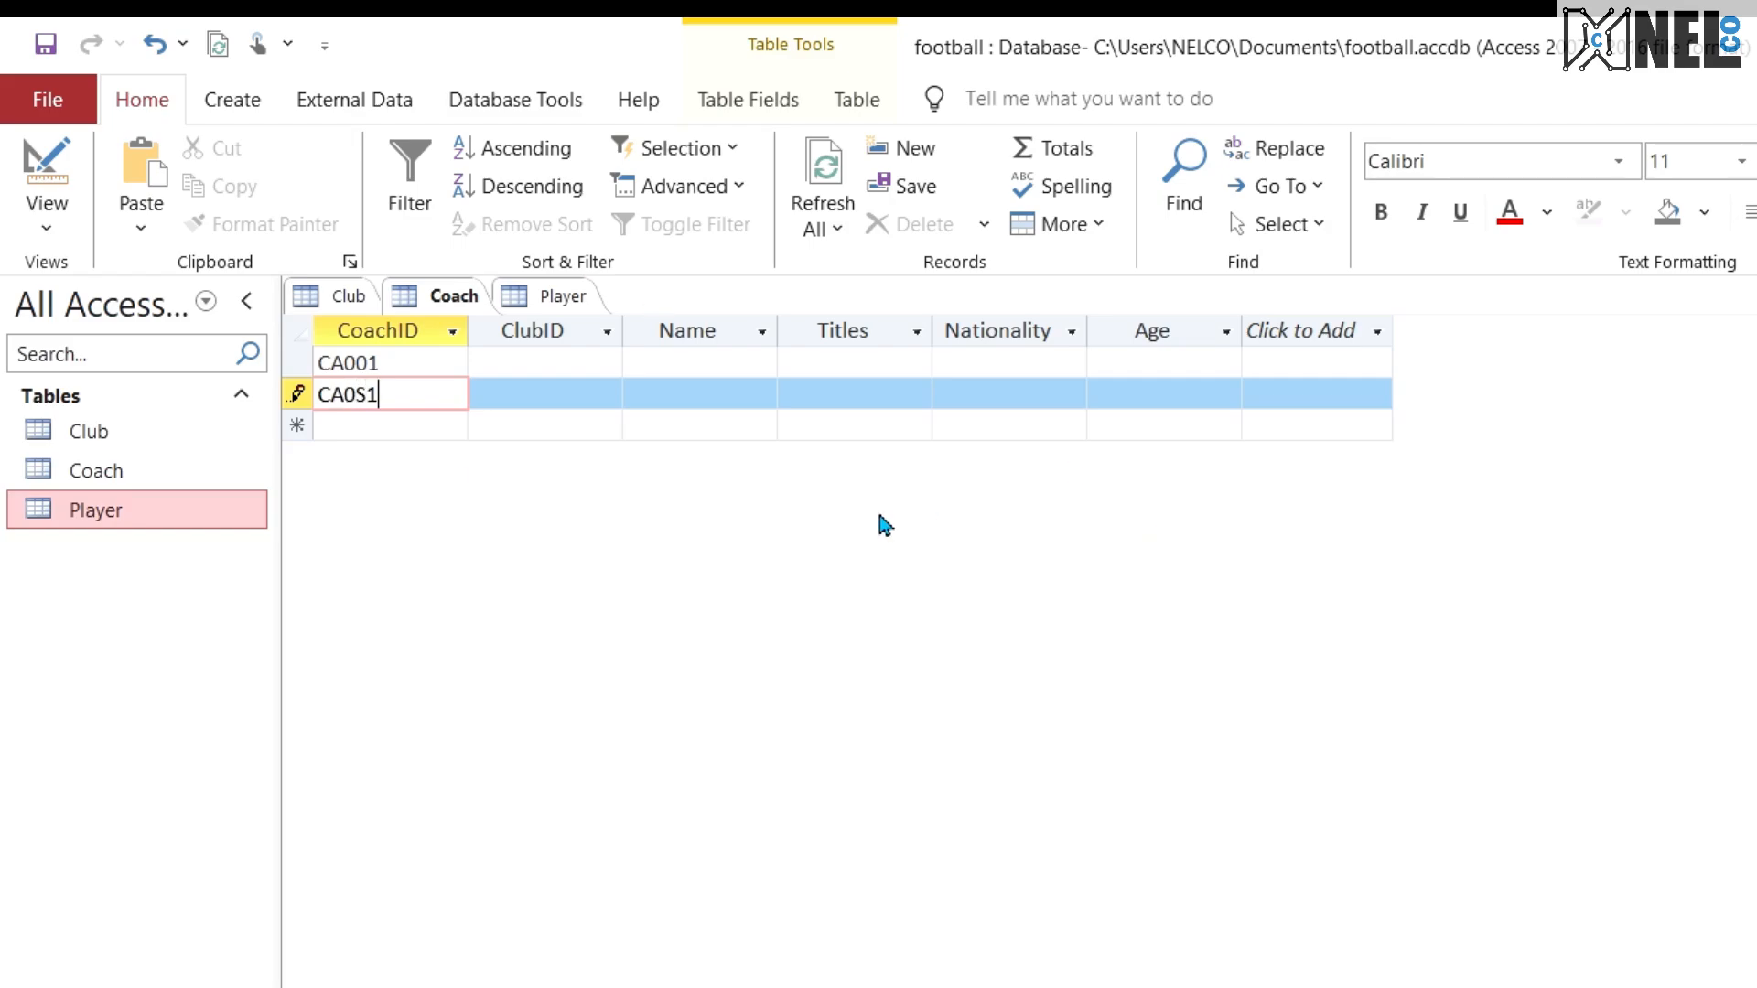
Step: Add CoachIDs CB002, CT002 and CPT01 as the third, fourth and fifth Coach records
left_click(415, 424)
type("CB002")
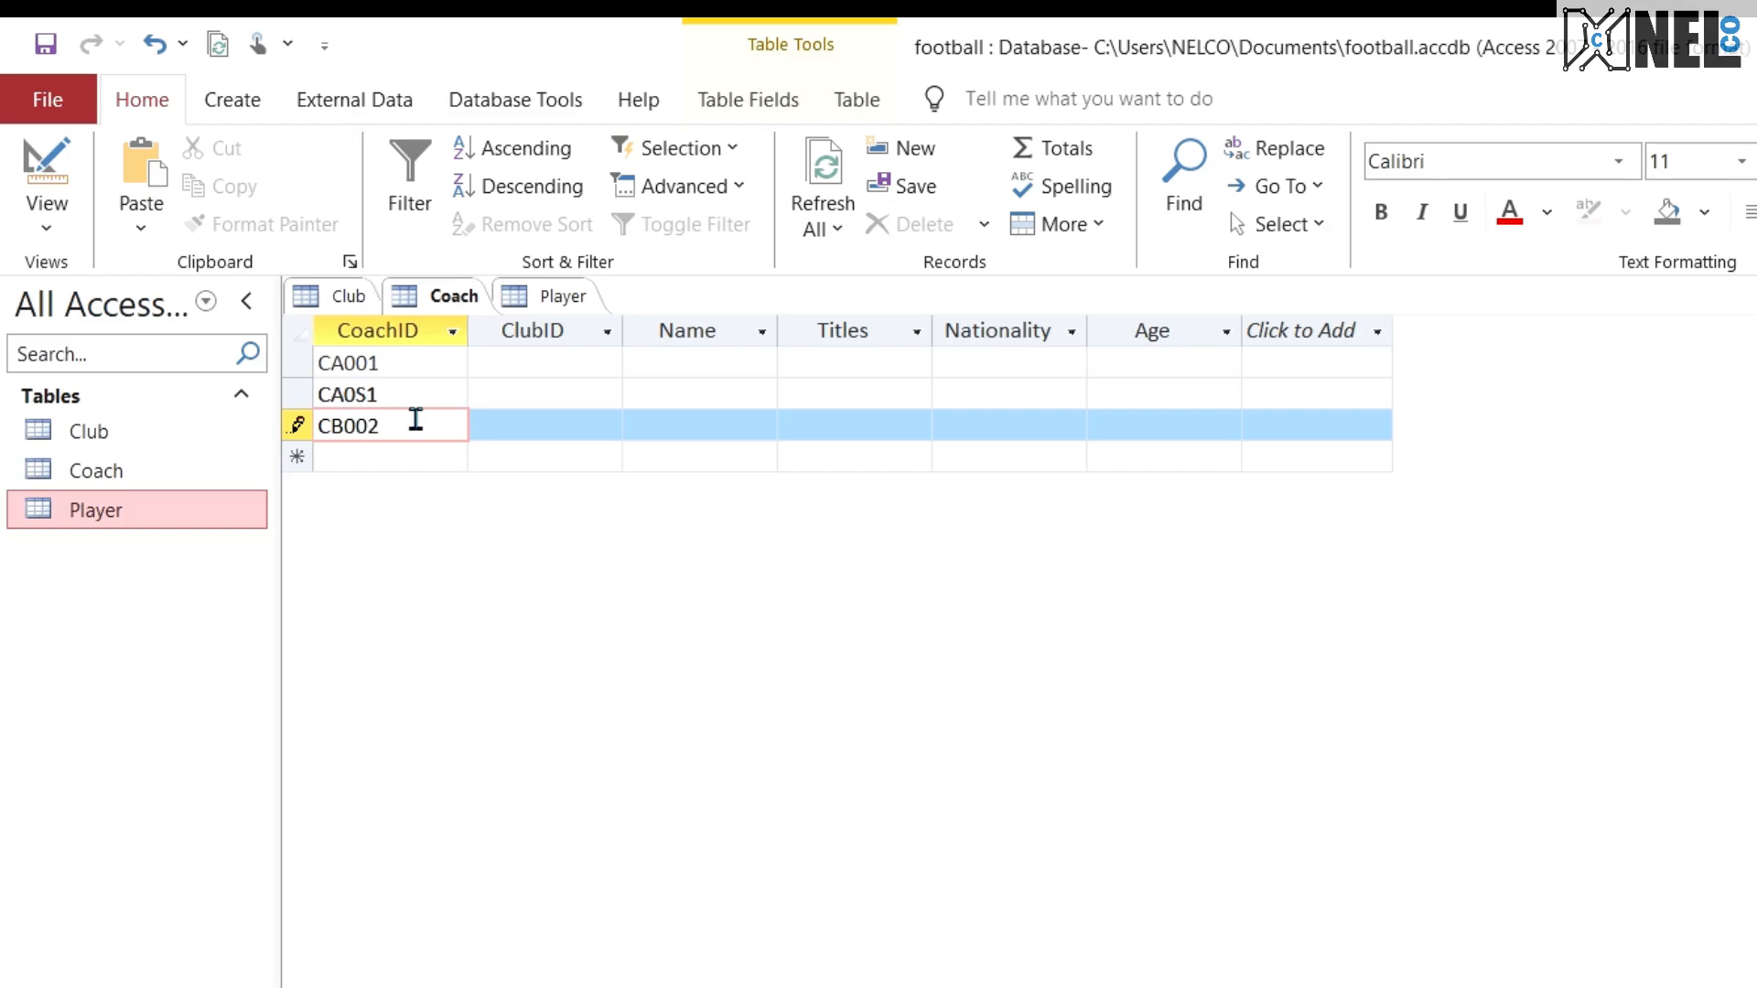
left_click(387, 462)
type("CT002")
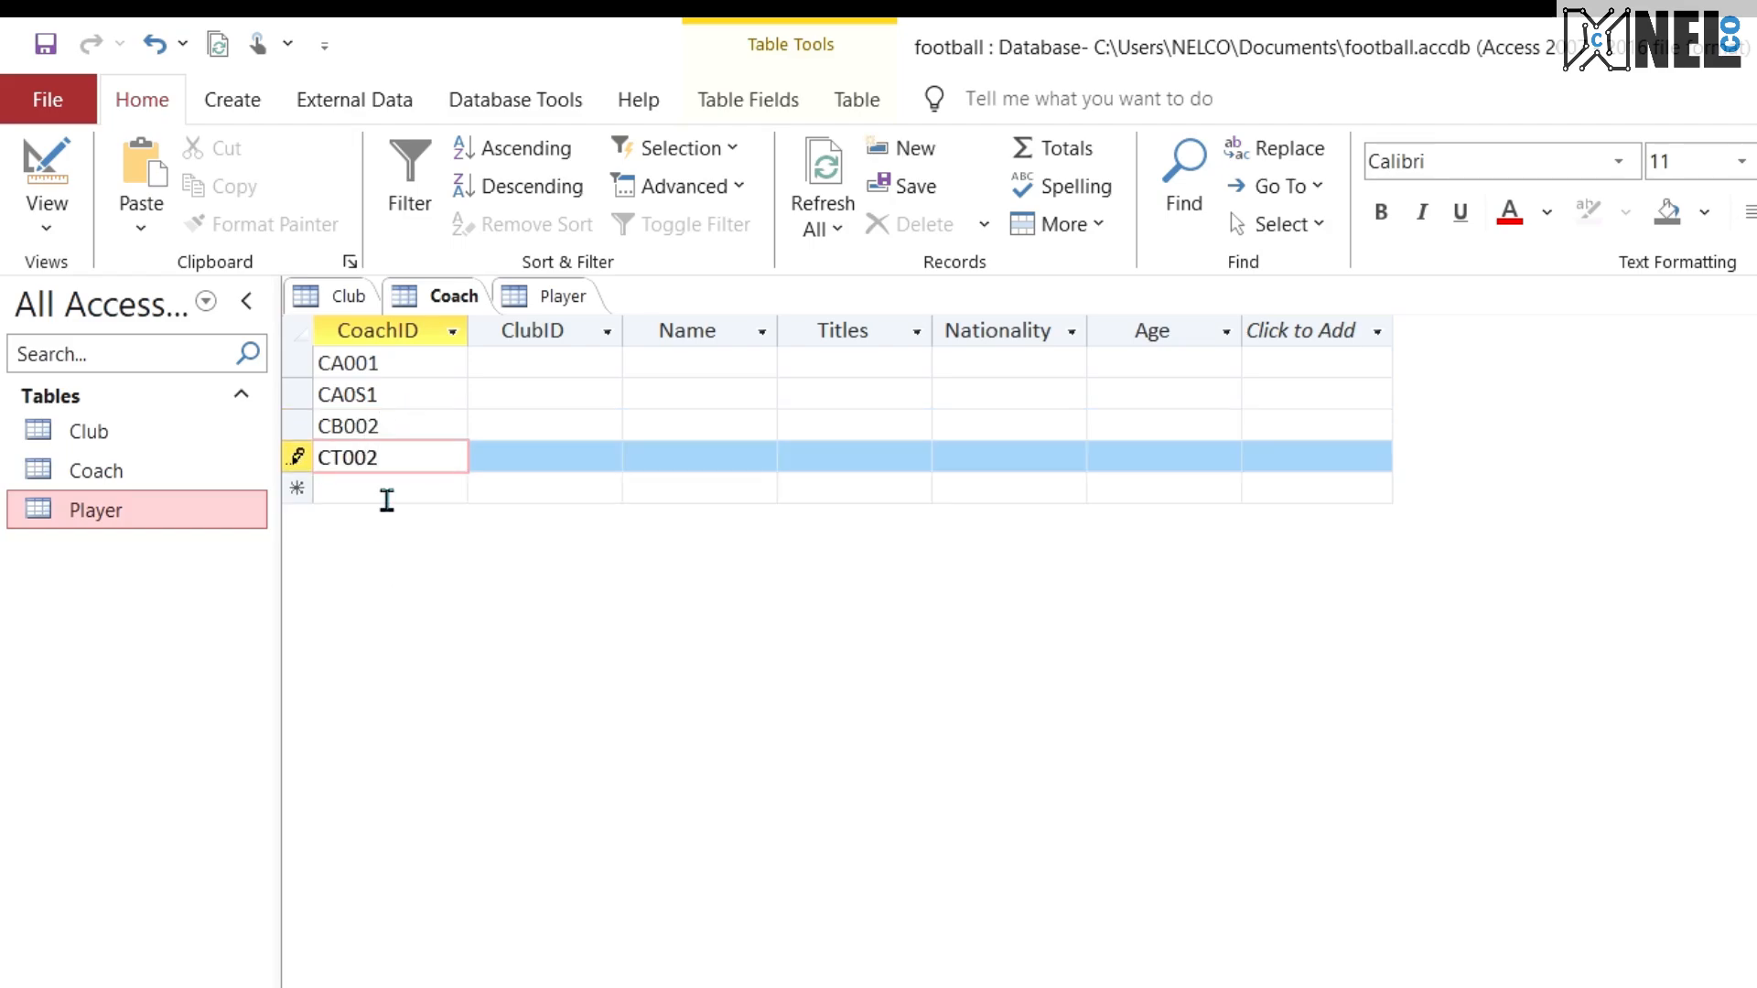
left_click(387, 494)
type("CP")
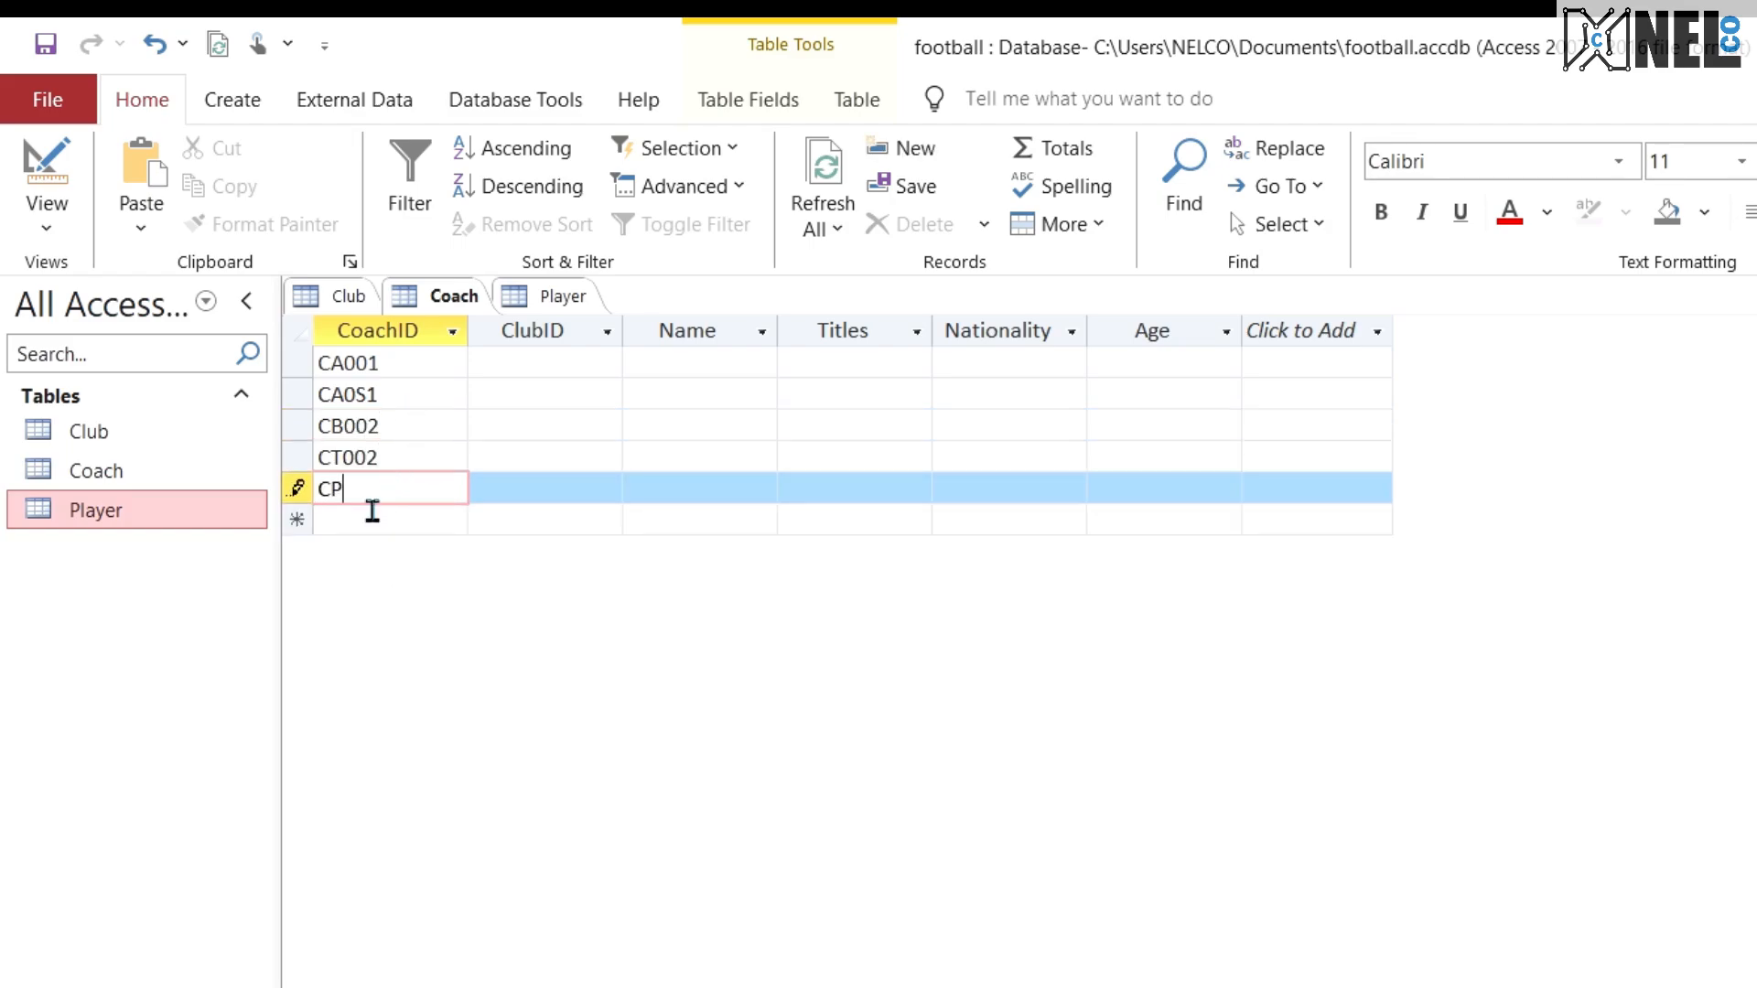
type("00")
key("BackSpace")
key("BackSpace")
type("T01")
Step: Copy ClubID BST001 from the first Player record into the first Coach record's ClubID
left_click(536, 359)
left_click(549, 295)
double_click(554, 366)
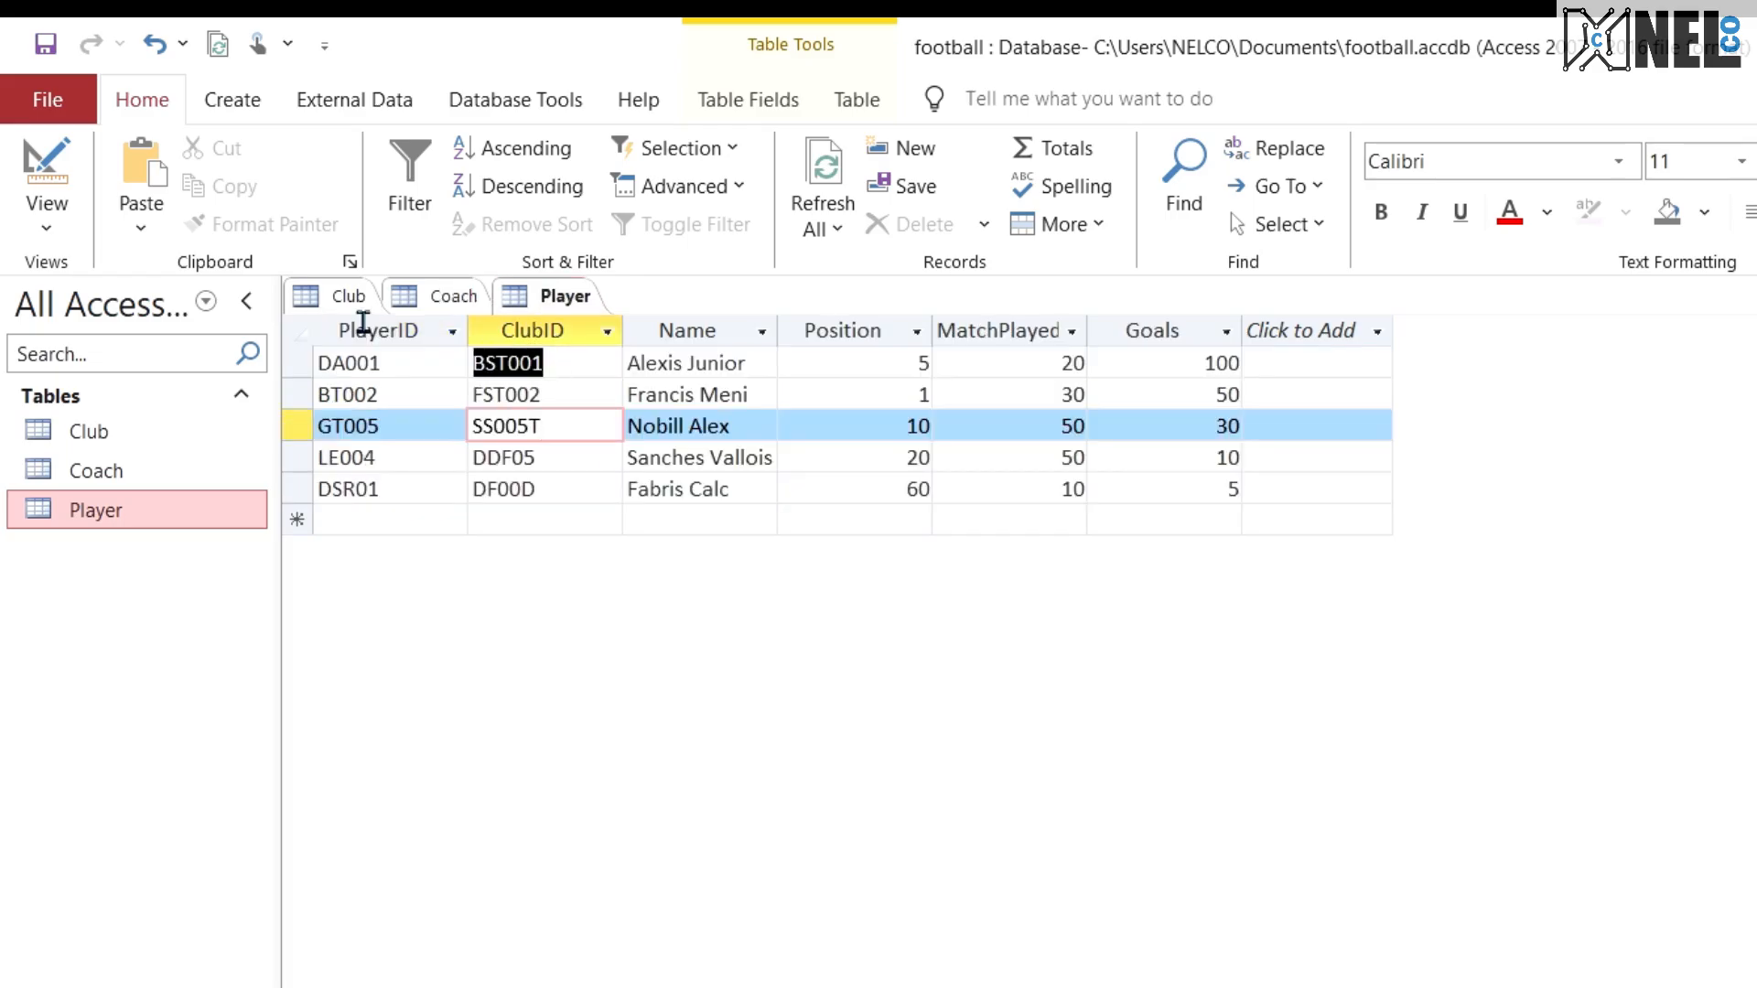
key("ctrl+c")
left_click(439, 295)
key("ctrl+v")
Step: Copy ClubID FST002 from the second Player record into the ClubID of coach CA0S1
left_click(549, 401)
left_click(554, 296)
double_click(560, 400)
key("ctrl+c")
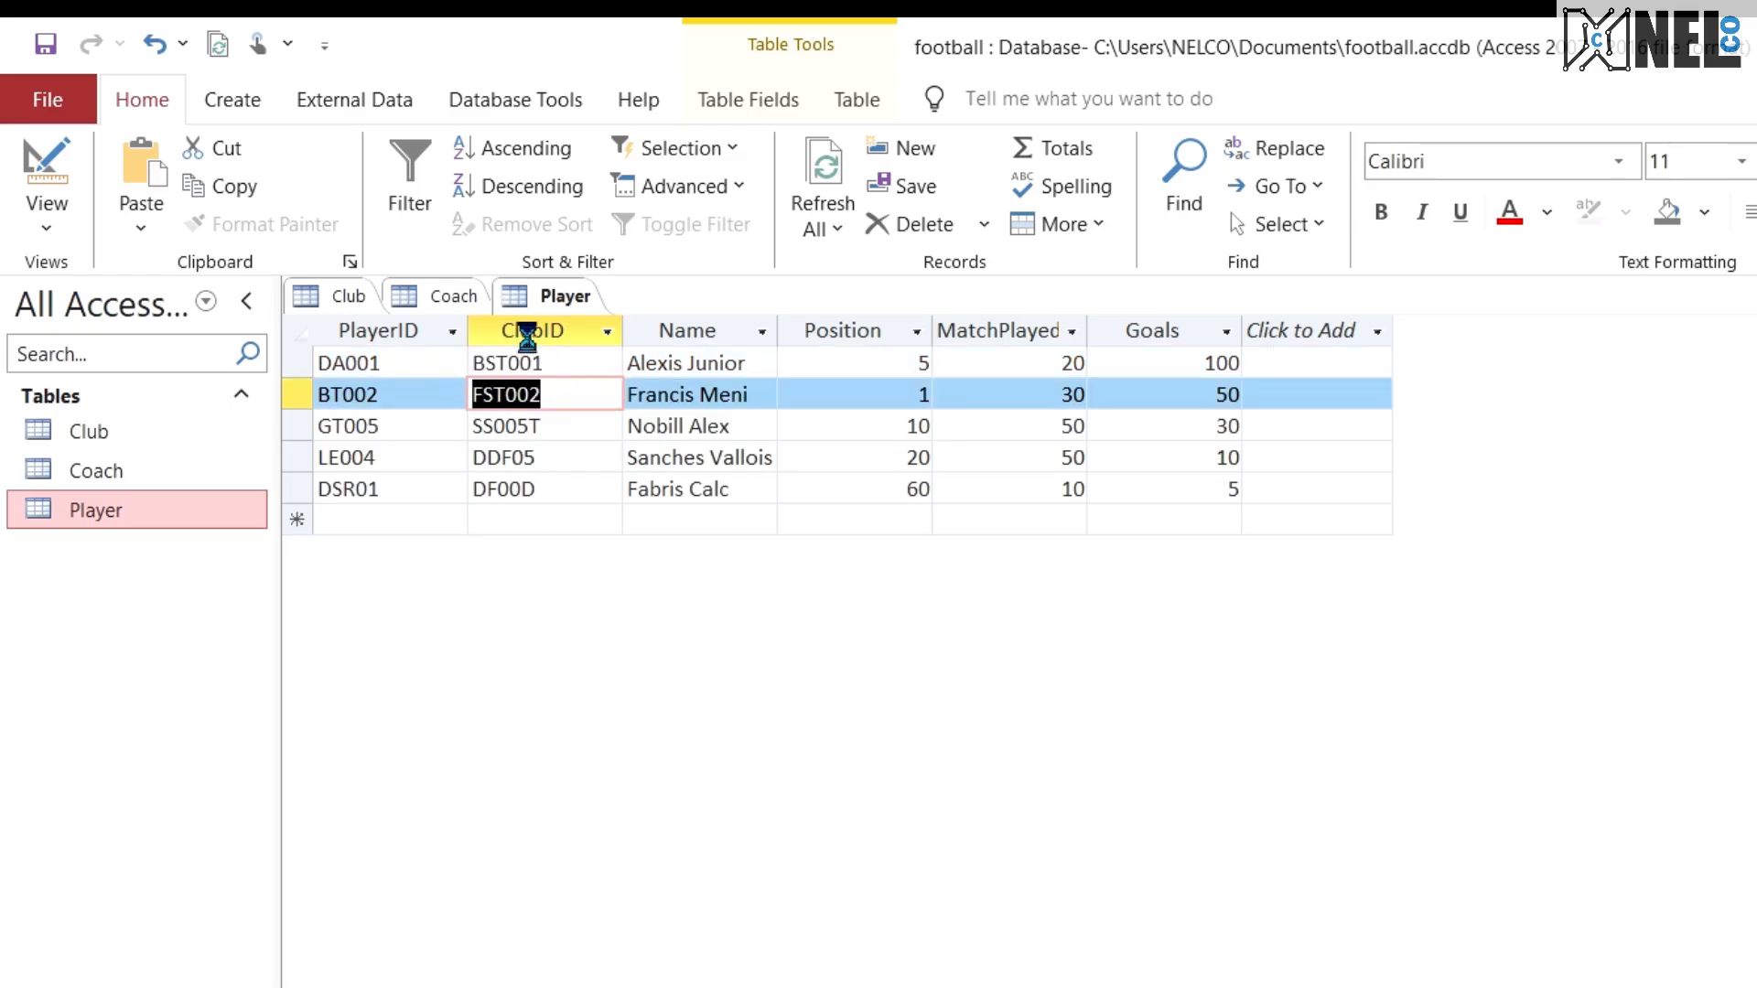
left_click(448, 295)
key("ctrl+v")
Step: Copy ClubID SS005T from the third Player record into the ClubID of coach CB002
left_click(555, 295)
left_click_drag(564, 426, 450, 414)
key("ctrl+c")
left_click(448, 296)
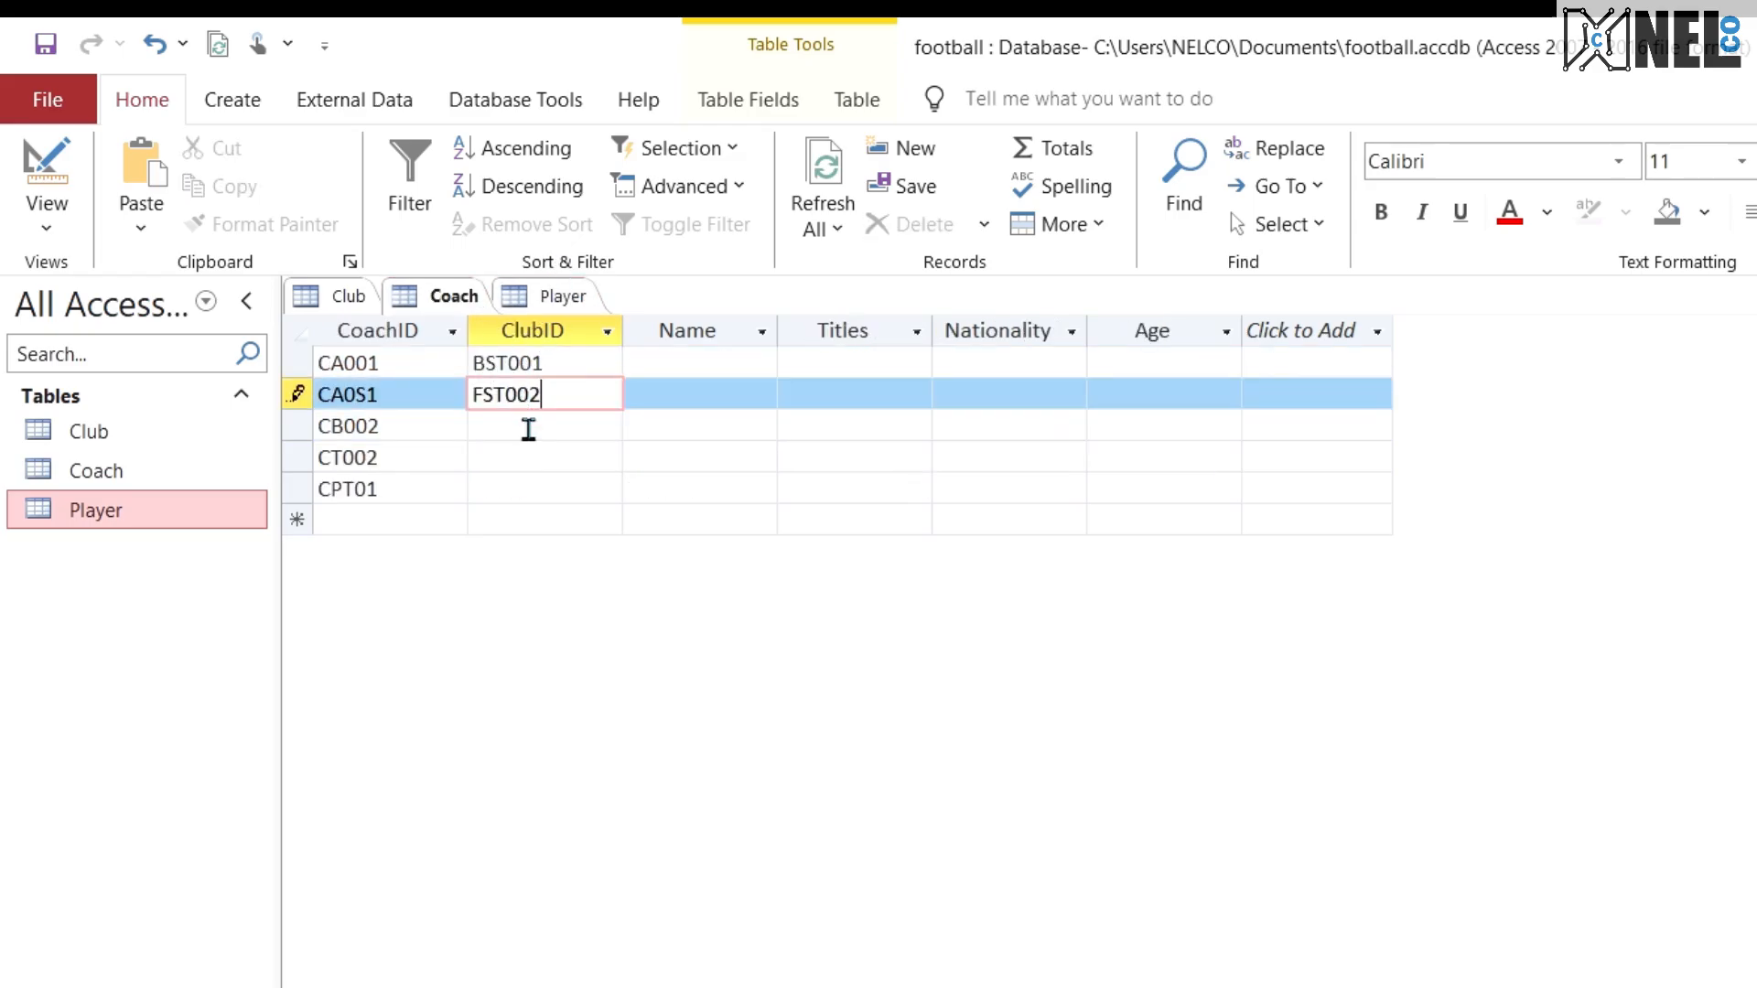
left_click(529, 427)
key("ctrl+v")
Step: Copy ClubID DDF05 from the fourth Player record into the ClubID of coach CT002
left_click(525, 297)
left_click_drag(557, 458, 450, 453)
key("ctrl+c")
left_click(439, 296)
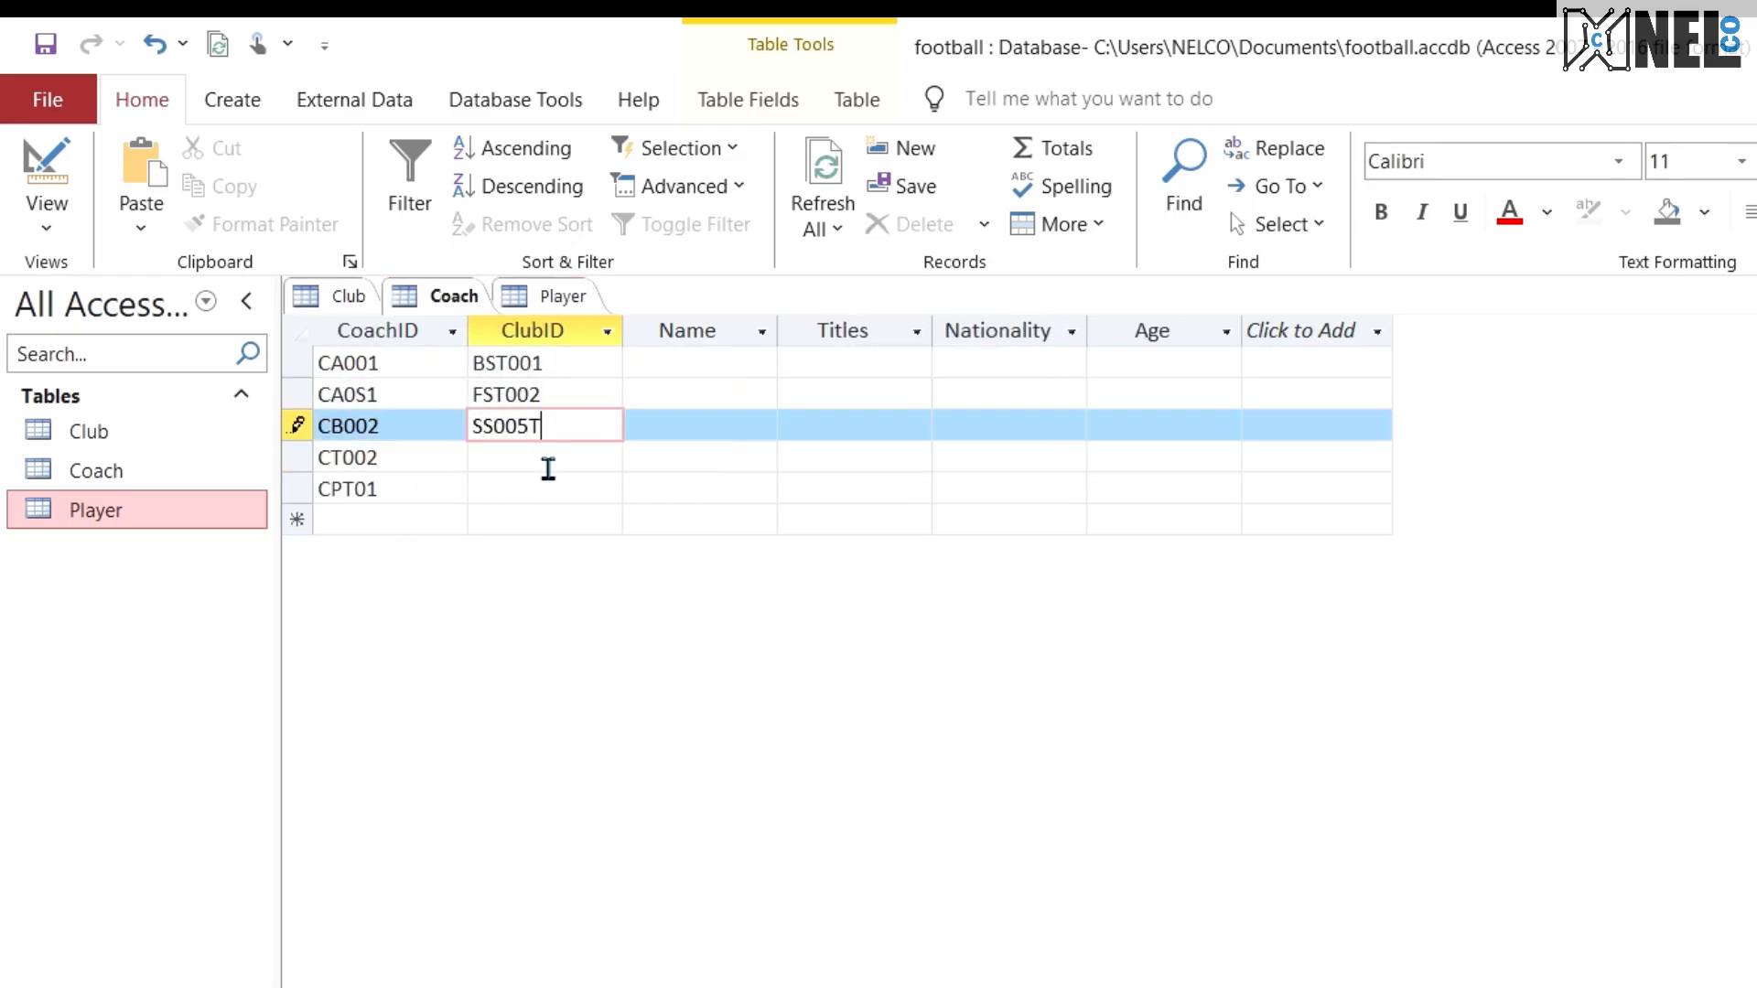
left_click(549, 462)
key("ctrl+v")
Step: Copy ClubID DF00D from the fifth Player record into the ClubID of coach CPT01
left_click(549, 295)
left_click_drag(557, 488, 472, 488)
key("ctrl+c")
left_click(448, 296)
left_click(546, 489)
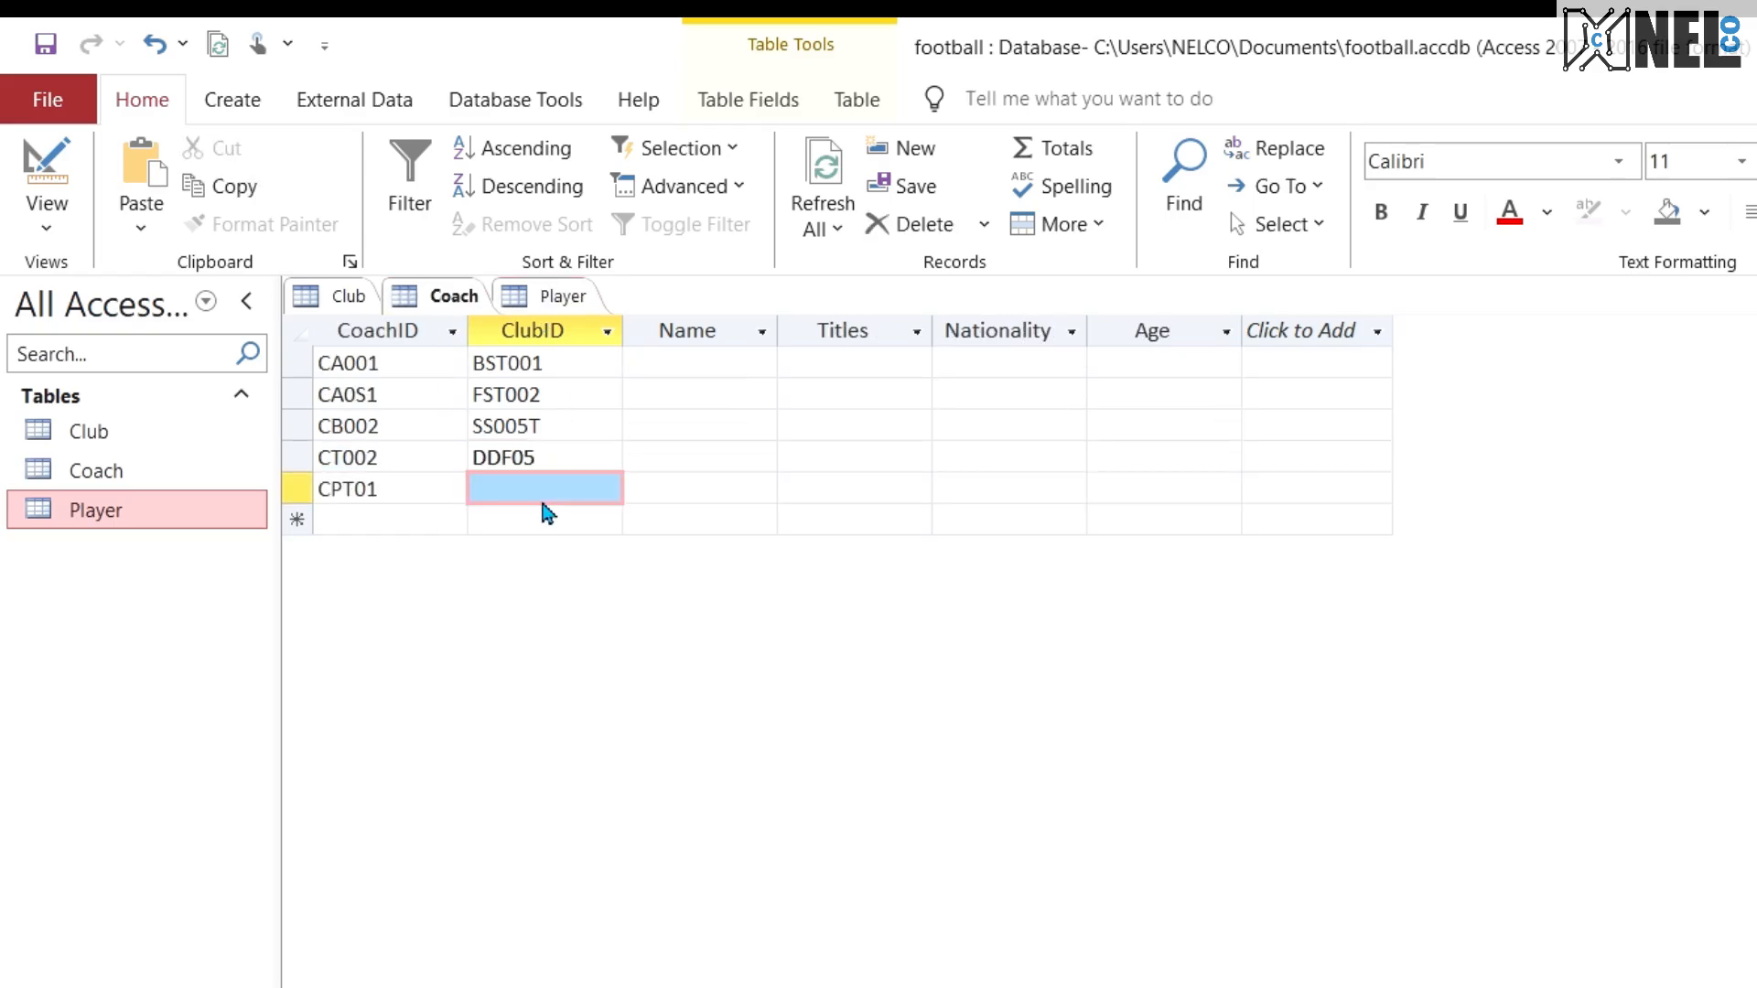
key("ctrl+v")
Step: Enter each coach's full name in the Name field of the five Coach records
left_click(695, 363)
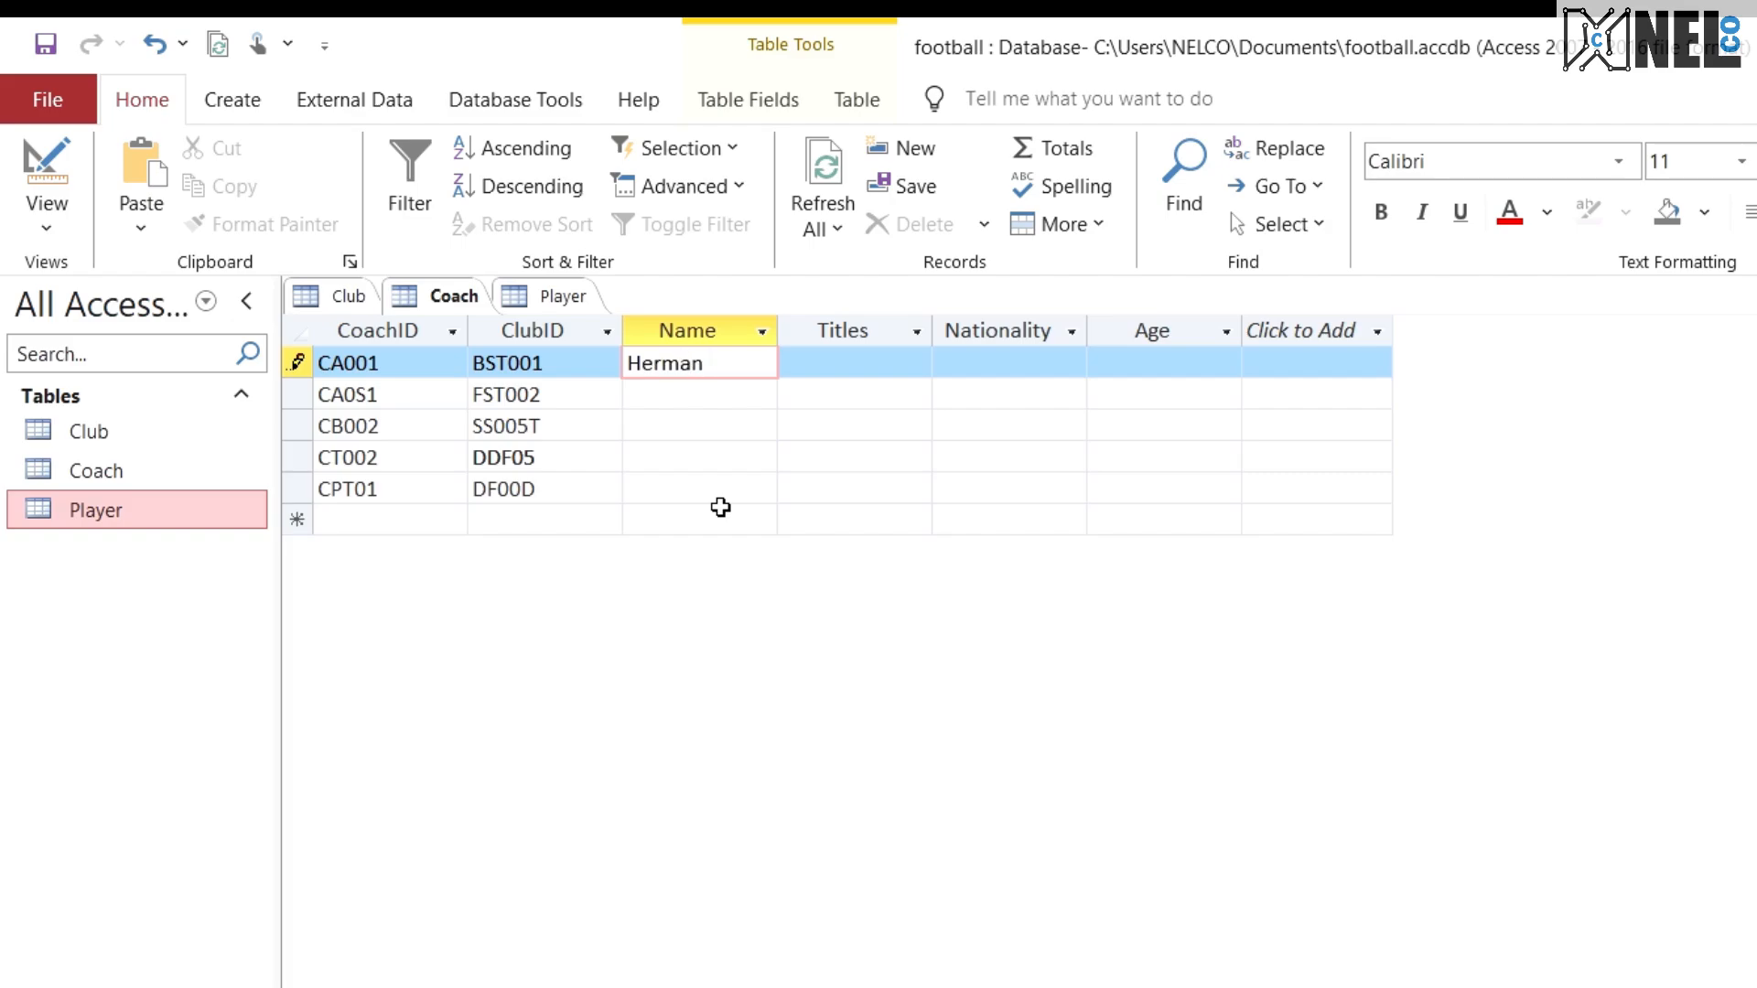
type("Herman Holo")
key("Down")
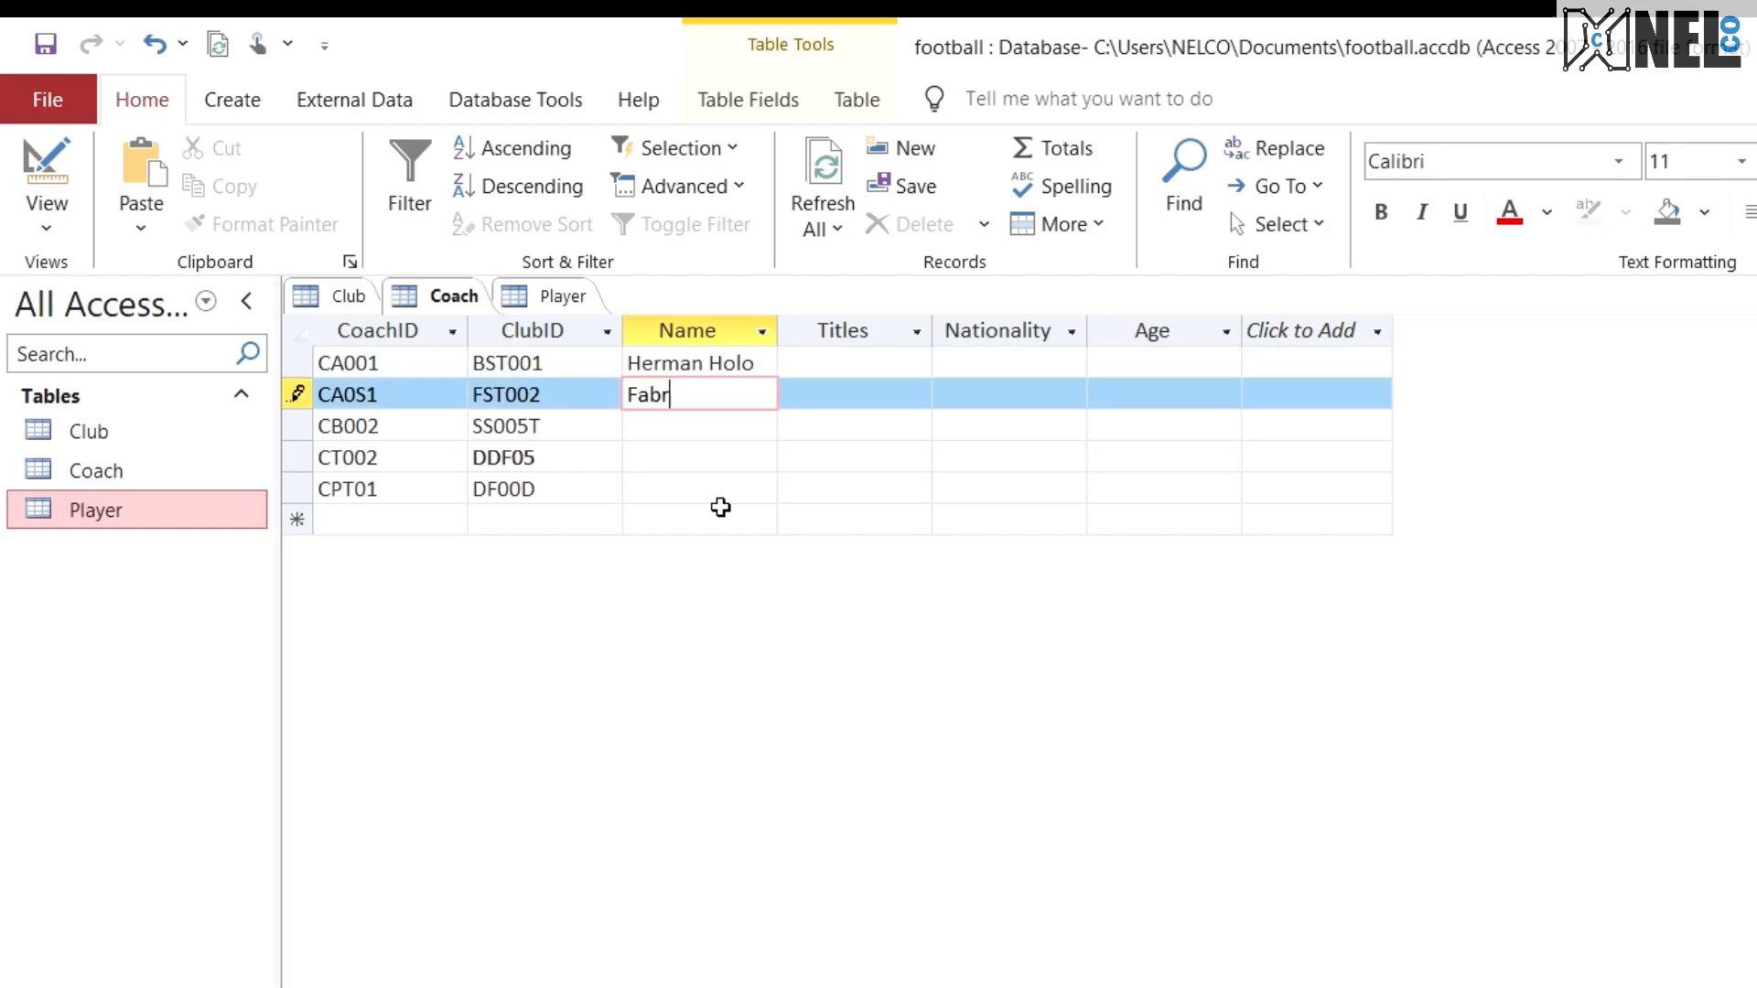
type("Fabrigas Cintes")
key("Down")
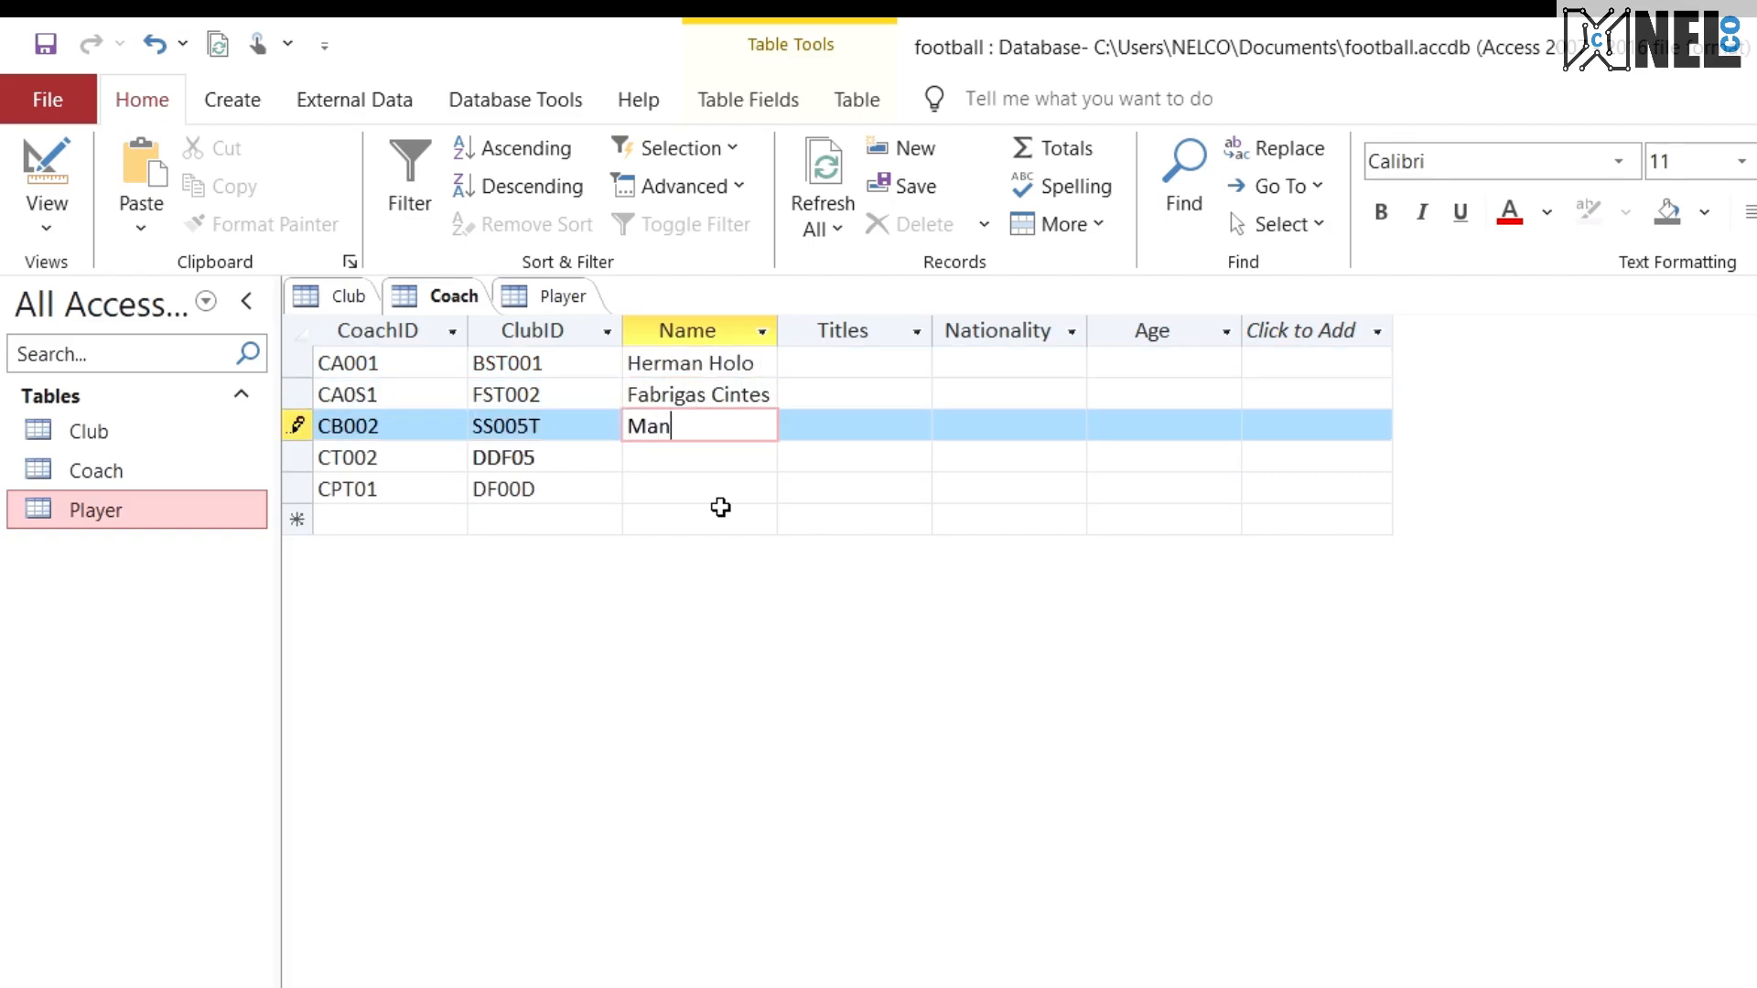
type("Mantio Paya")
key("Down")
type("E")
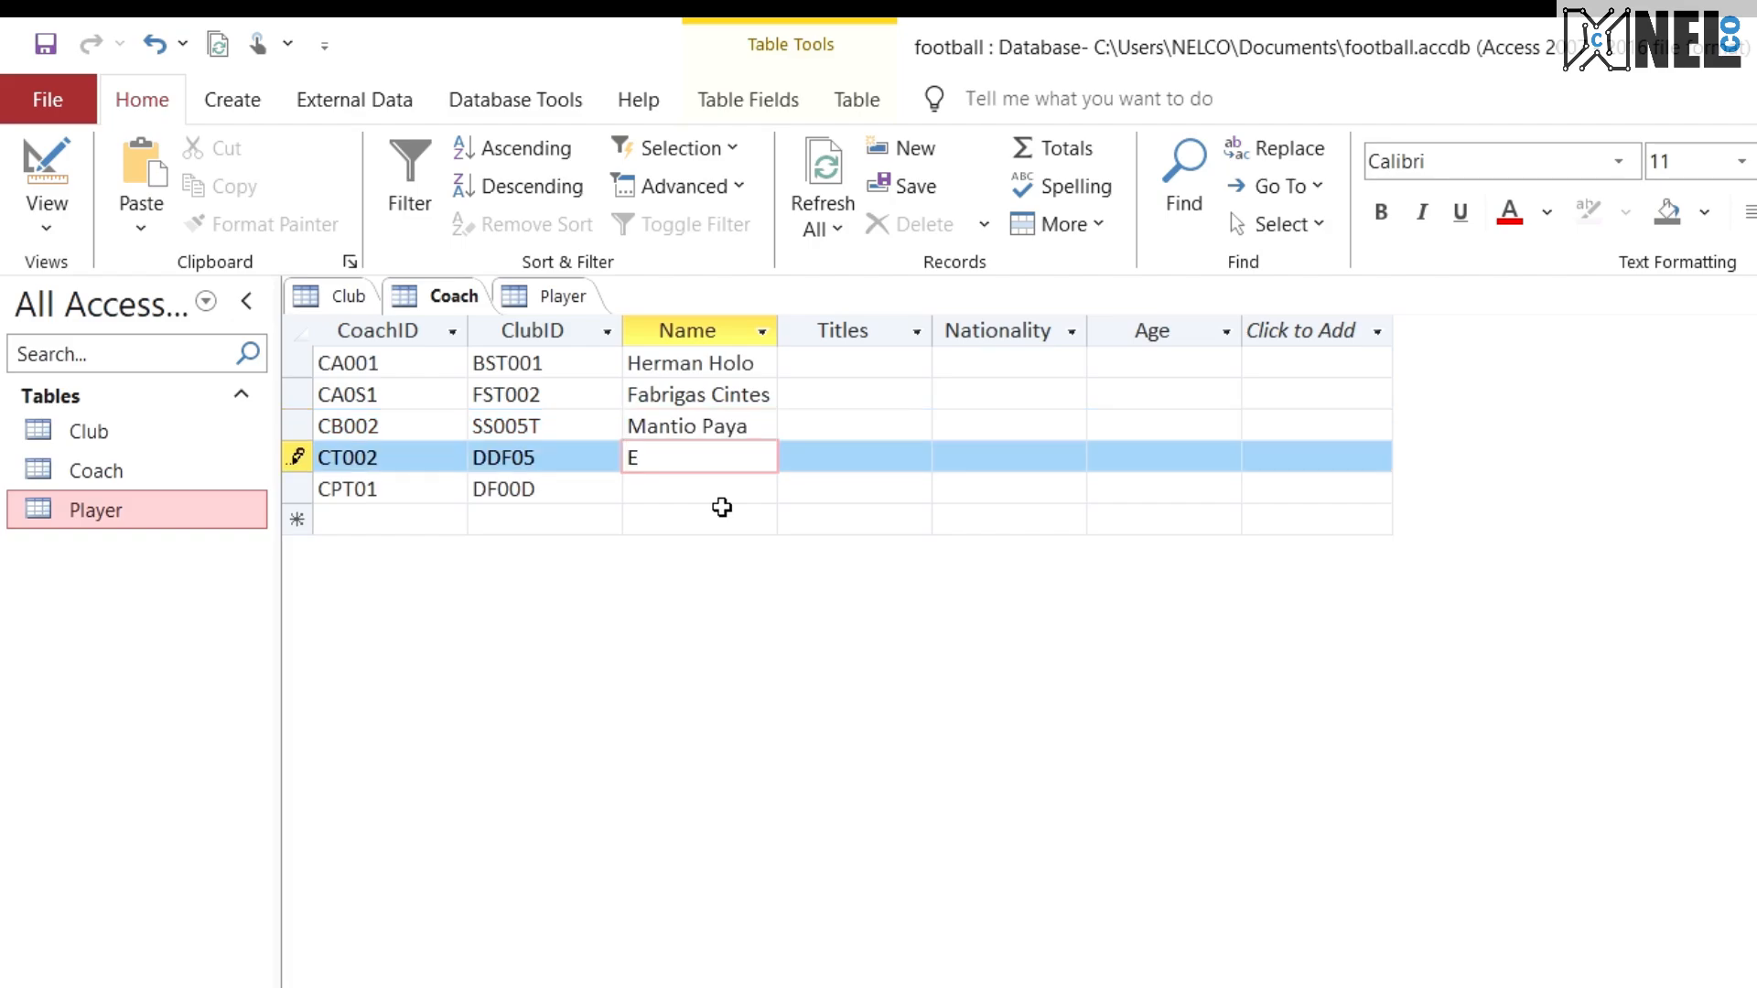
type("rick Bamen")
key("Down")
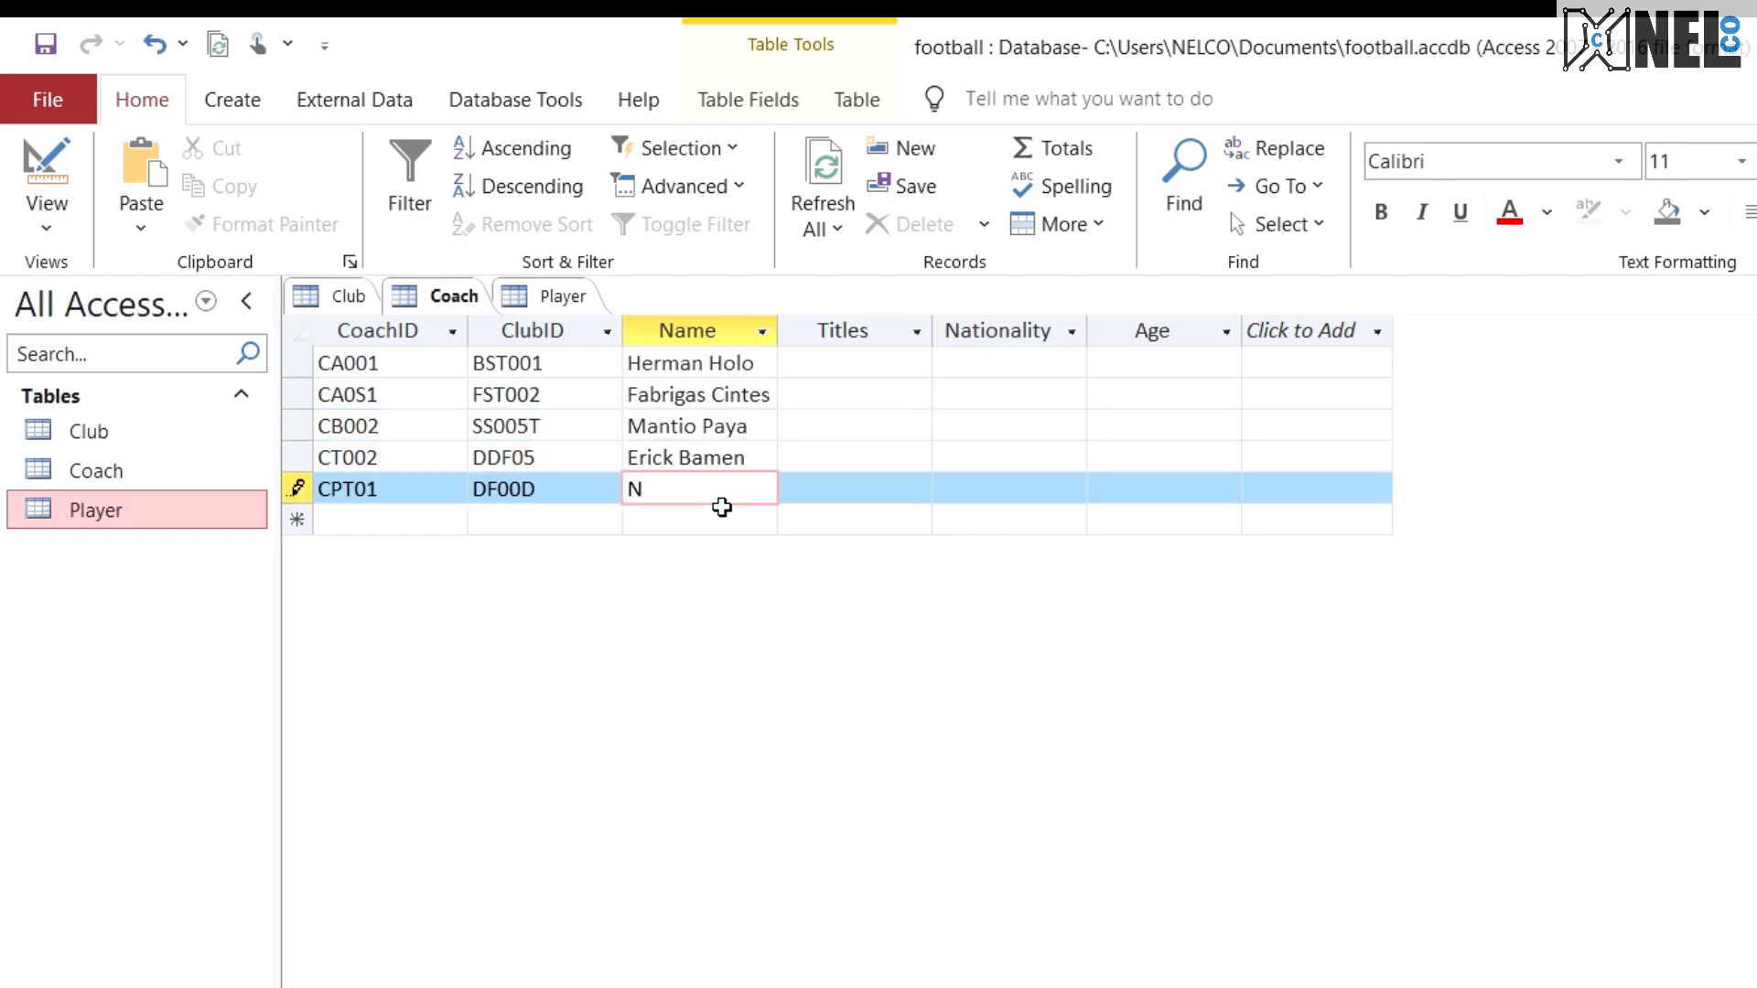
type("Nosta Pere")
key("Down")
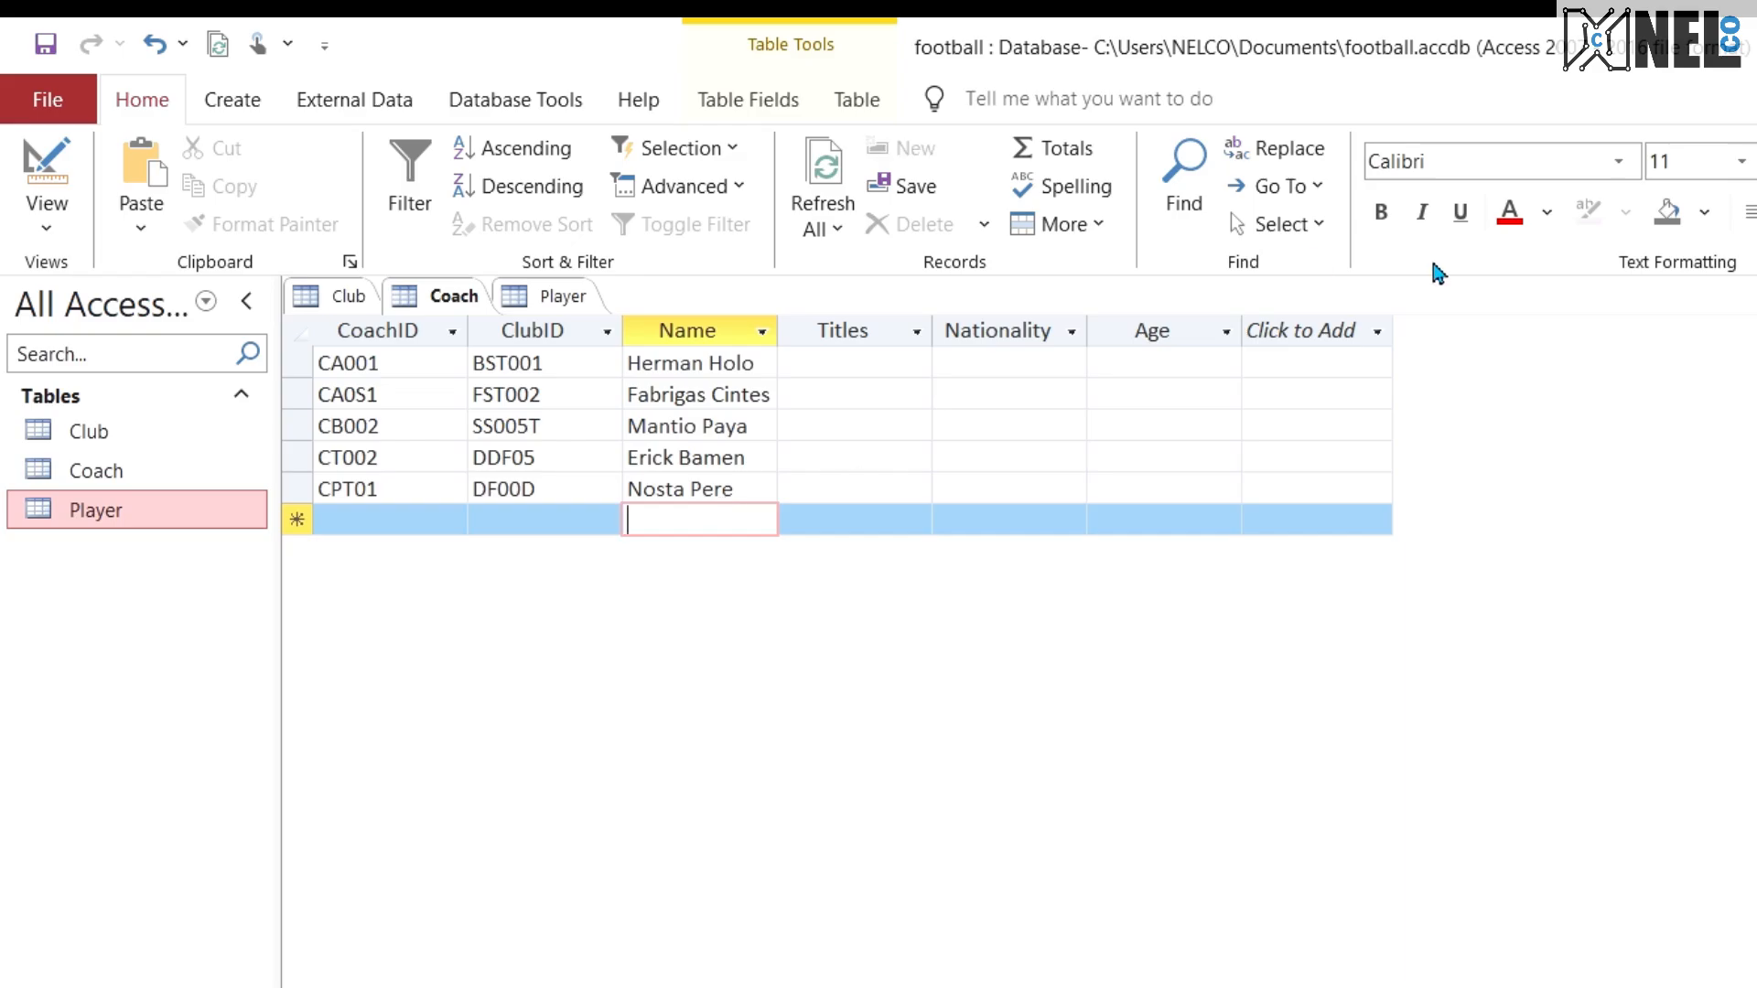
Step: Fill the Titles field of the five Coach records with 12, 12, 1, 5 and 10 in row order
left_click(838, 366)
type("12")
left_click(849, 394)
type("1")
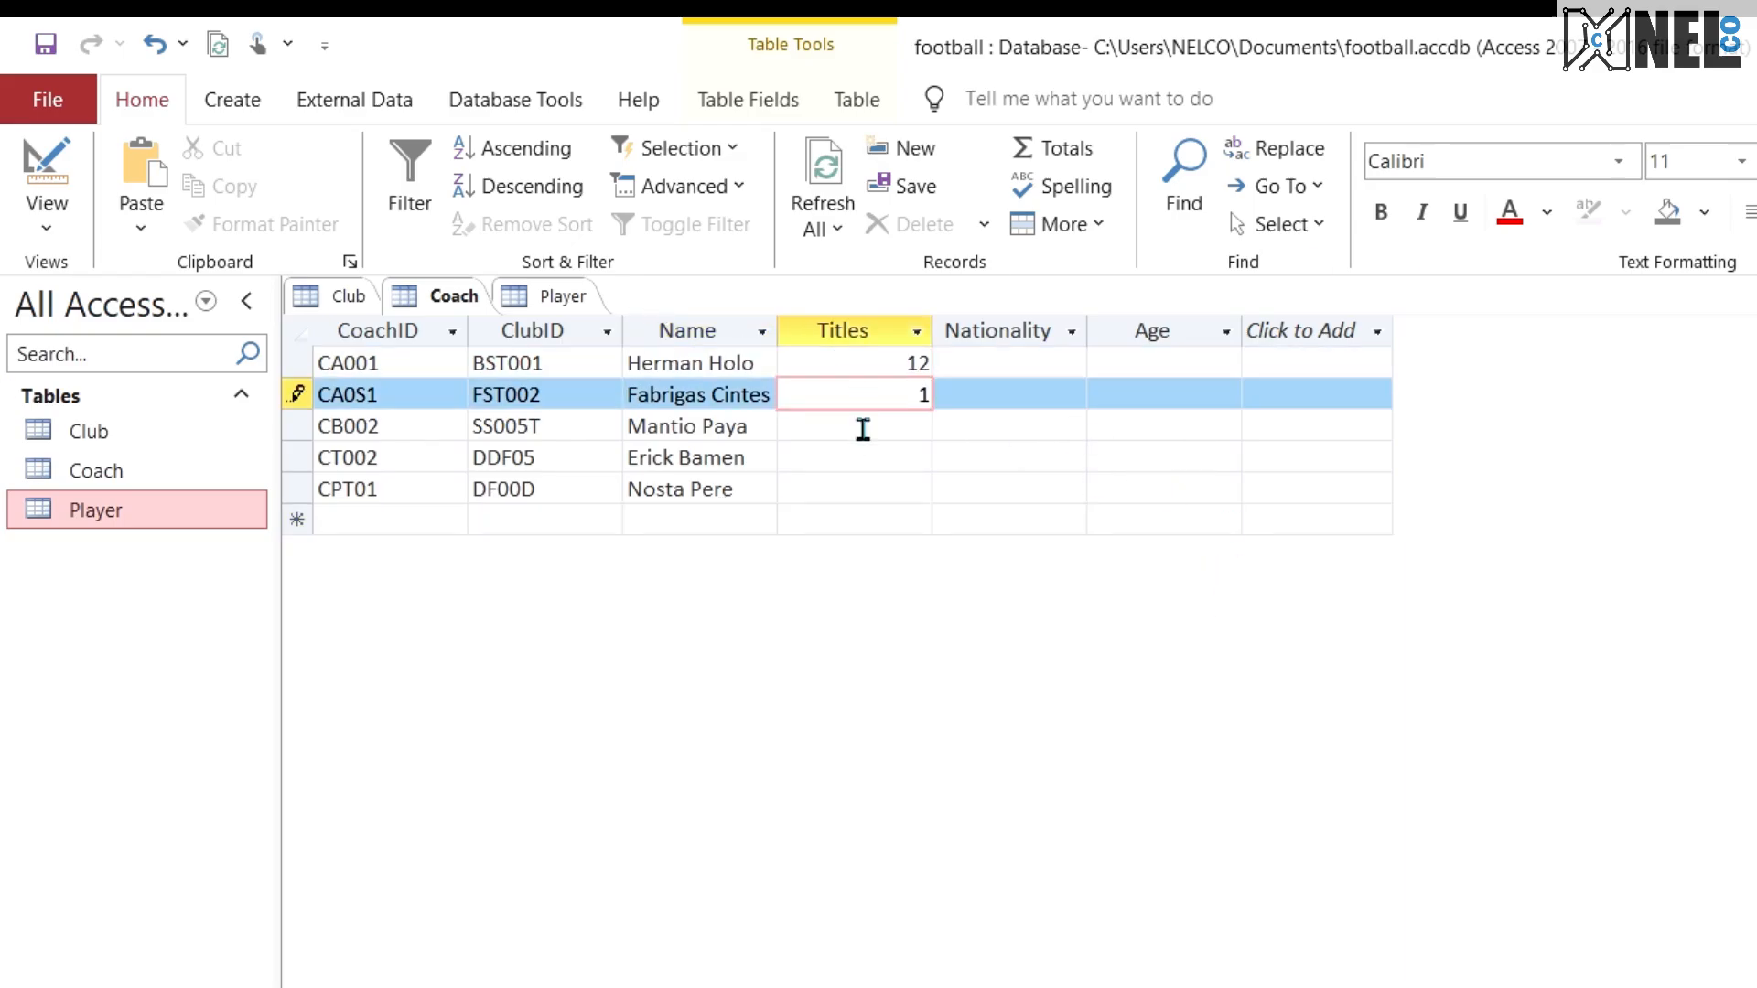
type("2")
left_click(875, 452)
type("5")
left_click(884, 435)
type("1")
left_click(880, 490)
type("10")
Step: Enter the nationalities Cameroonian, Egyptian and British for the first three Coach records
left_click(1038, 366)
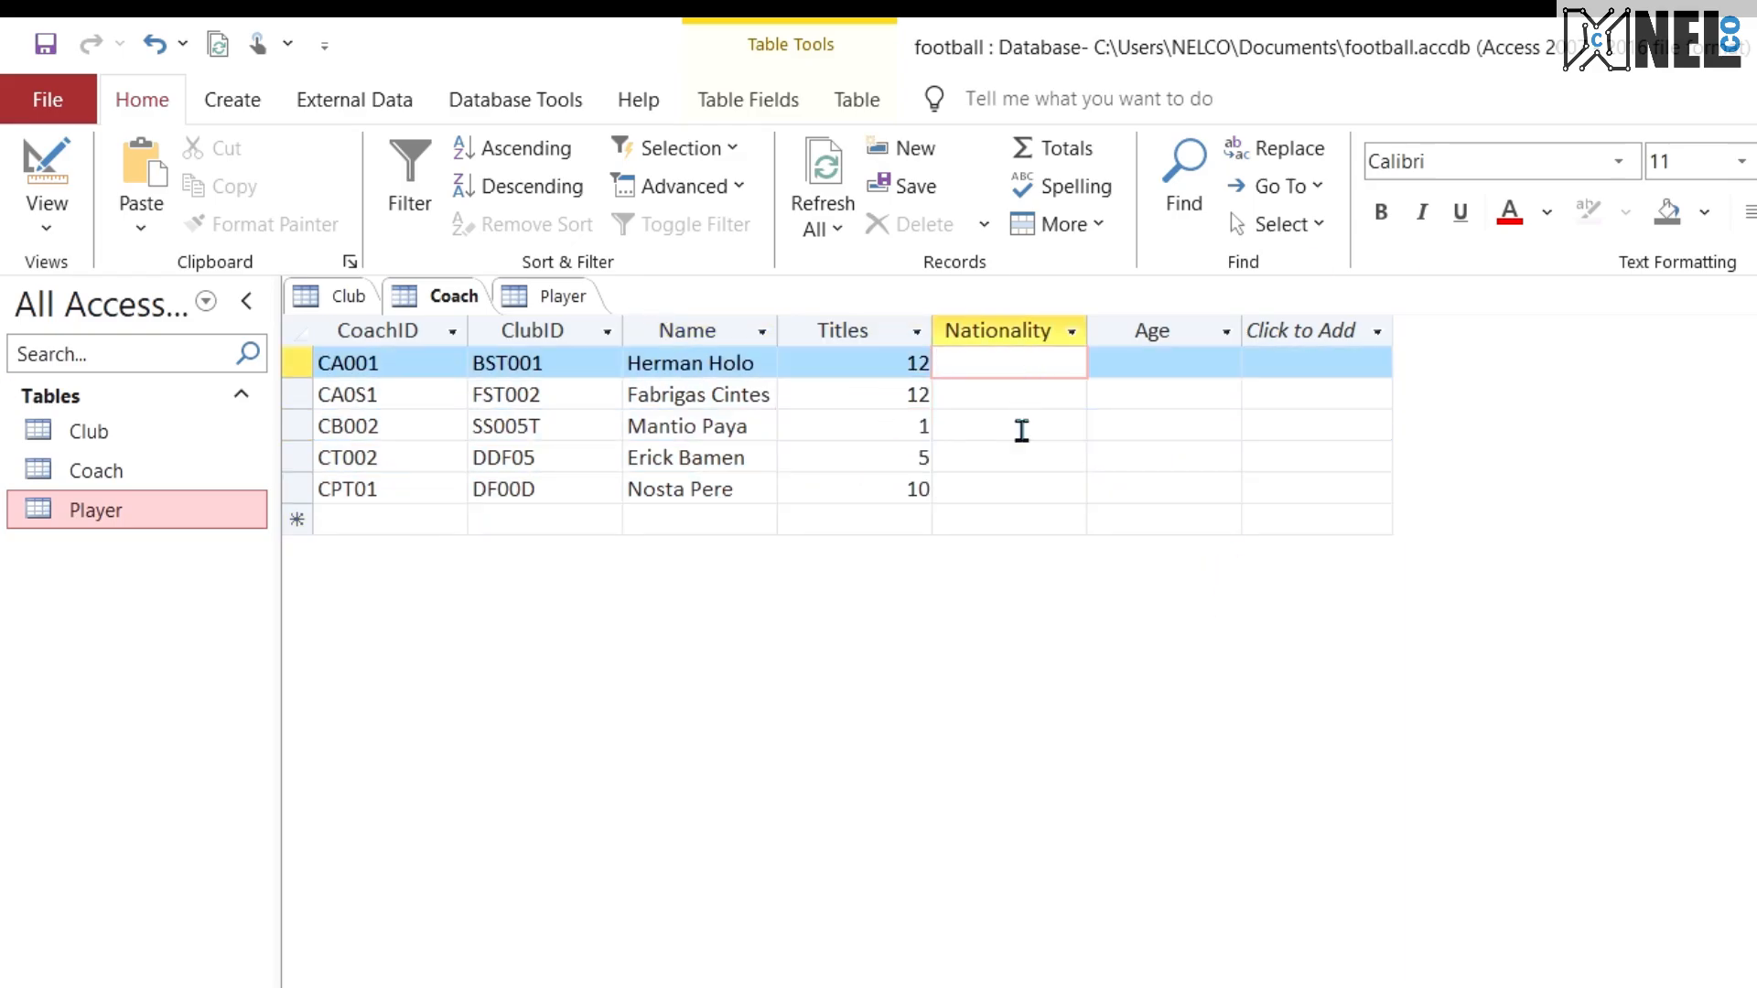
type("Cameroonian")
key("Down")
type("E")
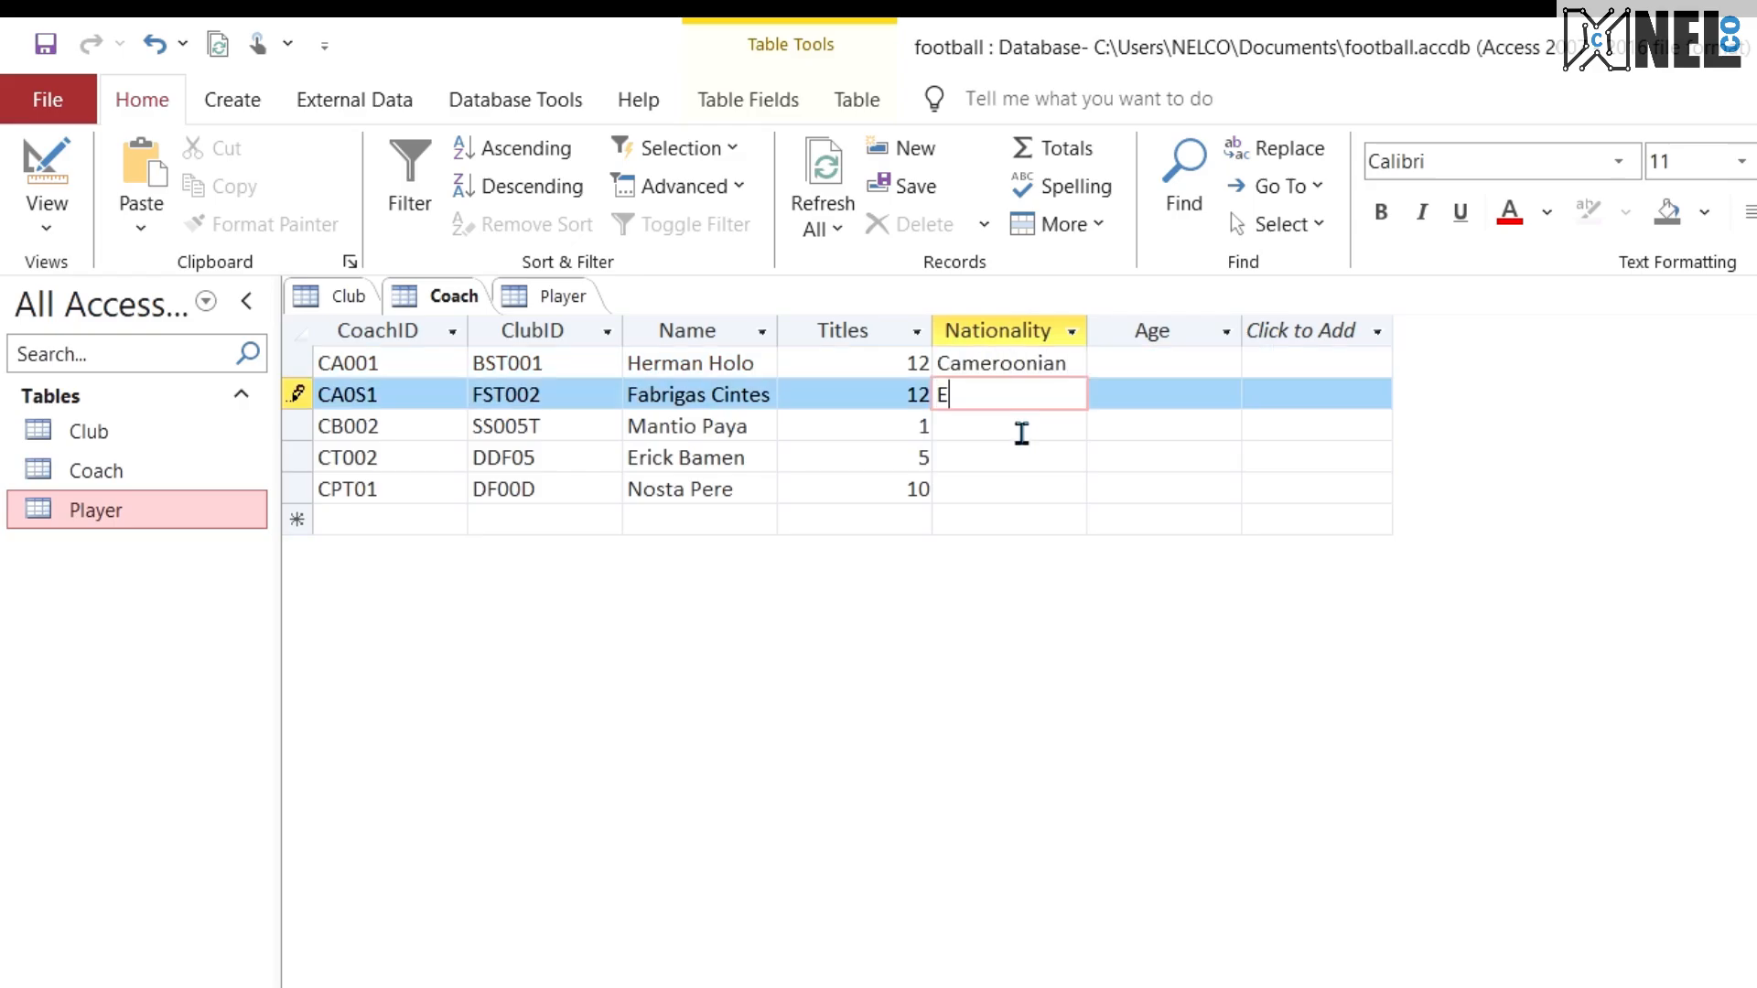
type("gyptian")
key("Tab")
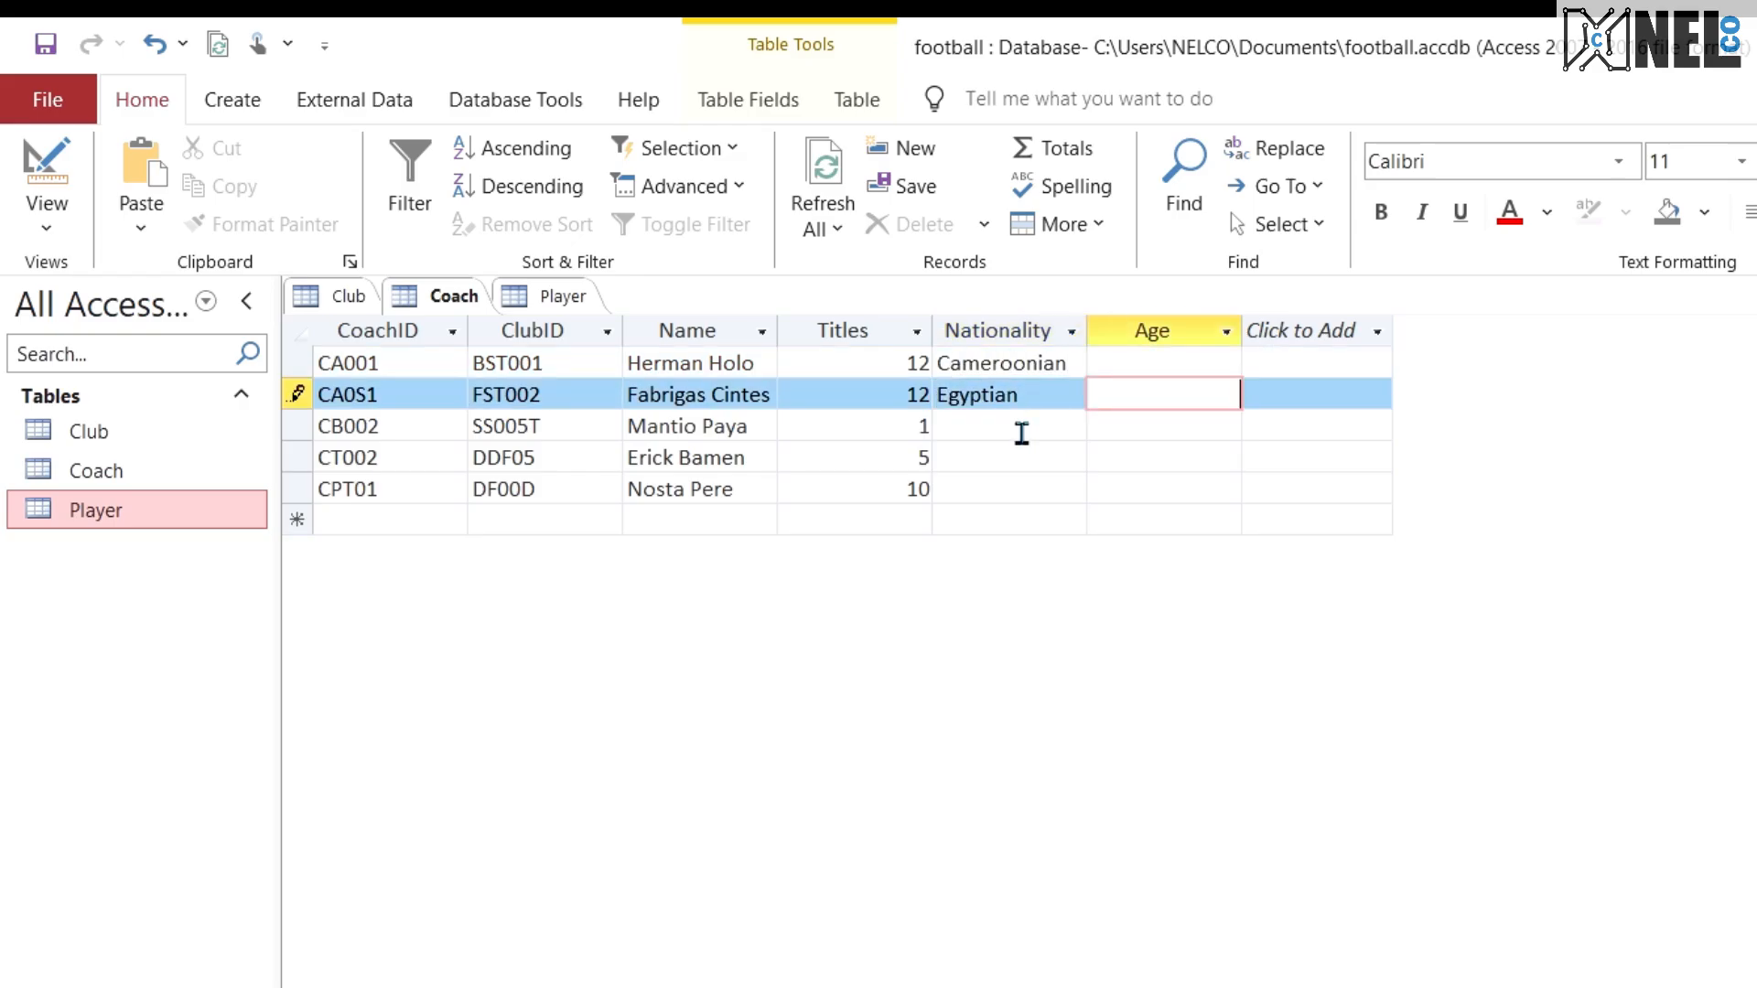
left_click(1021, 433)
type("British")
key("Down")
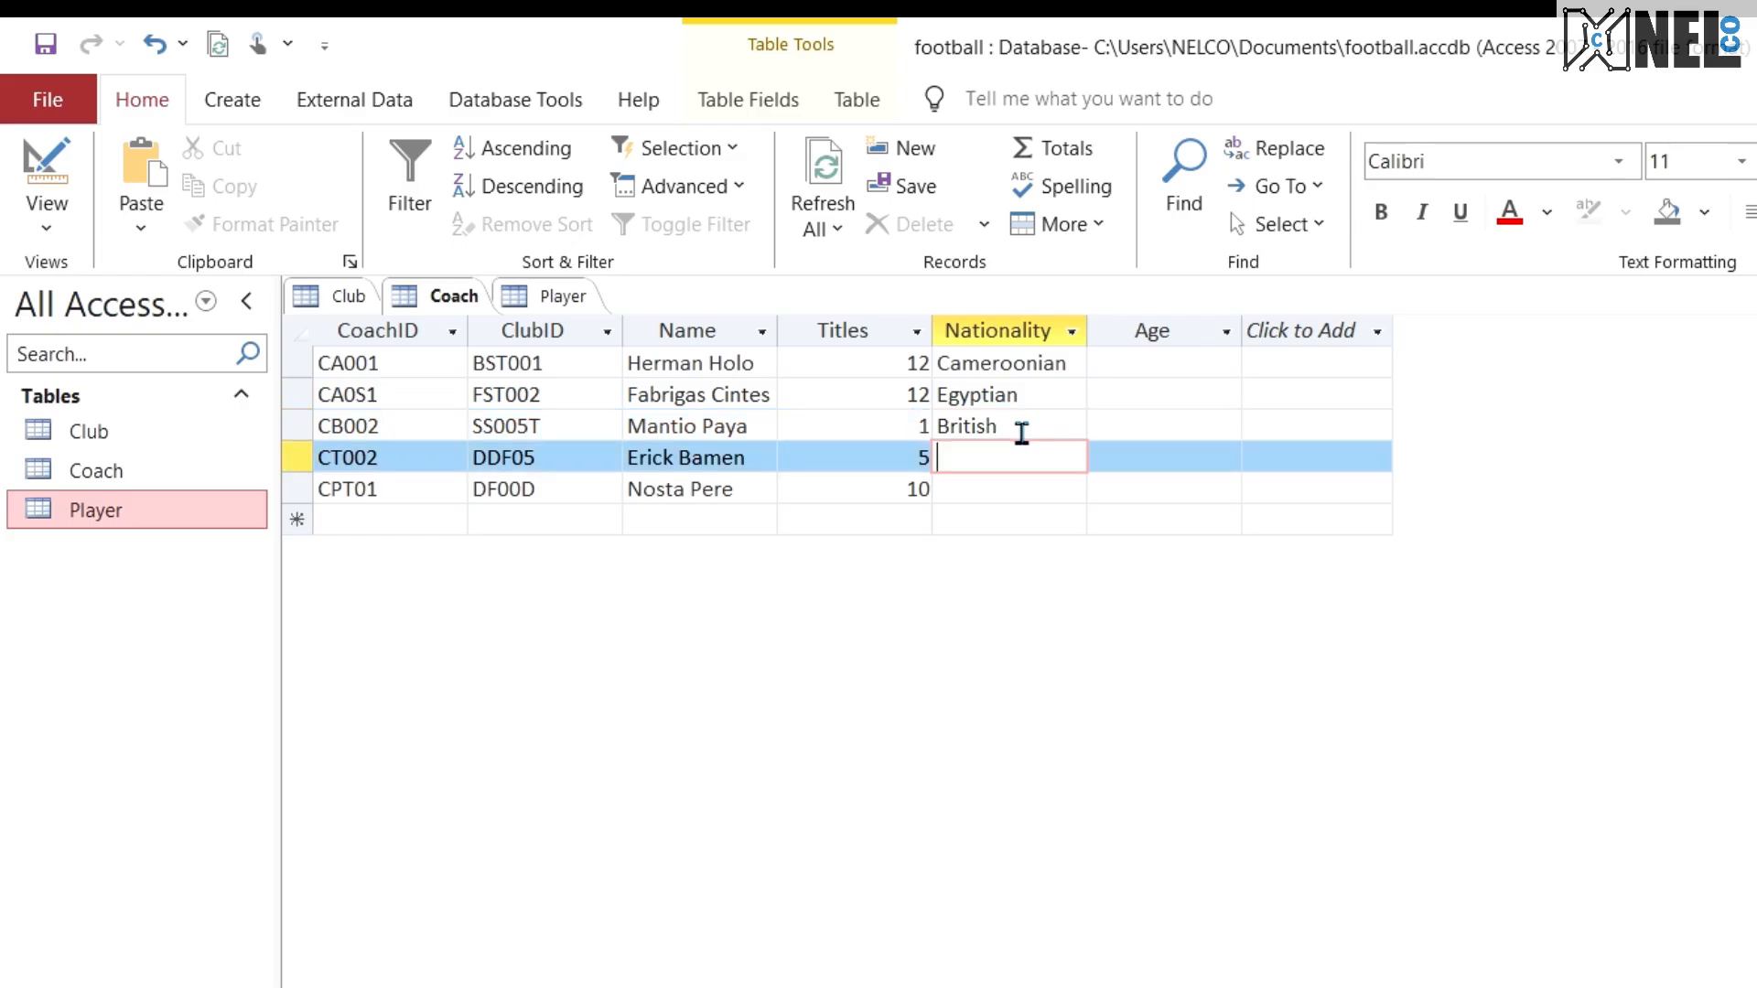
Step: Enter the nationalities South African and Ghanian for the fourth and fifth Coach records
type("South African")
key("Down")
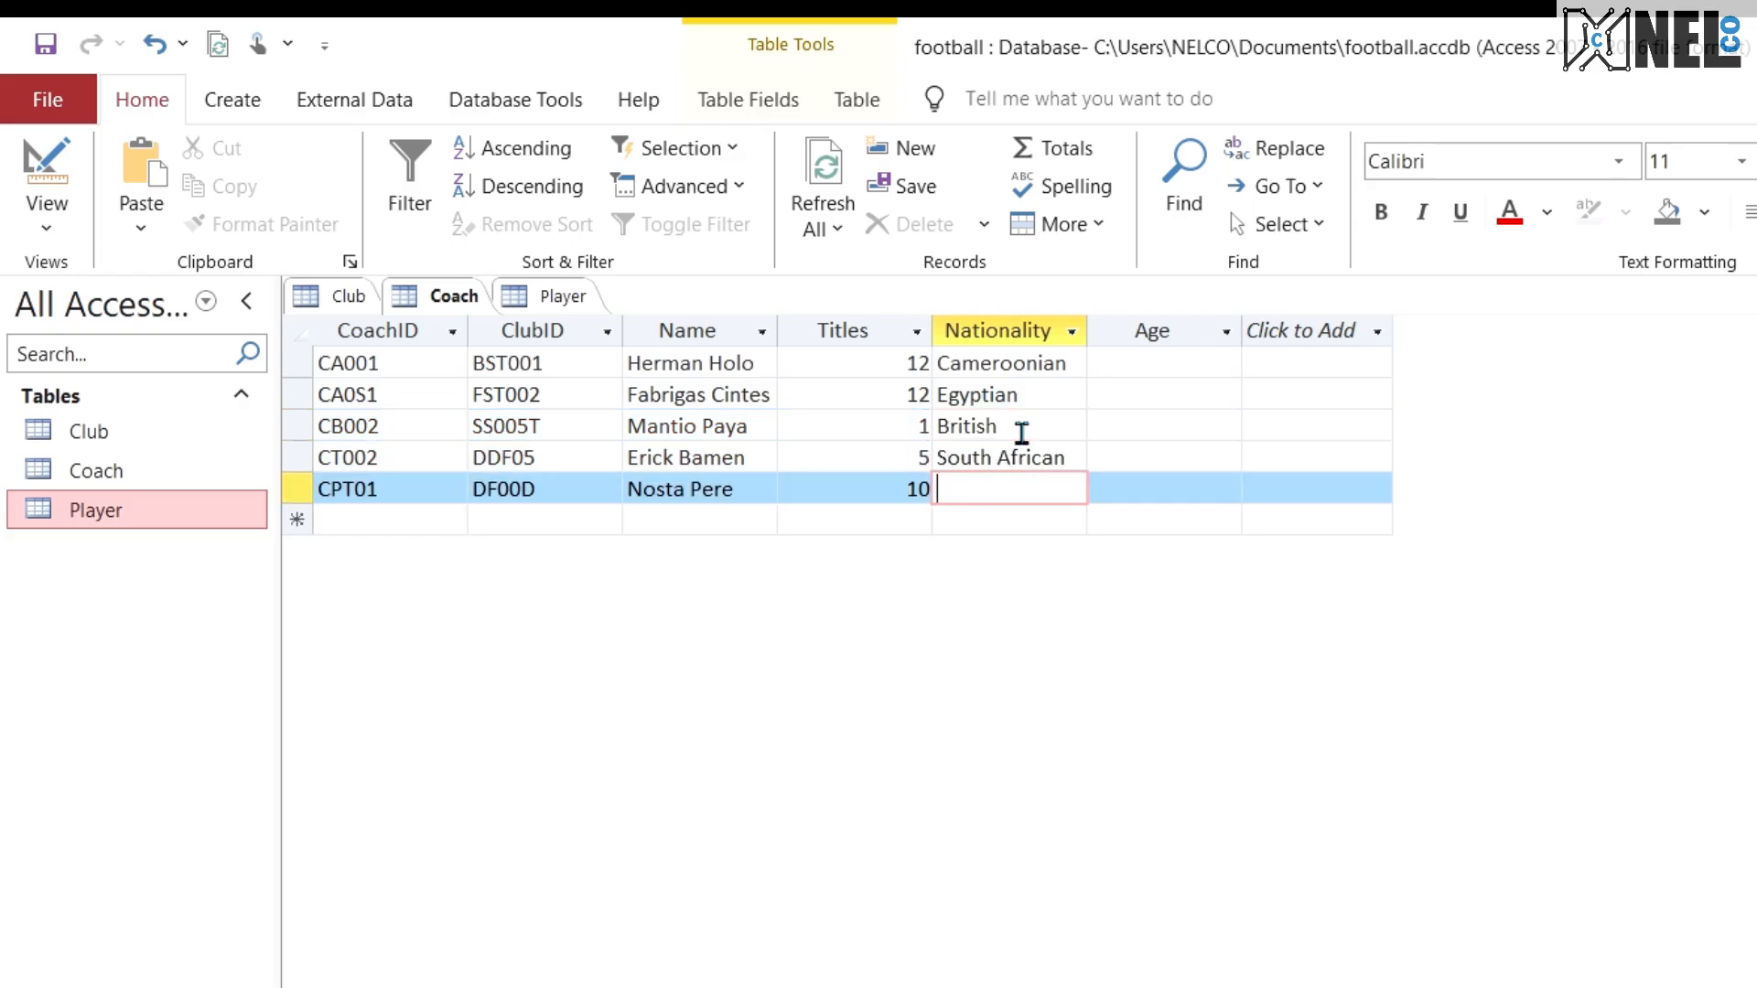
type("Ghanian")
Step: Set the Age of the first two Coach records to 82 and 45
left_click(1142, 363)
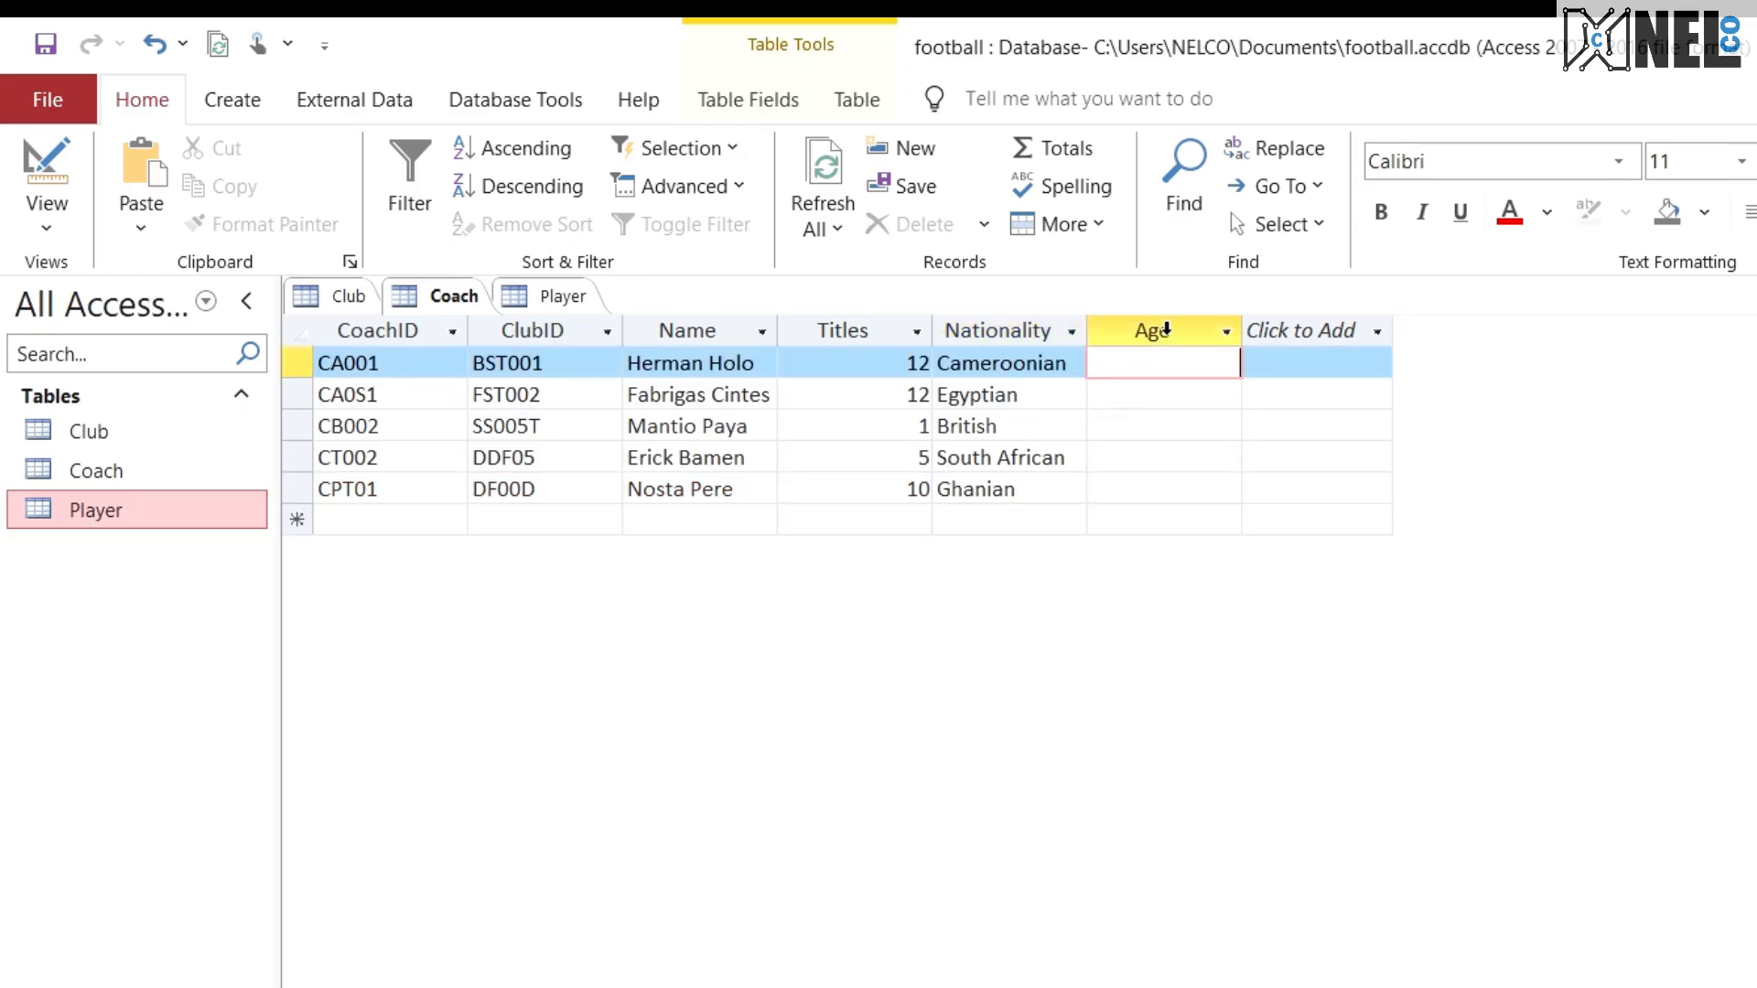
type("12")
left_click(1179, 395)
type("15")
left_click(1186, 458)
left_click(1223, 363)
left_click(1231, 364)
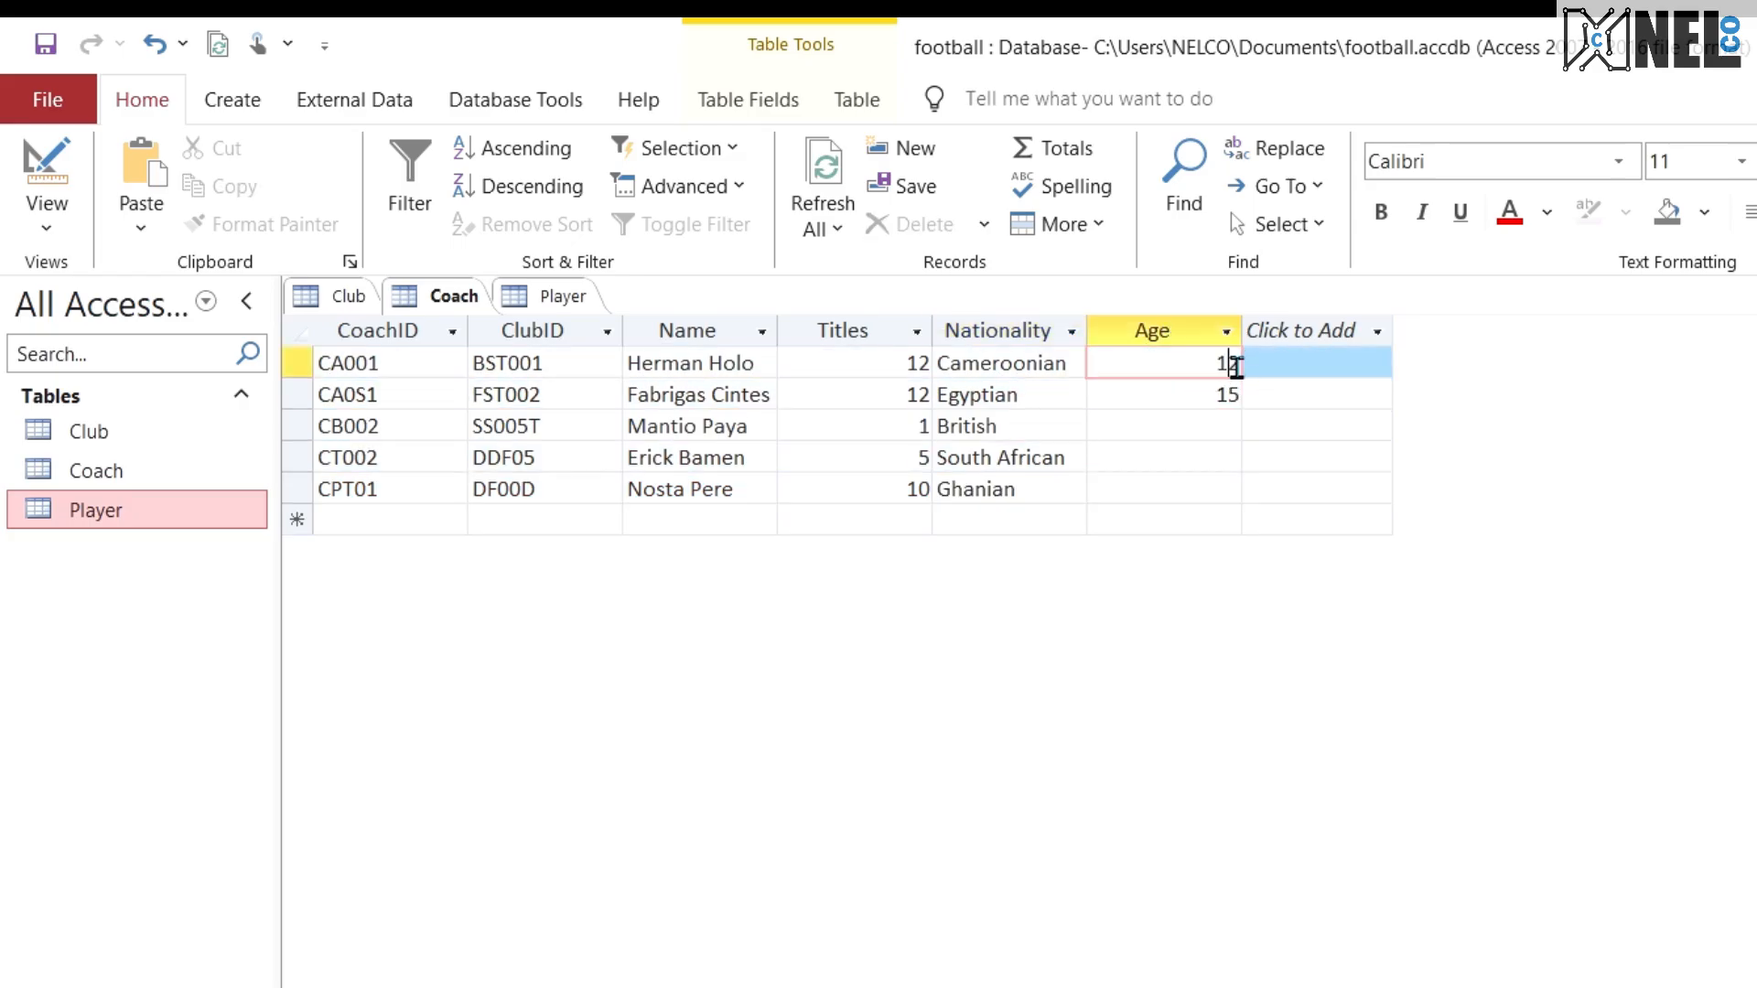
key("BackSpace")
type("8")
left_click(1231, 393)
key("BackSpace")
type("4")
Step: Fill the Age field of the last three Coach records with 35, 45 and 50 in row order
left_click(1216, 423)
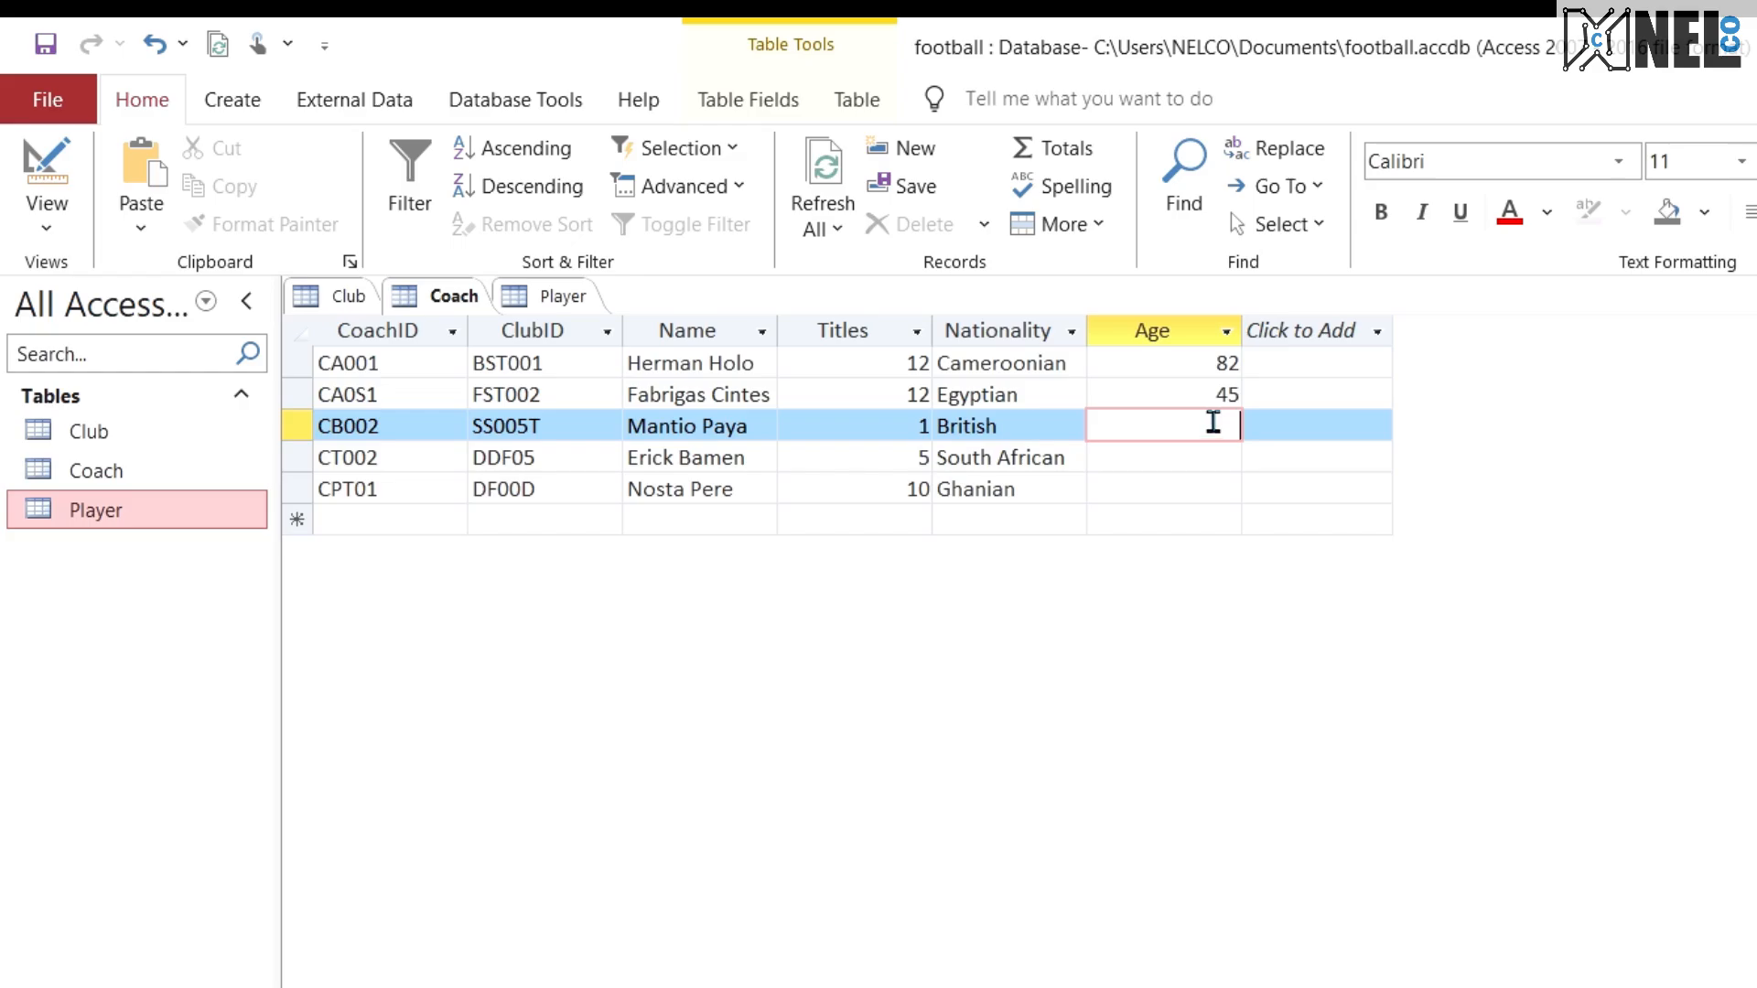
type("35")
left_click(1204, 455)
type("45")
left_click(1215, 489)
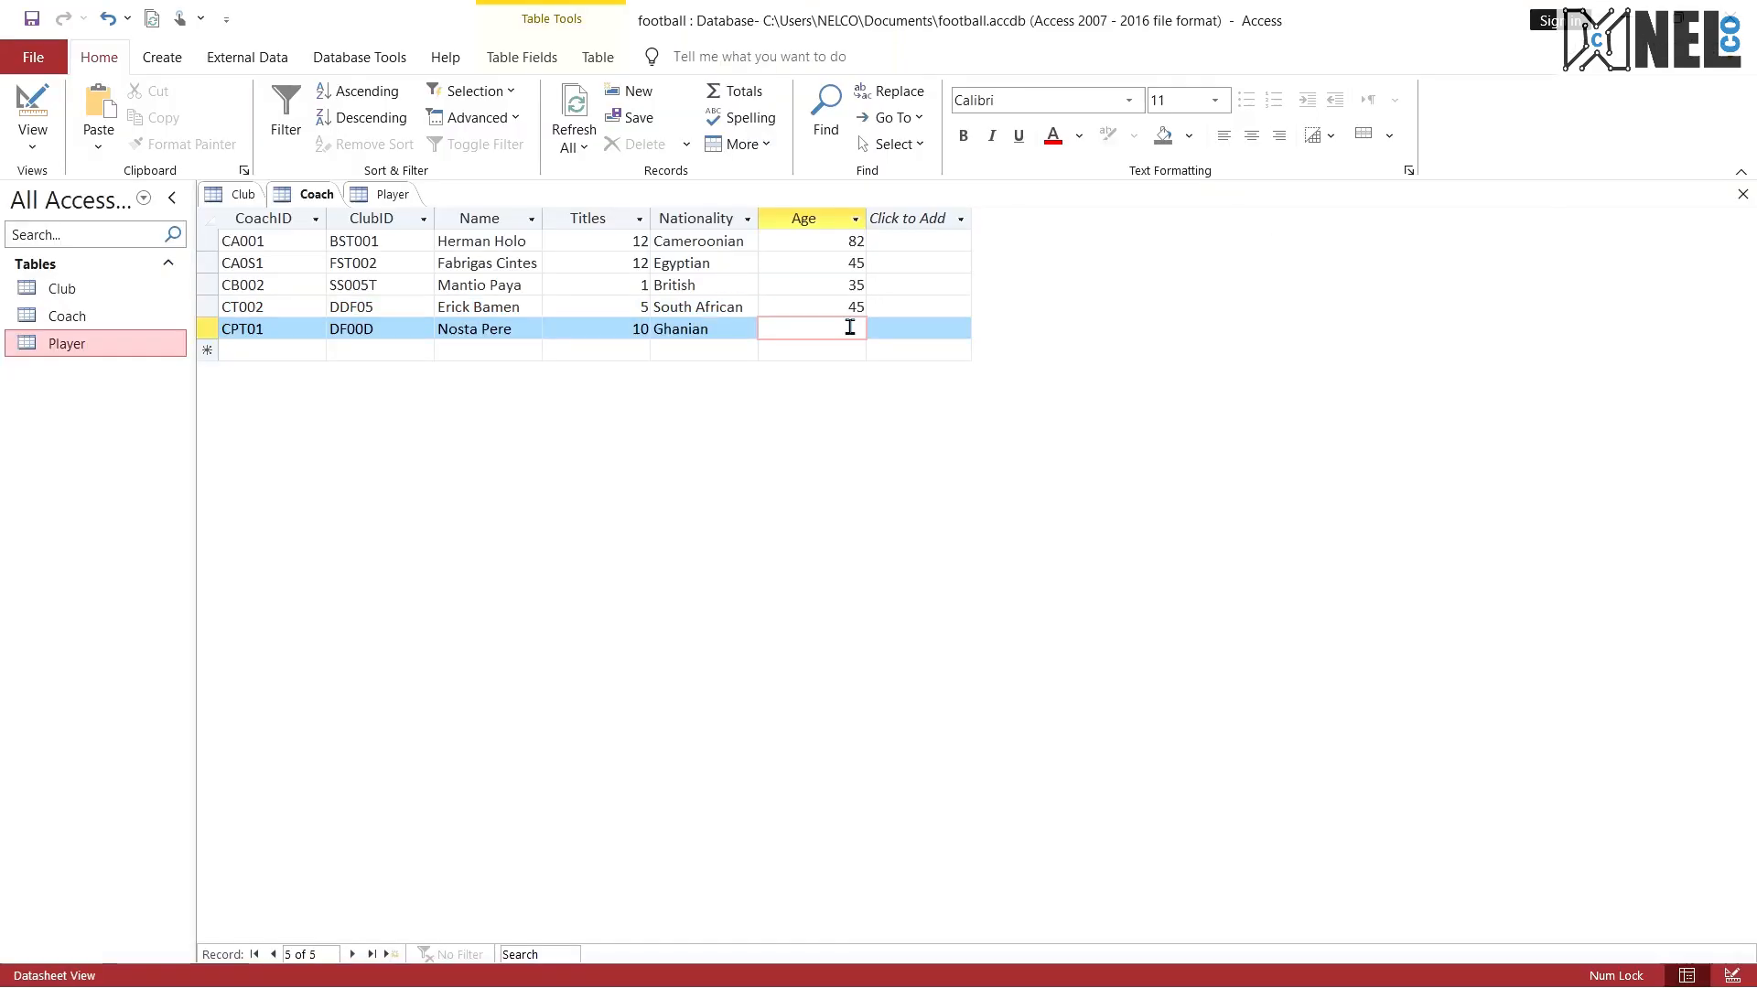
type("50")
left_click(733, 336)
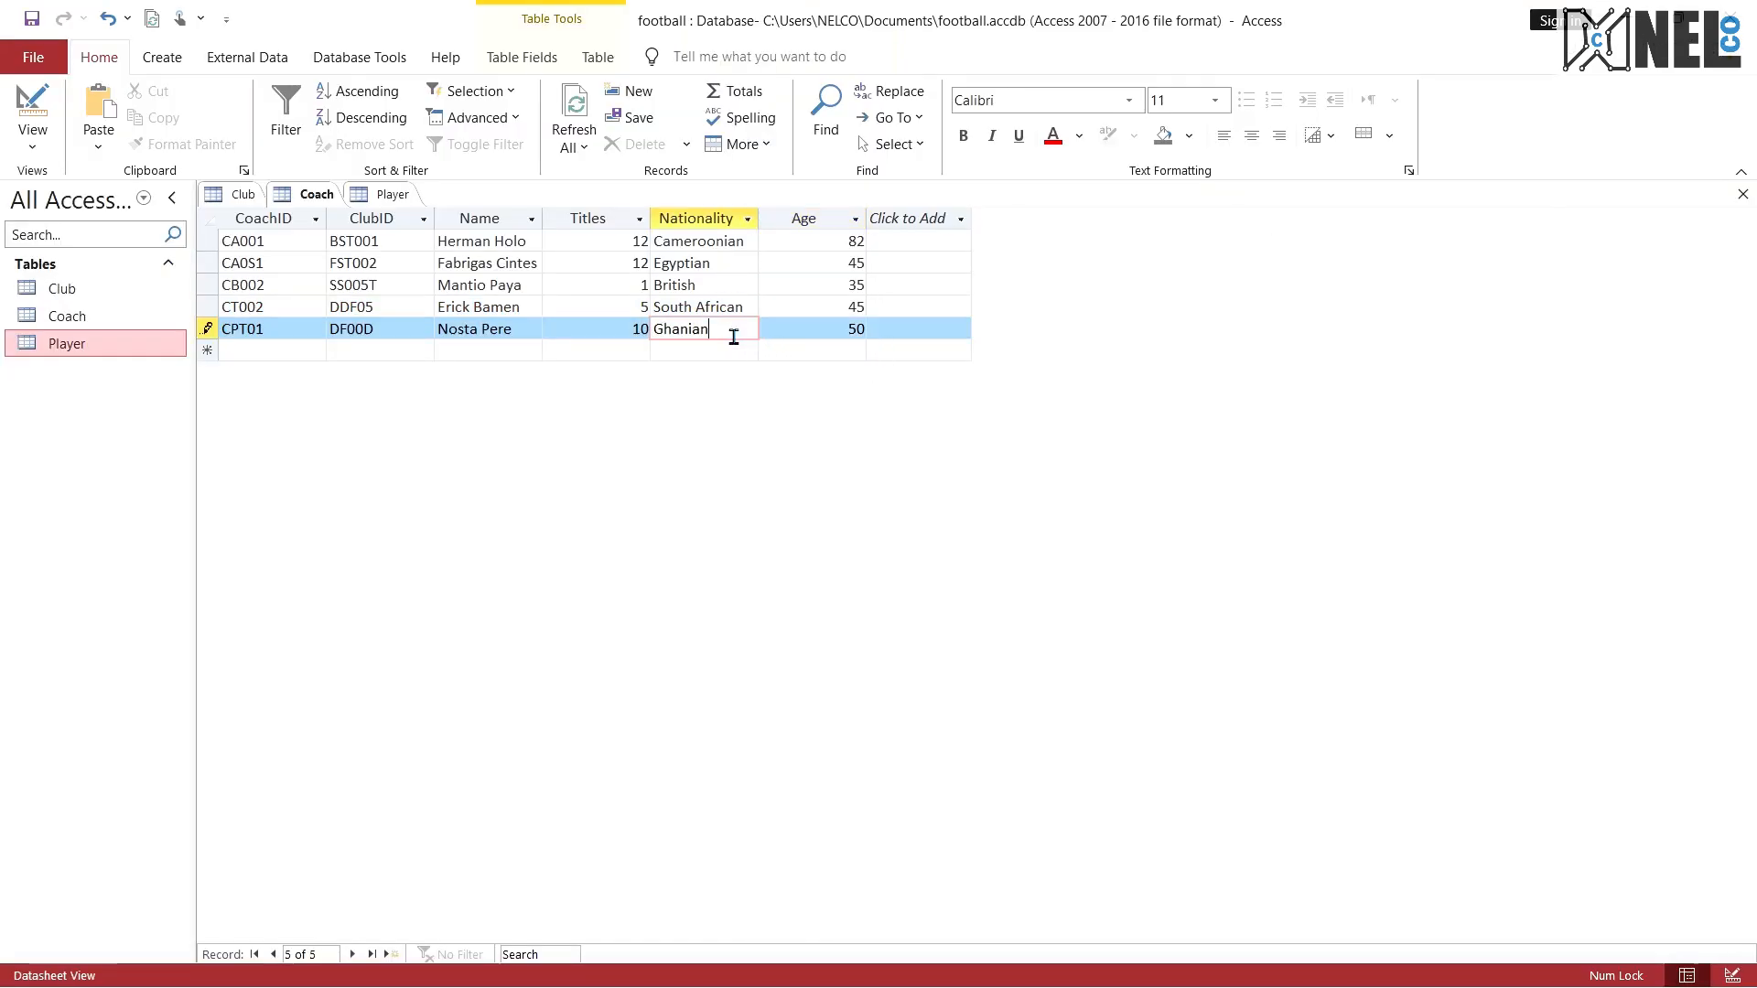
left_click(802, 327)
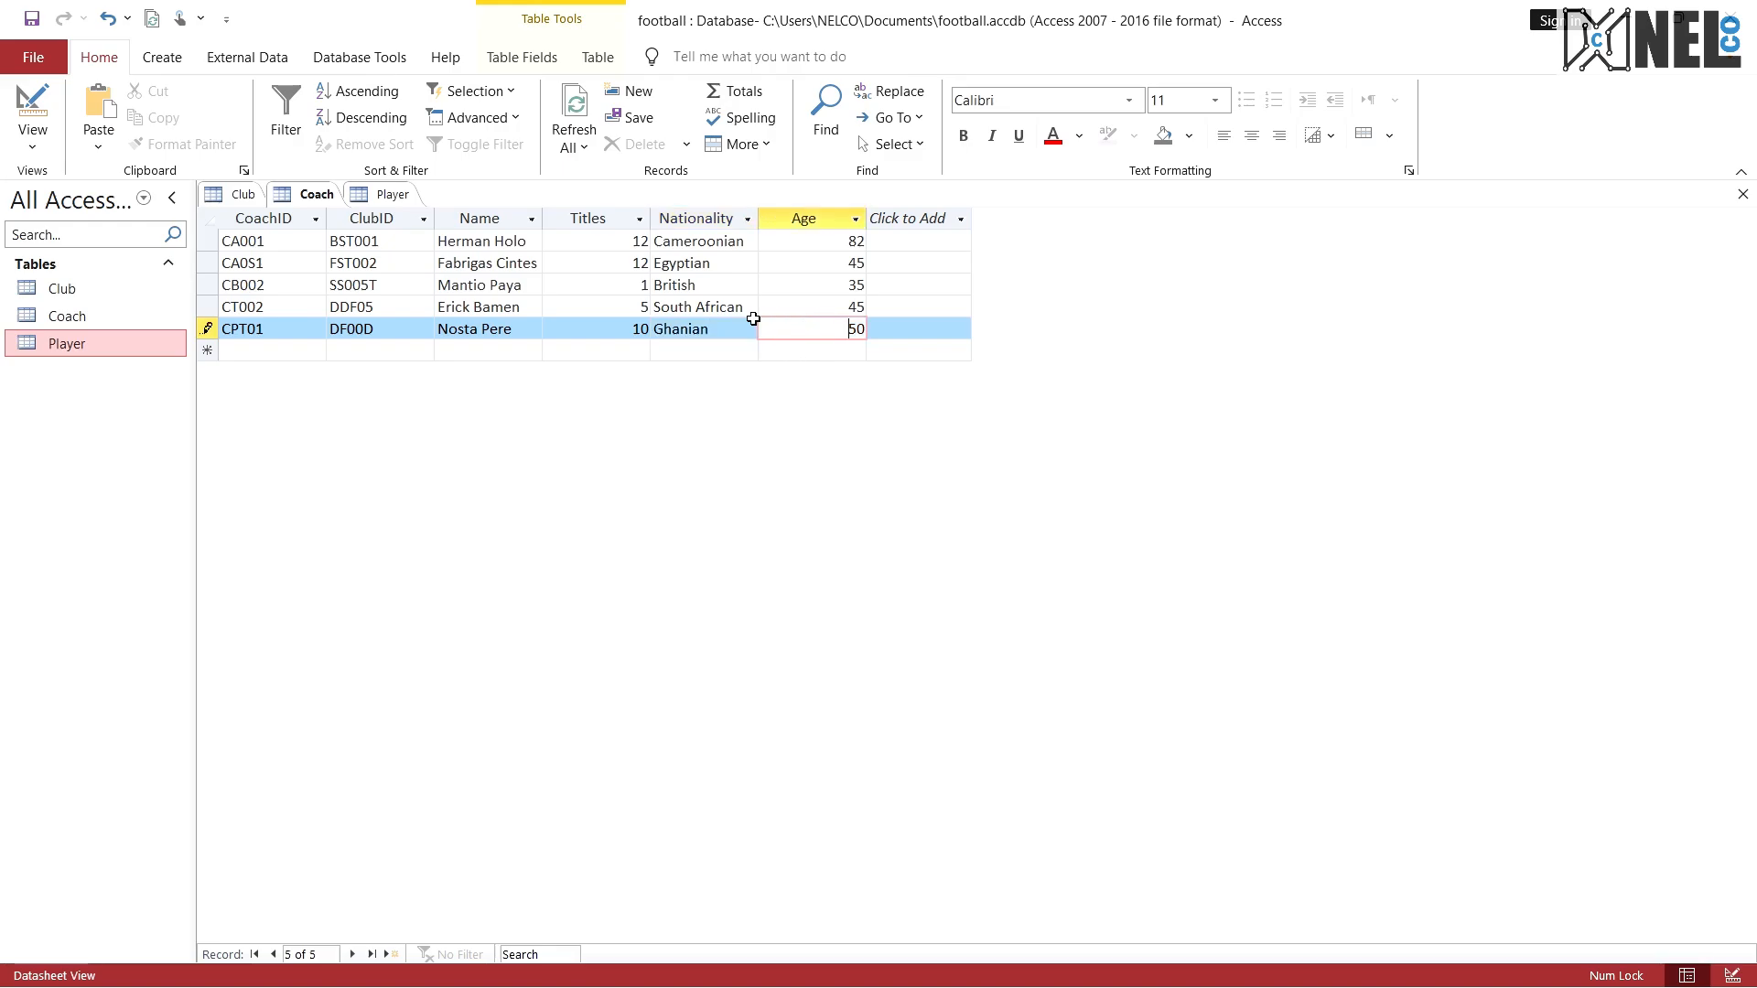
Step: Copy ClubID BST001 from the first Player record into the ClubID of the first Club record
left_click(233, 197)
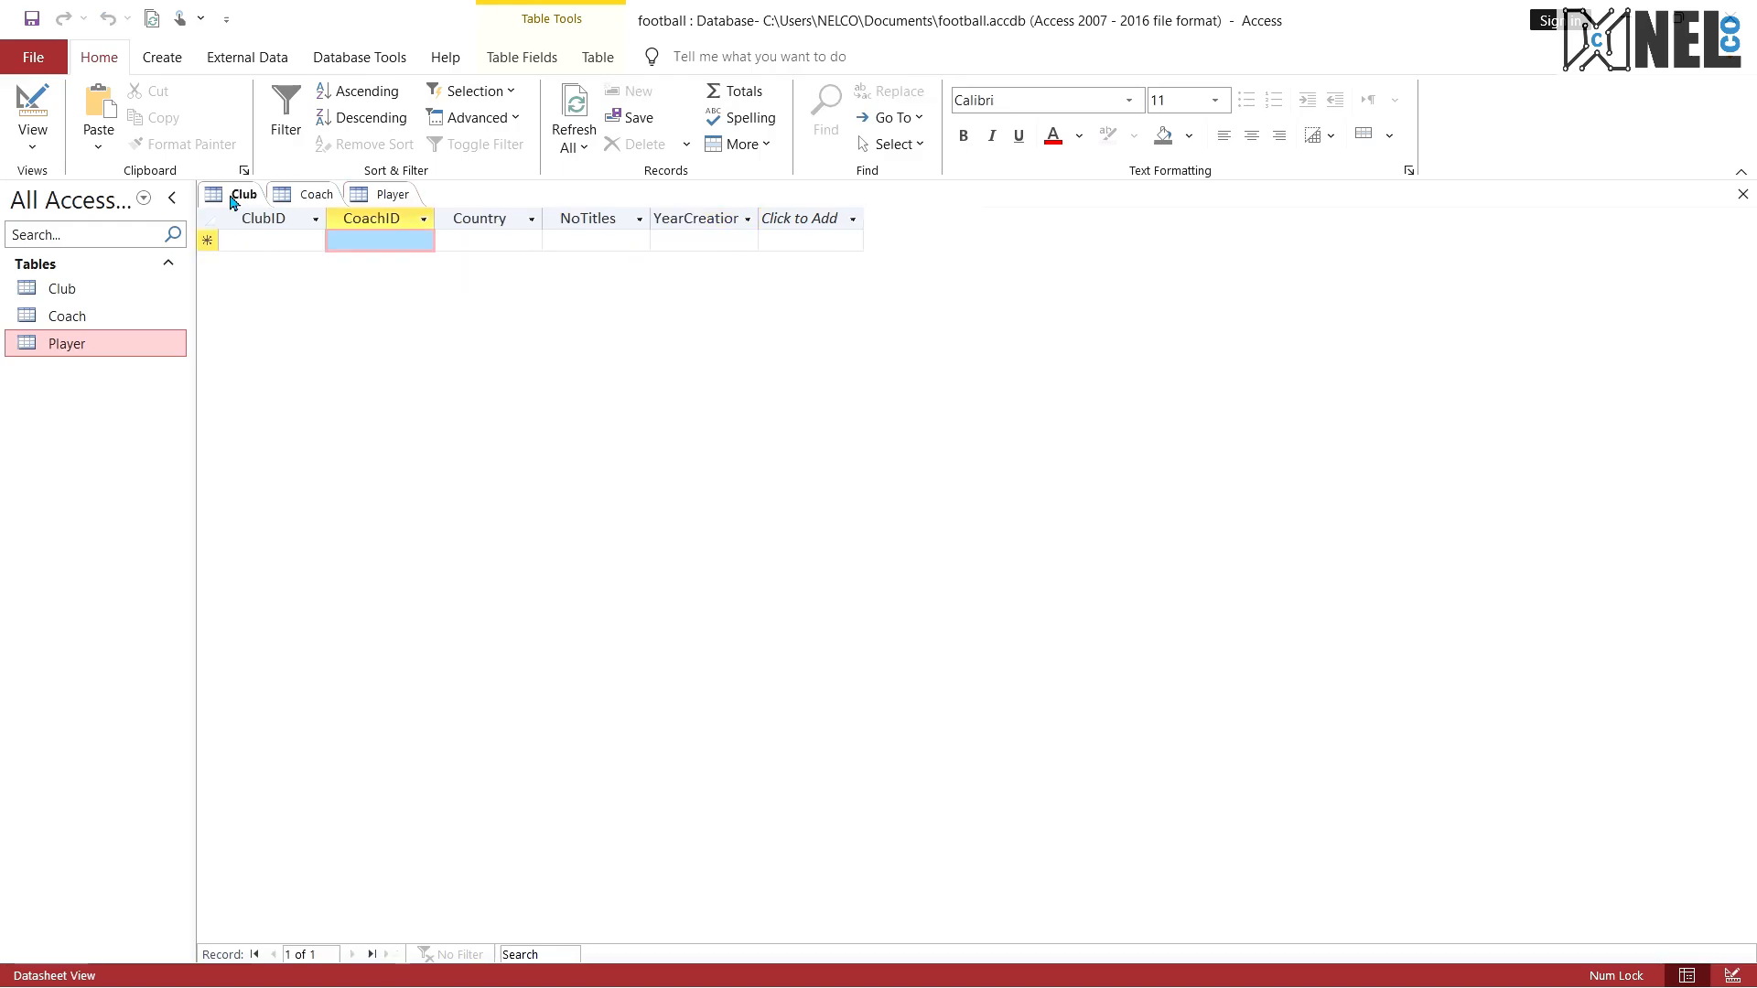
left_click(284, 244)
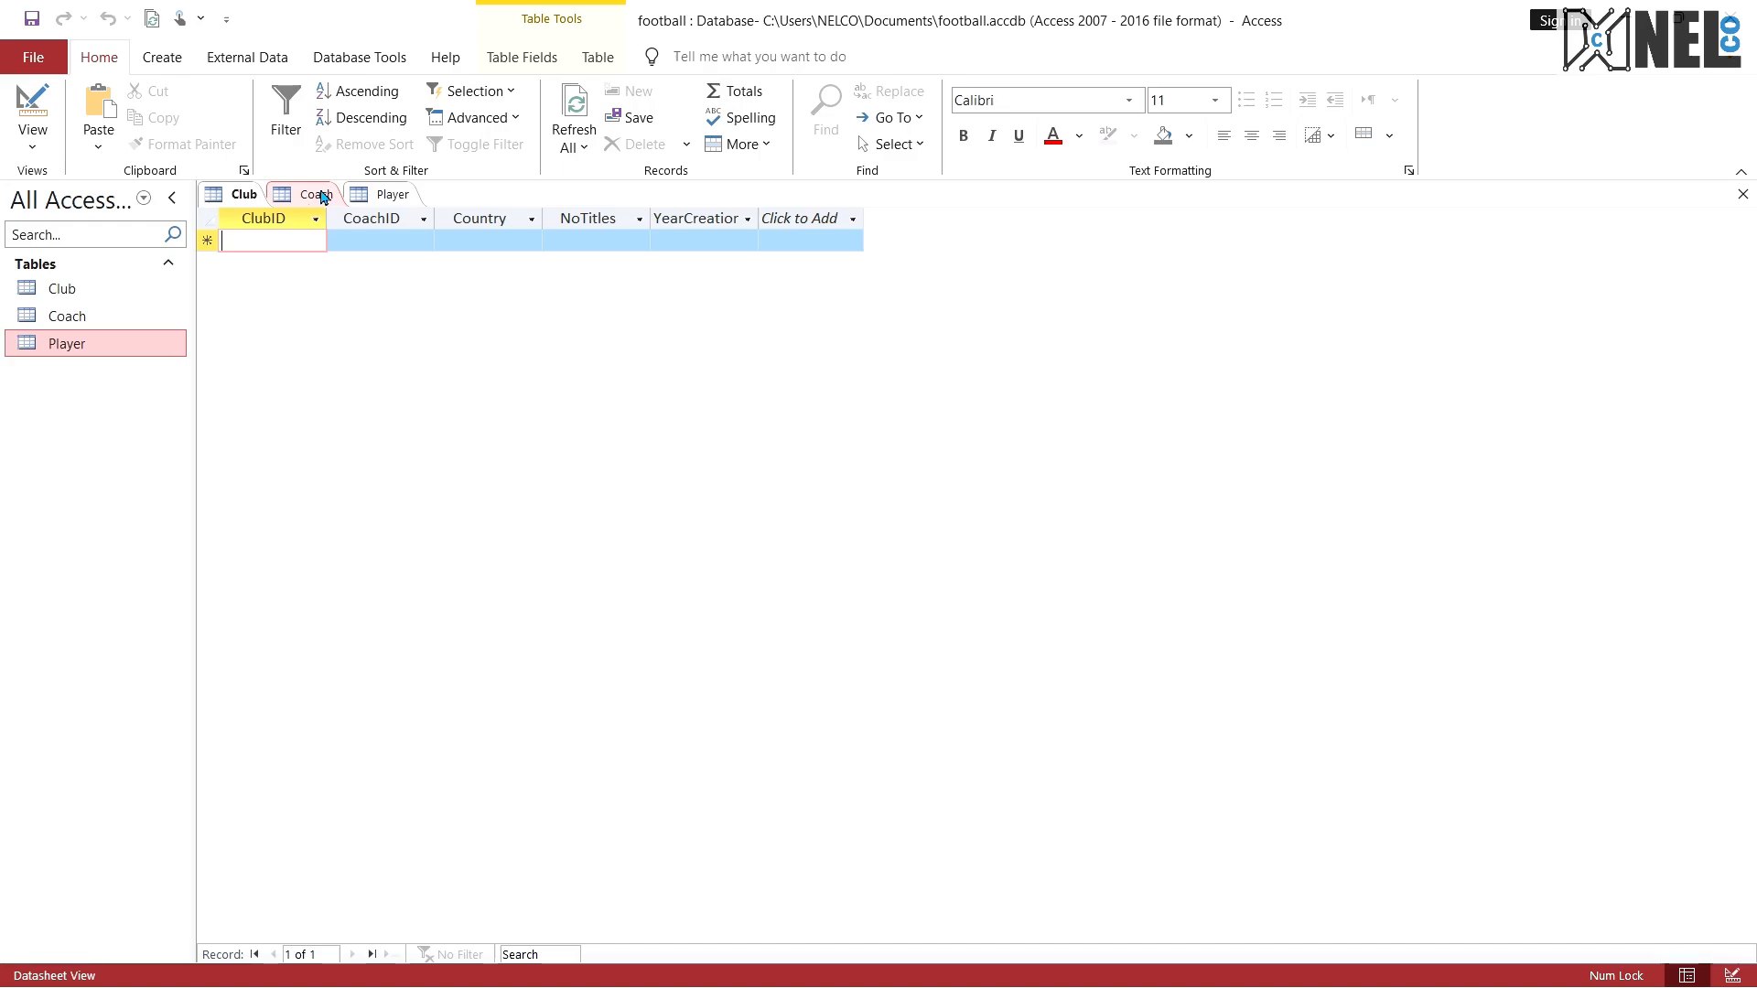
left_click(371, 195)
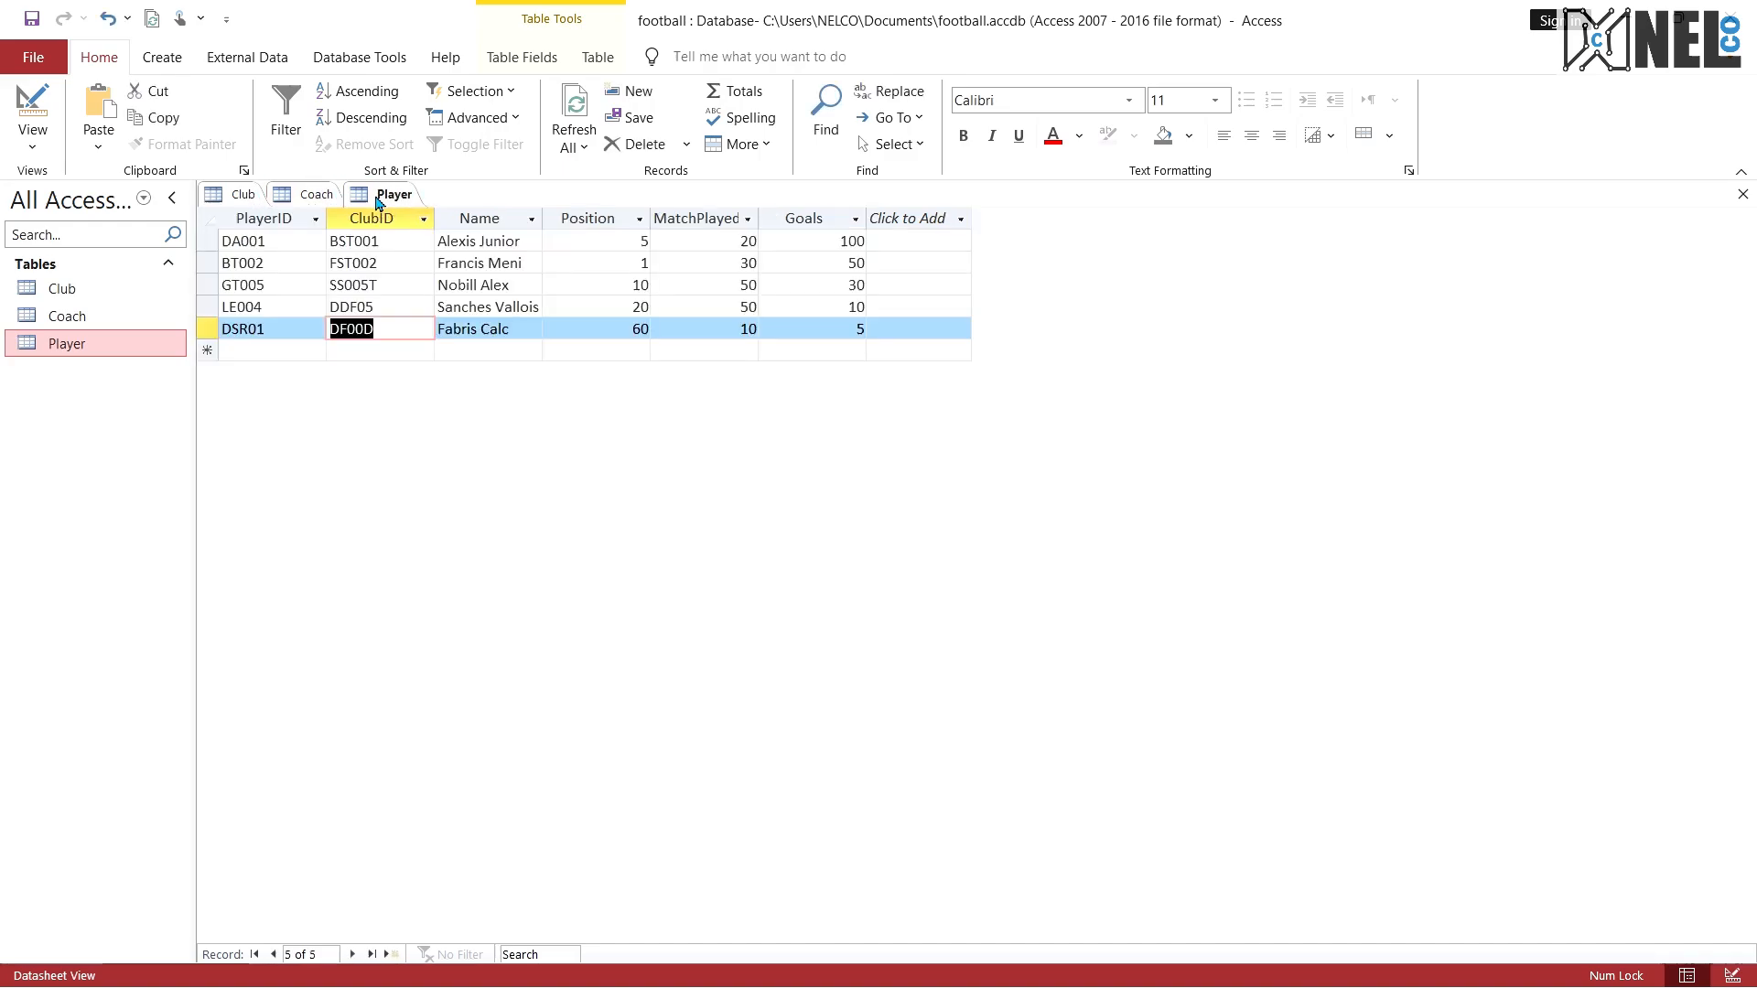
left_click_drag(393, 238, 331, 240)
key("ctrl+c")
left_click(240, 195)
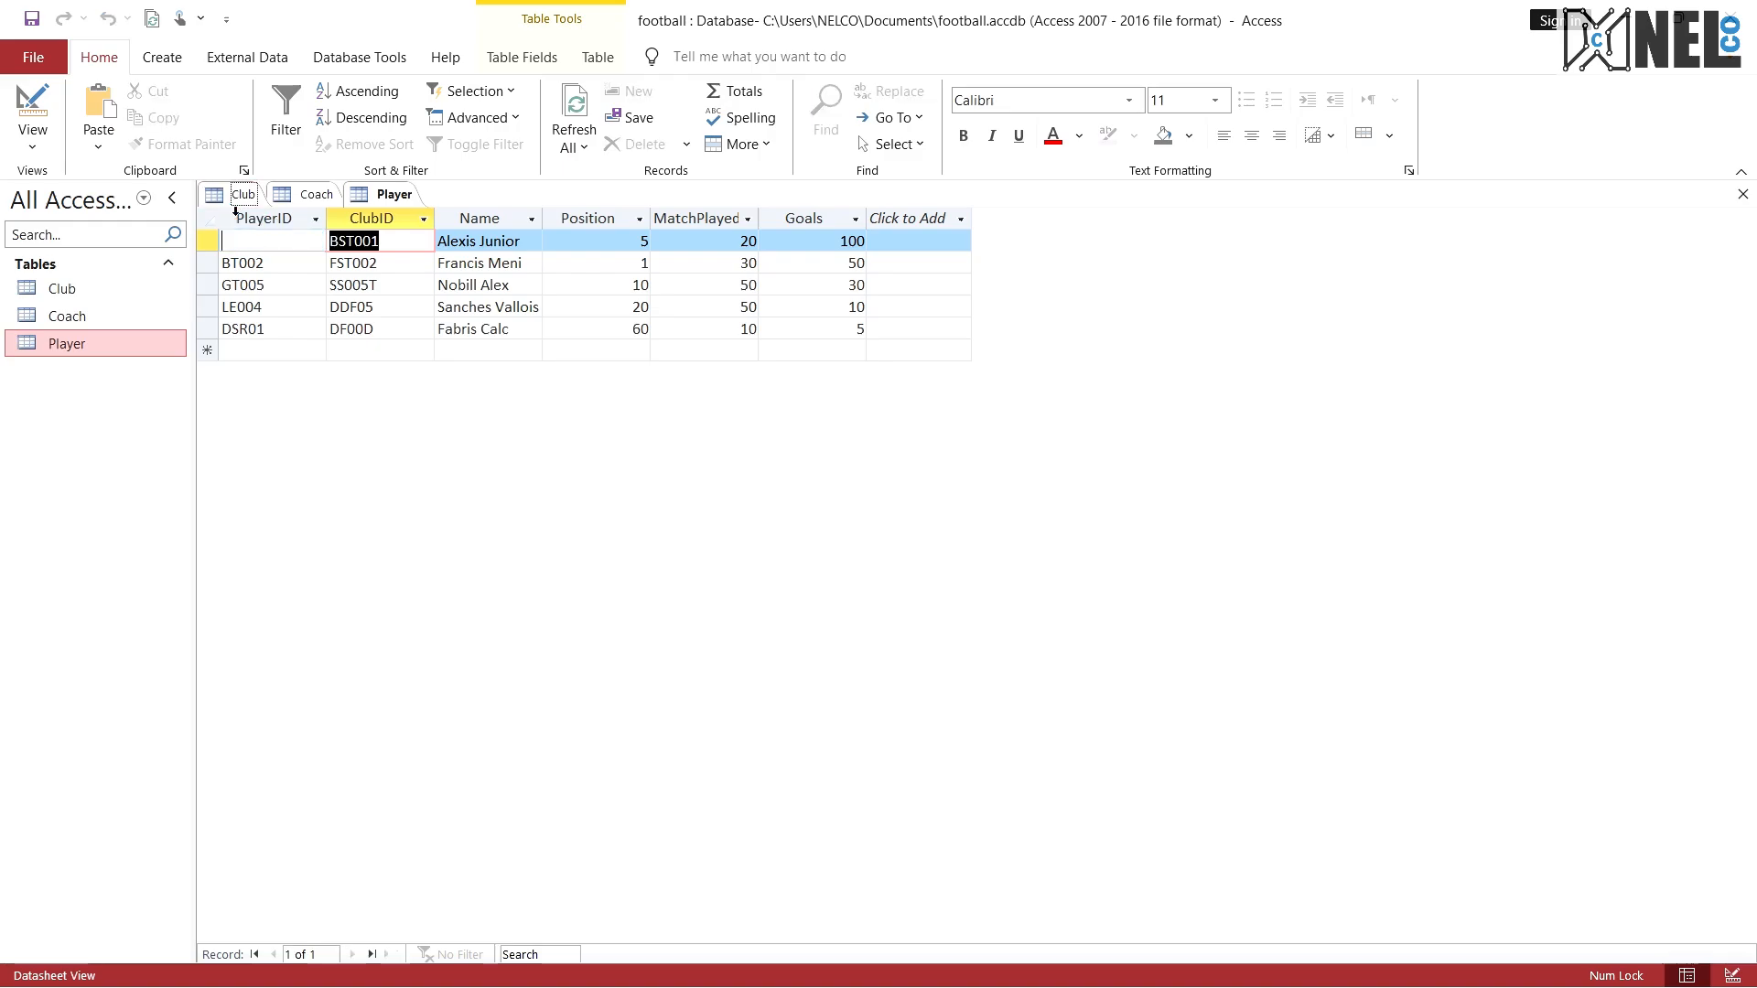
key("ctrl+v")
Step: Copy ClubID FST002 from the second Player record into the ClubID of a second Club record
left_click(382, 202)
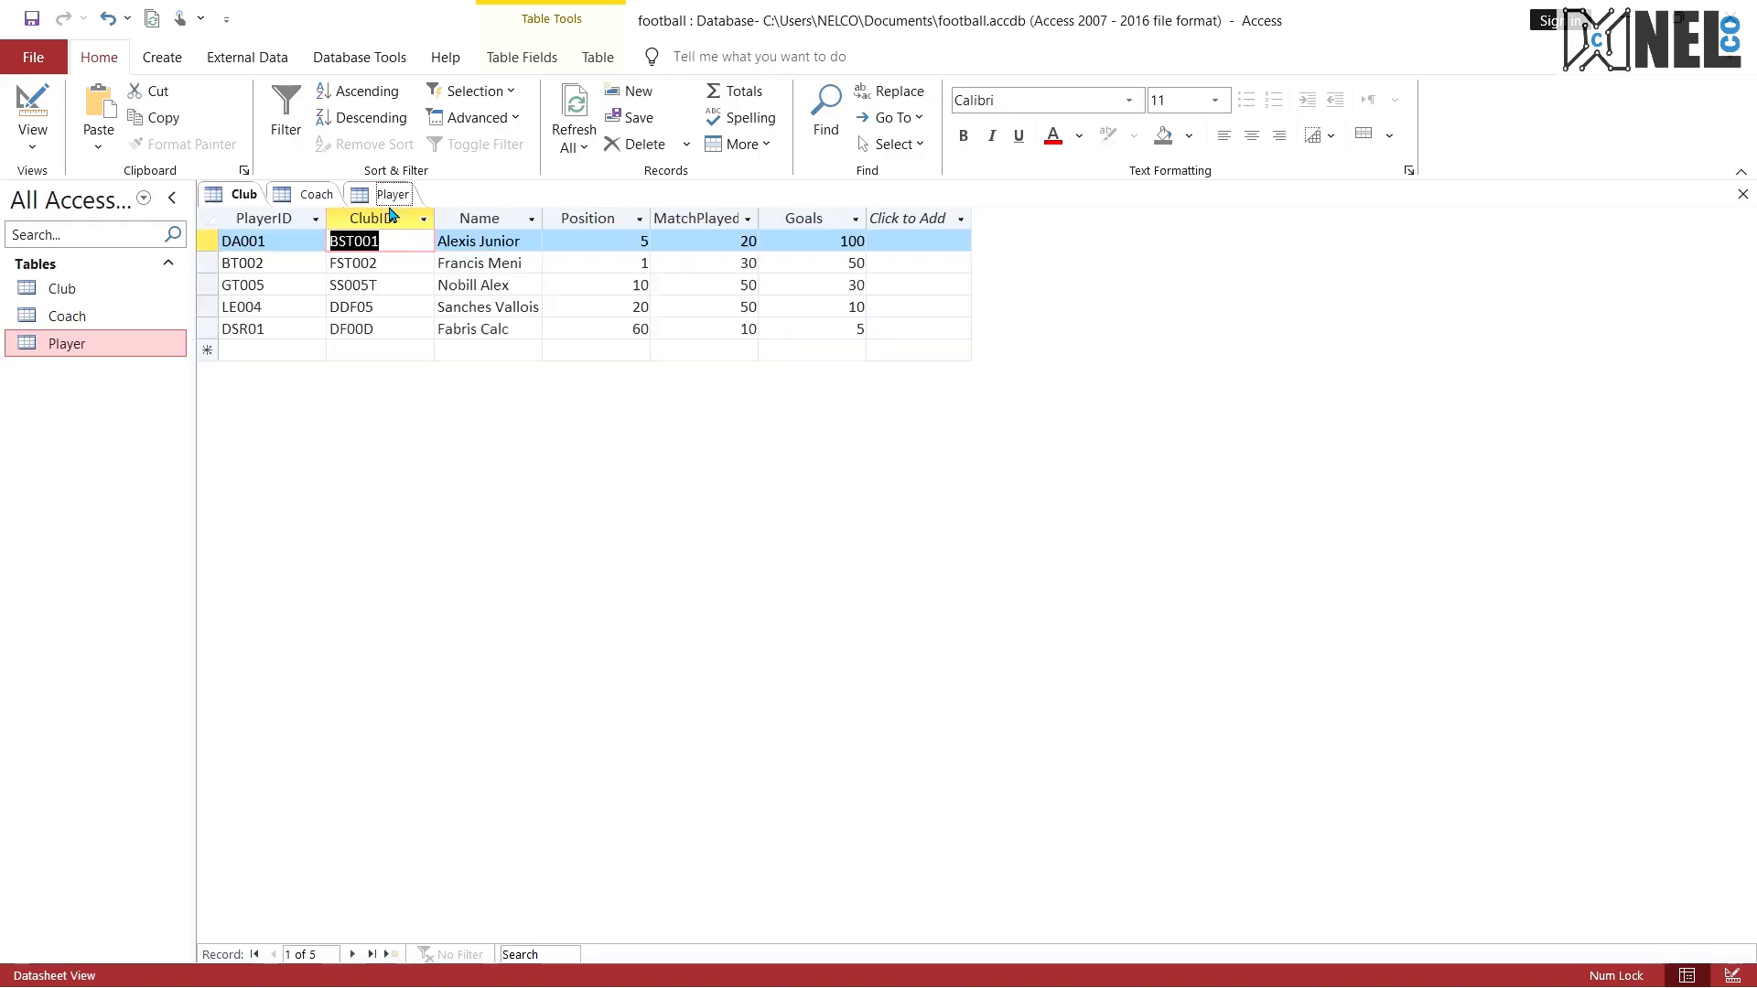
left_click_drag(391, 264, 327, 263)
key("ctrl+c")
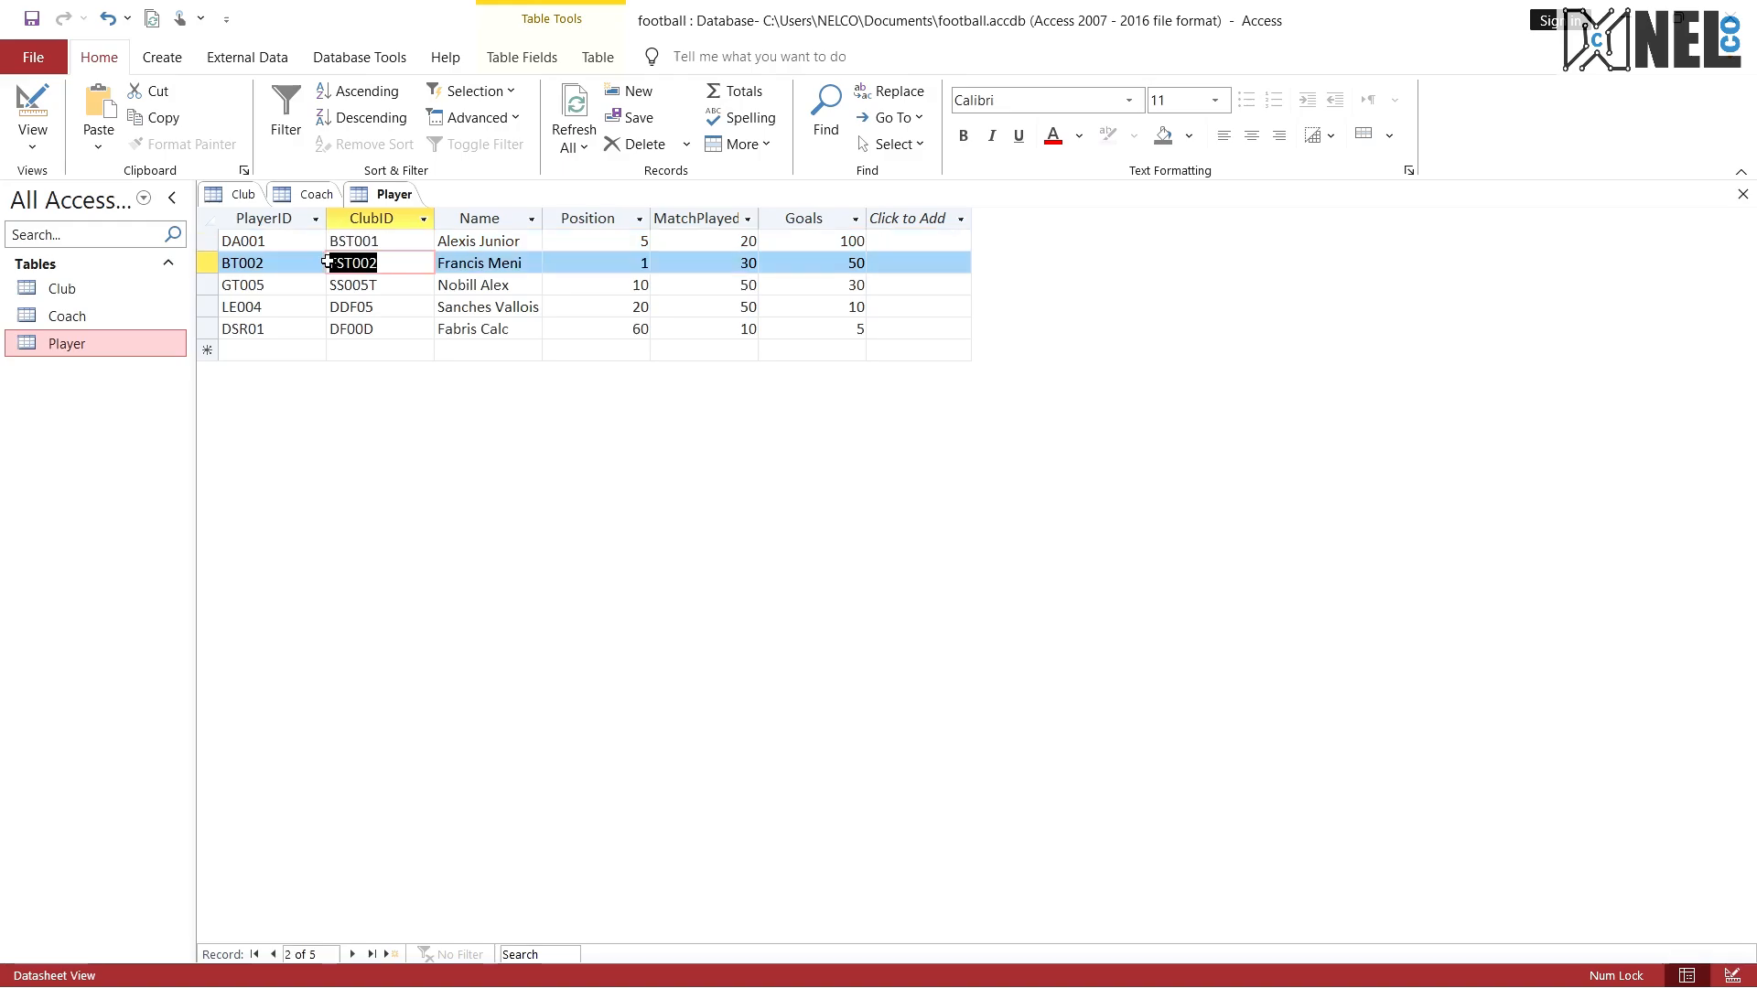
left_click(240, 194)
left_click(259, 261)
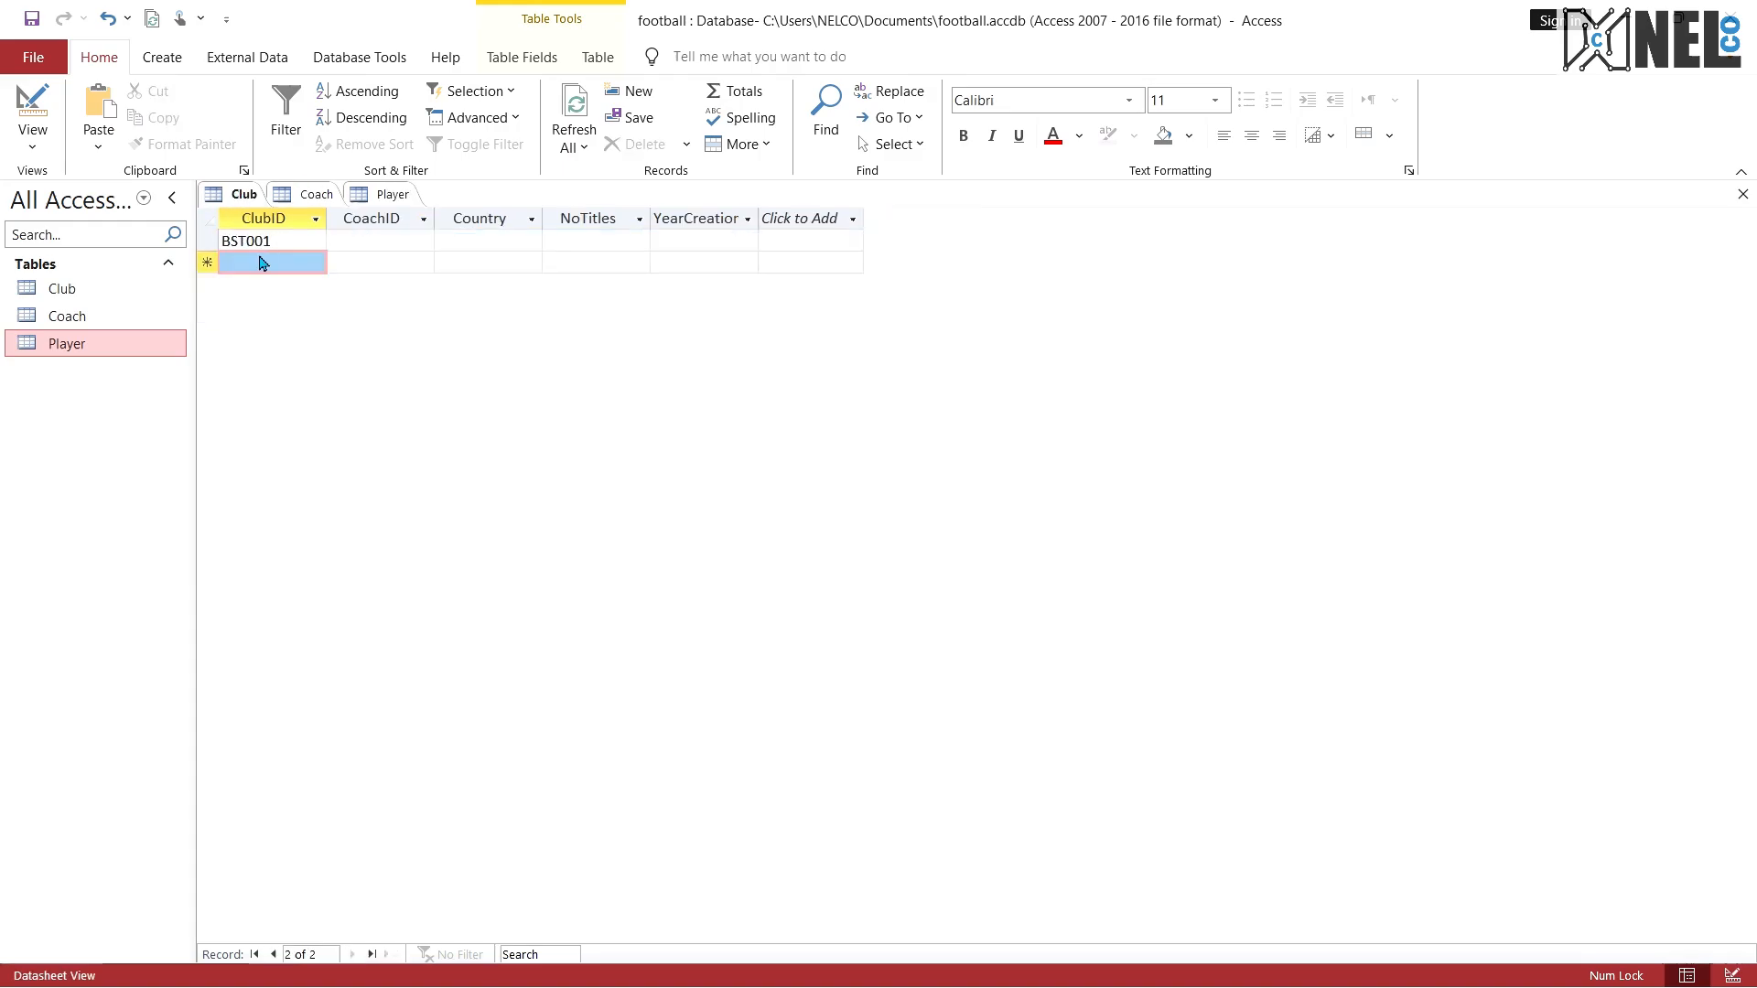
key("ctrl+v")
Step: Copy ClubID SS005T from the third Player record into the ClubID of a third Club record
left_click(384, 194)
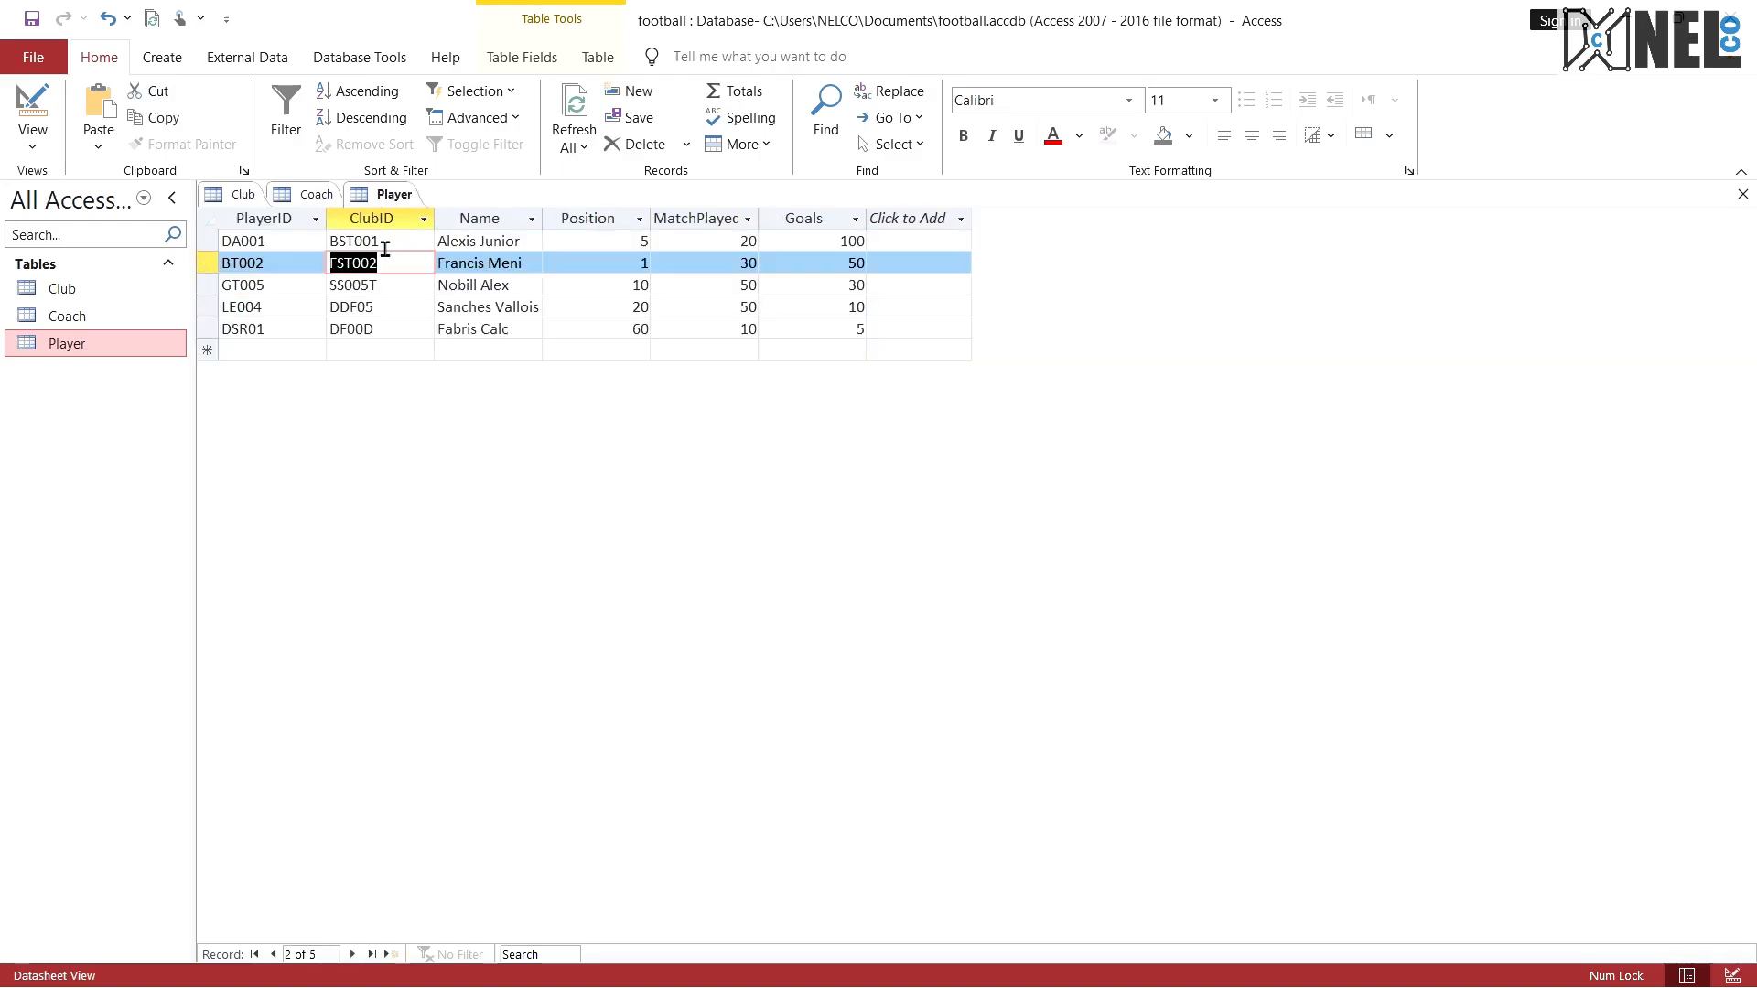
left_click_drag(646, 406, 501, 405)
left_click(402, 249)
left_click(436, 400)
type("SS005T")
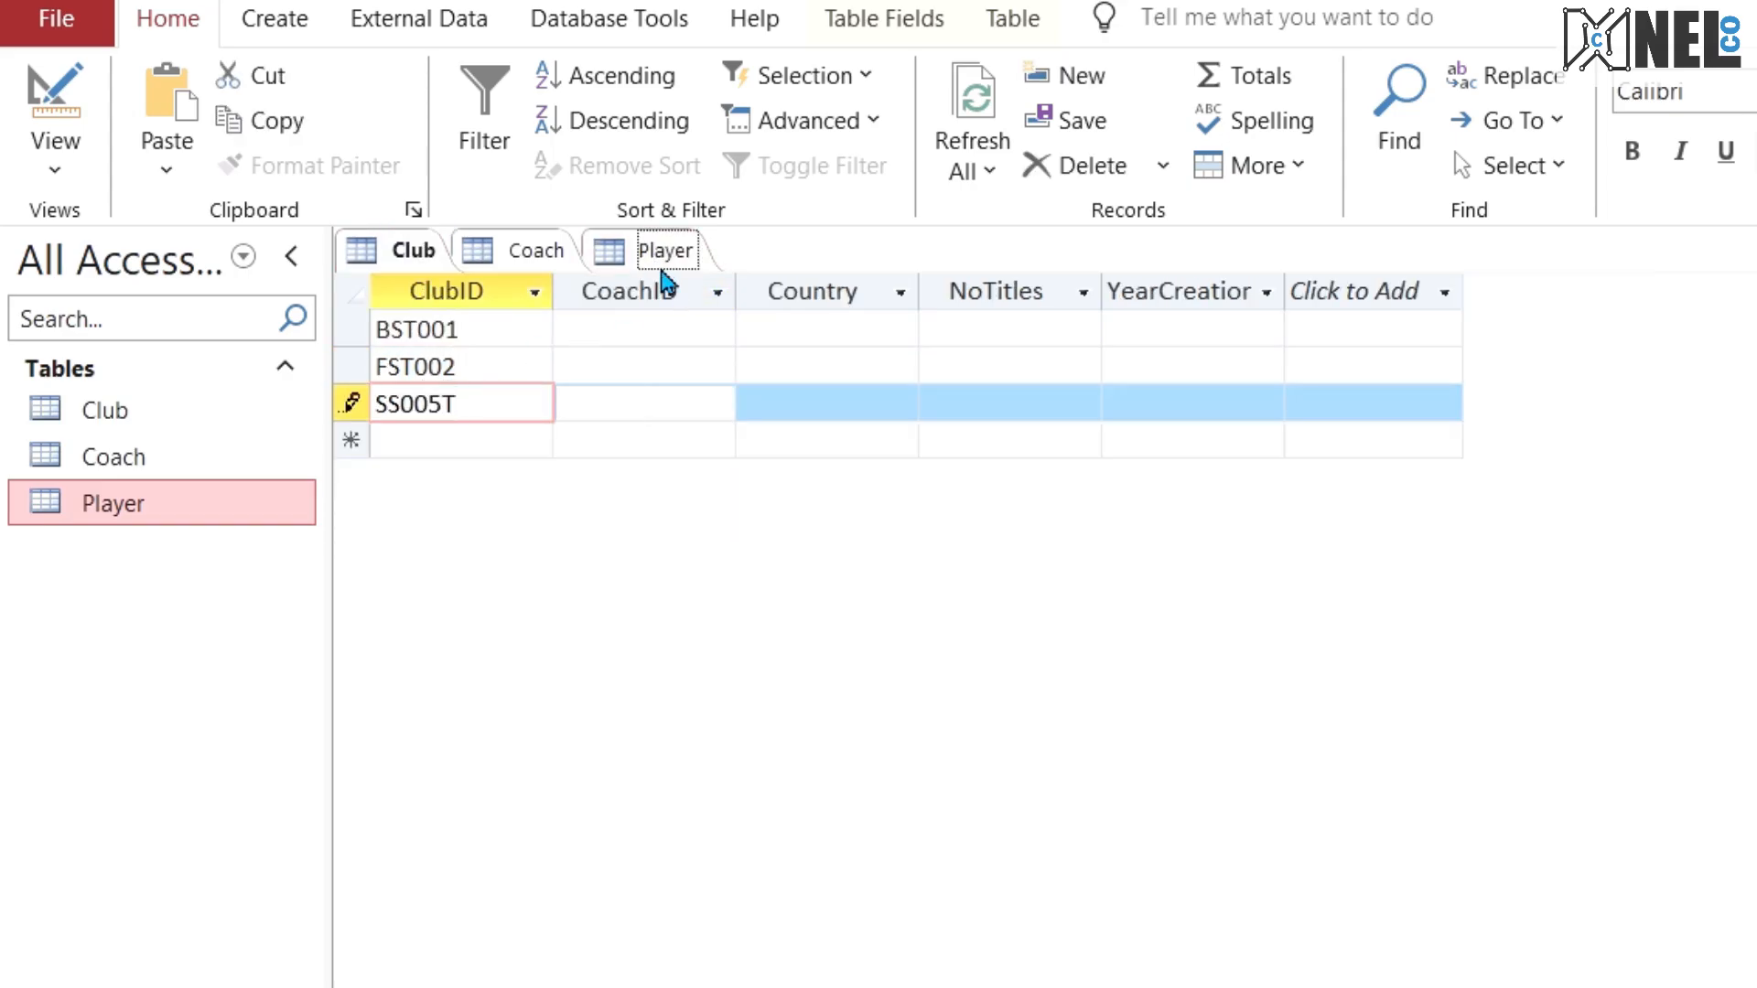
Step: Copy ClubID DDF05 from the fourth Player record into the ClubID of a fourth Club record
left_click(660, 264)
left_click(663, 446)
left_click_drag(663, 446, 482, 430)
key("ctrl+c")
left_click(403, 249)
left_click(424, 443)
key("ctrl+v")
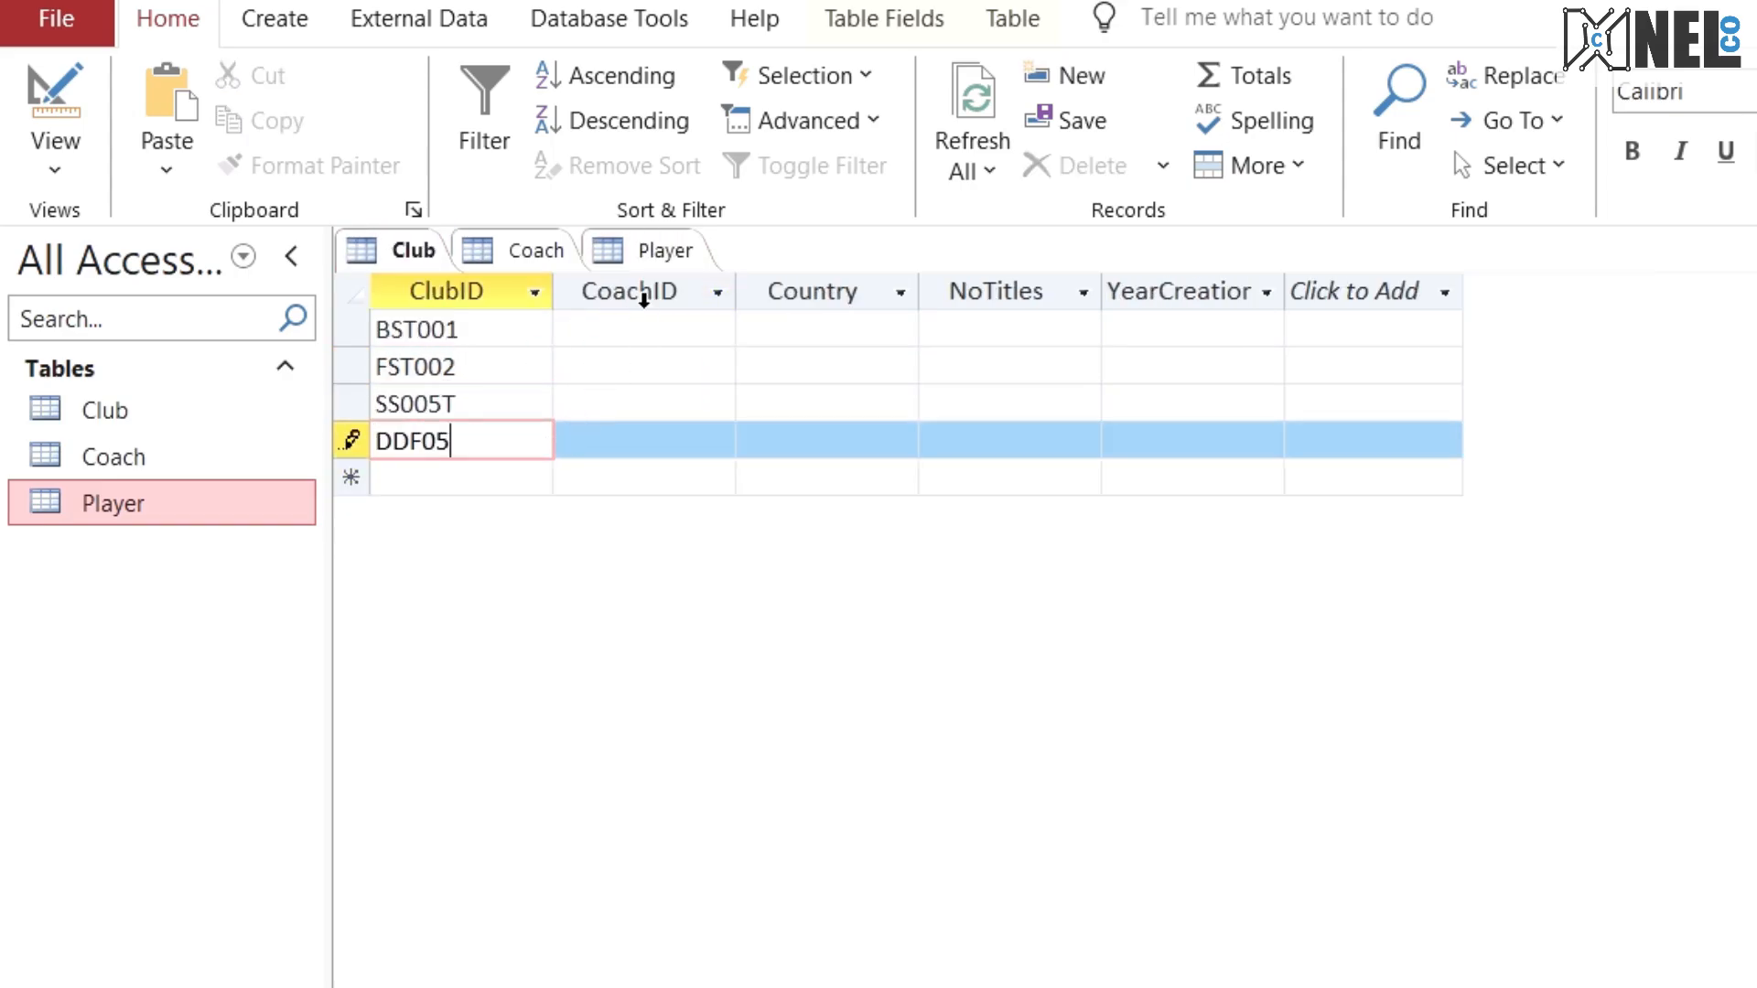
Step: Copy ClubID DF00D from the fifth Player record into the ClubID of a fifth Club record
left_click(661, 249)
left_click(689, 477)
left_click_drag(689, 477, 467, 403)
key("ctrl+c")
left_click(403, 249)
left_click(442, 476)
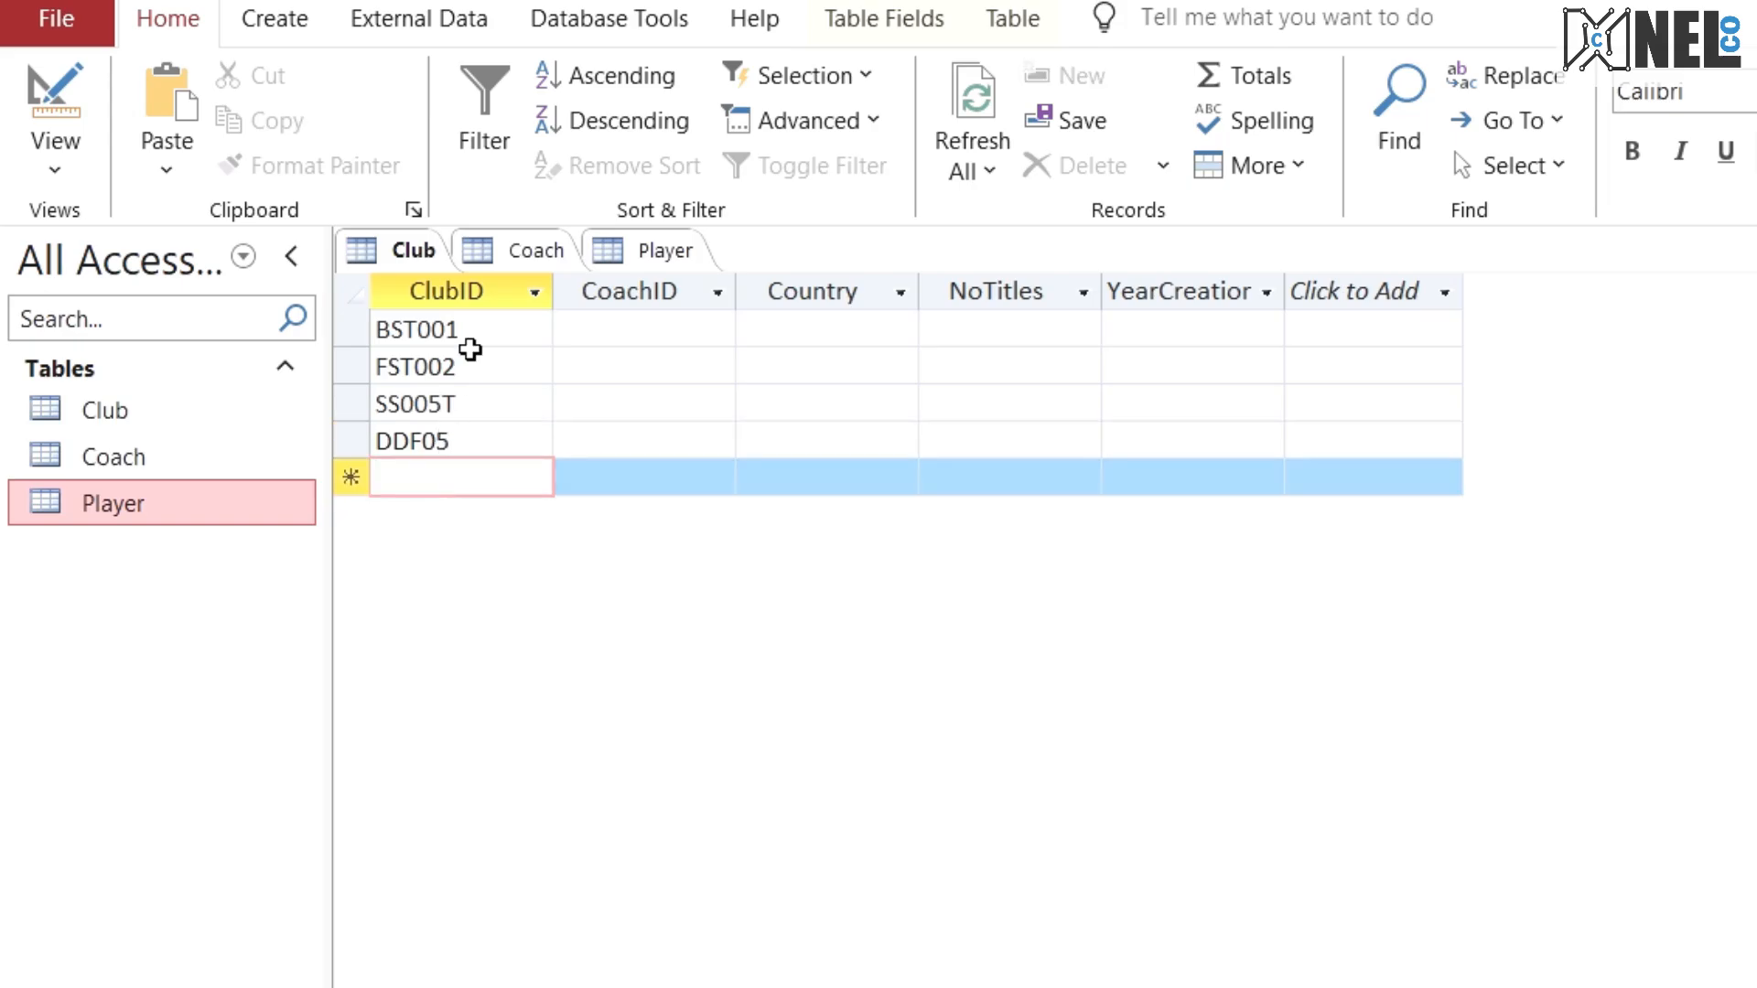
Step: Check the exam paper's table definitions and copy CoachID CA001 from the Coach table into the CoachID of club BST001
left_click(508, 250)
left_click(698, 329)
left_click_drag(698, 330, 376, 275)
left_click(498, 331)
left_click(416, 258)
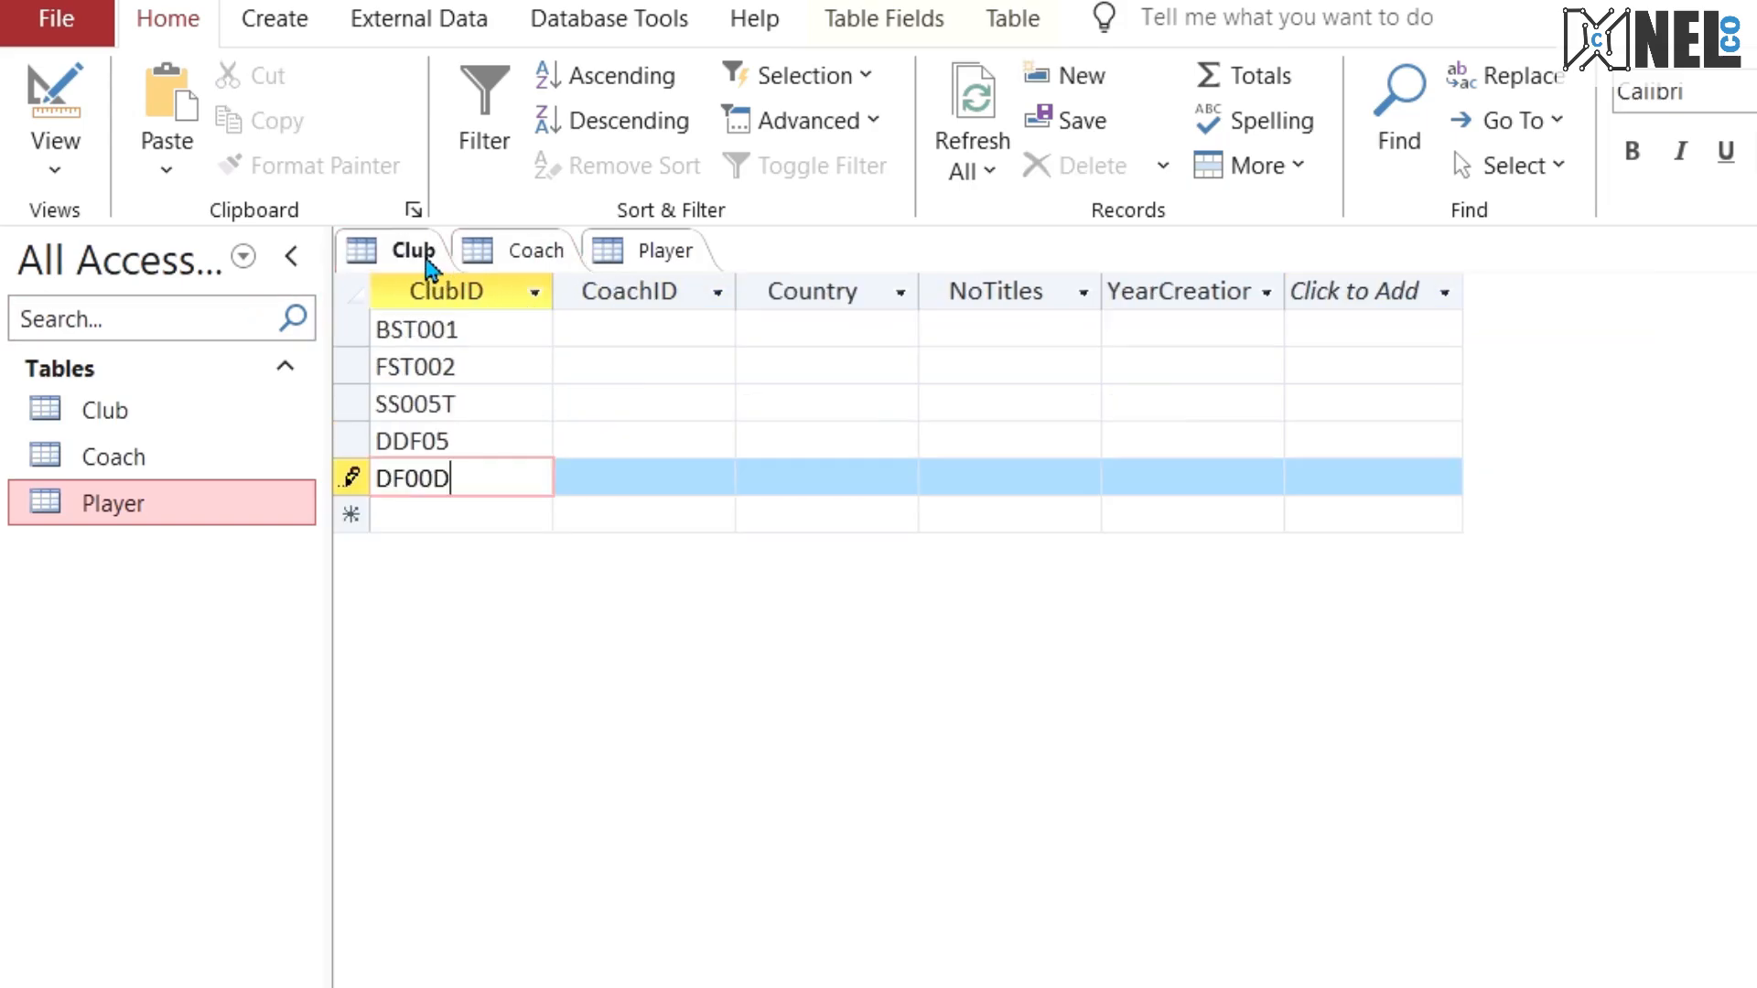
left_click(508, 249)
key("alt+Tab")
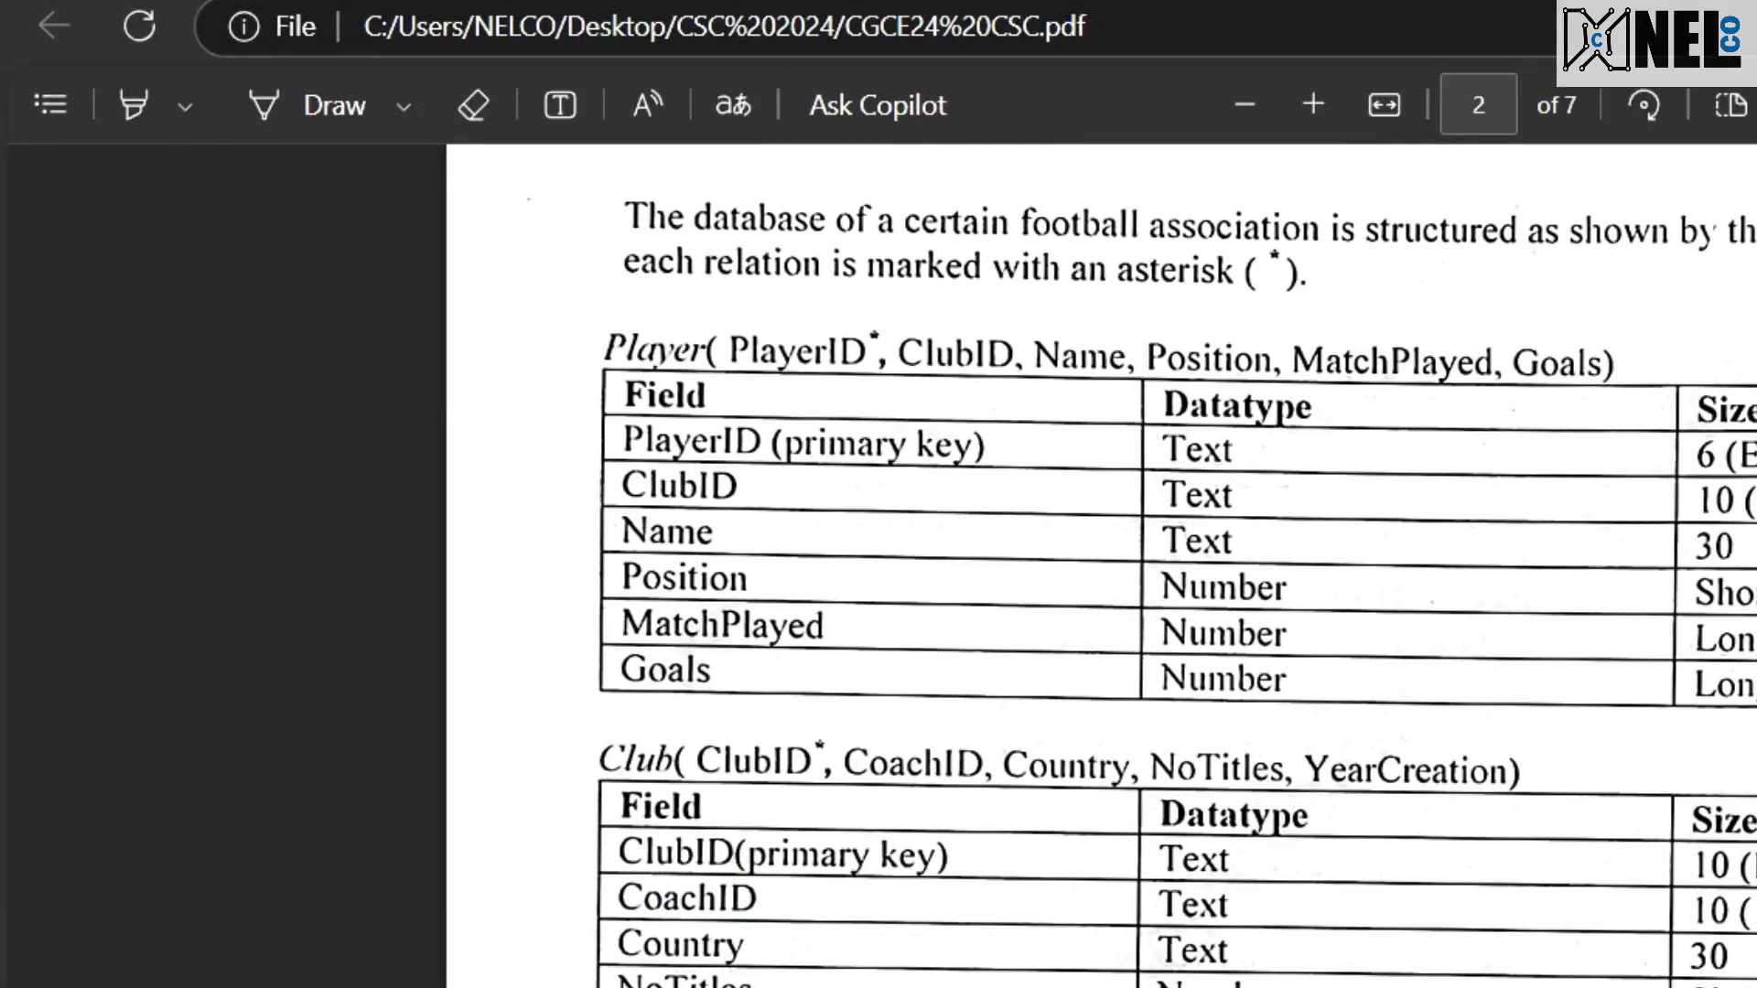
key("alt+Tab")
left_click(403, 247)
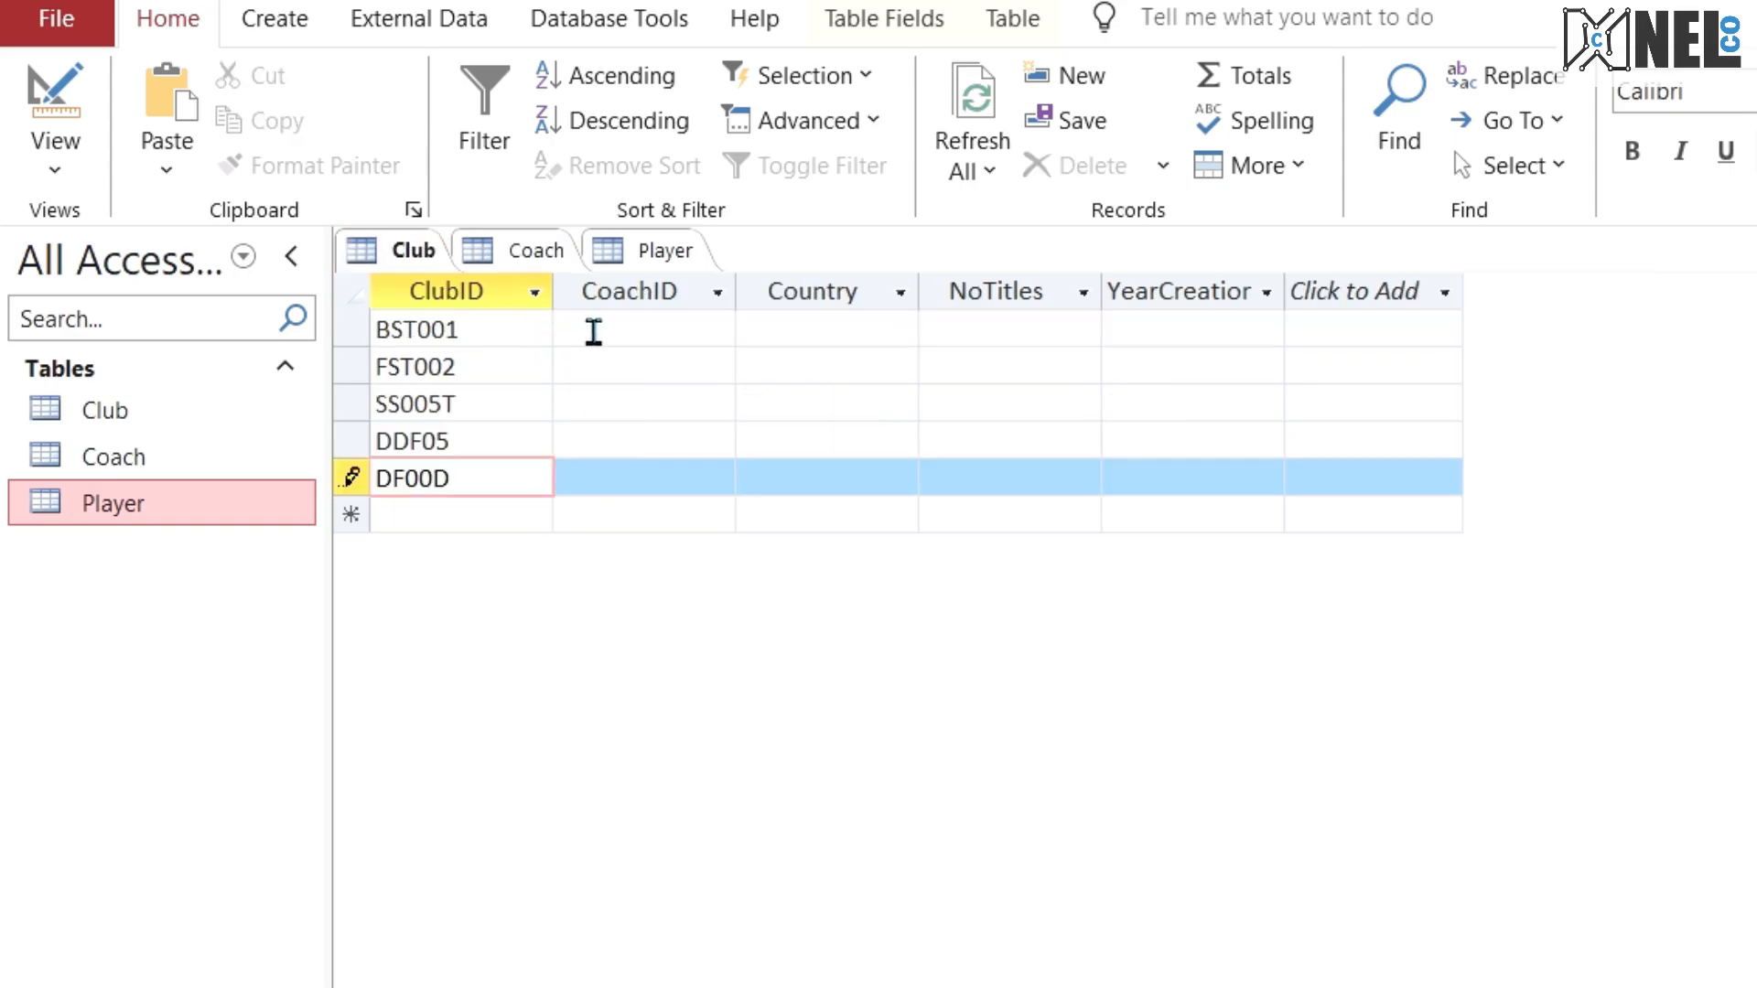
left_click(588, 330)
left_click(560, 252)
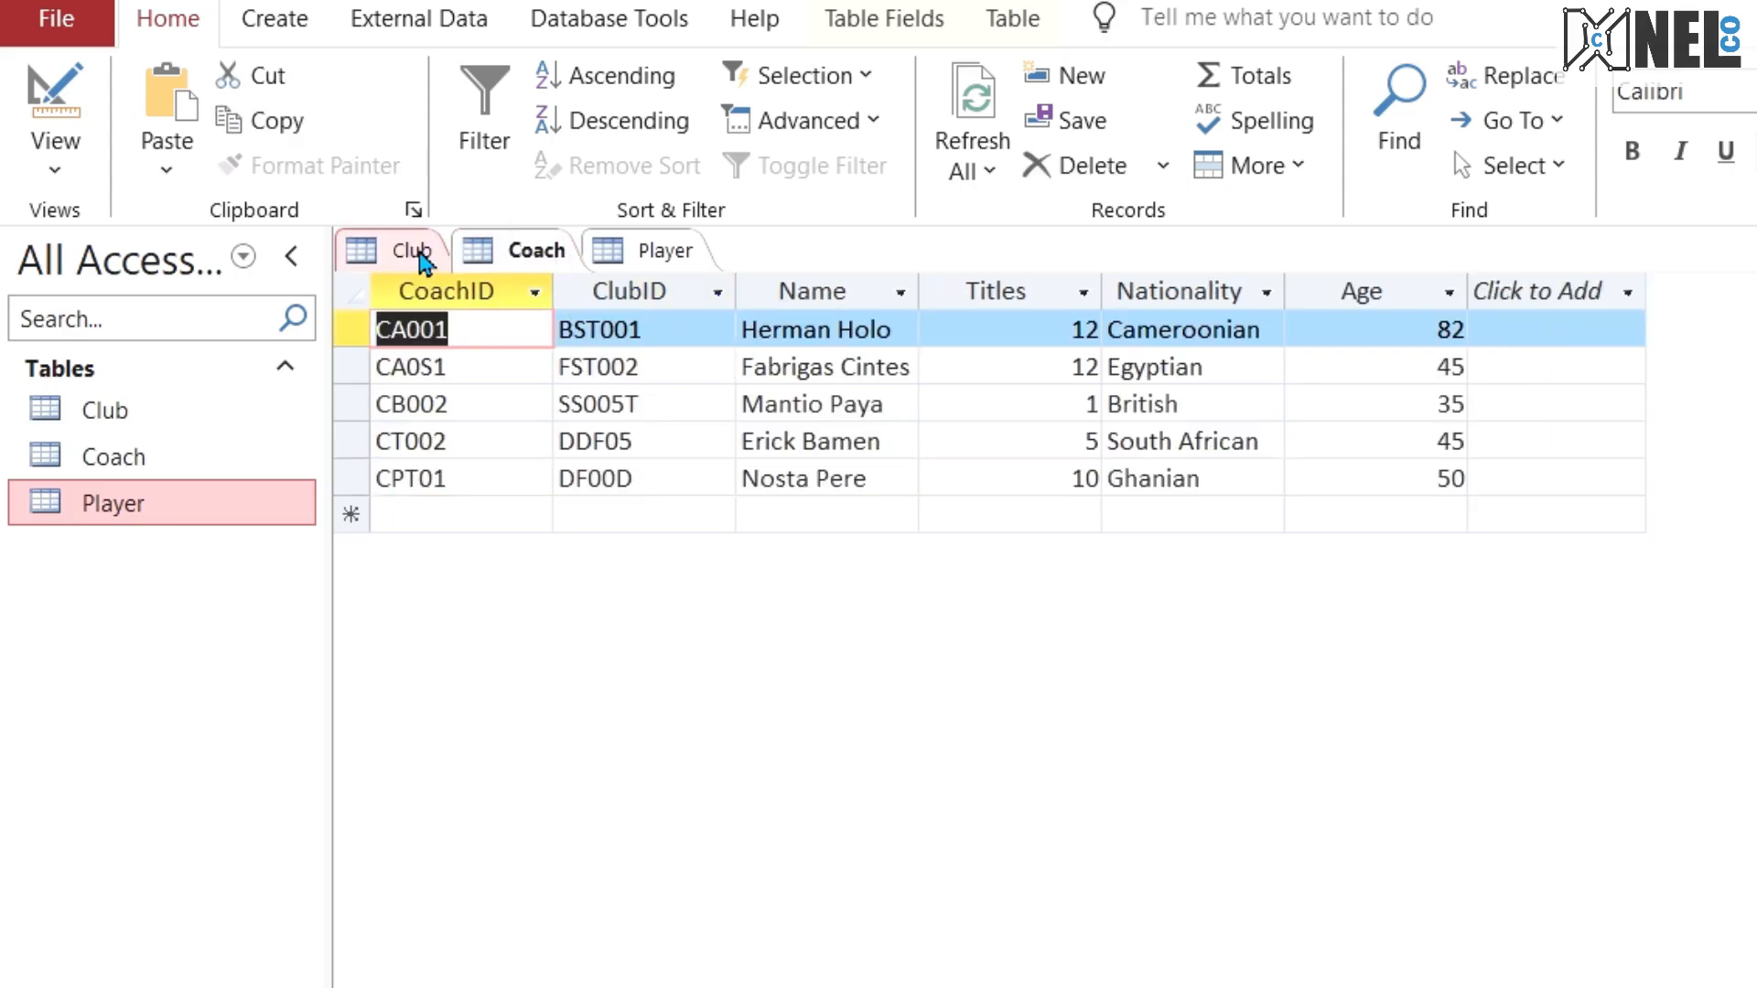
left_click(420, 259)
type("CA001")
Step: Copy CoachID CA0S1 from the second Coach record into the CoachID of club FST002
left_click(509, 259)
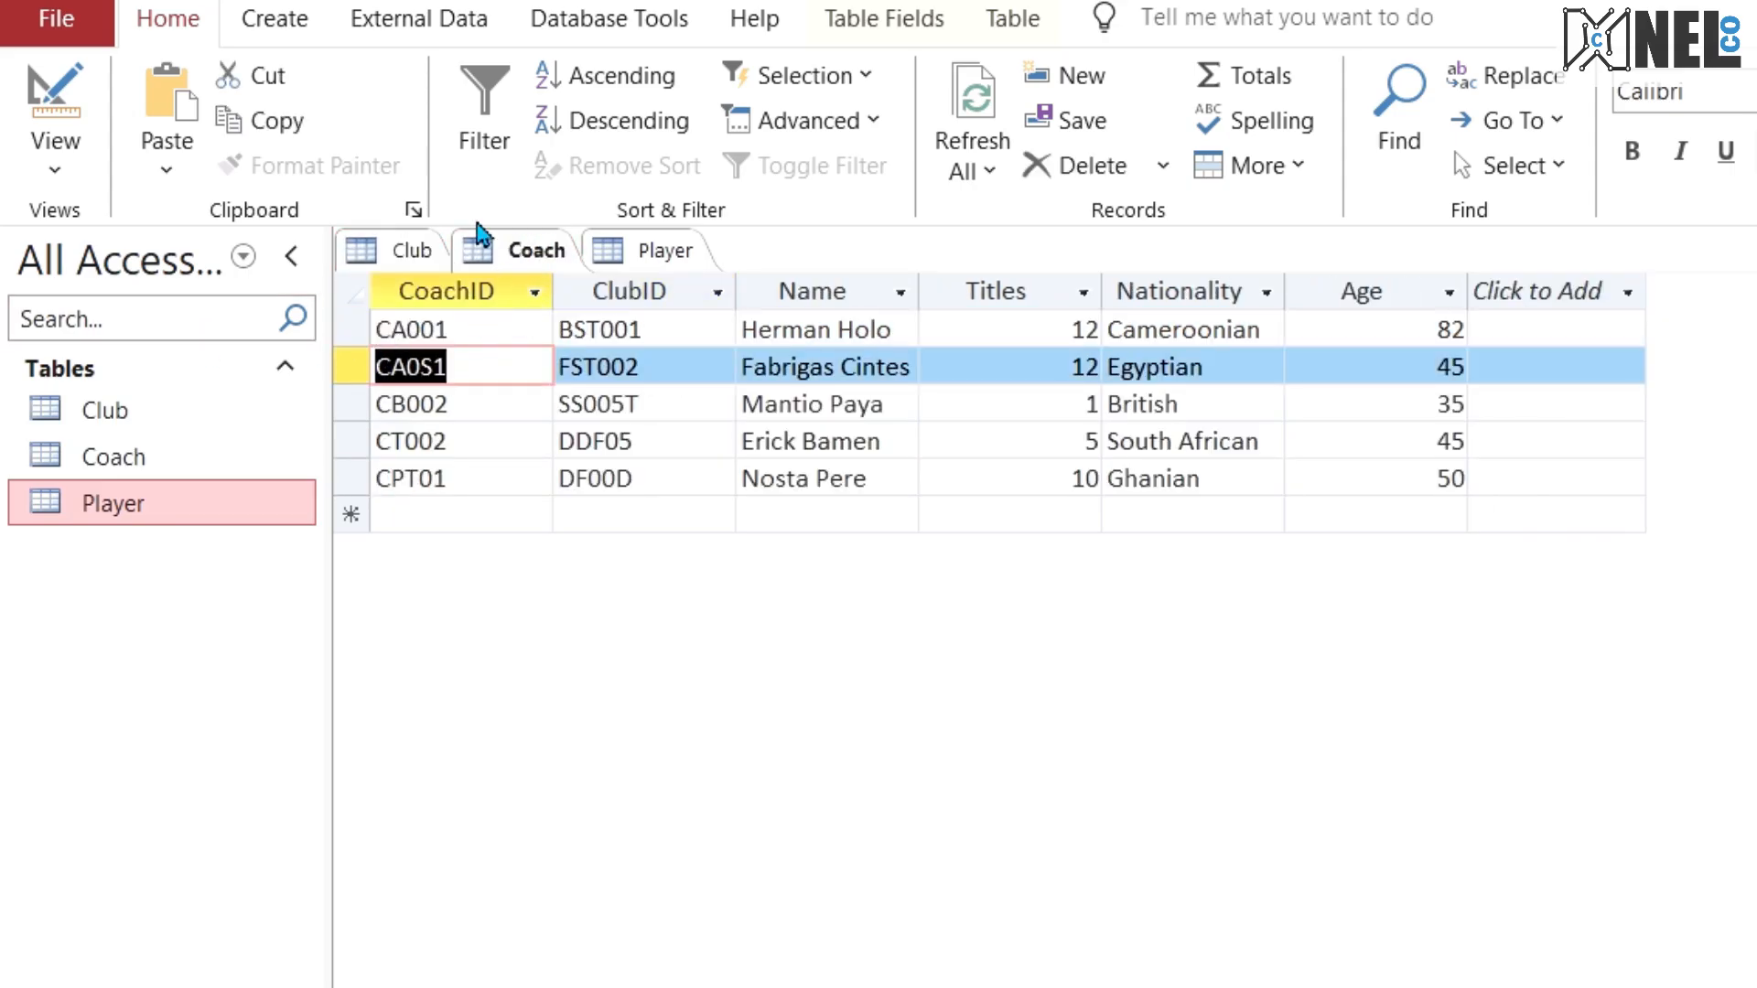
left_click(404, 250)
left_click(623, 366)
type("CA0S1")
Step: Copy CoachID CB002 from the third Coach record into the CoachID of club SS005T
left_click(529, 257)
left_click_drag(453, 403, 290, 400)
key("ctrl+c")
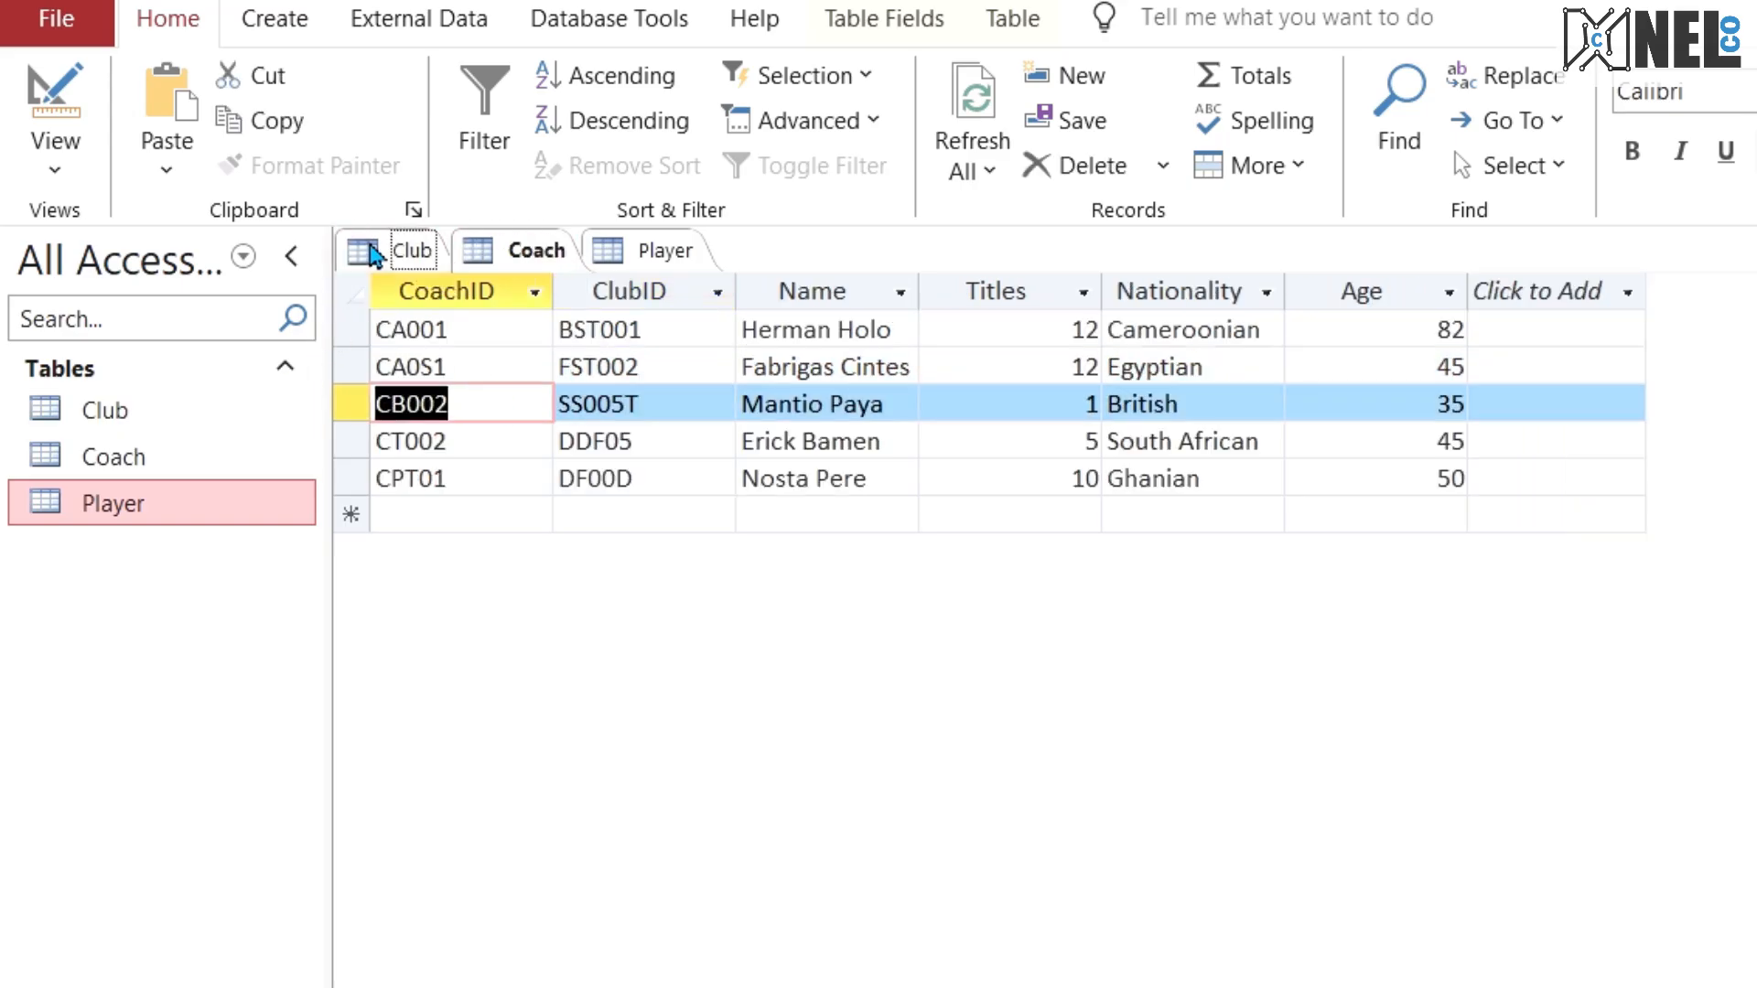
left_click(371, 247)
left_click(594, 409)
key("ctrl+v")
Step: Copy CoachID CT002 from the fourth Coach record into the CoachID of club DDF05
left_click(491, 261)
left_click_drag(453, 441, 353, 435)
key("ctrl+c")
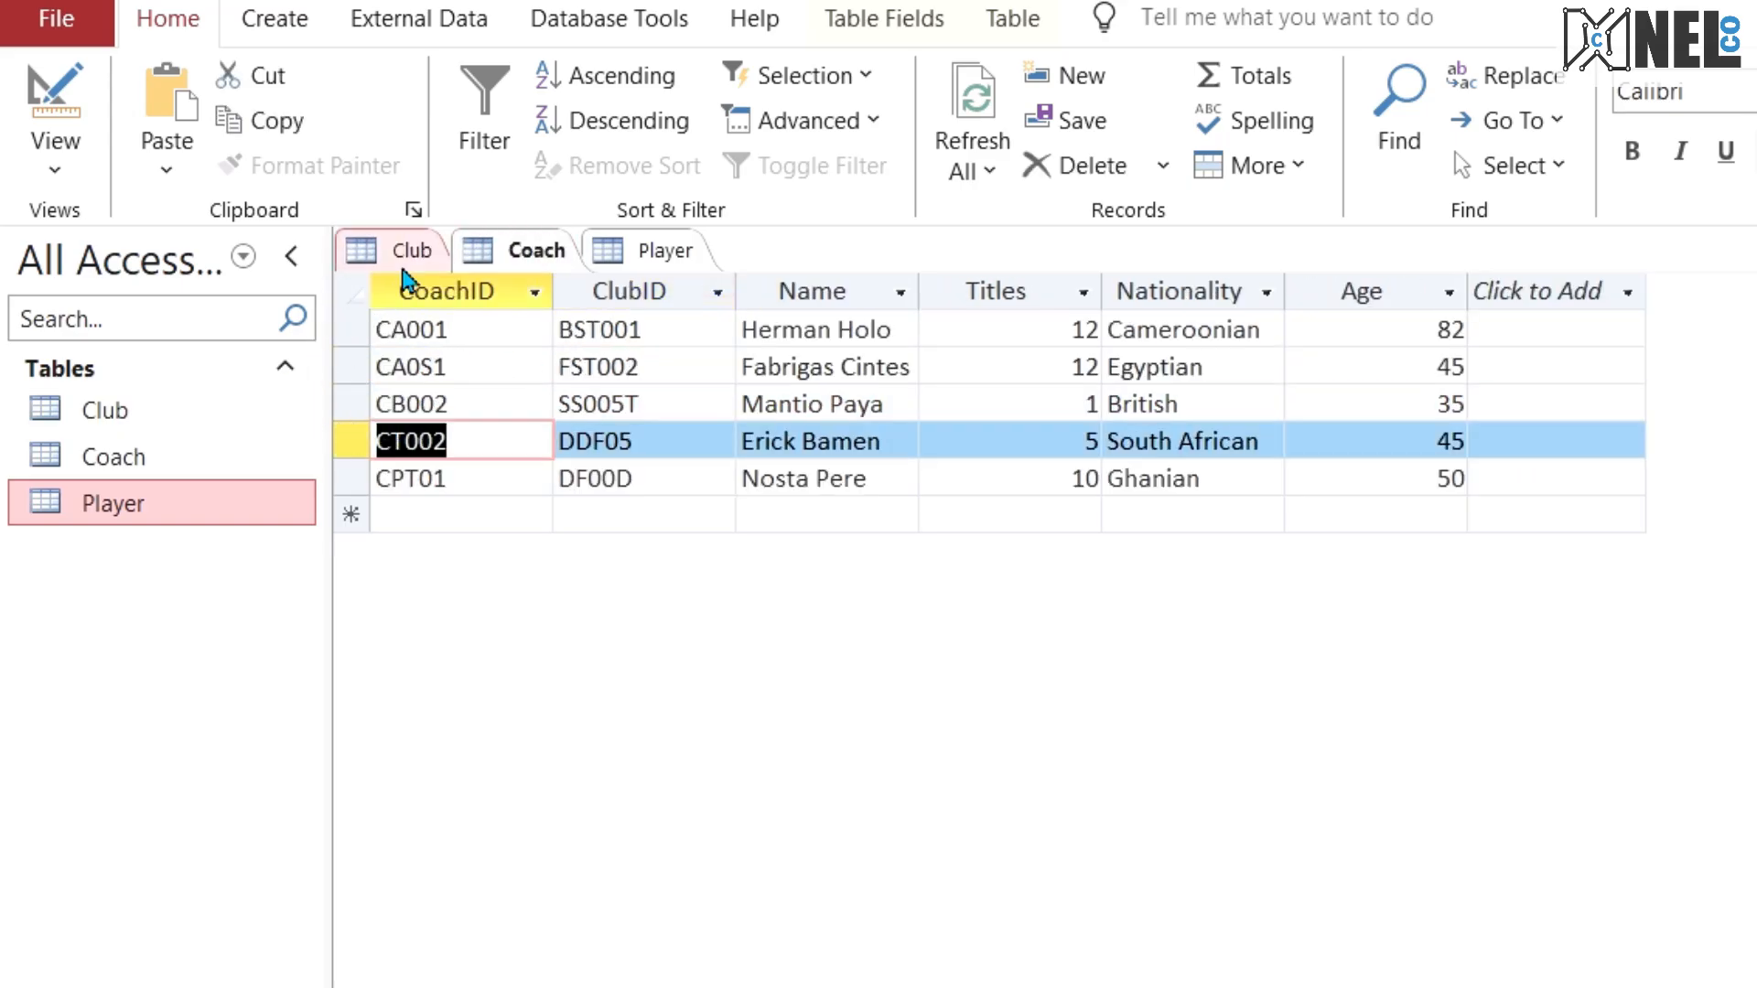
left_click(400, 247)
left_click(588, 448)
key("ctrl+v")
Step: Copy CoachID CPT01 from the fifth Coach record into the CoachID of club DF00D
left_click(509, 250)
left_click_drag(498, 482, 353, 478)
key("ctrl+c")
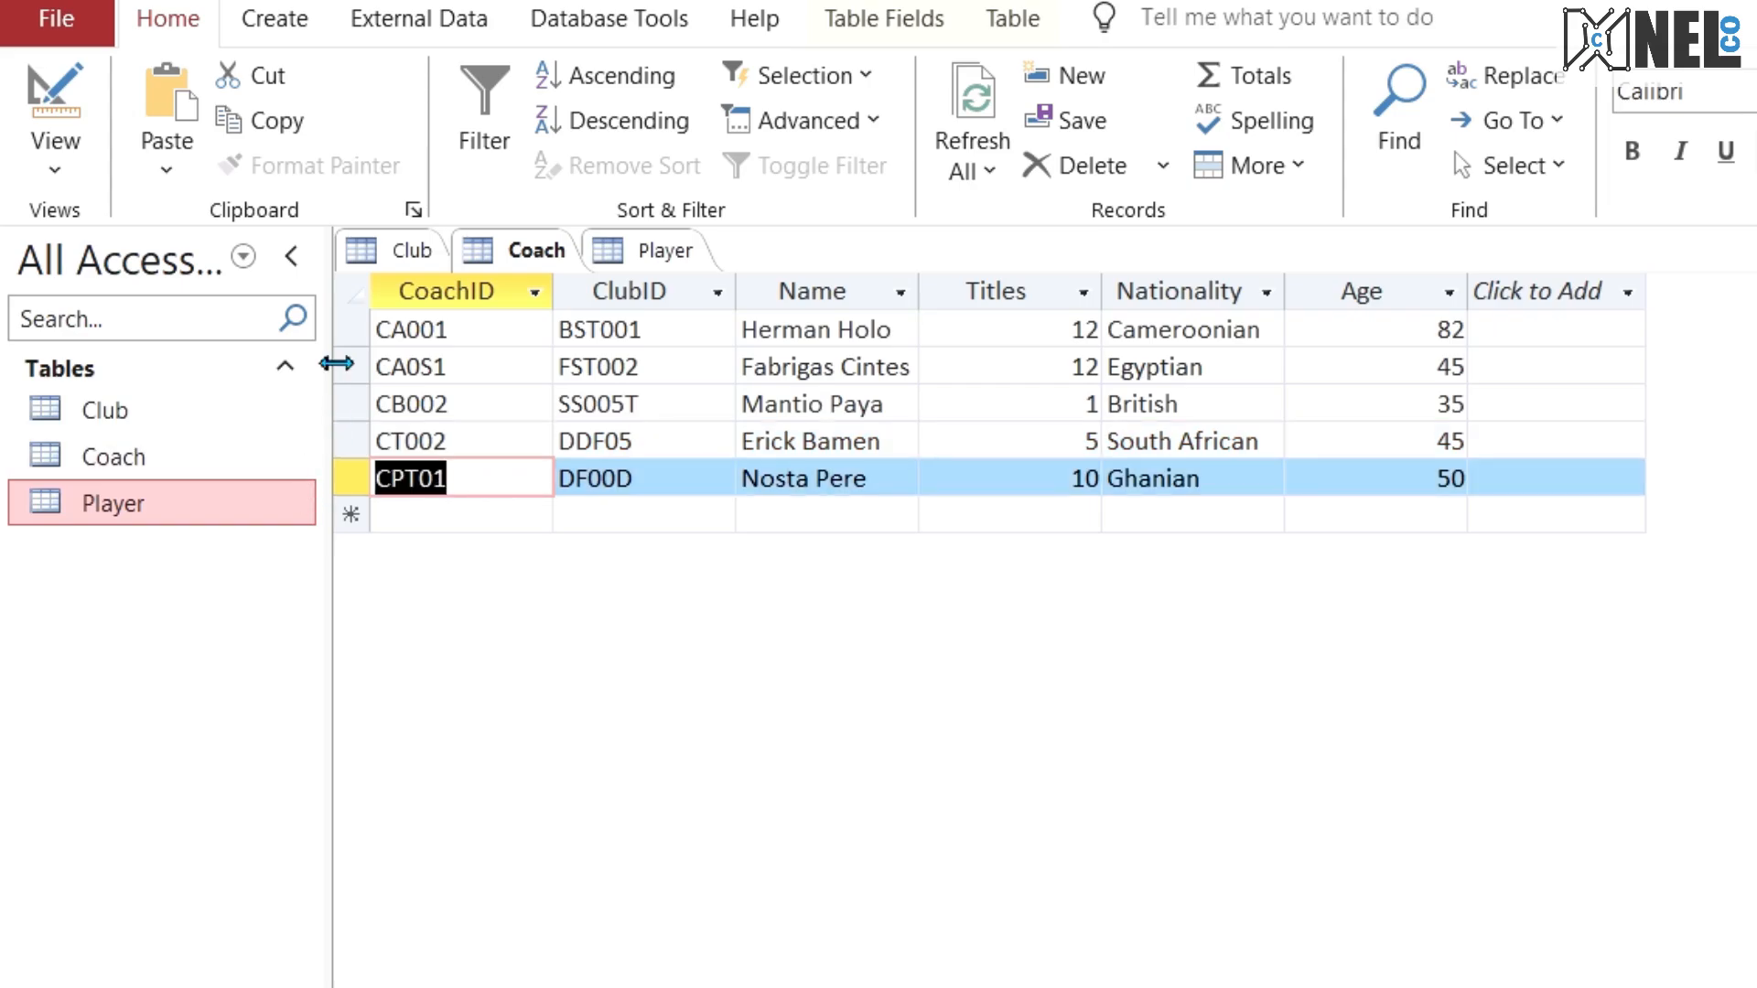
left_click(400, 248)
left_click(662, 460)
key("ctrl+v")
Step: Fill the Country field of the five Club records with Chad, China, England, Congo and France in row order
left_click(823, 337)
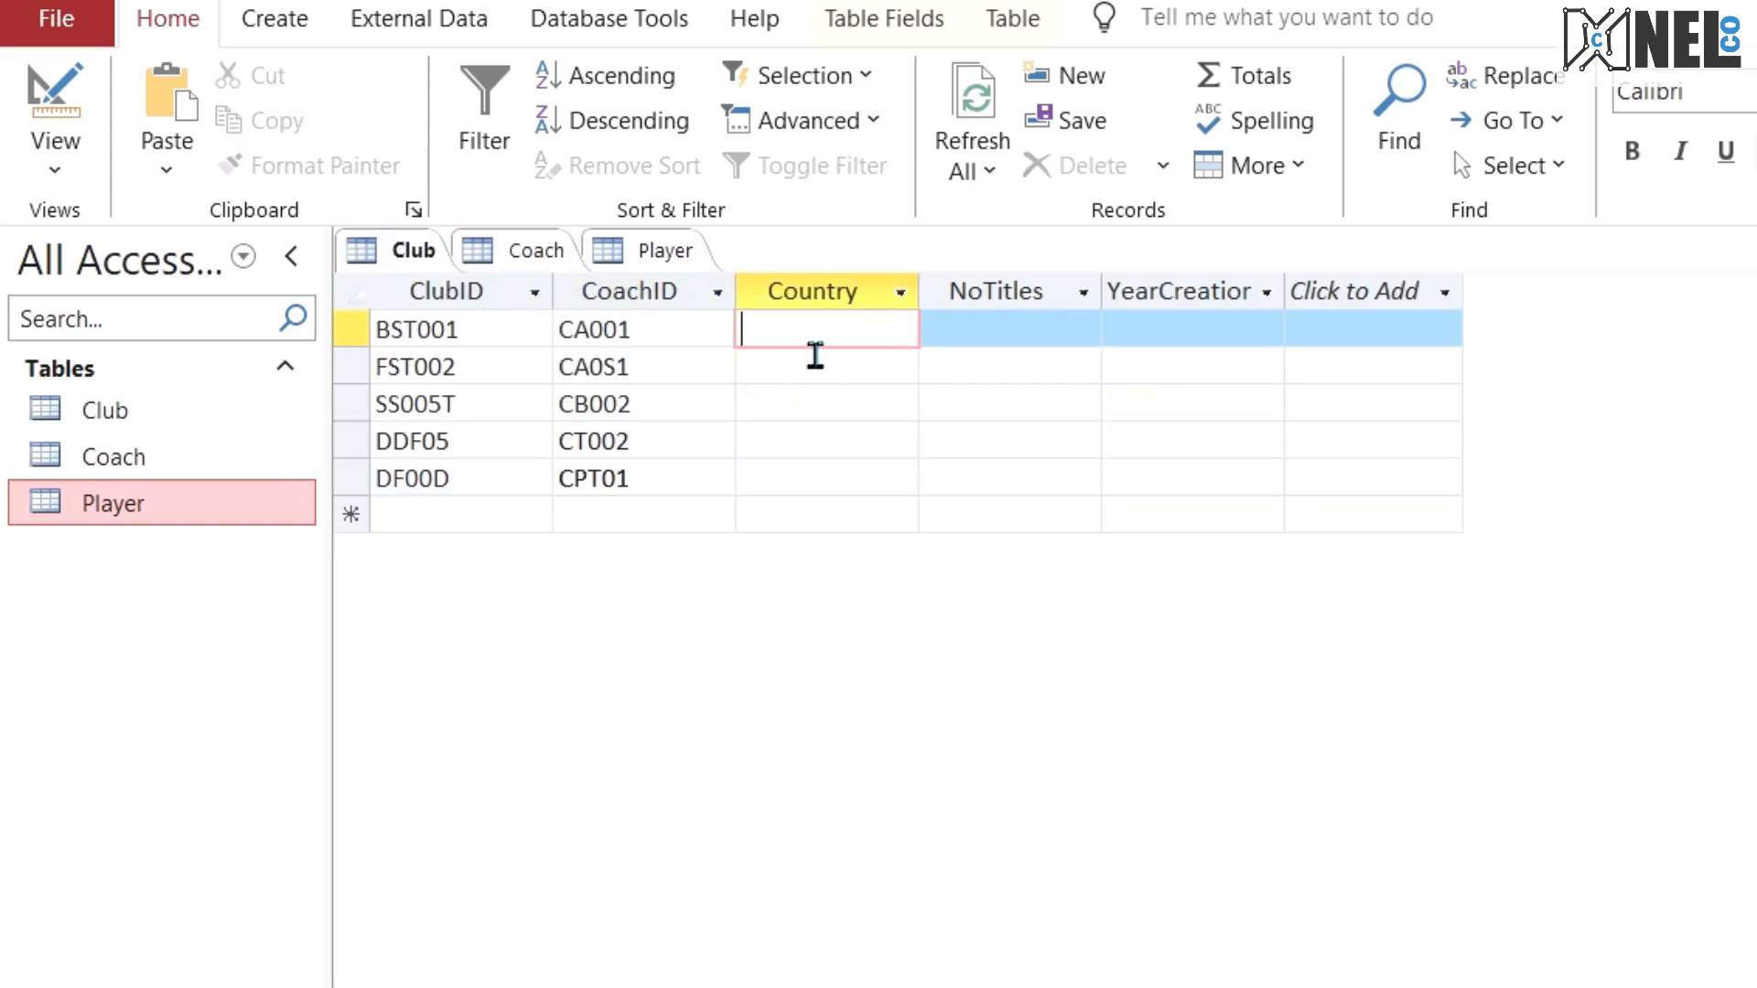
type("Chad")
left_click(815, 355)
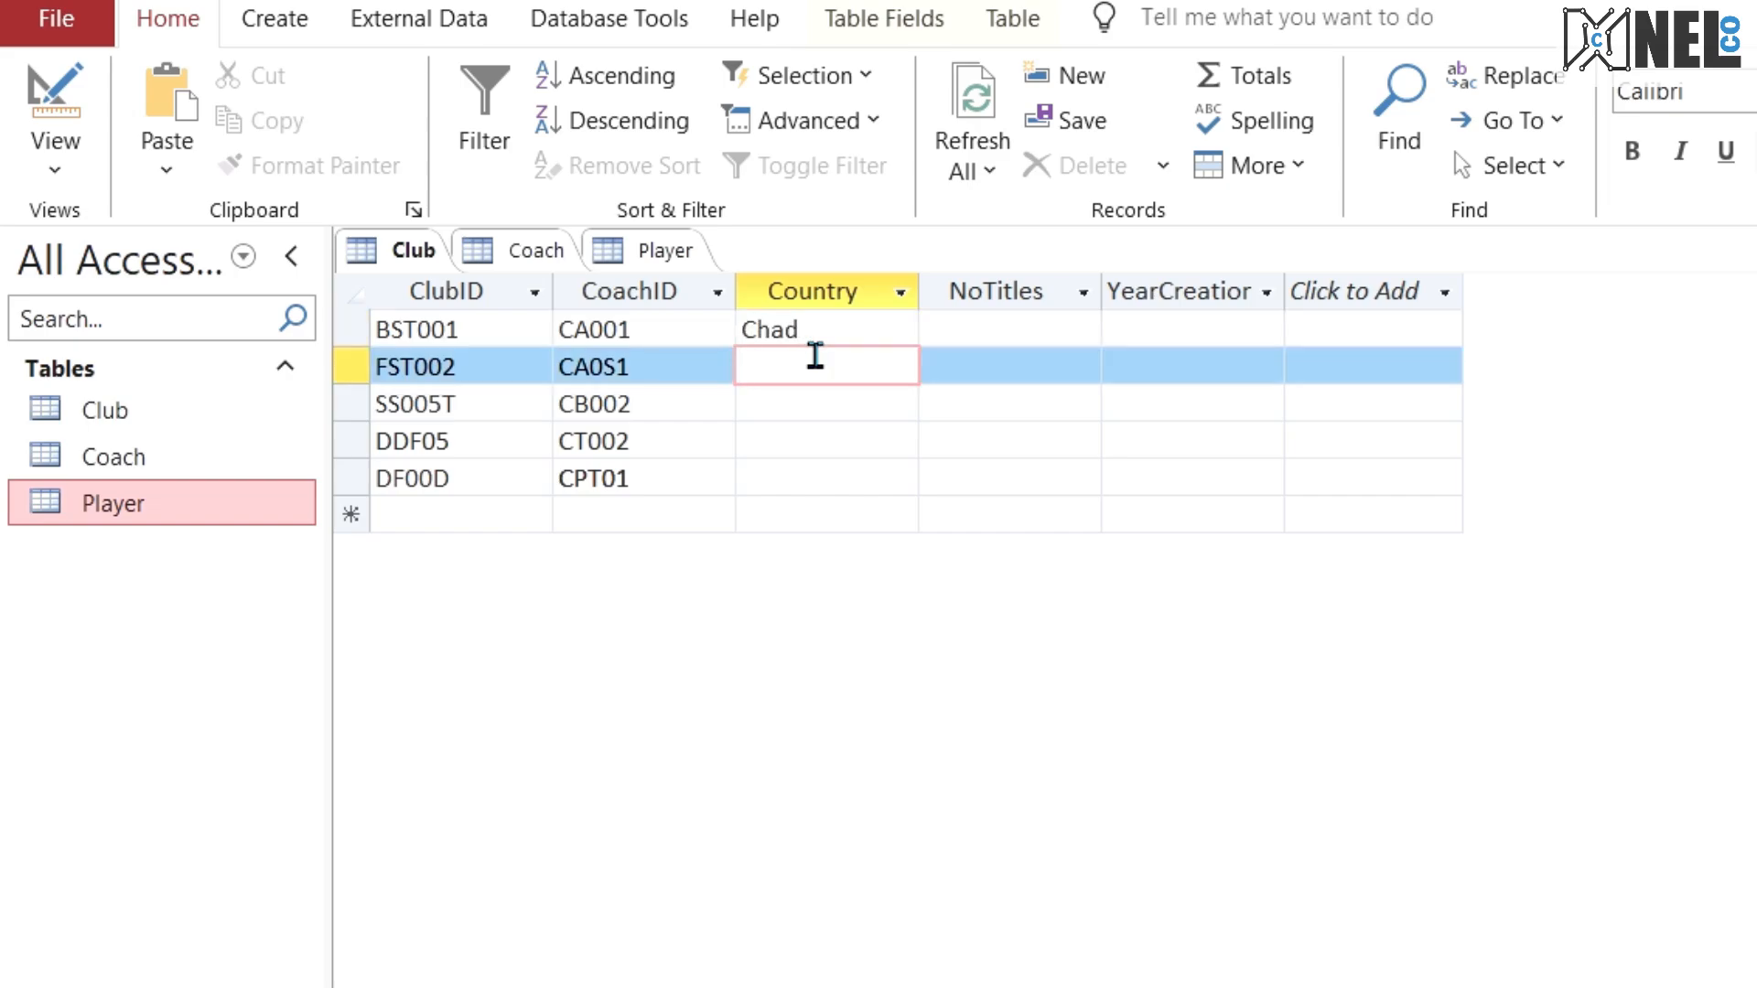
type("China")
key("Down")
type("Engaln")
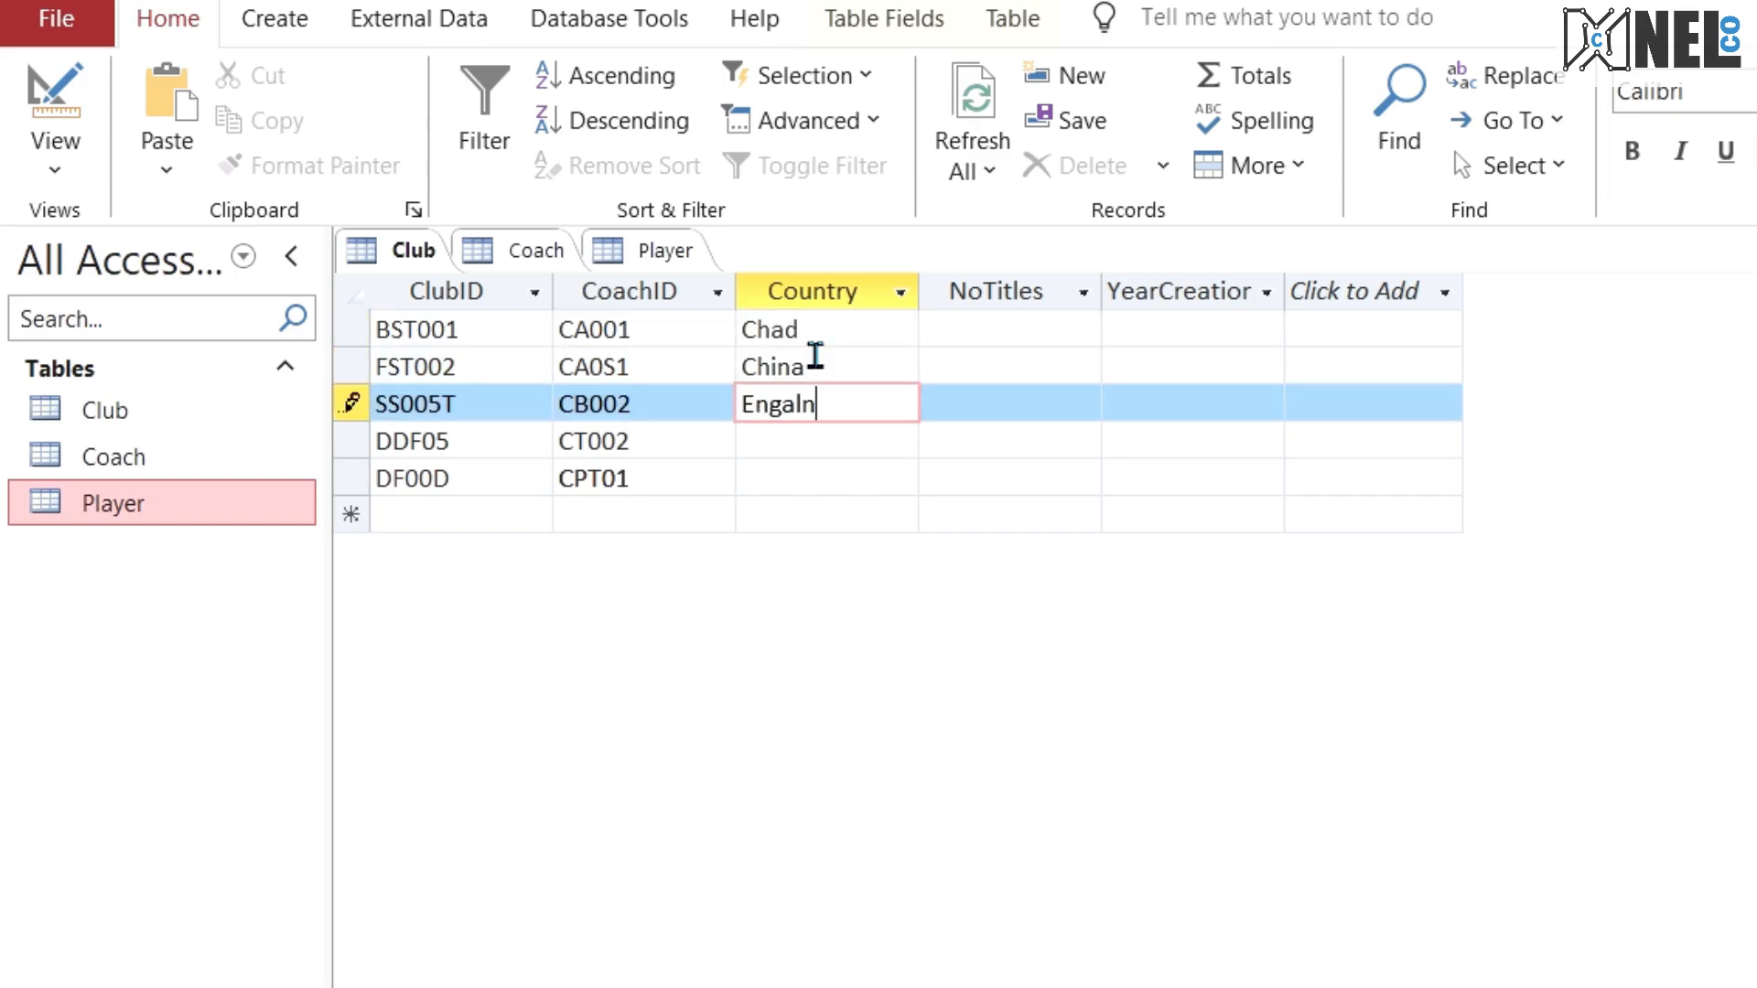
key("BackSpace")
key("BackSpace")
key("BackSpace")
type("land")
key("Down")
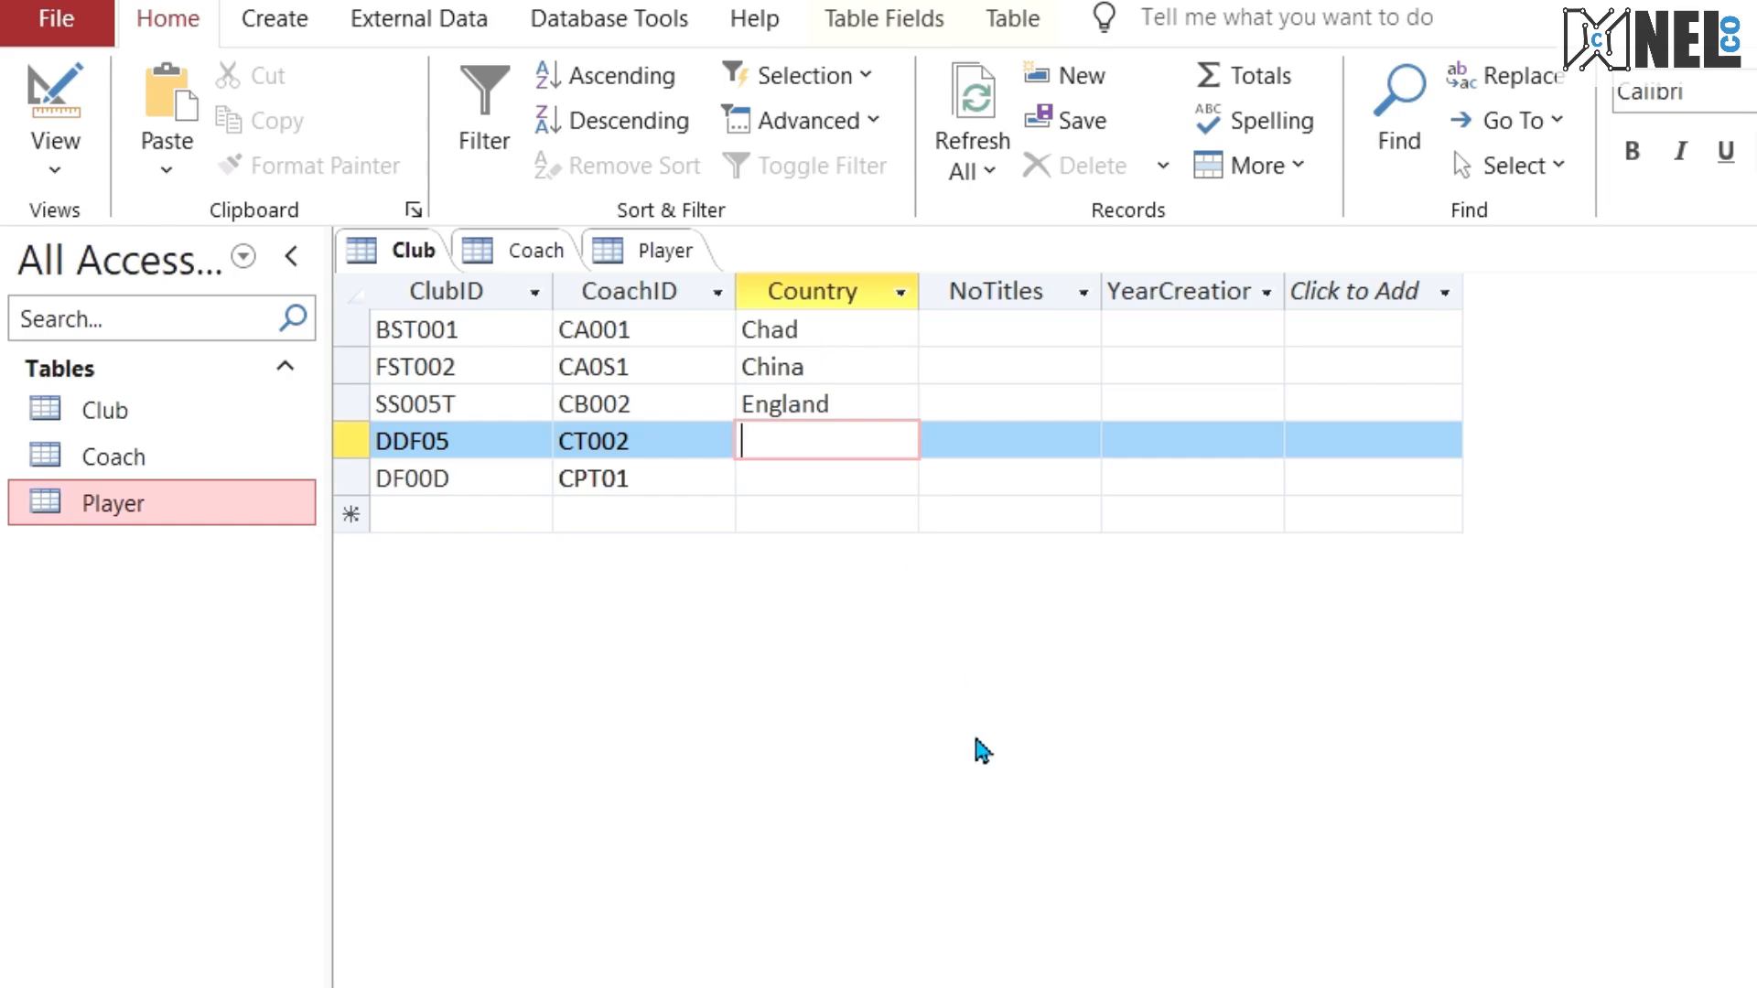
type("Congo")
key("Down")
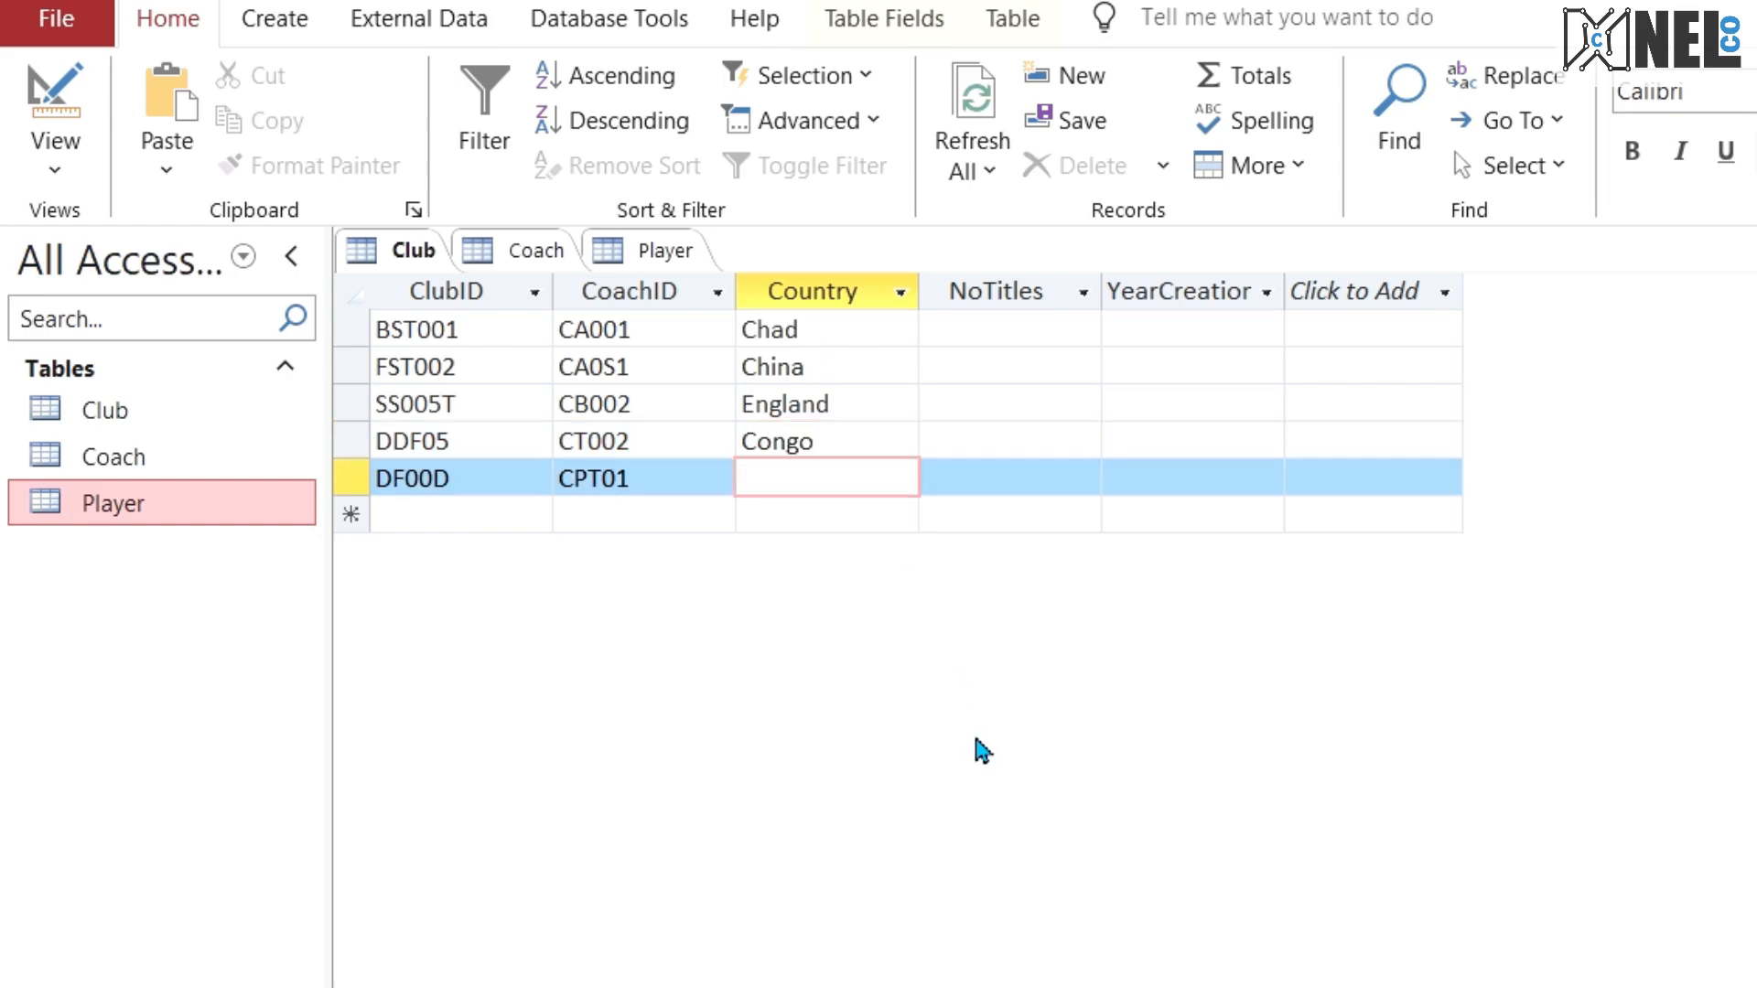
type("France")
Step: Fill the NoTitles field of the five Club records with 12, 10, 66, 23 and 12 in row order
left_click(948, 335)
type("12")
key("Down")
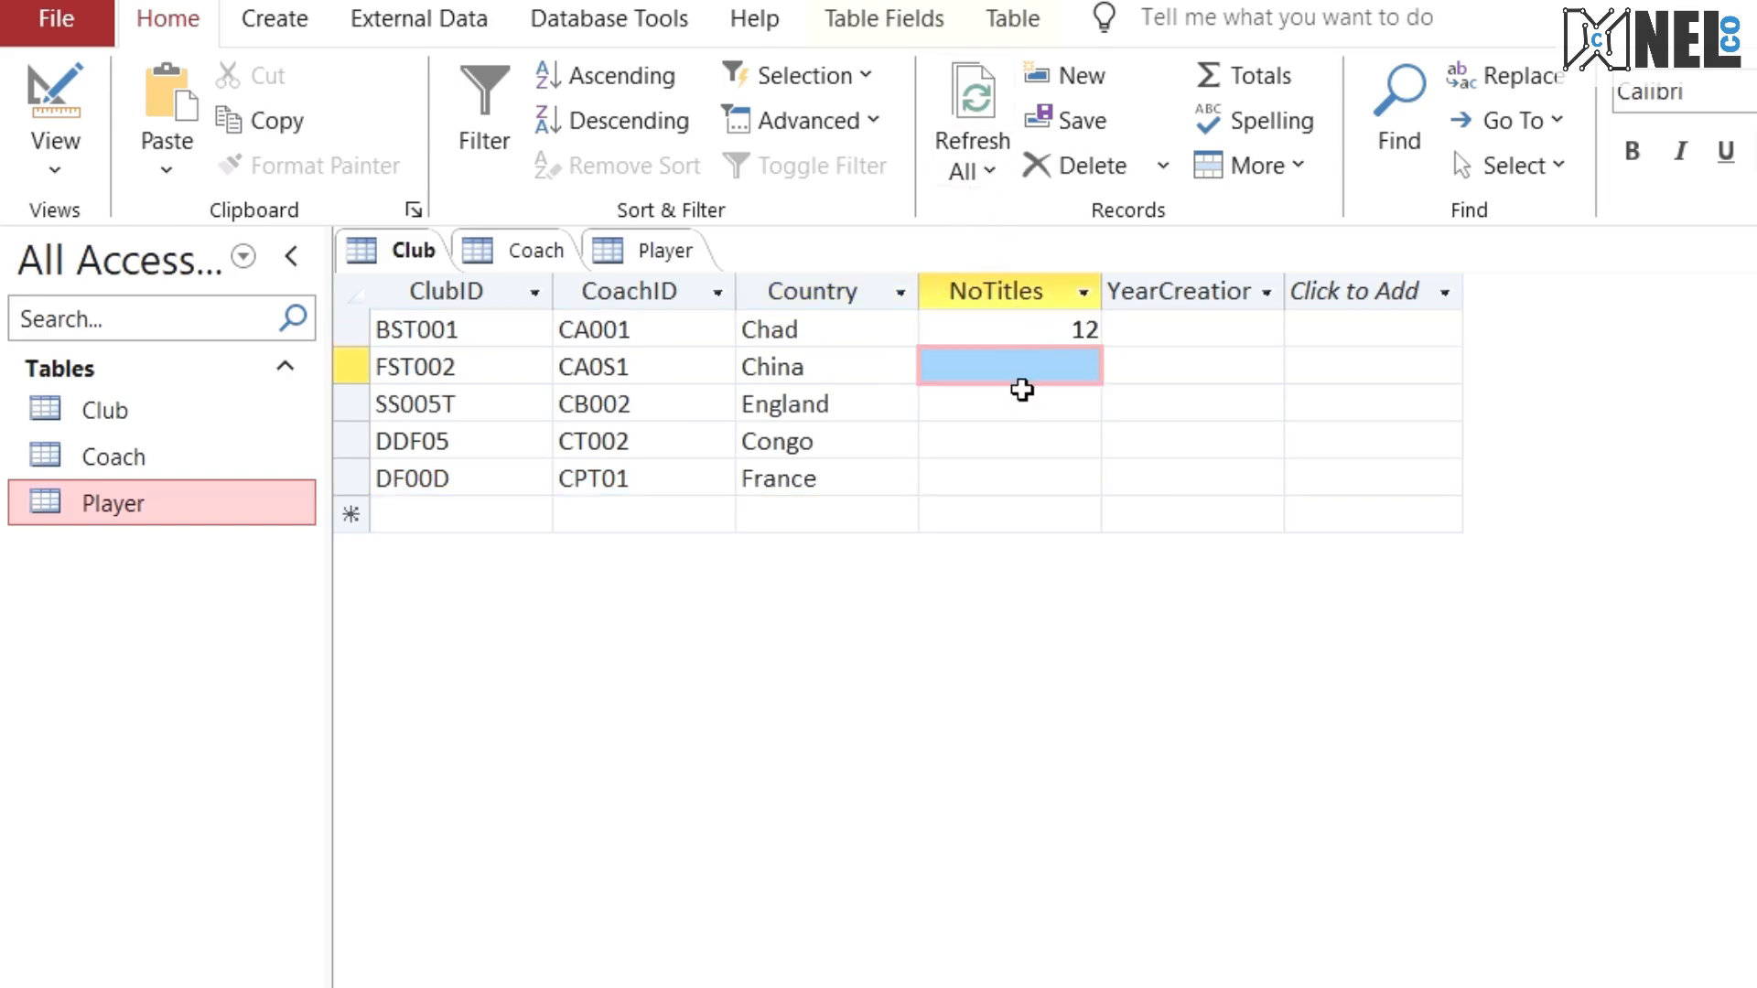
type("10")
key("Down")
type("66")
key("Down")
type("23")
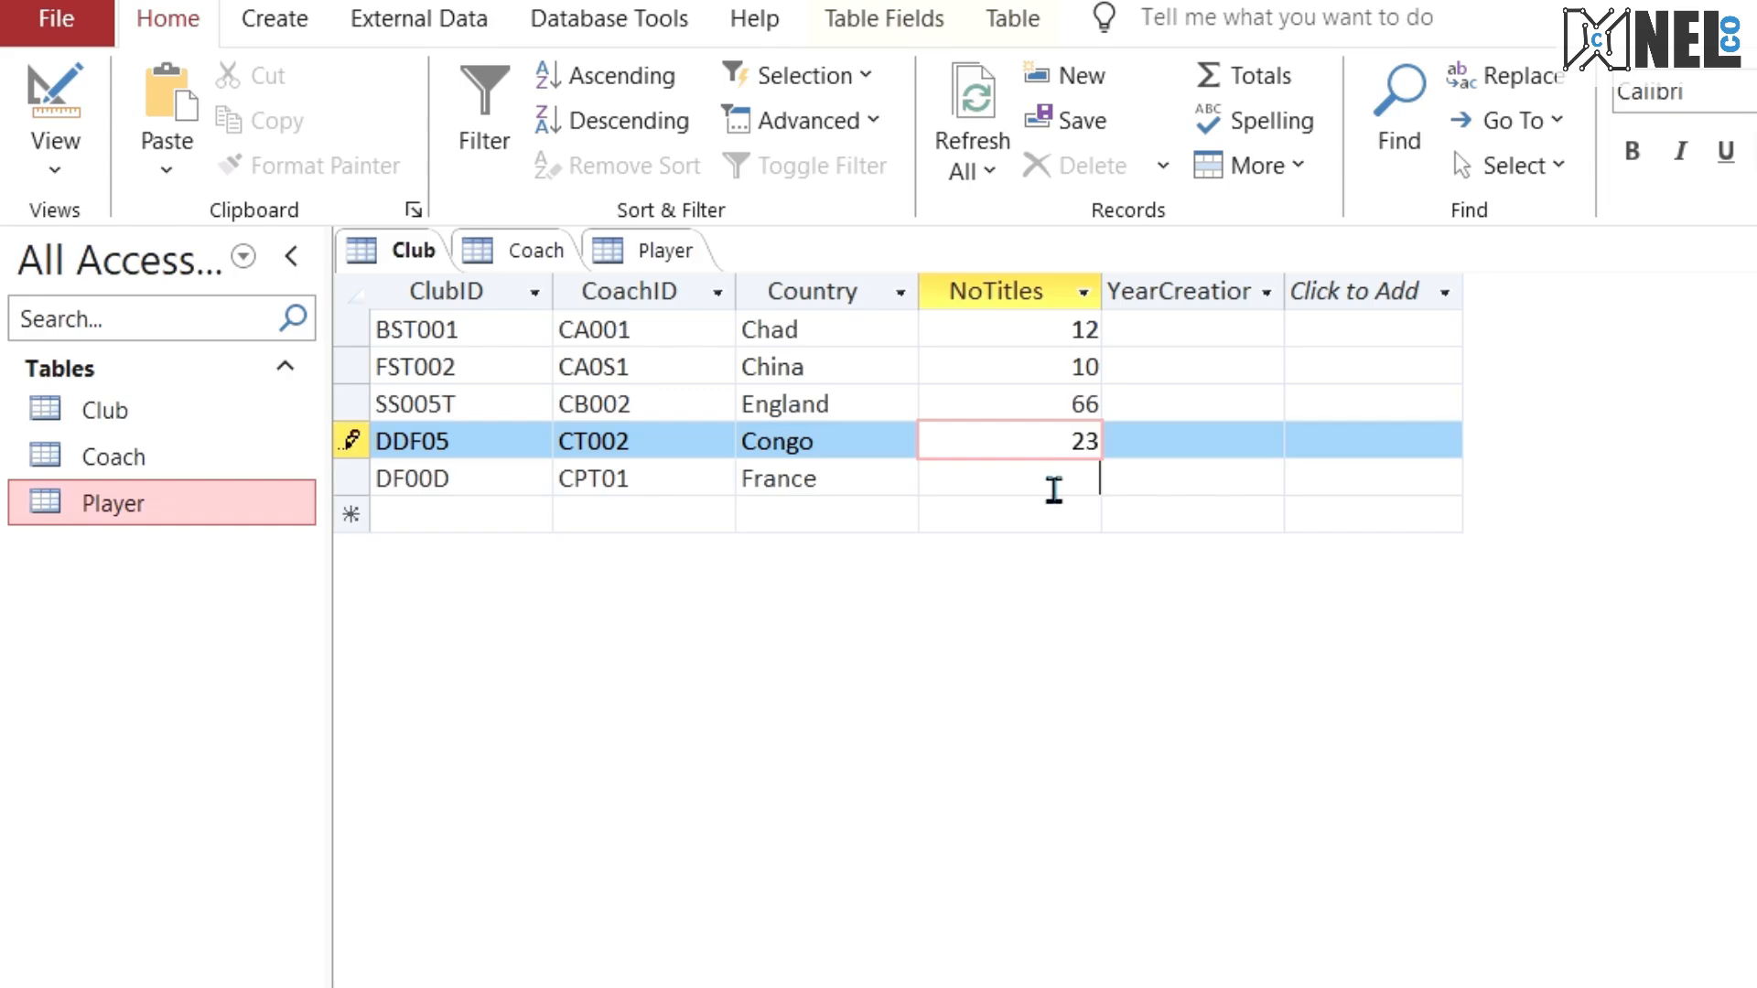
key("Down")
type("12")
Step: Set the YearCreation of club BST001 to 09/10/1995
left_click(1267, 329)
left_click(1302, 328)
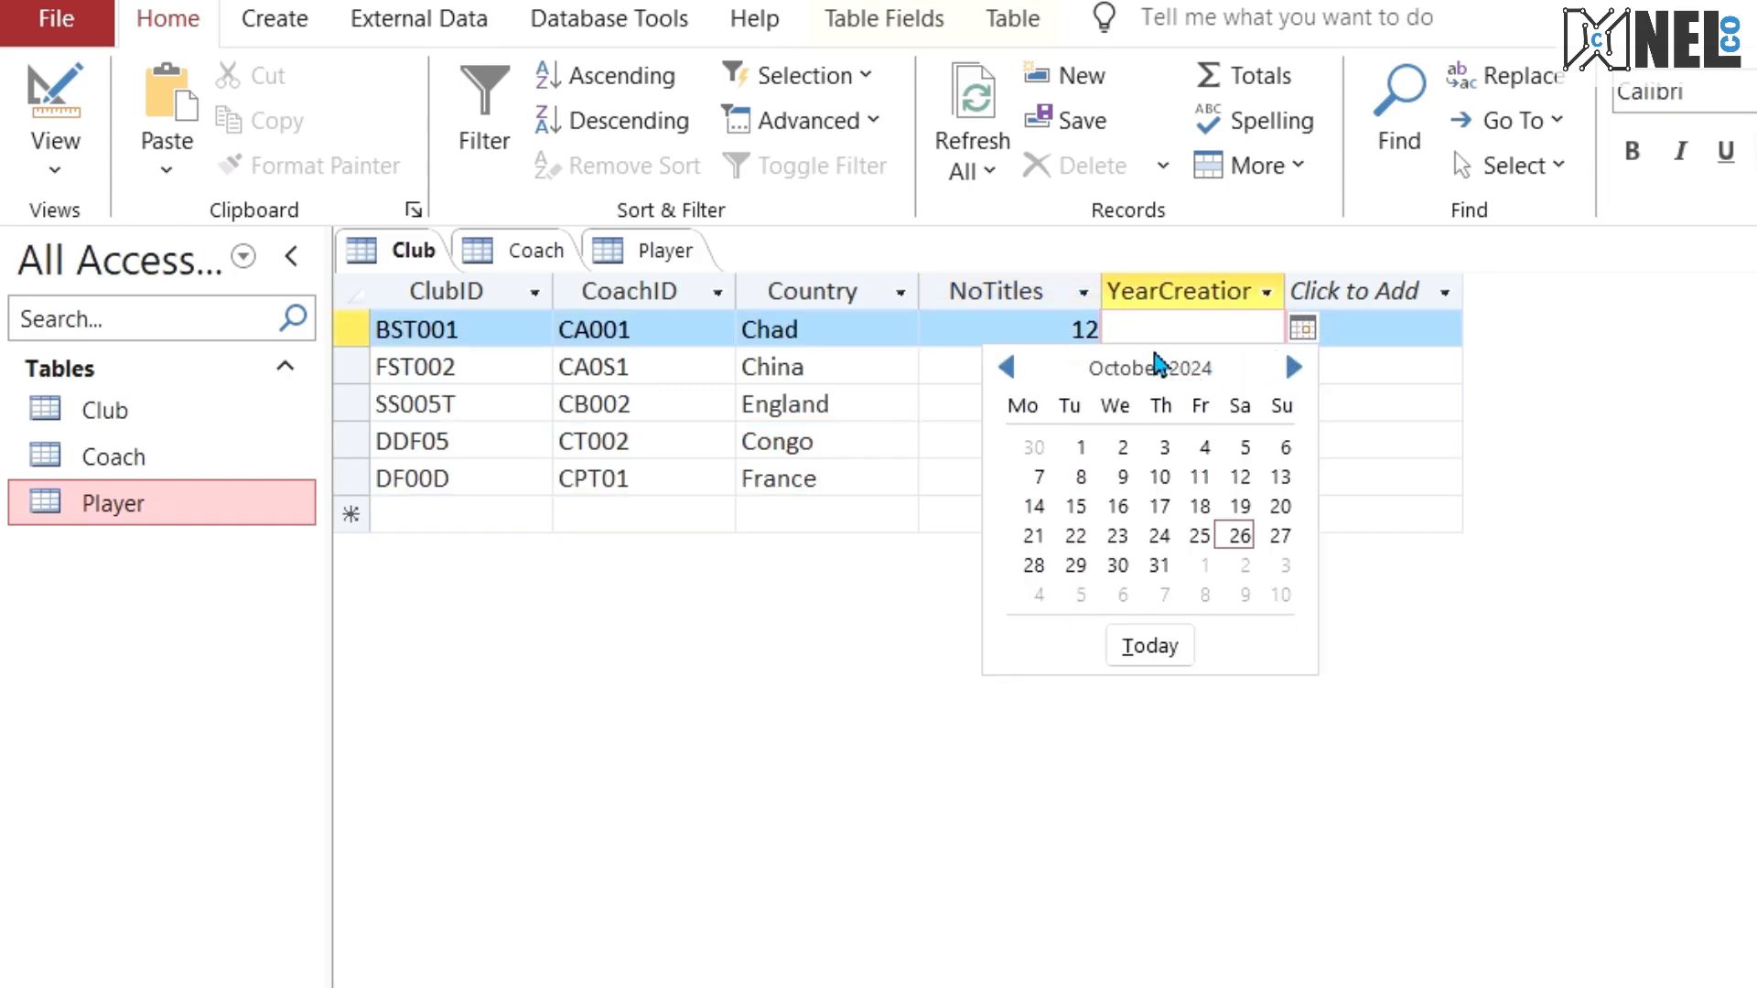
left_click(1122, 477)
left_click(1224, 329)
key("Right")
key("BackSpace")
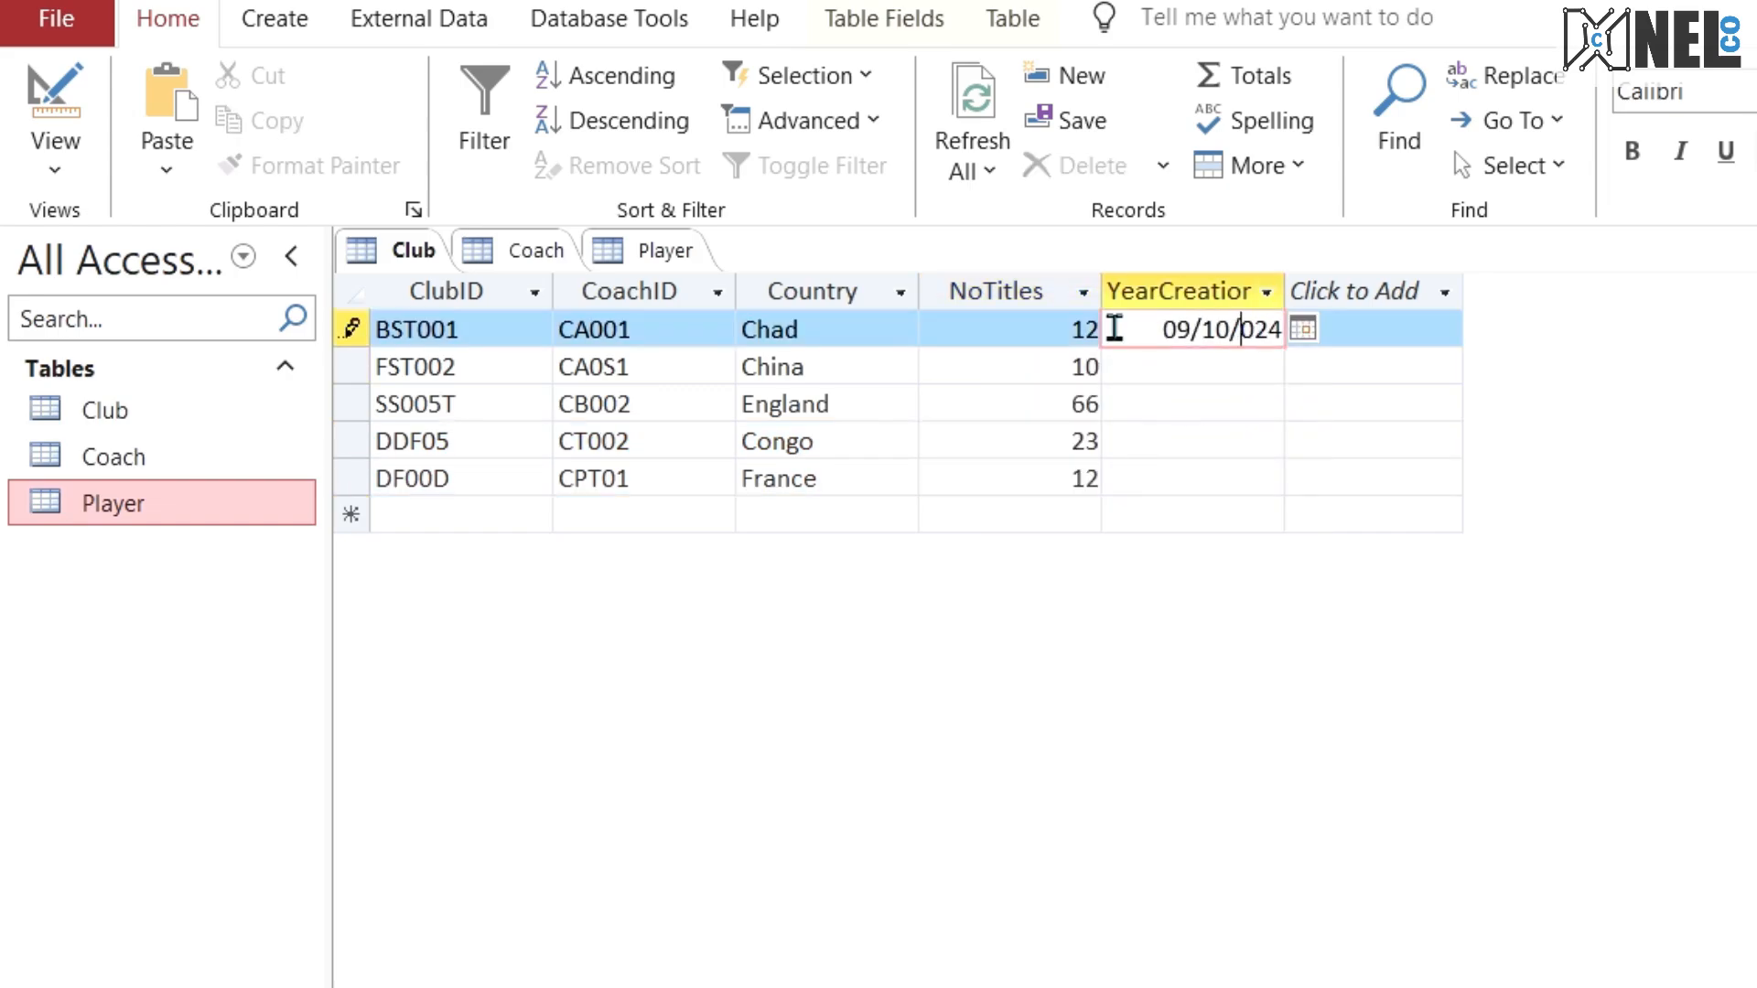
type("1")
key("Right")
key("Delete")
key("Delete")
key("BackSpace")
type("995")
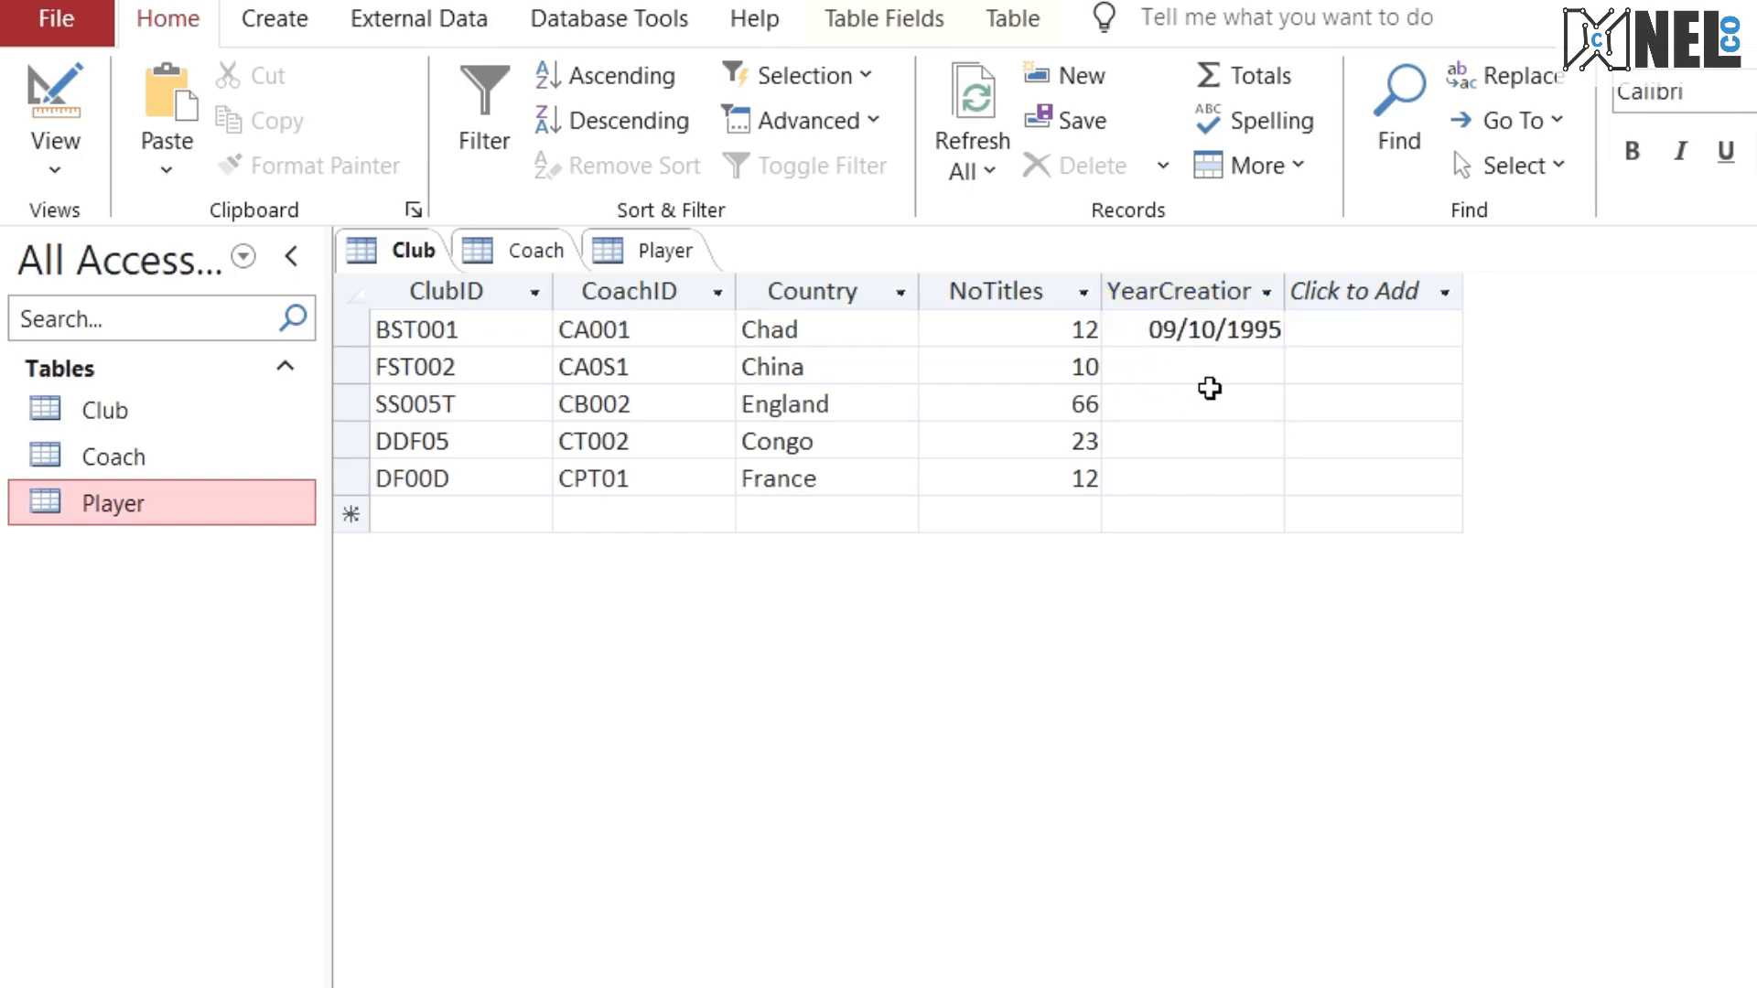
Step: Pick YearCreation dates 08/10/2024, 06/10/2024, 31/10/2024 and 06/10/2024 for clubs FST002, SS005T, DDF05 and DF00D
left_click(1211, 371)
left_click(1302, 365)
left_click(1082, 514)
left_click(1204, 409)
left_click(1302, 403)
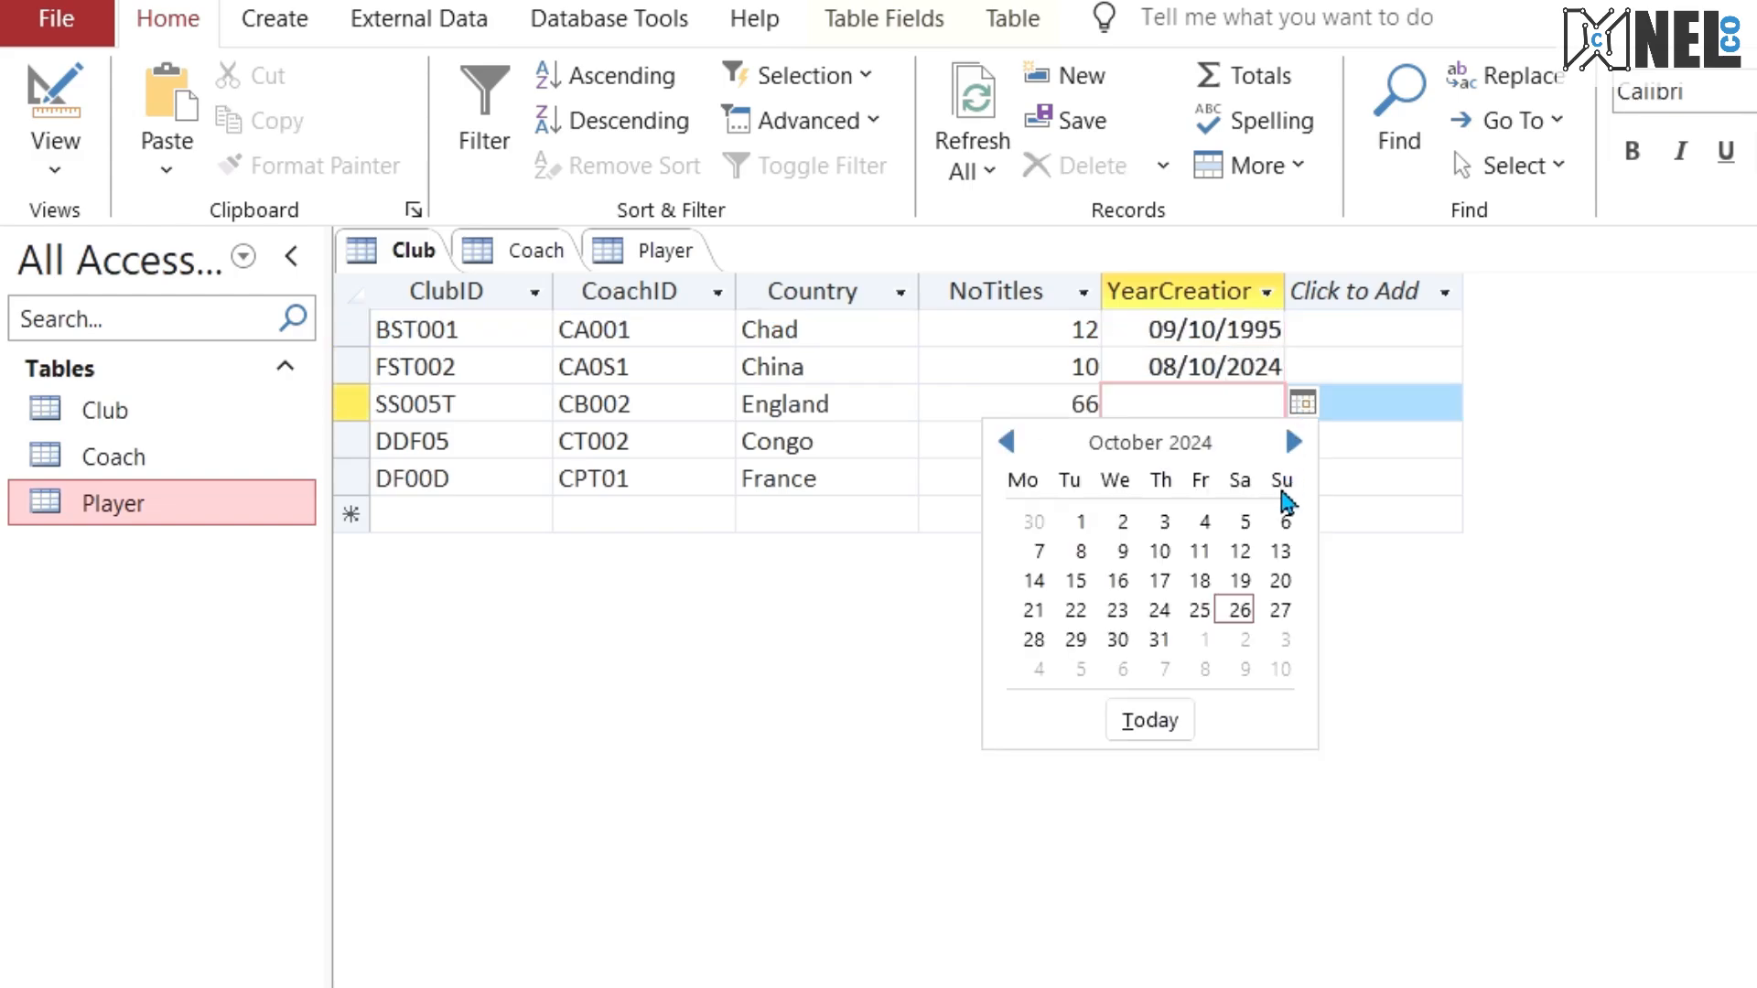
left_click(1282, 514)
left_click(1274, 443)
left_click(1302, 441)
left_click(1161, 673)
left_click(1279, 478)
left_click(1302, 476)
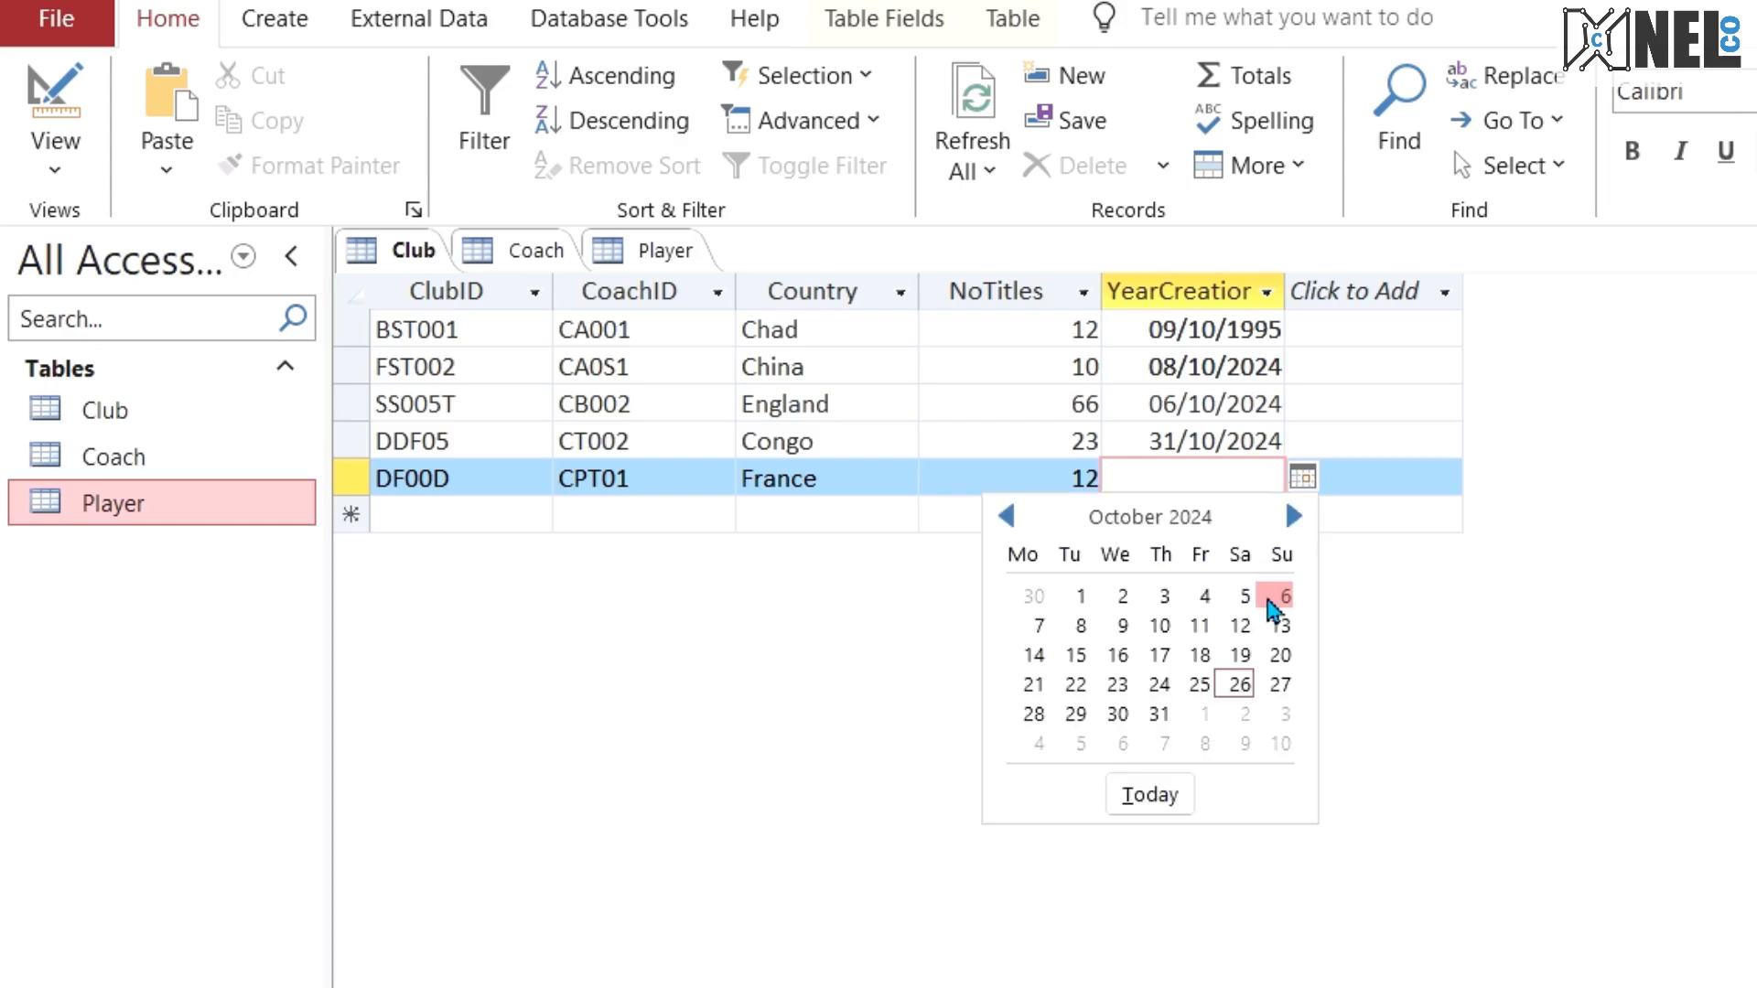
left_click(1274, 593)
Step: Change the YearCreation years of clubs FST002, SS005T, DDF05 and DF00D to 2004, 2004, 2014 and 2005
left_click(1264, 369)
key("BackSpace")
type("0")
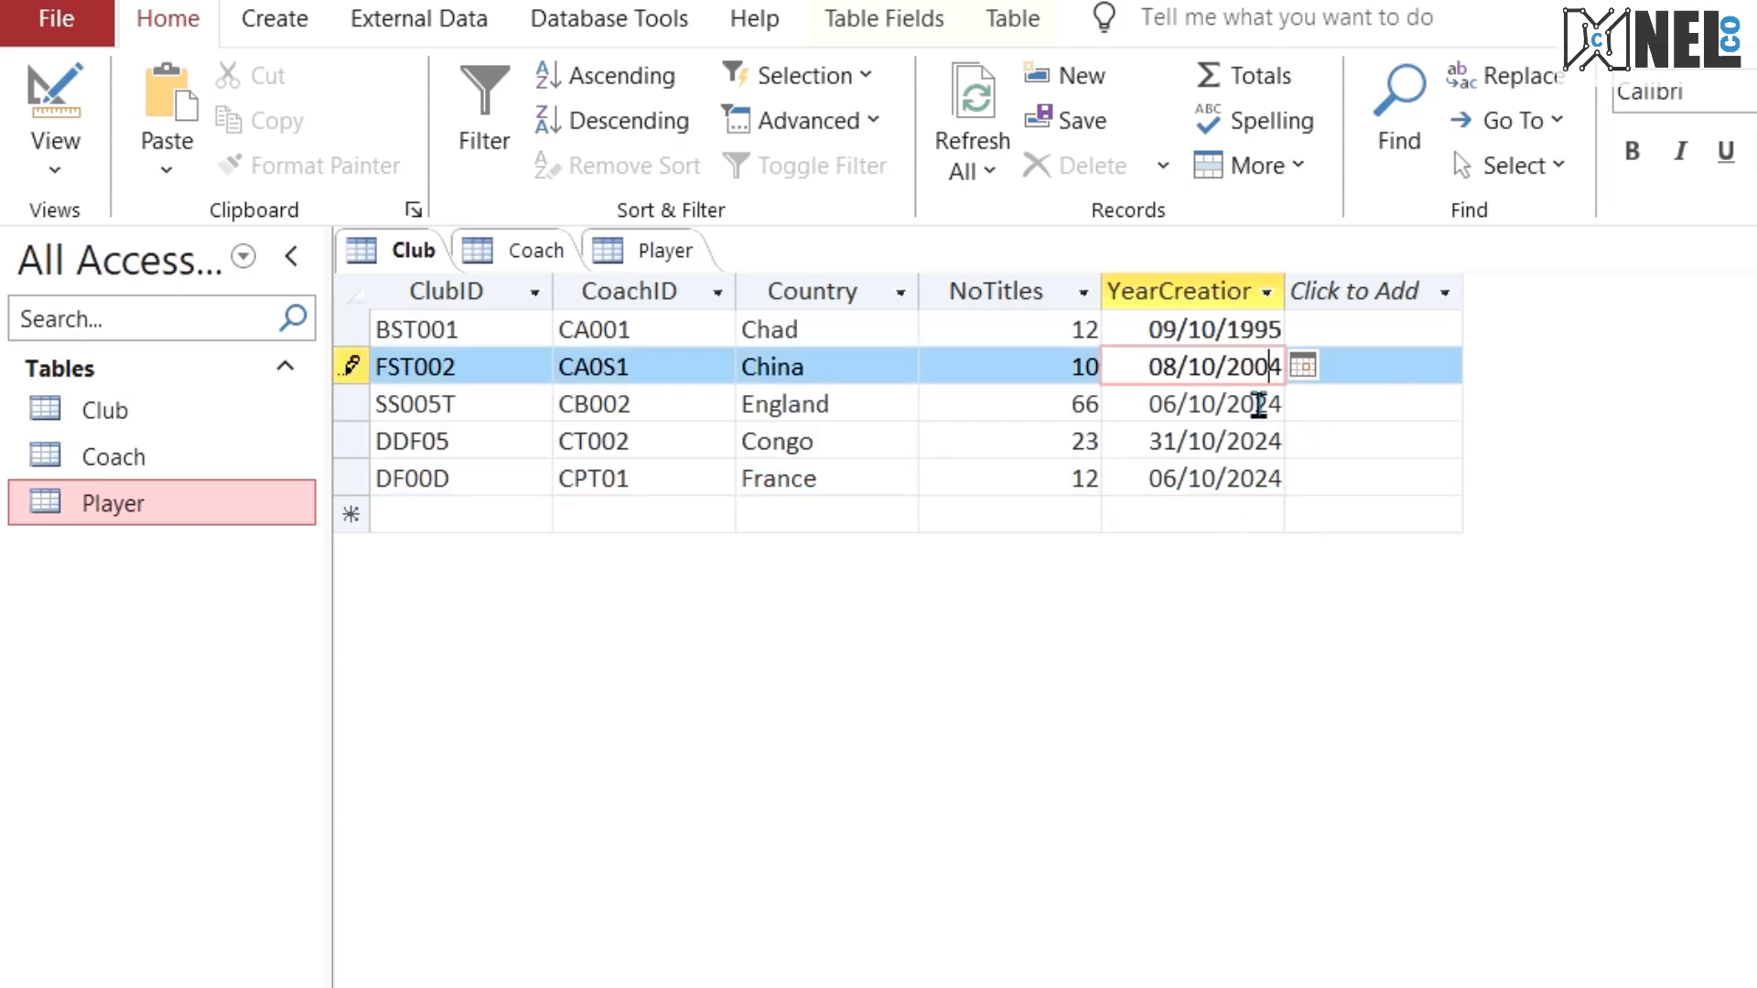
left_click(1268, 403)
key("BackSpace")
type("0")
left_click(1268, 442)
key("BackSpace")
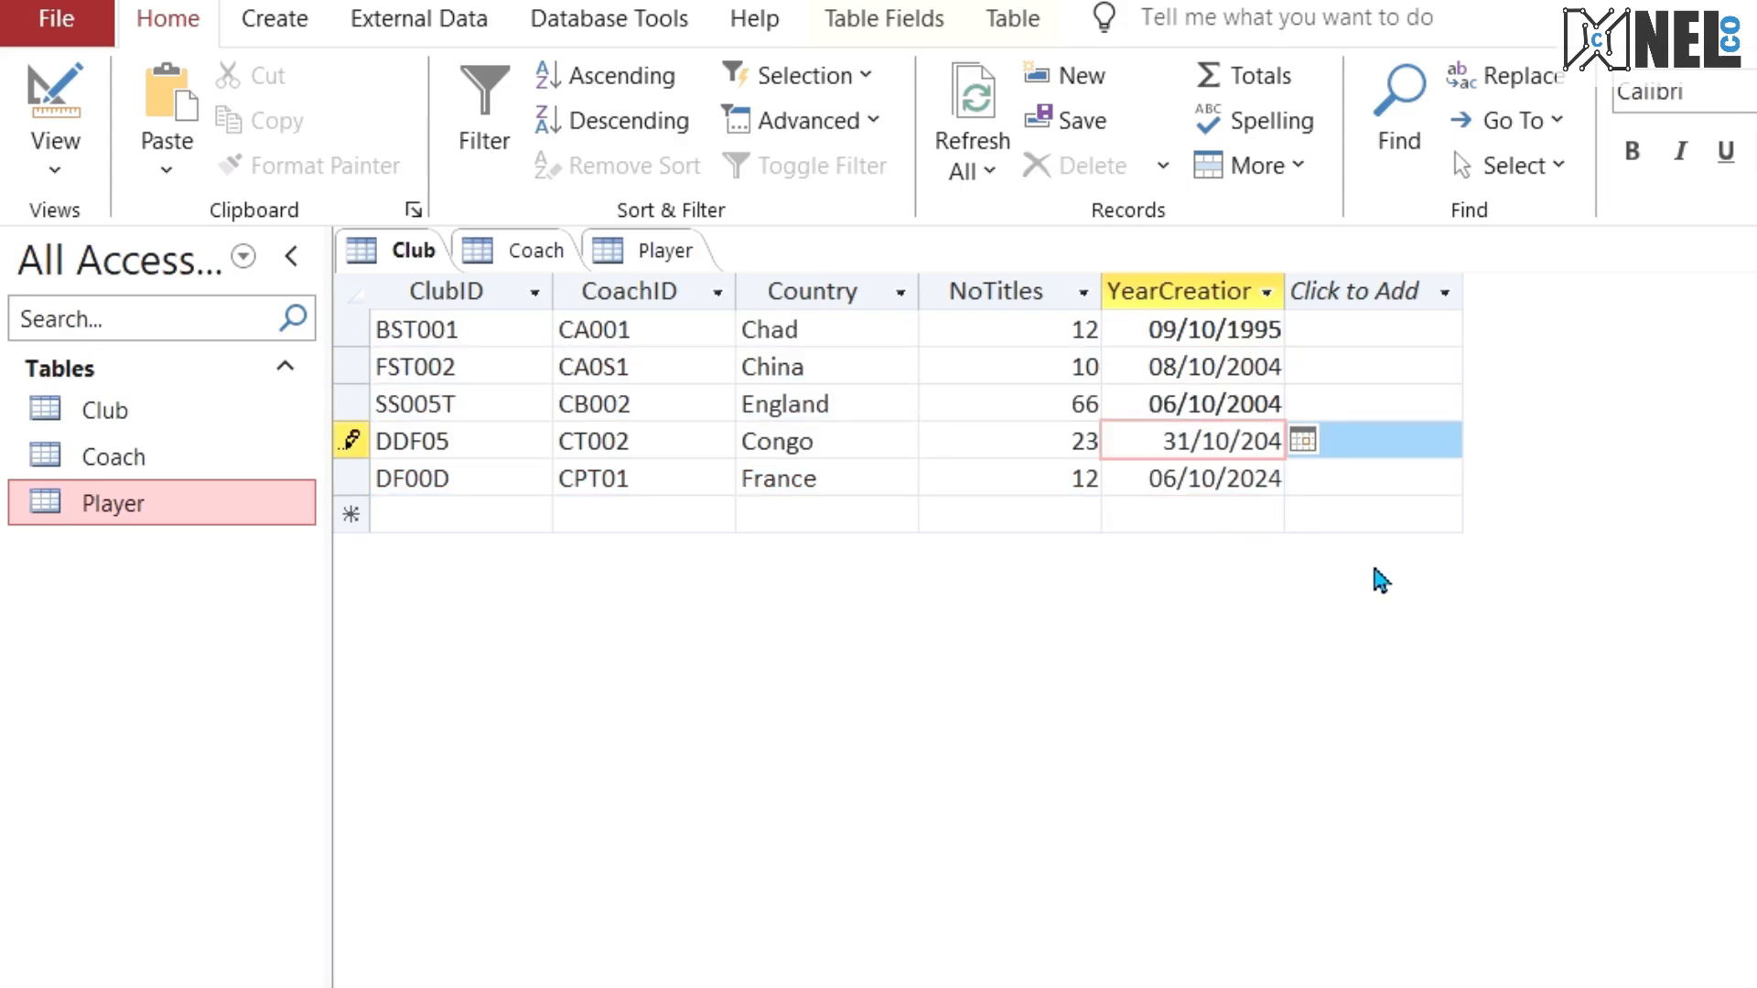
type("1")
left_click(1270, 479)
type("05")
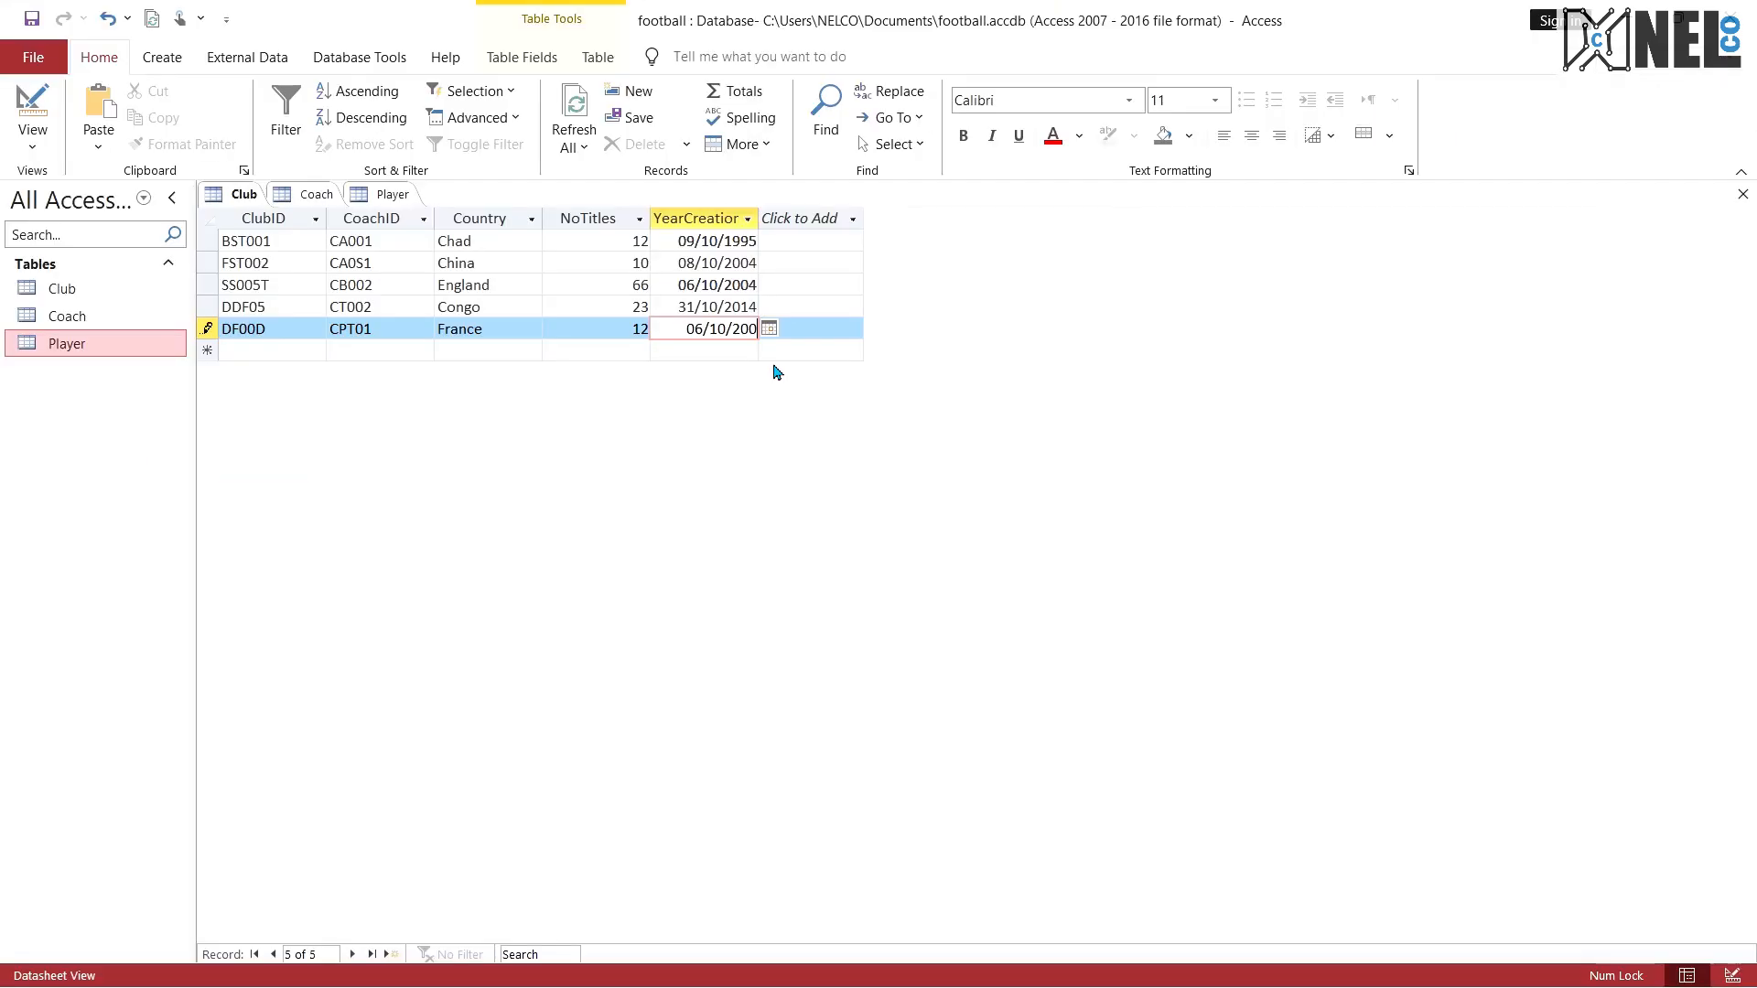
left_click(571, 285)
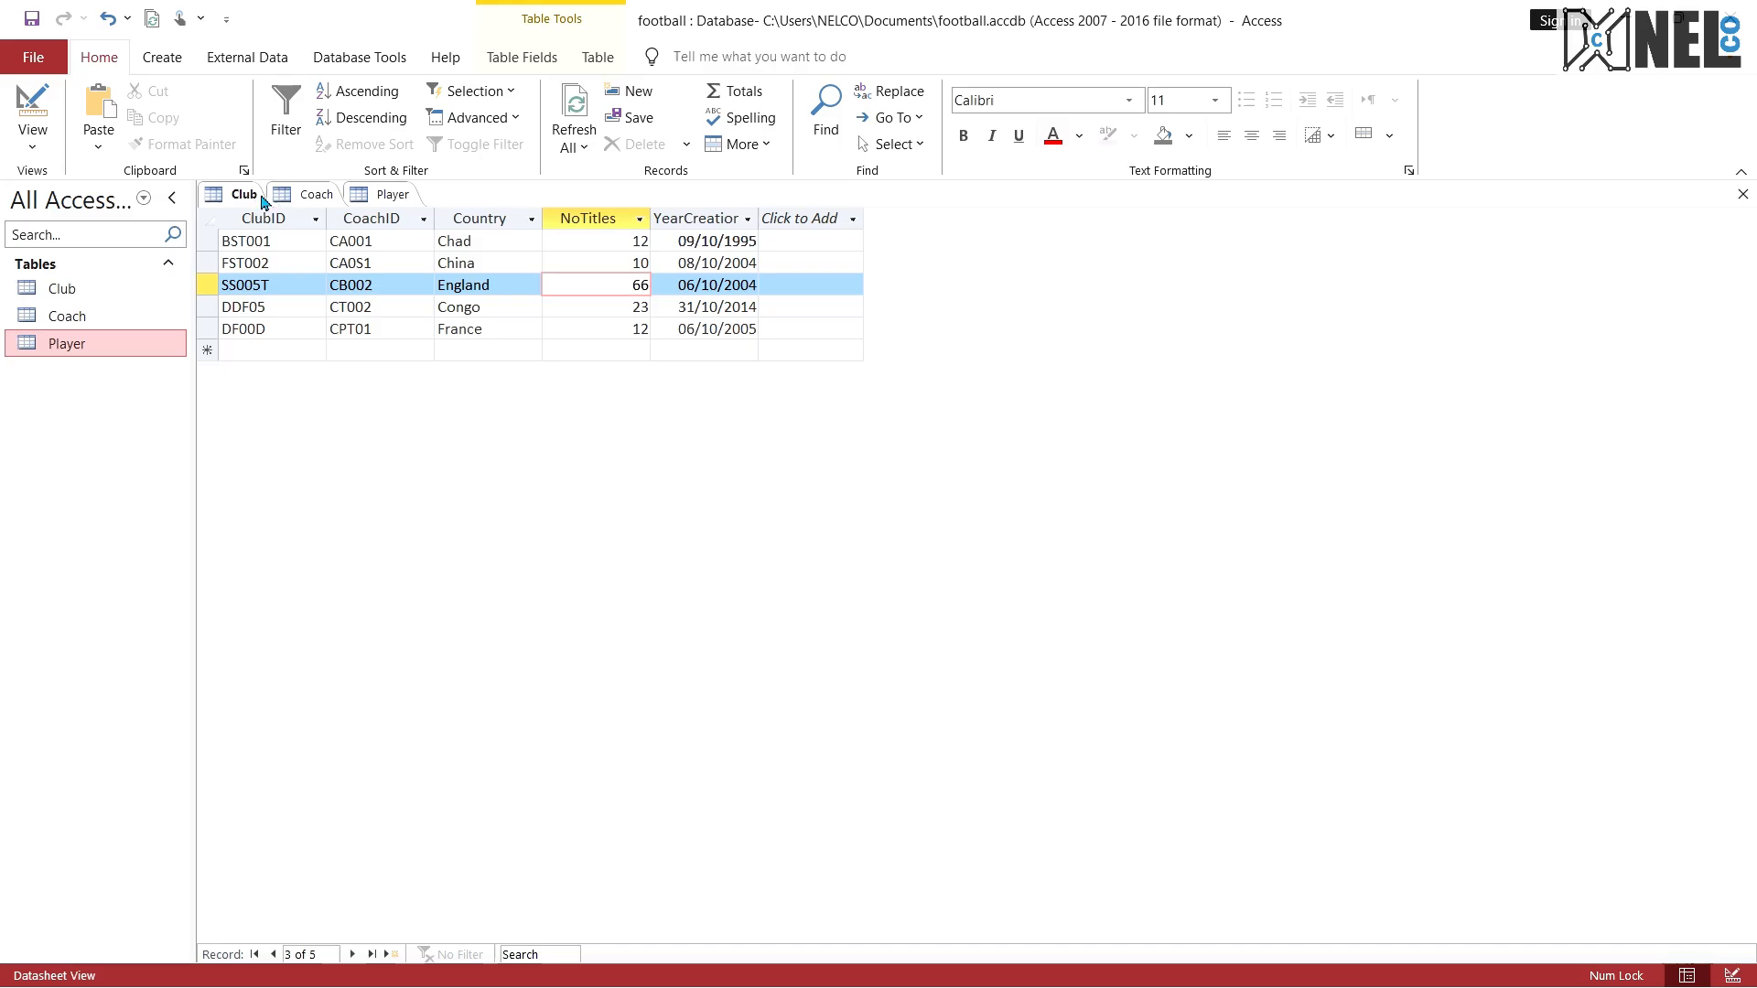
Step: Review the Coach and Player records and read questions 3 to 5 on page 4 of the exam PDF
left_click(314, 194)
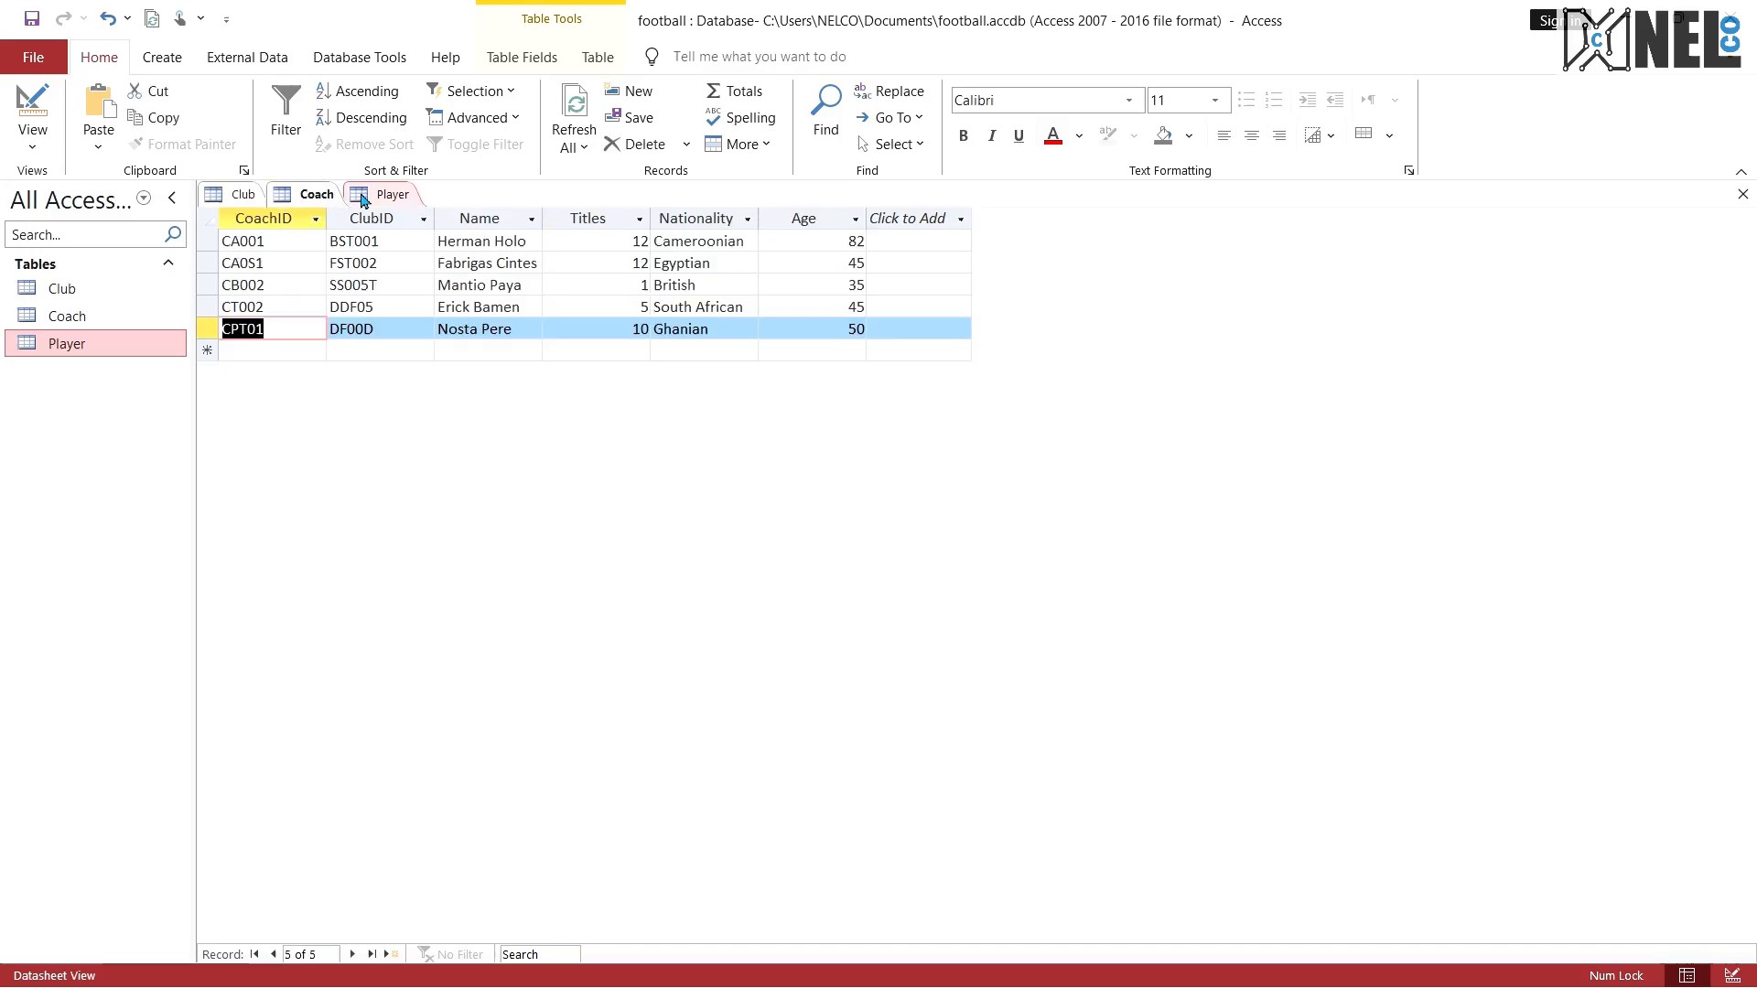
left_click(363, 196)
left_click(306, 192)
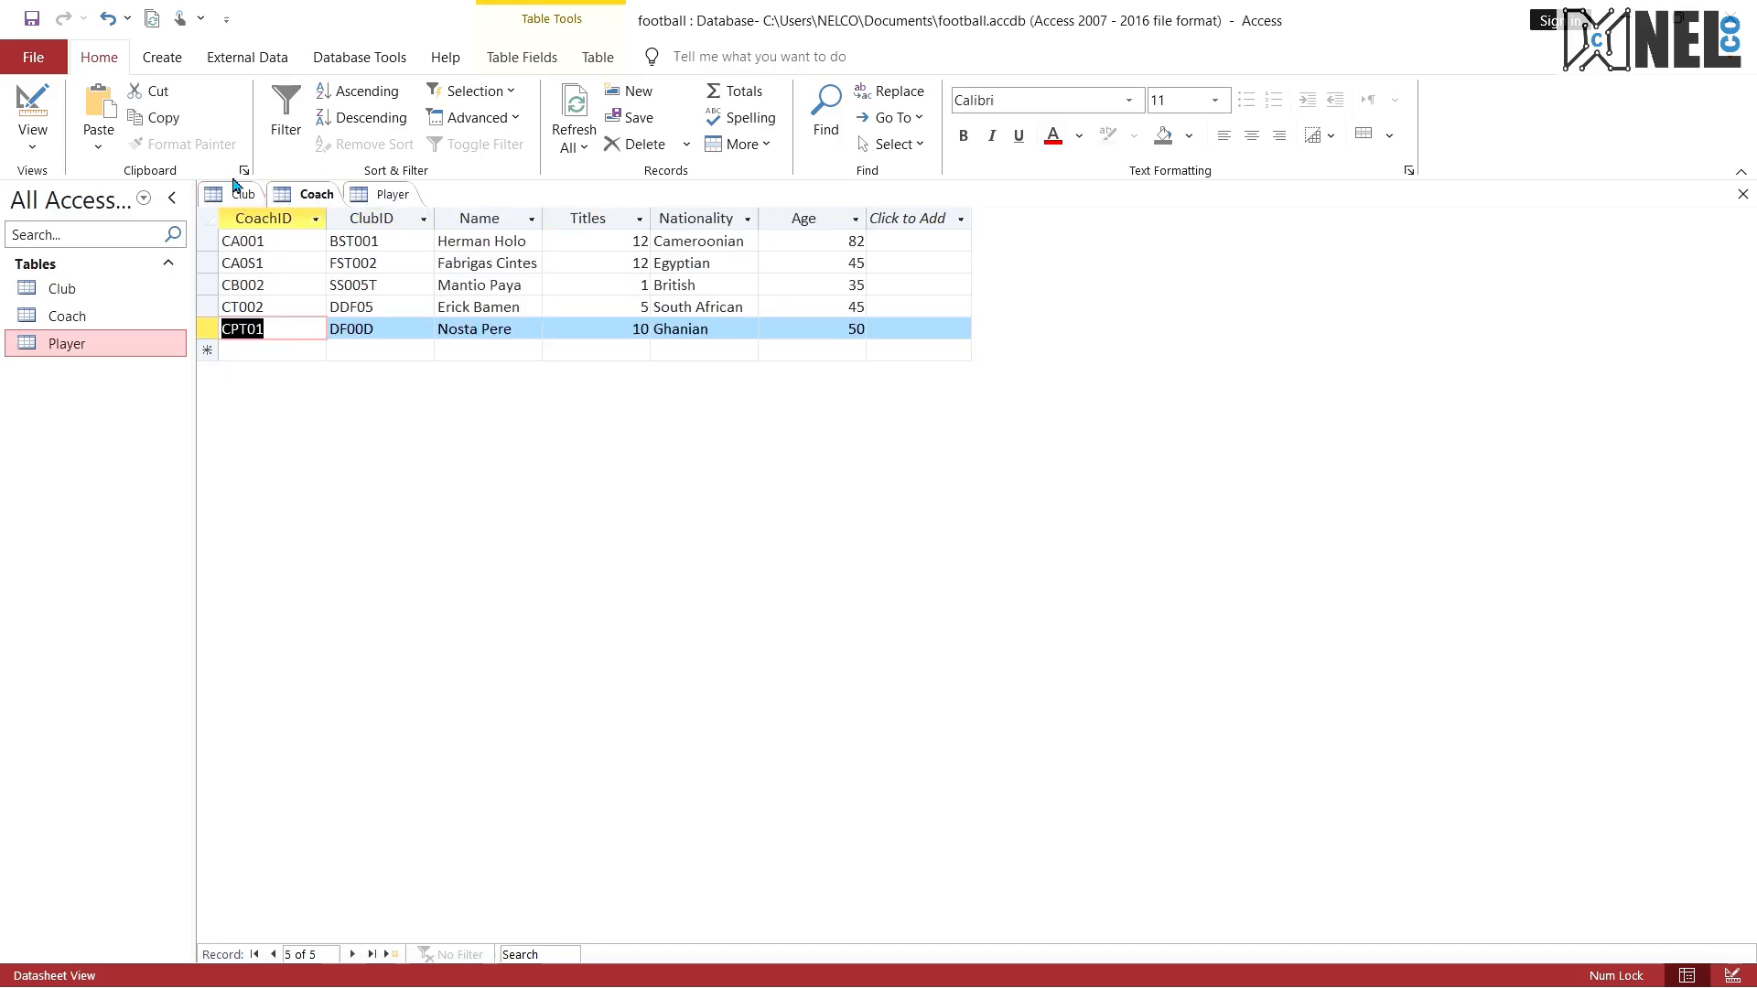
key("ctrl+super+Right")
scroll(585, 576, "down", 15)
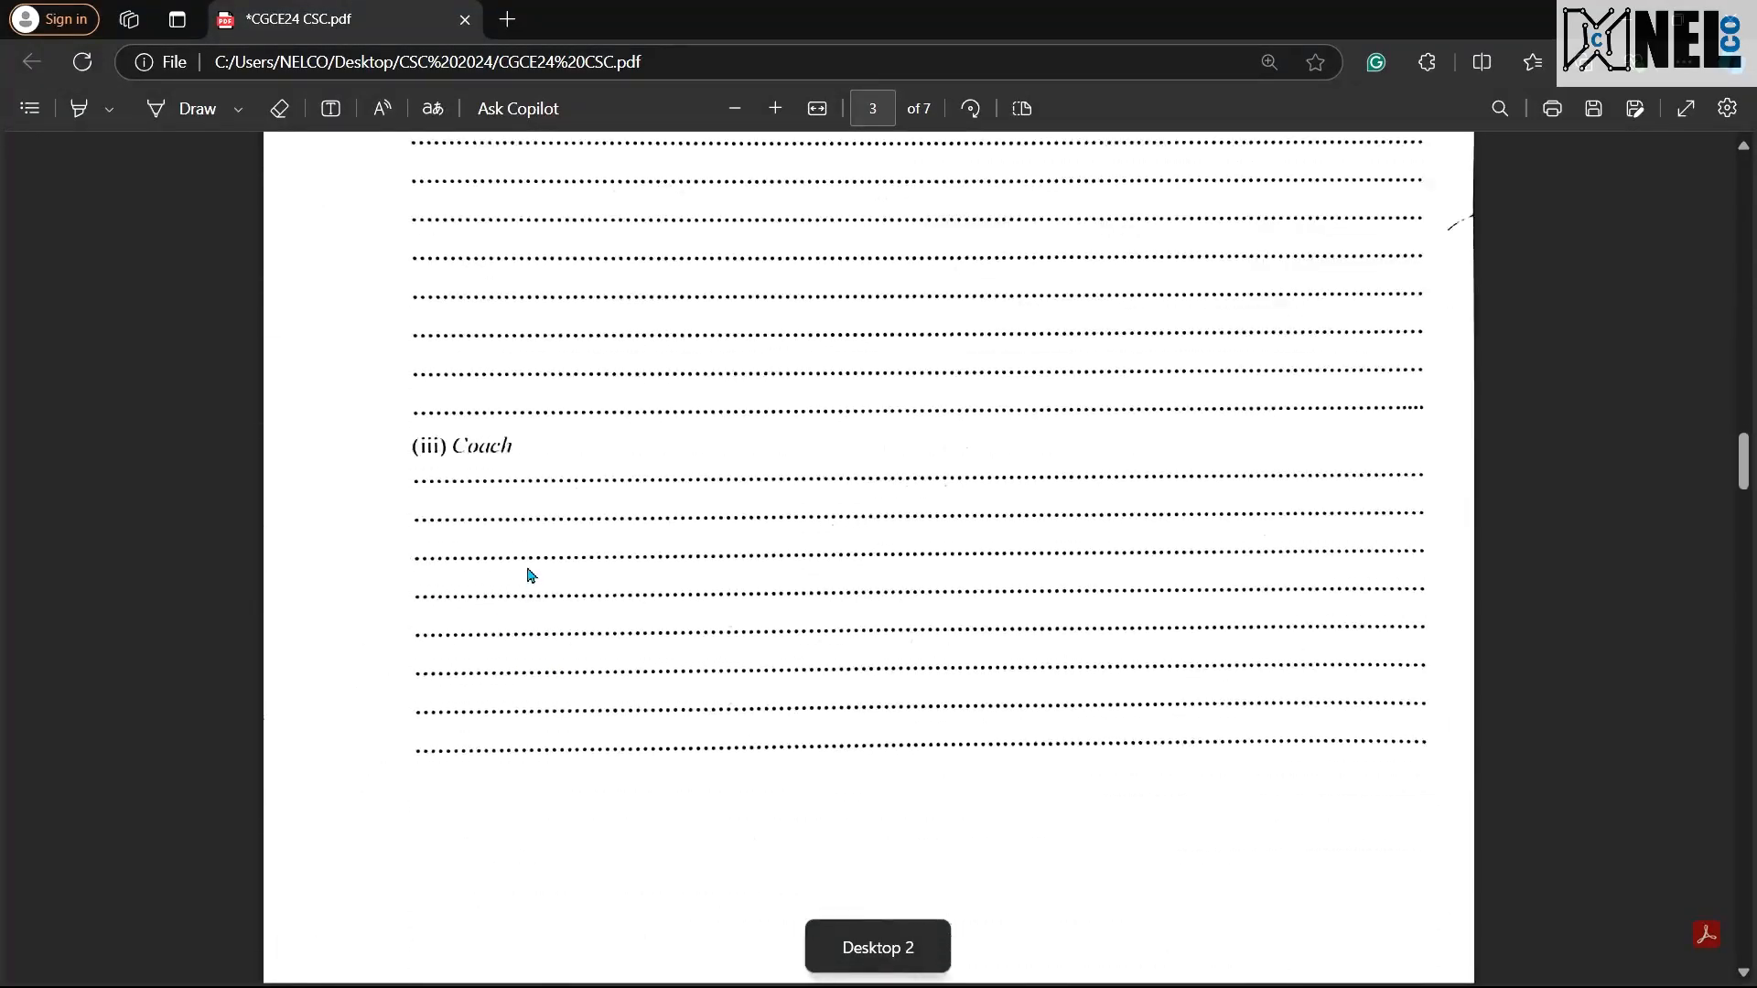
scroll(530, 575, "down", 12)
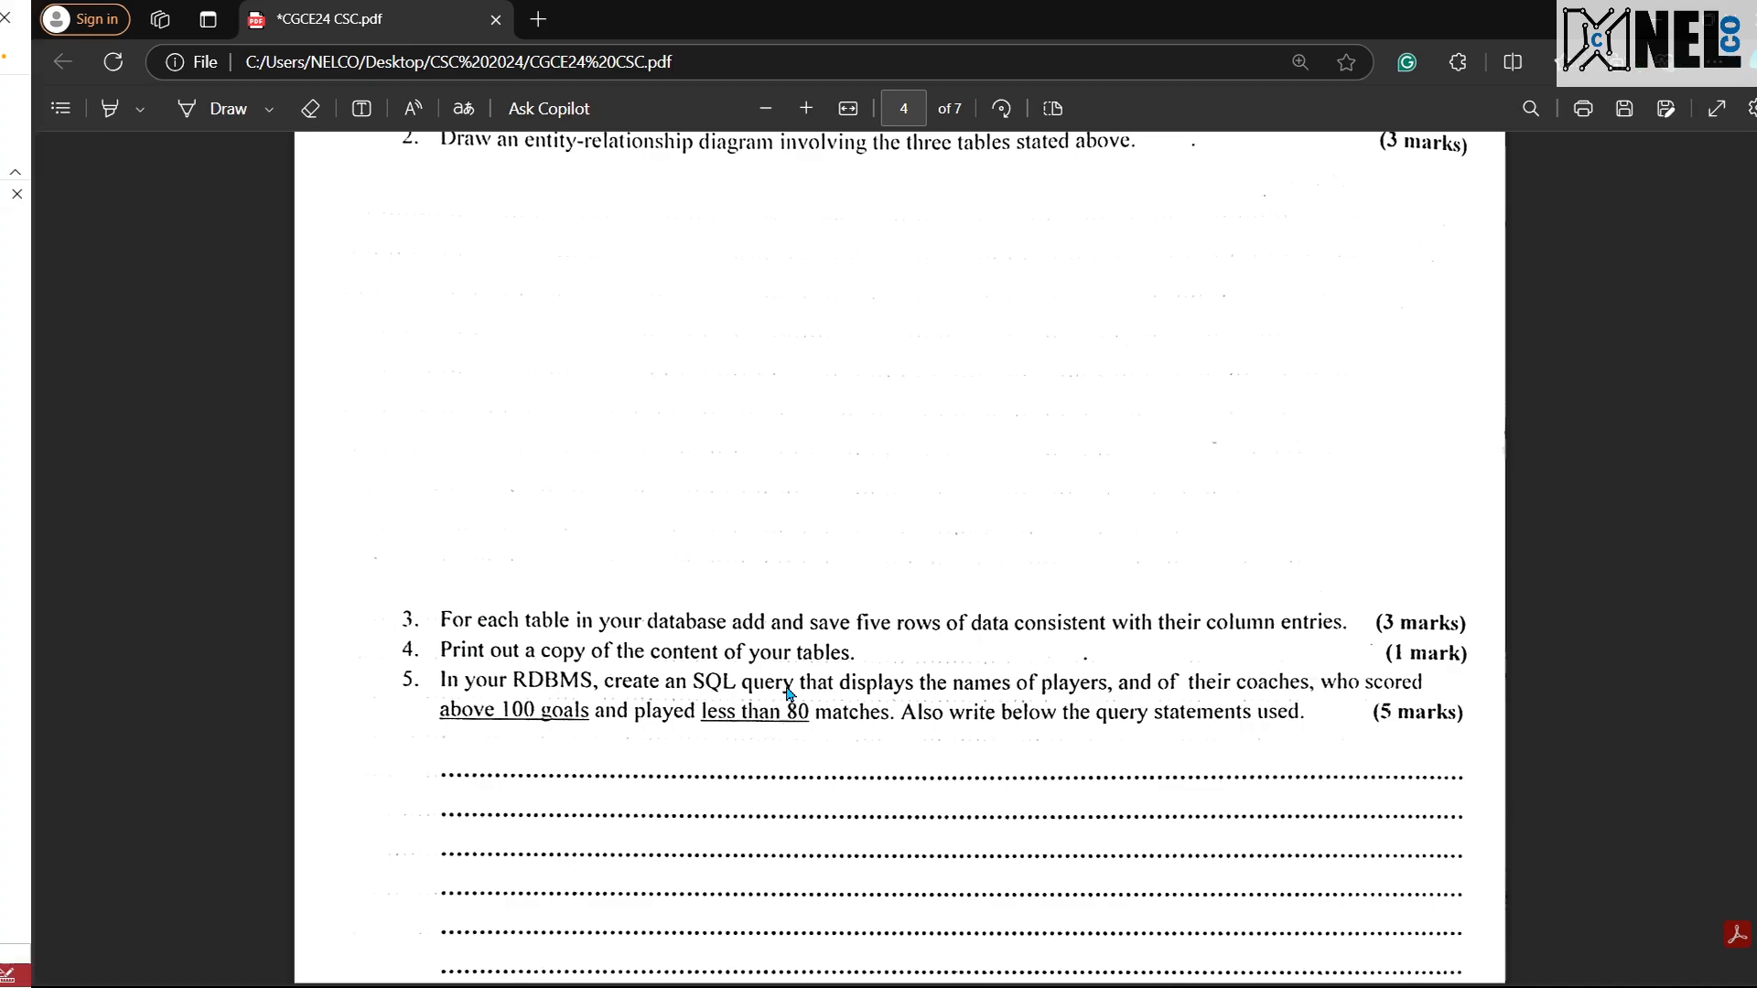
key("ctrl+super+Left")
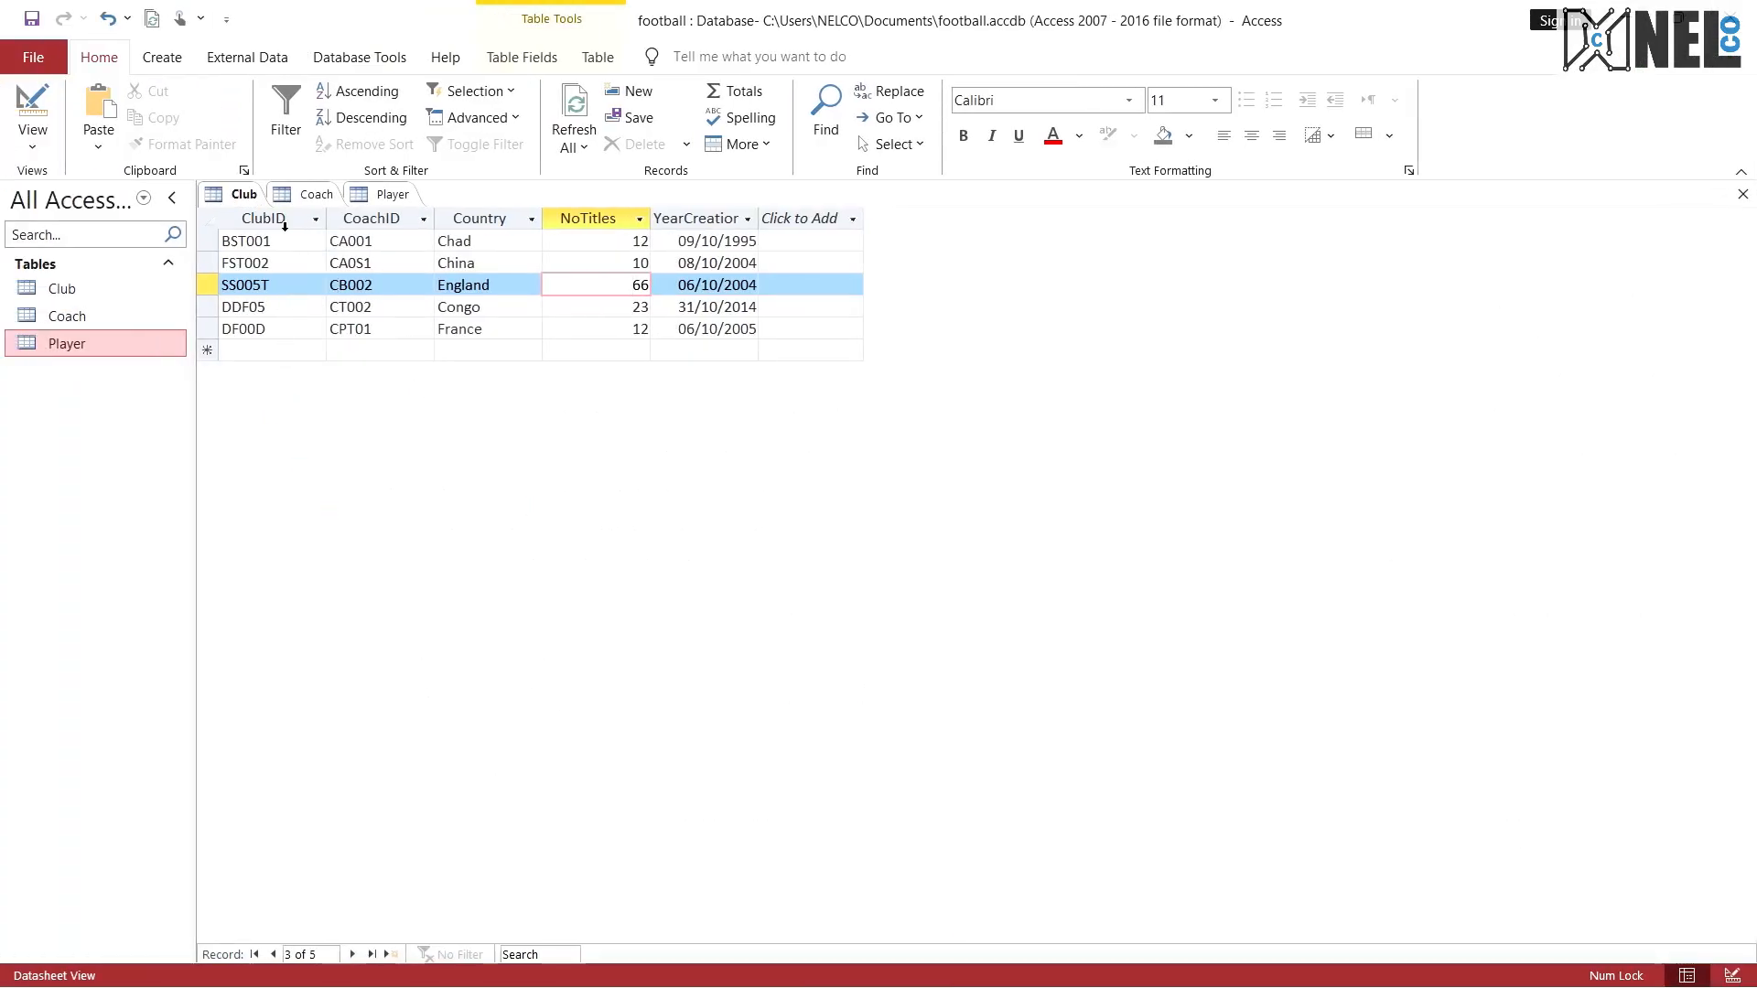
Step: Close all open tables and reopen the Club table in Datasheet View
left_click(241, 201)
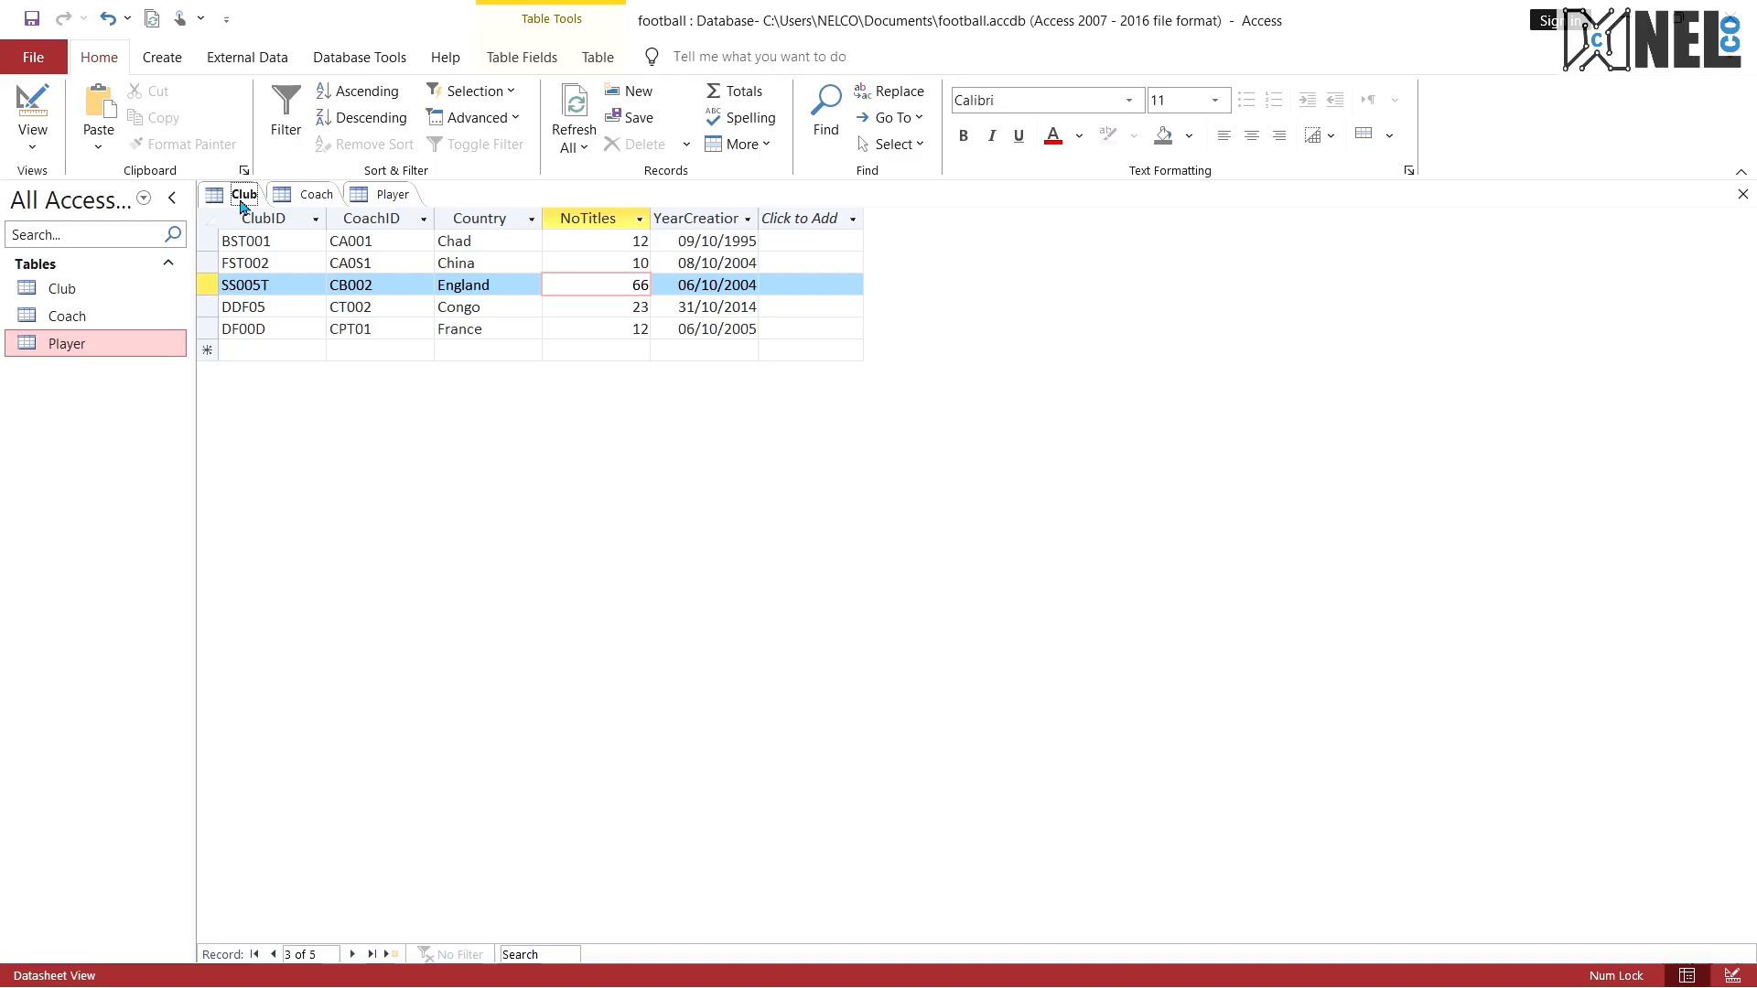
left_click(295, 197)
left_click(245, 197)
right_click(245, 201)
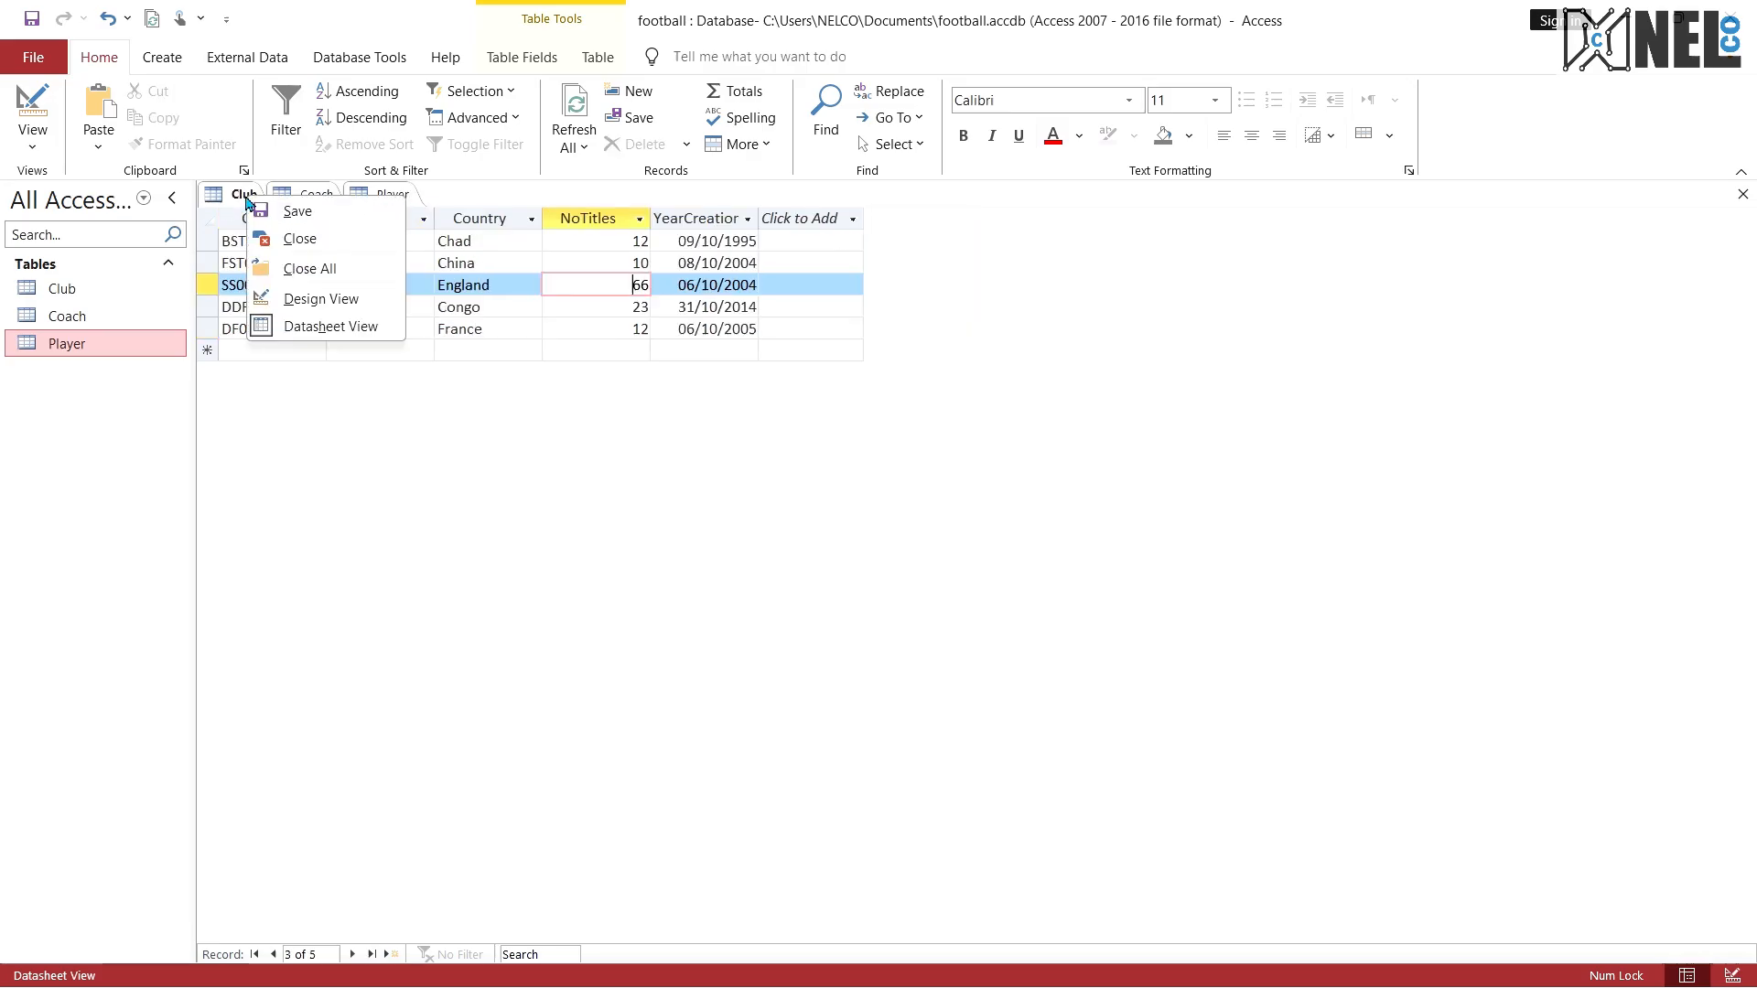
left_click(294, 275)
double_click(115, 298)
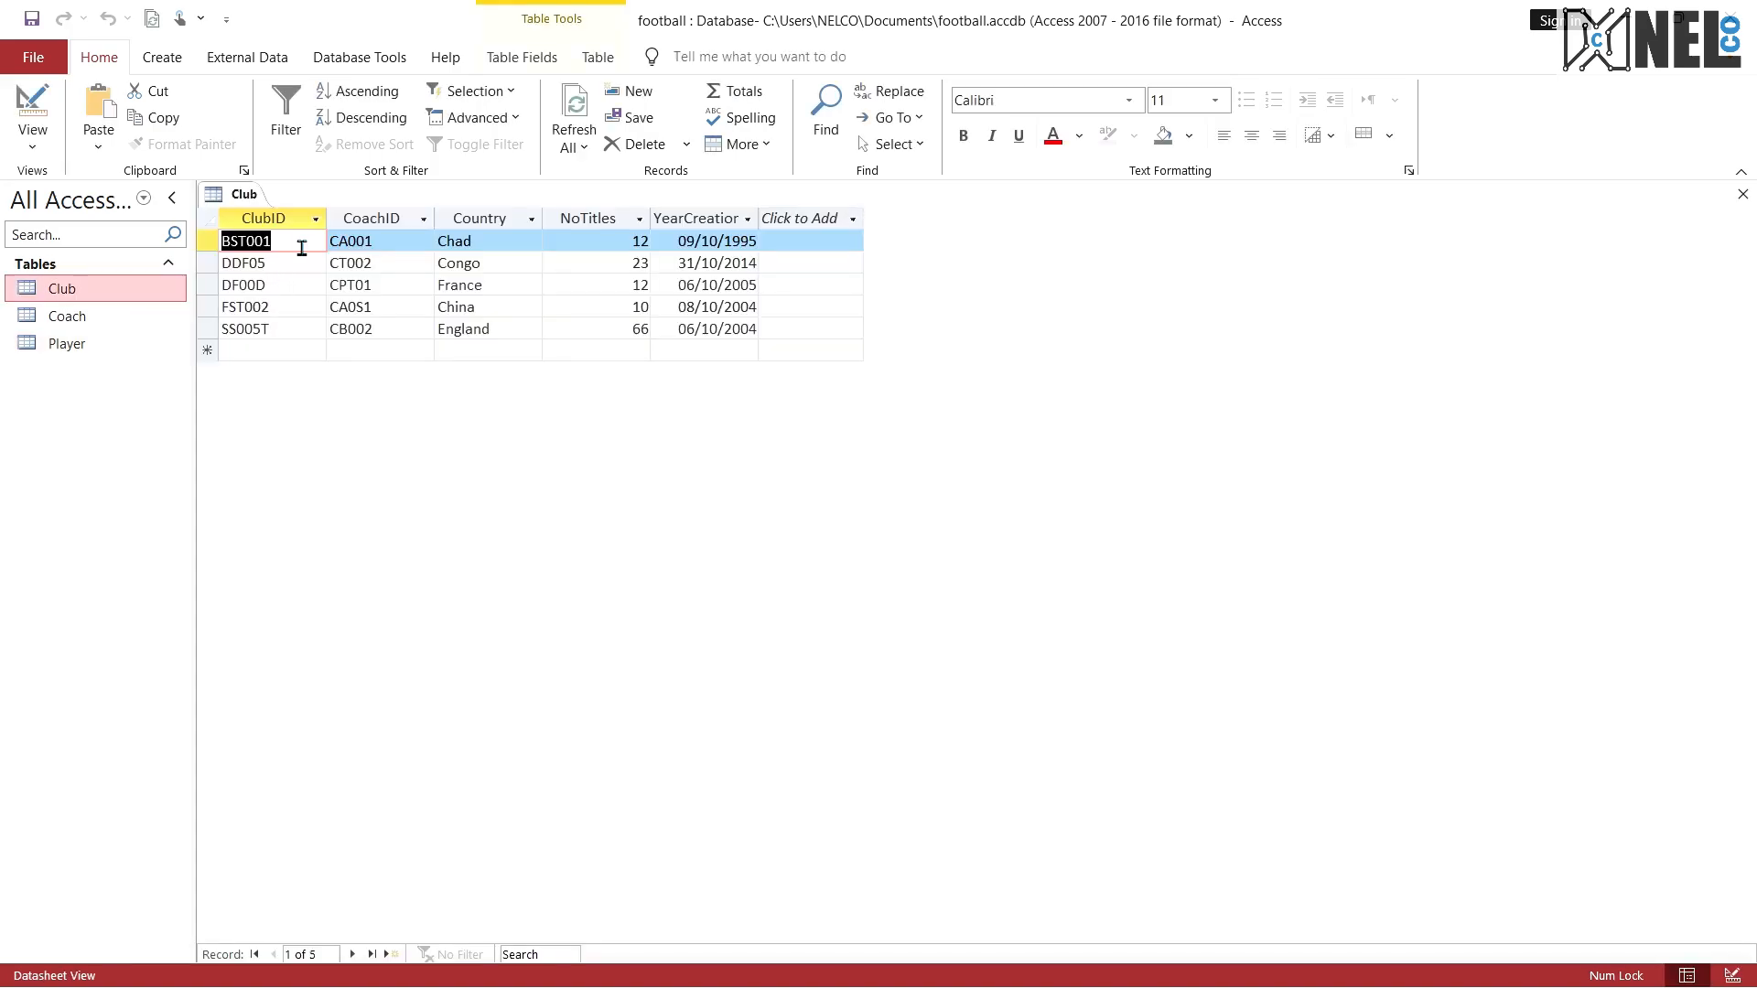
left_click(403, 328)
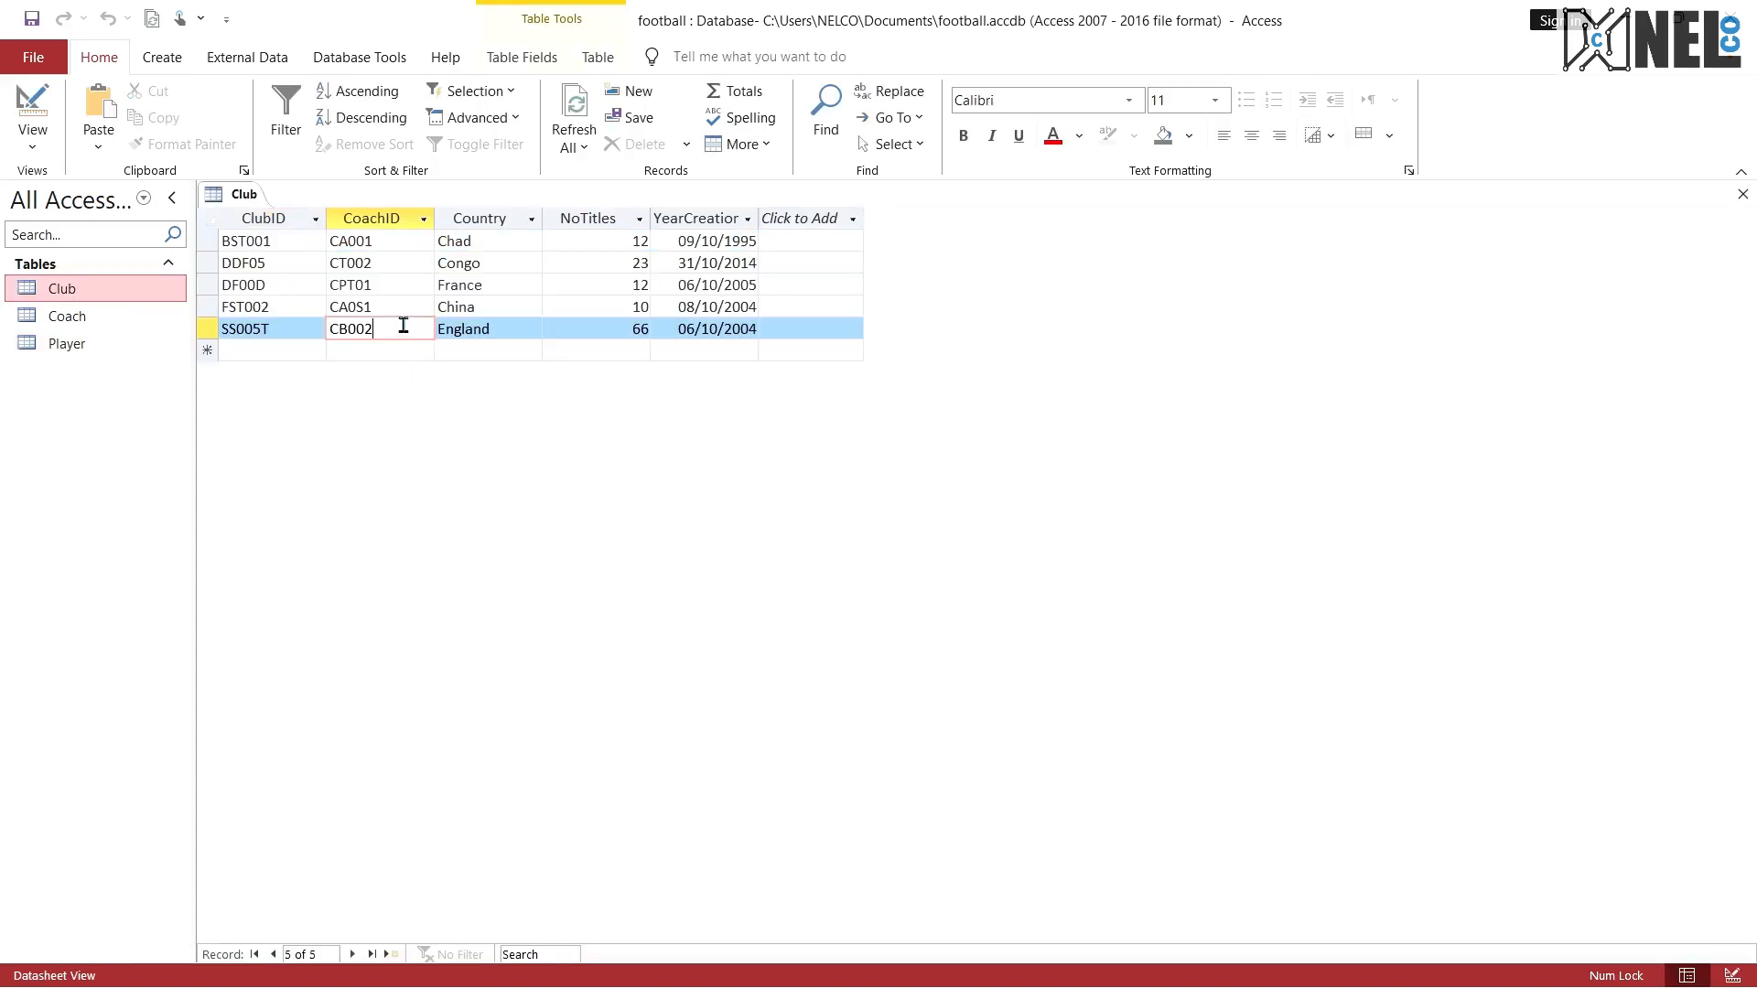
left_click(389, 242)
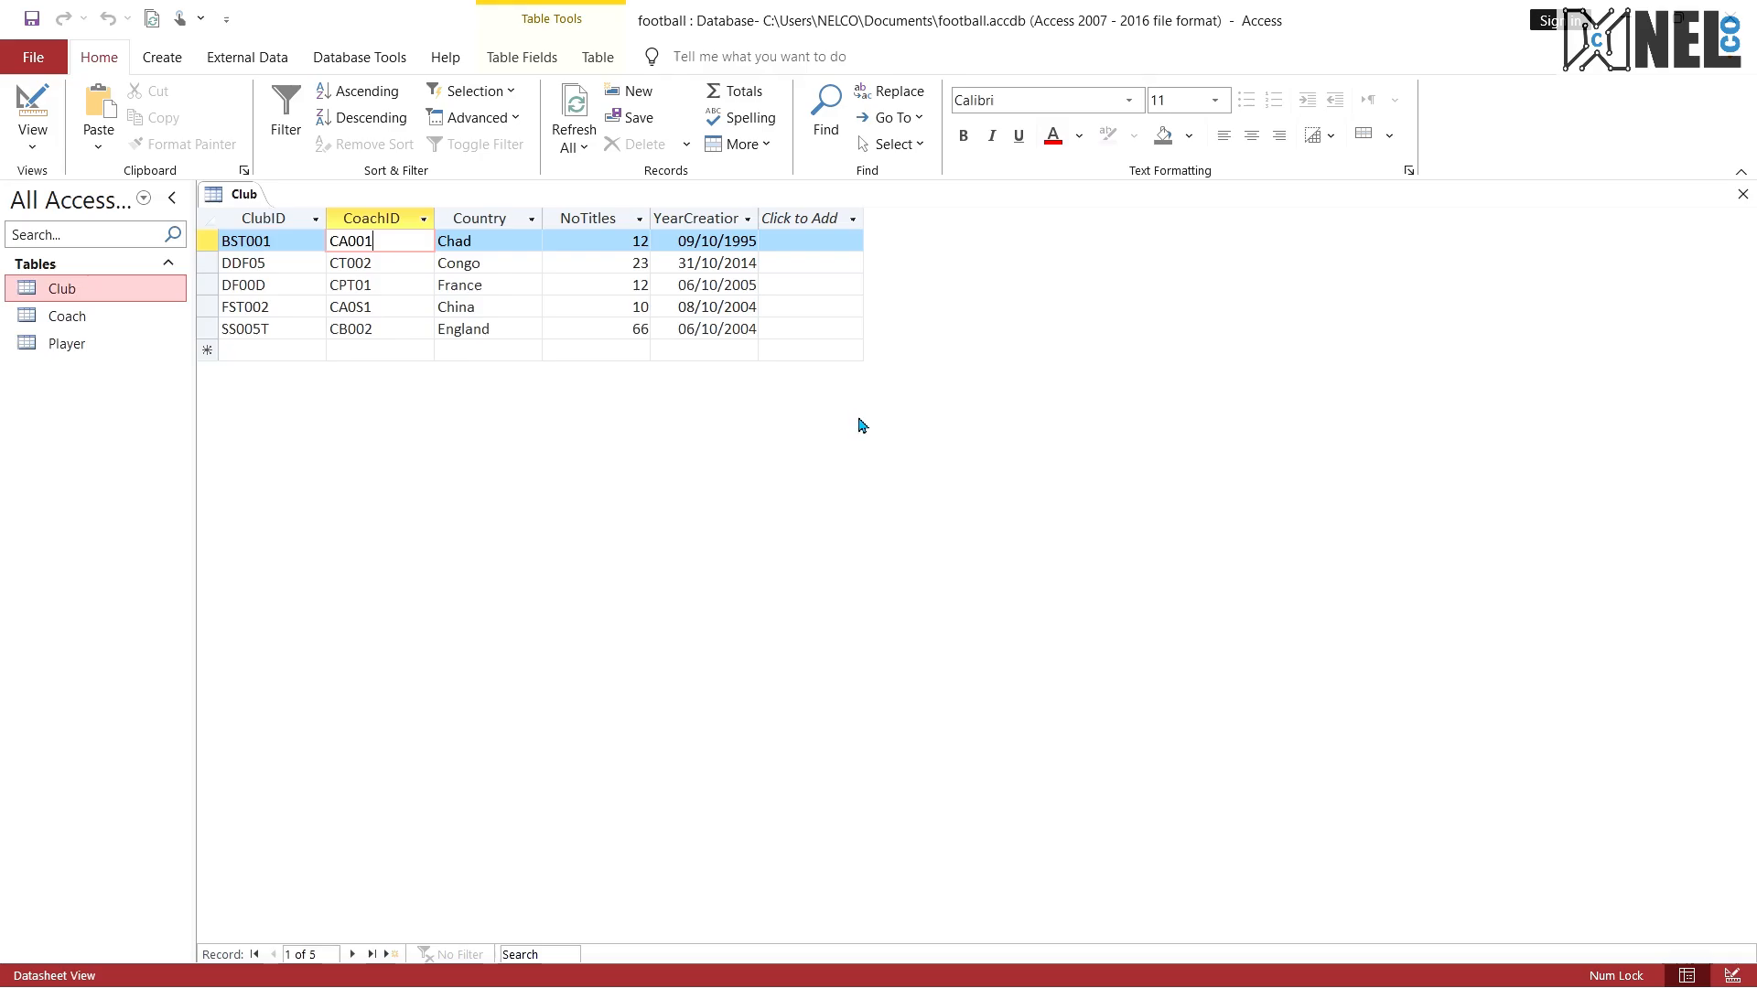
Step: Switch to the Snipping Tool and capture the area containing the table list and the Club records
key("super")
type("spods")
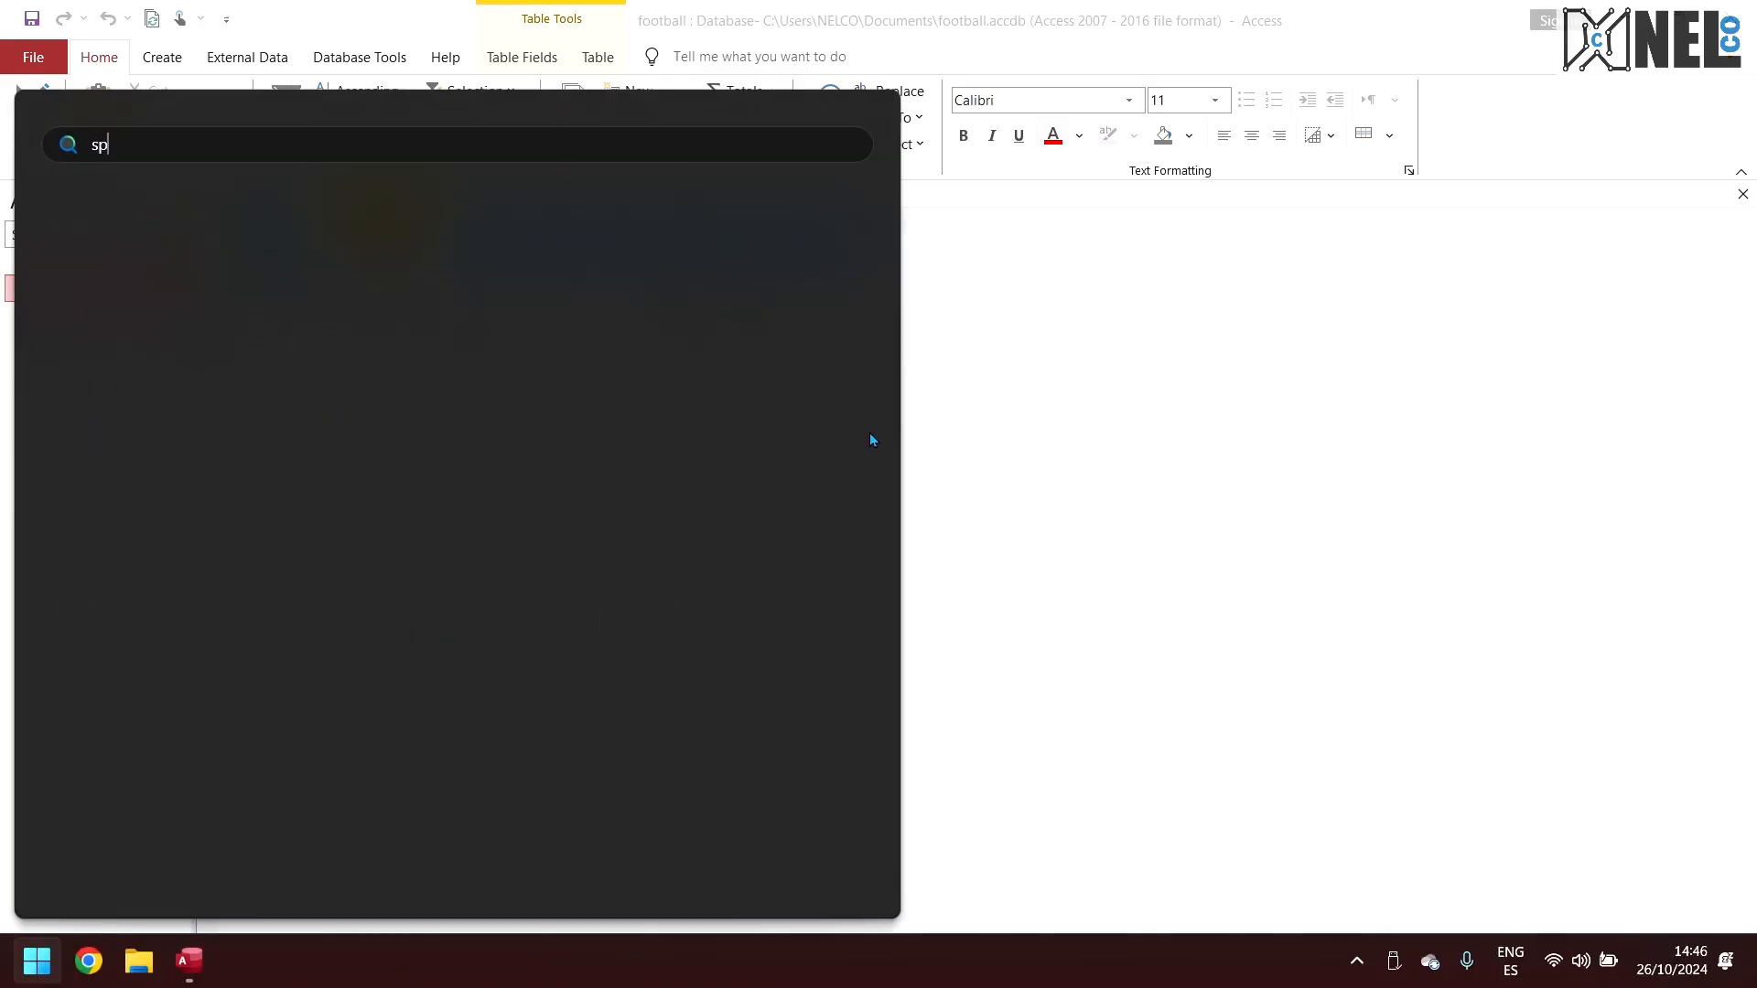
key("BackSpace")
key("BackSpace")
key("BackSpace")
key("BackSpace")
key("BackSpace")
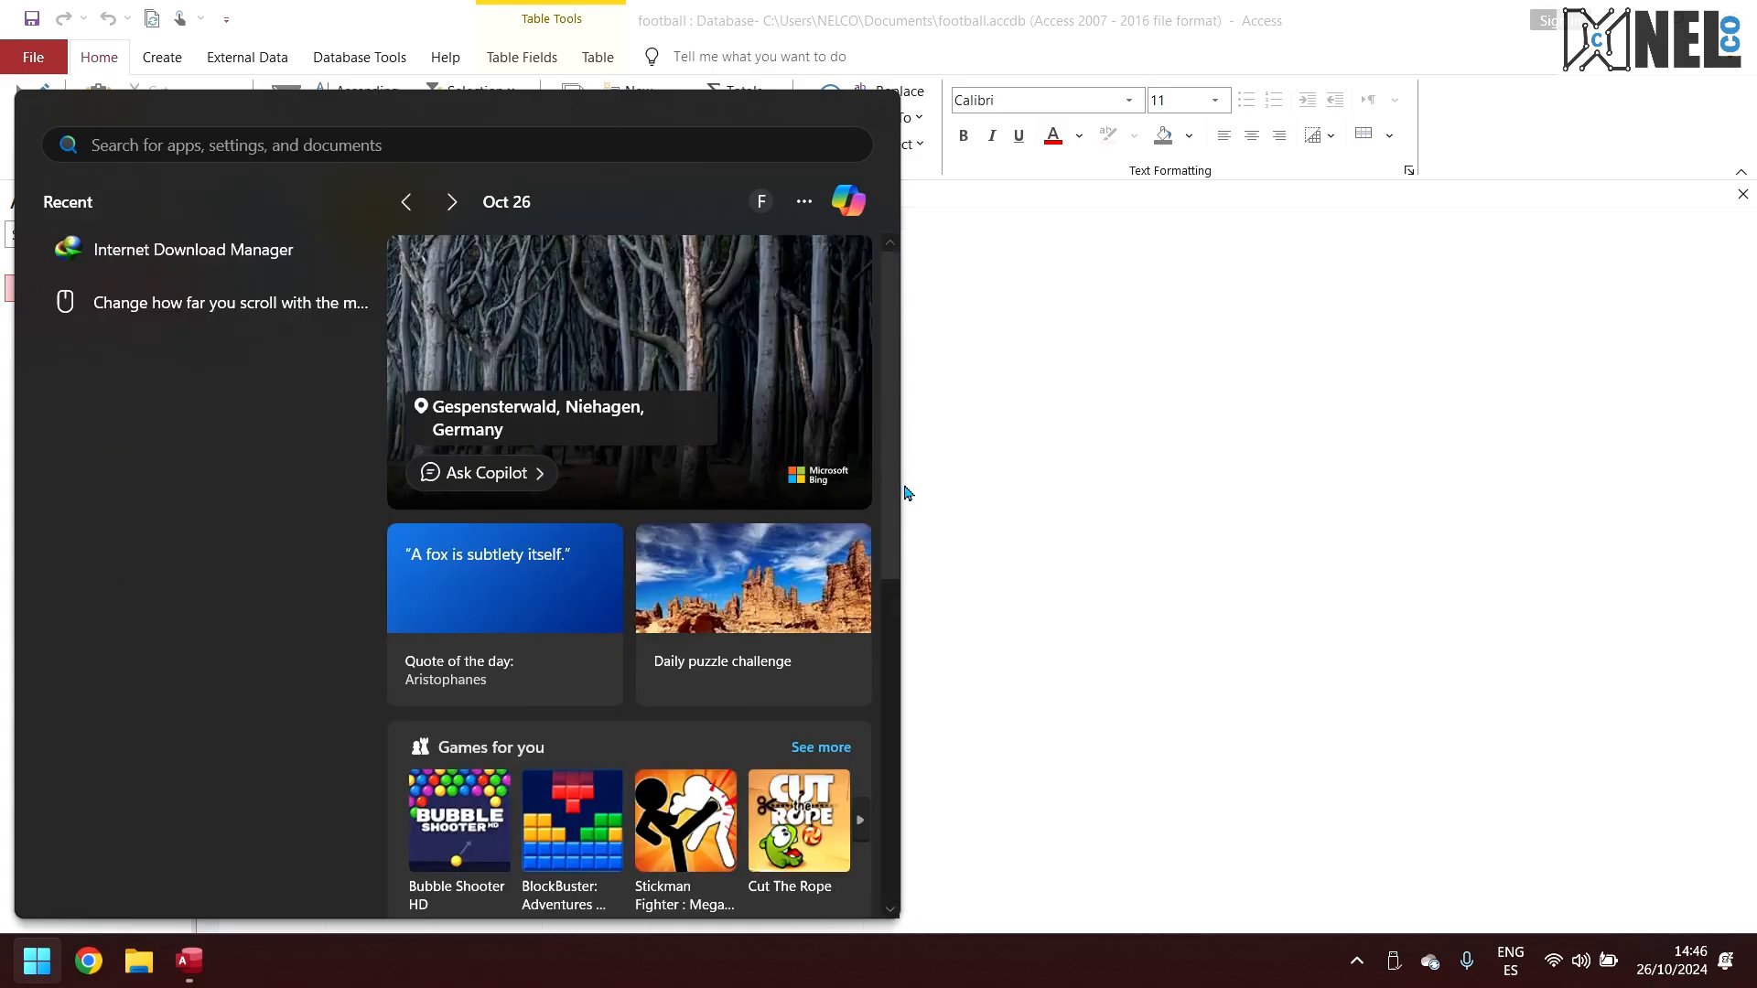
type("snippin")
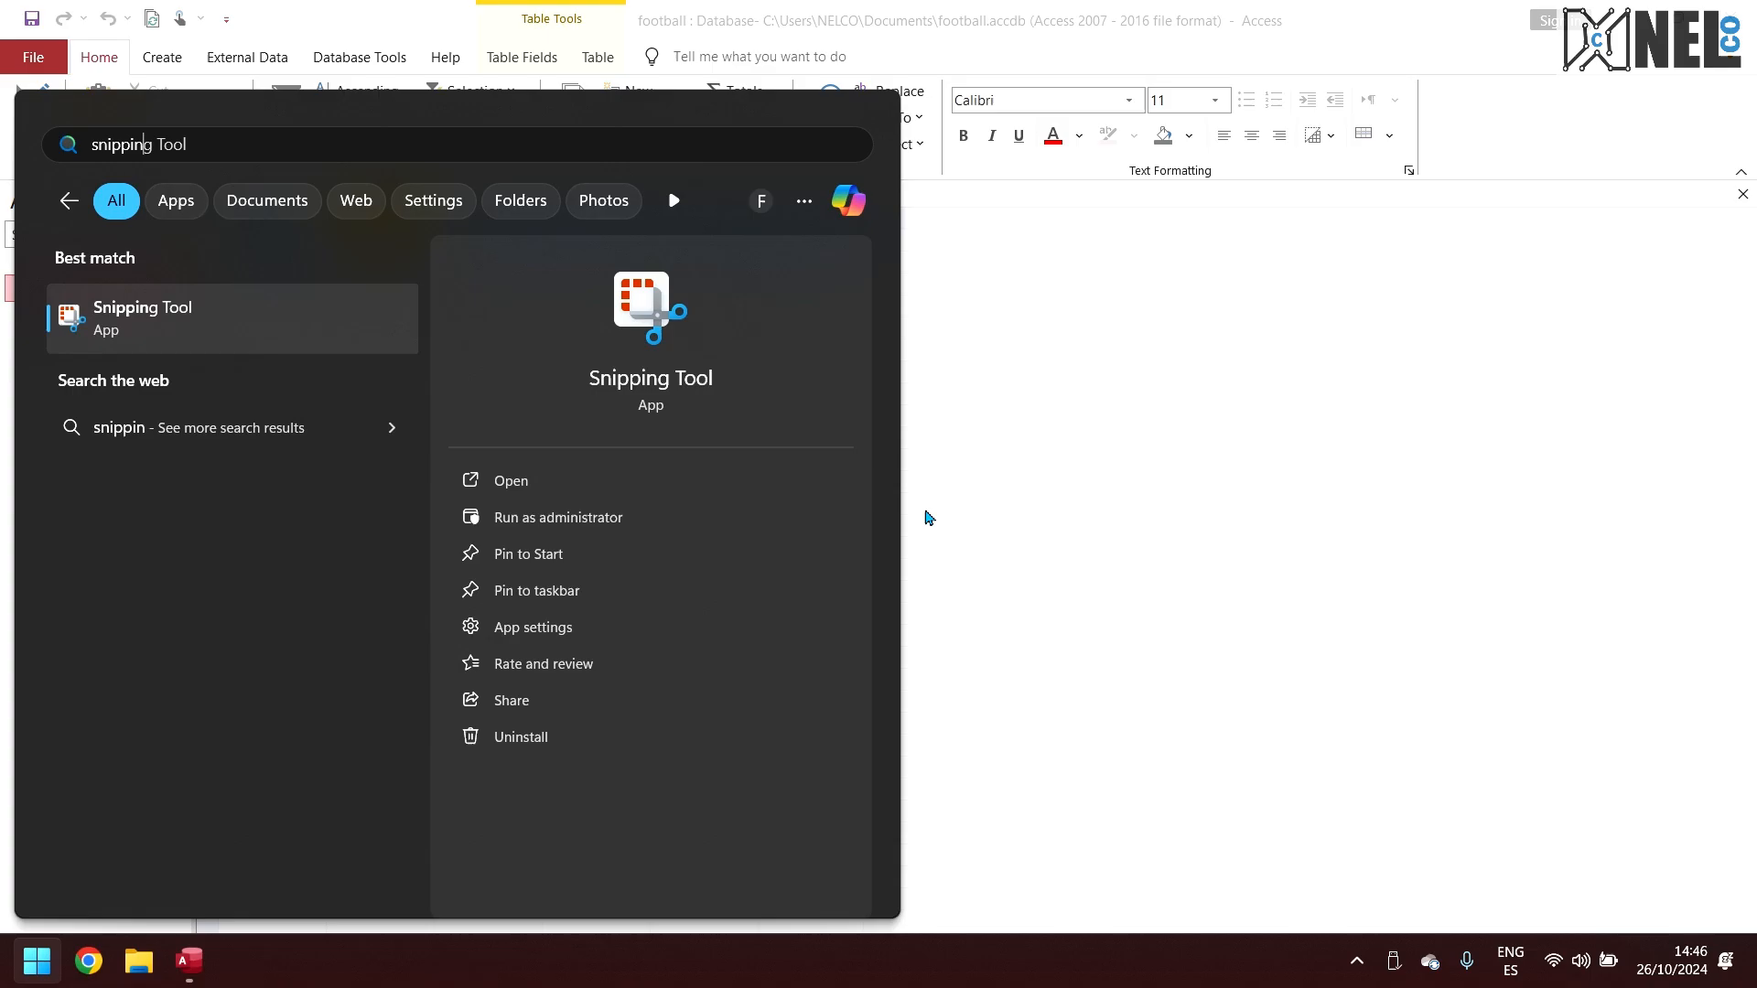
left_click(141, 334)
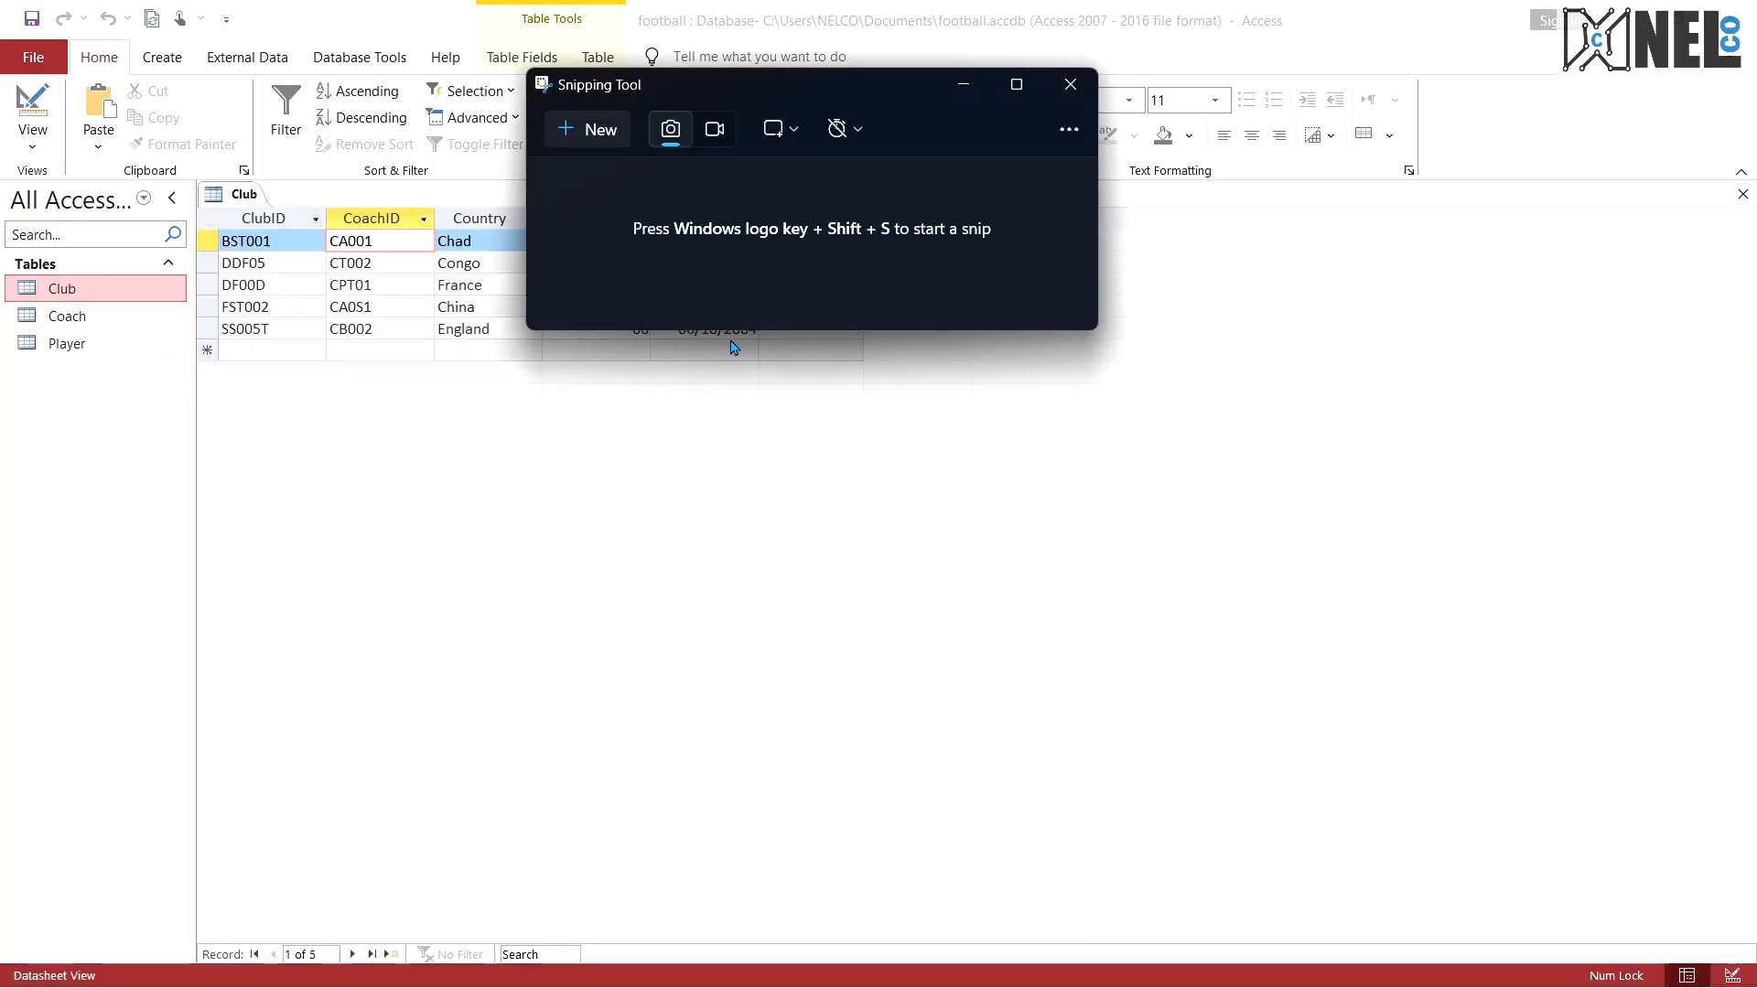
left_click(613, 139)
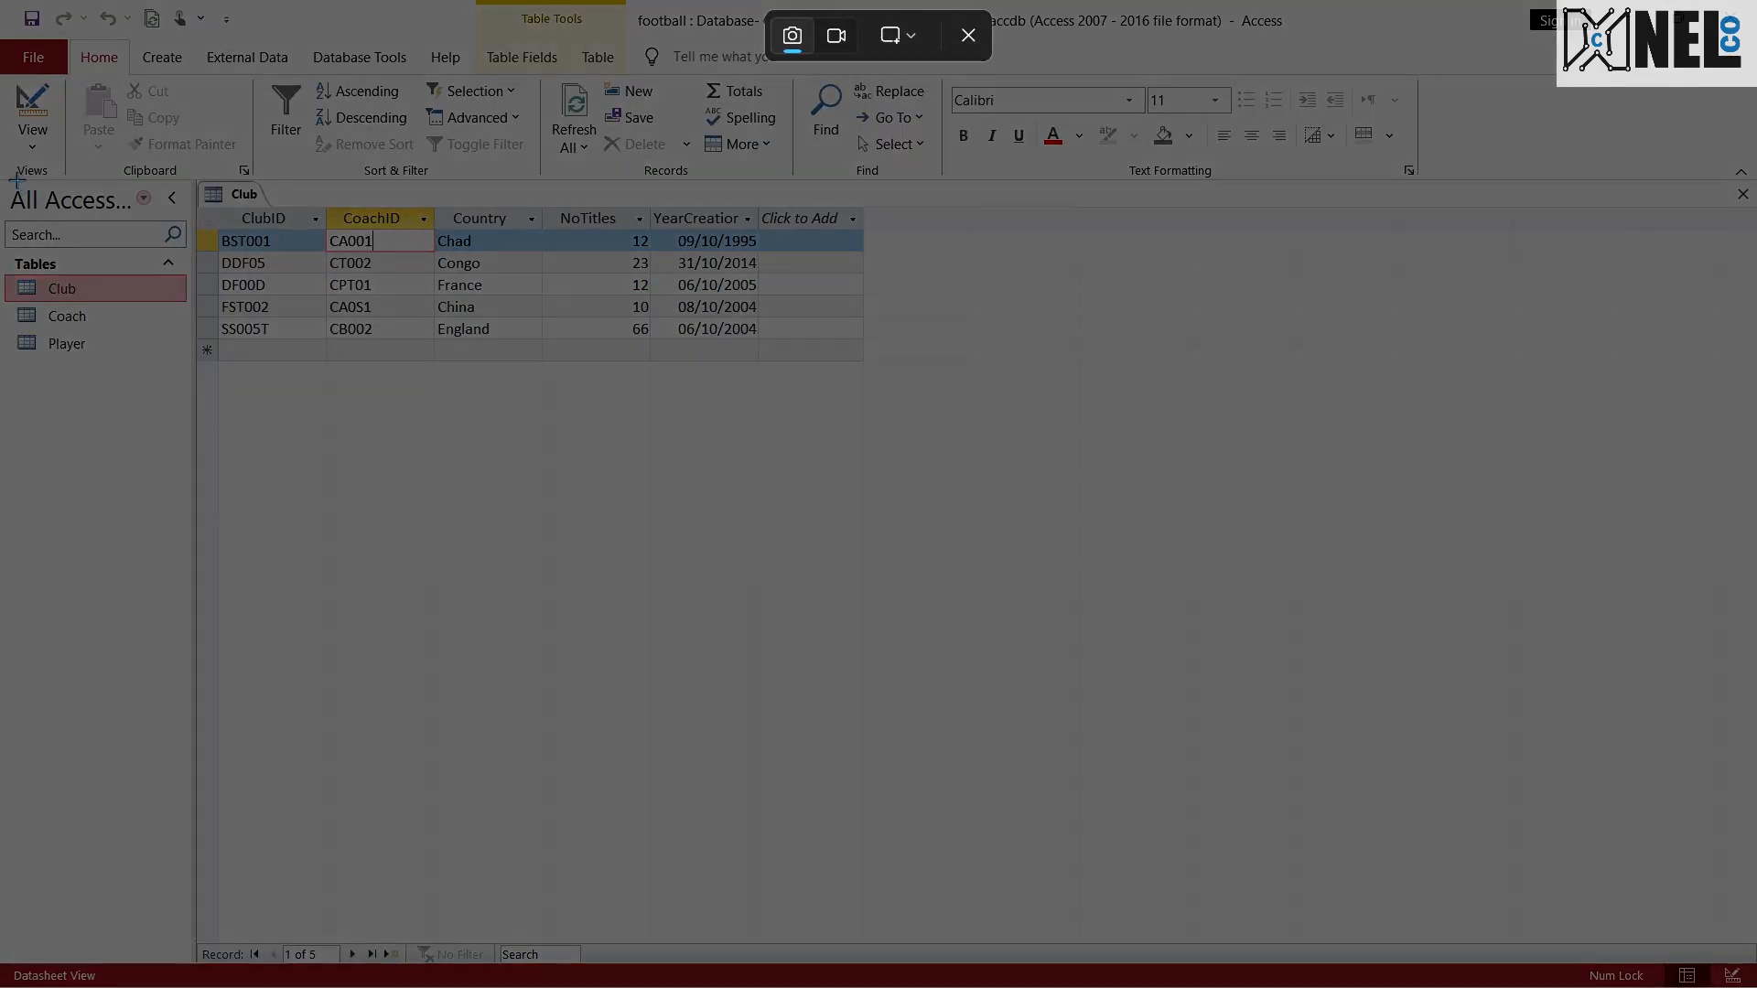
left_click_drag(15, 177, 959, 474)
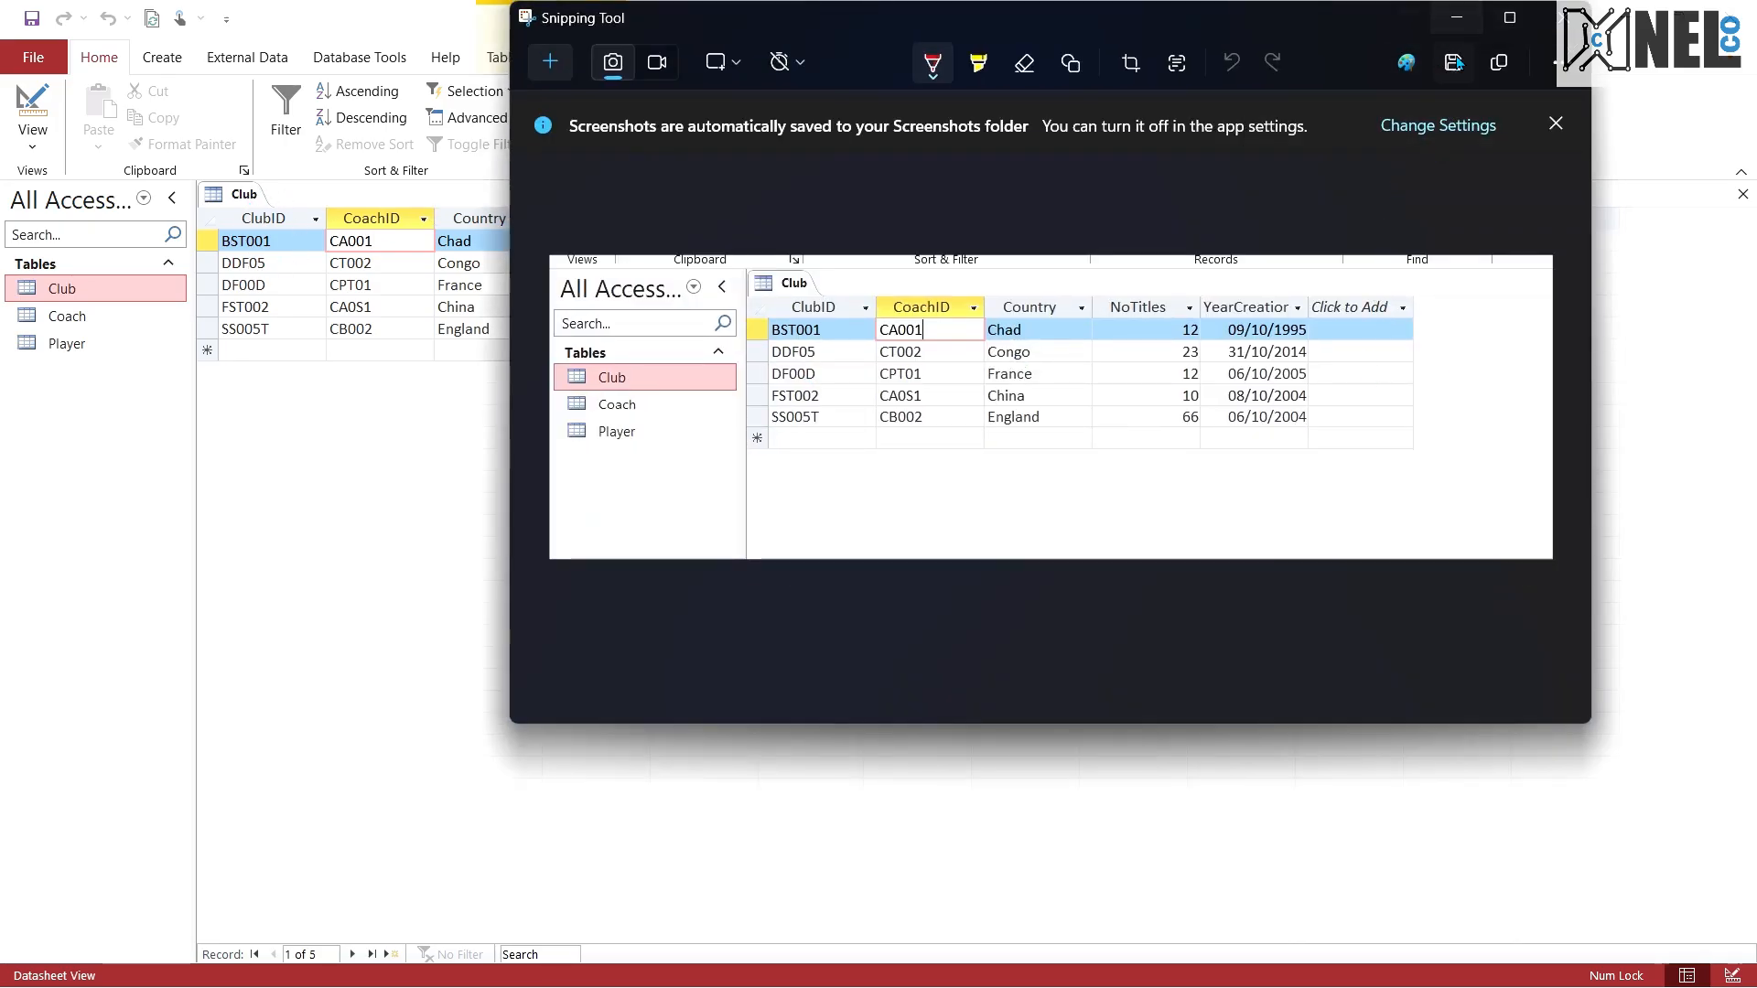
Step: Start saving the screenshot and create and open a Desktop folder named "to be printed" for it
left_click(1455, 69)
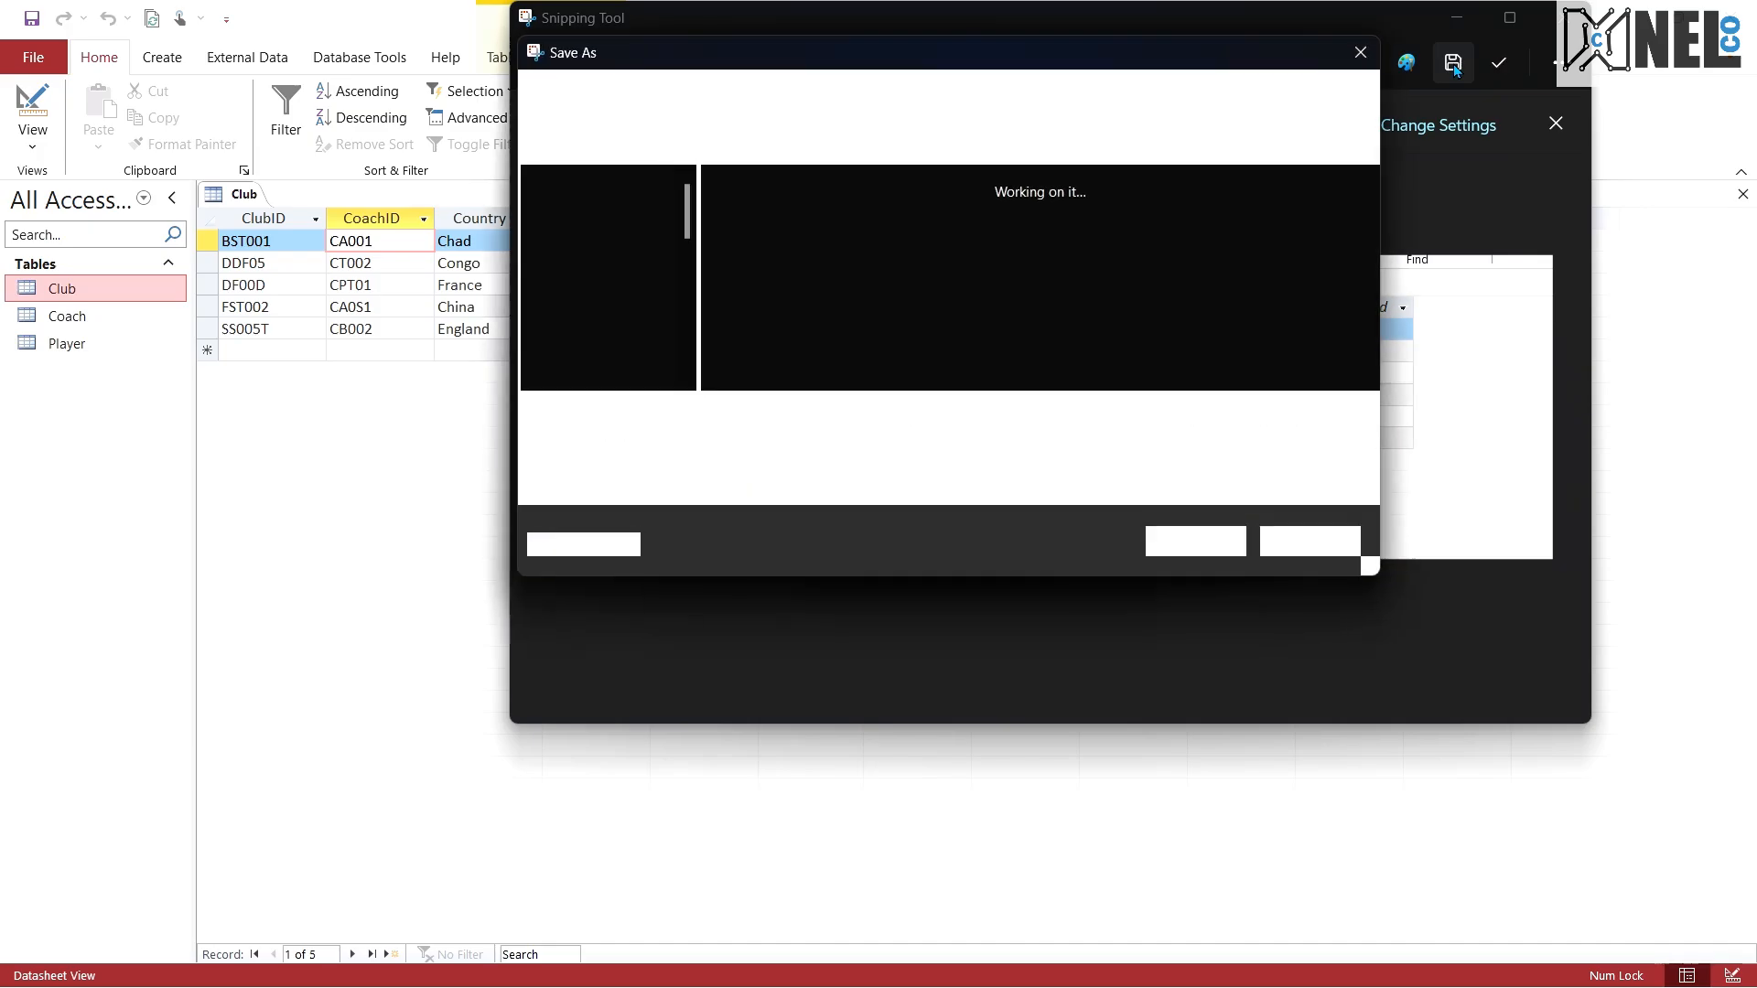
right_click(1028, 249)
mouse_move(1149, 529)
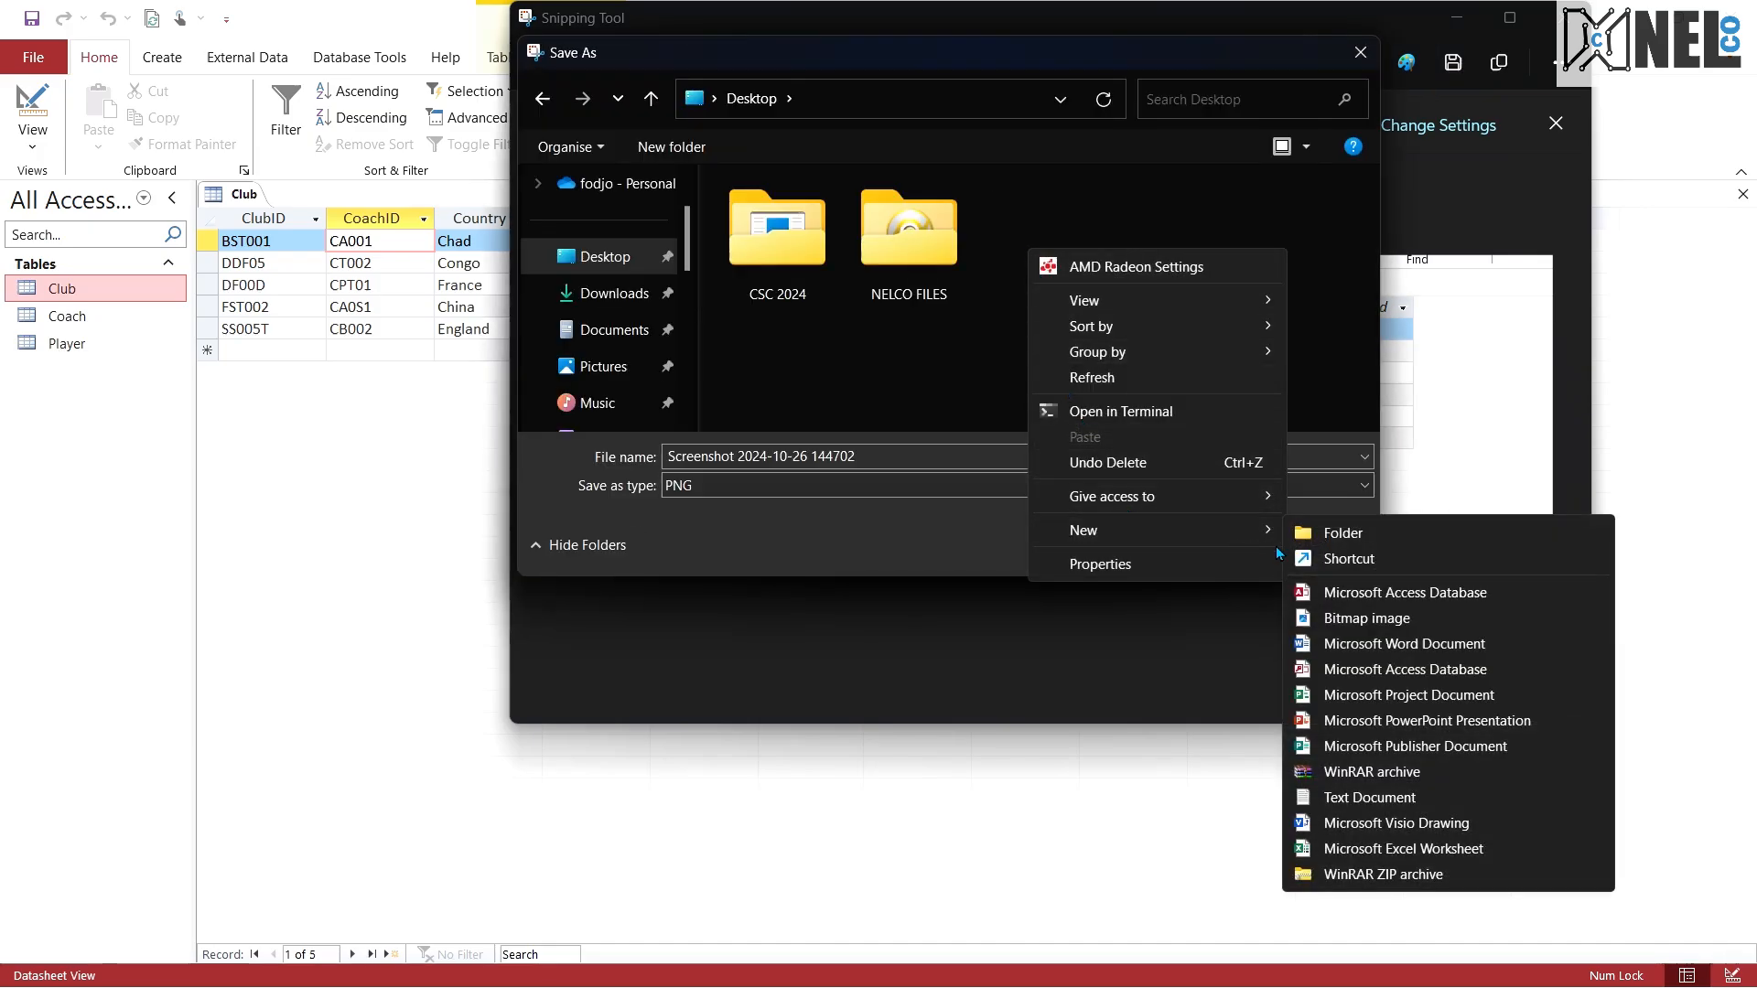
left_click(1354, 533)
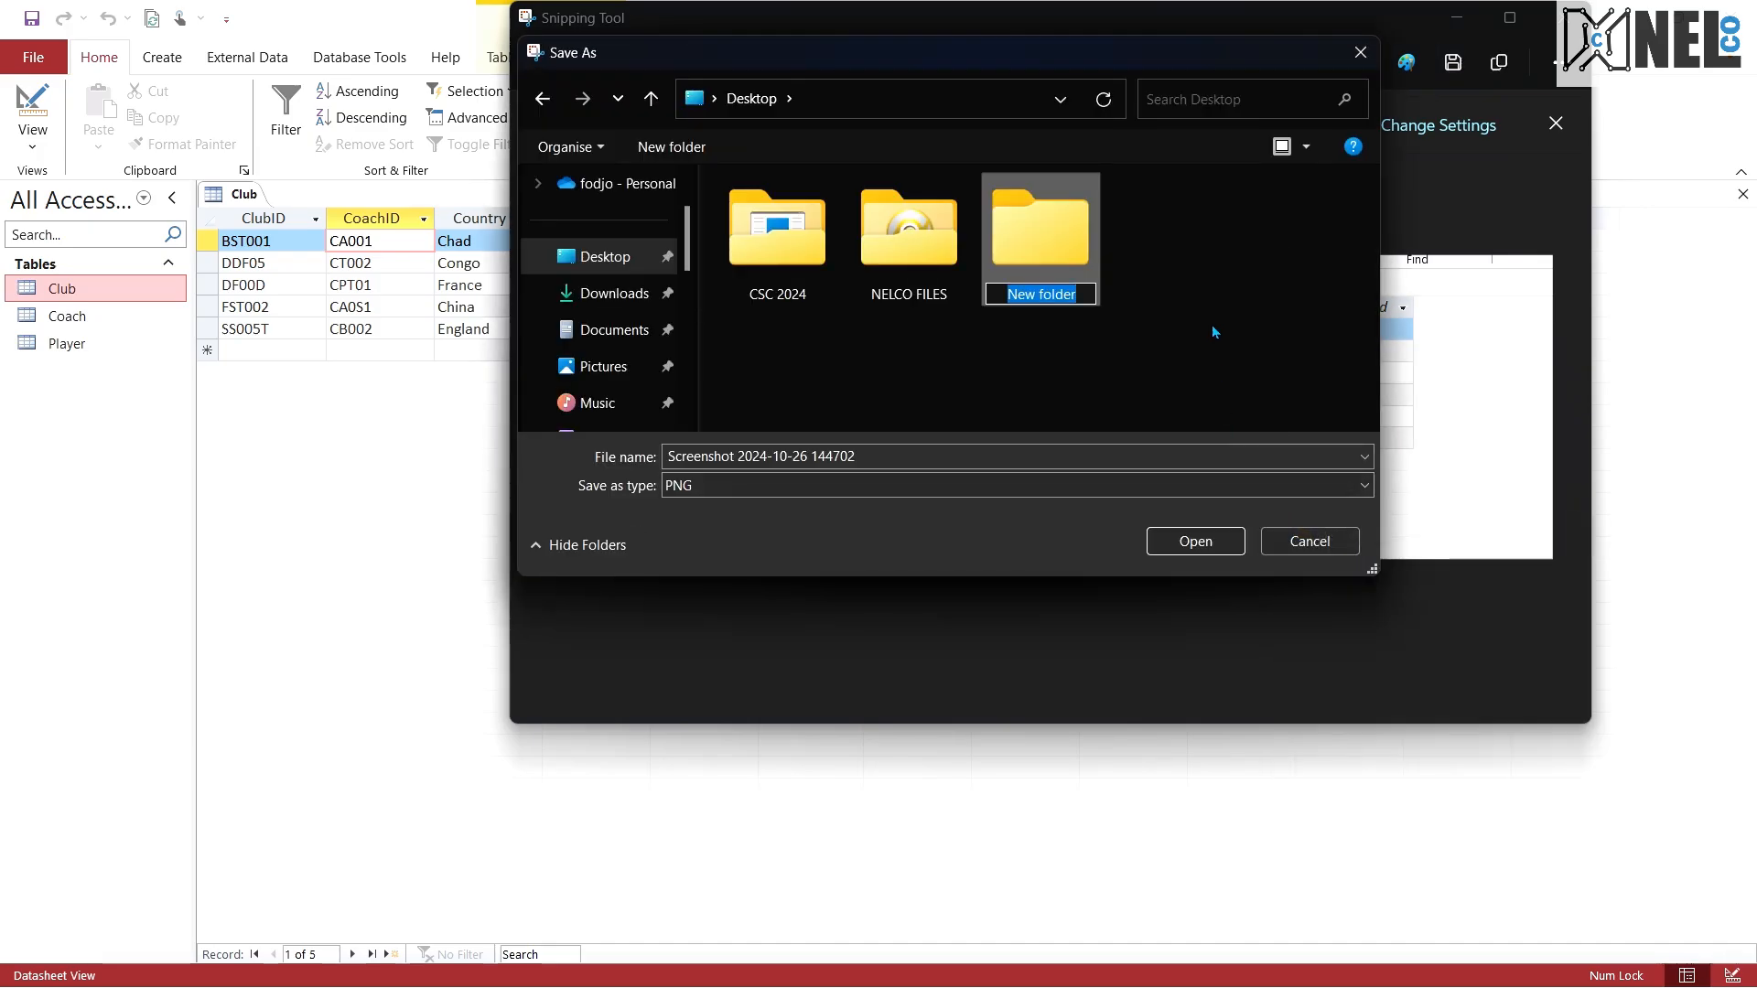
type("to be pri")
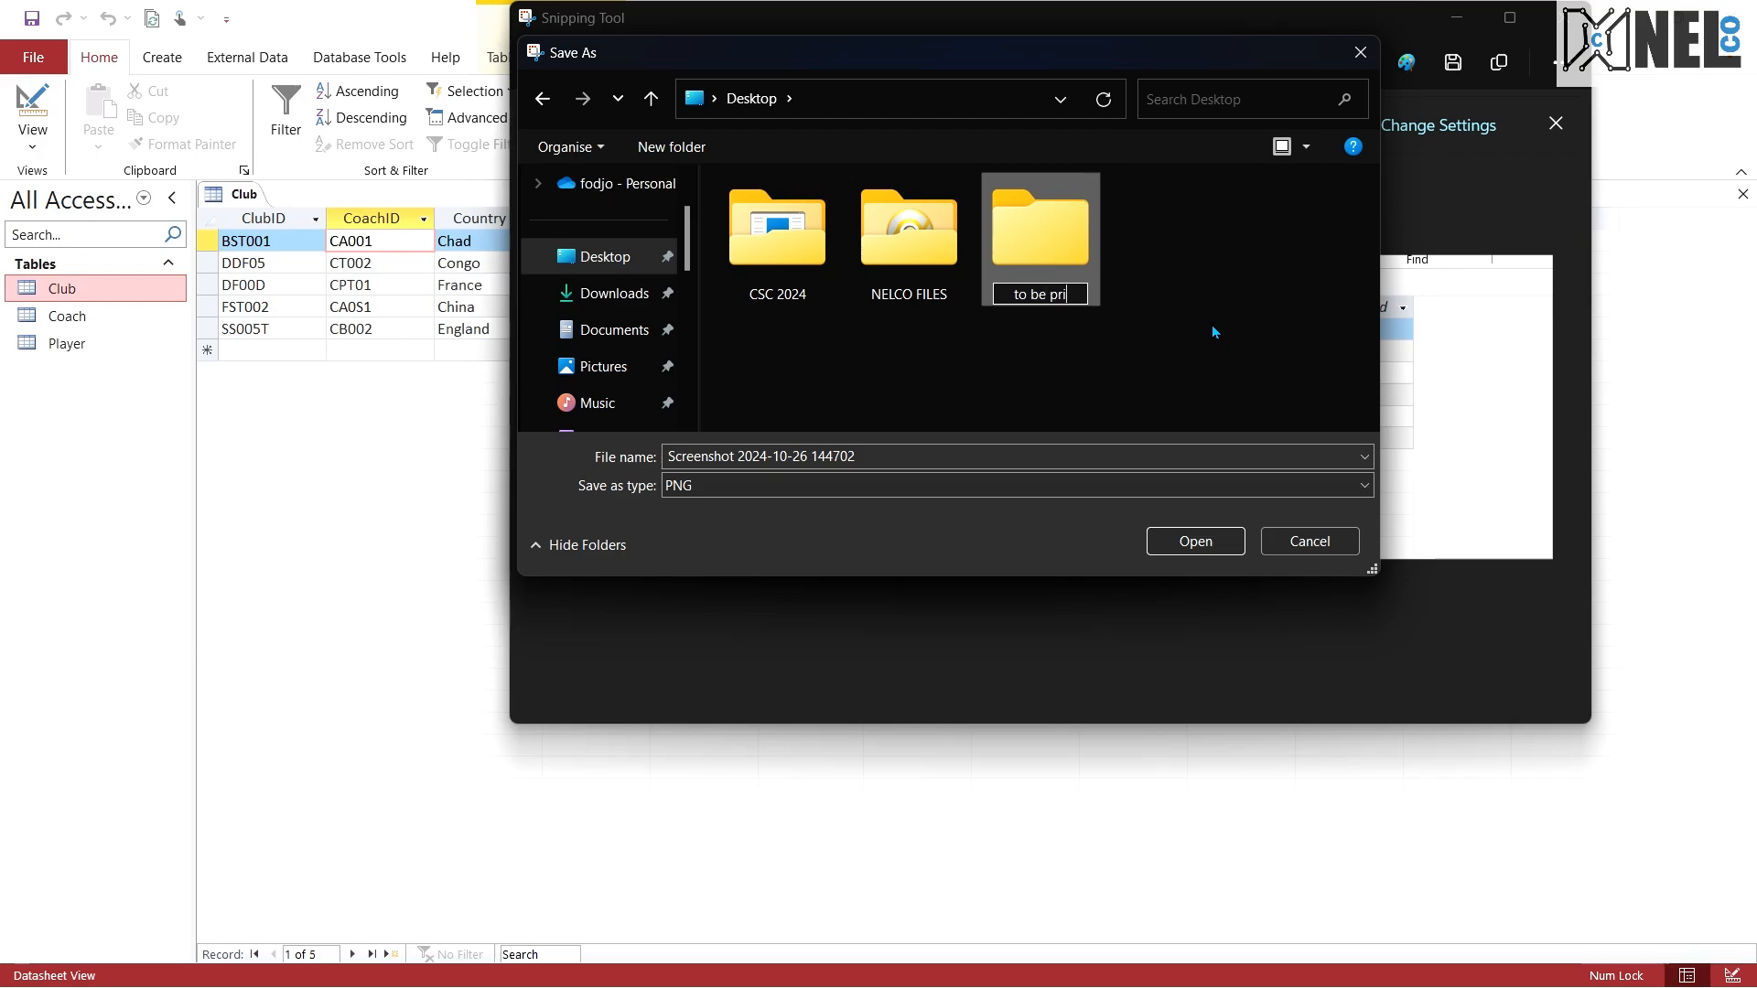
type("nted")
key("Return")
double_click(1017, 243)
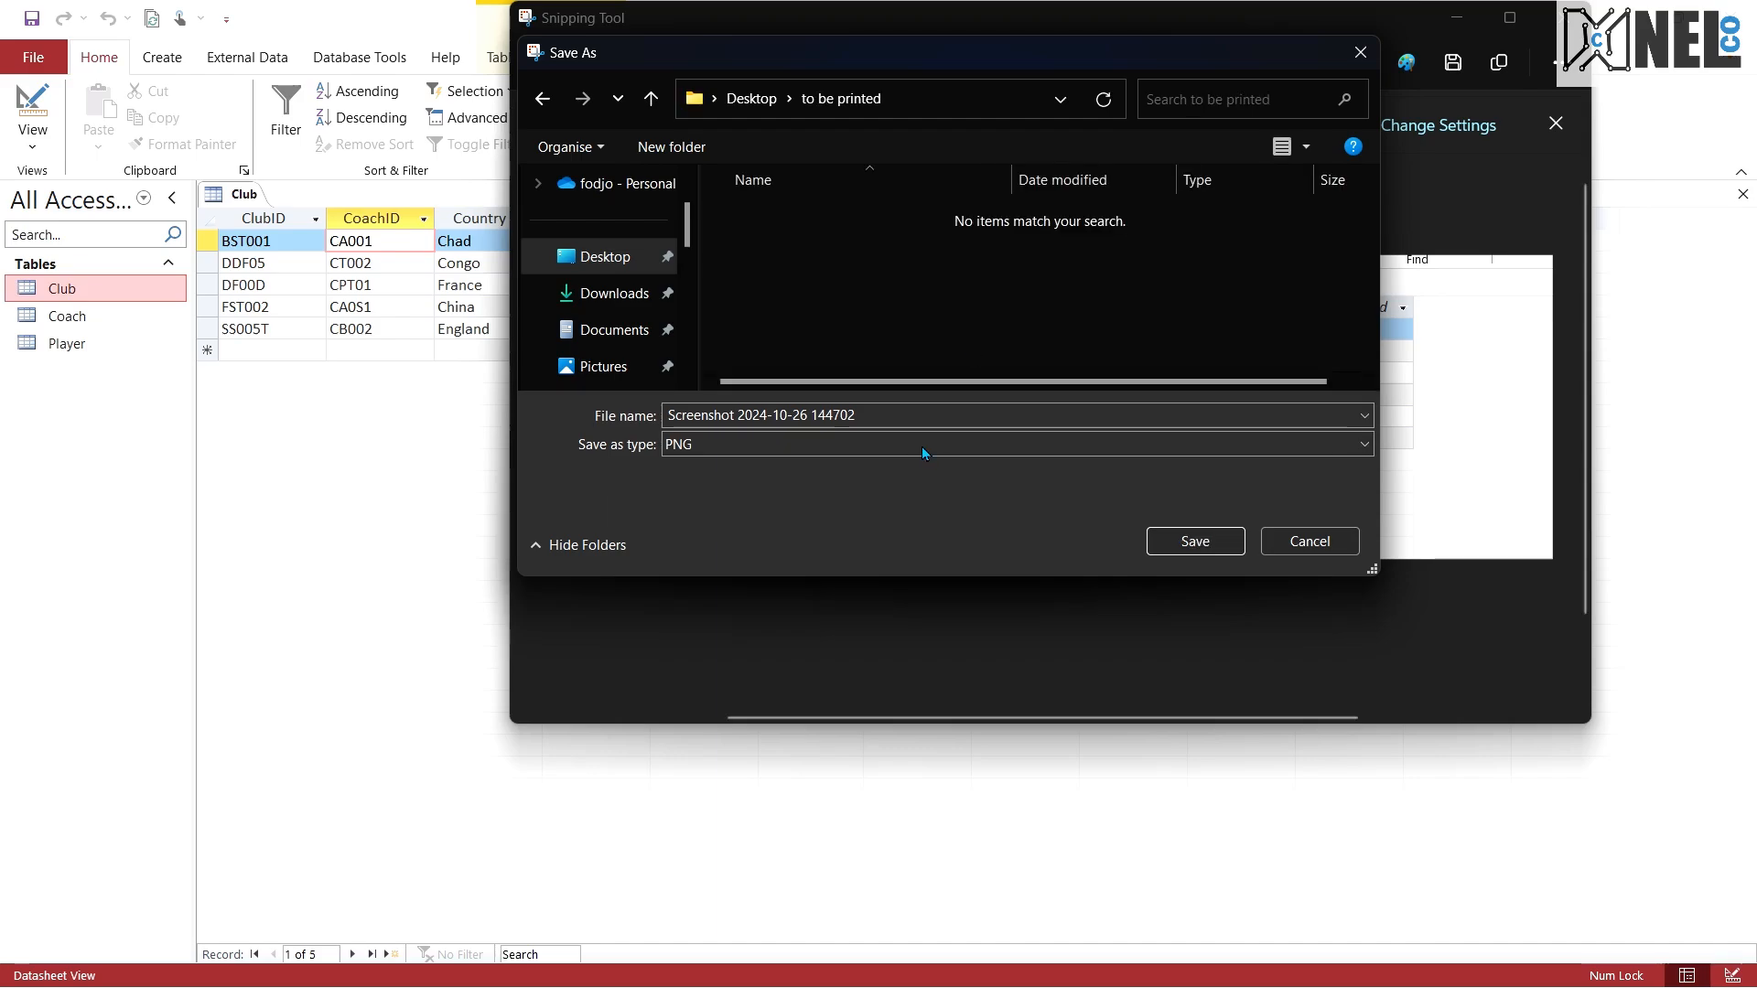
Step: Save the screenshot in the current folder as a PNG named club
left_click(870, 414)
type("club")
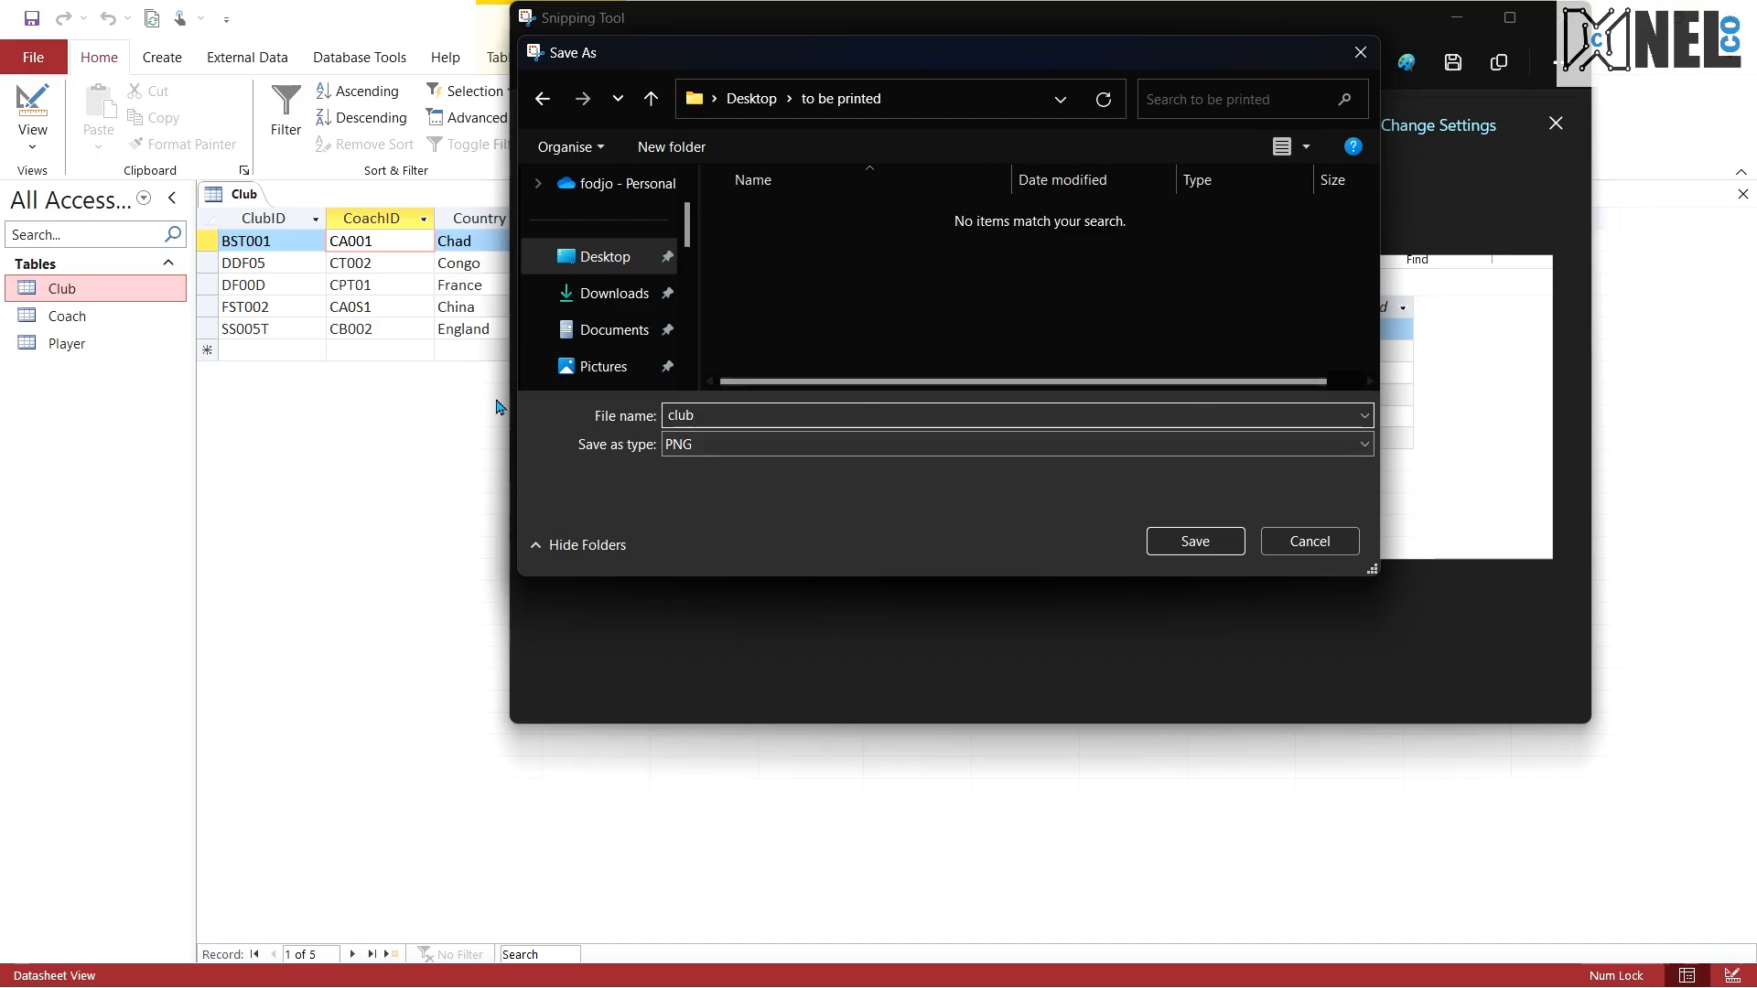
left_click(1195, 541)
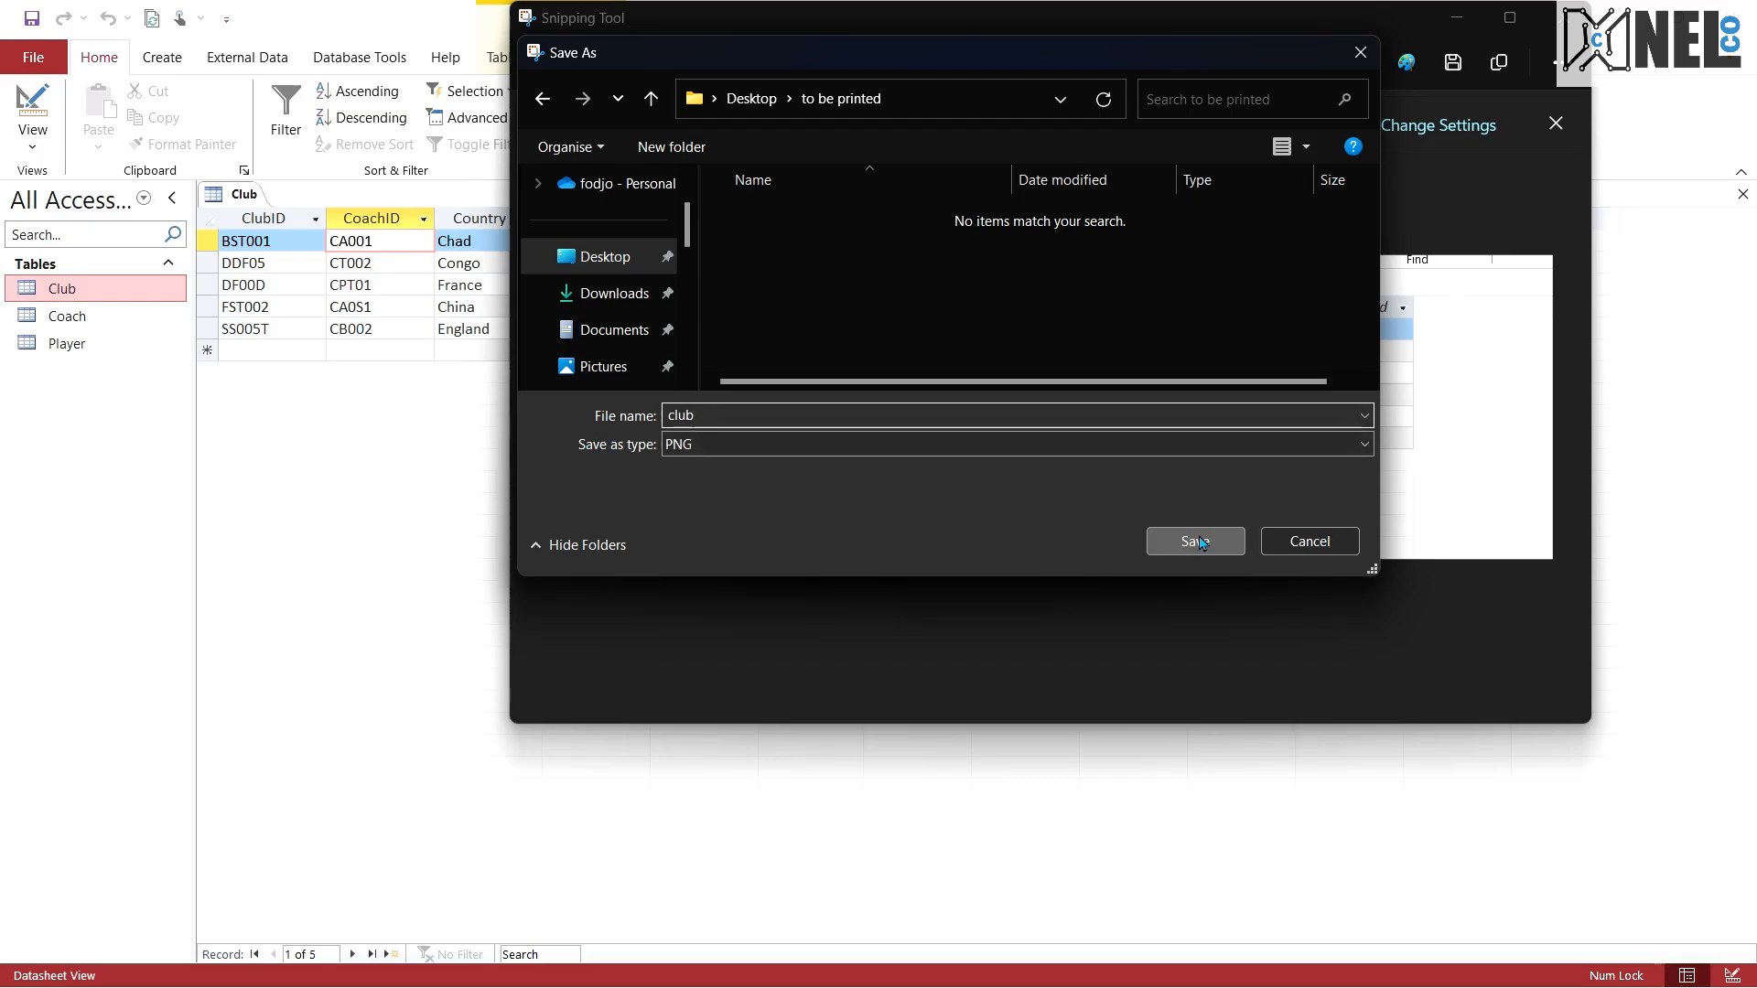
Step: Return to Access, open the Coach table and close the Club table
left_click(105, 317)
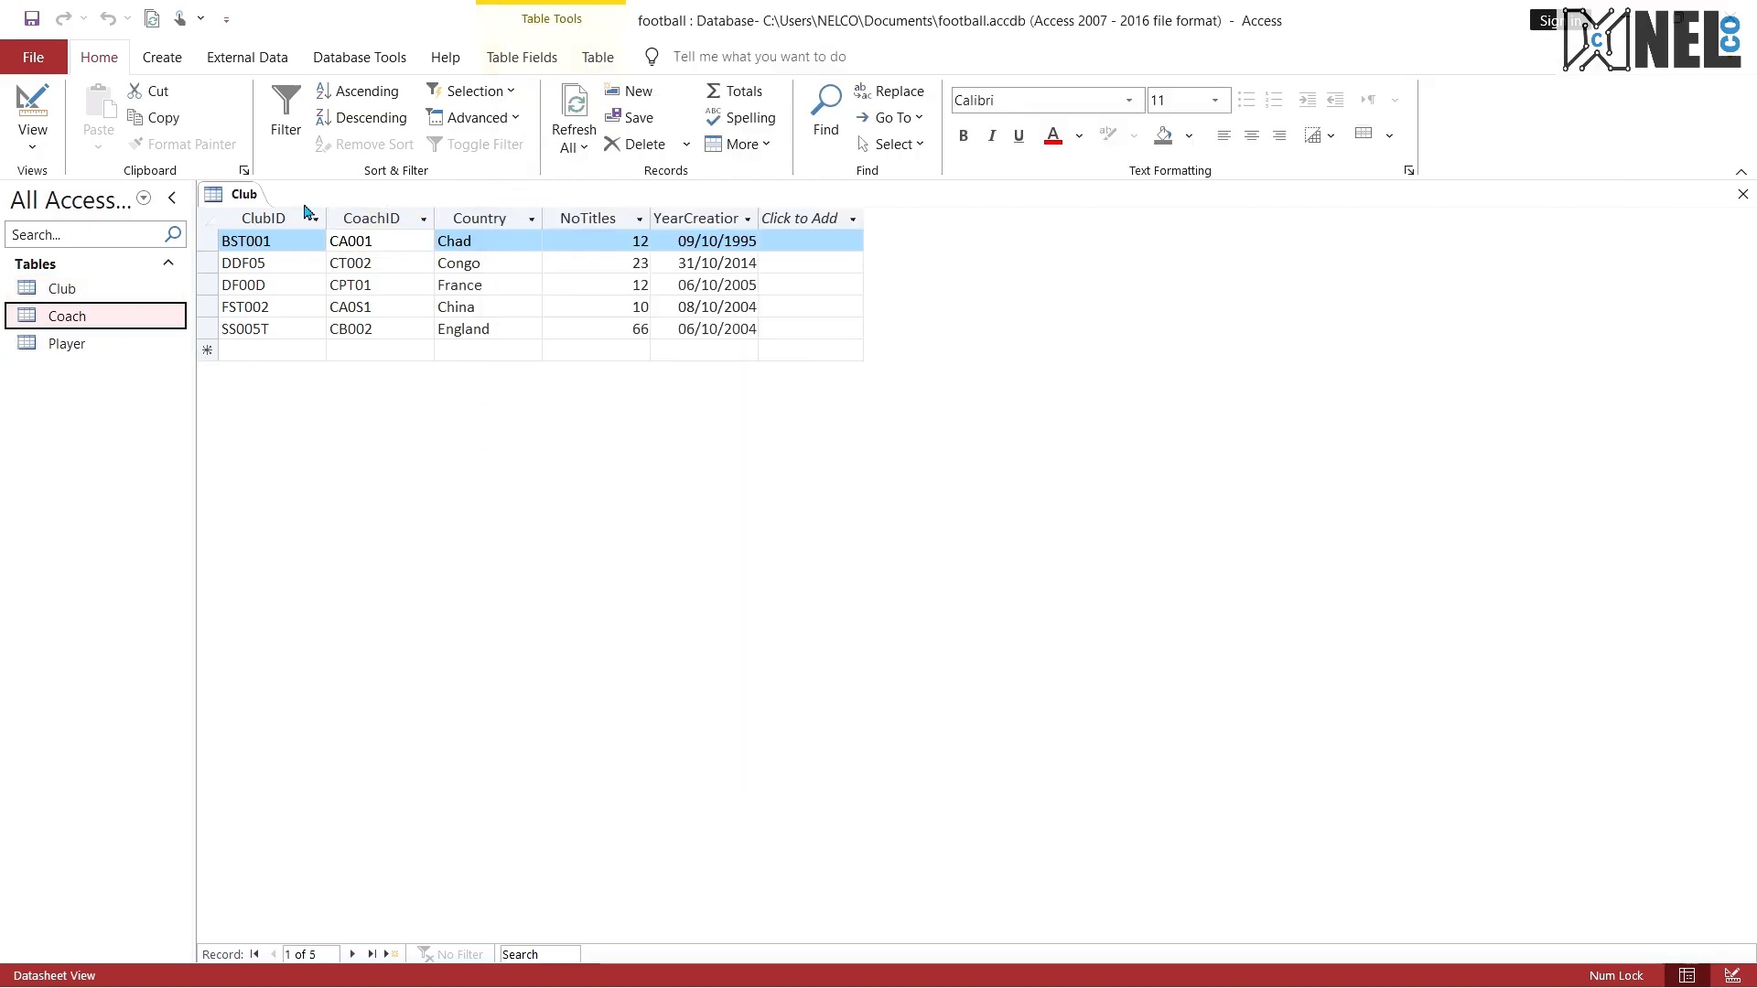
double_click(142, 316)
right_click(250, 192)
left_click(302, 231)
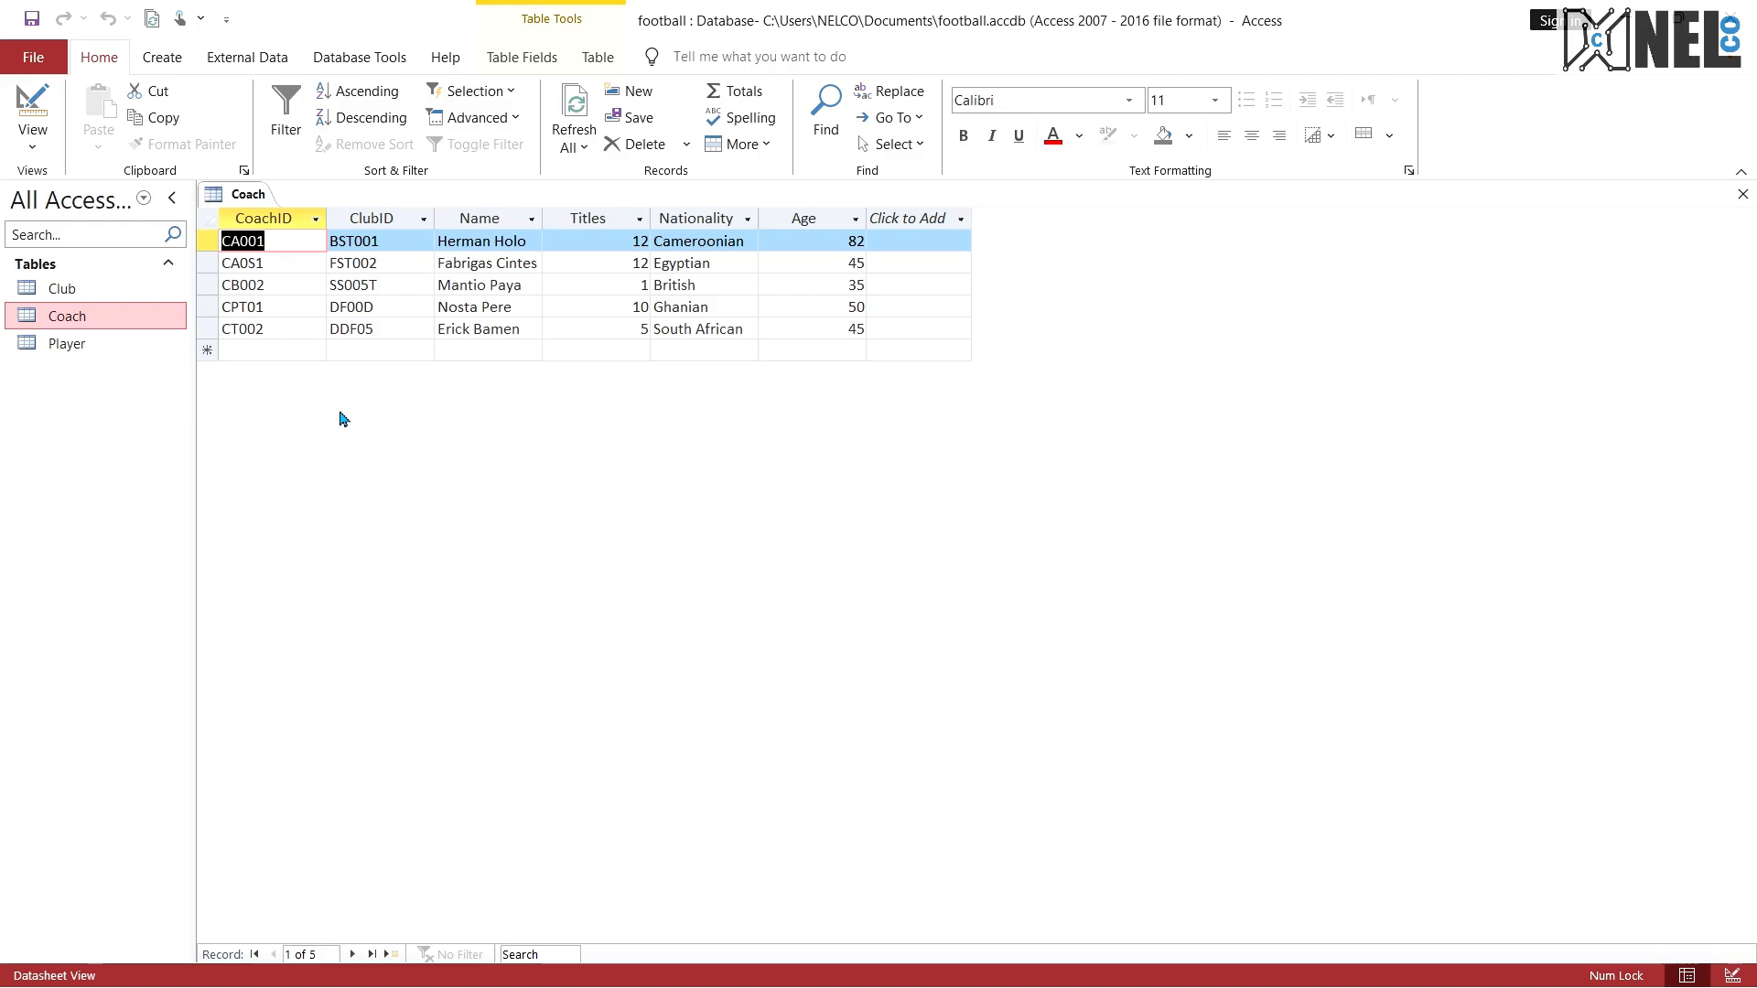
Step: Try to capture the area containing the table list and the Coach records
key("super+shift+s")
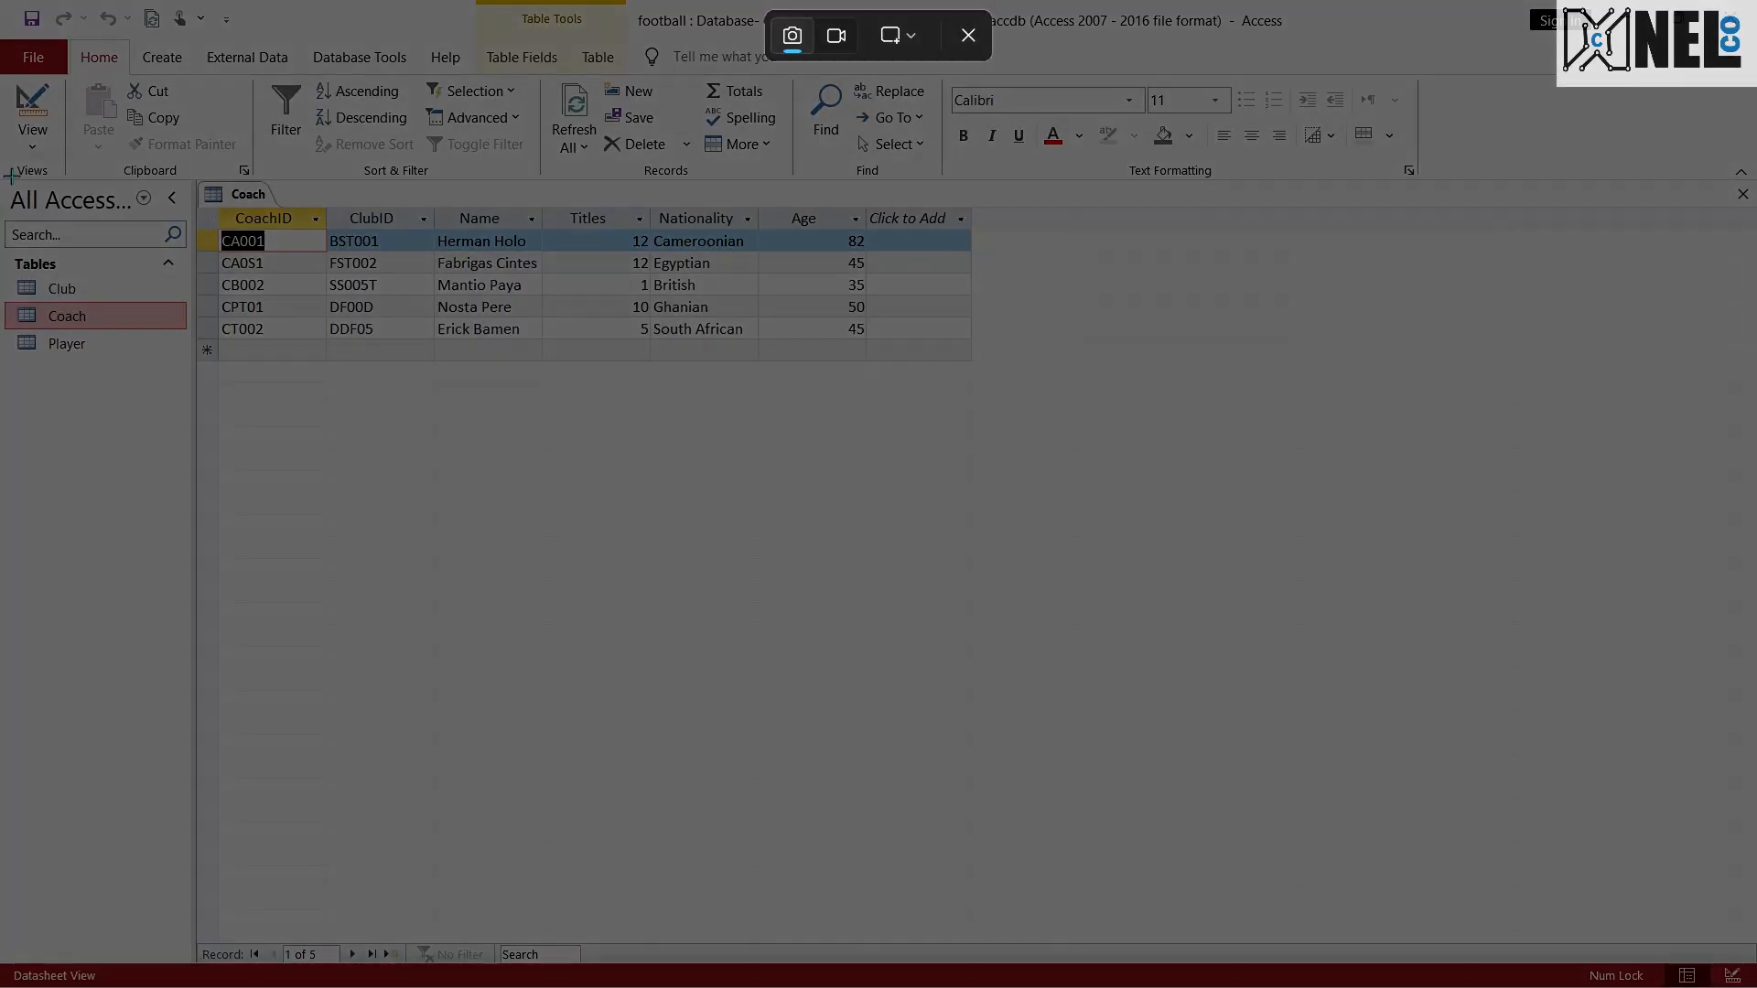
left_click_drag(9, 174, 1258, 505)
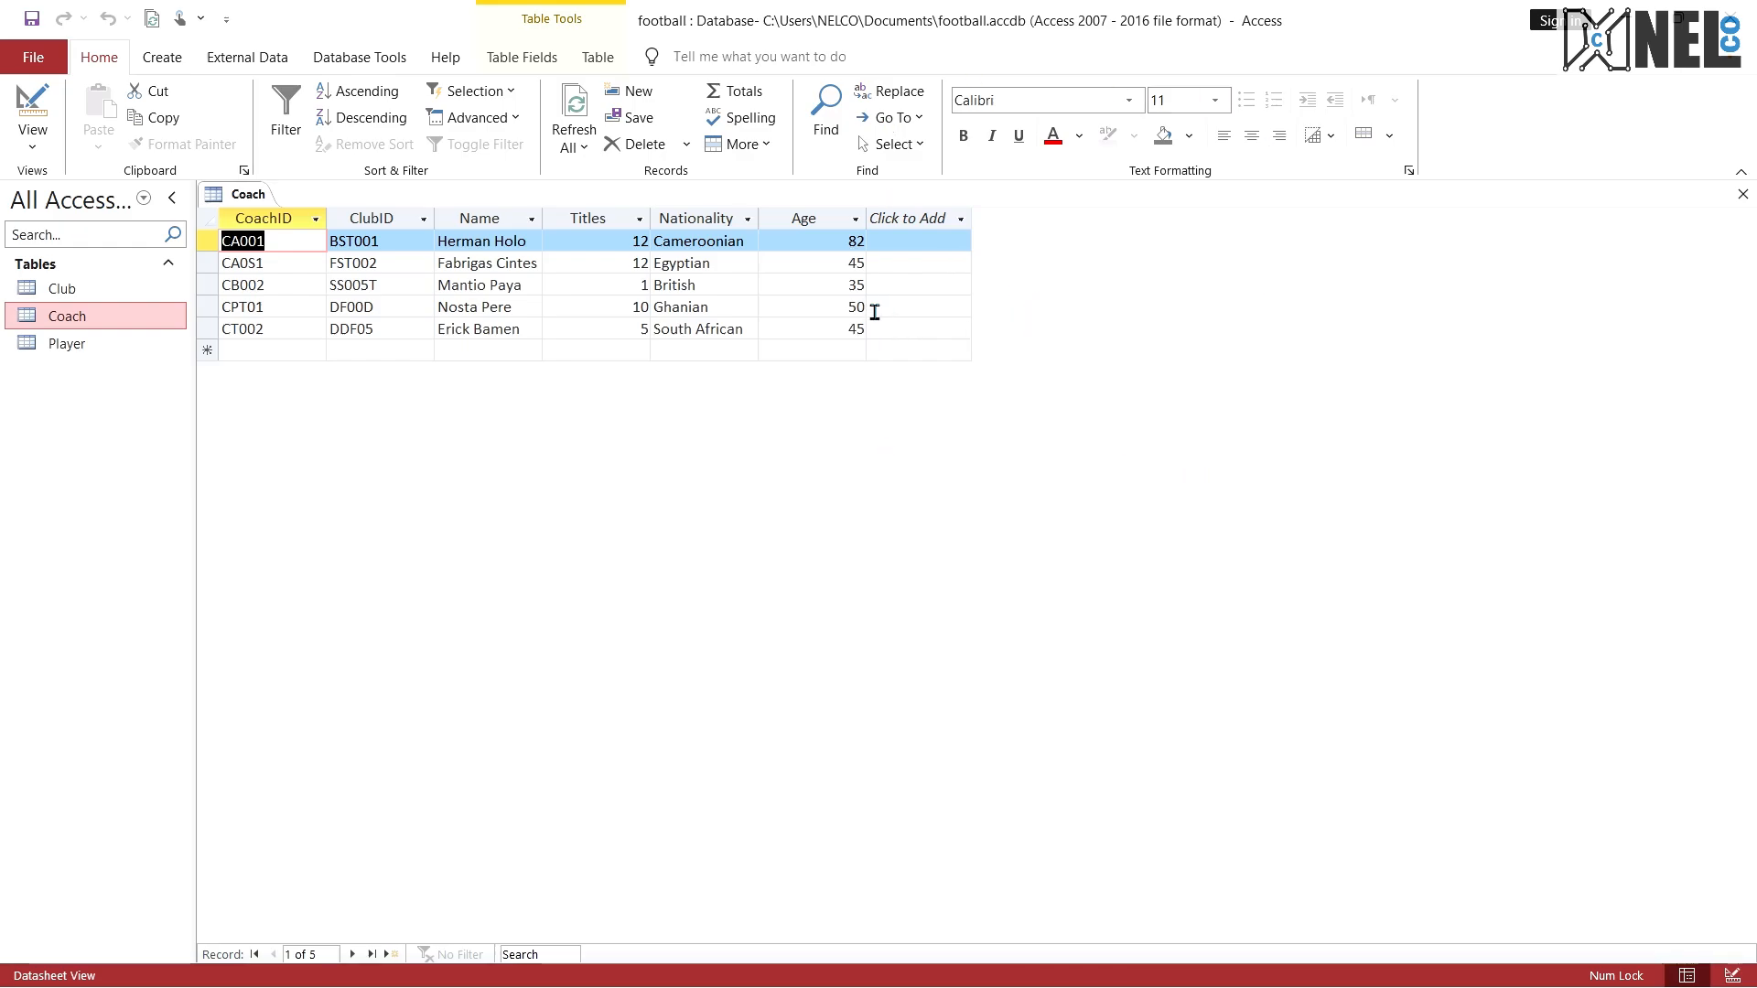
key("super+e")
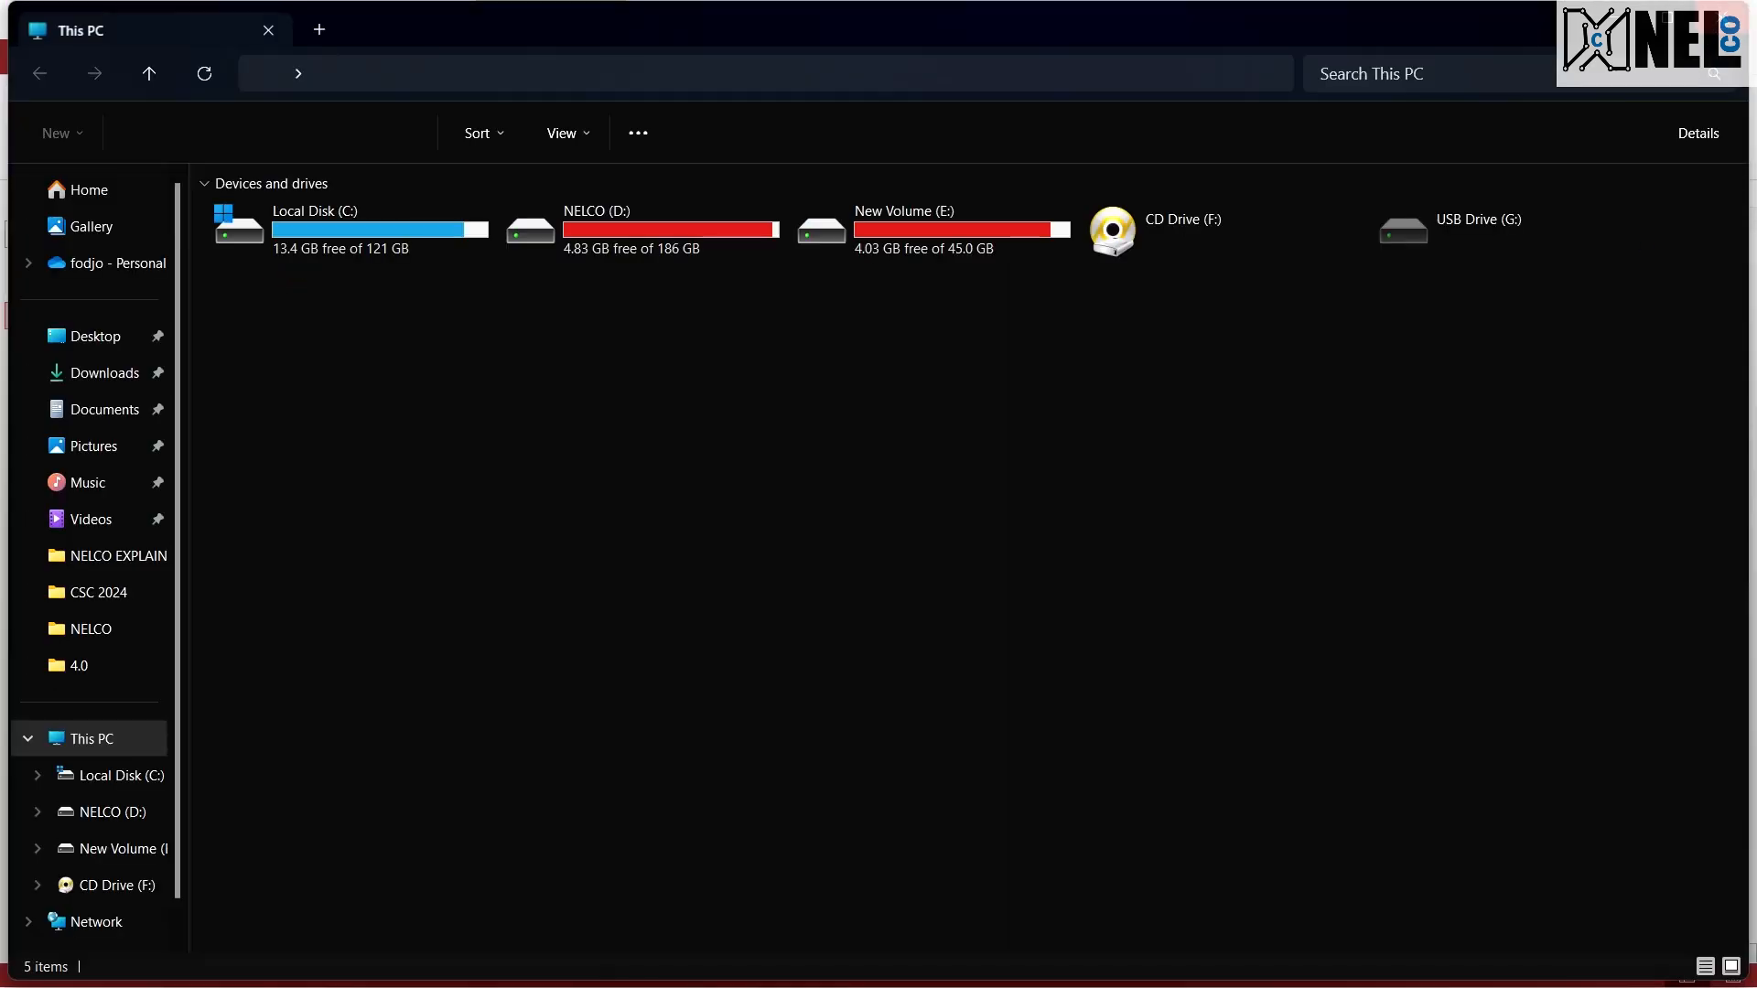
left_click(1729, 16)
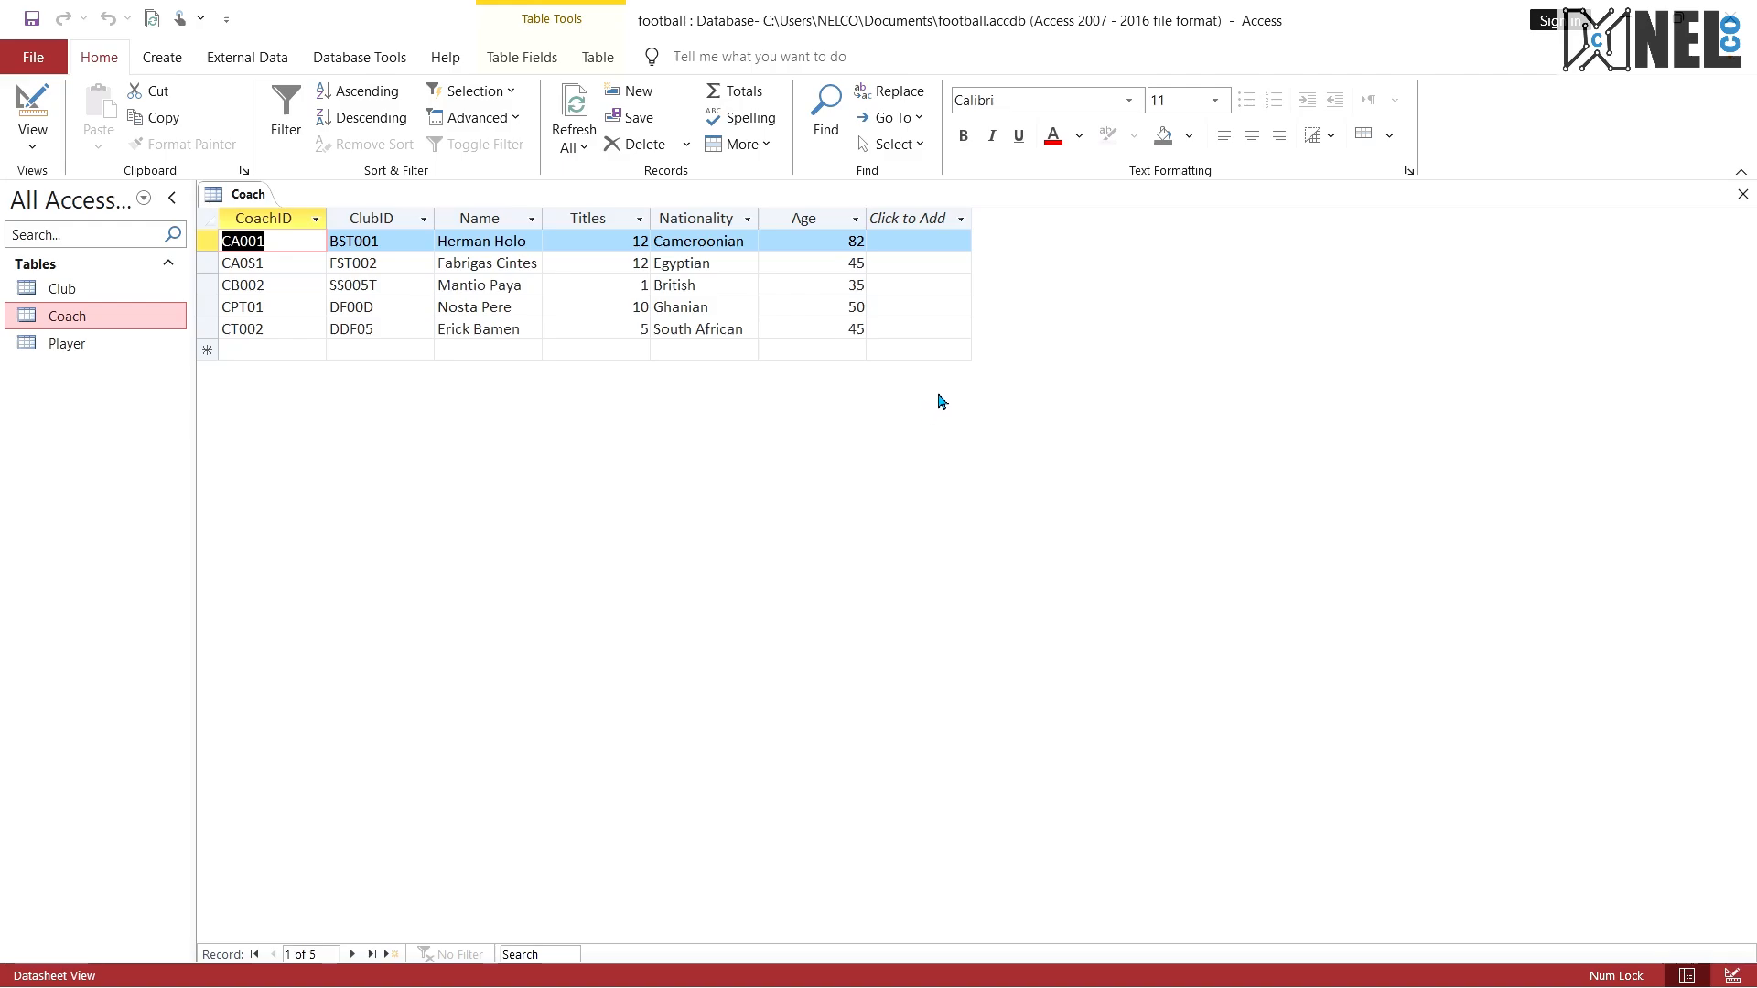
key("super")
type("sni`p")
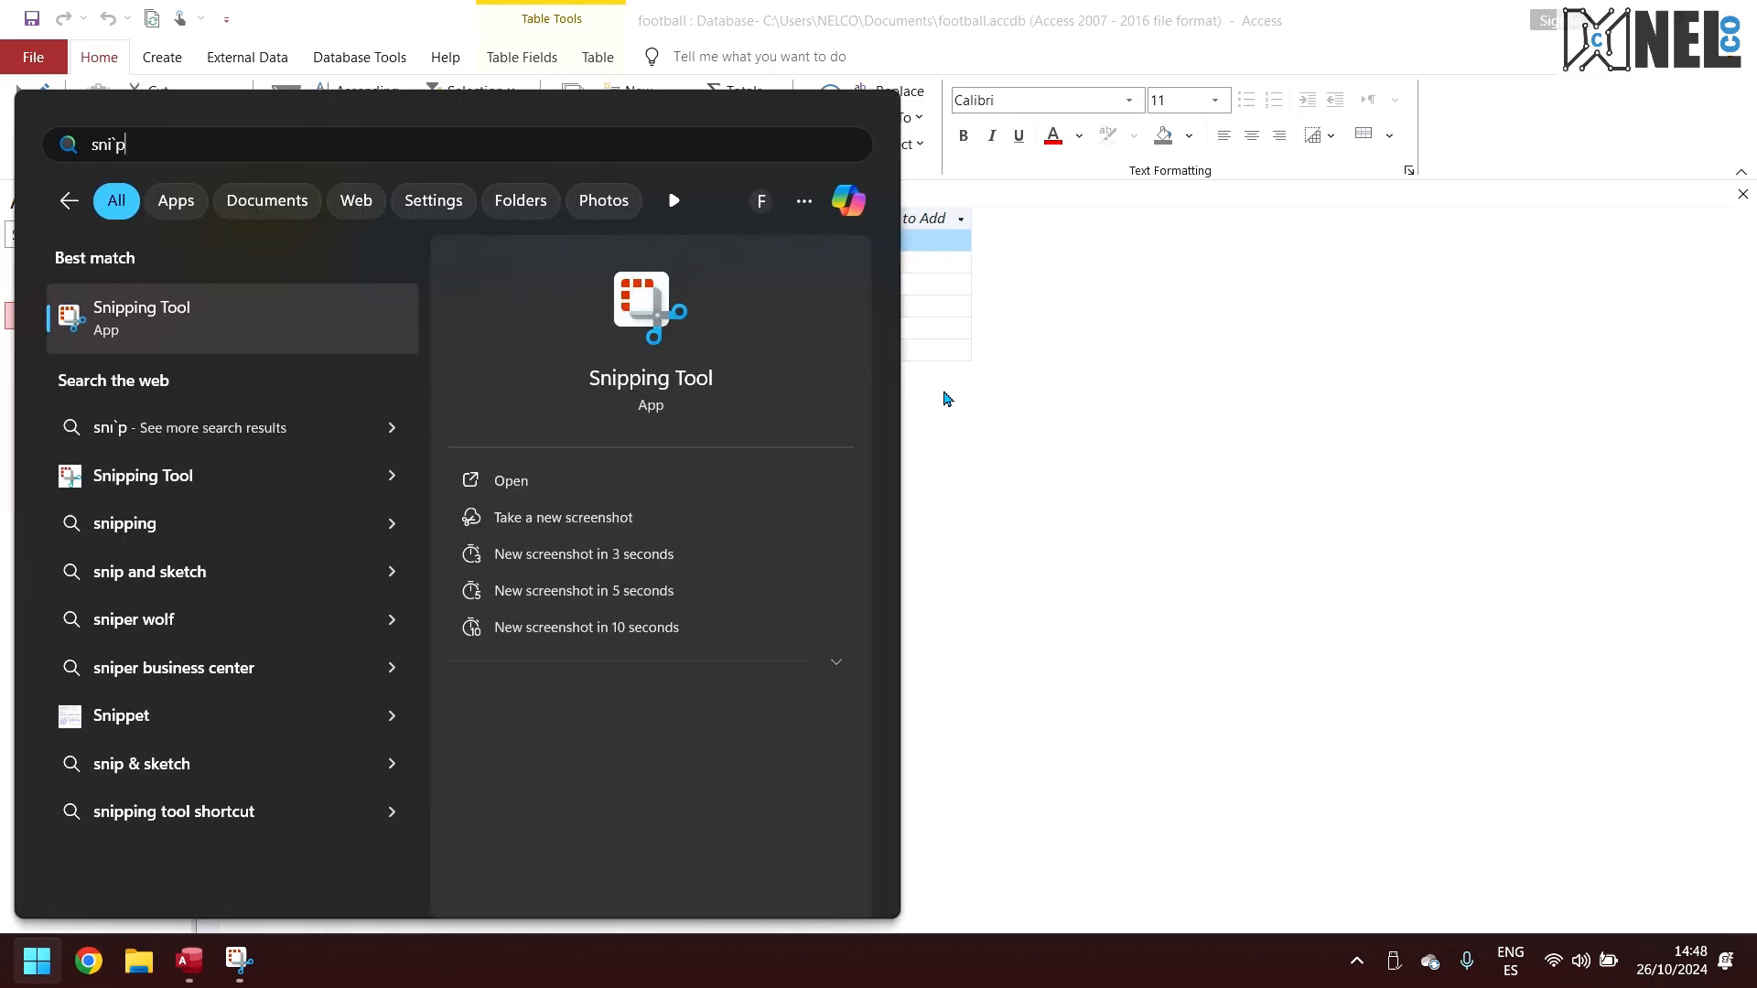
key("BackSpace")
key("Return")
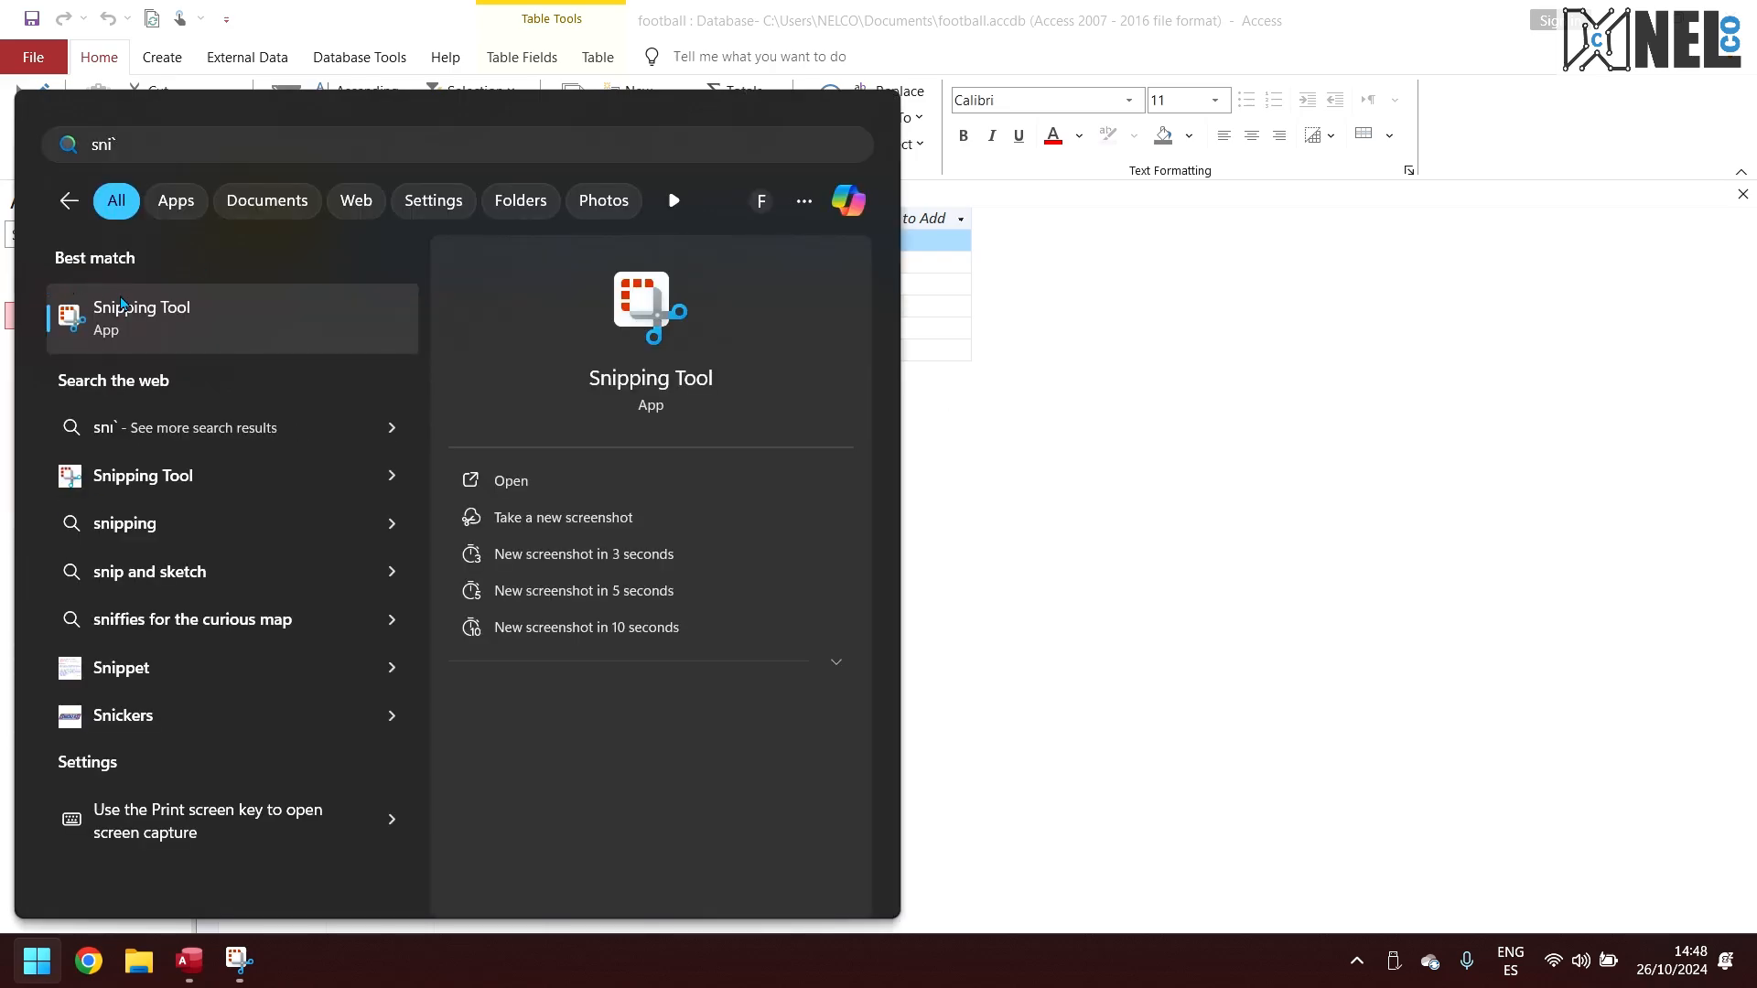
left_click(550, 63)
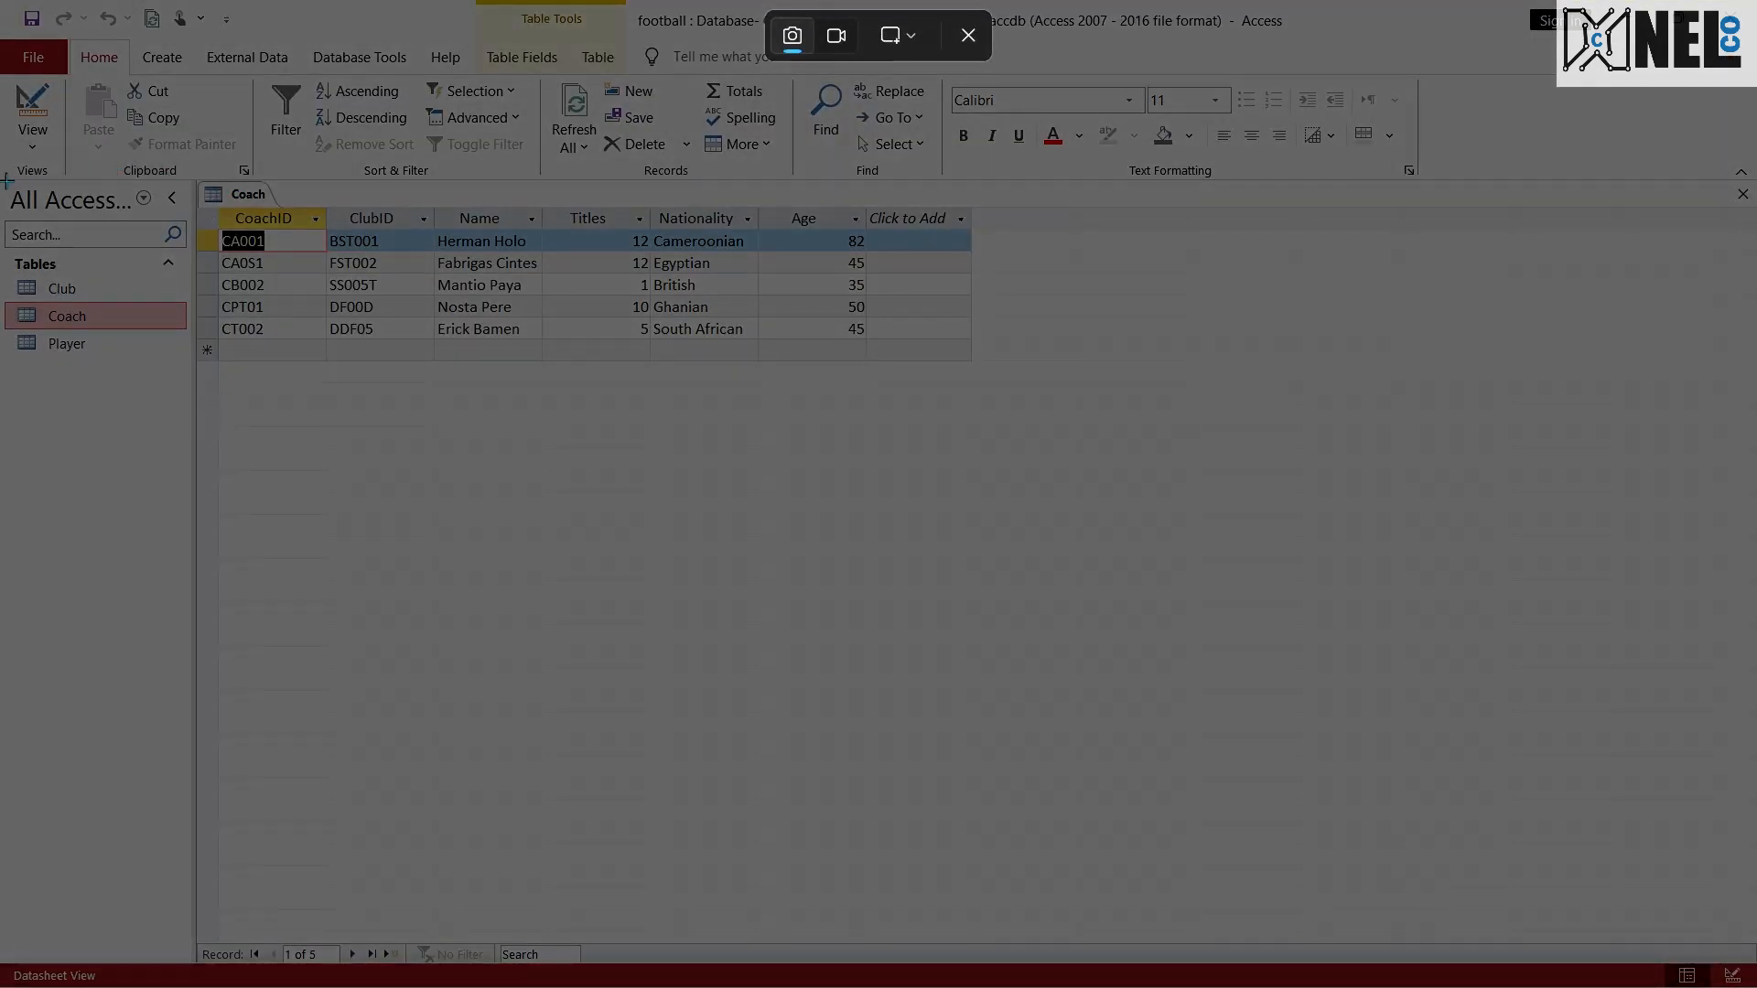
left_click_drag(248, 114, 1239, 177)
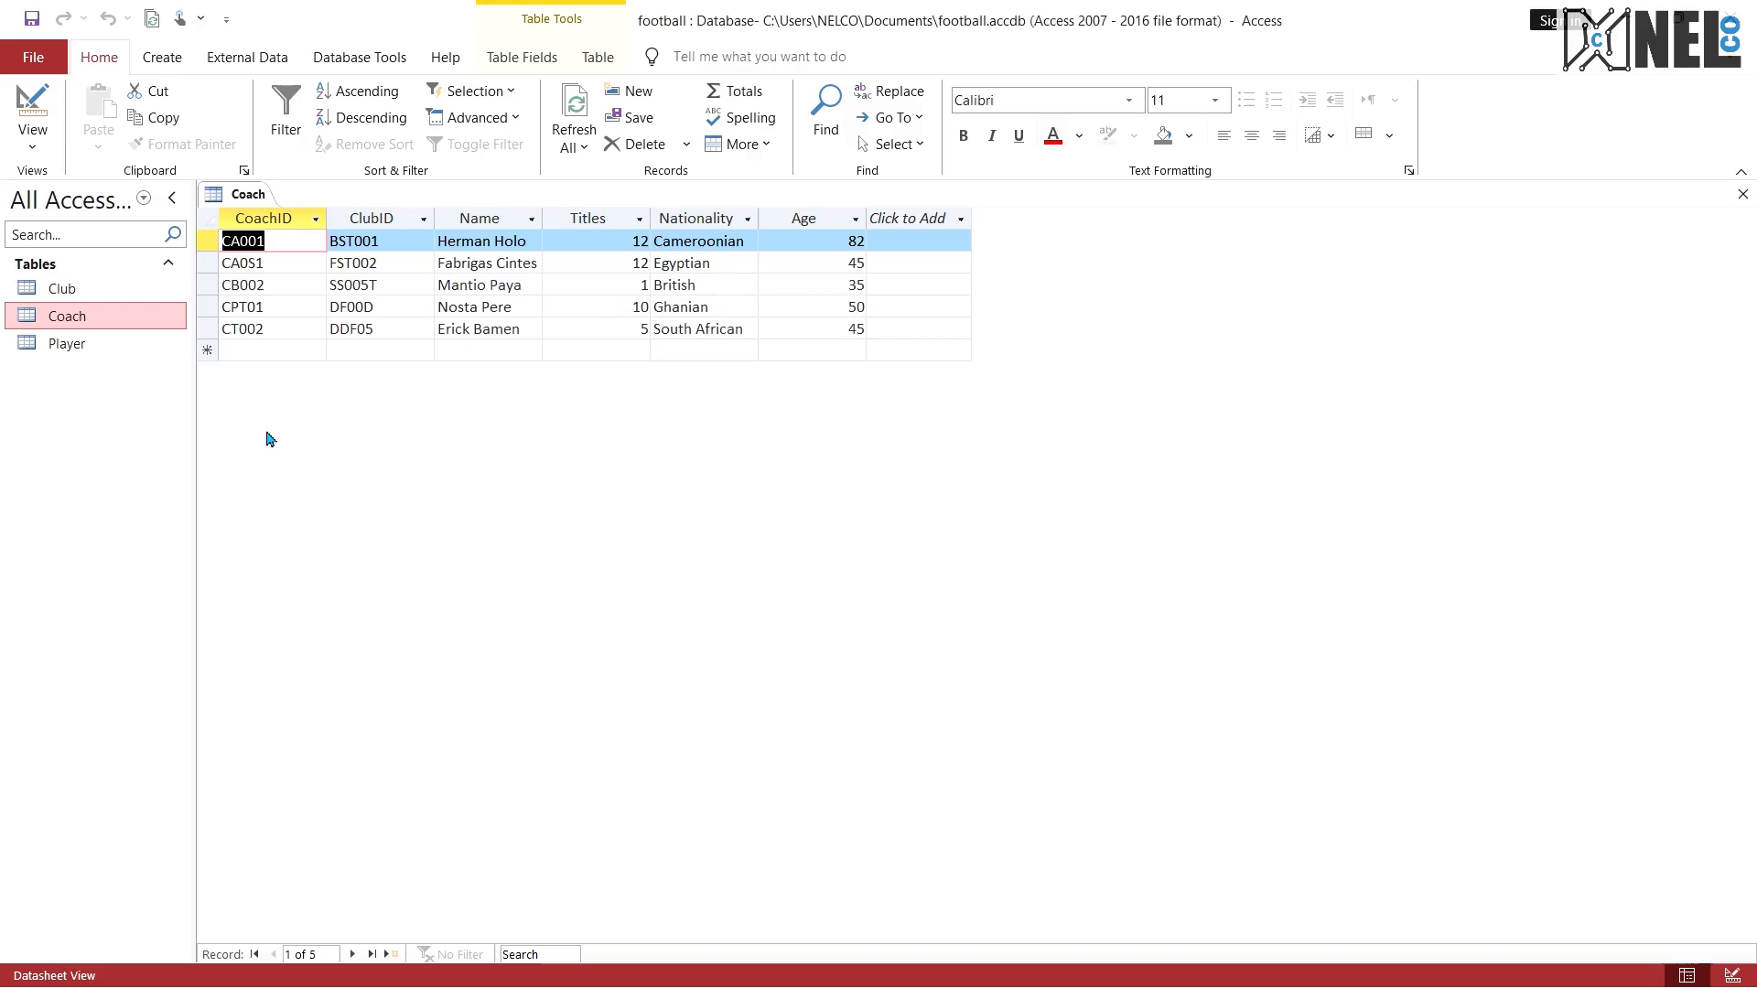
Step: Open the Snipping Tool and capture the area containing the table list and the Coach records
key("alt+Tab")
key("super")
type("snipp")
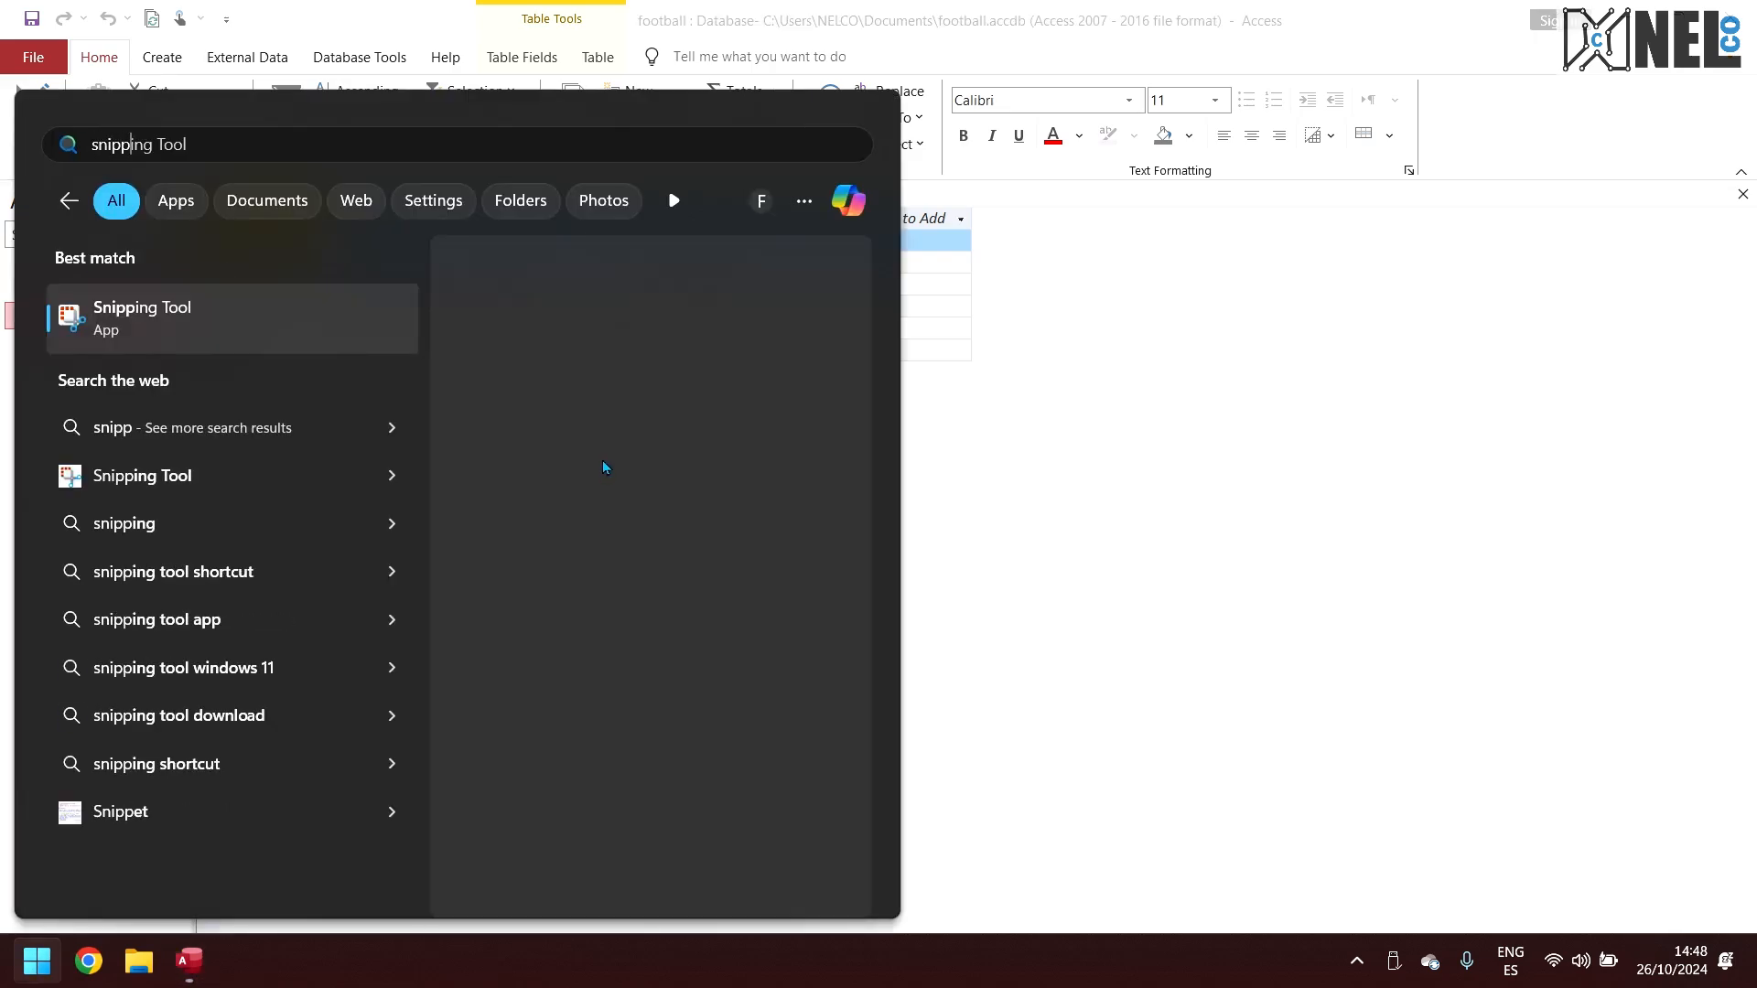
key("Return")
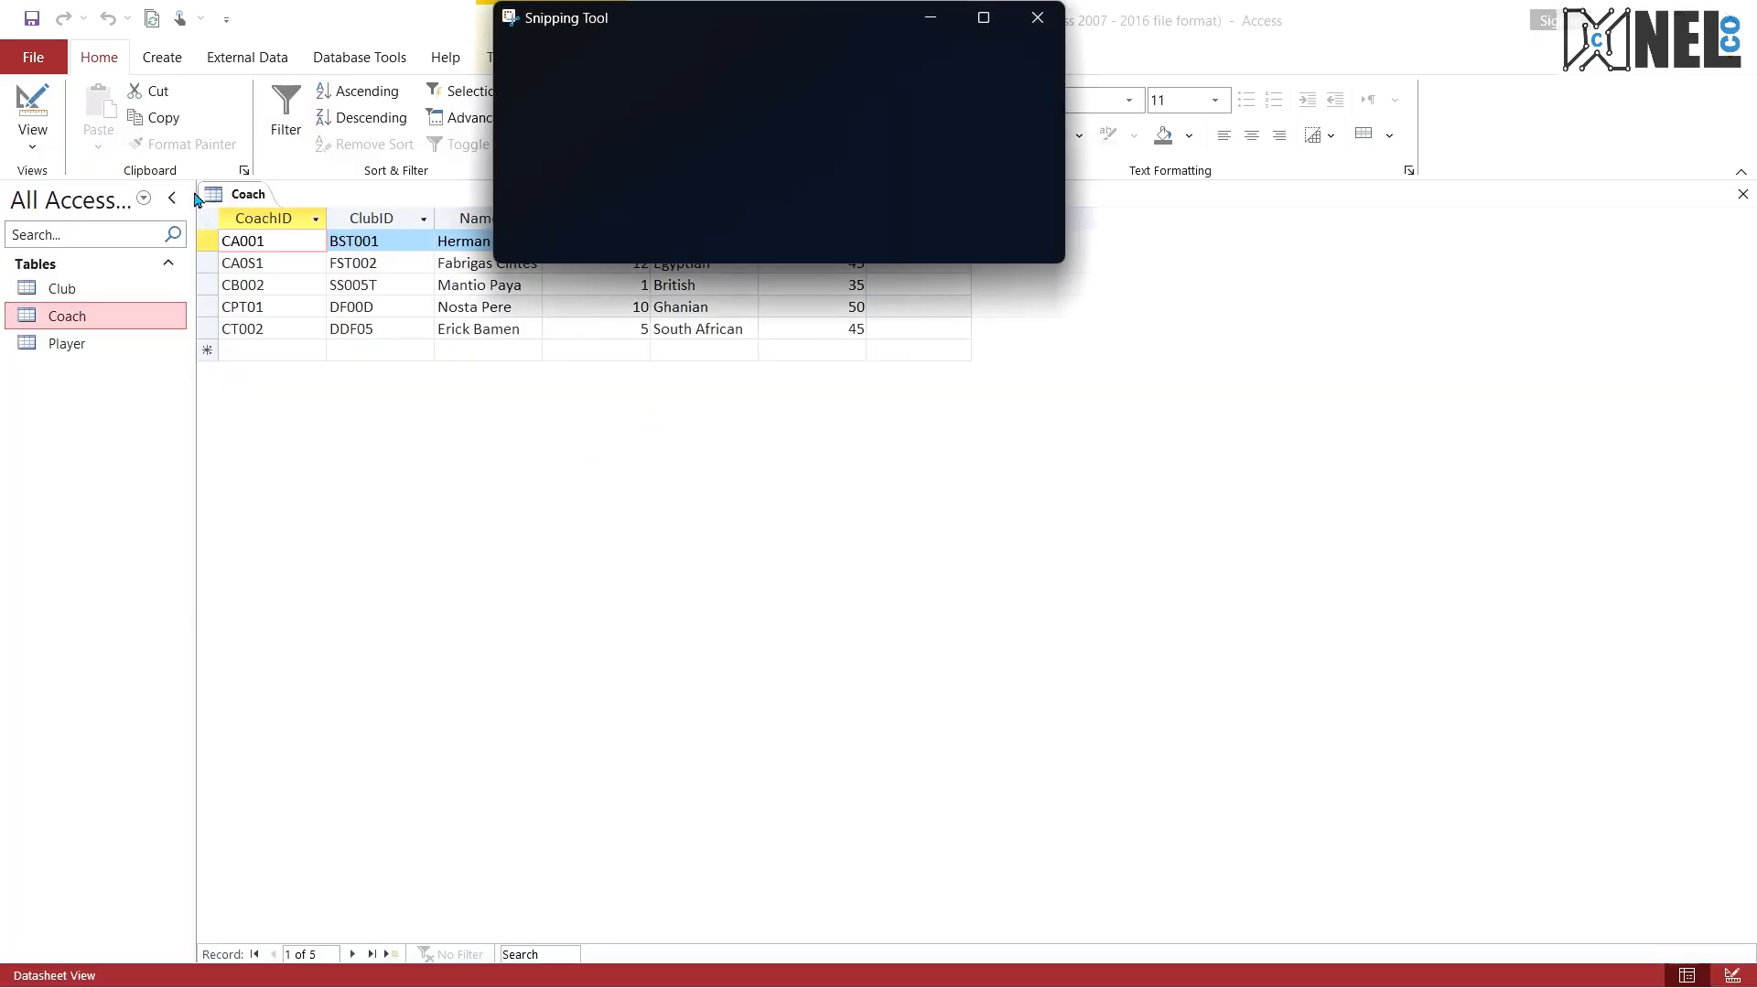
left_click(512, 62)
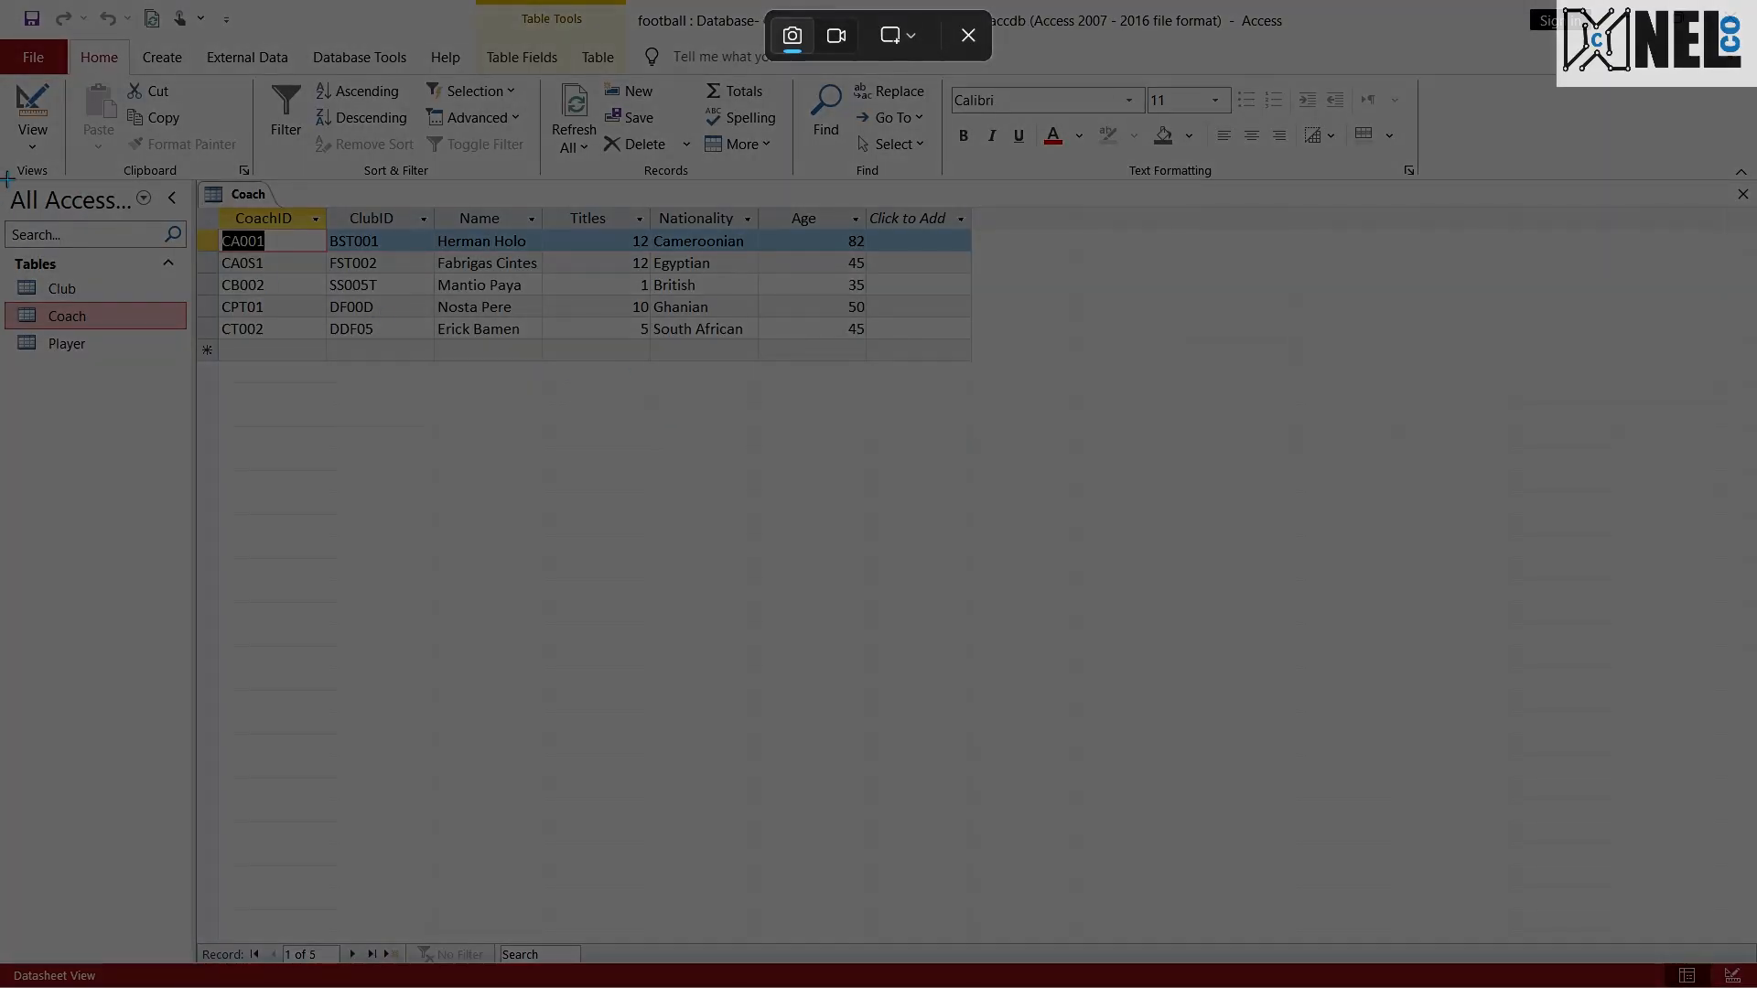
left_click_drag(4, 176, 1123, 444)
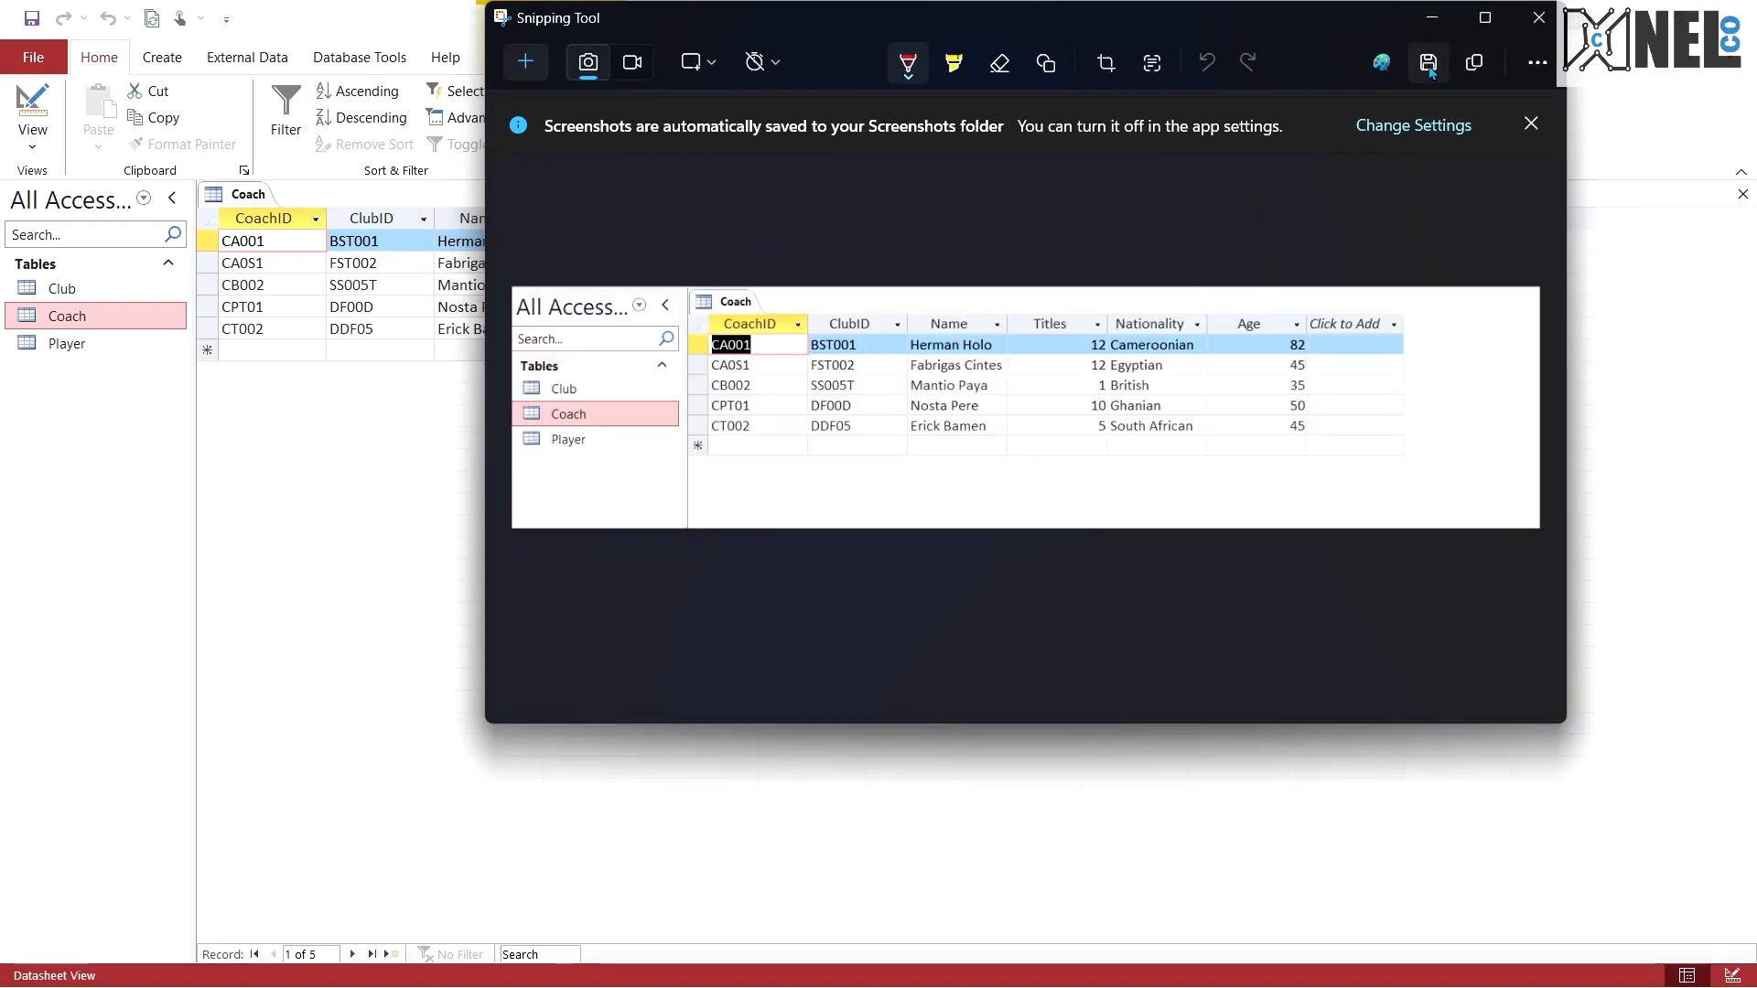
Step: Save the Coach screenshot as a PNG named coach in the "to be printed" folder and close the Snipping Tool
left_click(1428, 64)
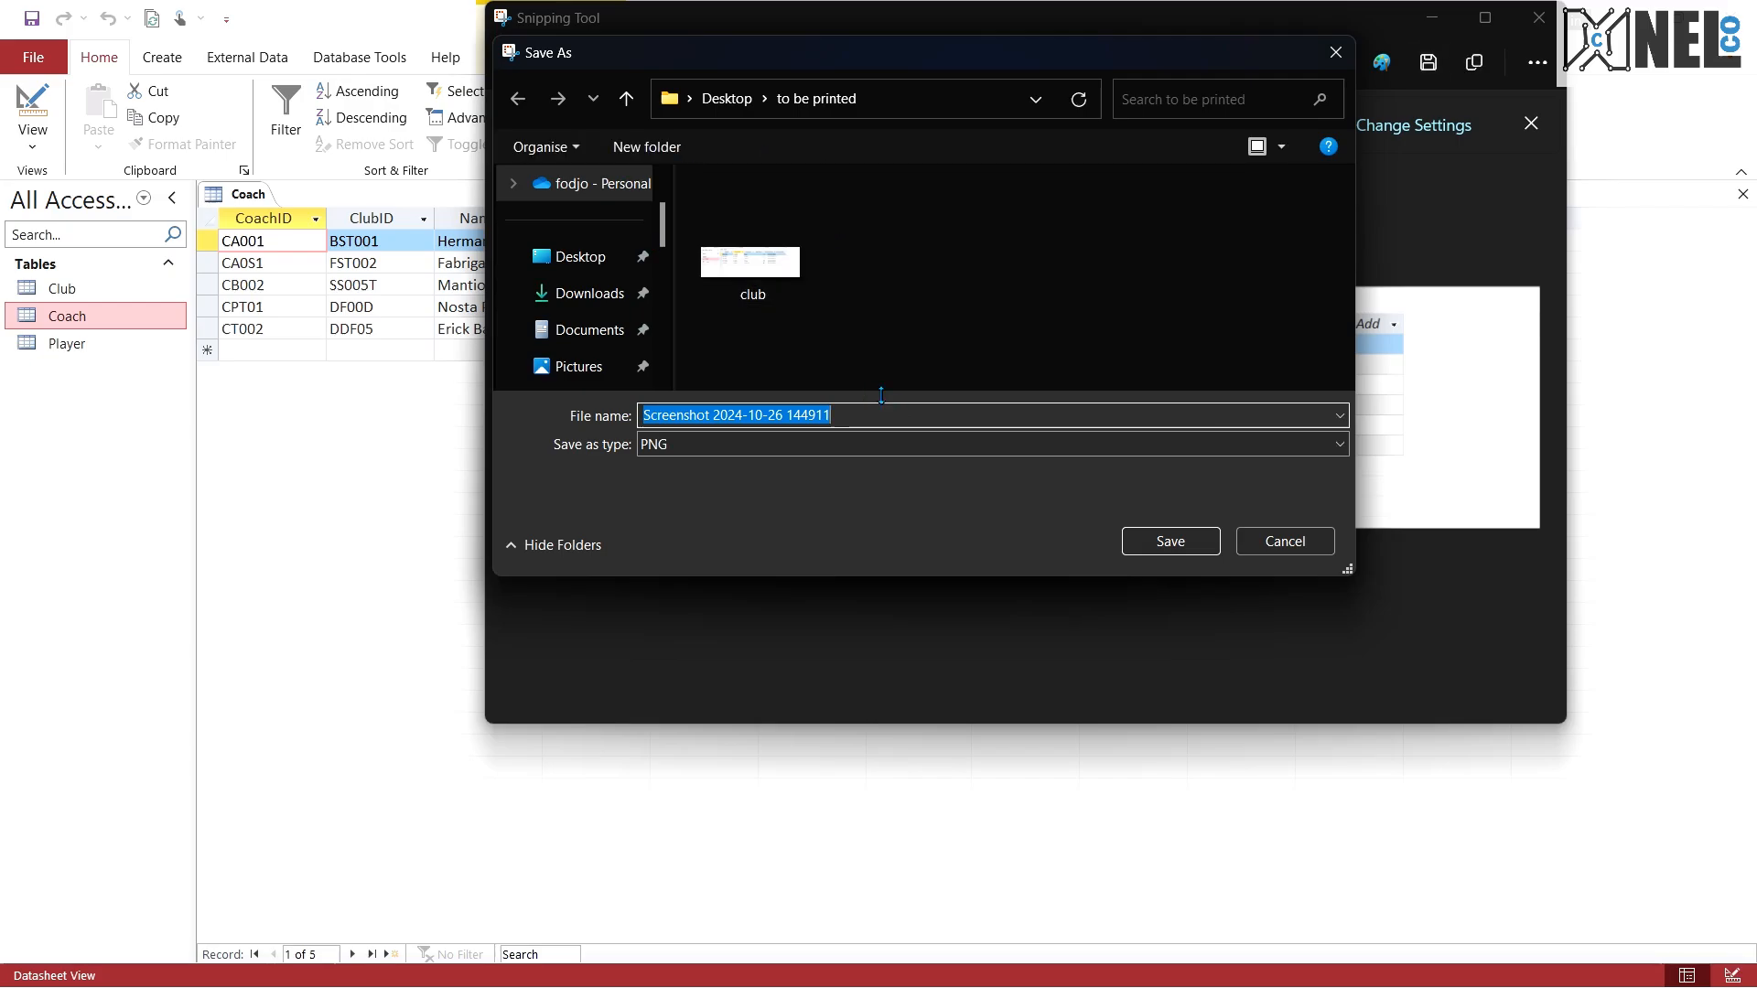
type("coach")
key("Return")
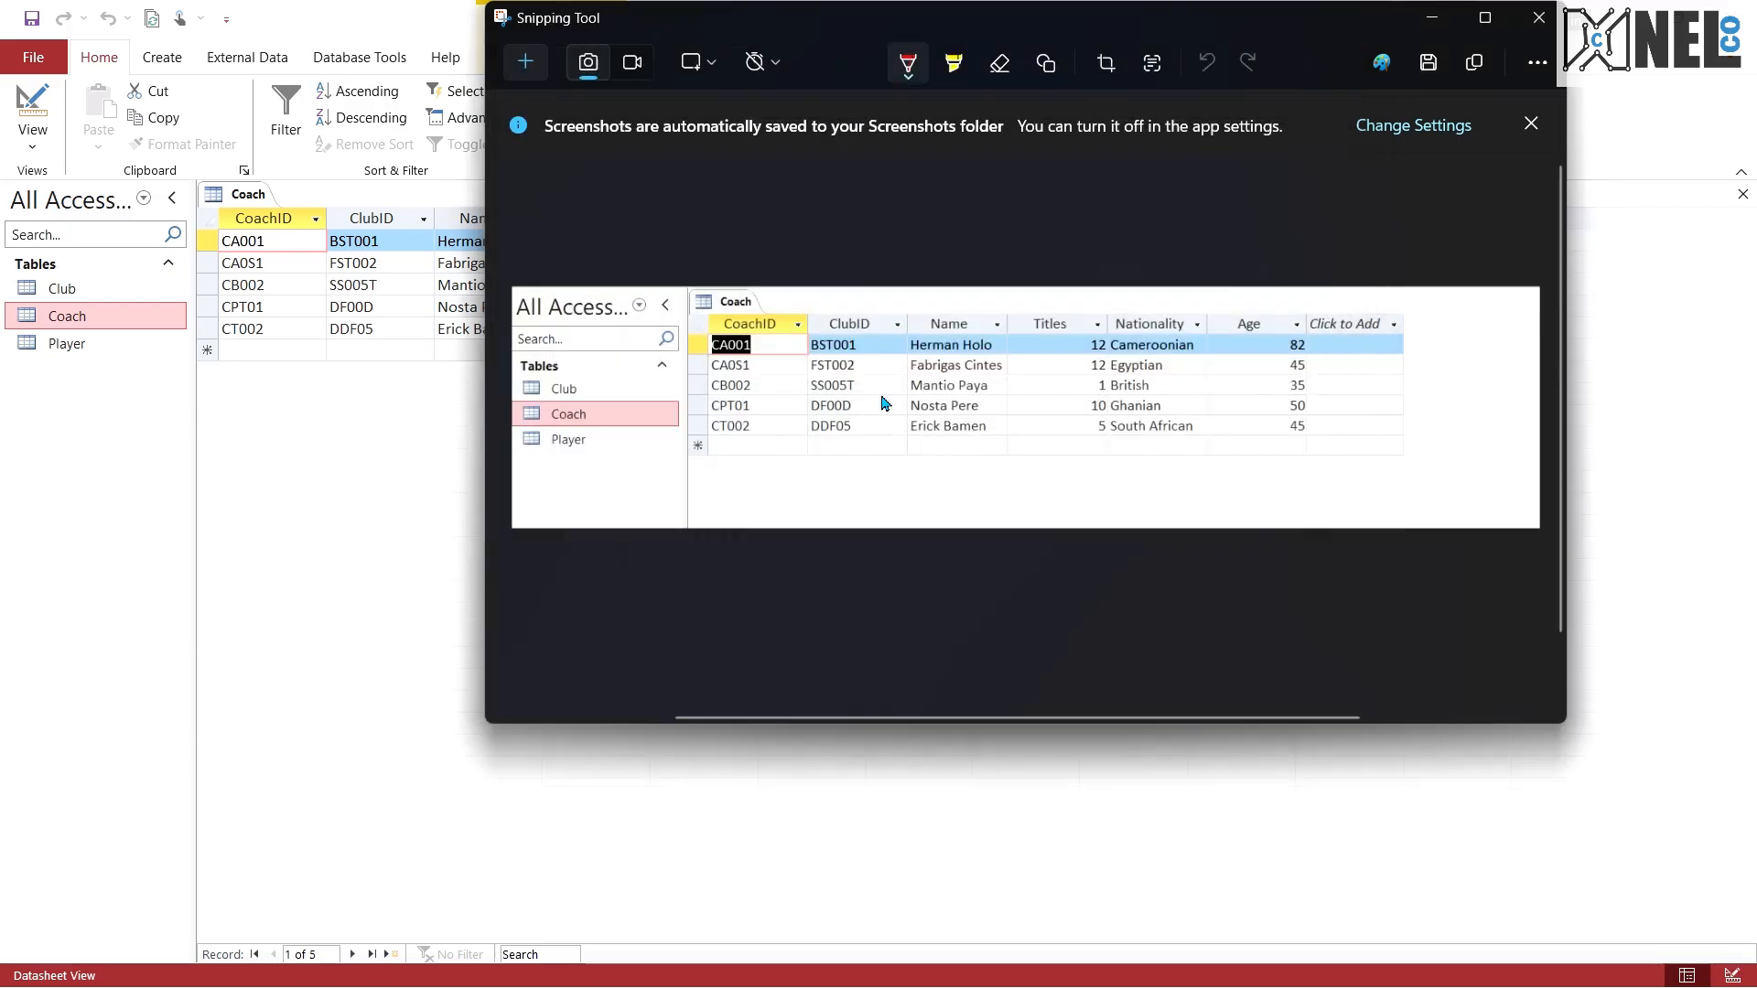
left_click(1534, 17)
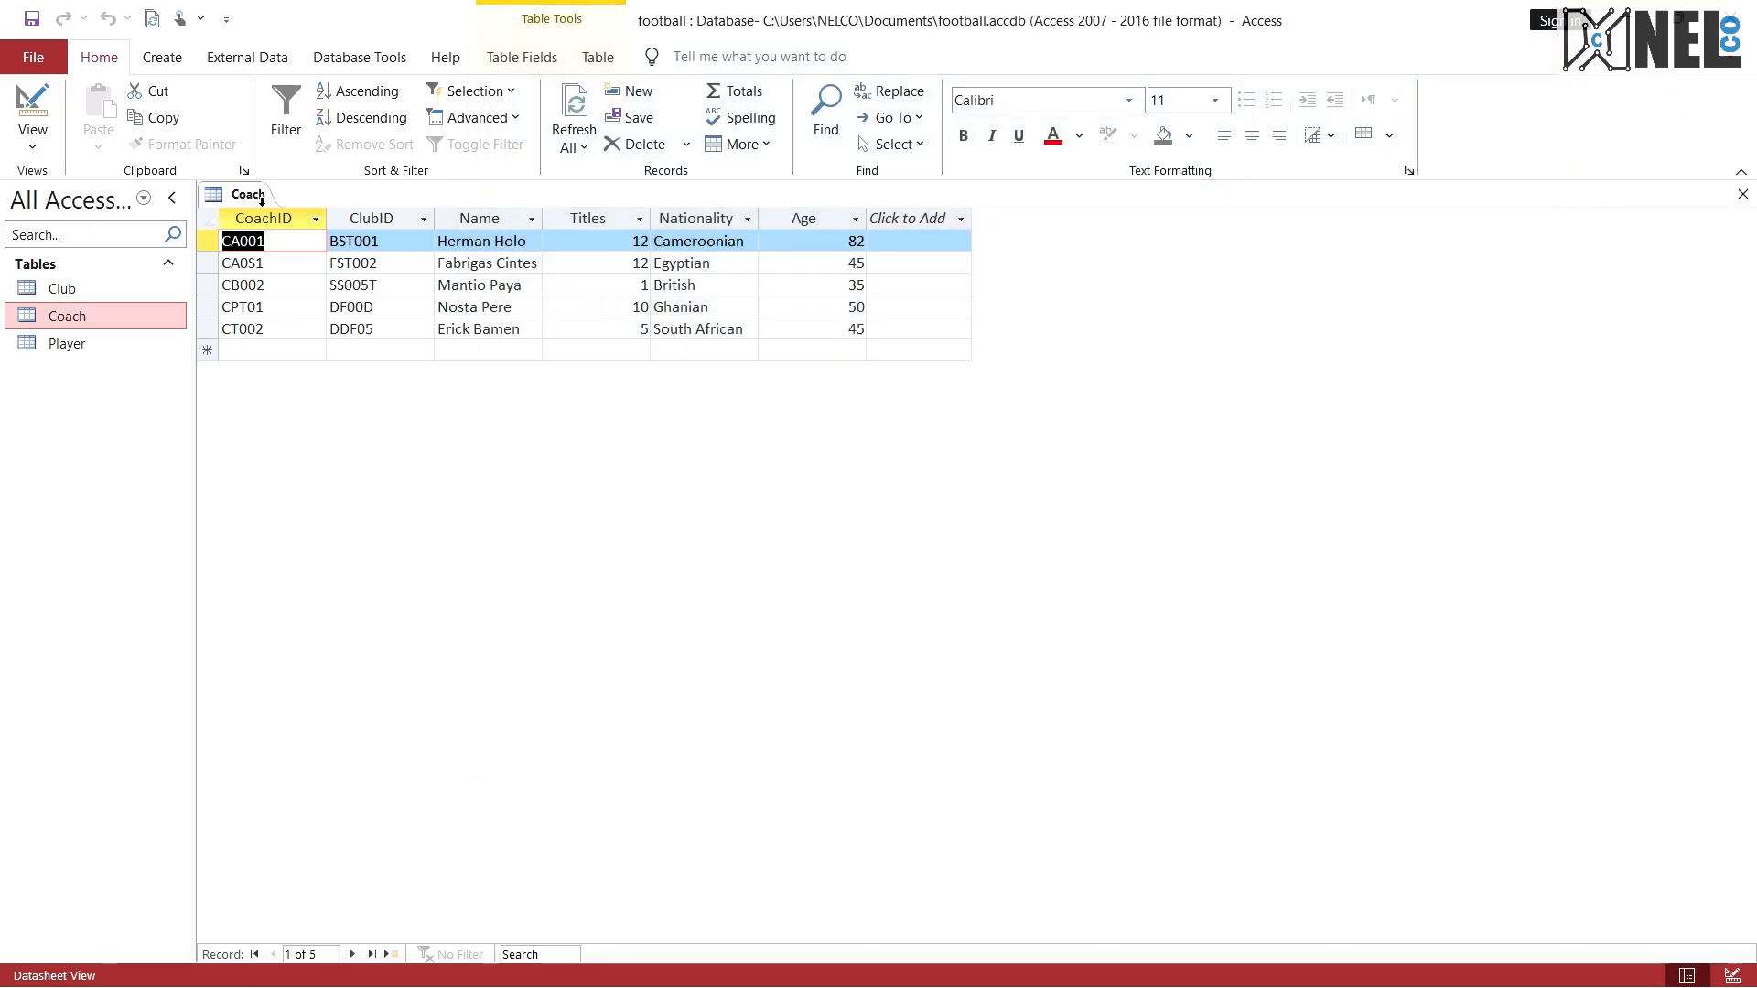
Step: Close the Coach table and open the Player table
right_click(264, 195)
left_click(294, 226)
double_click(67, 342)
Step: Open the Snipping Tool and capture the area containing the table list and the Player records
key("super")
type("sni")
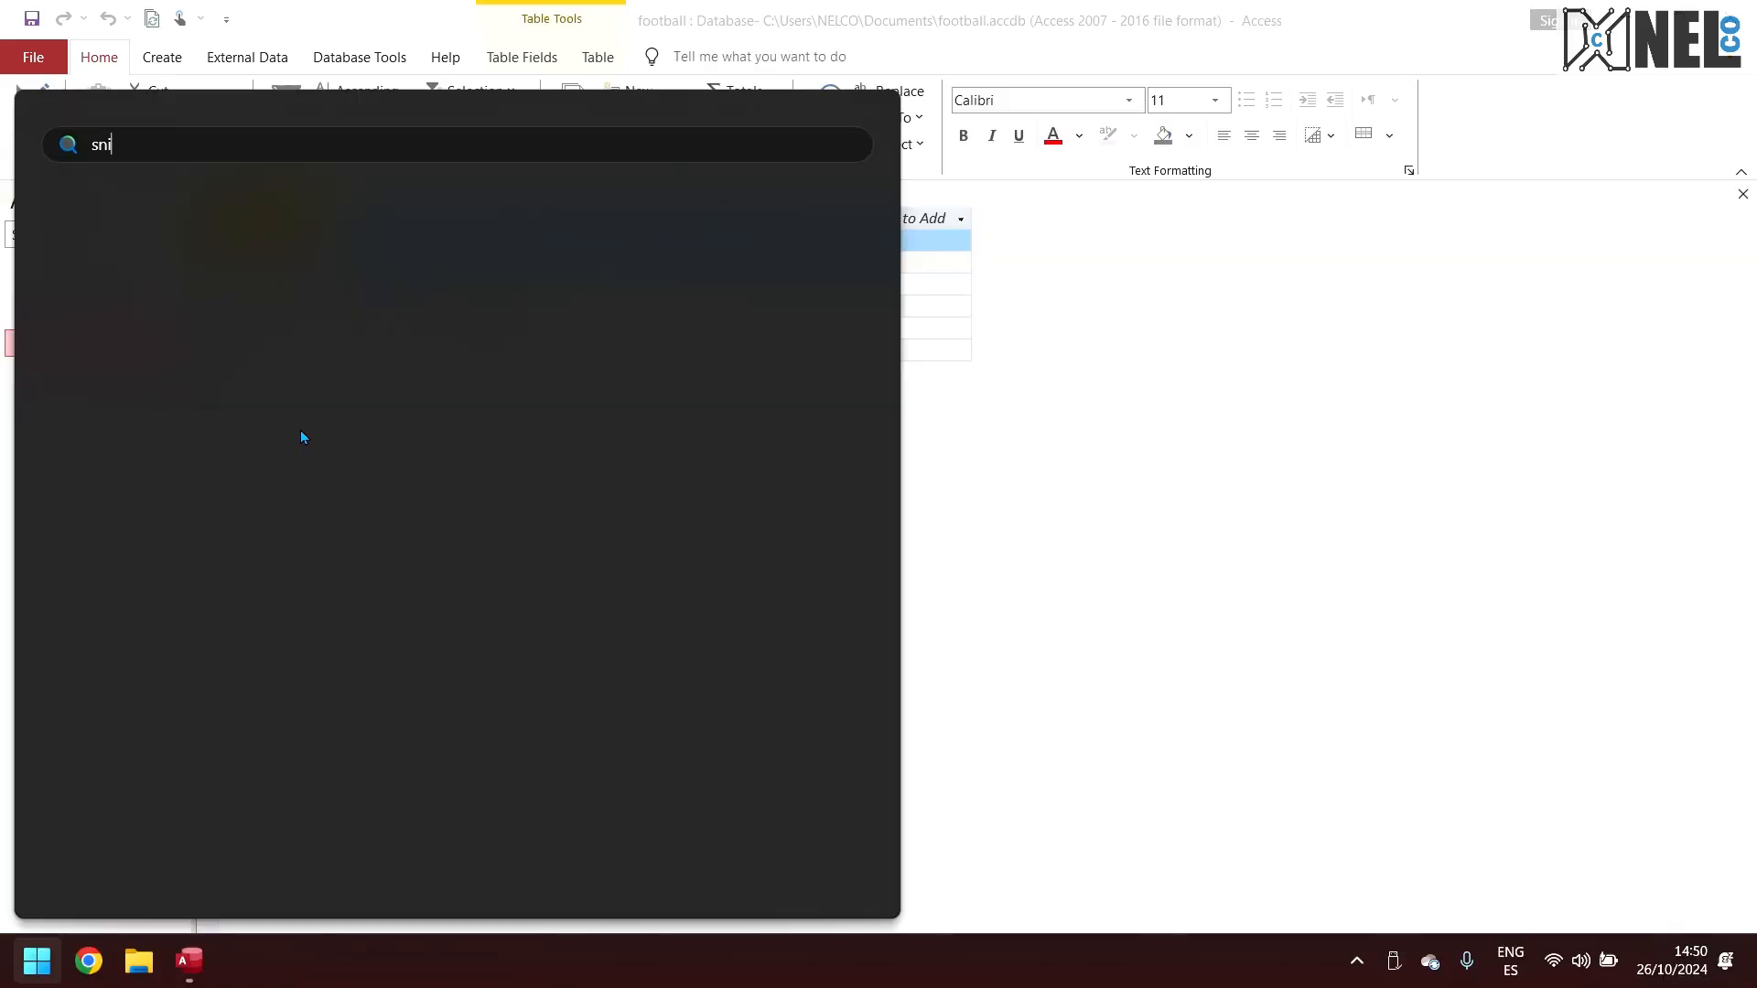
type("ppi")
key("Escape")
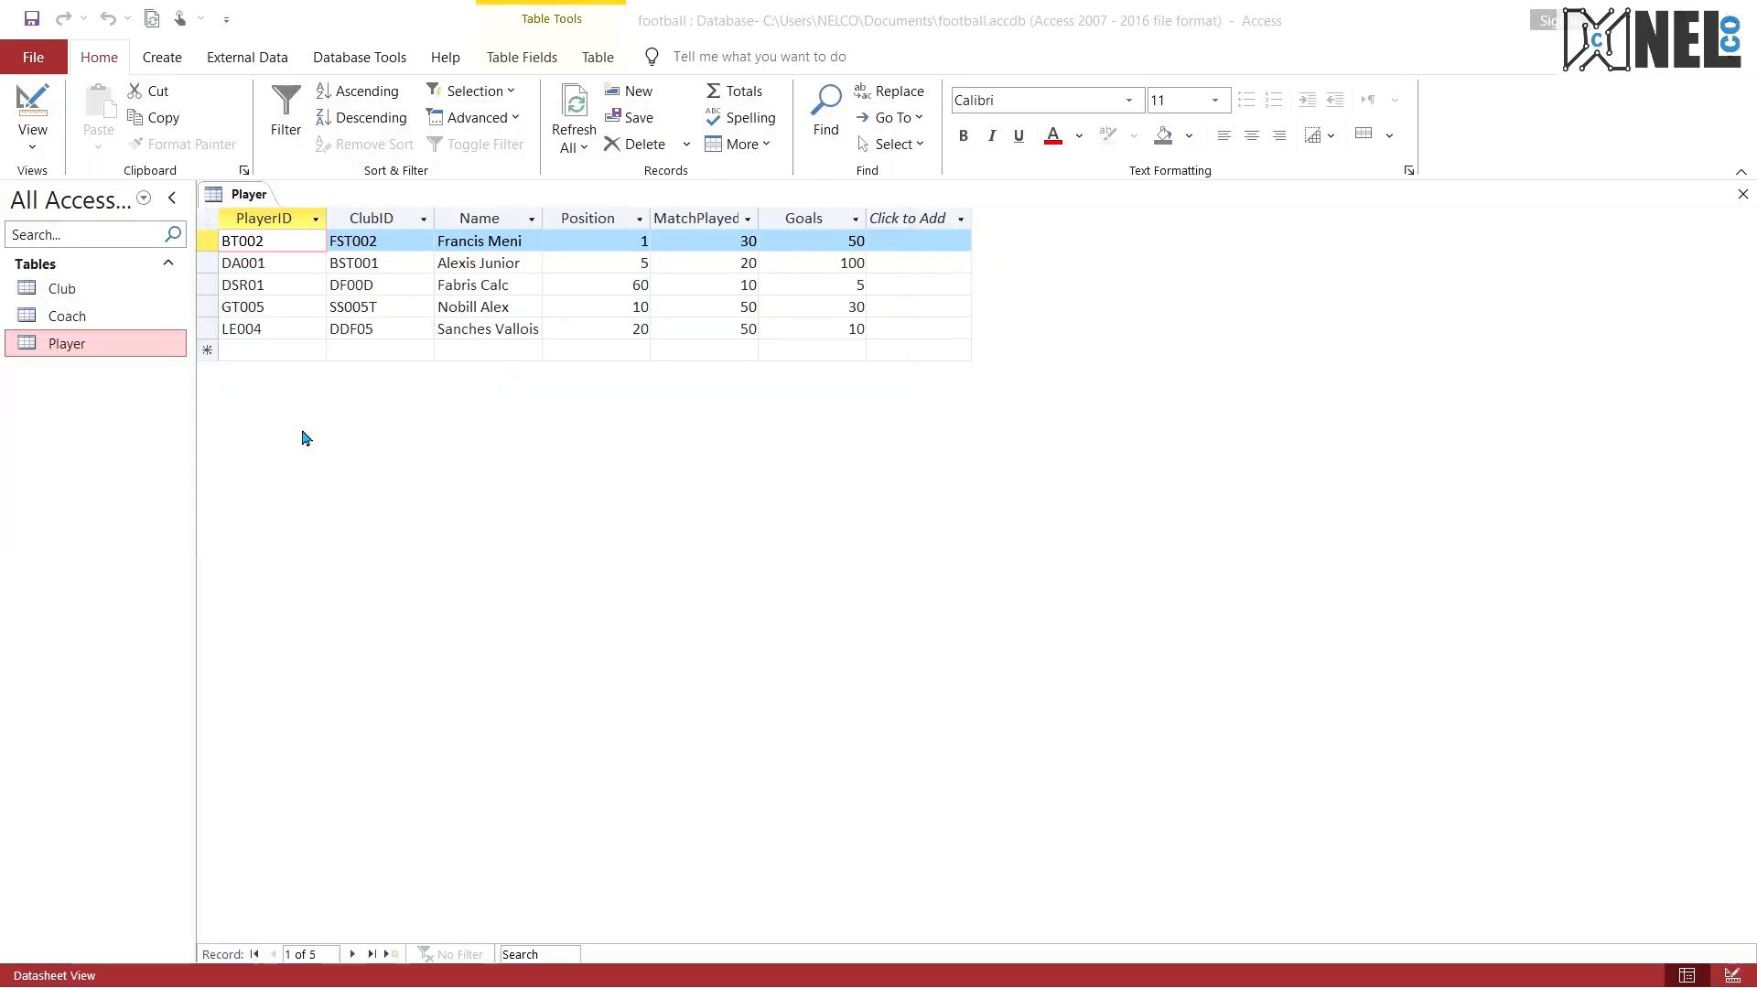
left_click(541, 66)
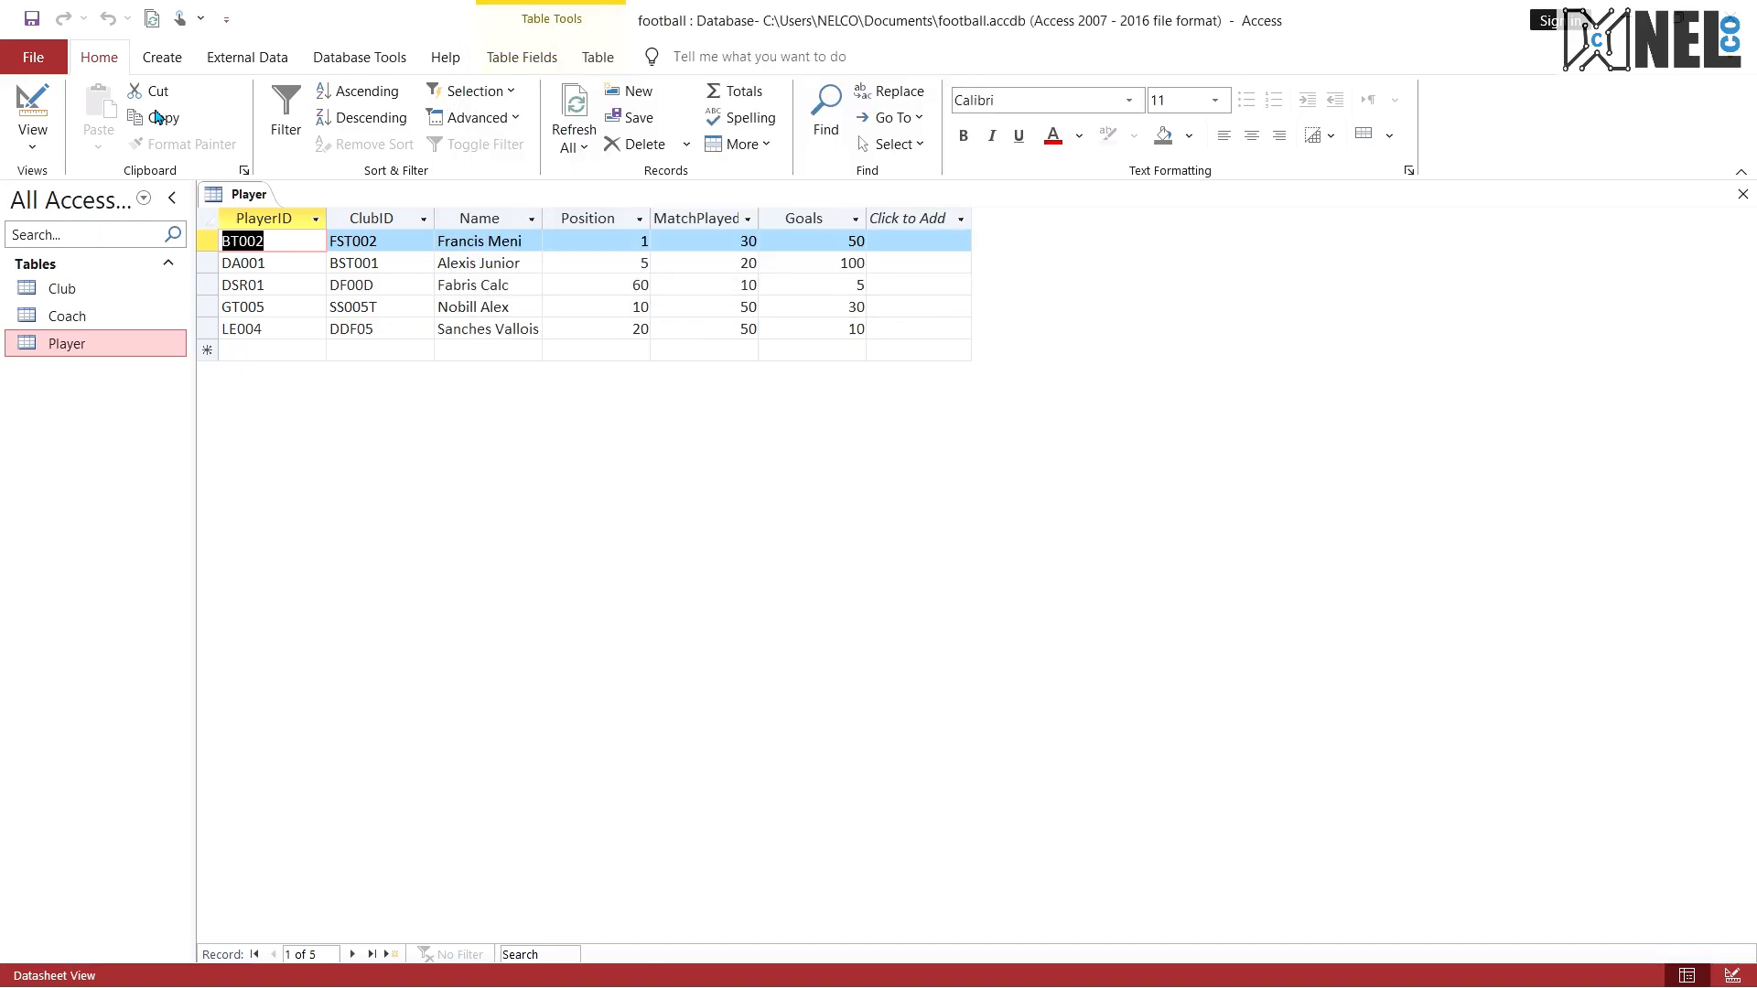
left_click_drag(3, 173, 1217, 521)
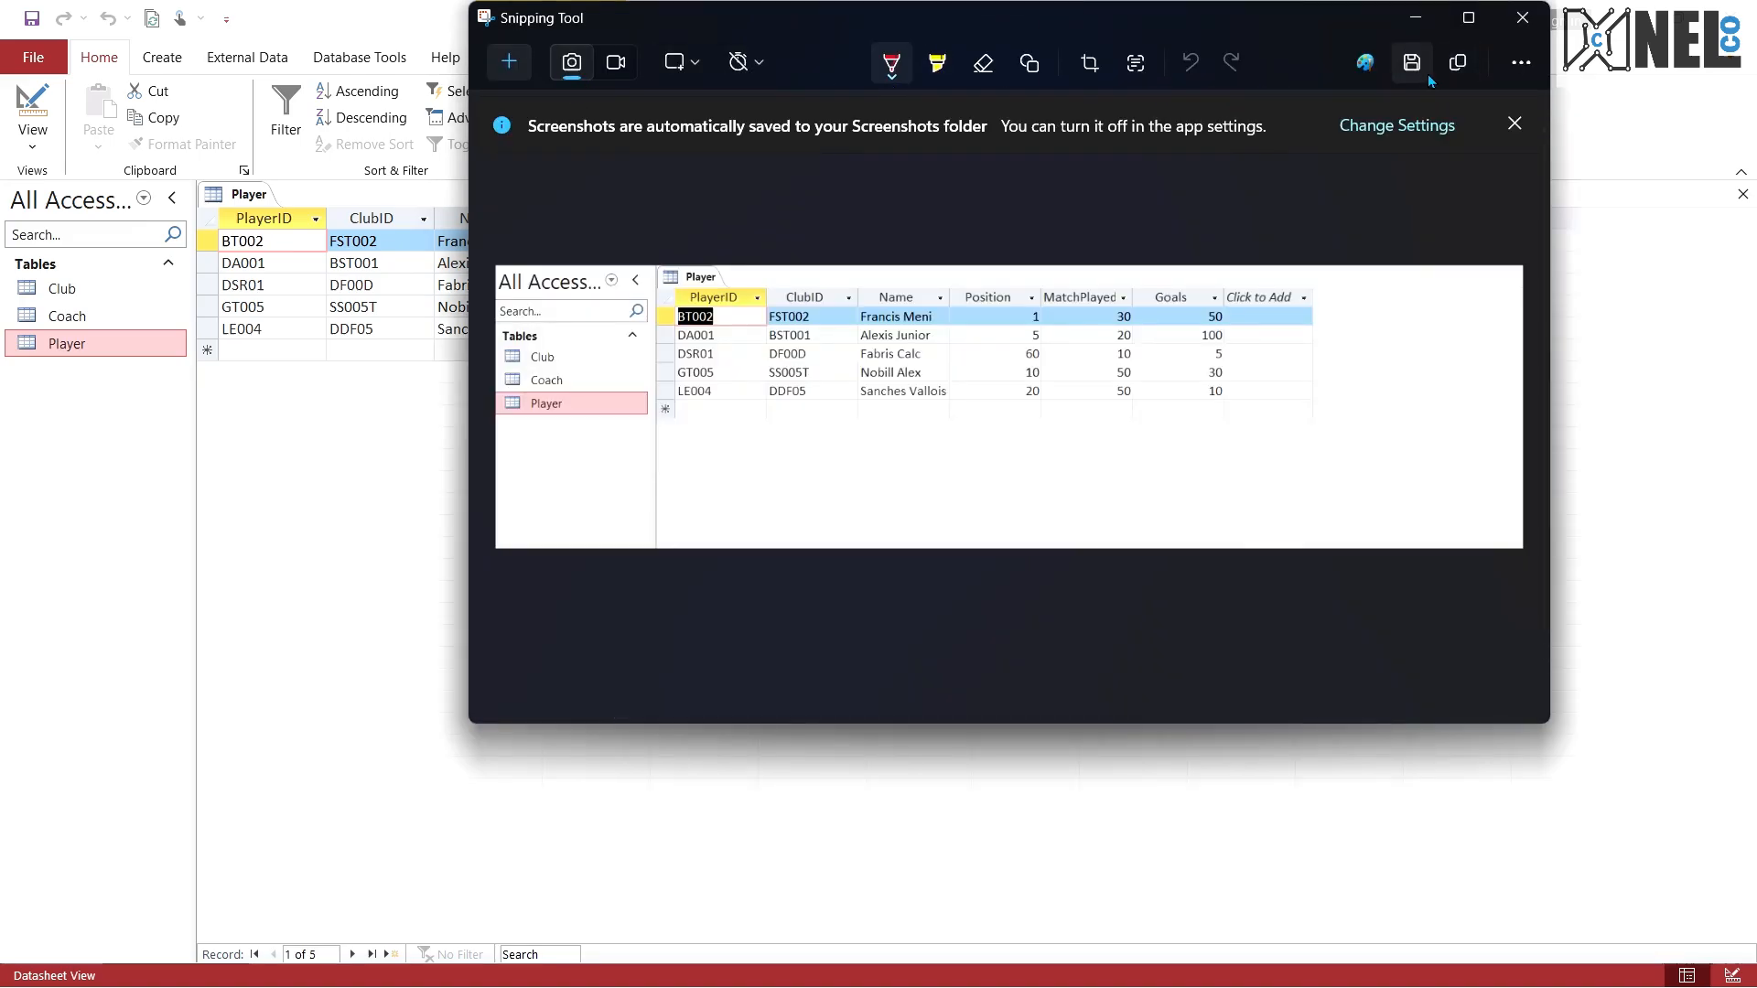
Step: Save the Player screenshot as a PNG named player in the "to be printed" folder
left_click(1410, 61)
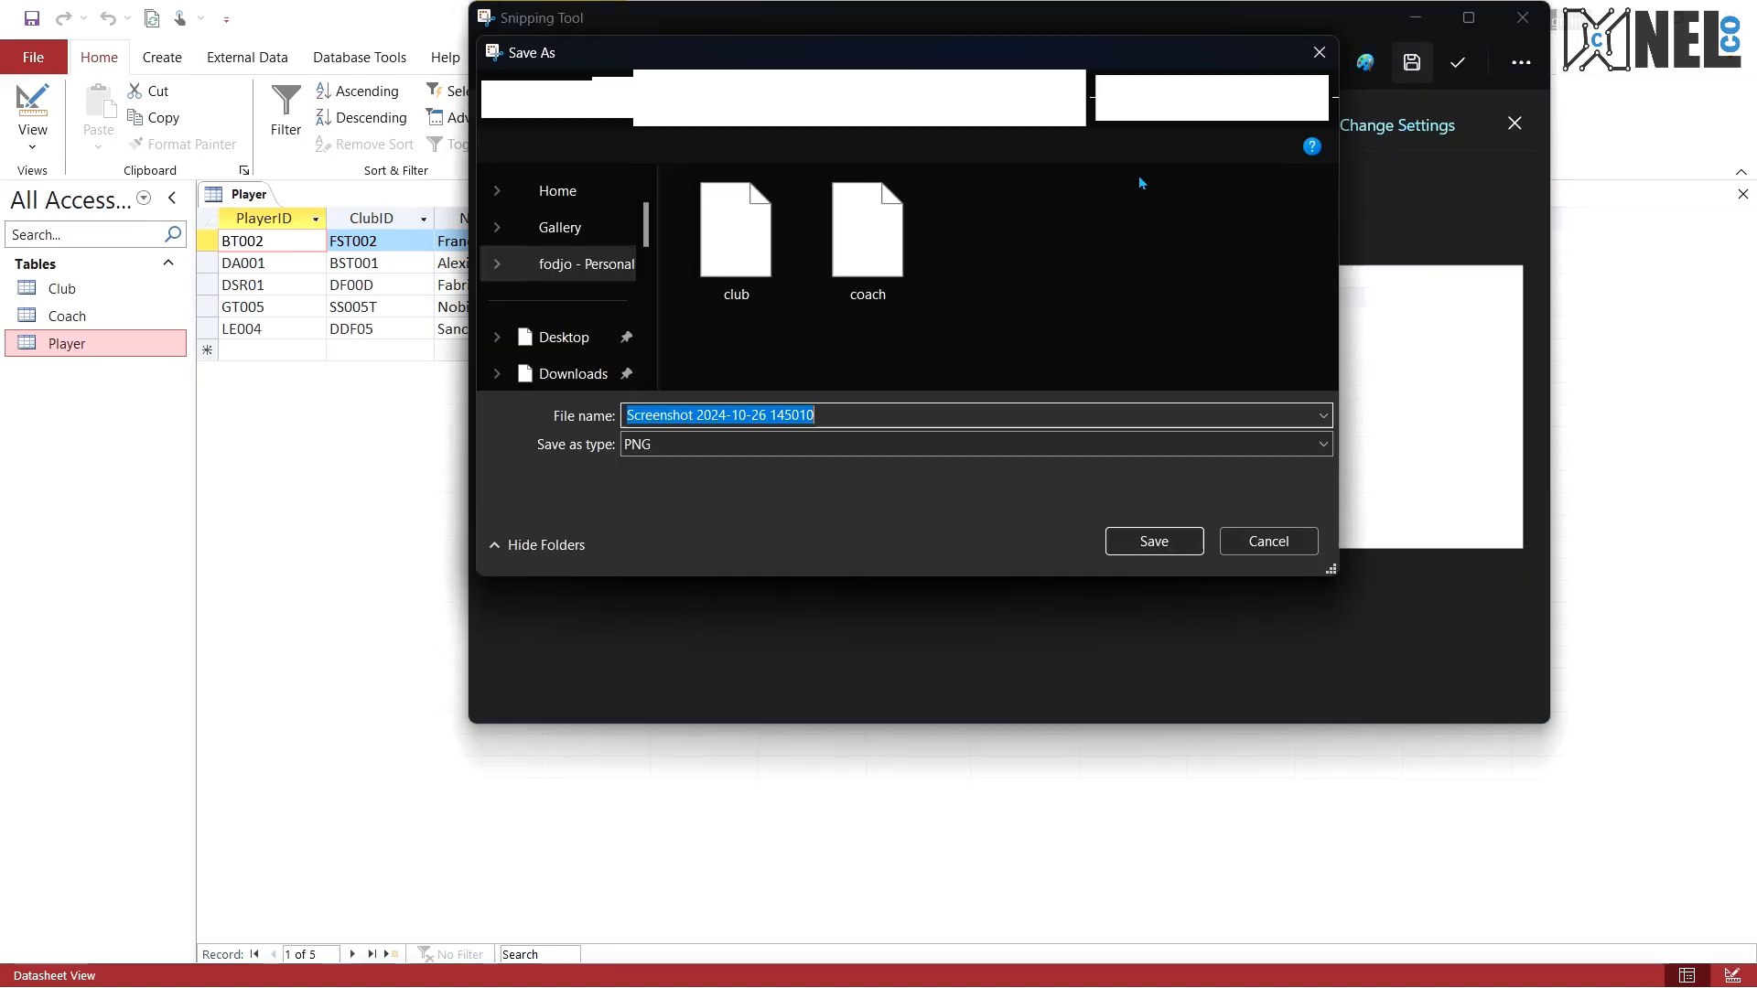
type("player")
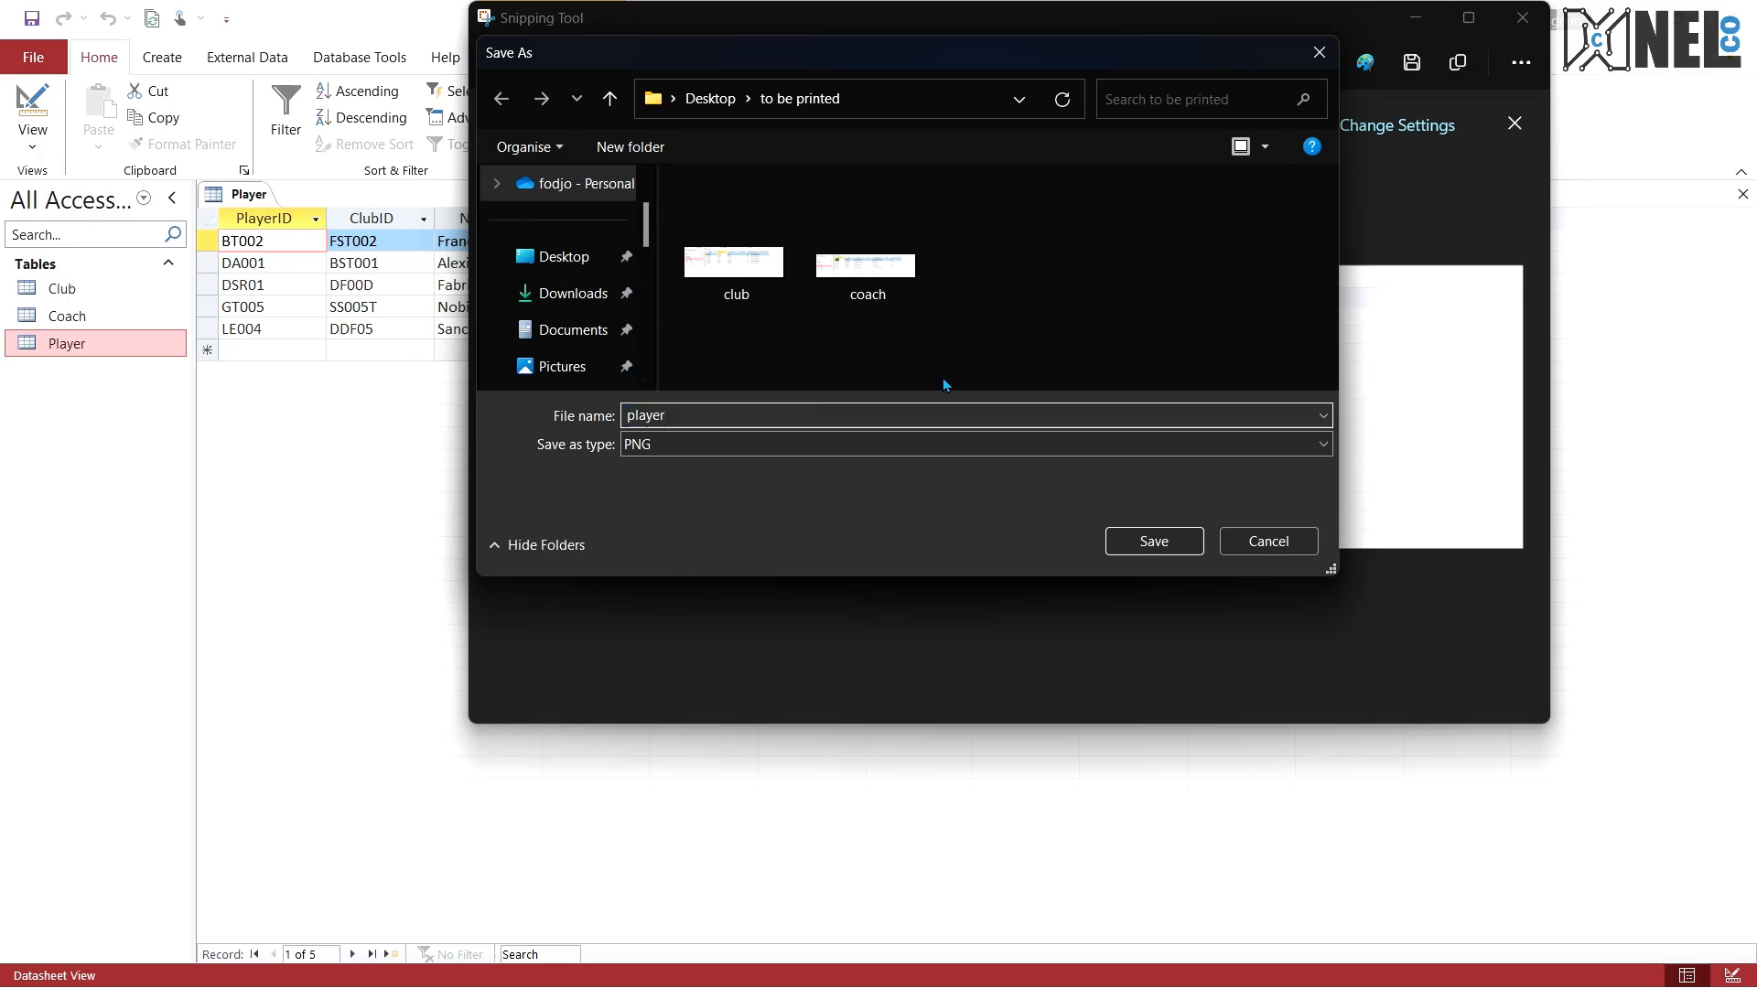
key("Return")
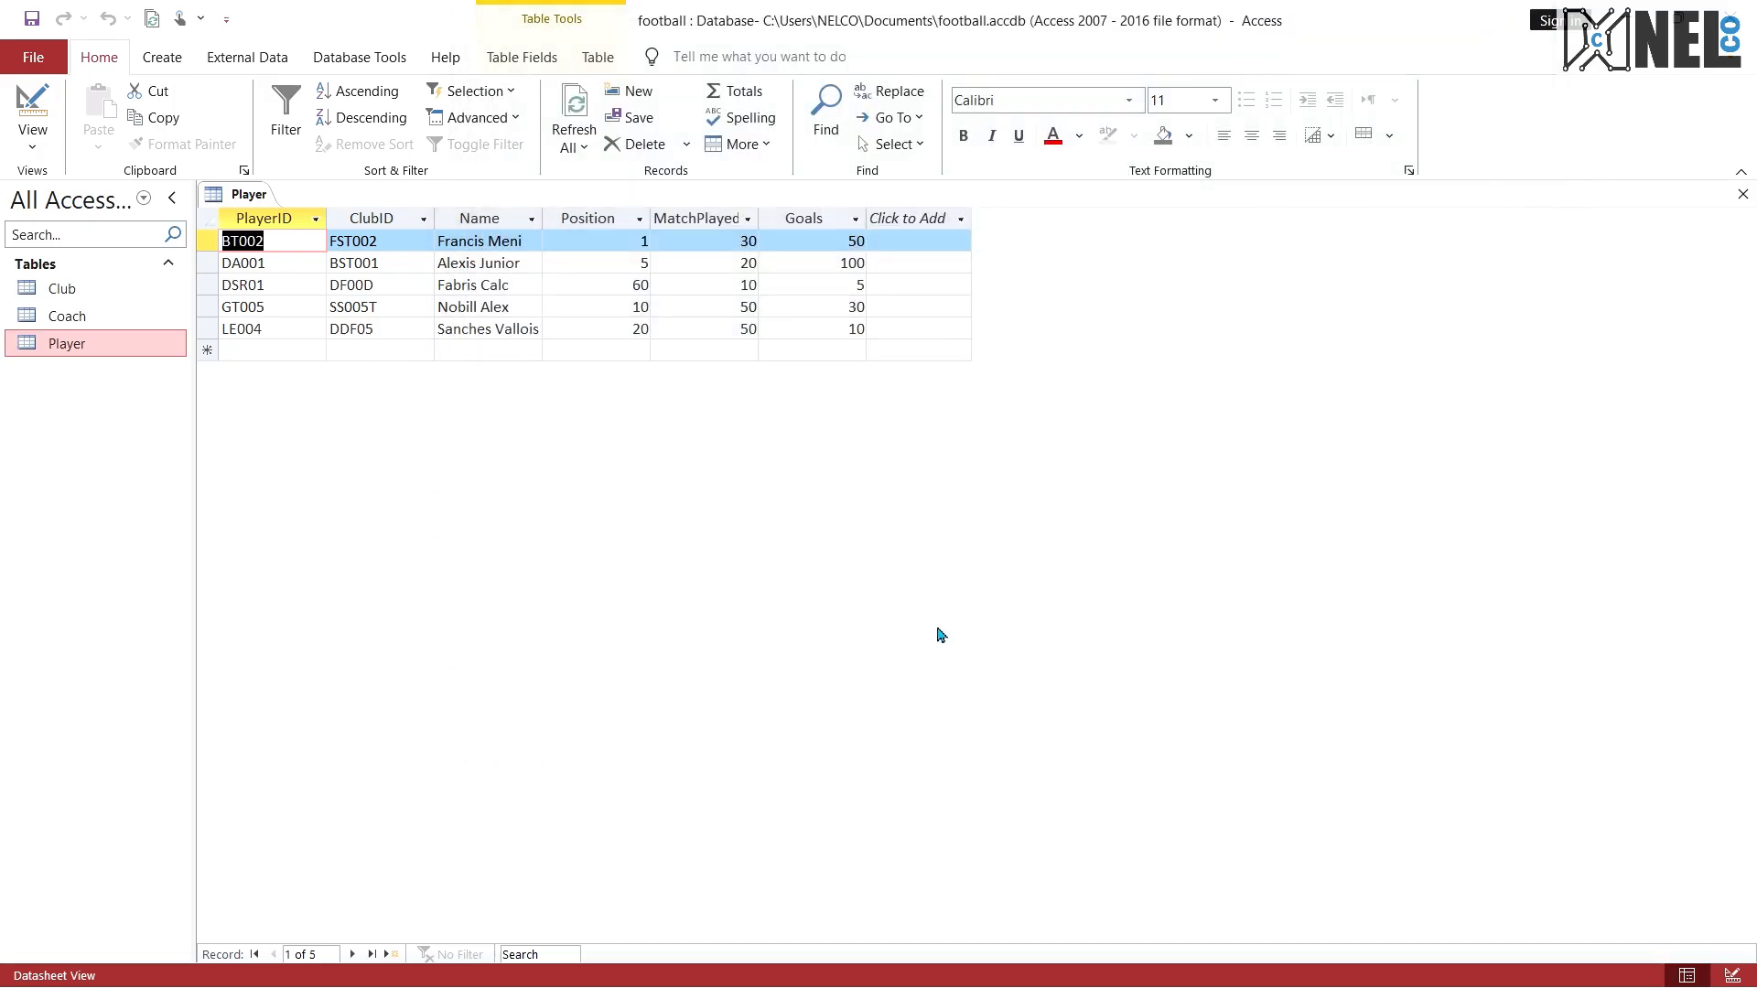
Step: Read exam questions 5 and 6 in the PDF, return to Access and close the Player table
key("ctrl+super+Right")
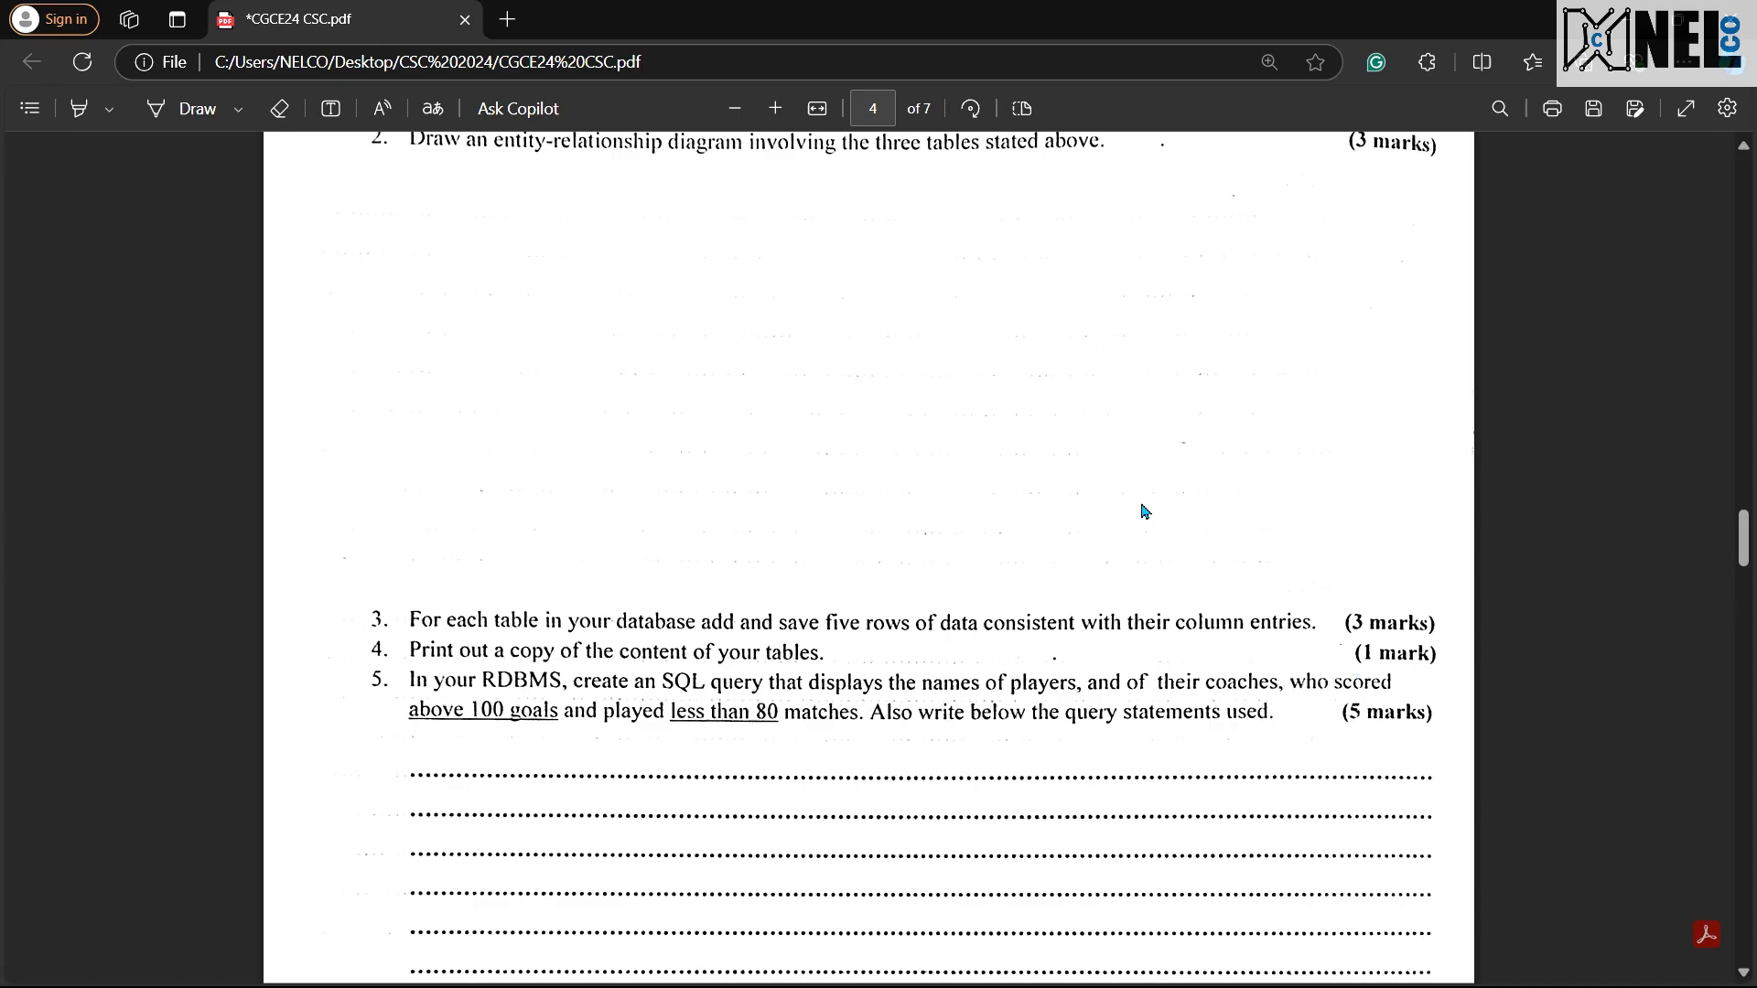
scroll(1140, 506, "down", 3)
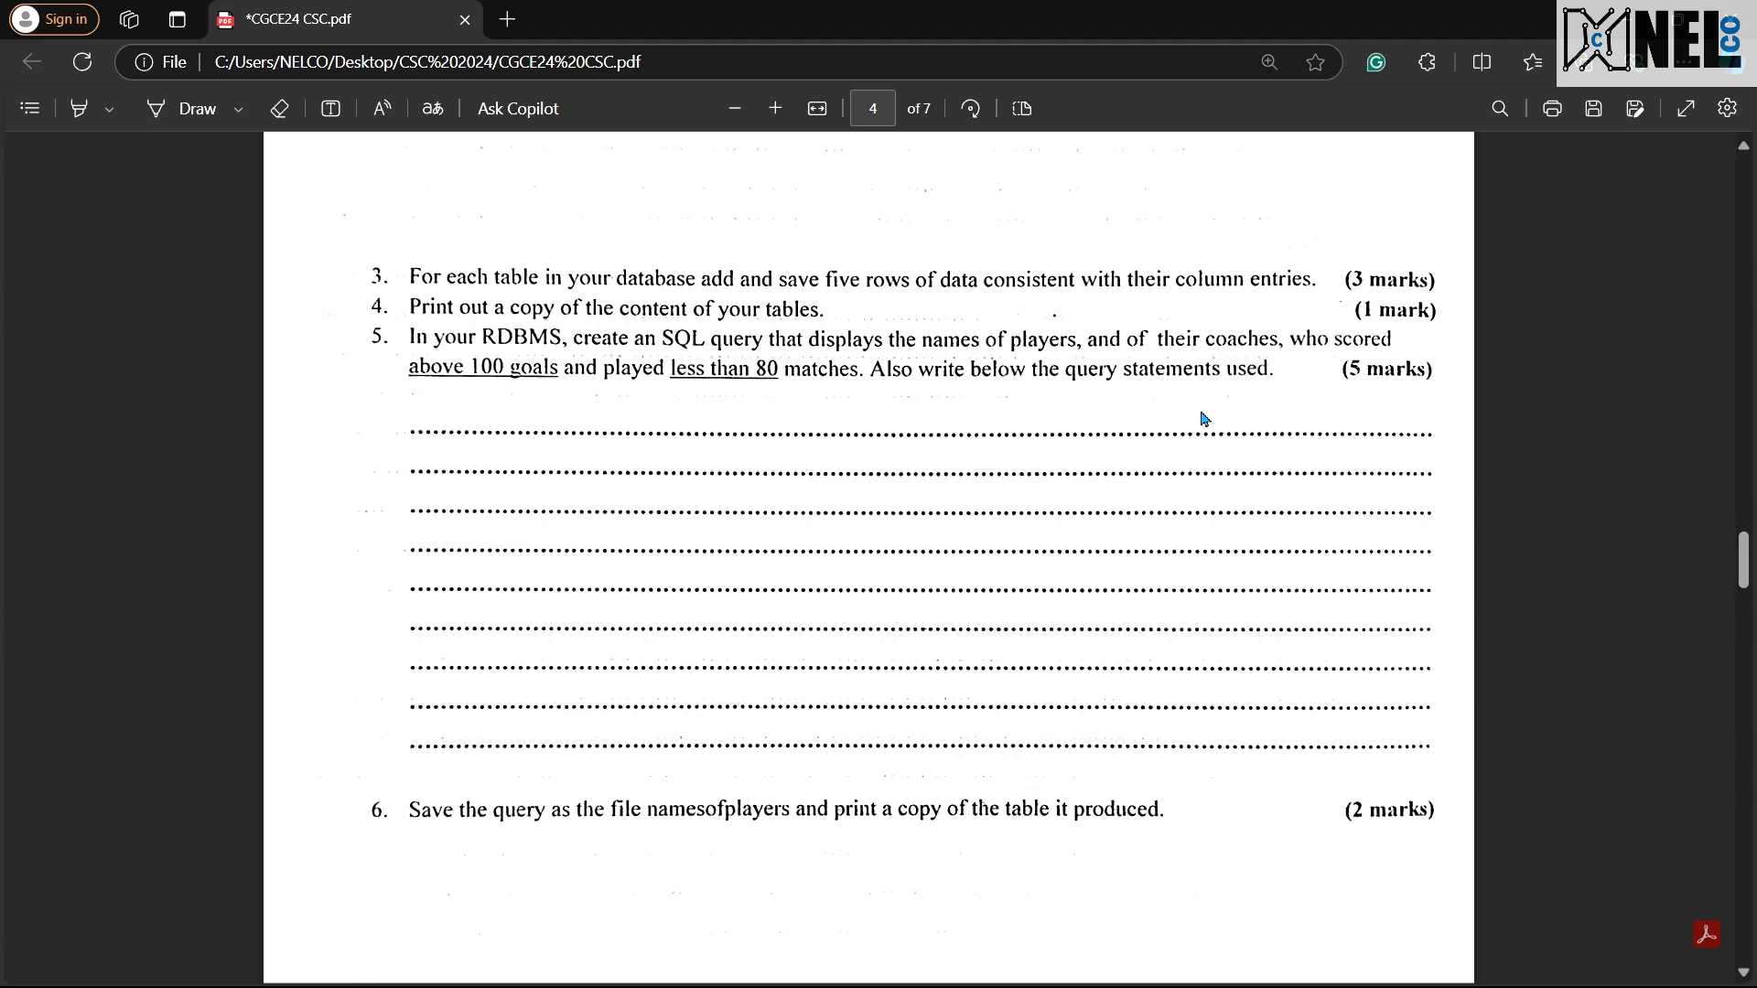
key("ctrl+super+Left")
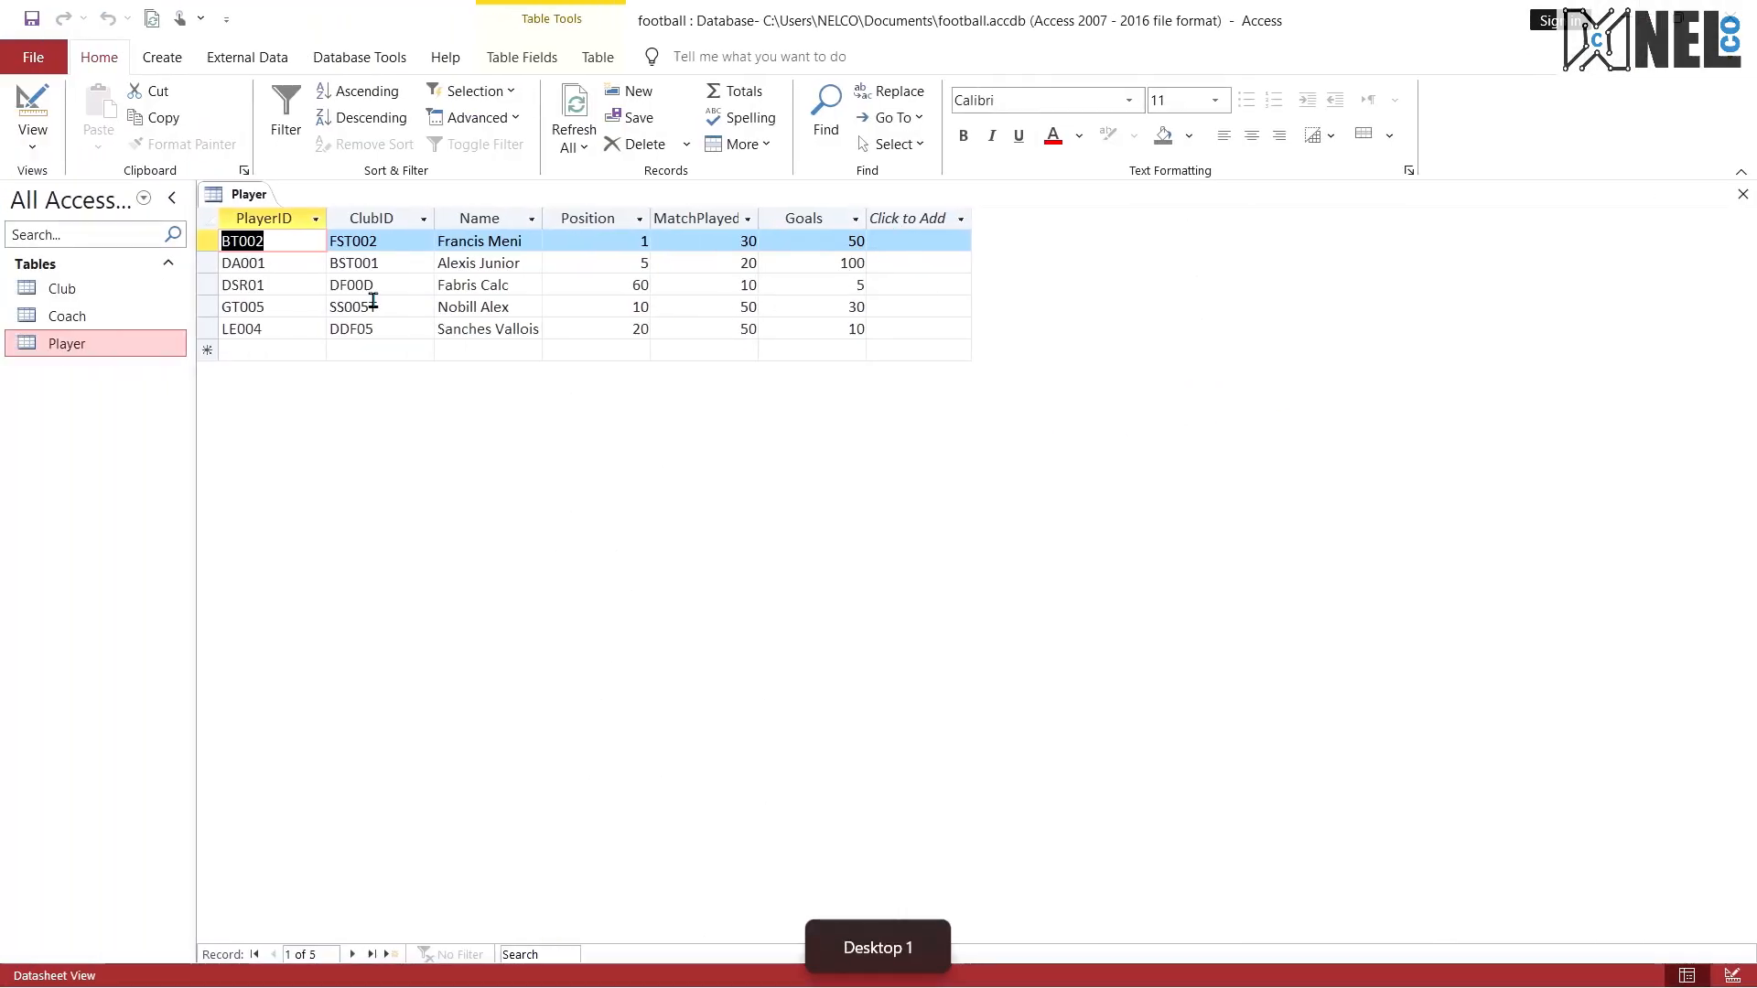
right_click(228, 196)
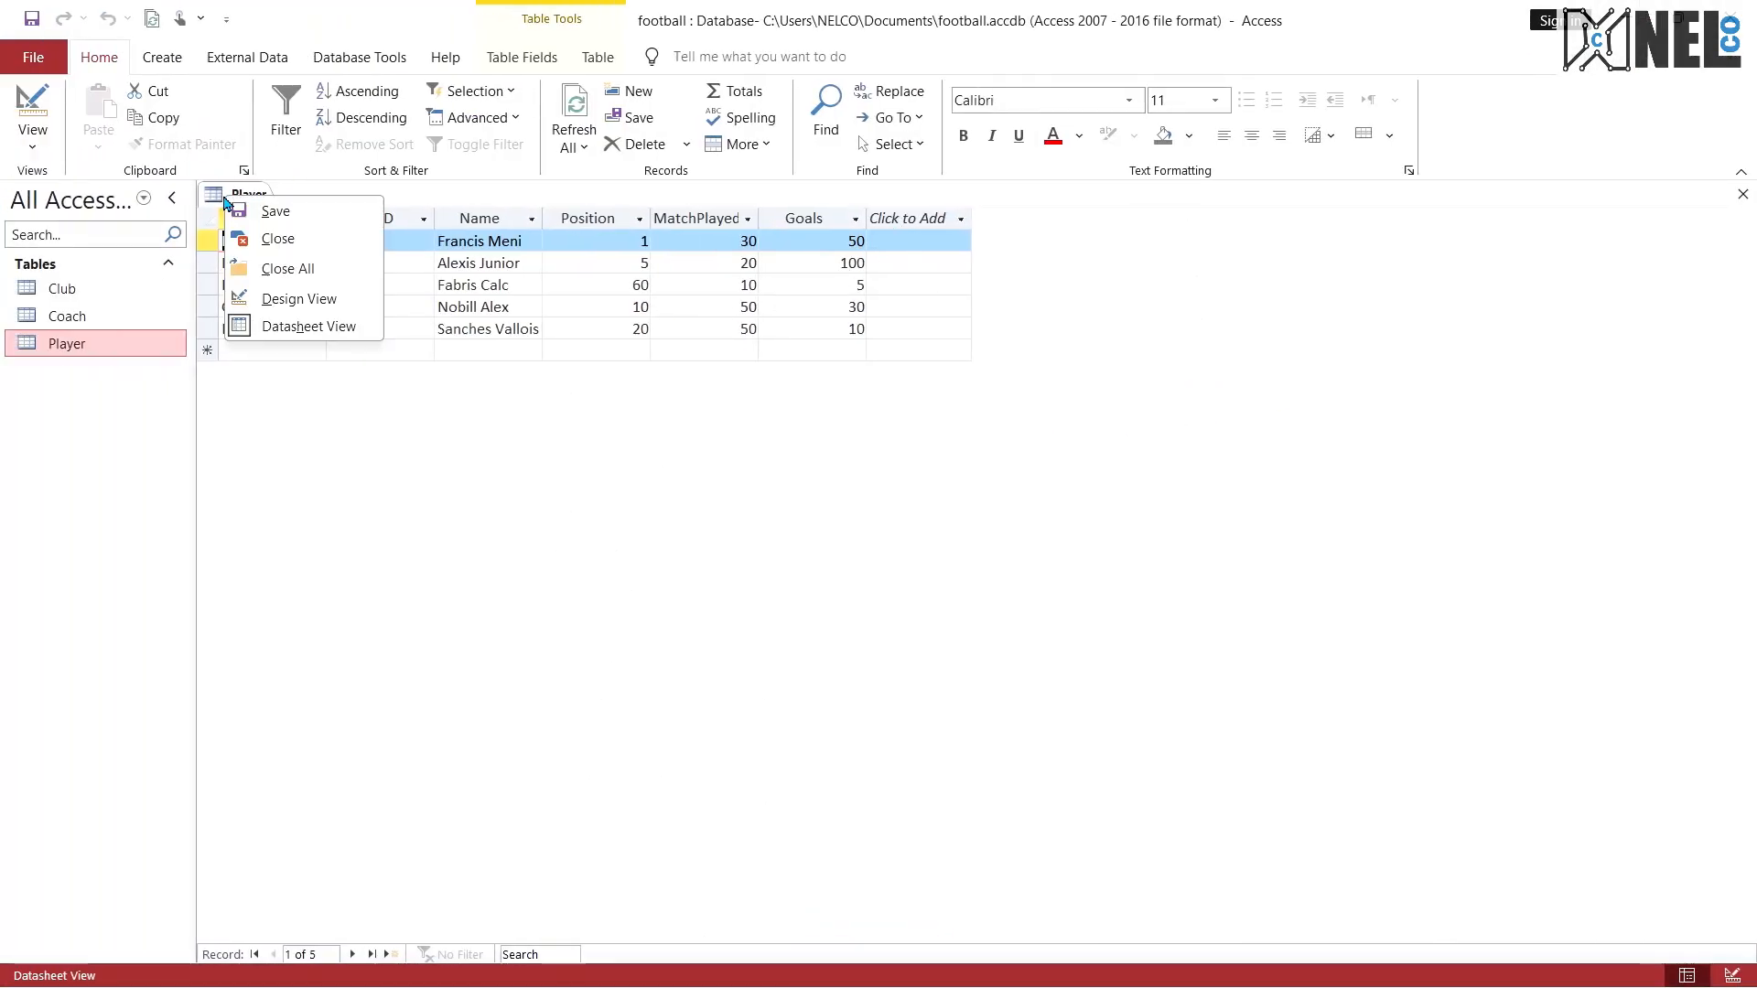
left_click(265, 240)
Step: Open the database's relationships layout and add the Club, Coach and Player tables to it
left_click(238, 62)
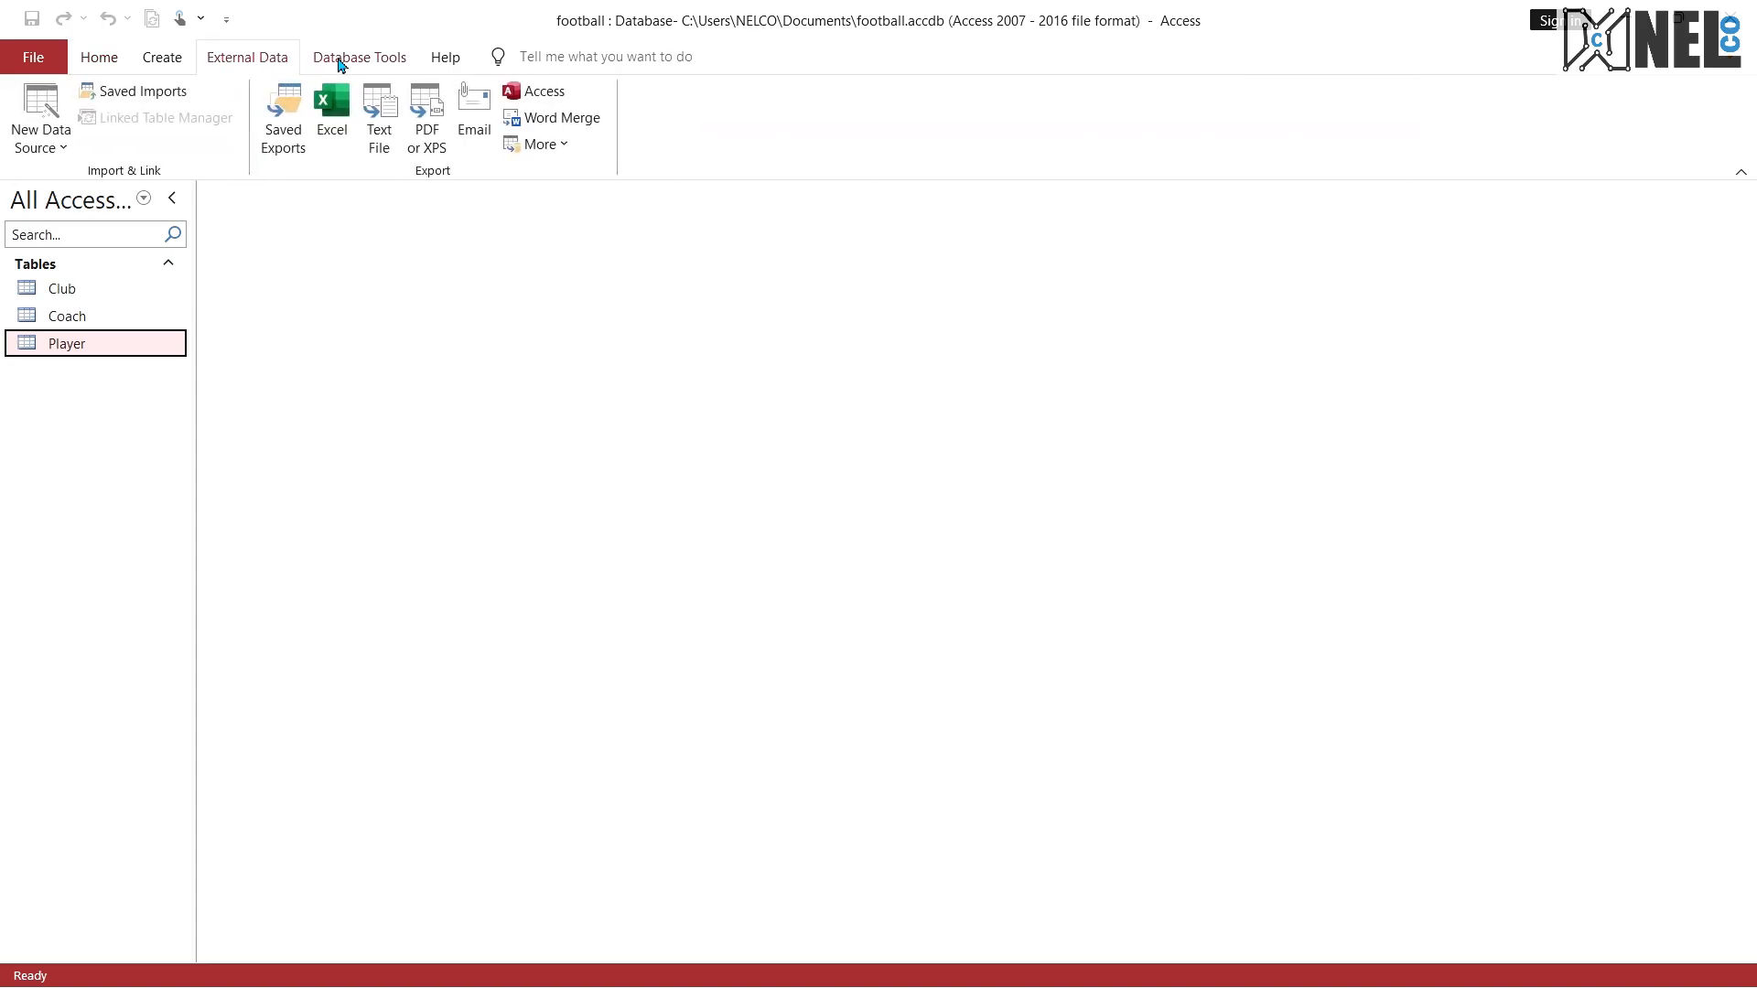
left_click(339, 61)
left_click(295, 127)
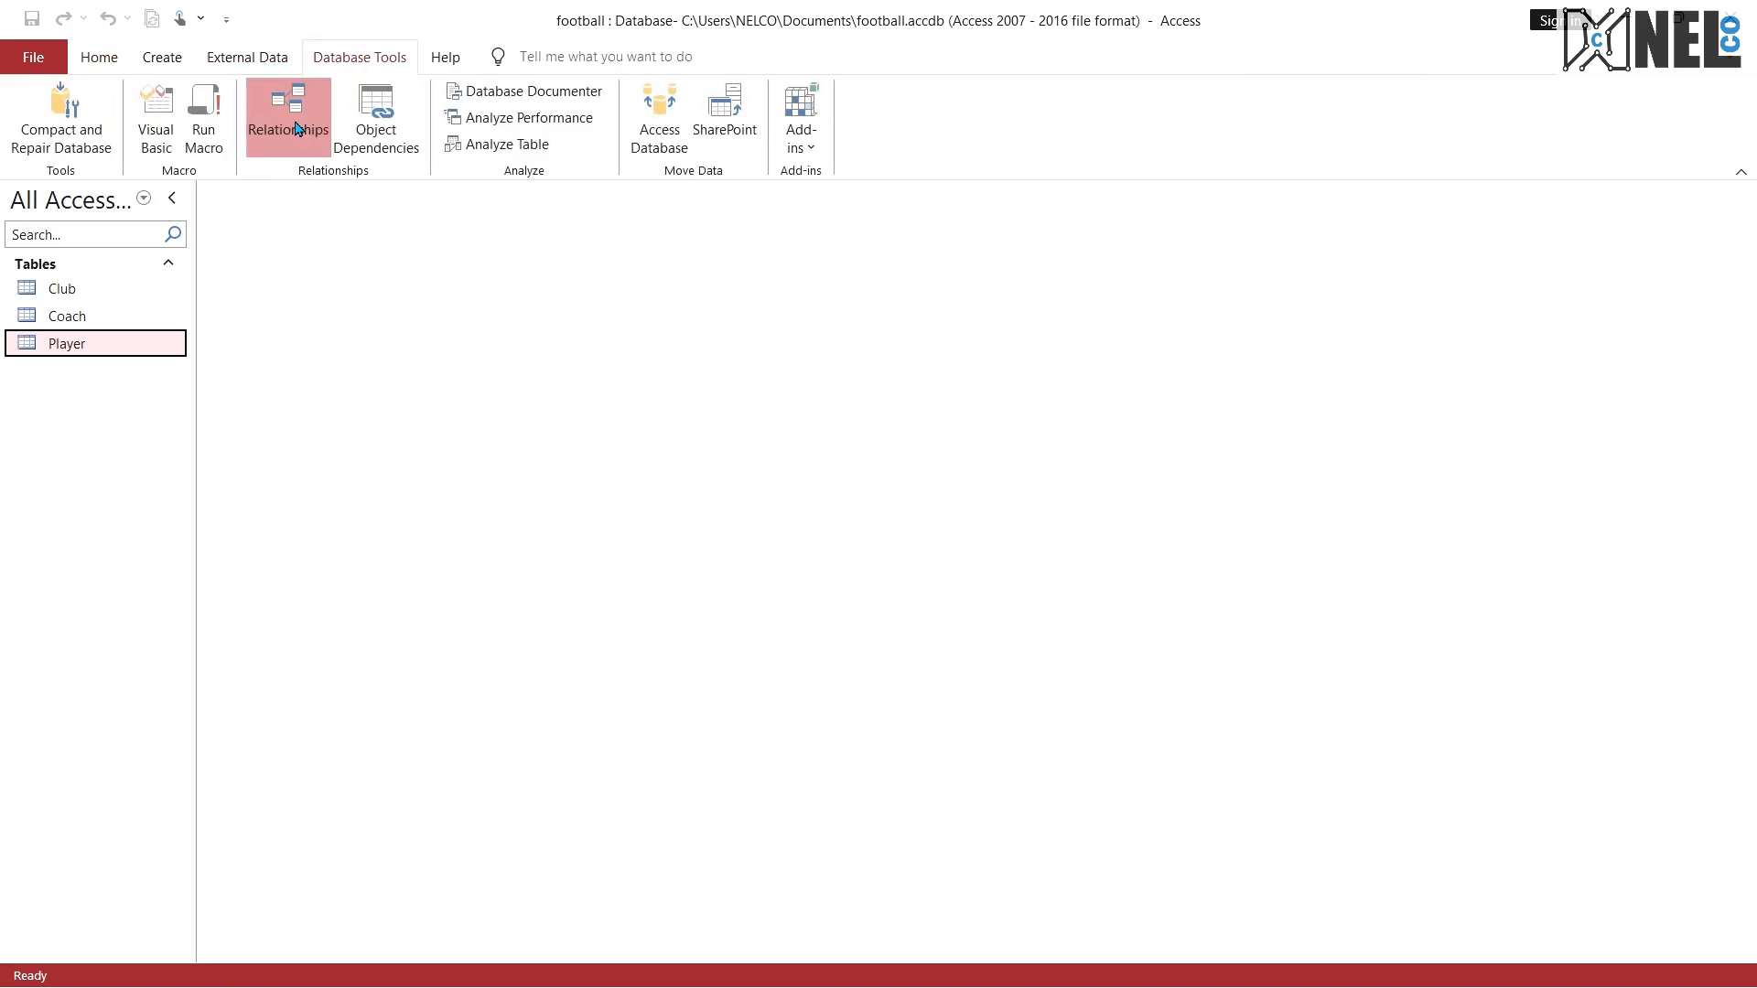
left_click(743, 248, "shift")
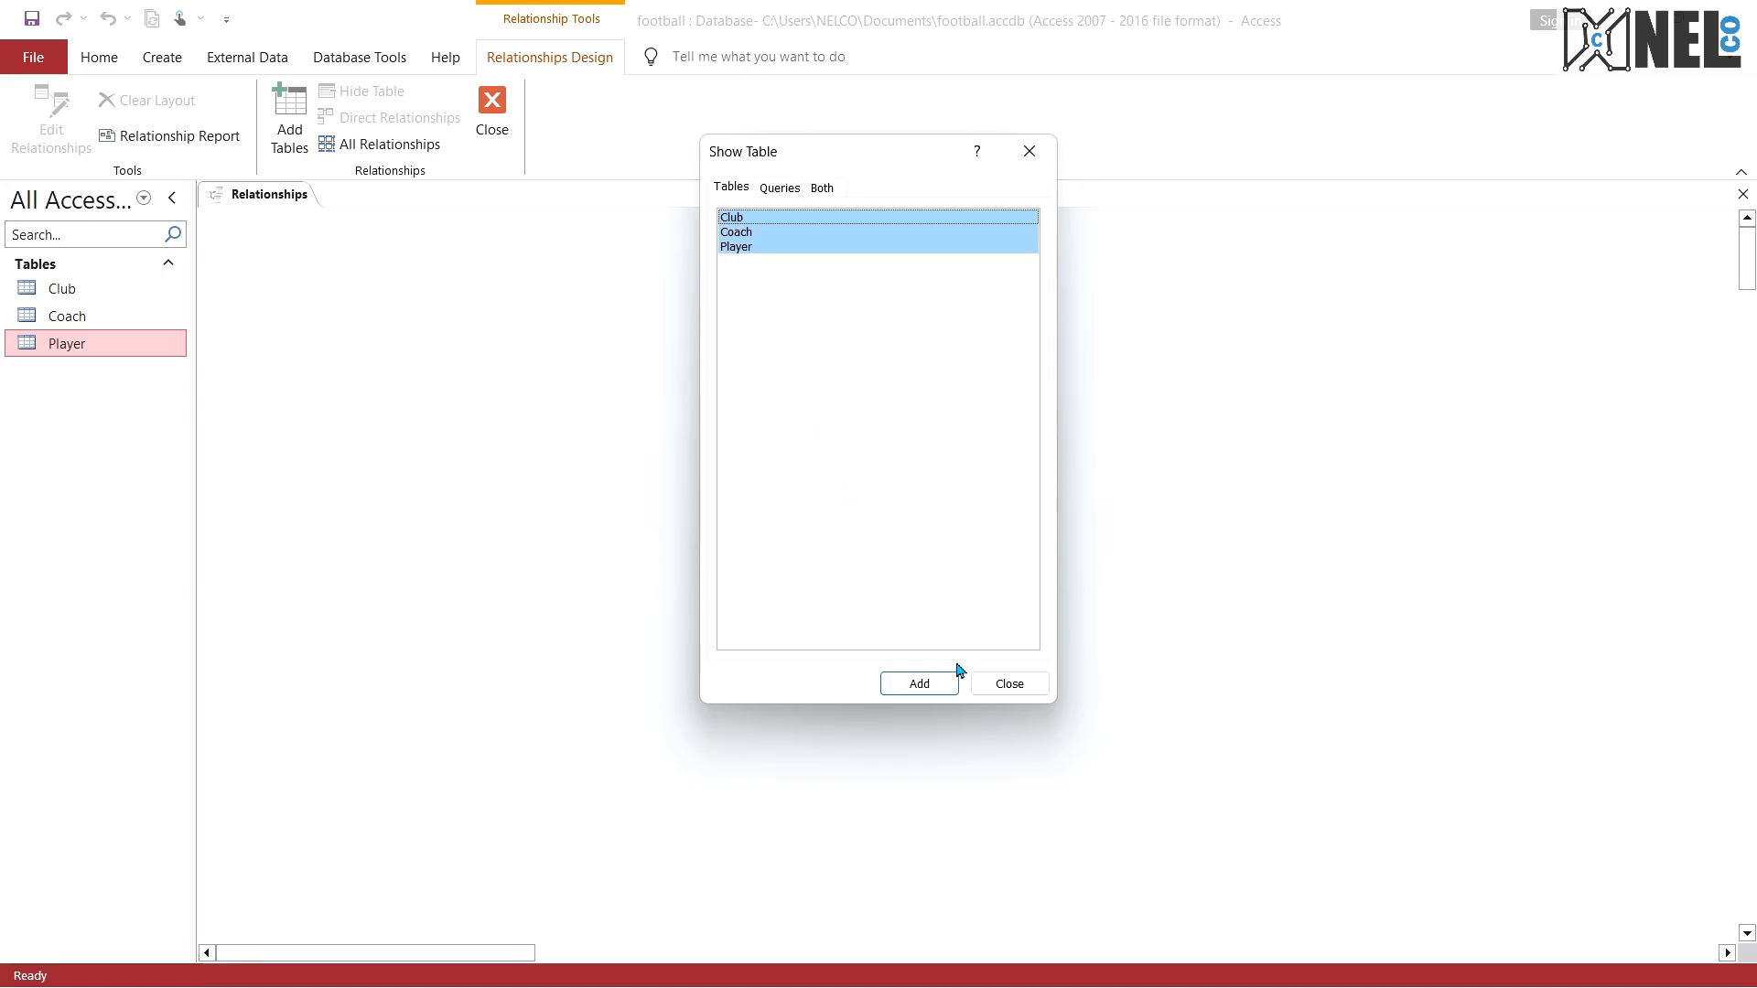
left_click(948, 681)
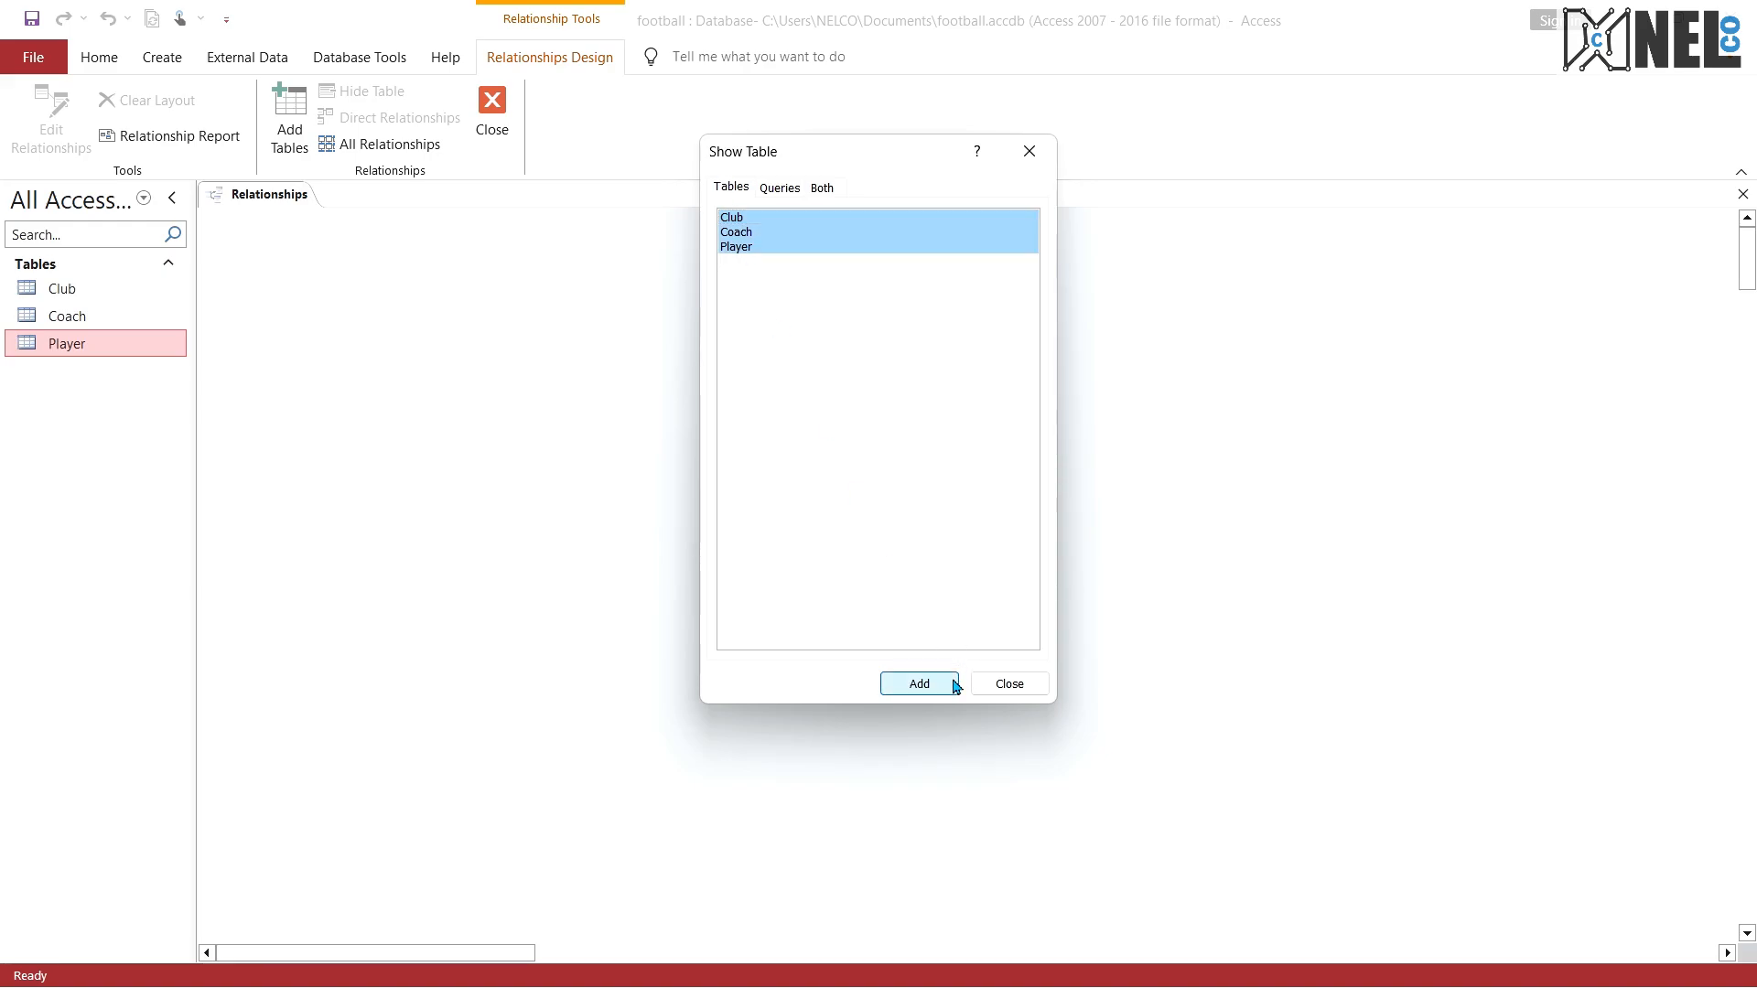
left_click(1029, 151)
Step: Spread out the table boxes by moving Player farther from Club and placing Coach lower, between the two
left_click_drag(802, 234, 1010, 211)
left_click_drag(540, 252, 661, 445)
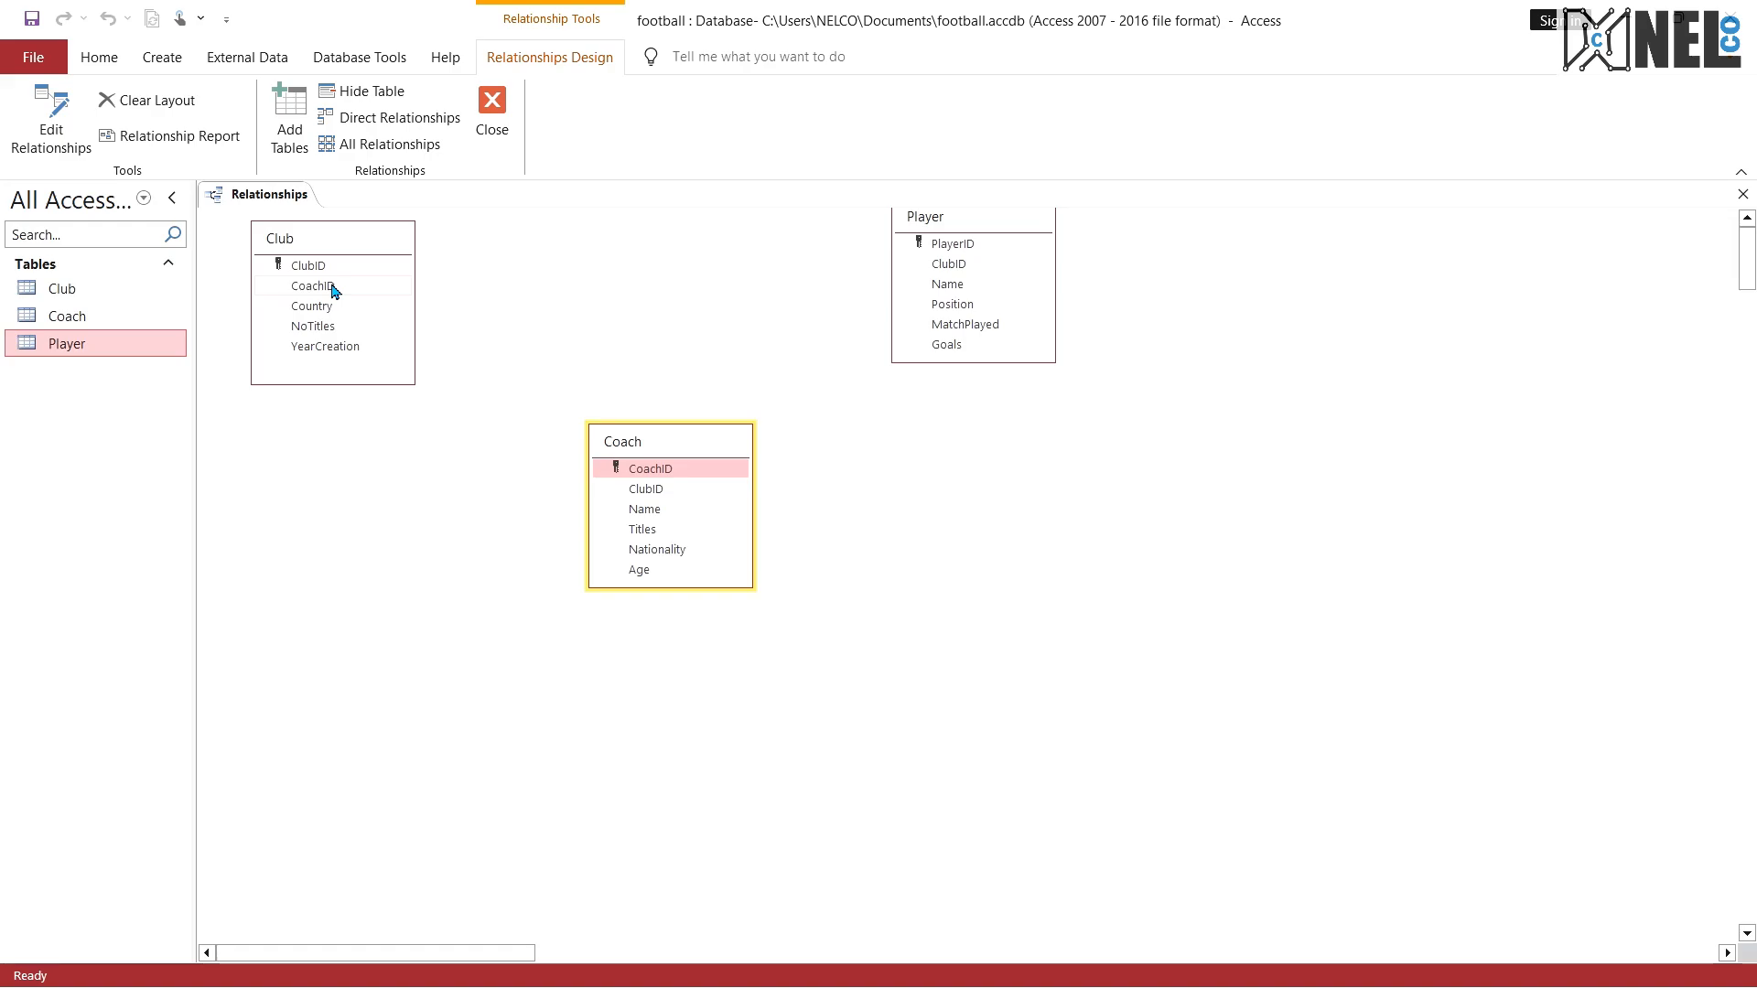
left_click_drag(334, 291, 399, 283)
Step: Create a one-to-many relationship between ClubID in Club and ClubID in Coach, enforcing referential integrity
left_click_drag(650, 496, 300, 273)
left_click(743, 402)
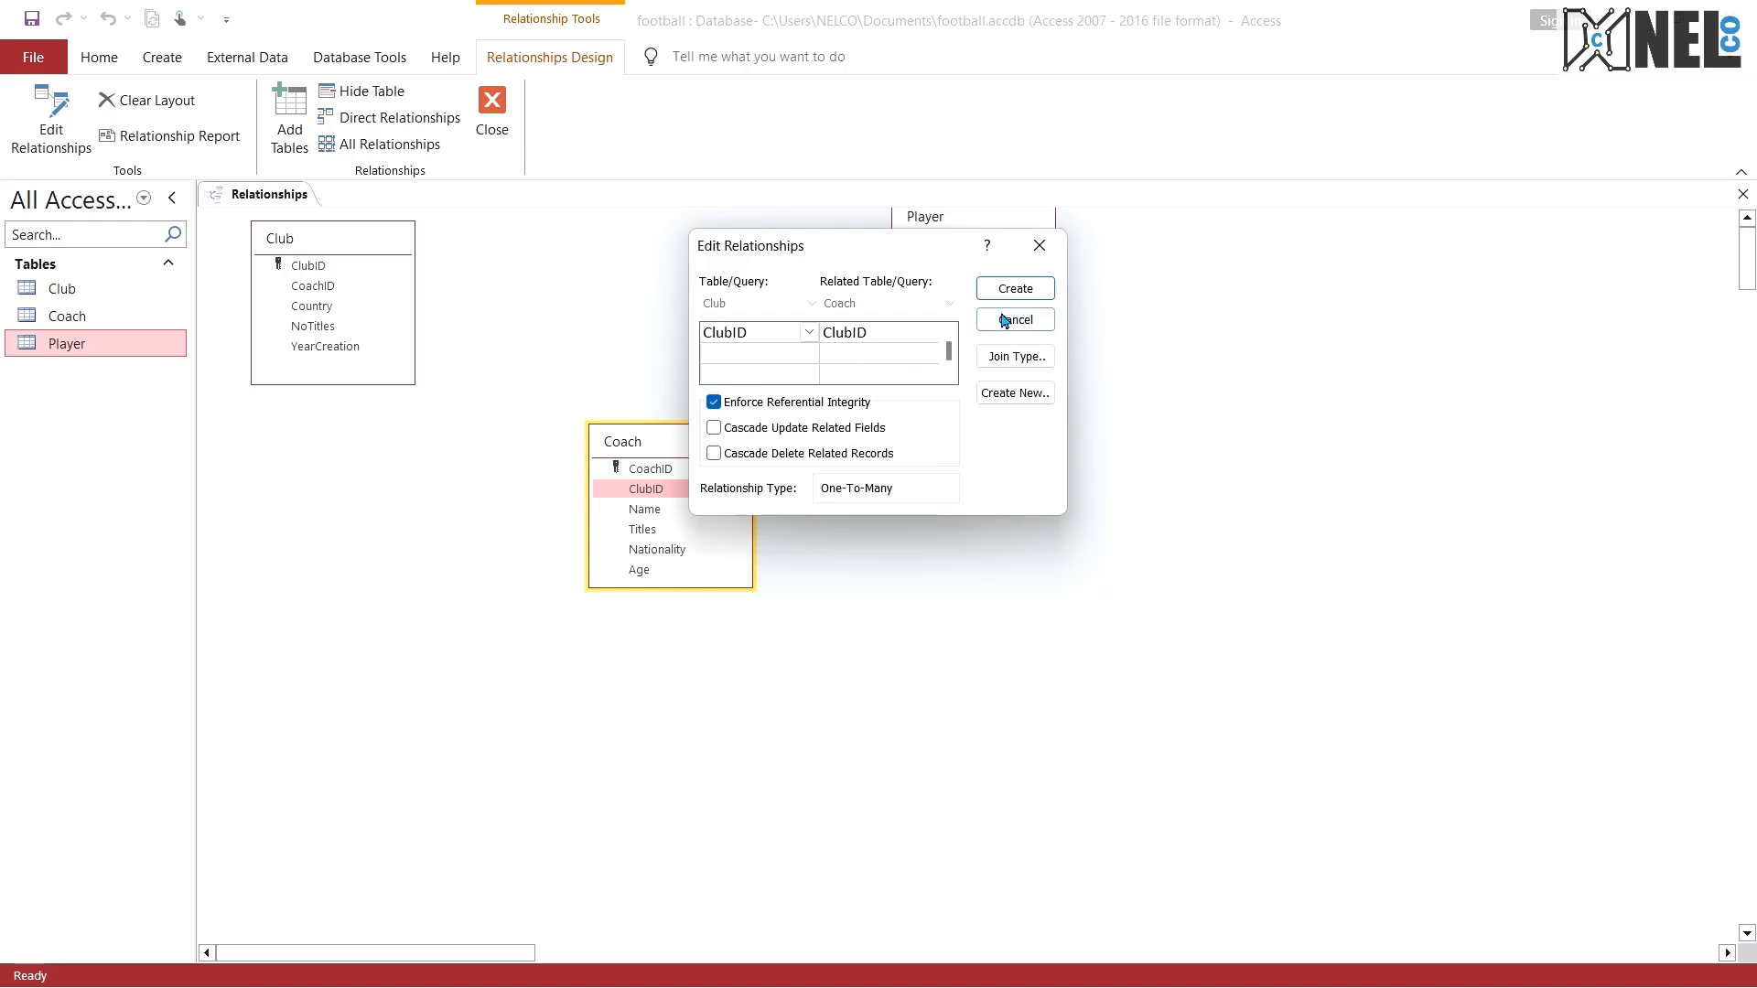
left_click(1009, 289)
Step: Reposition the table boxes and create a one-to-many relationship between ClubID in Club and ClubID in Player, enforcing referential integrity
left_click_drag(686, 434, 693, 382)
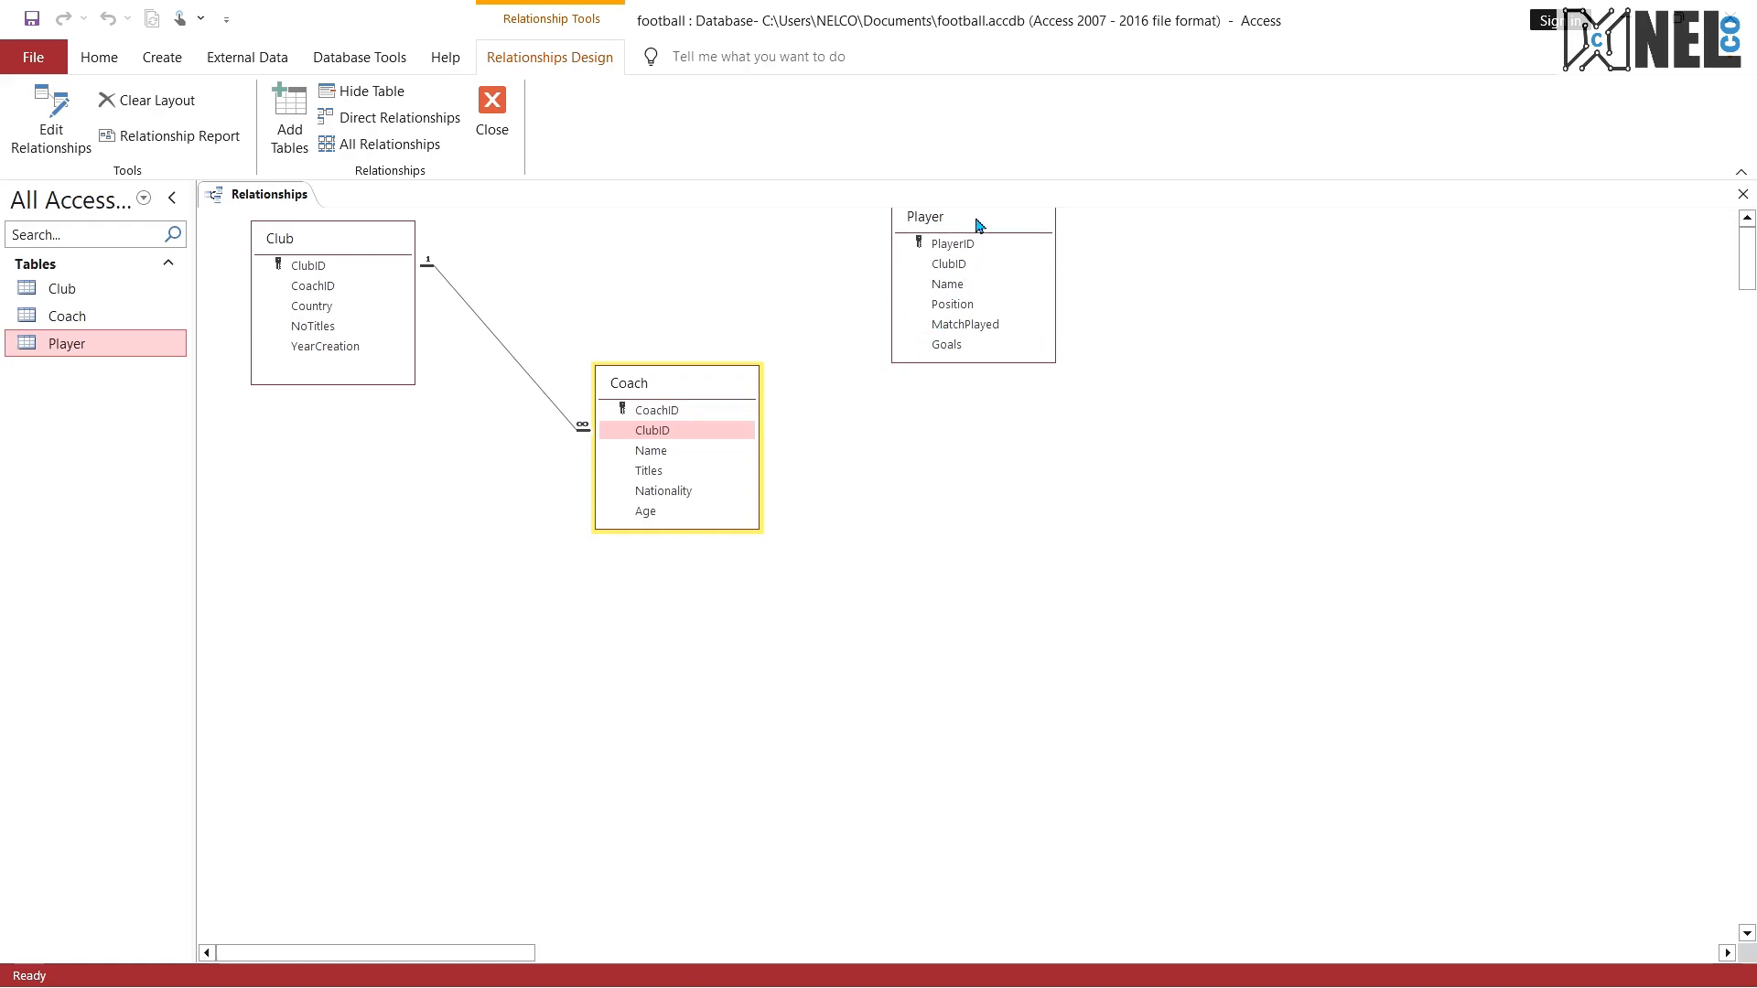
left_click_drag(979, 225, 979, 319)
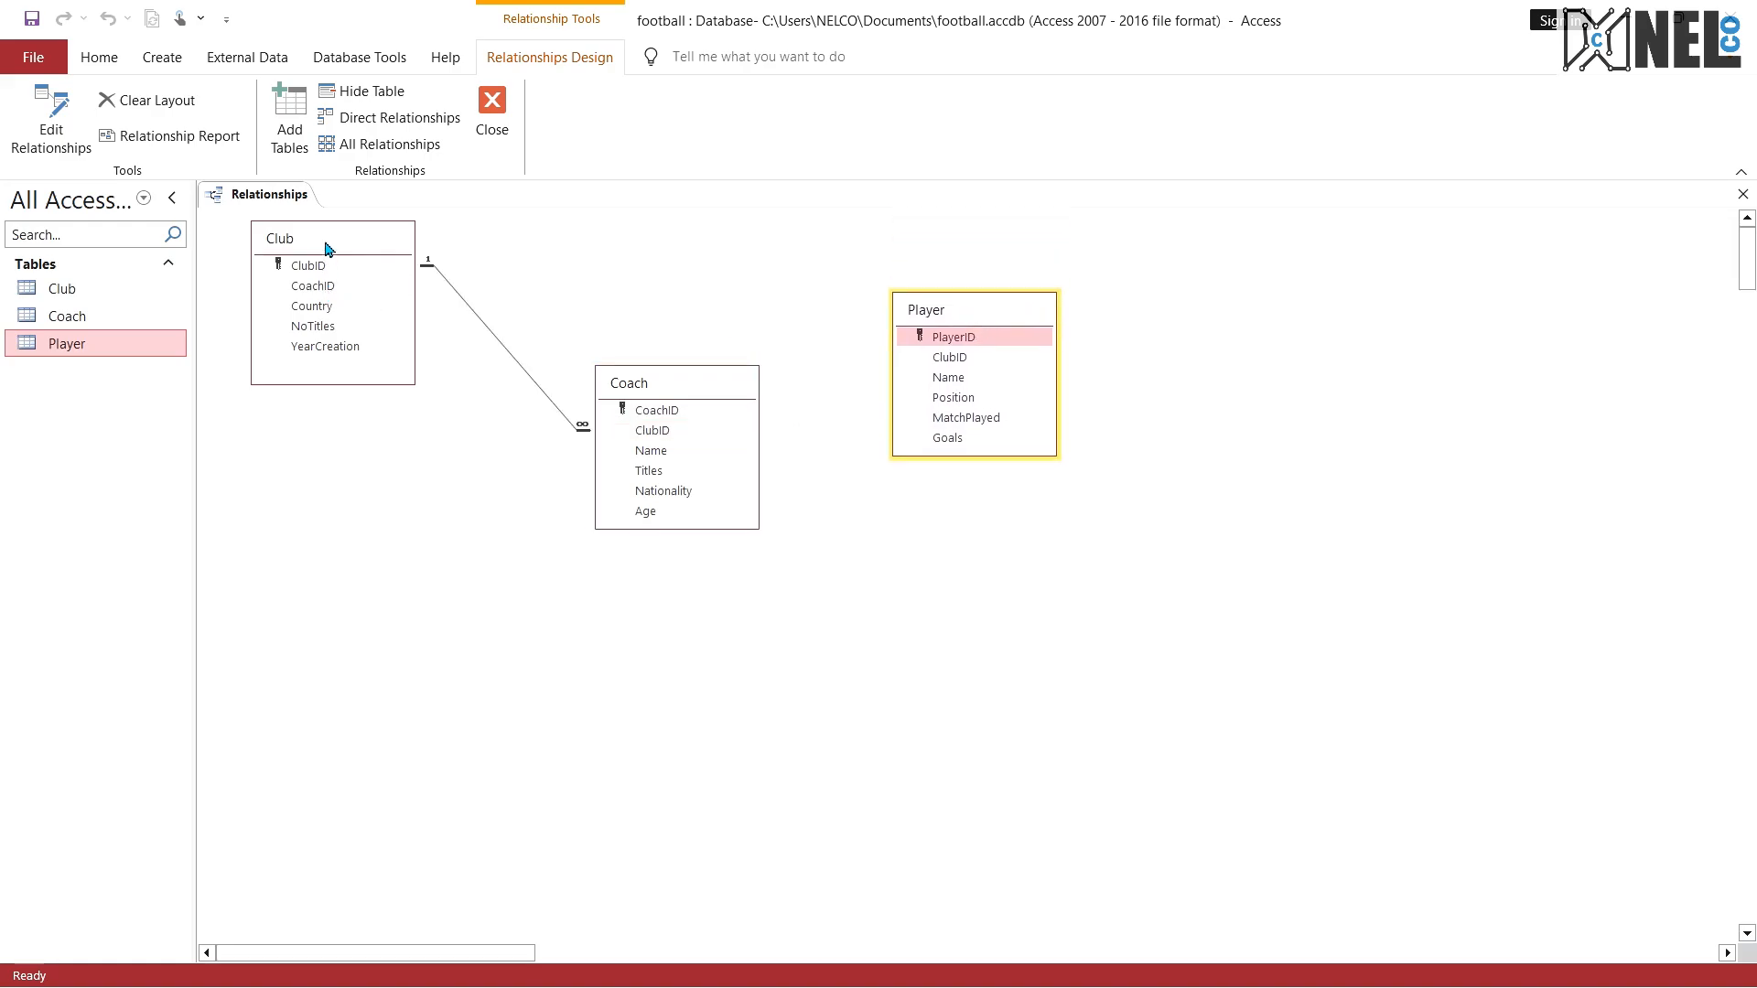
left_click_drag(327, 249, 399, 339)
left_click_drag(950, 365, 371, 390)
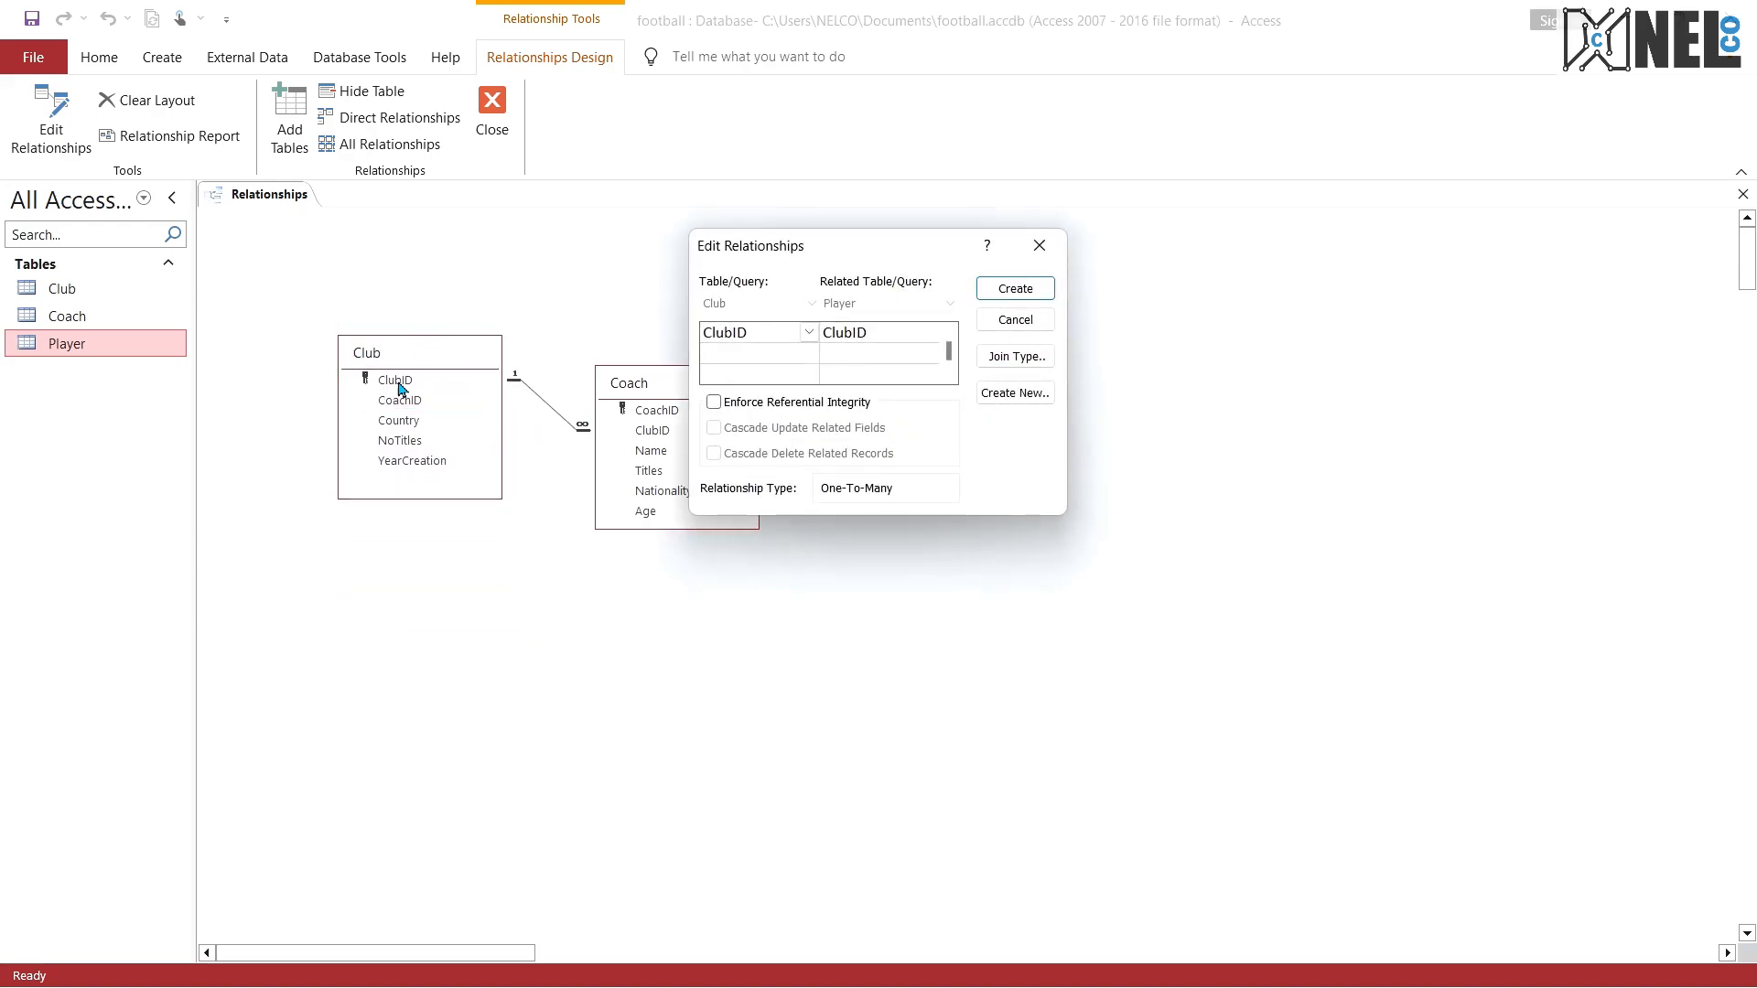
left_click(714, 400)
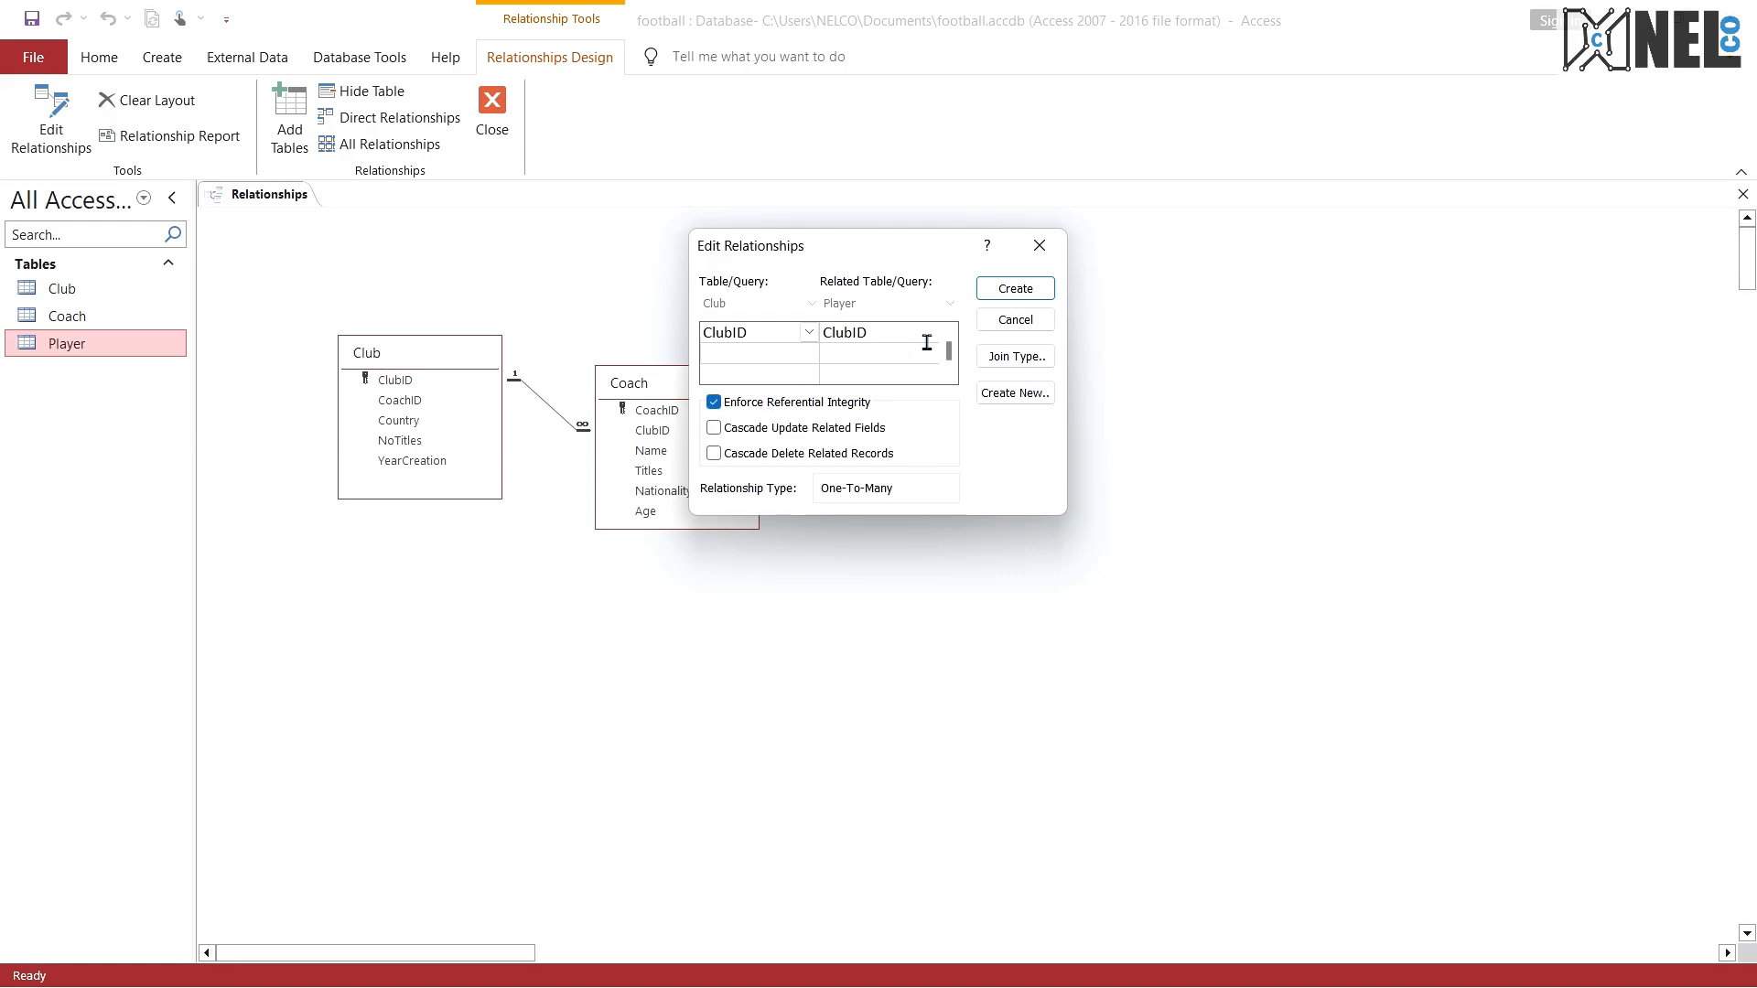
left_click(1016, 288)
Step: Rearrange the Club and Coach boxes so both relationship lines are clear, and enlarge the Coach box to fit all its fields
left_click_drag(663, 367, 683, 517)
left_click_drag(433, 359, 475, 294)
left_click_drag(686, 504, 757, 437)
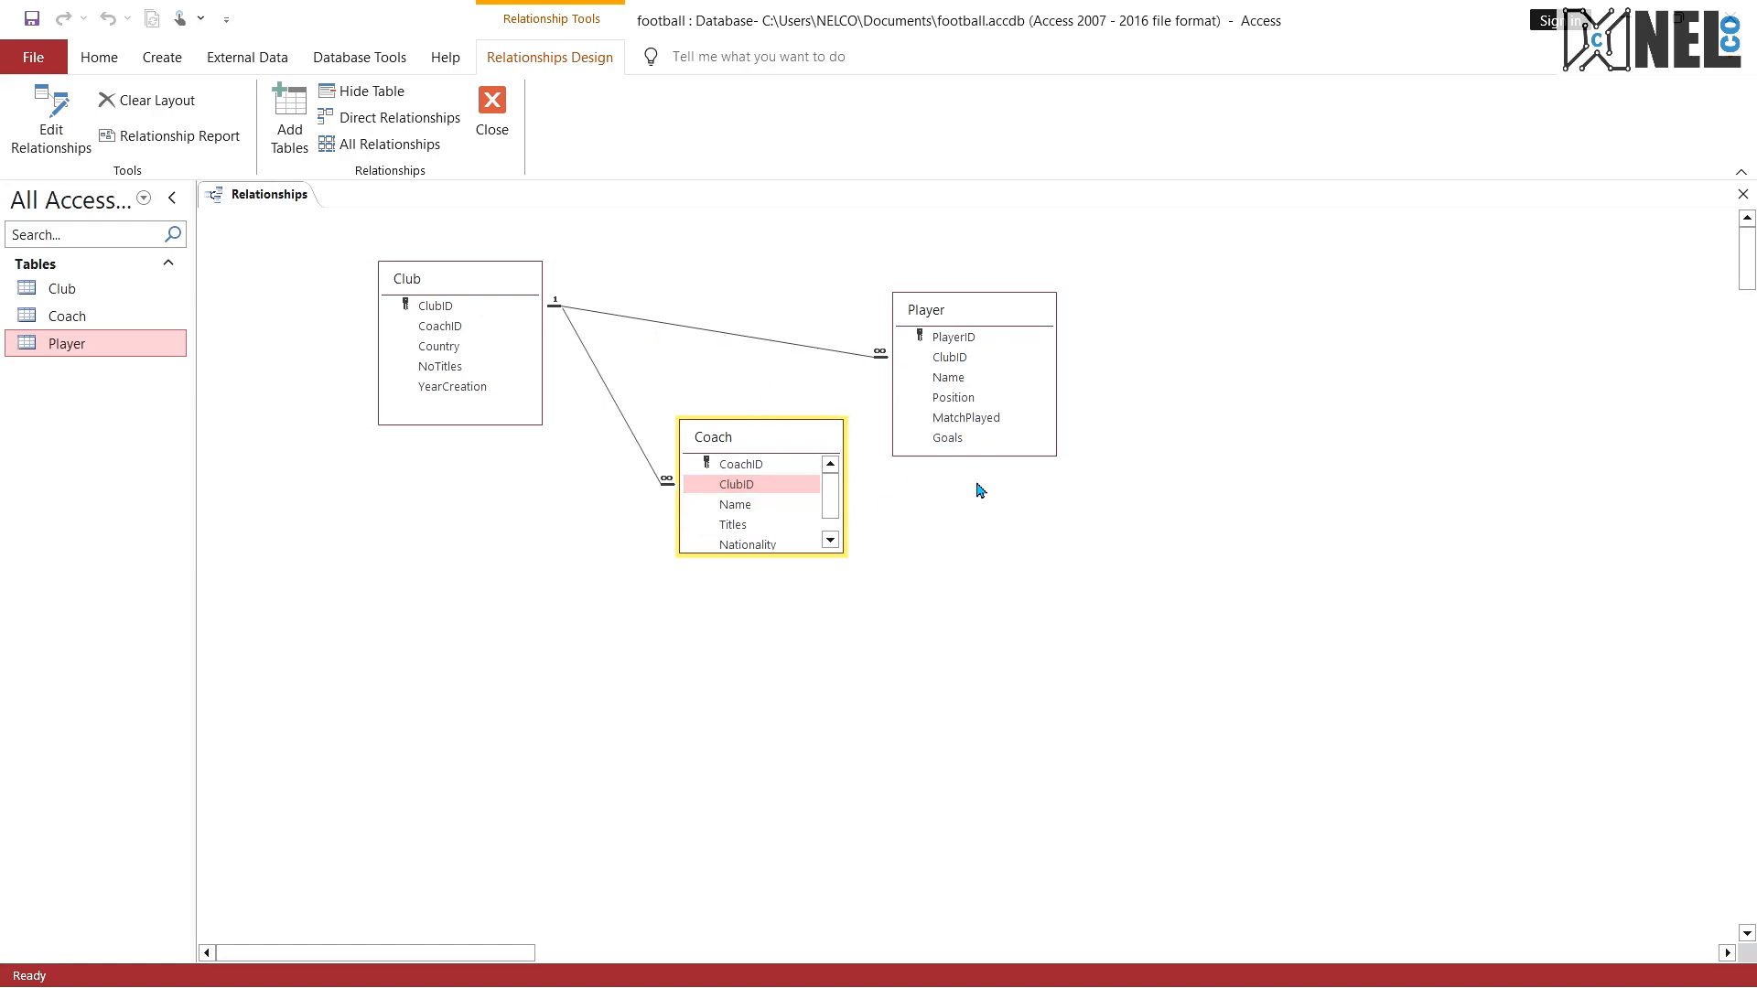
left_click(832, 540)
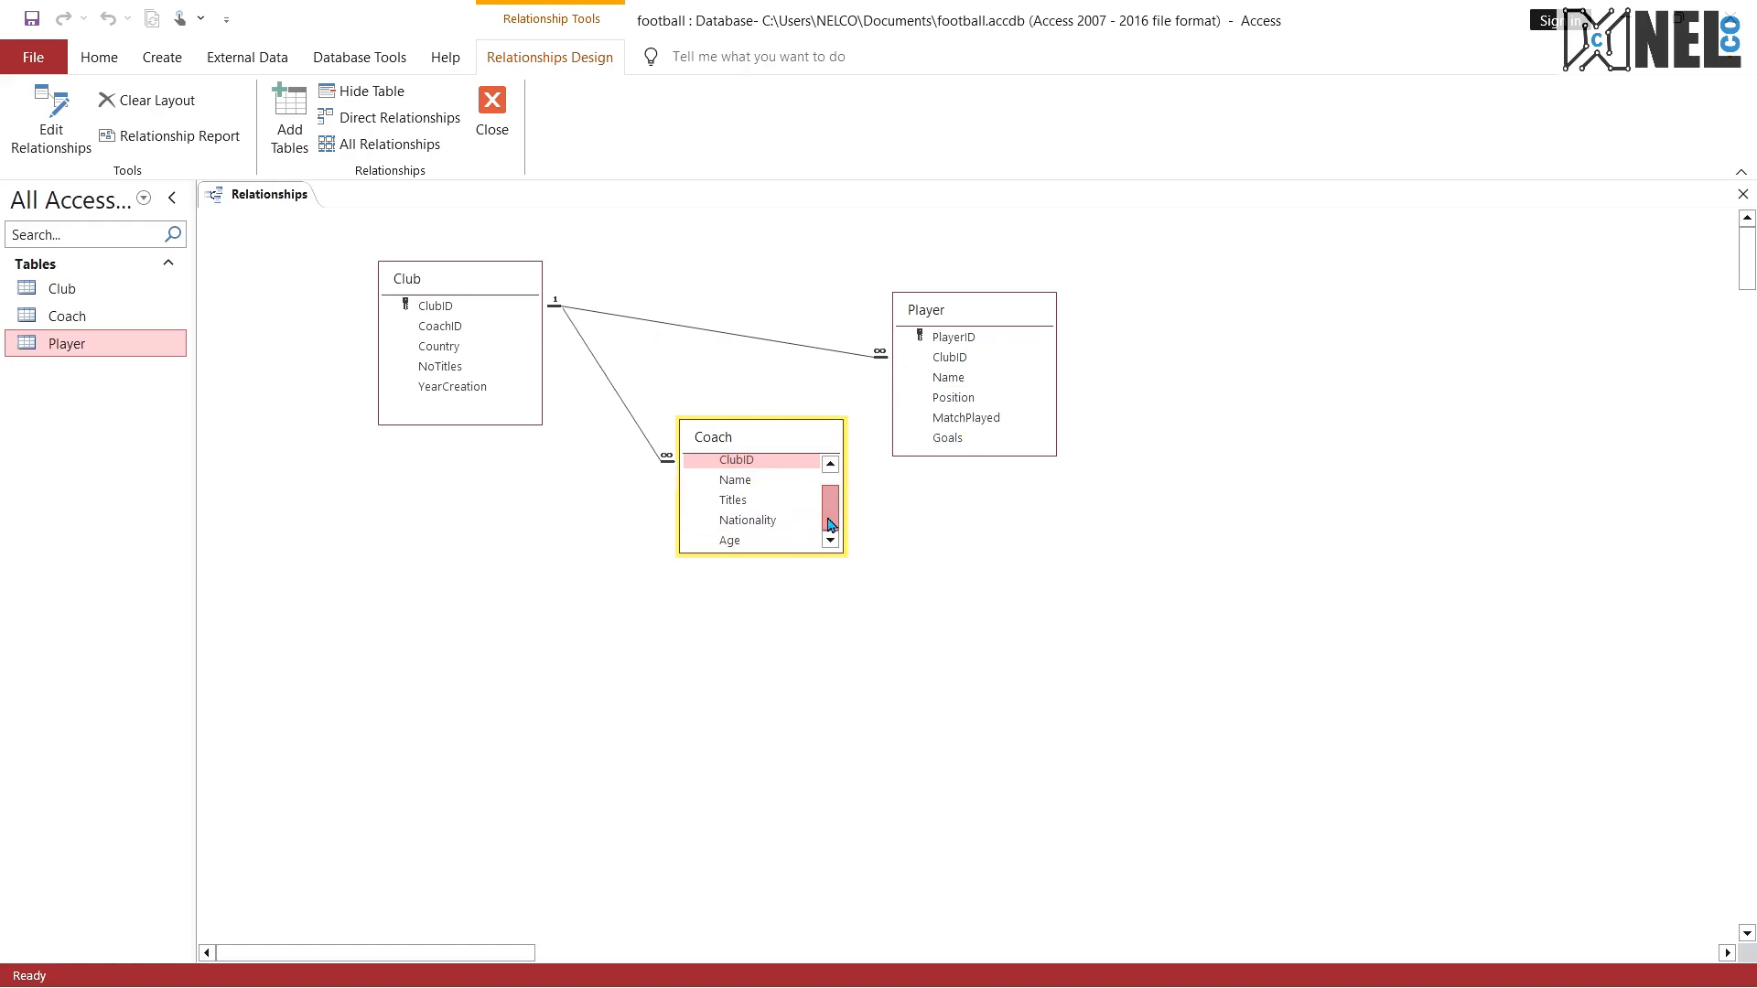
scroll(814, 549, "up", 1)
left_click_drag(810, 553, 809, 640)
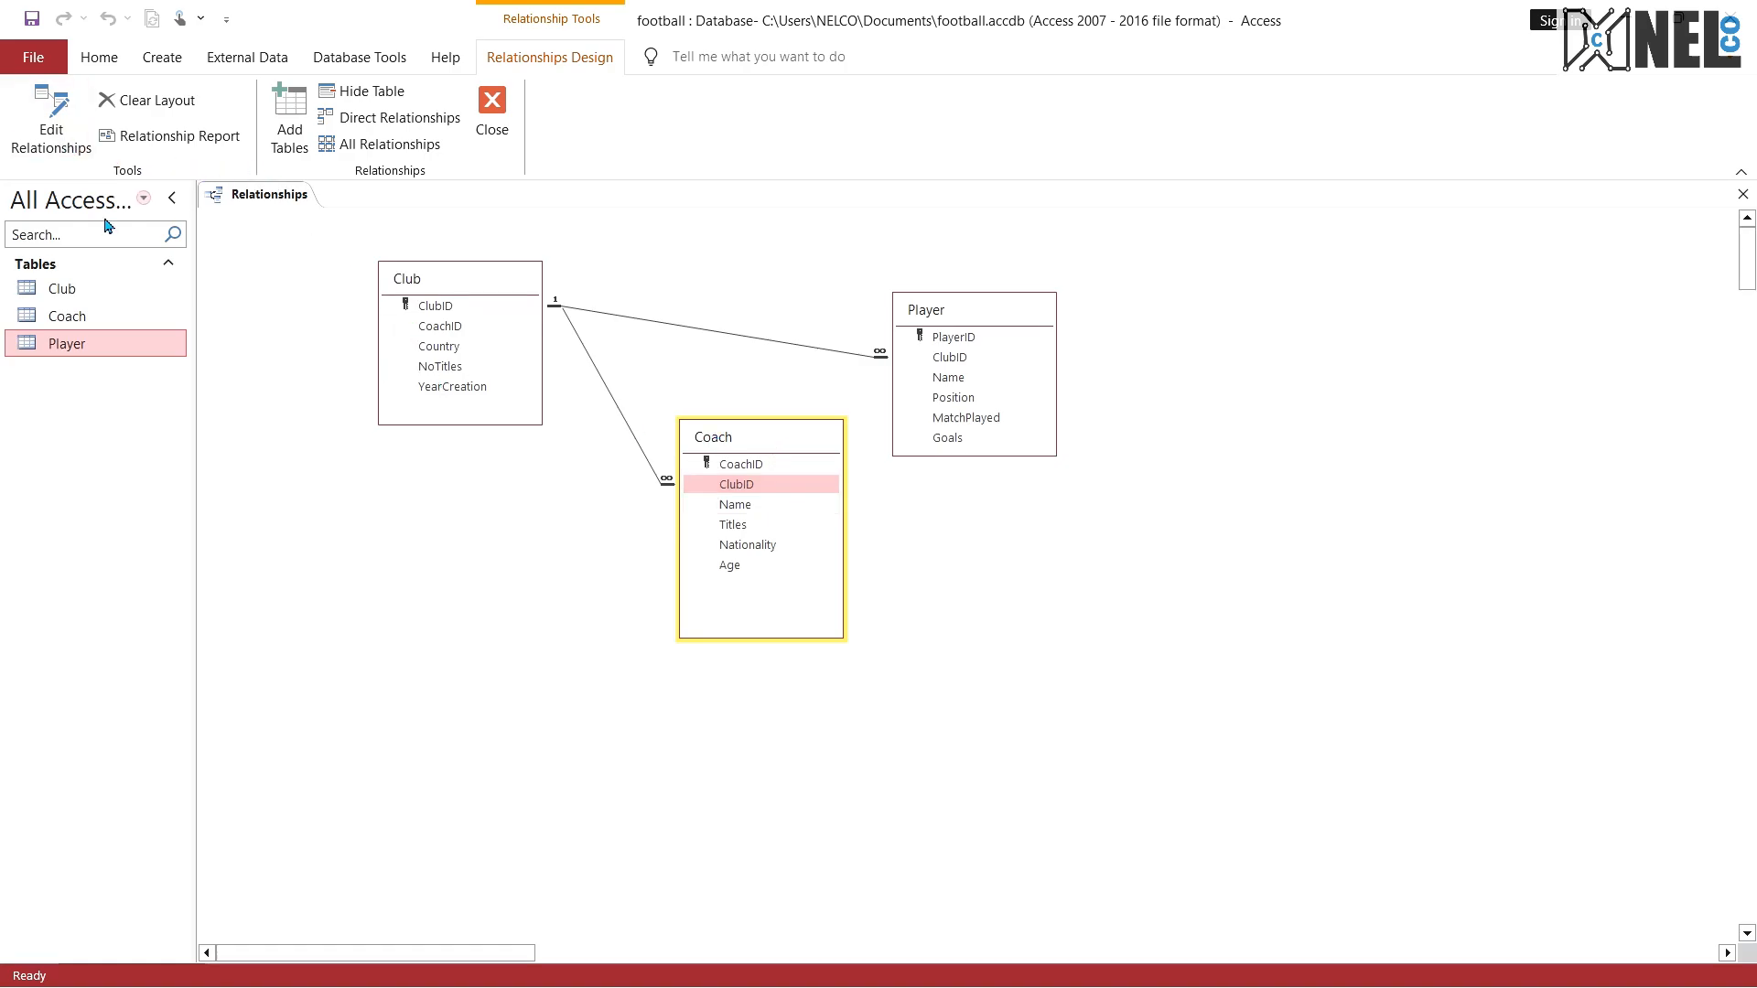
left_click(415, 283)
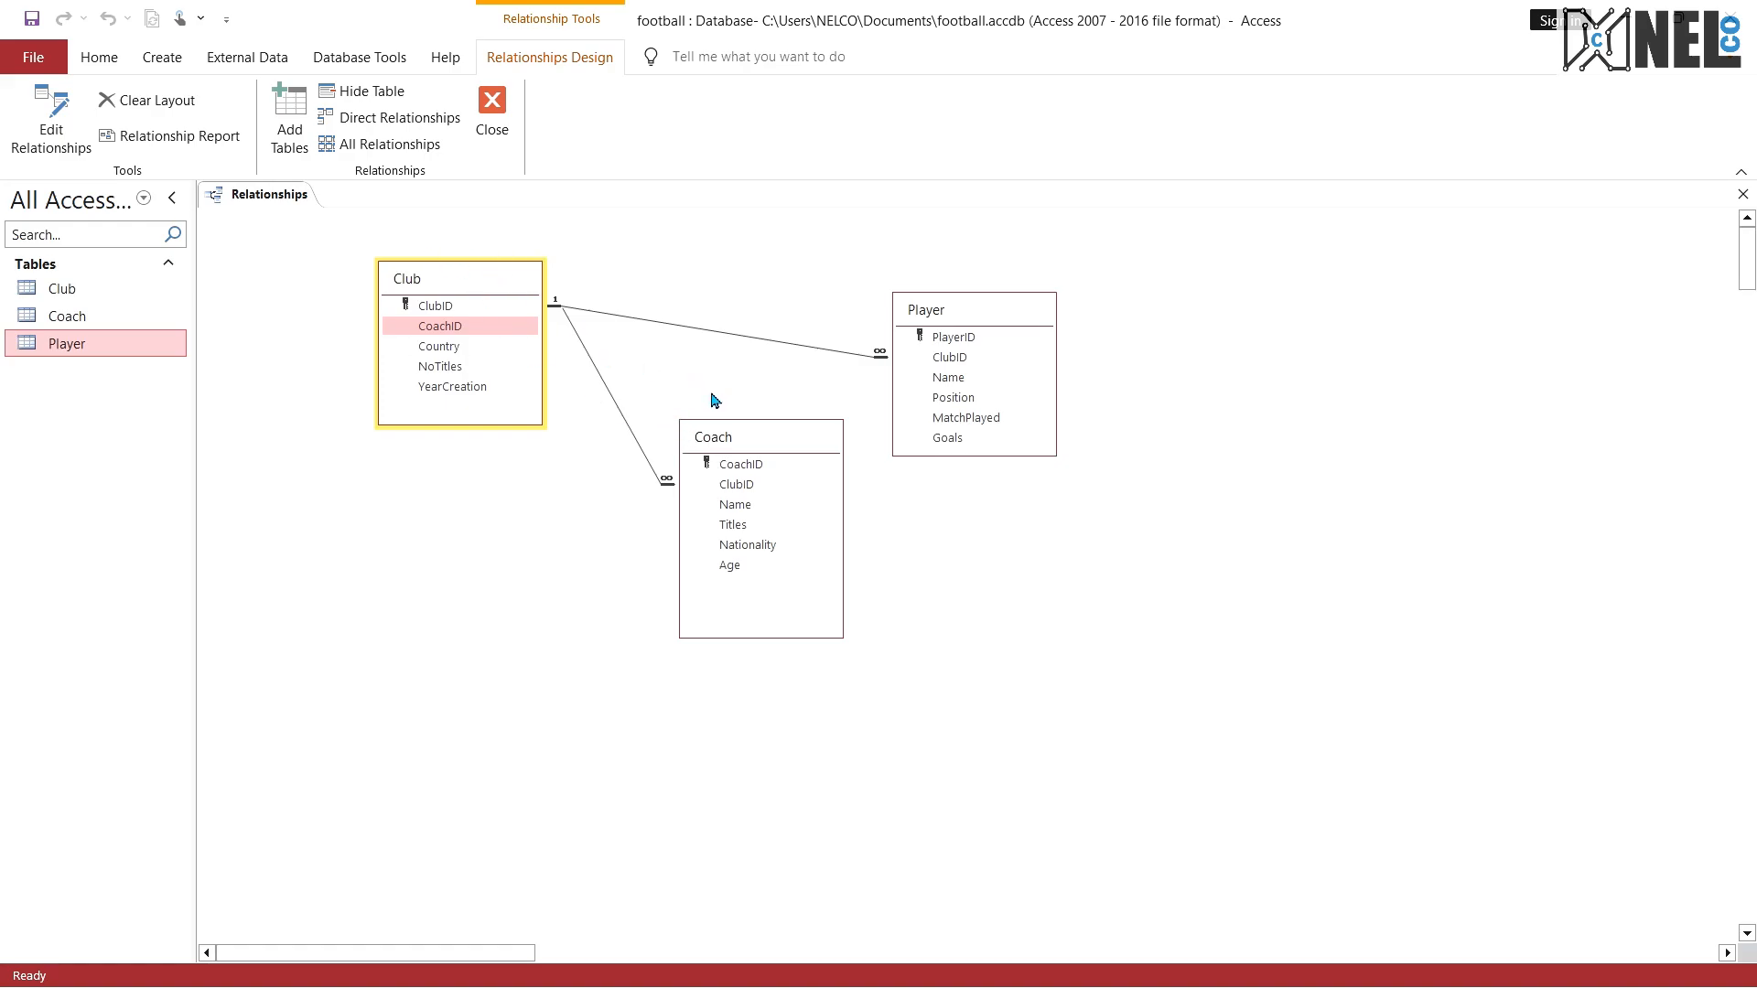
Step: Start a new query in design view with the Club, Coach and Player tables, and spread out the Player and Coach boxes
left_click(240, 59)
left_click(174, 58)
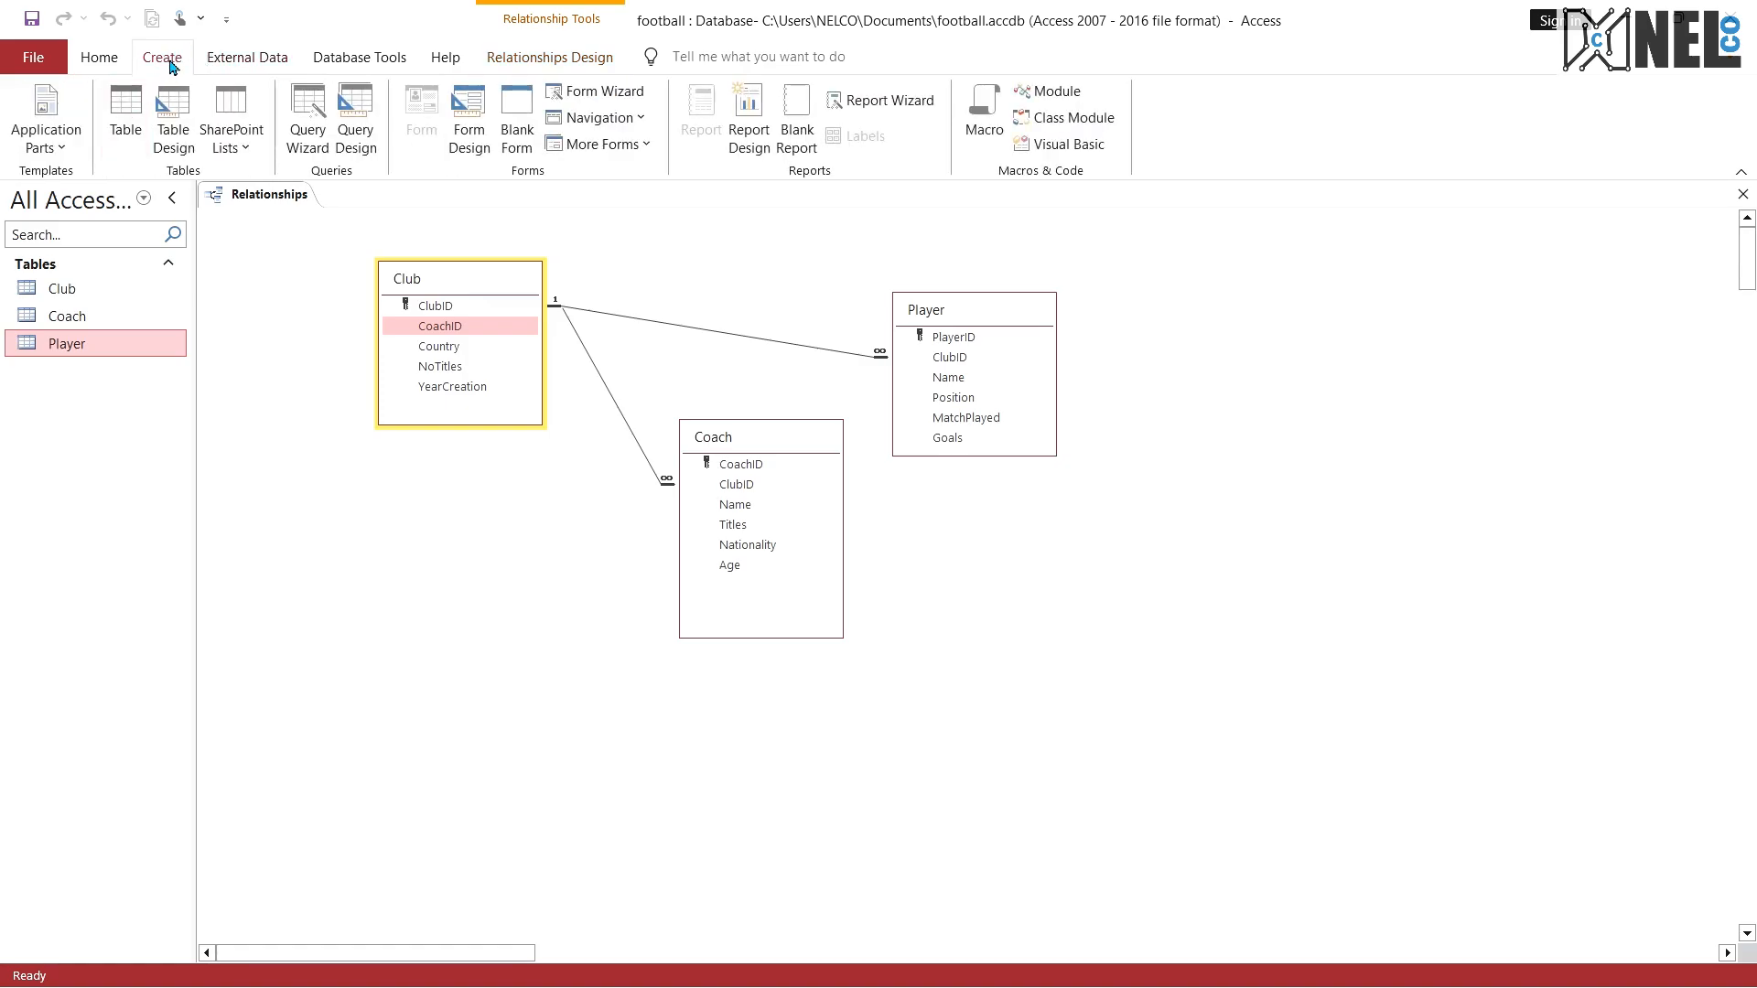
left_click(364, 138)
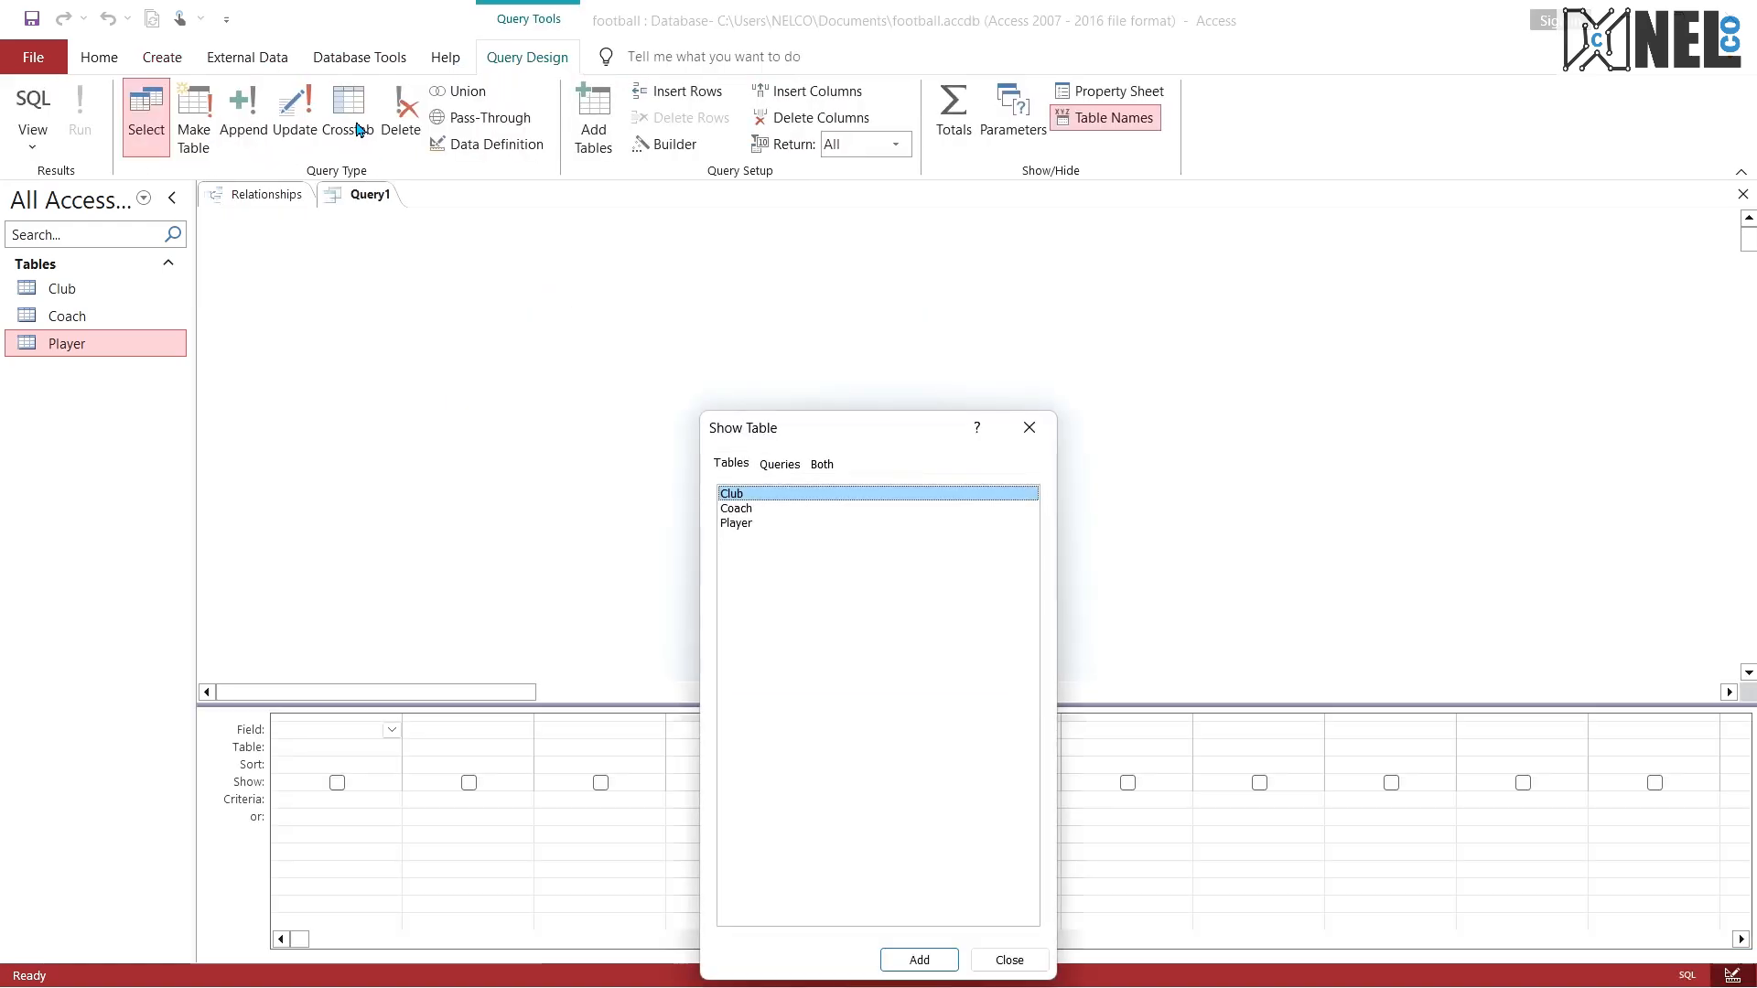
left_click(774, 522, "shift")
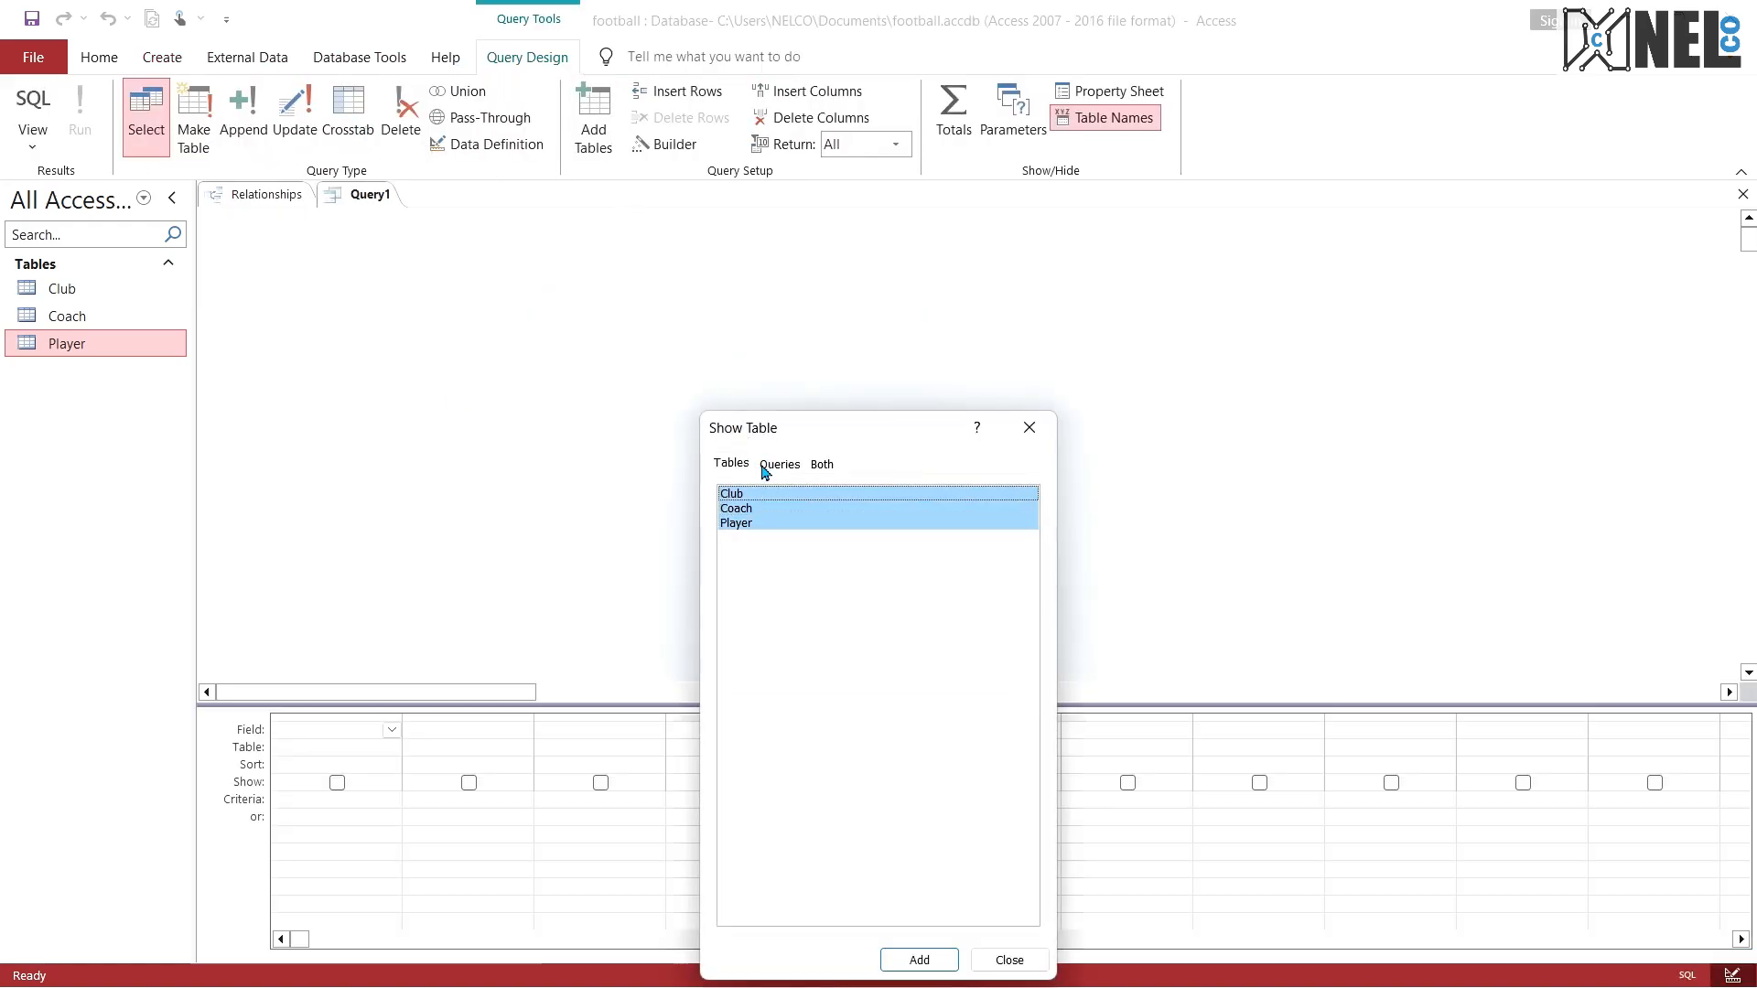
left_click(918, 959)
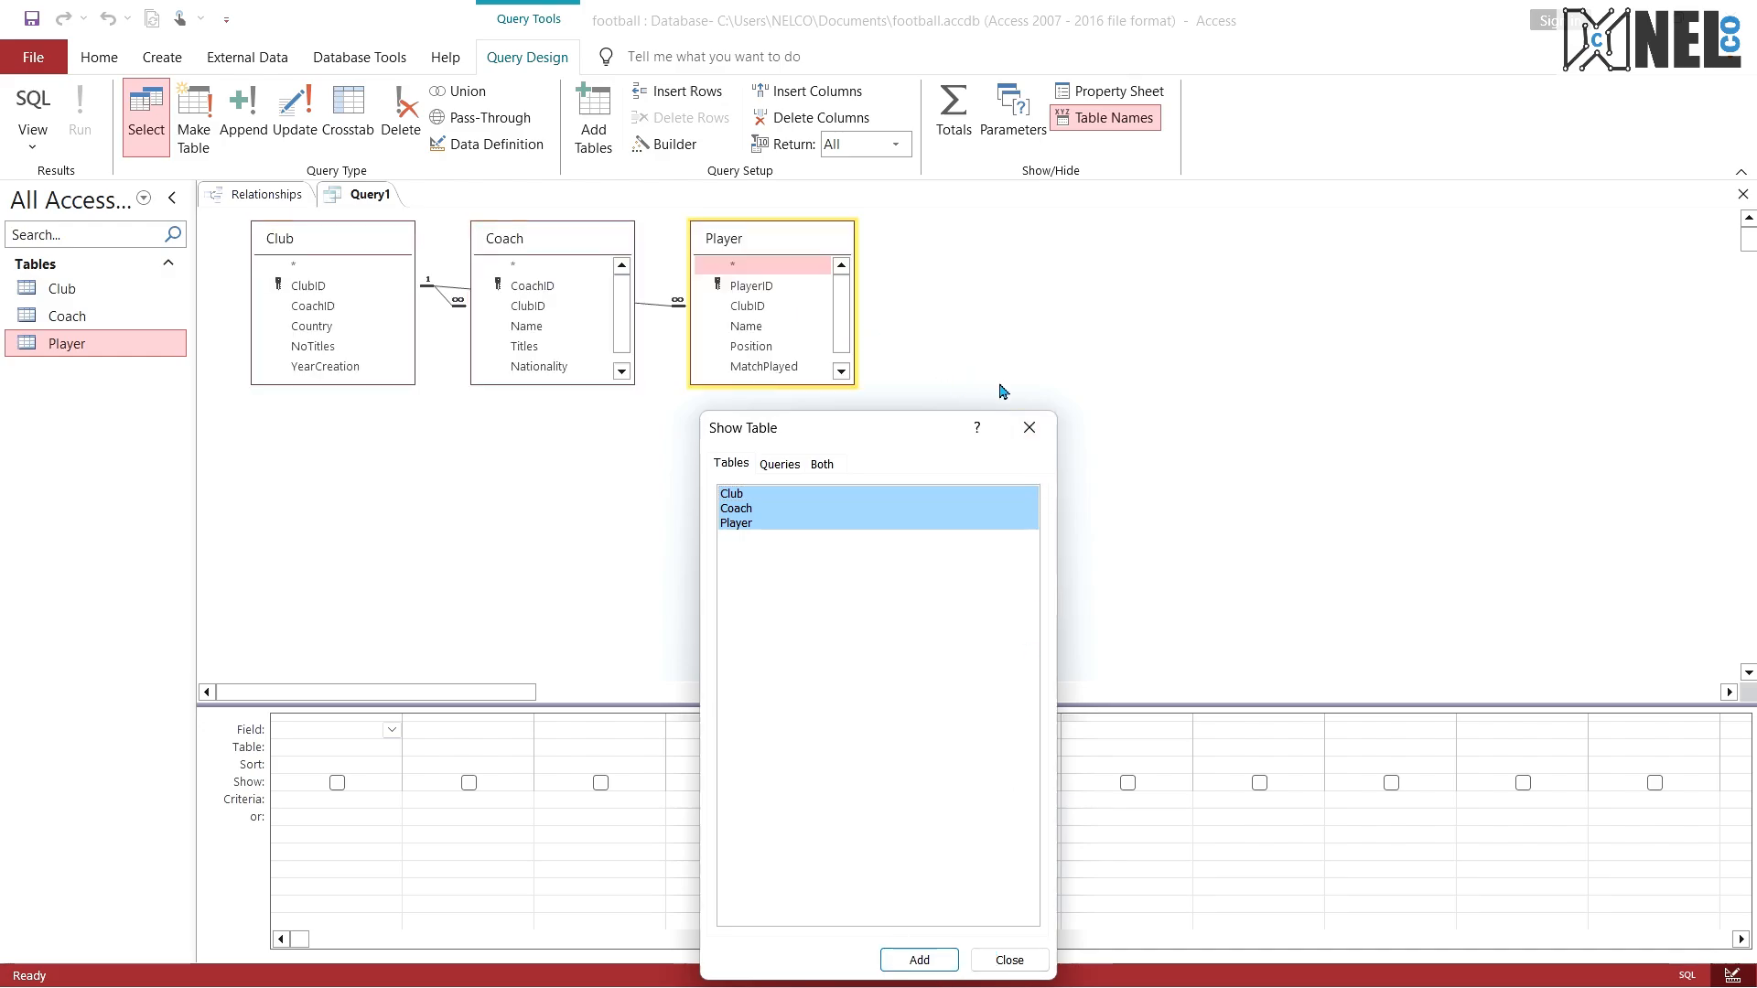
left_click(1008, 424)
left_click_drag(755, 241, 964, 220)
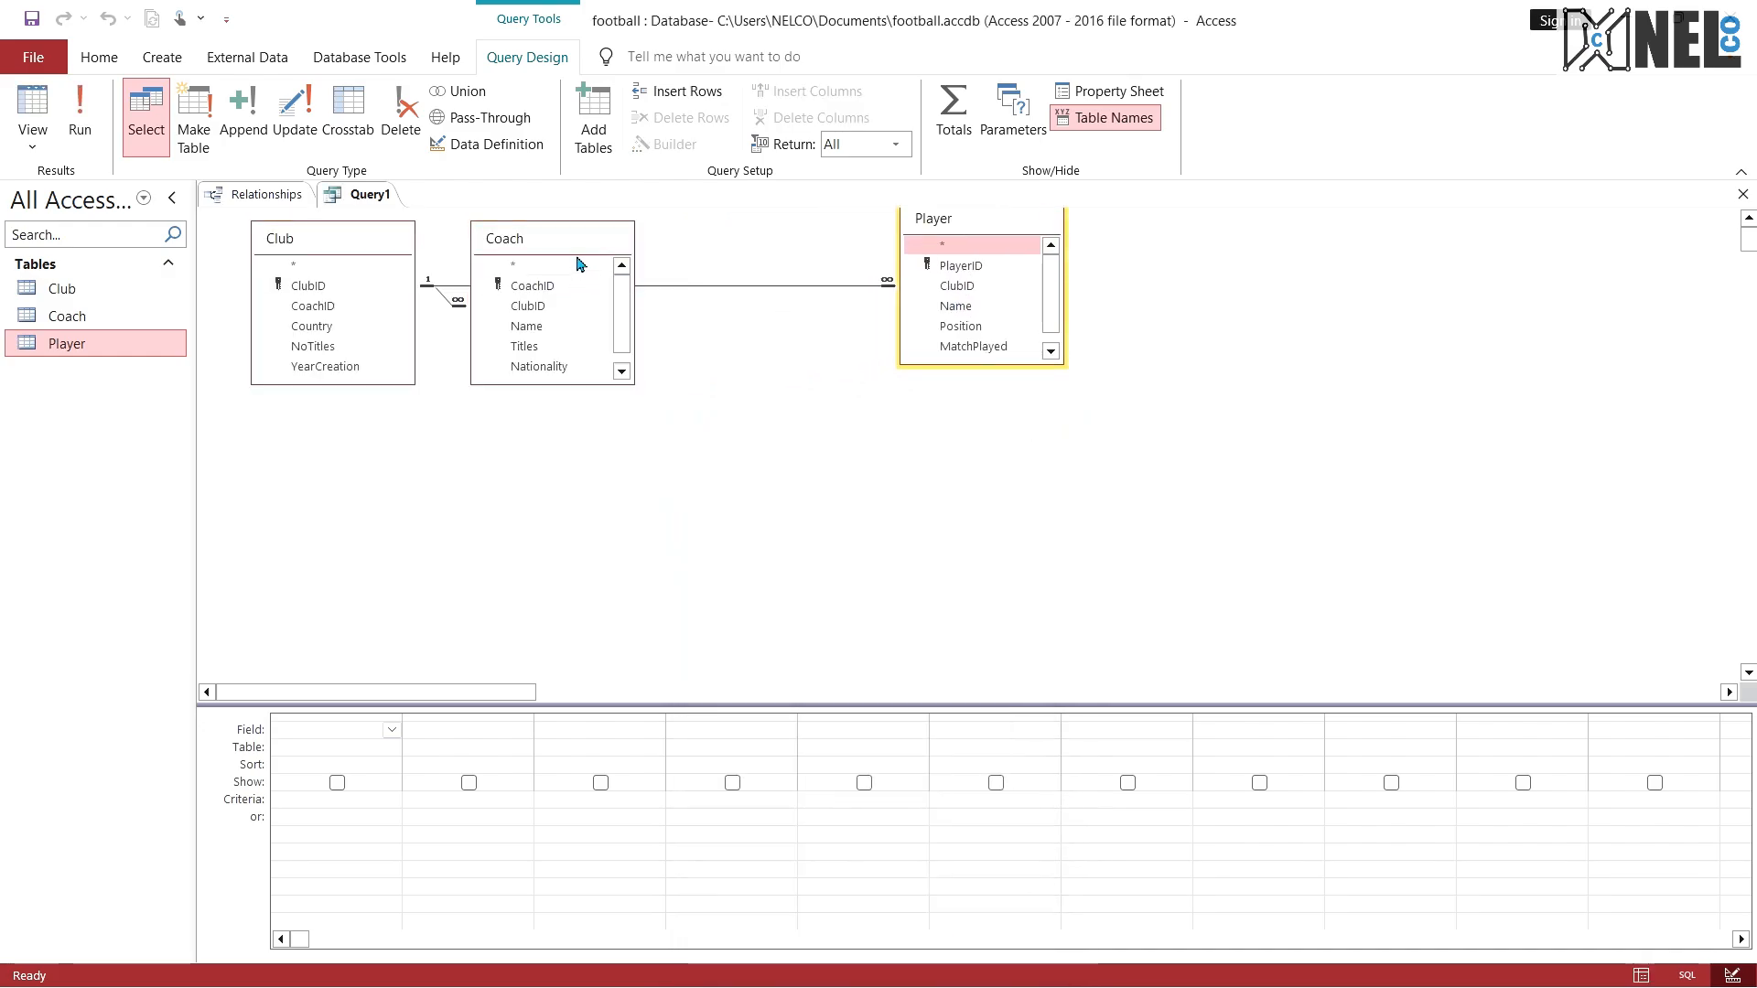
left_click_drag(577, 252, 618, 341)
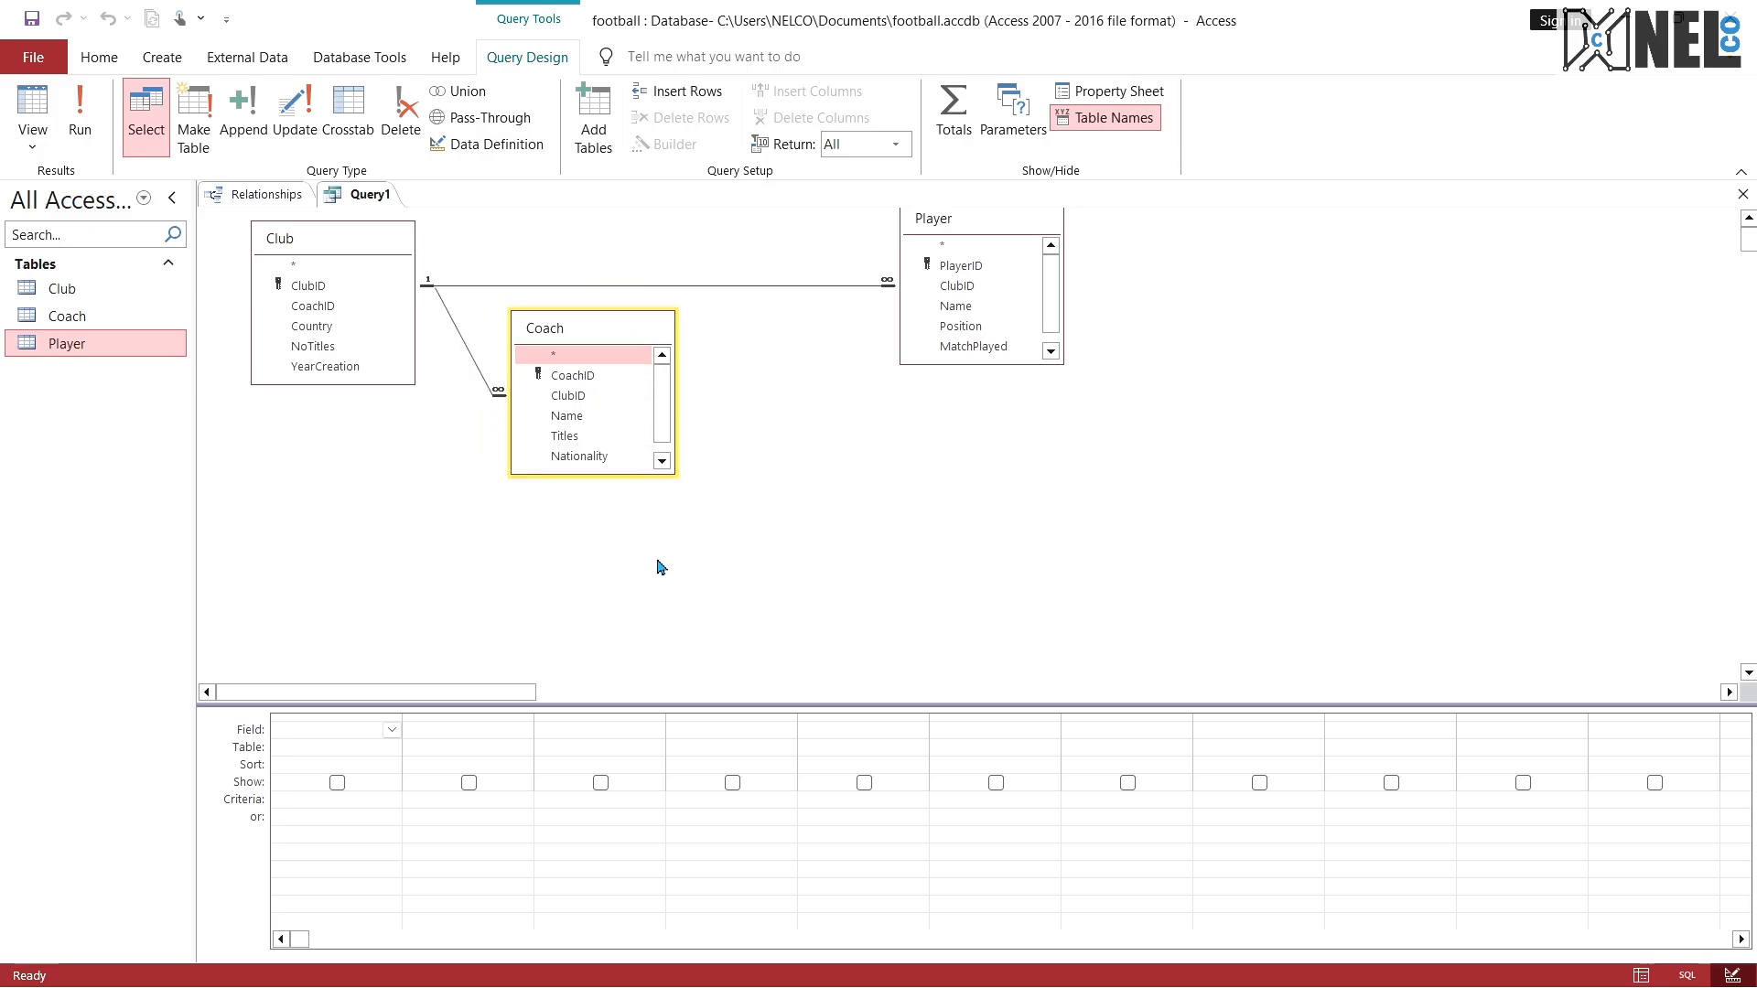
Step: Reread exam question 5 in the PDF, then add Name from Player and Name from Coach to the query
key("ctrl+super+Right")
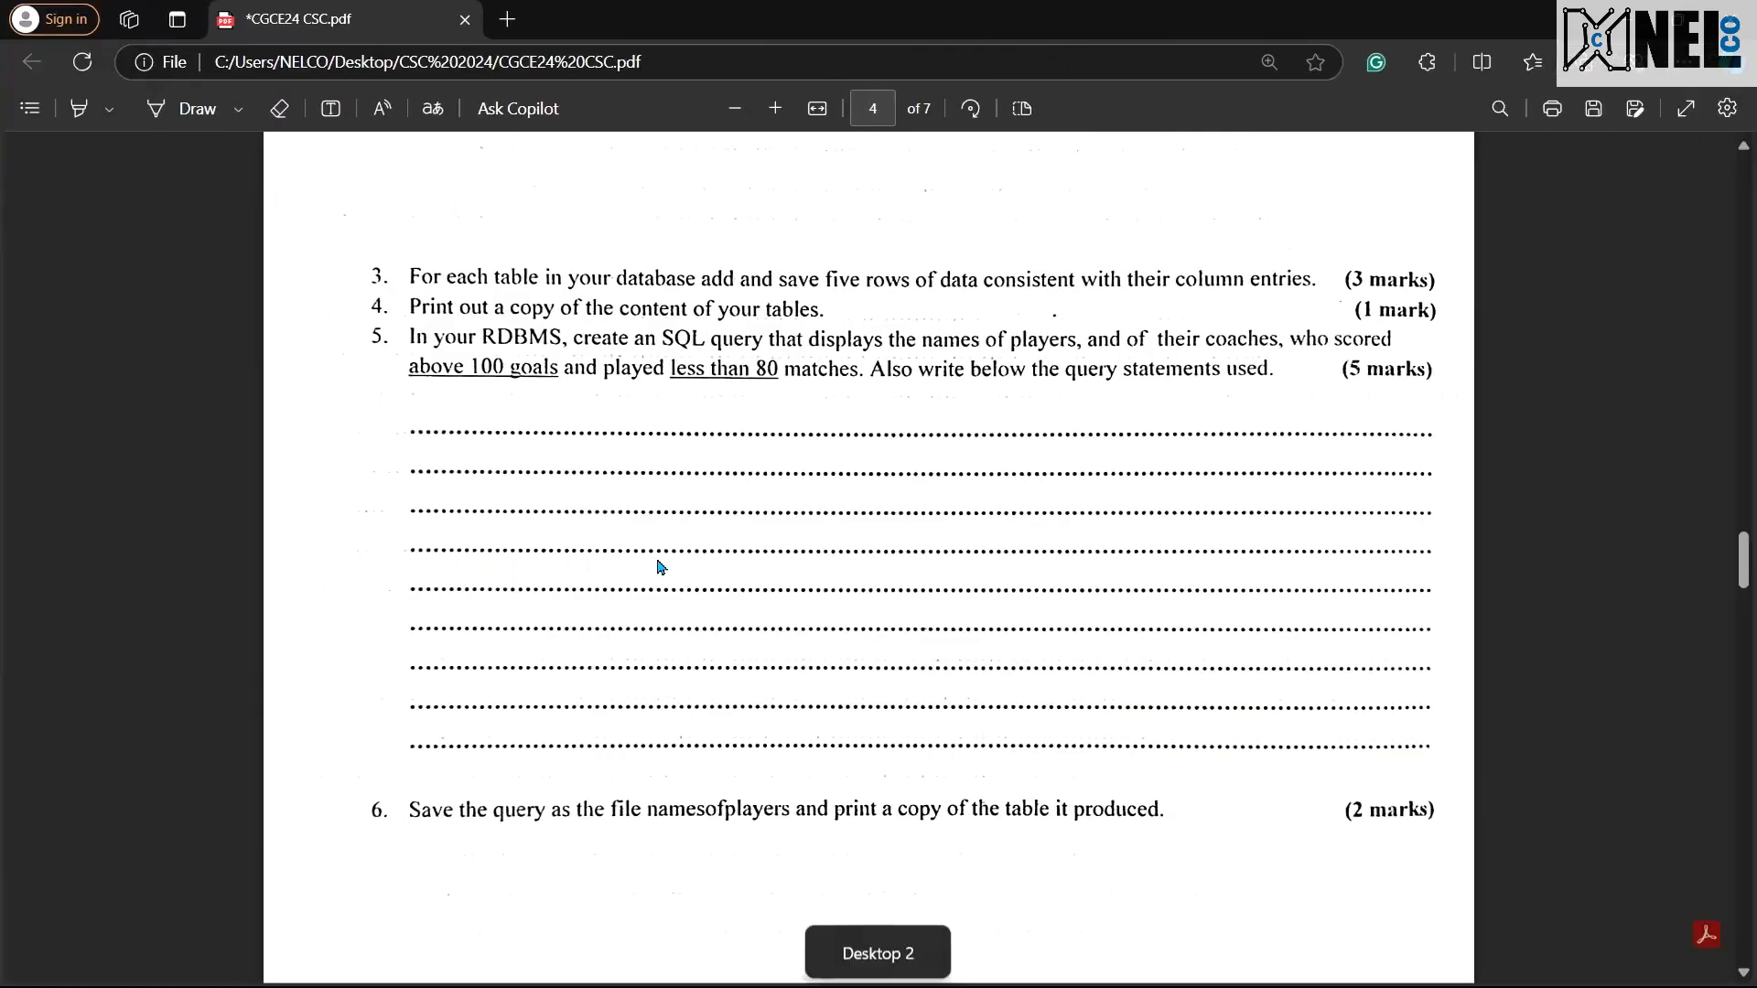
key("ctrl+super+Left")
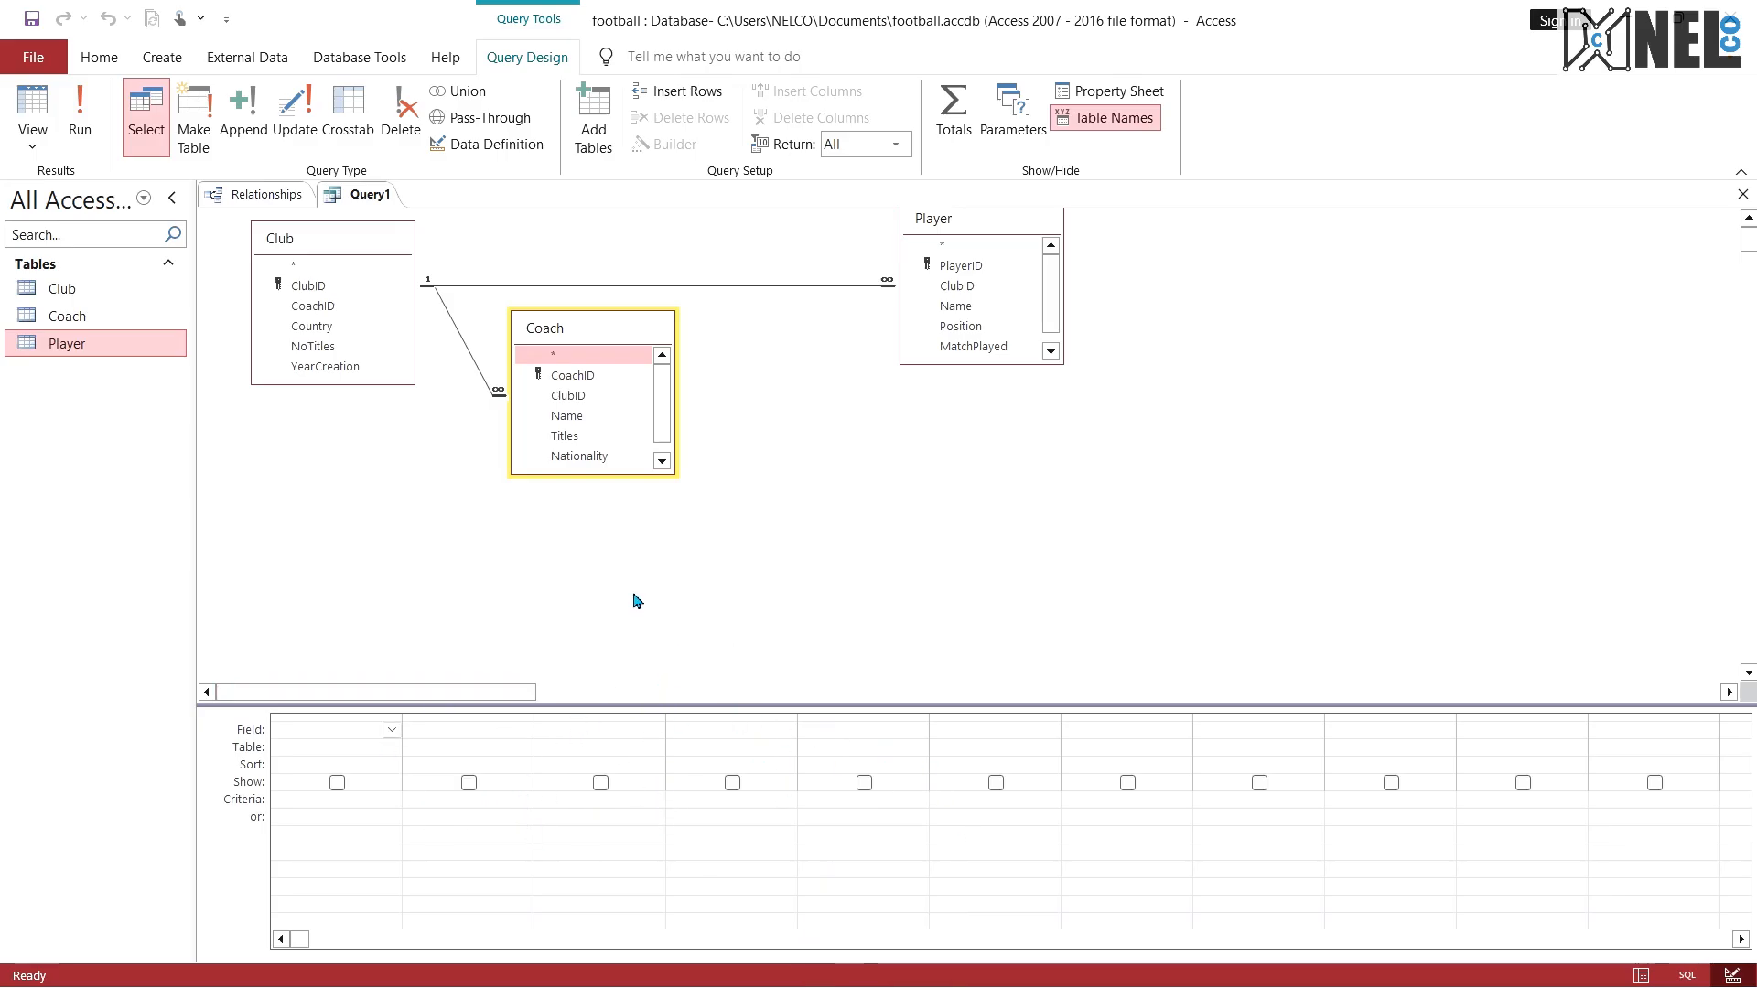
key("ctrl+super+Right")
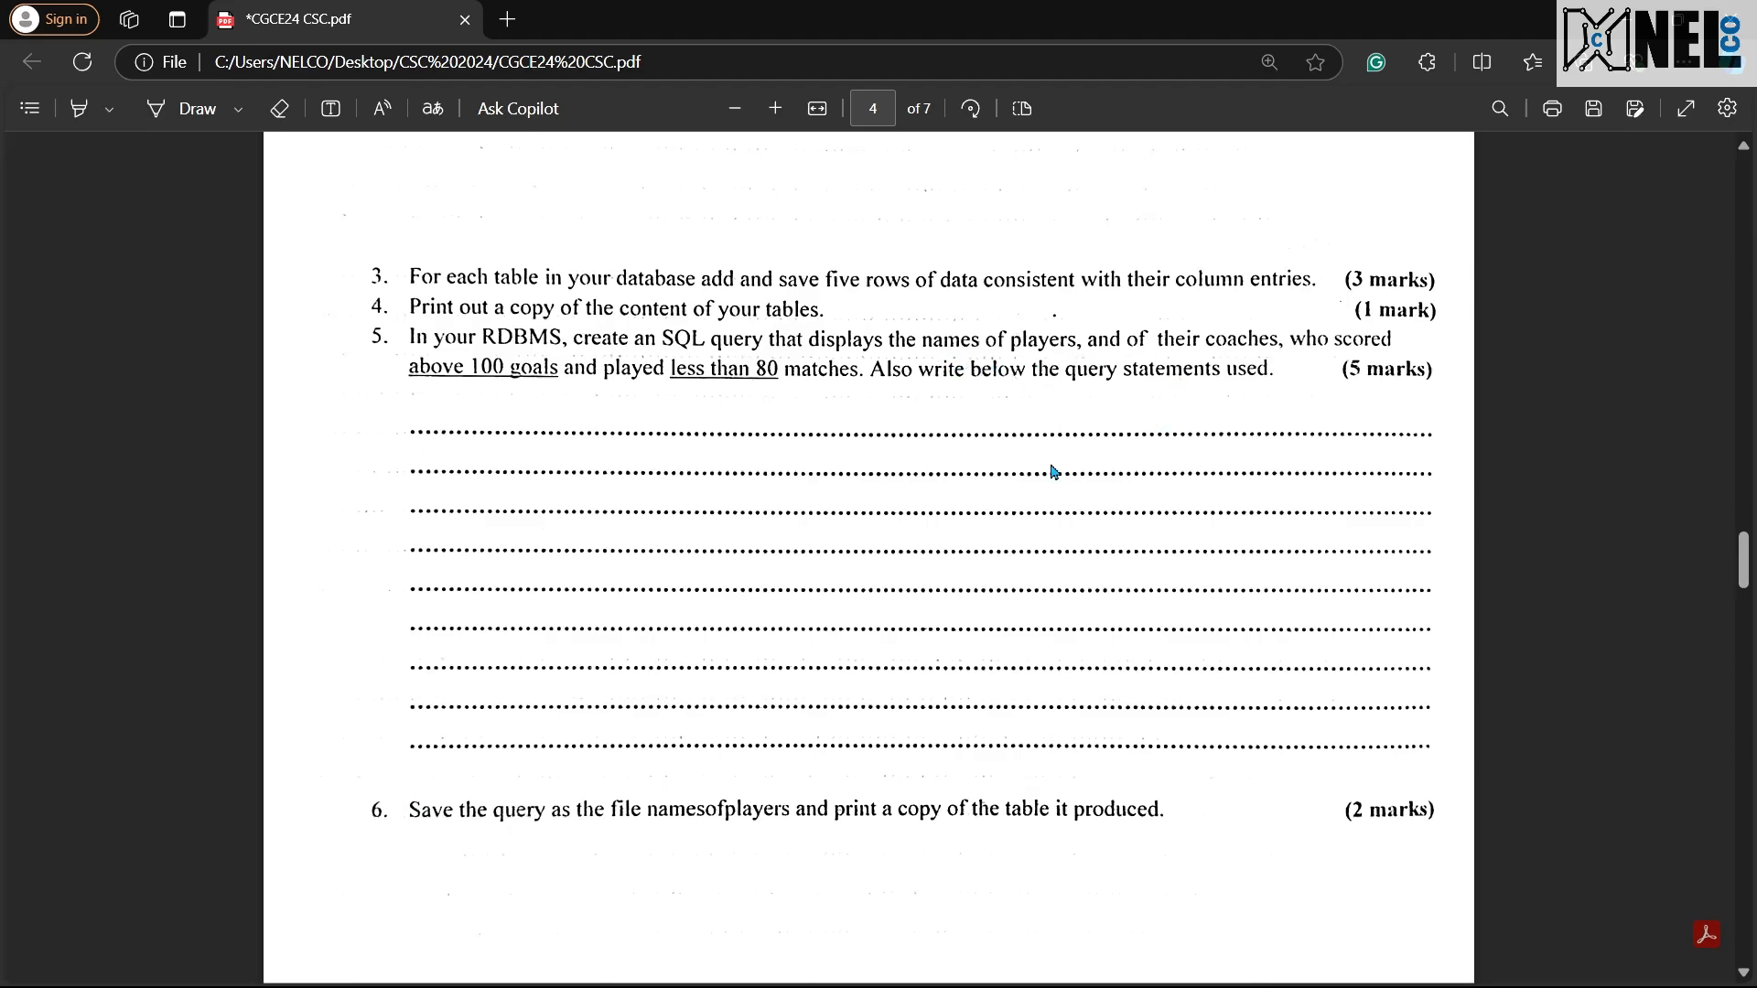
key("ctrl+super+Left")
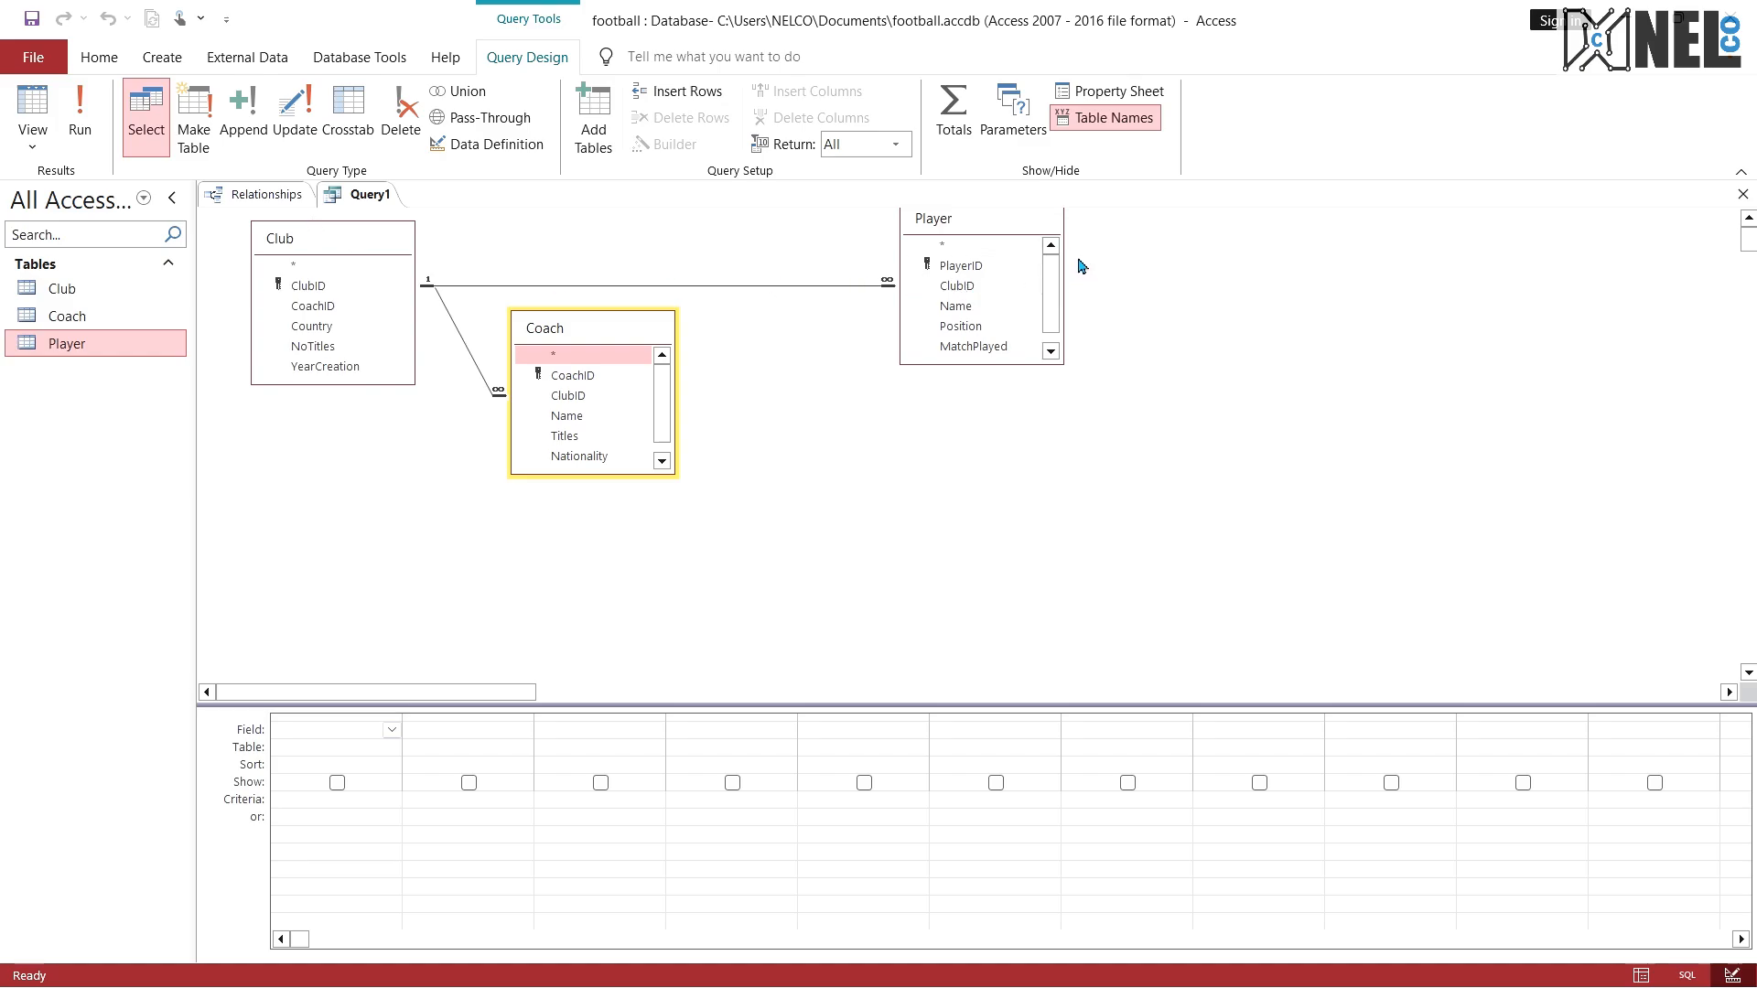
double_click(965, 309)
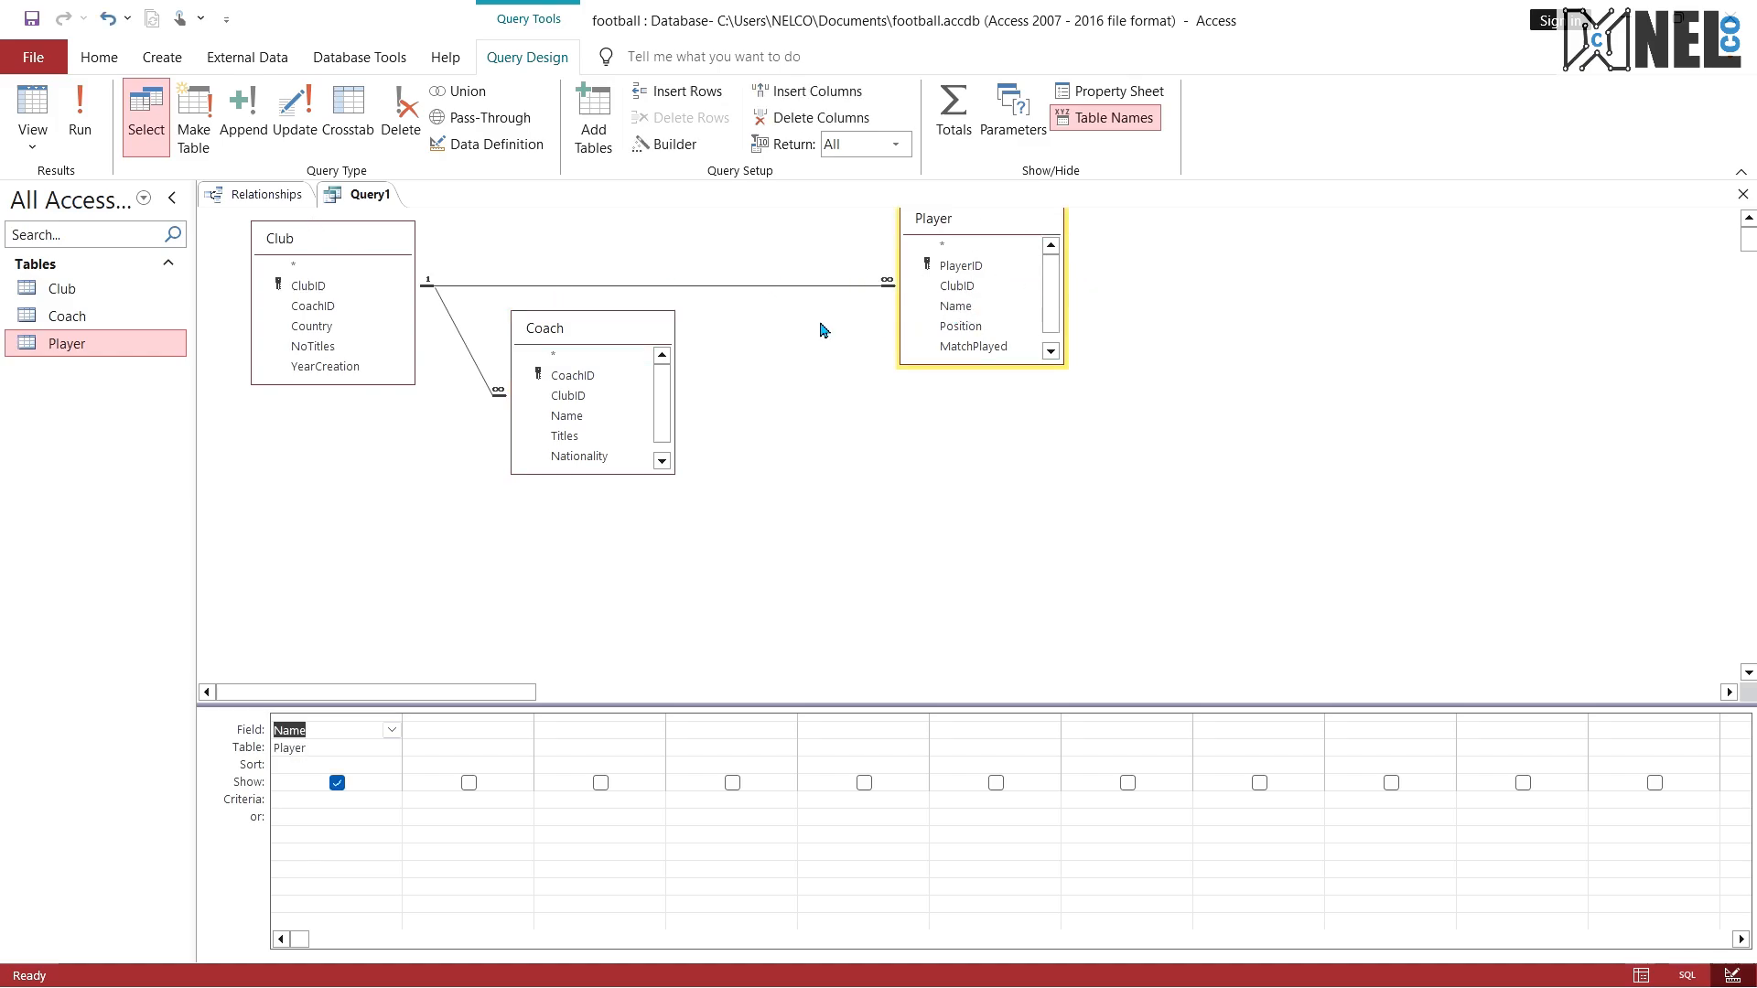
double_click(564, 416)
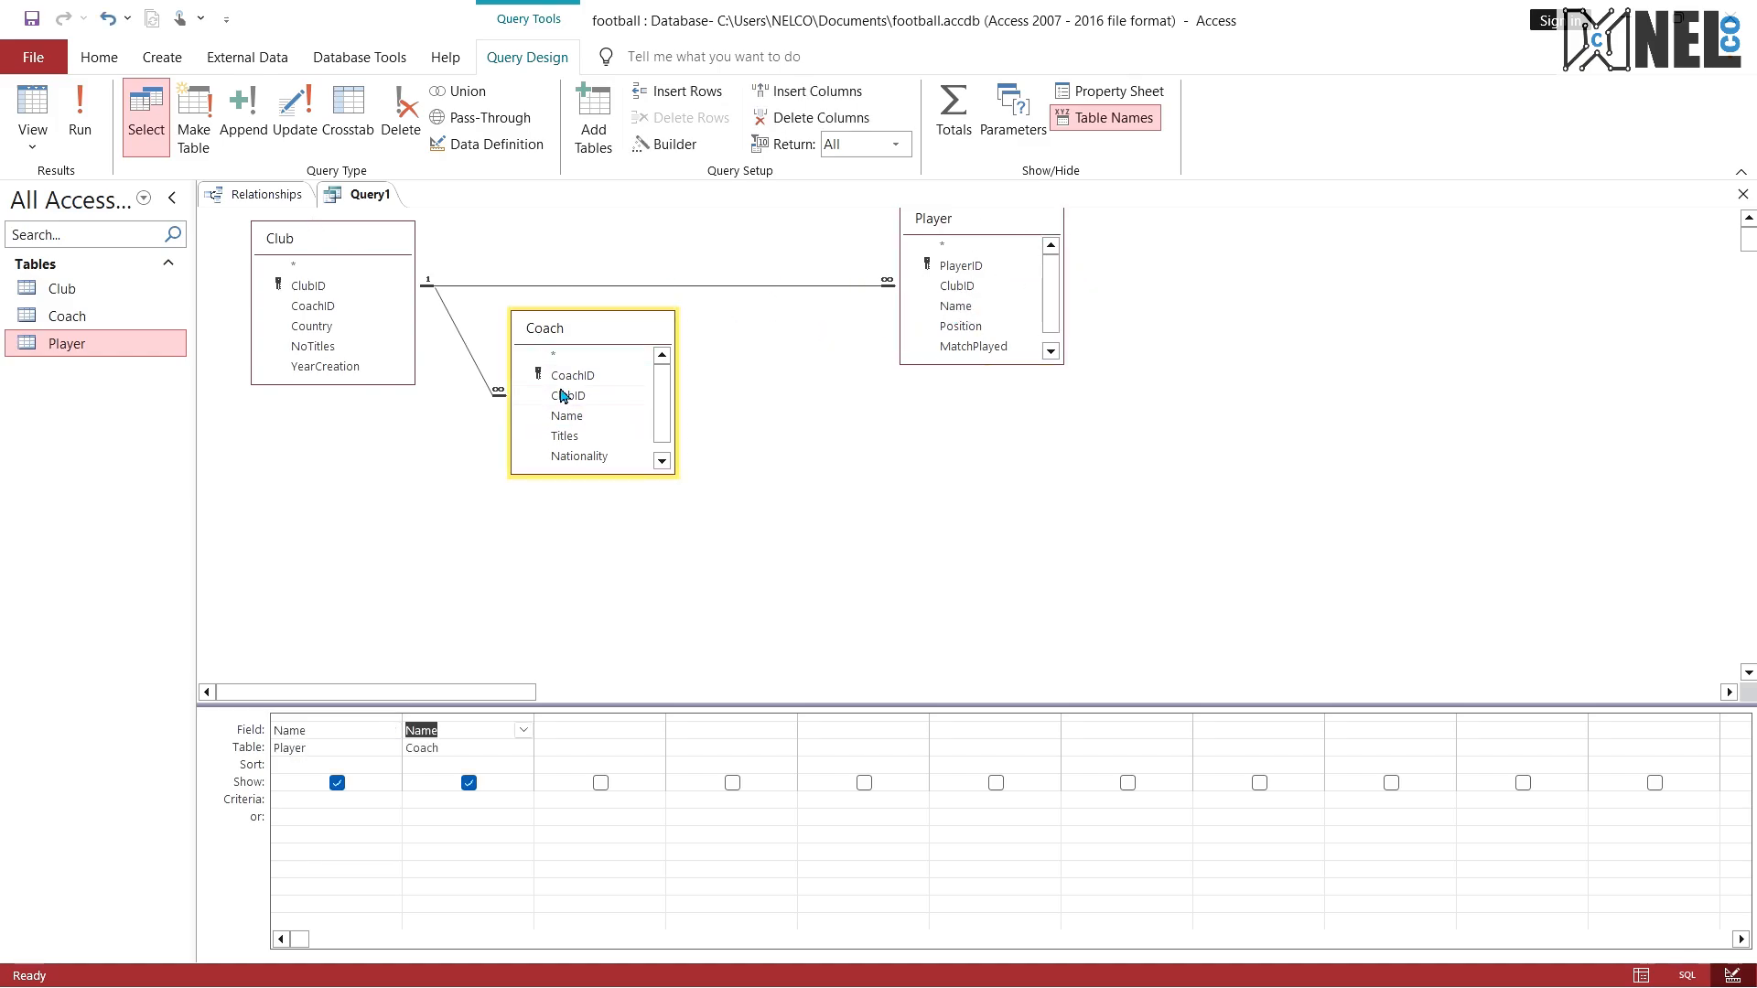
Step: Recheck question 5 in the PDF, then add Player's Goals to the query as a hidden field with the criterion >100
key("ctrl+super+Right")
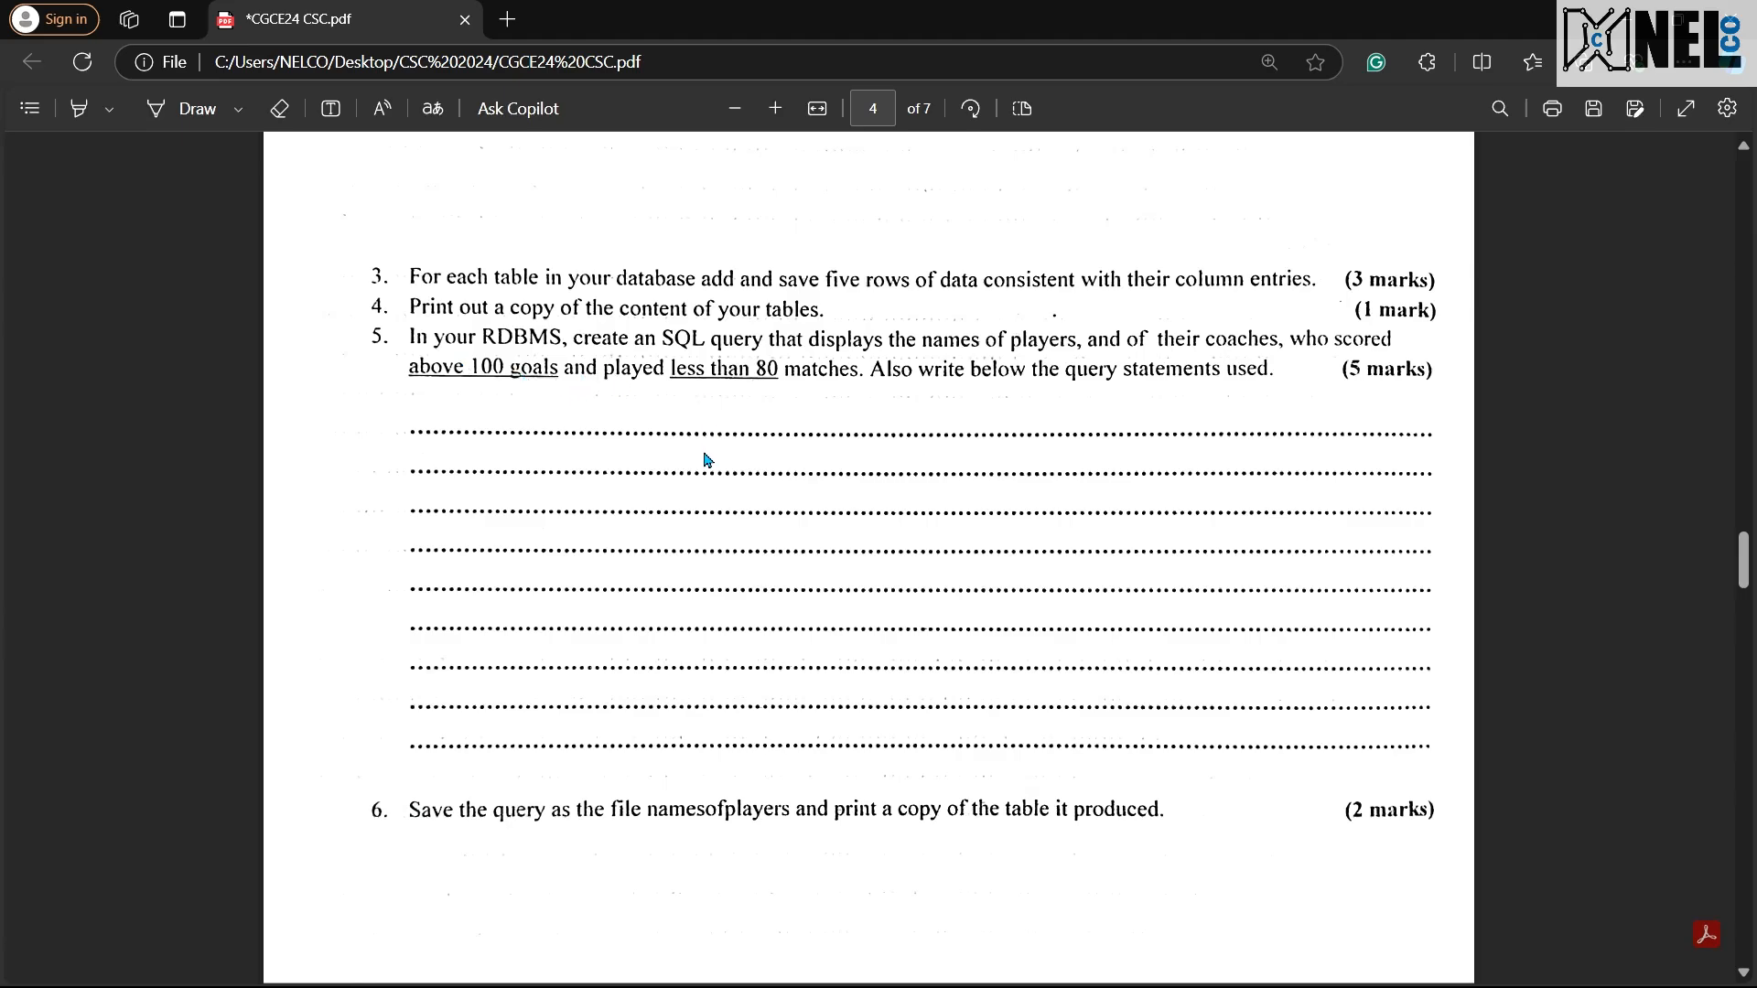
key("ctrl+super+Left")
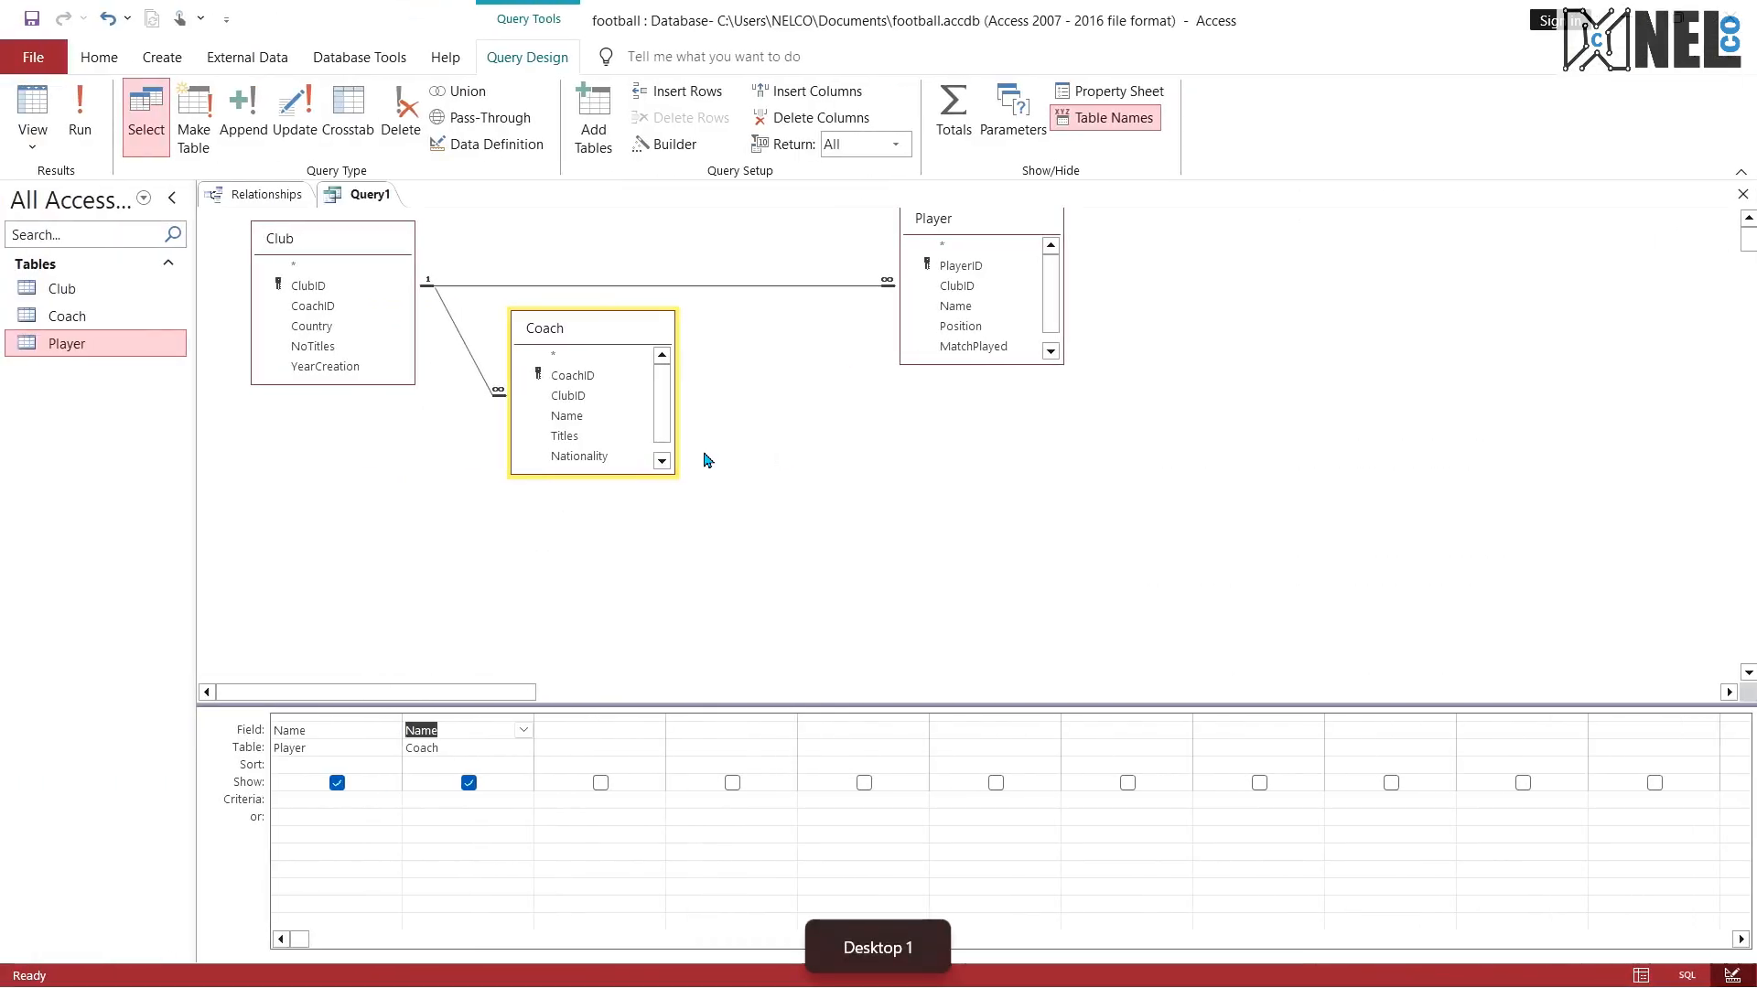
left_click_drag(610, 330, 693, 390)
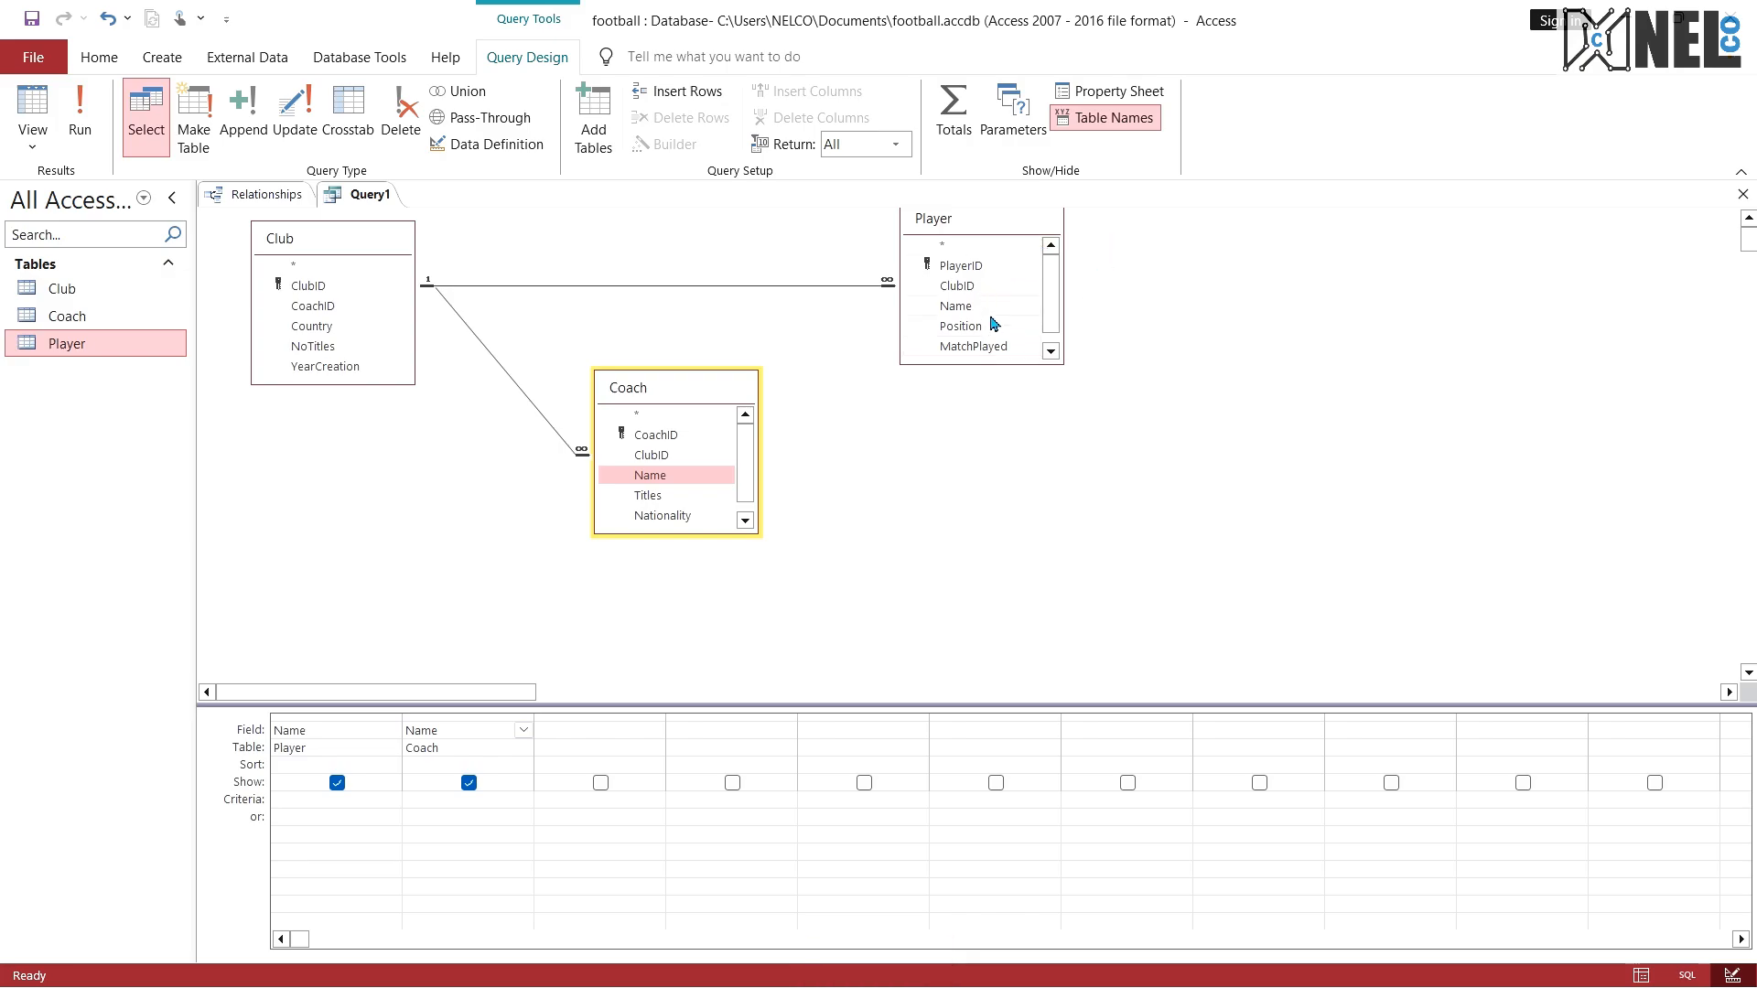
scroll(1053, 324, "down", 1)
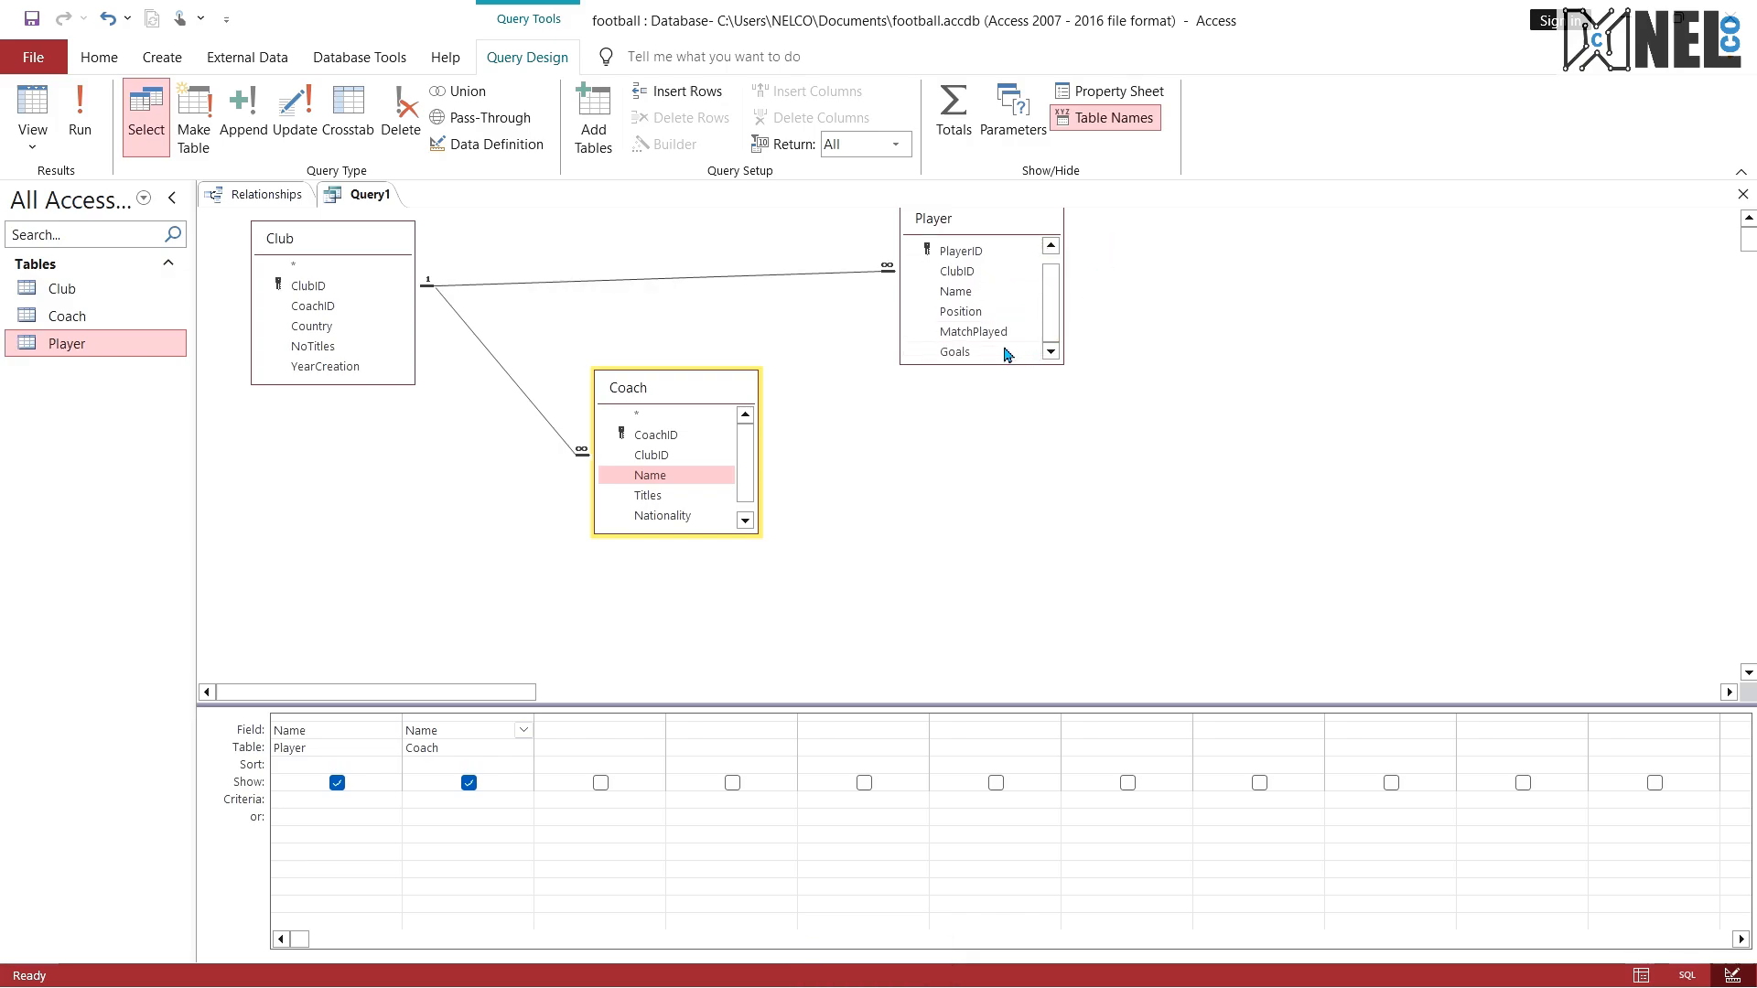
left_click_drag(1006, 354, 586, 732)
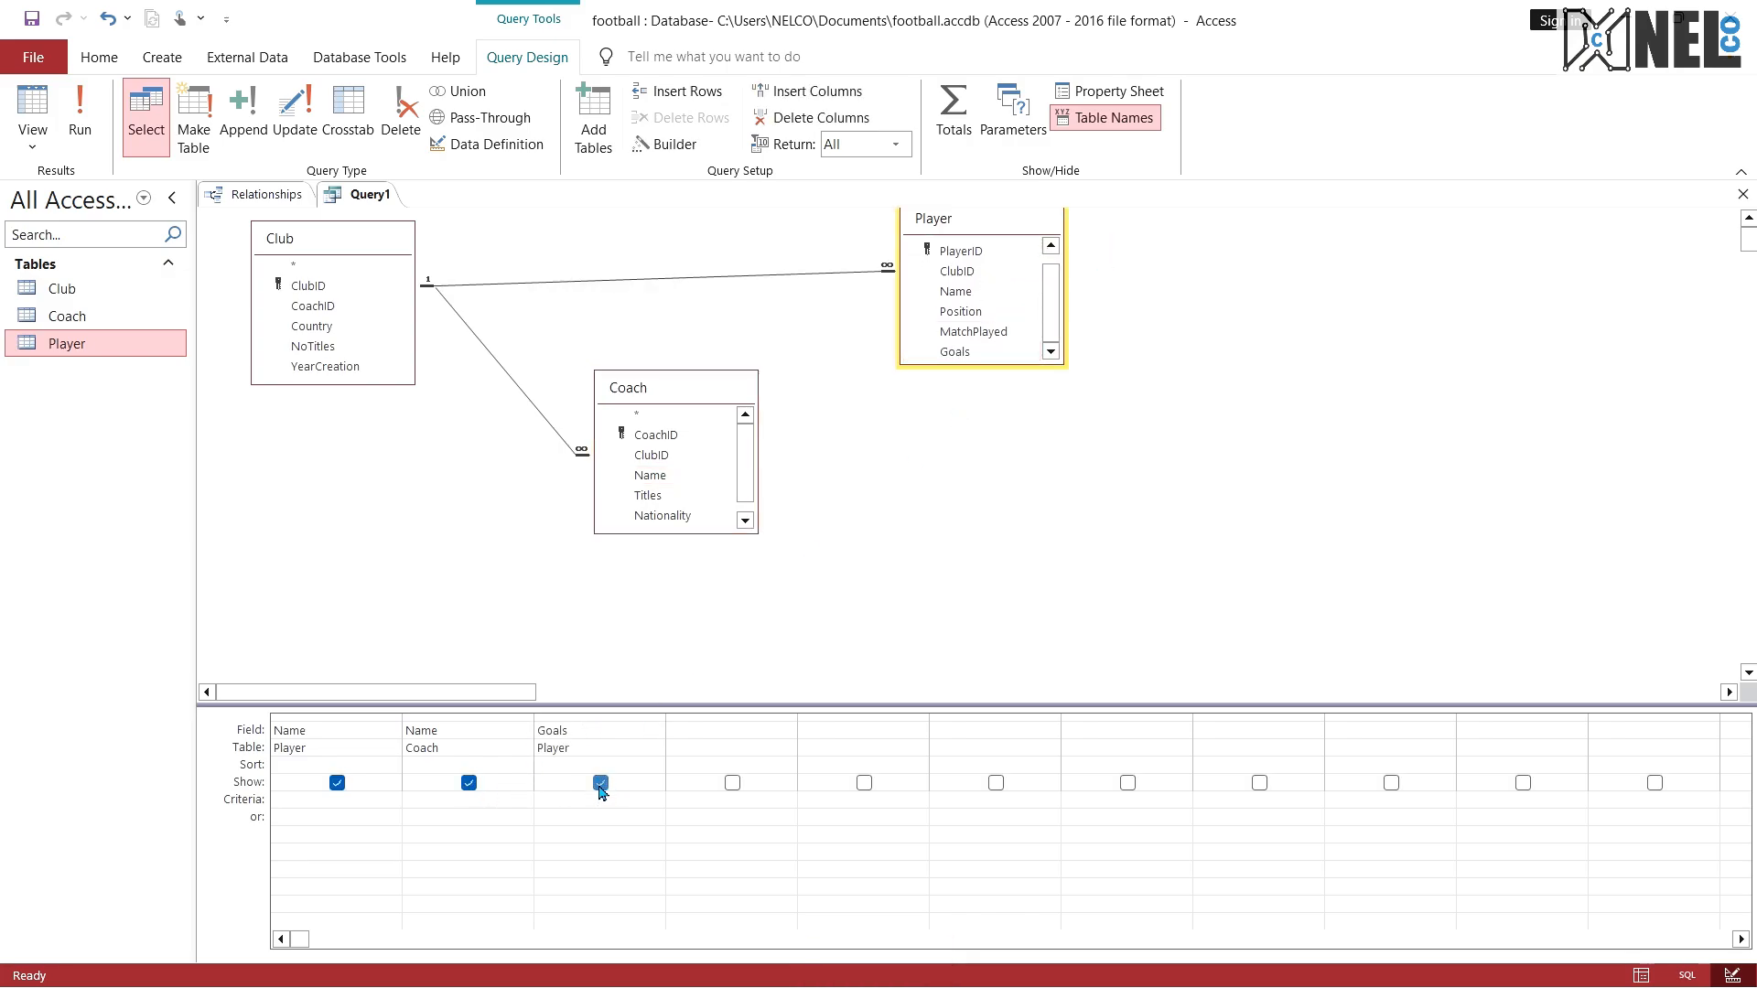
left_click(600, 785)
key("Num_Lock")
type("100")
Step: Add Player's MatchPlayed to the query as a hidden field with the criterion <80
left_click(774, 730)
left_click_drag(693, 394, 706, 408)
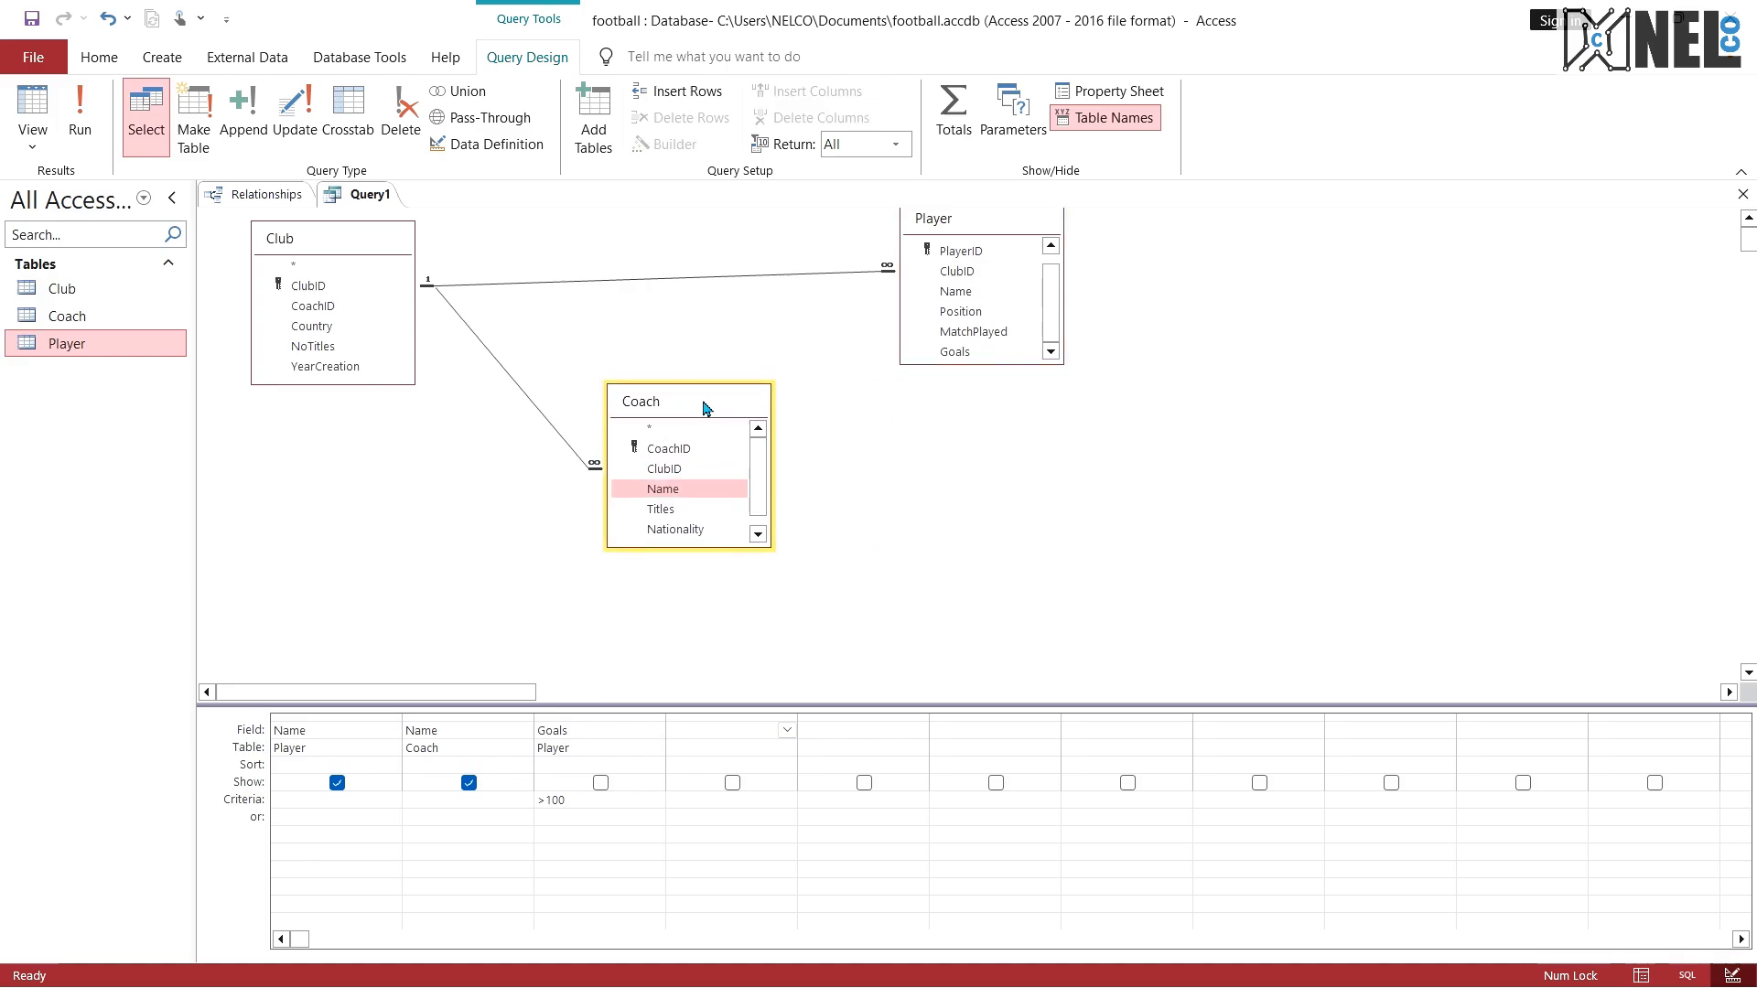
double_click(973, 331)
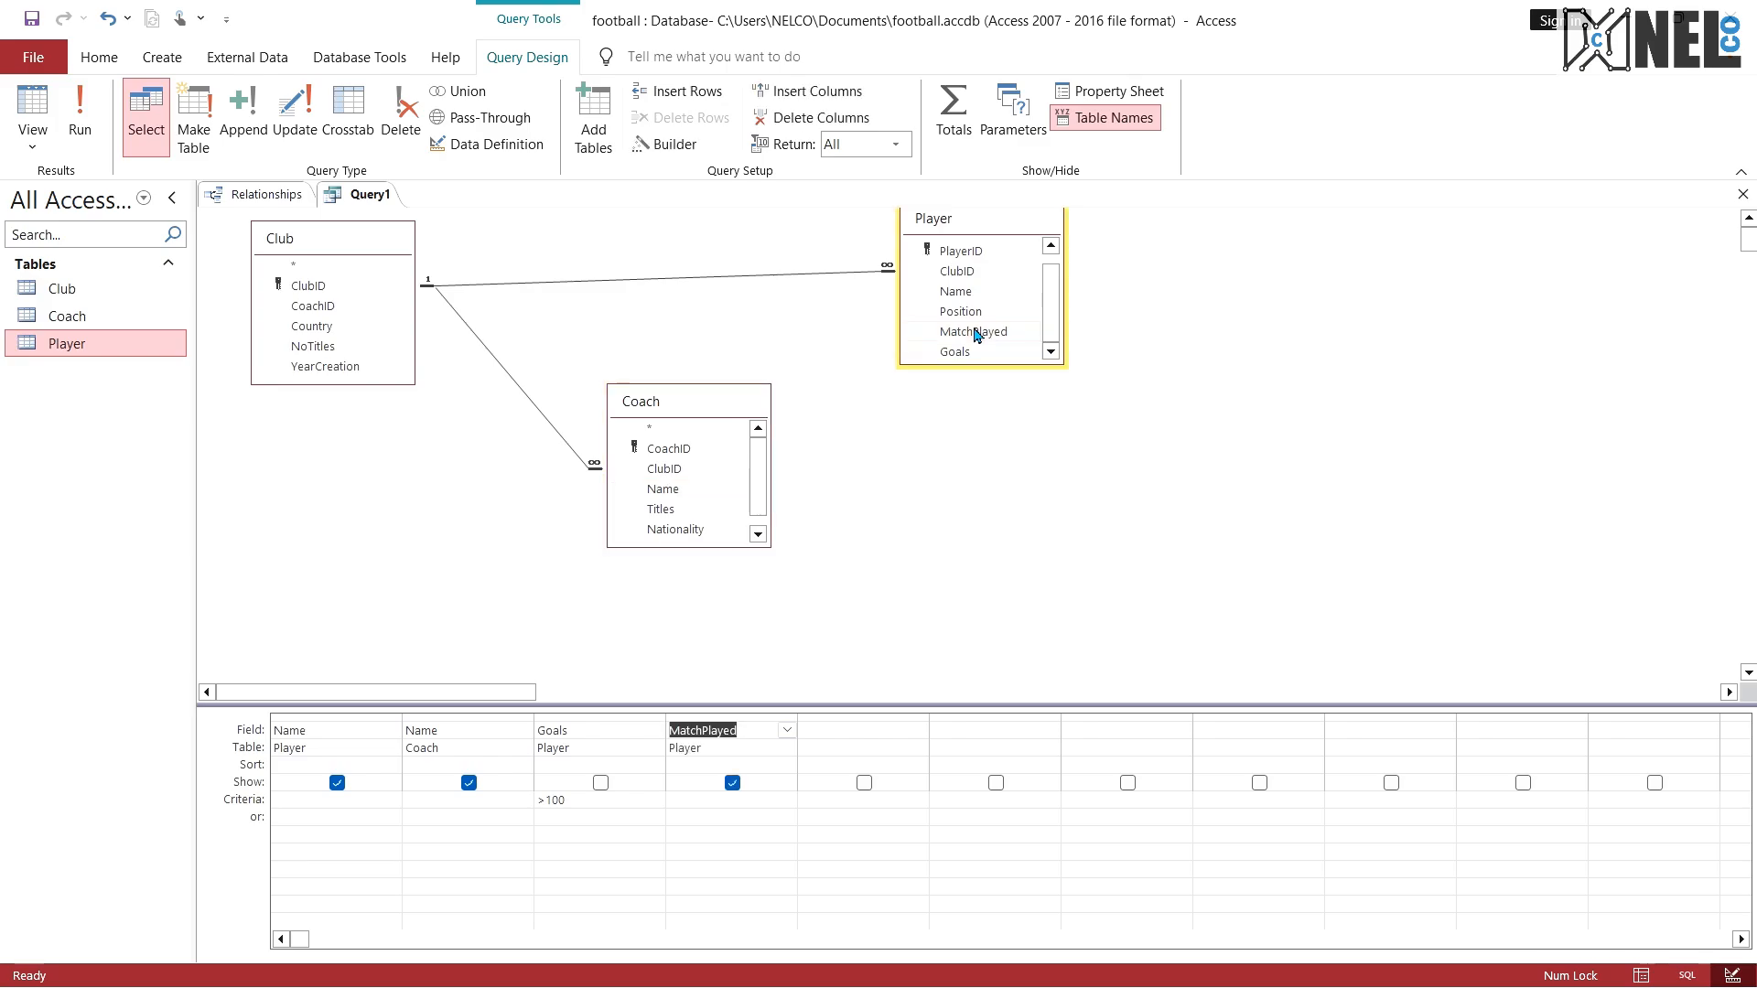
left_click(732, 782)
left_click(693, 805)
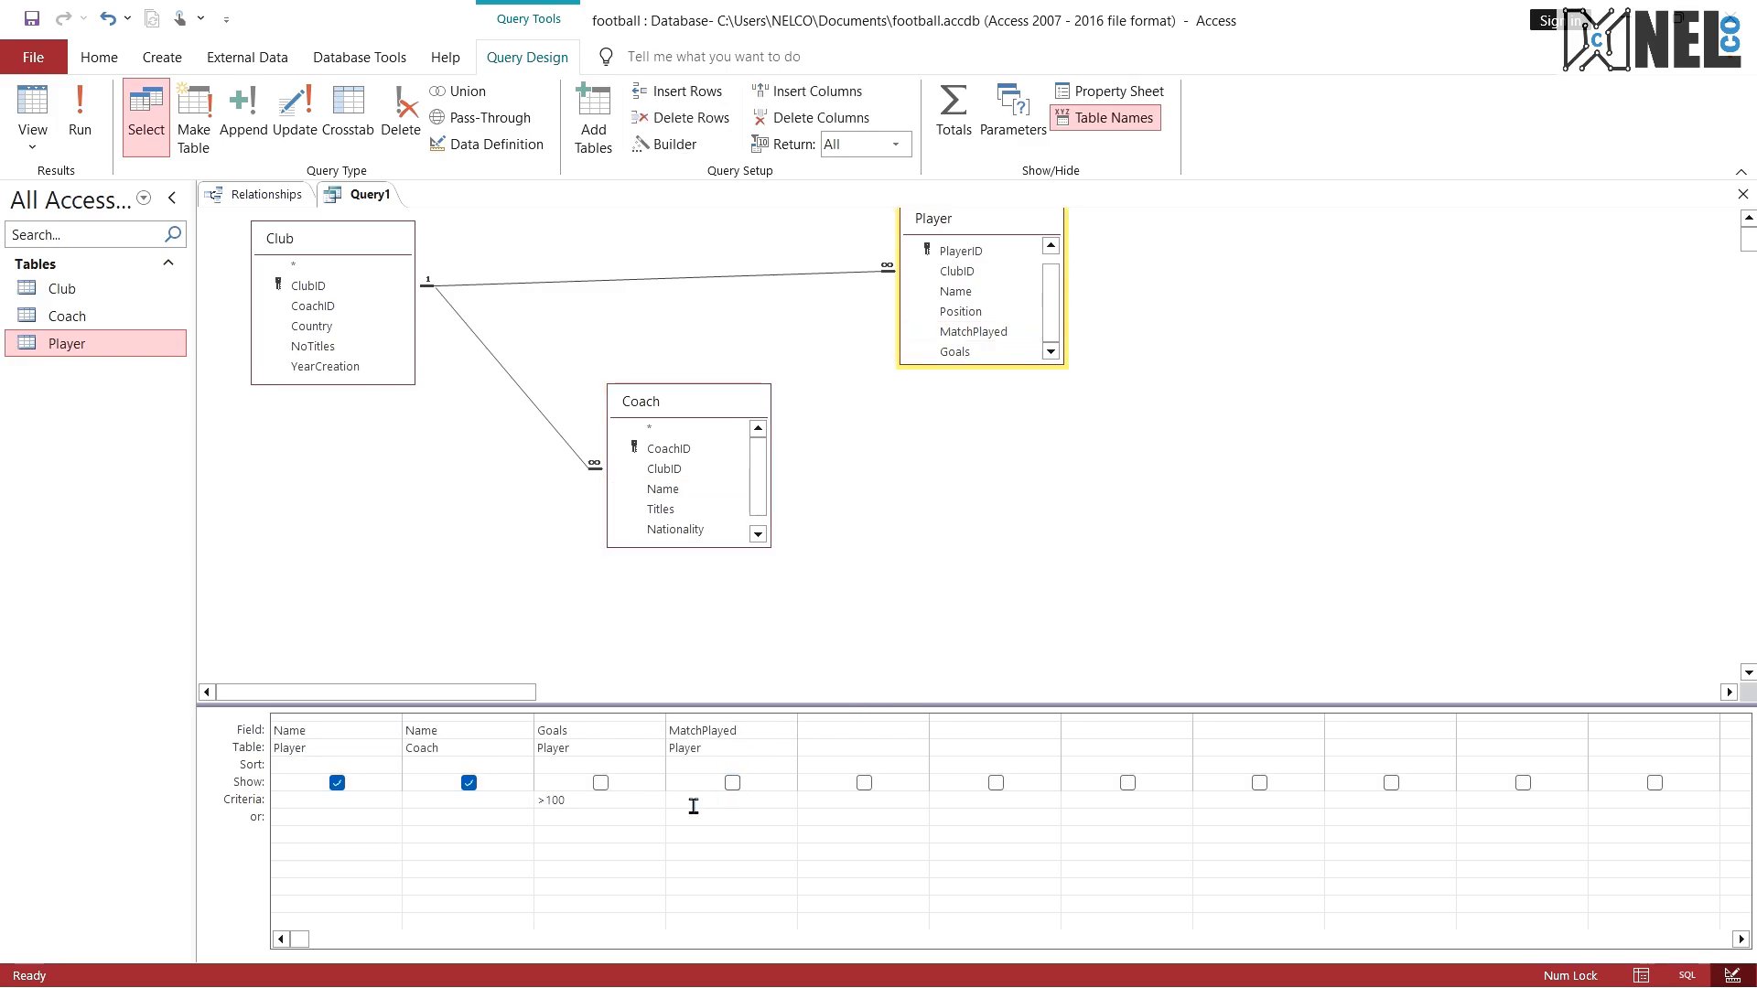
type("<80")
key("ctrl+super+Right")
key("ctrl+super+Left")
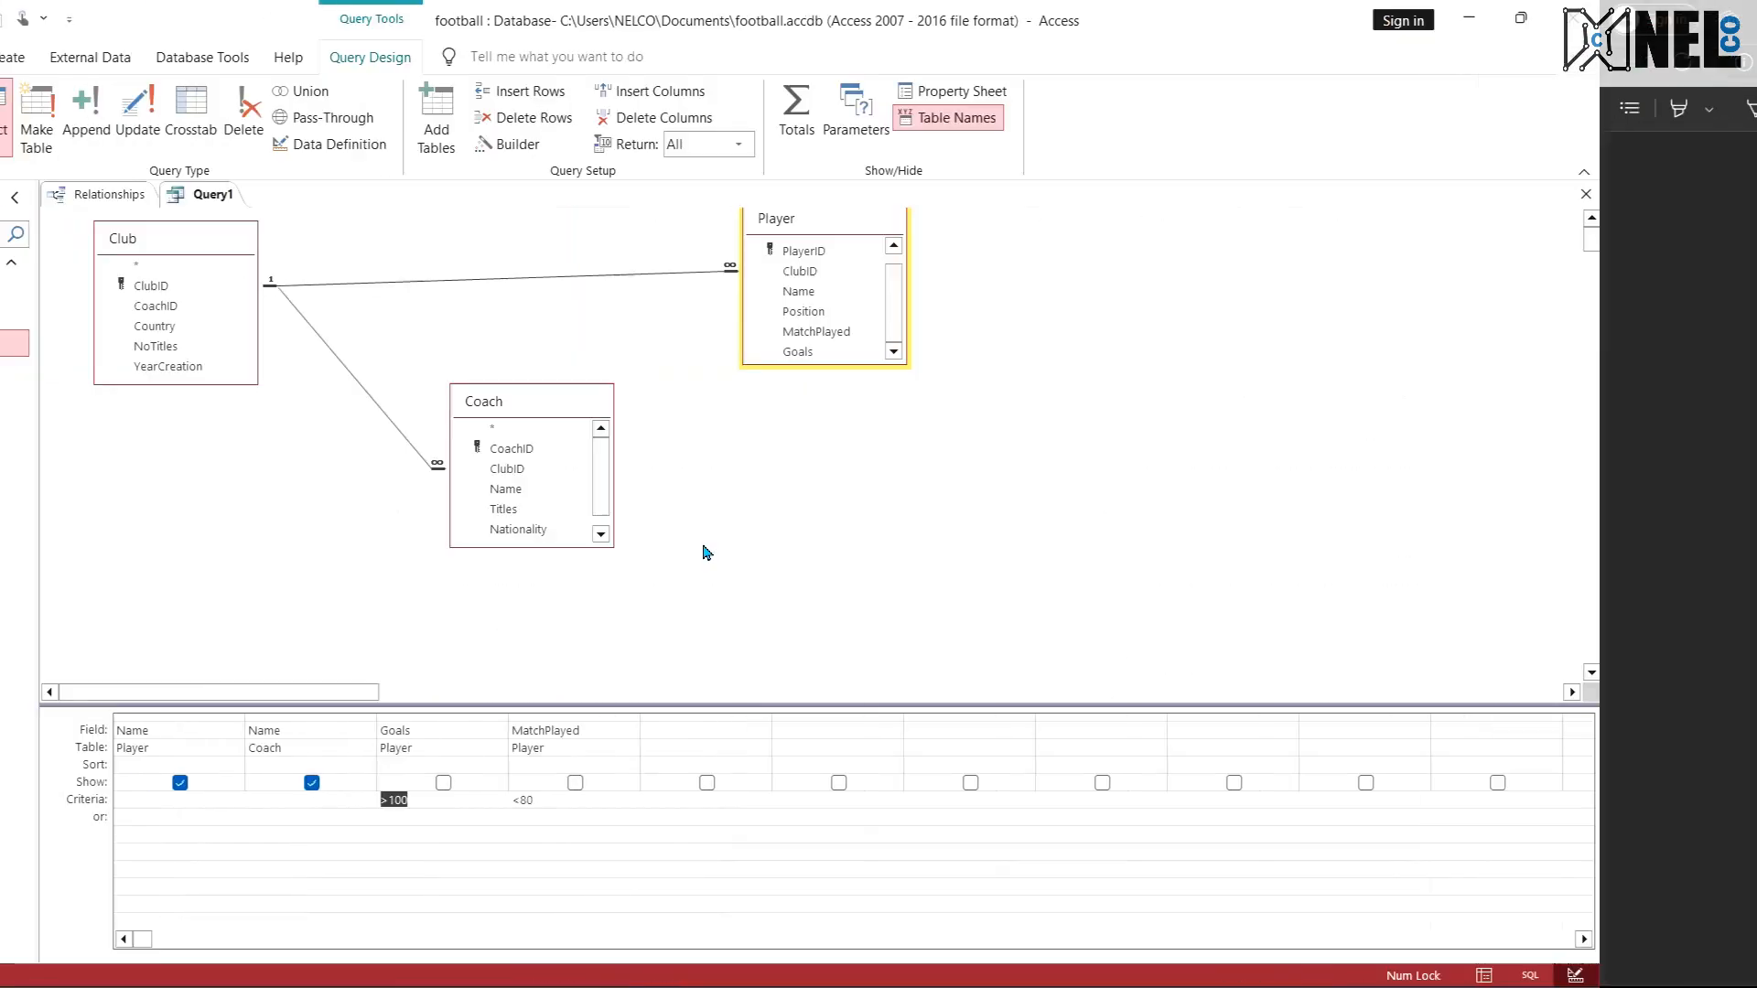
left_click(717, 812)
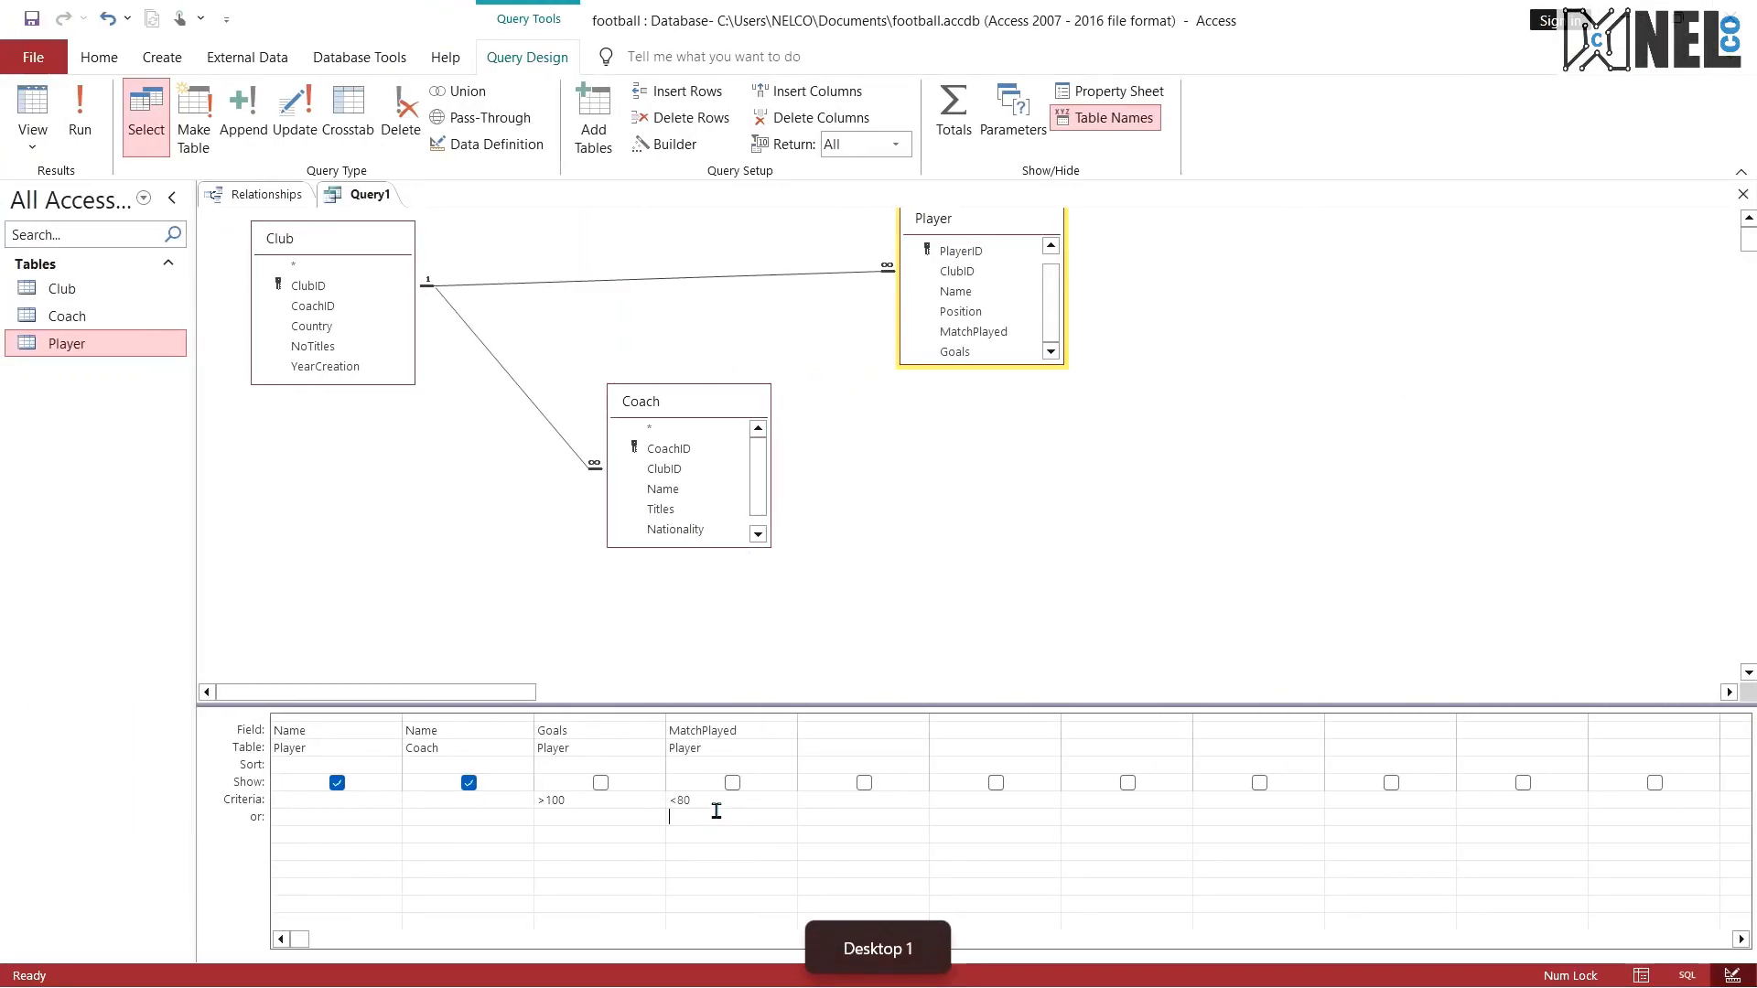
Step: Check the query against question 5 in the PDF, run it in Access and display its SQL statement
key("ctrl+super+Right")
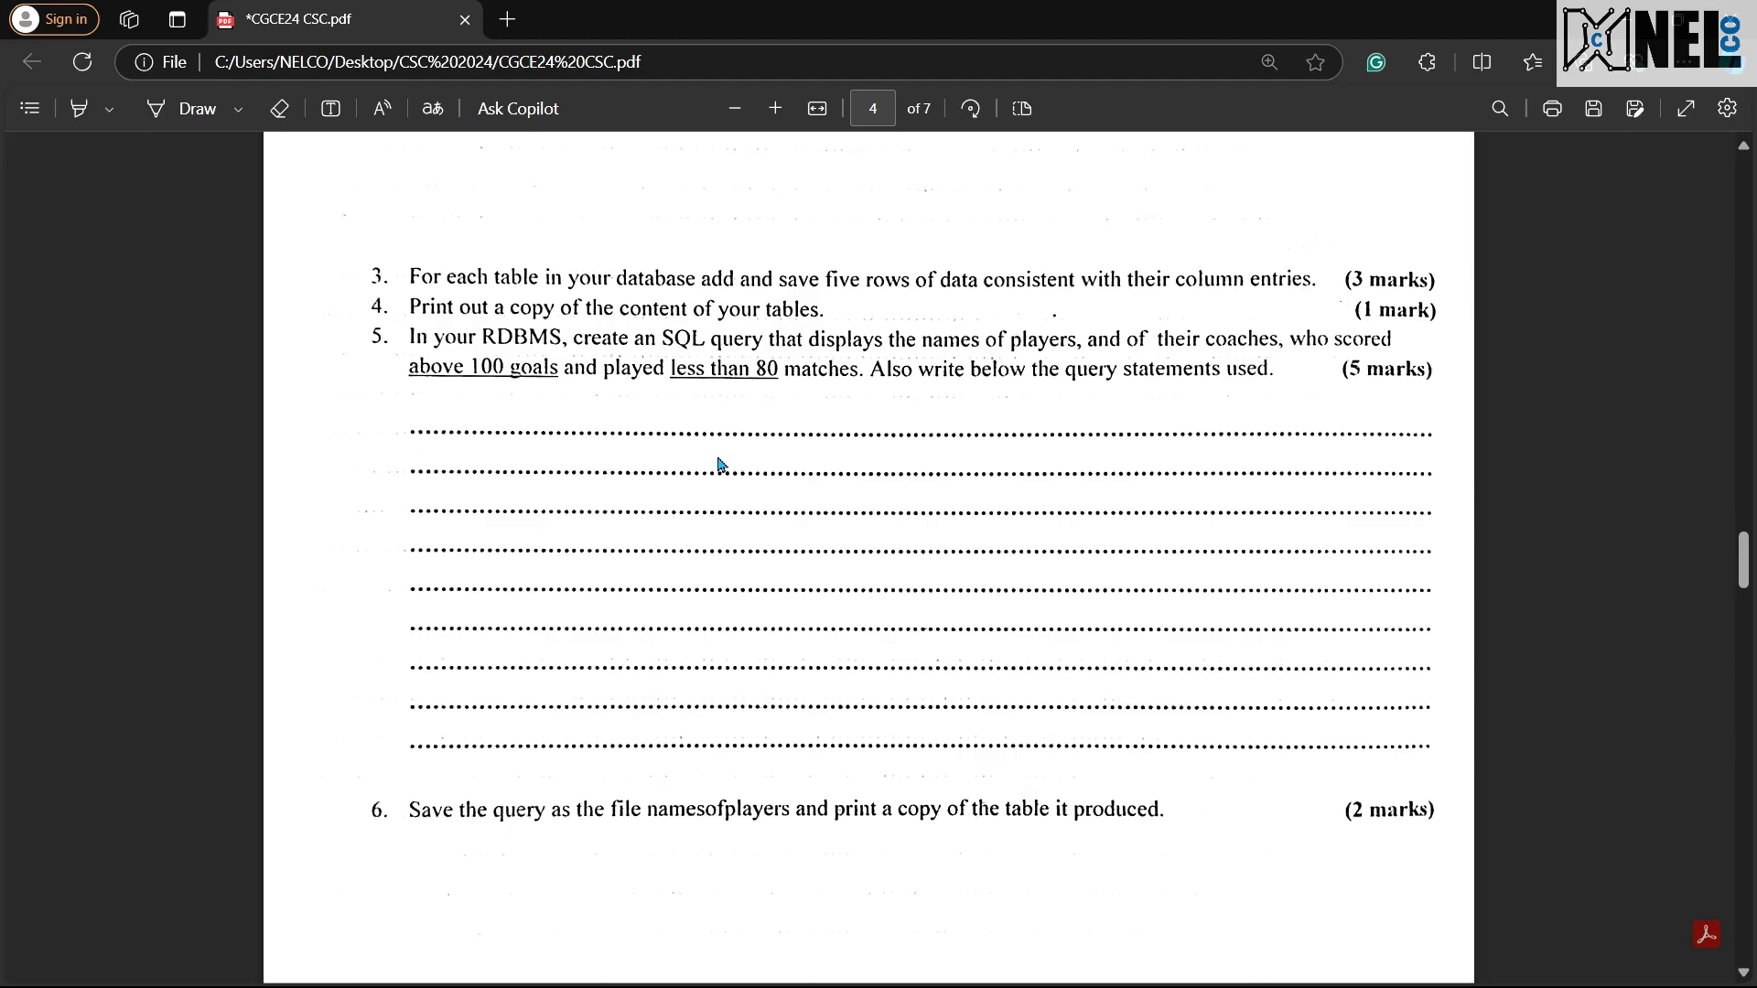
key("ctrl+super+Left")
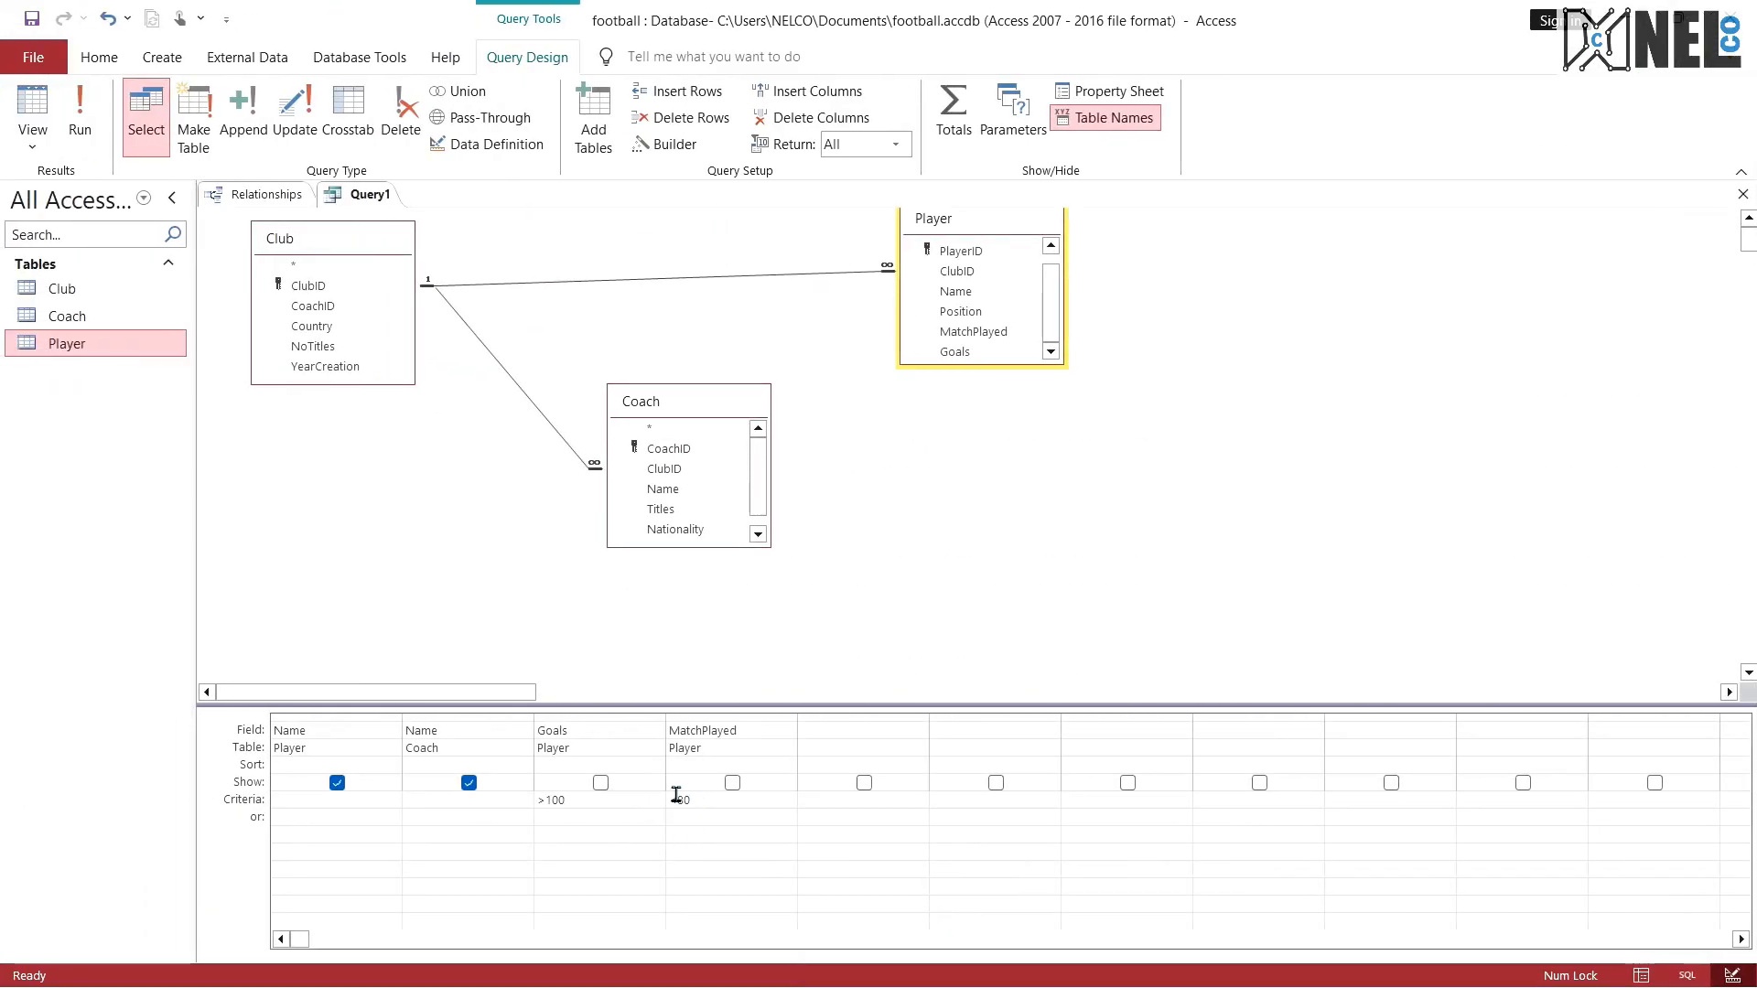
left_click(80, 110)
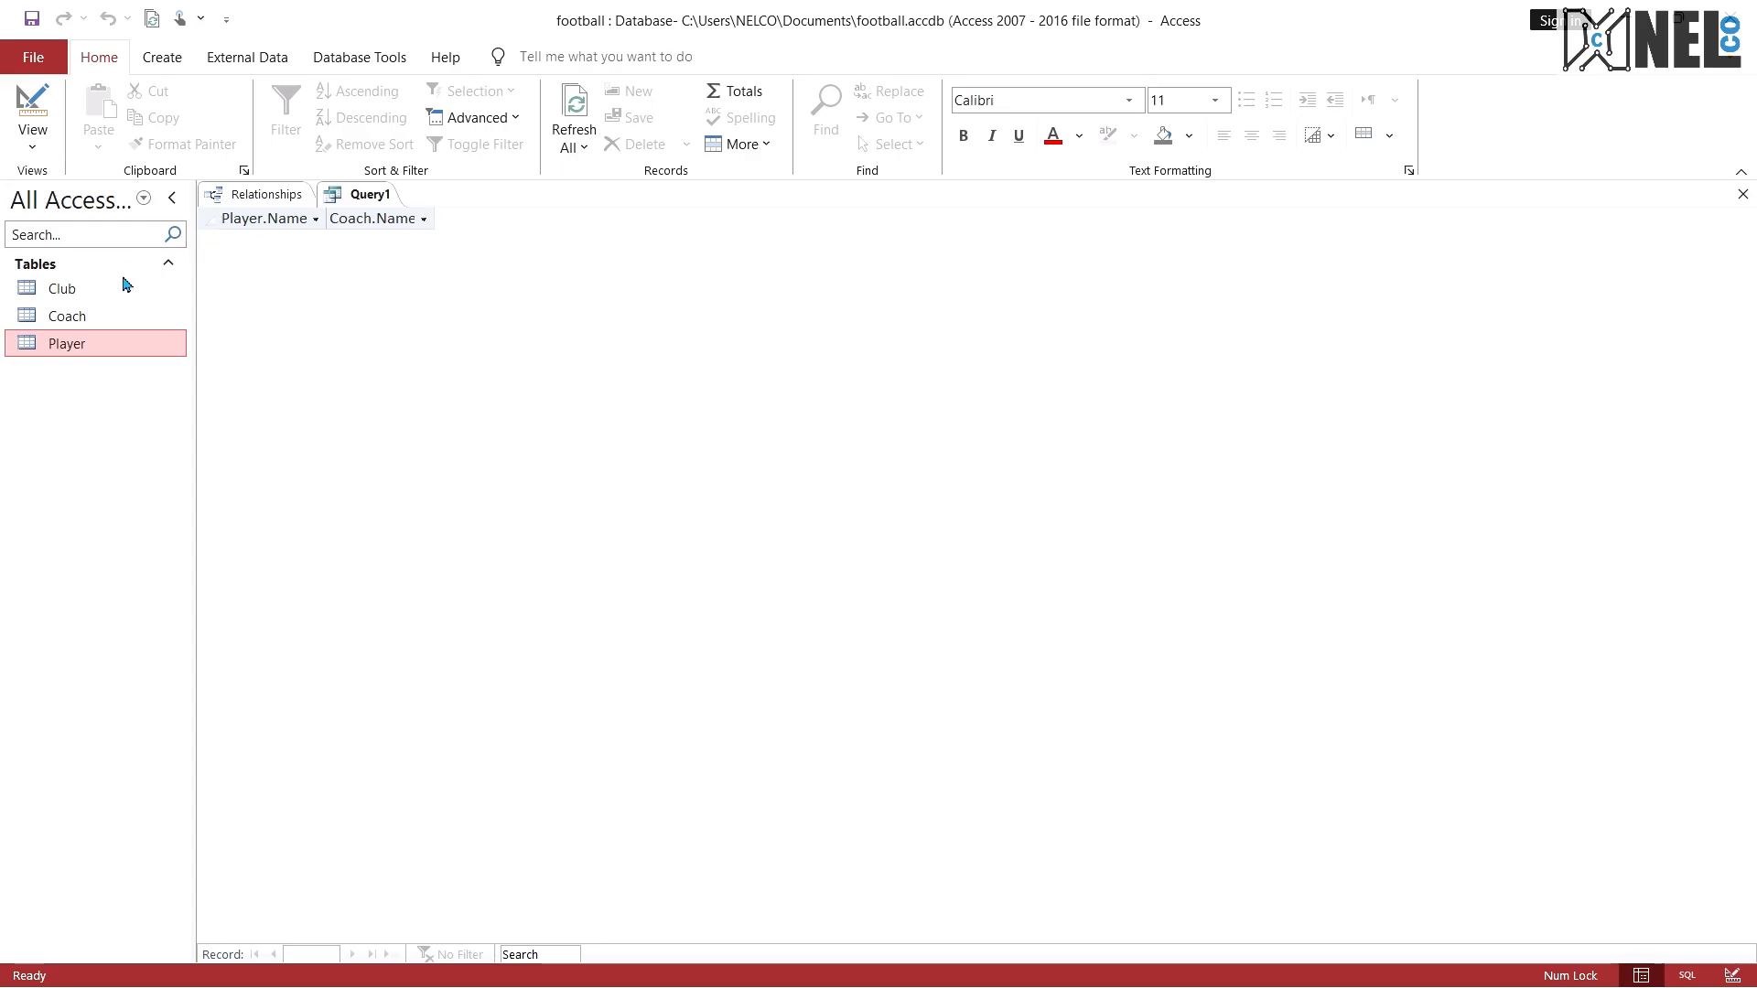
left_click(33, 139)
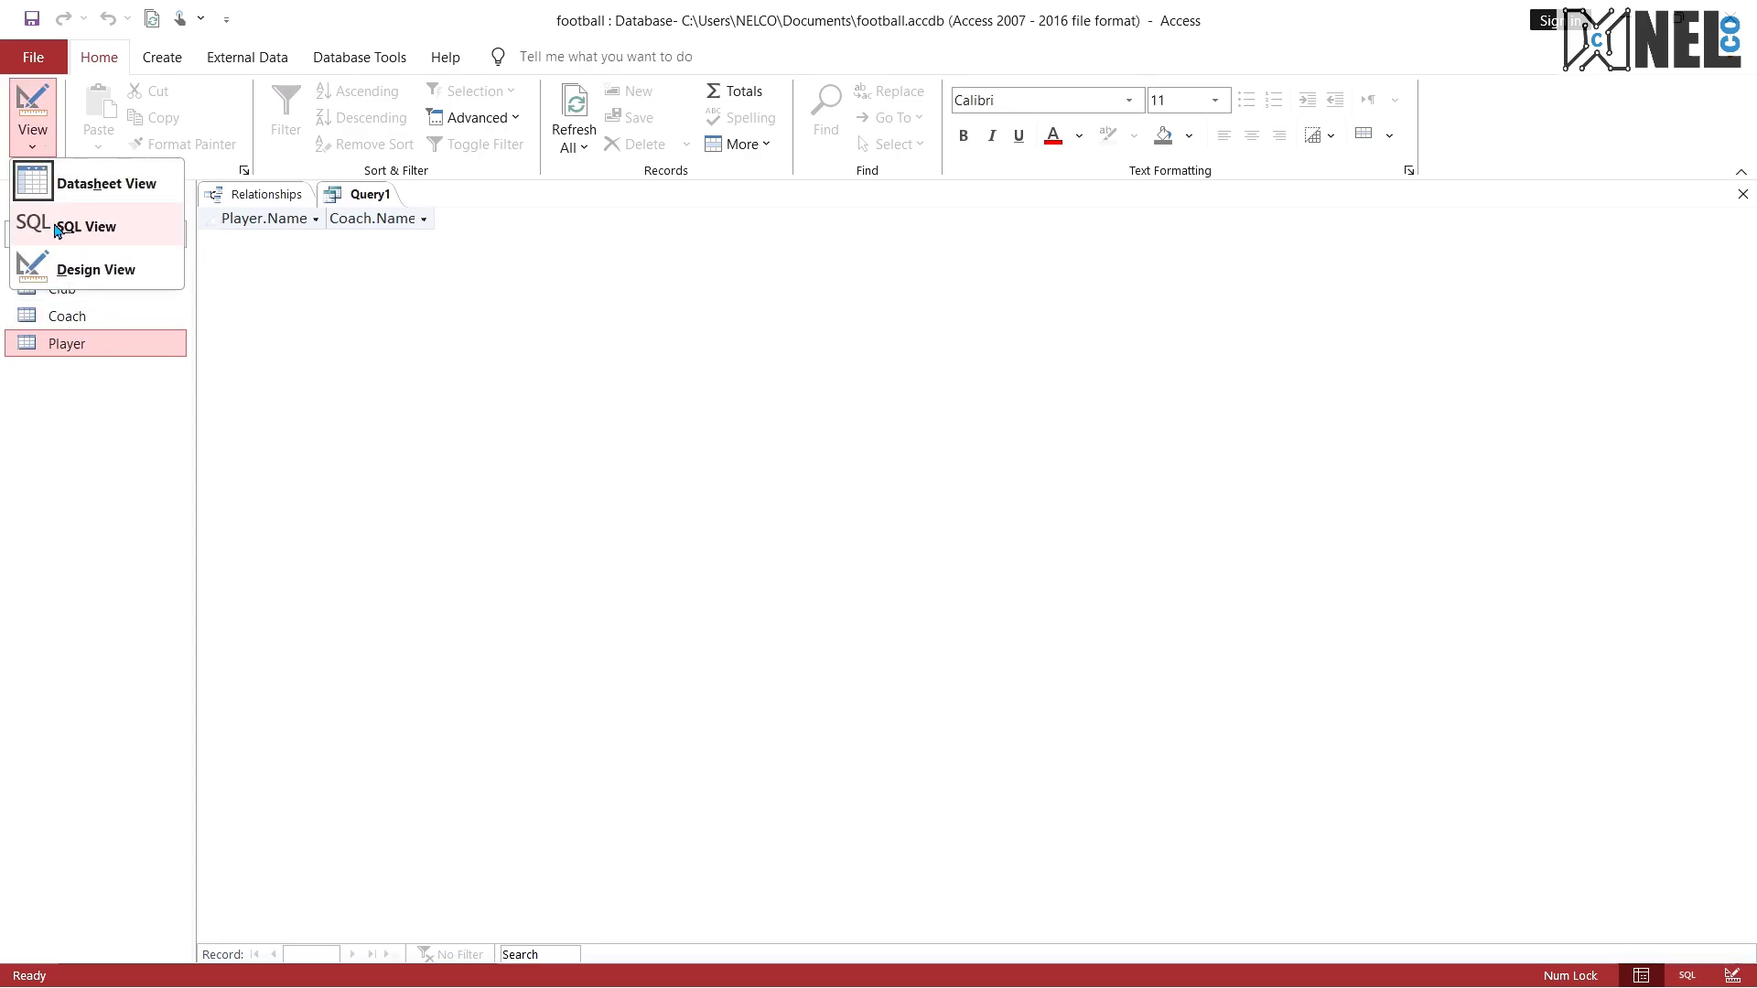
left_click(52, 229)
left_click(494, 313)
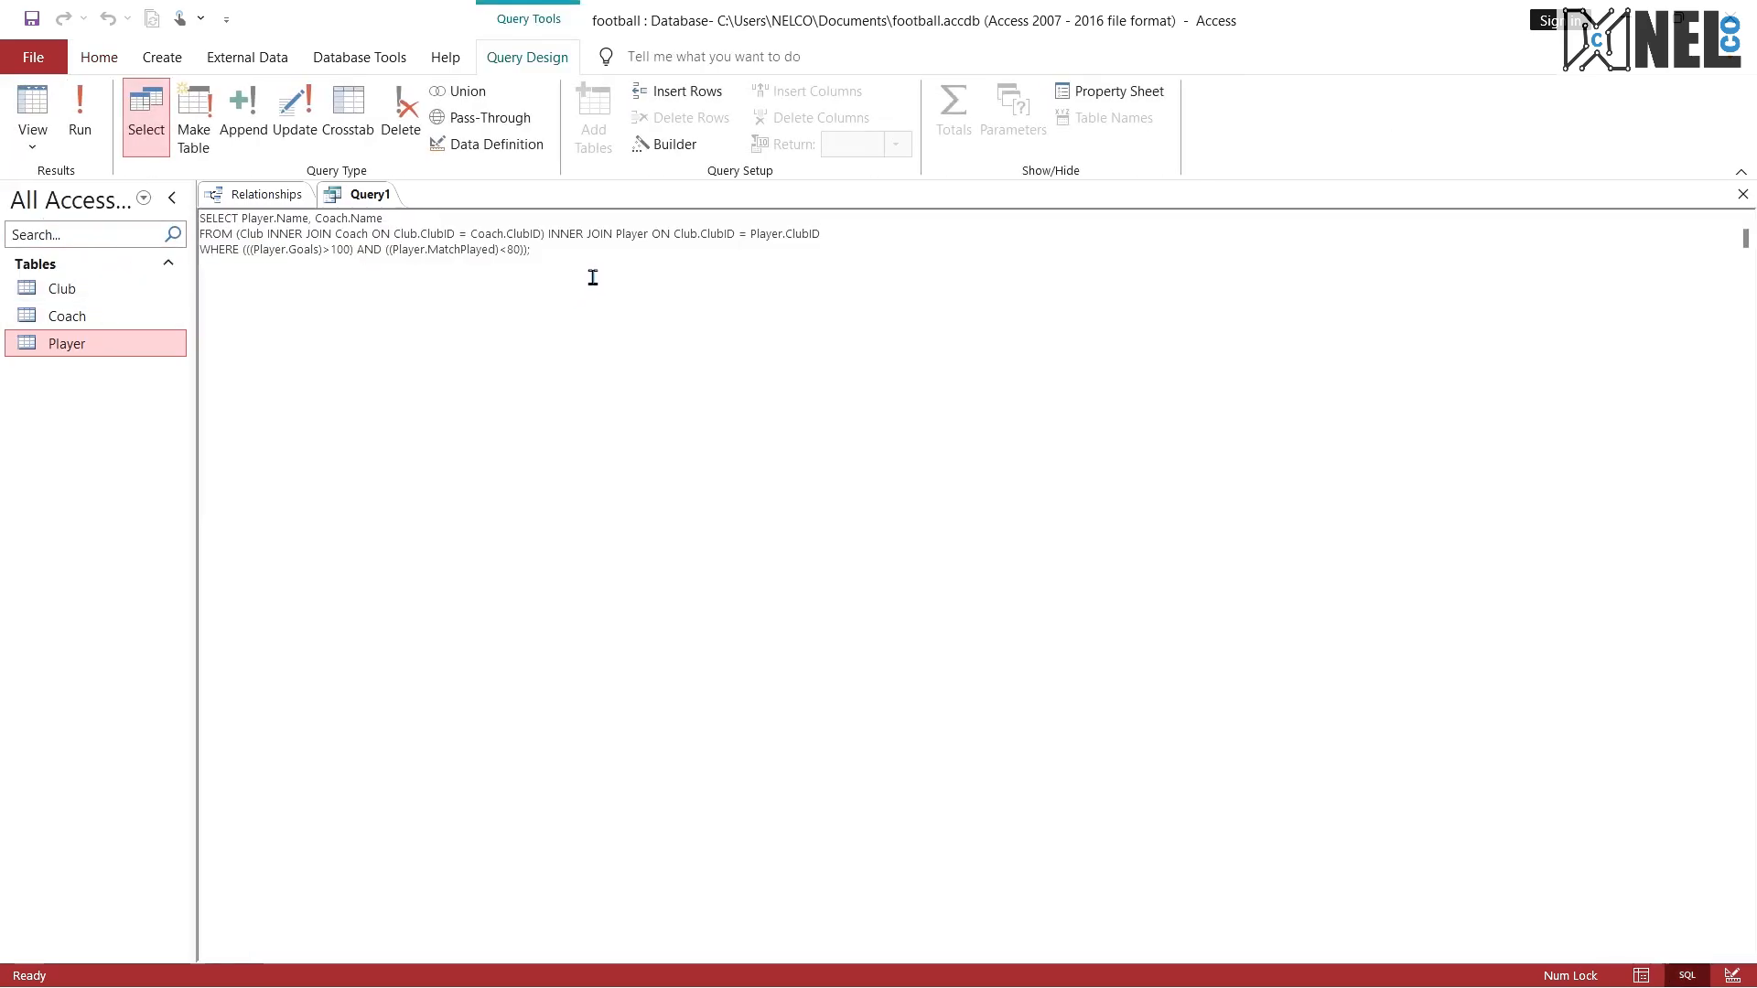
Step: Compare the query's SQL statement with exam question 5 in the PDF, then return the query to Design view
left_click_drag(593, 278, 214, 211)
left_click(333, 295)
key("ctrl+super+Right")
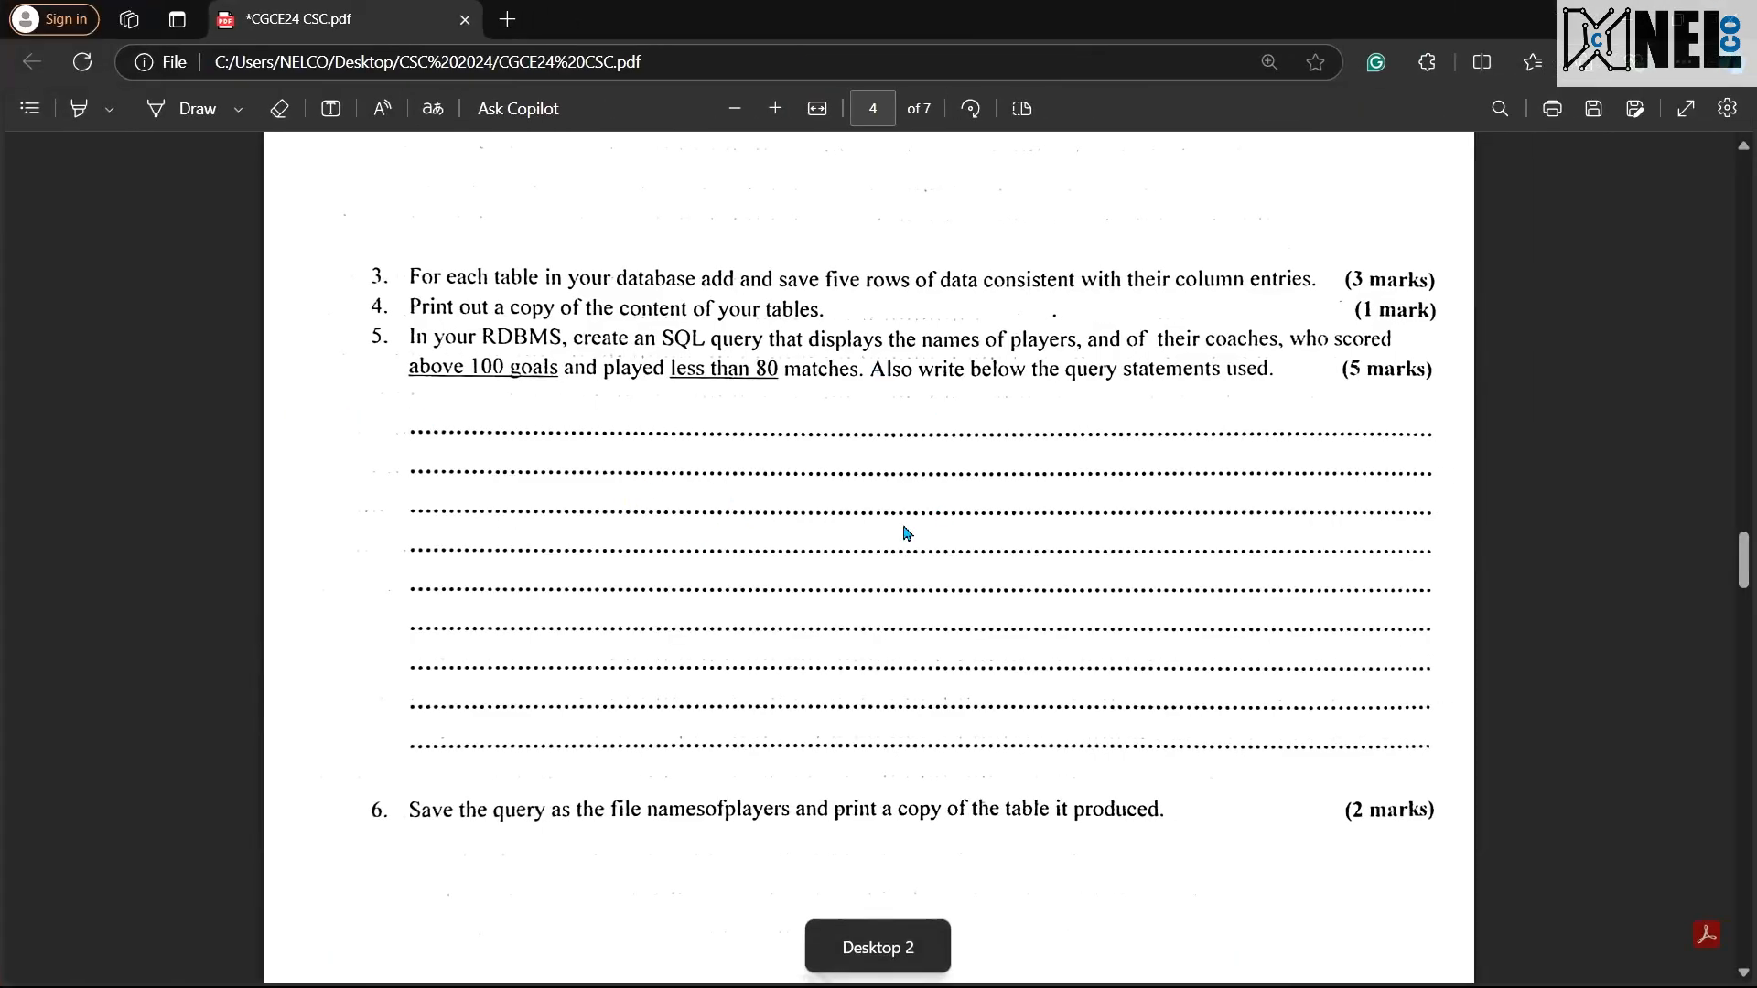
key("ctrl+super+Left")
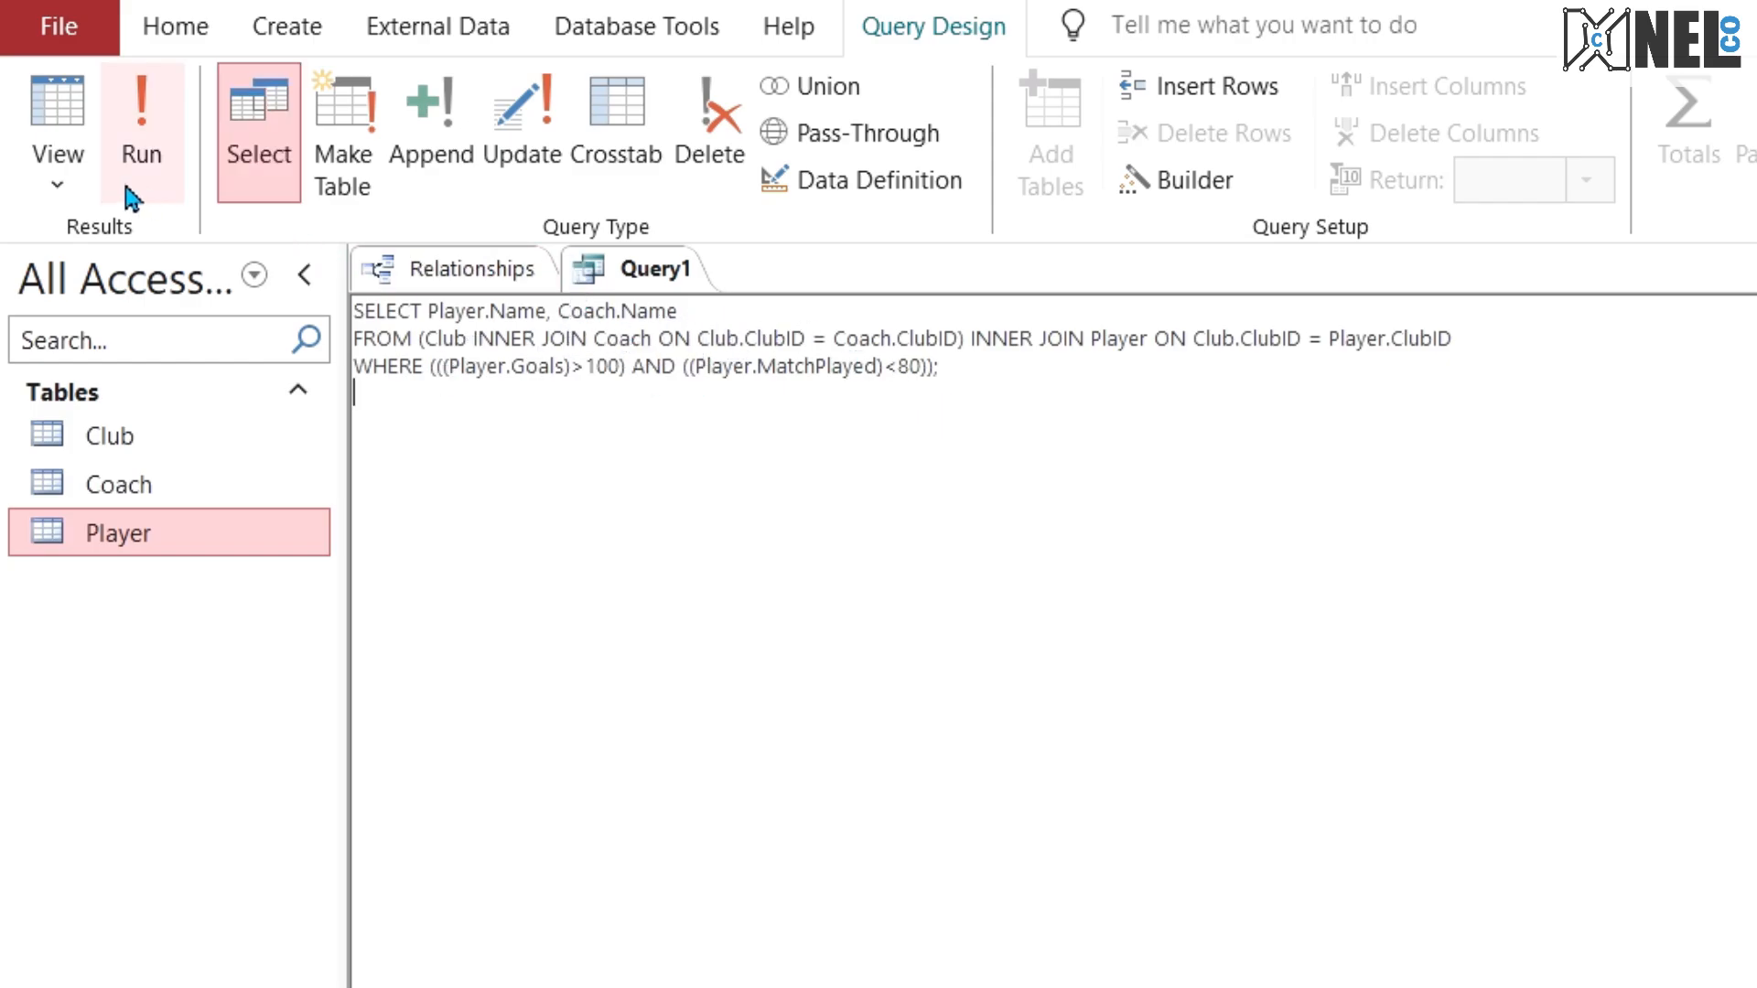
left_click(57, 170)
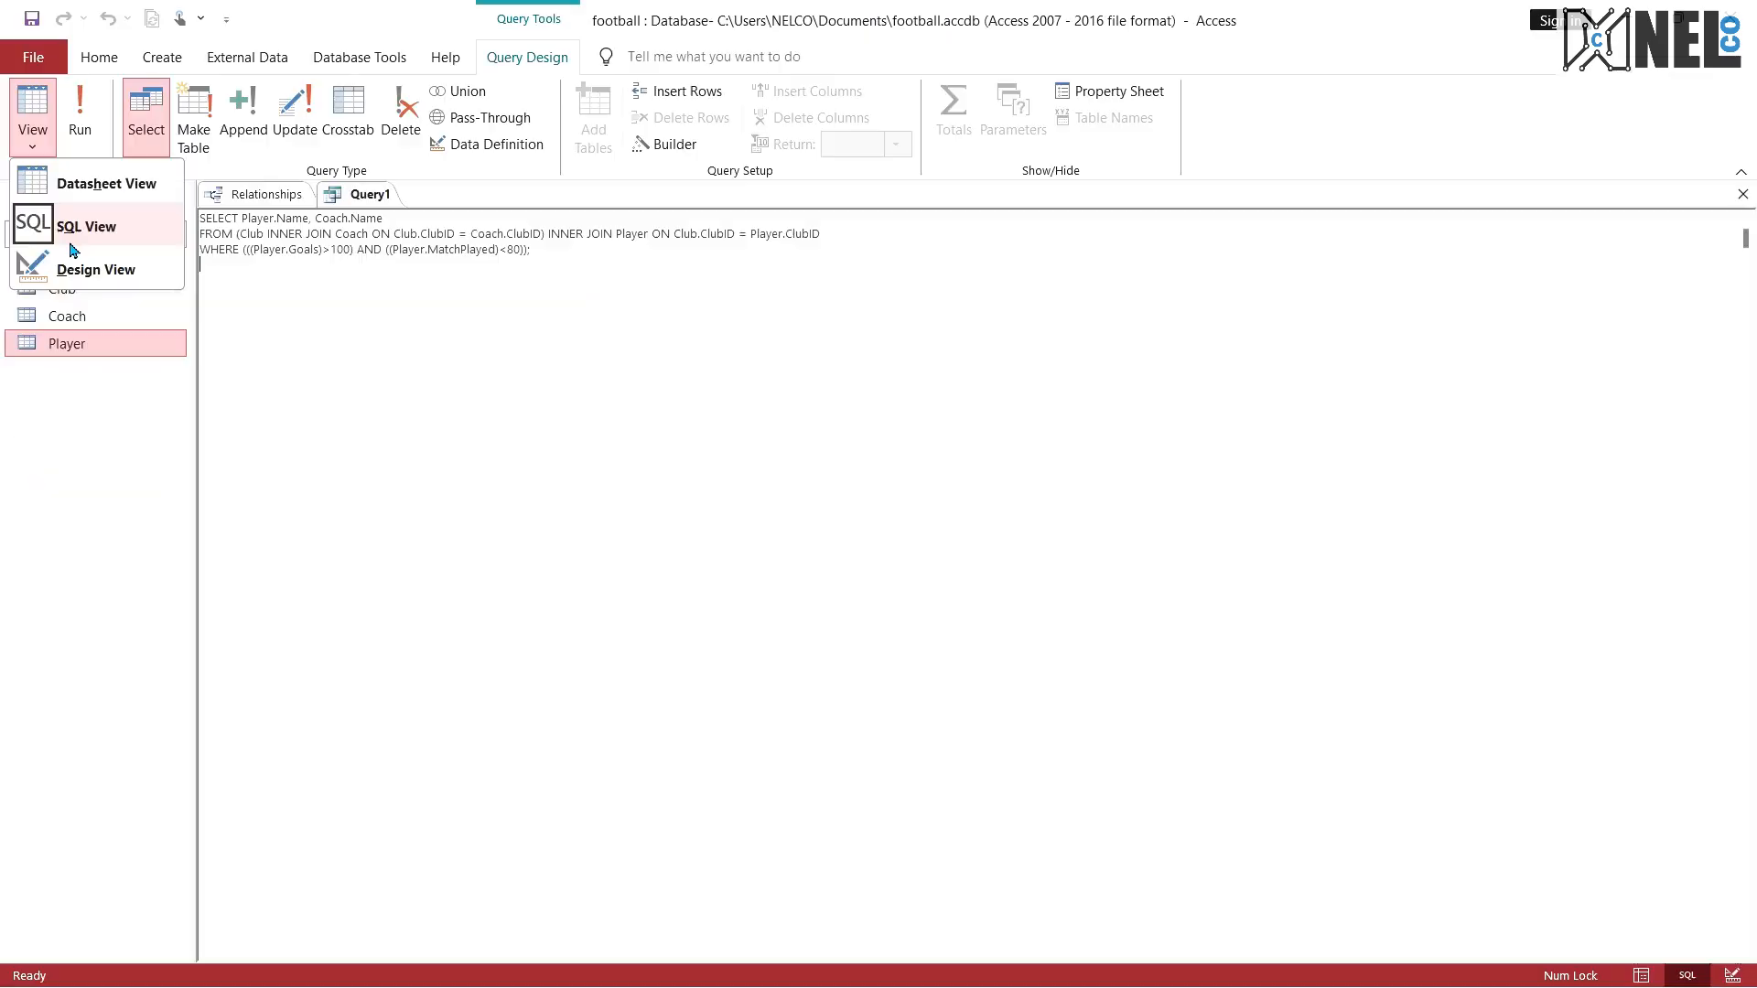
left_click(108, 275)
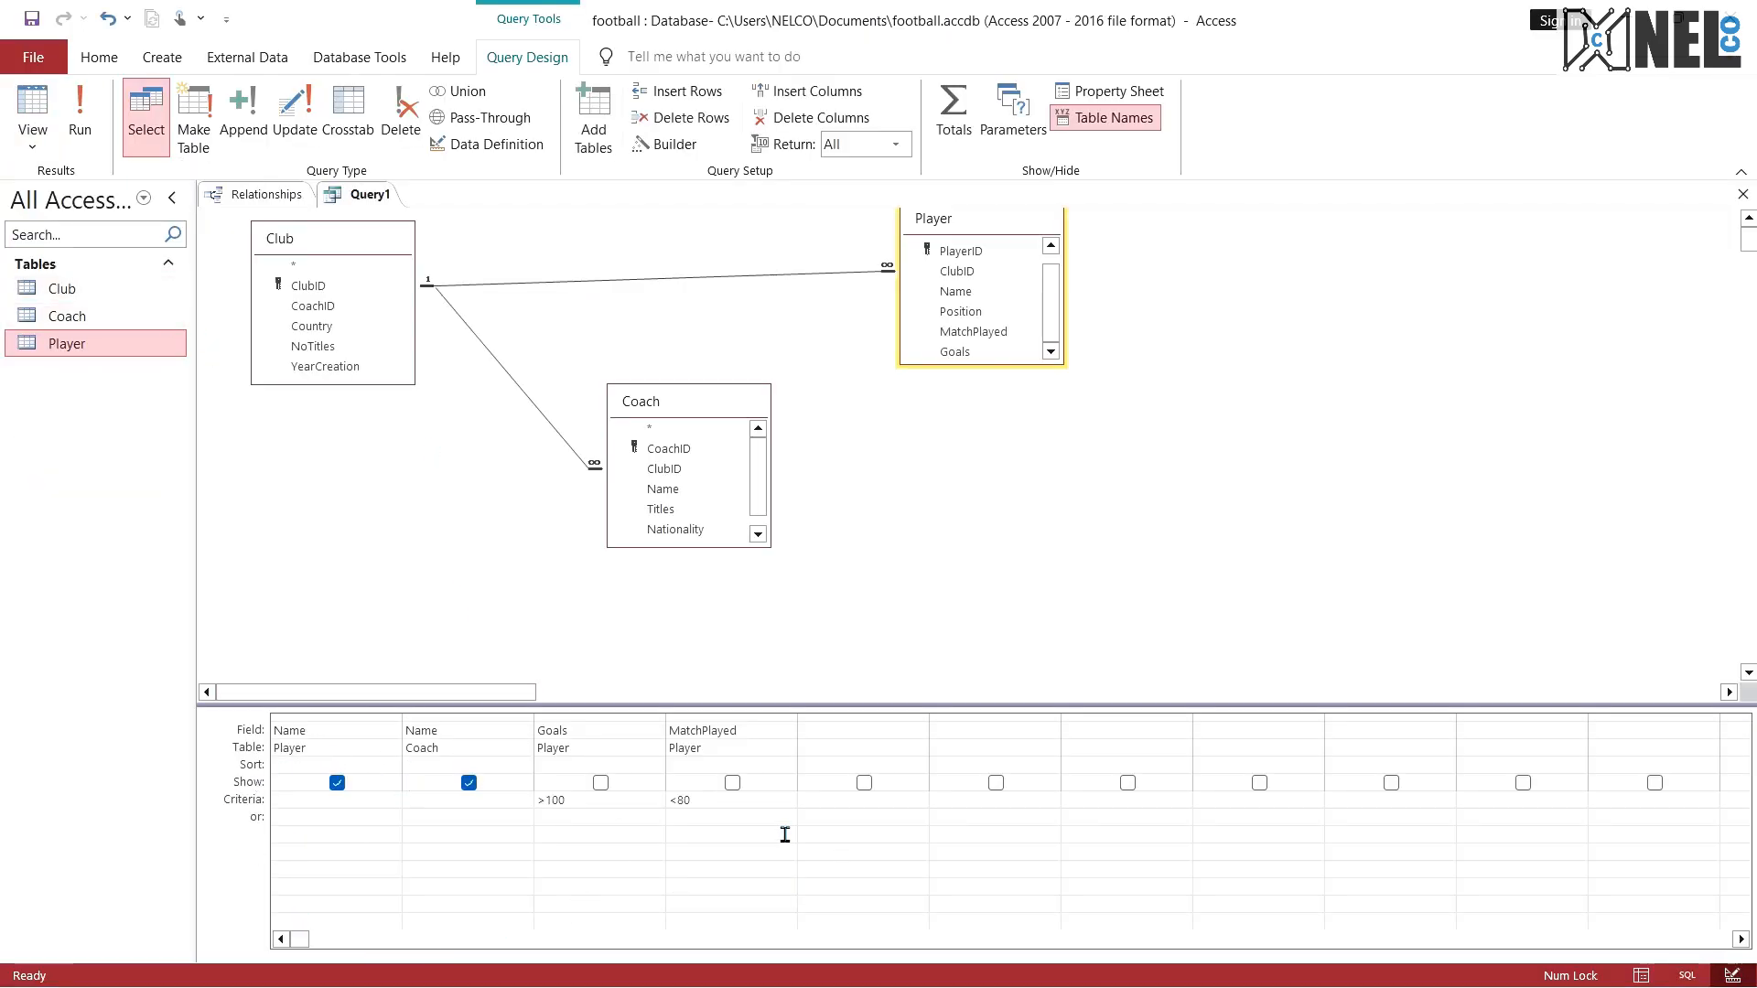
Step: Check which query fields are shown, run the query with Goals still hidden, and return to its design
left_click(337, 783)
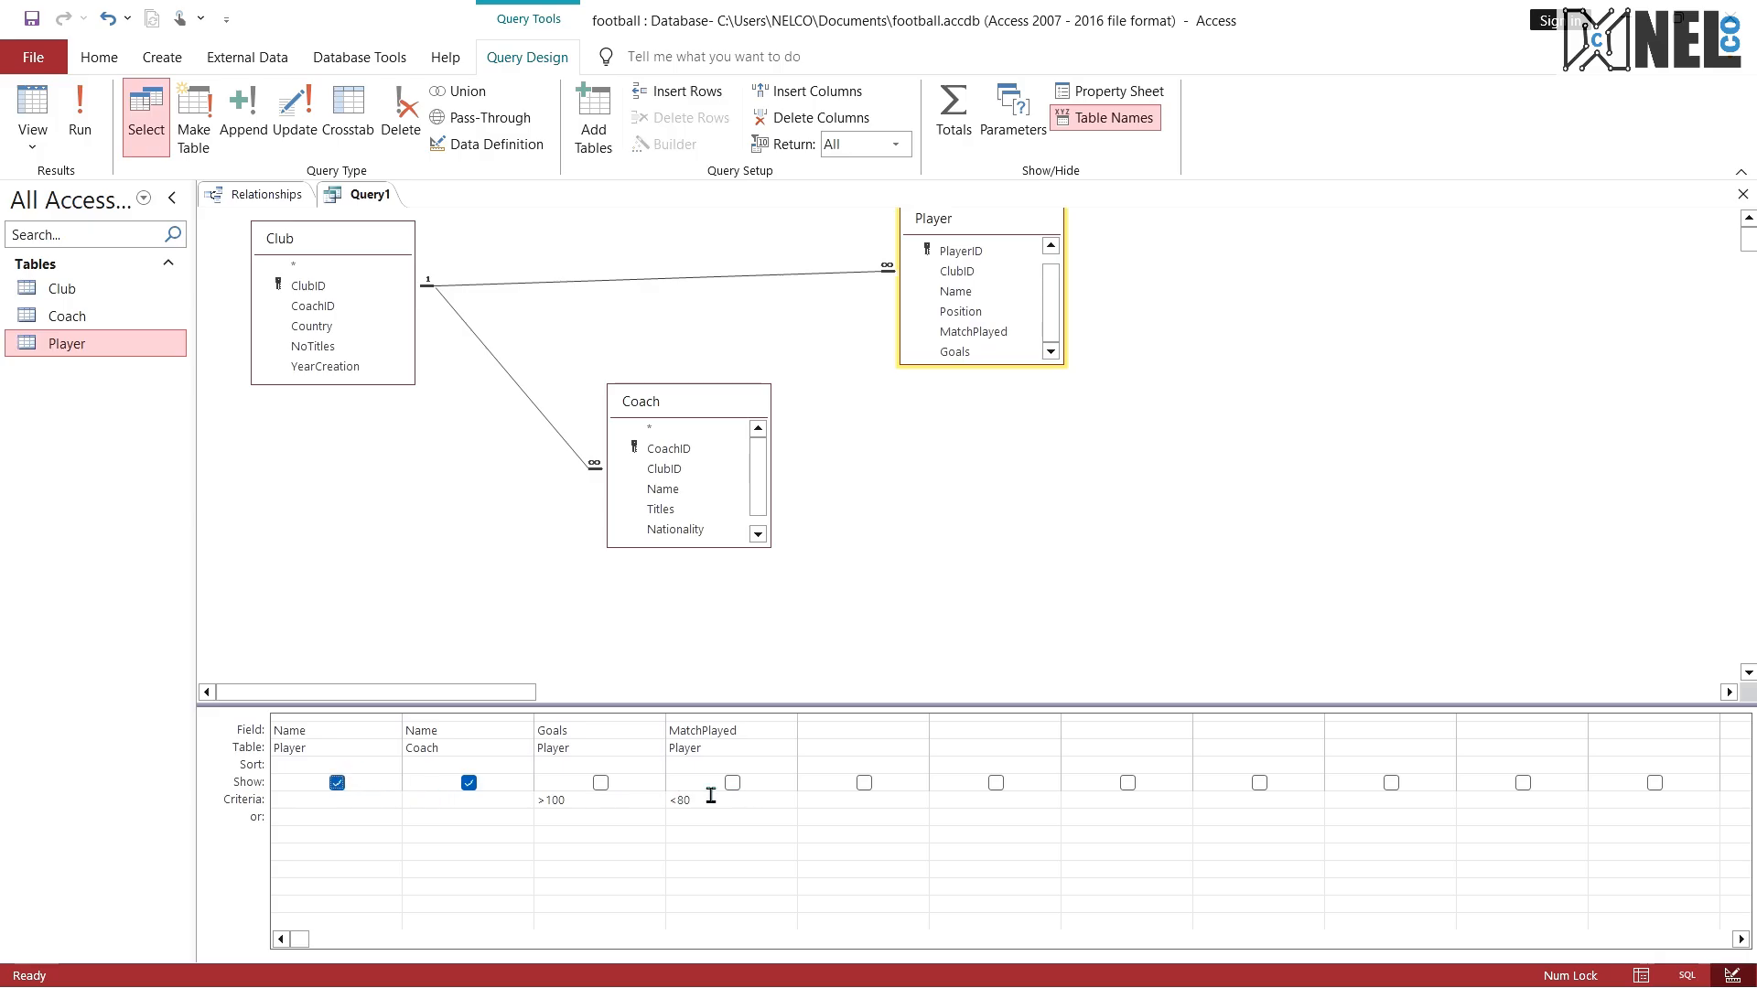
left_click(600, 784)
left_click(600, 783)
left_click(80, 117)
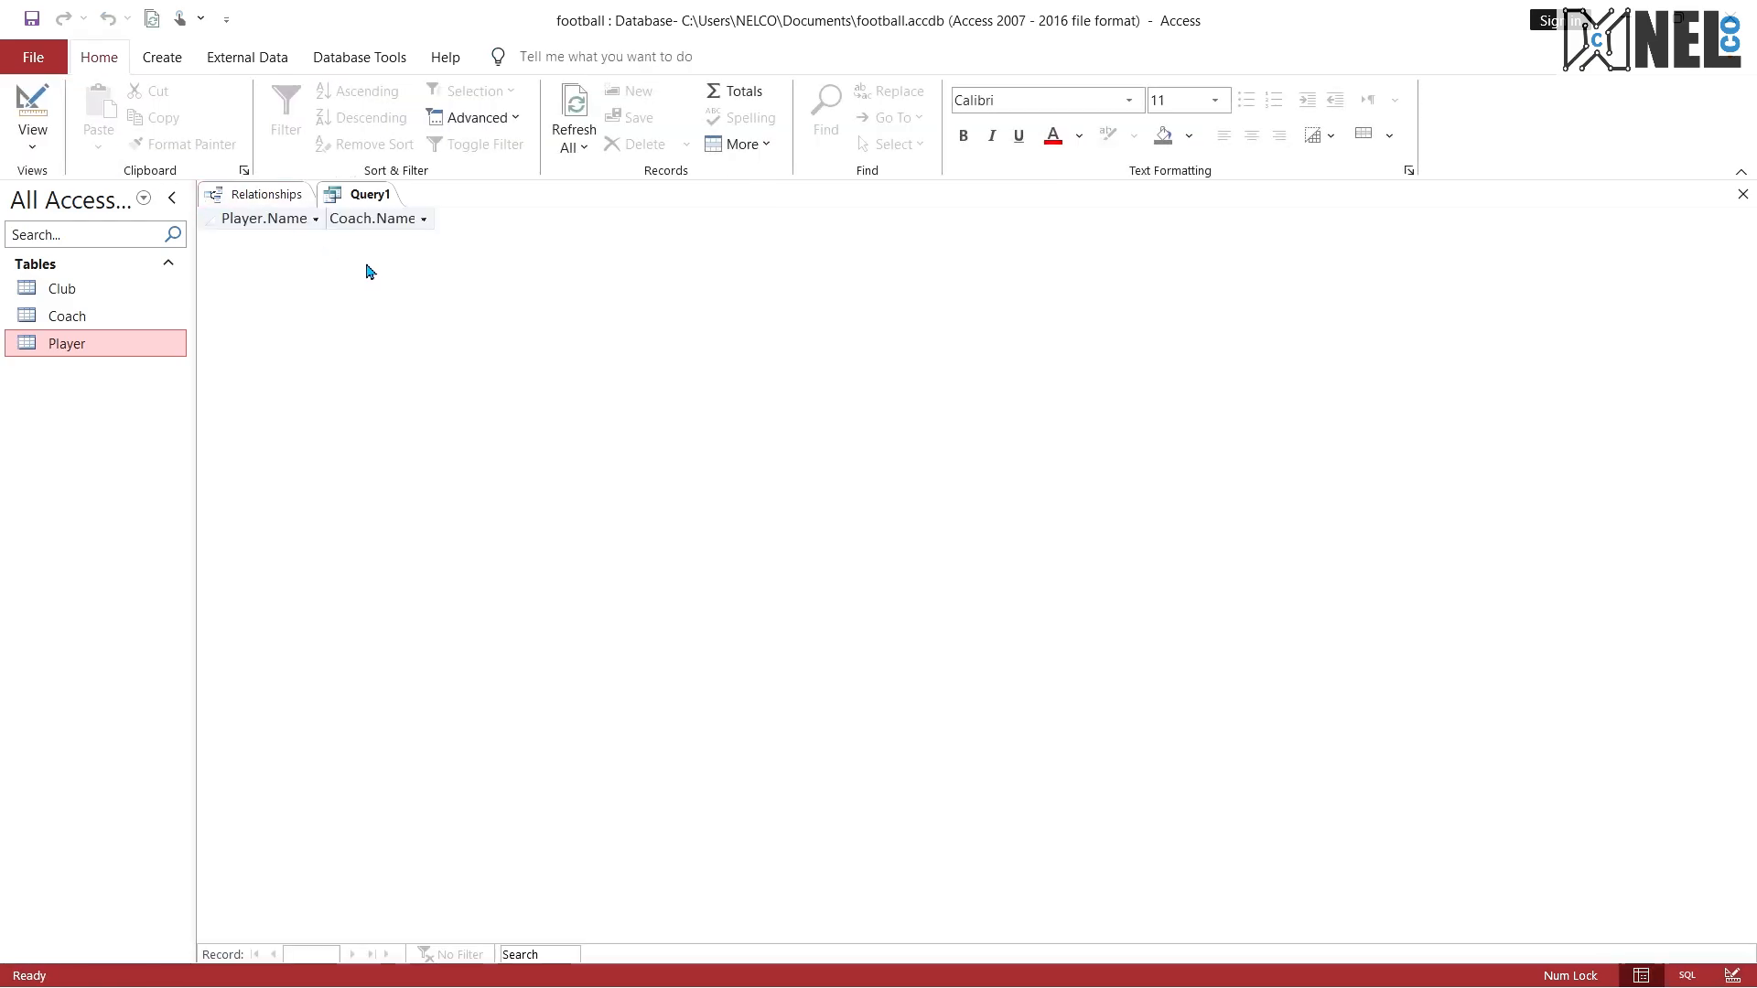
left_click(29, 128)
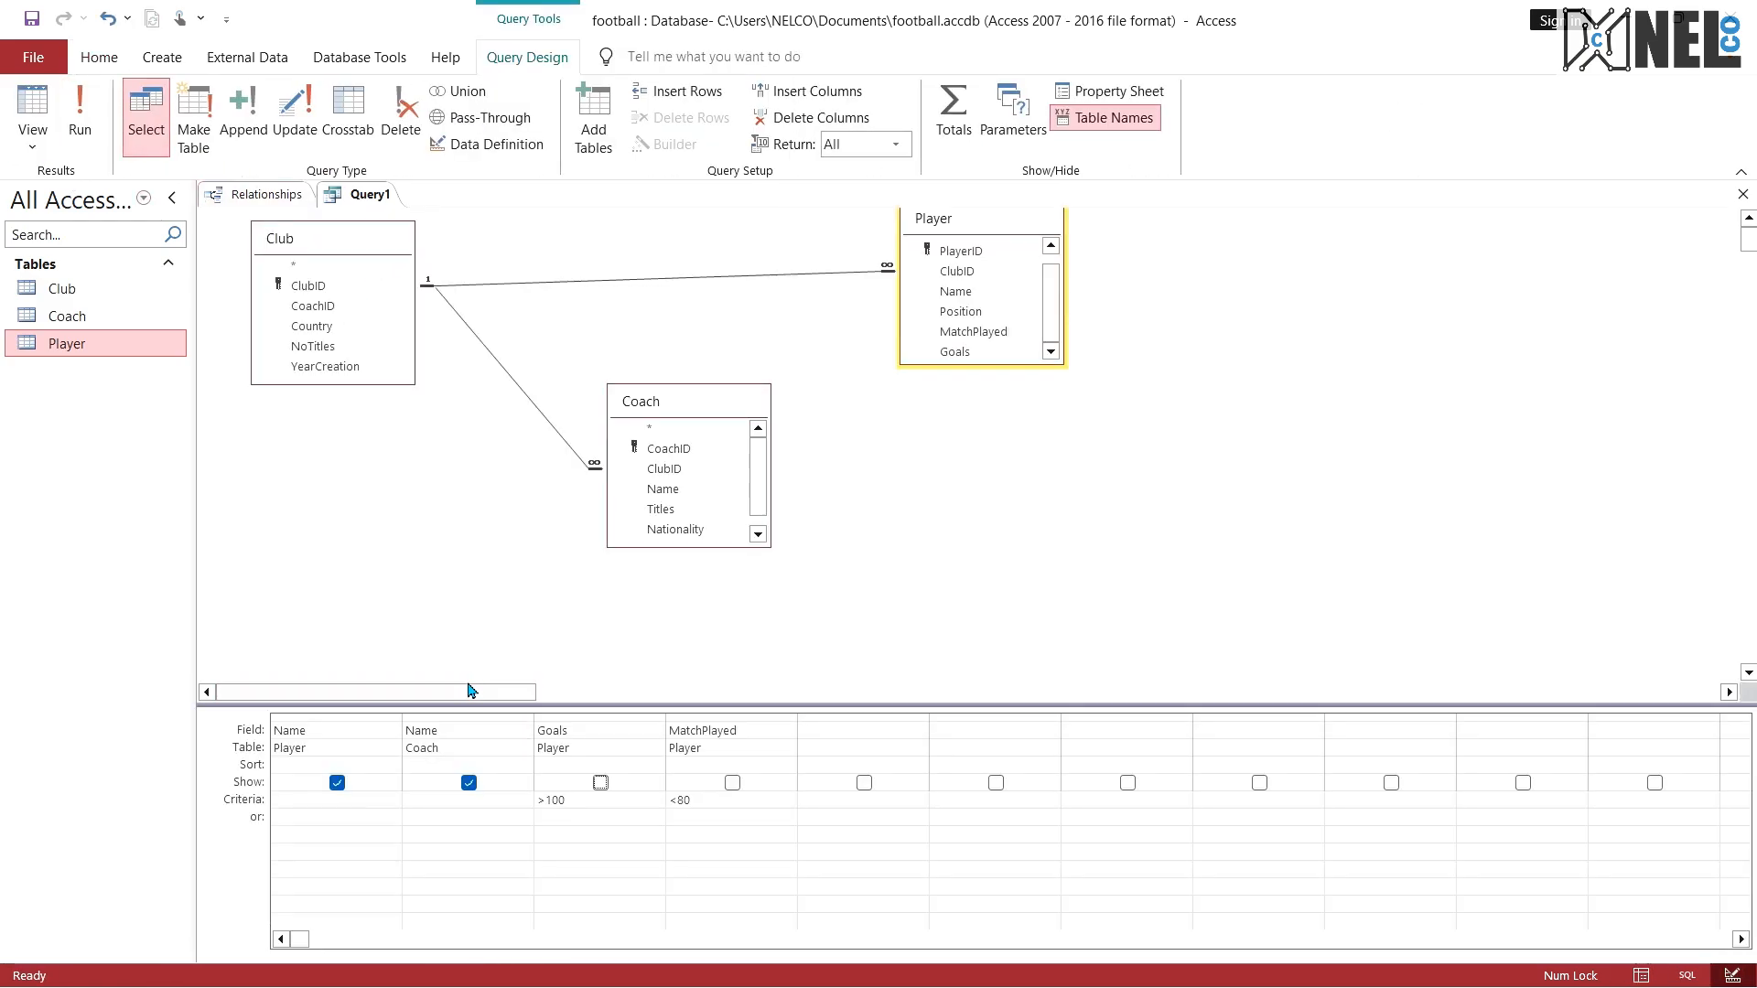
Step: Read exam question 6 in the PDF, then save the query in Access as namesofplayers
key("ctrl+super+Right")
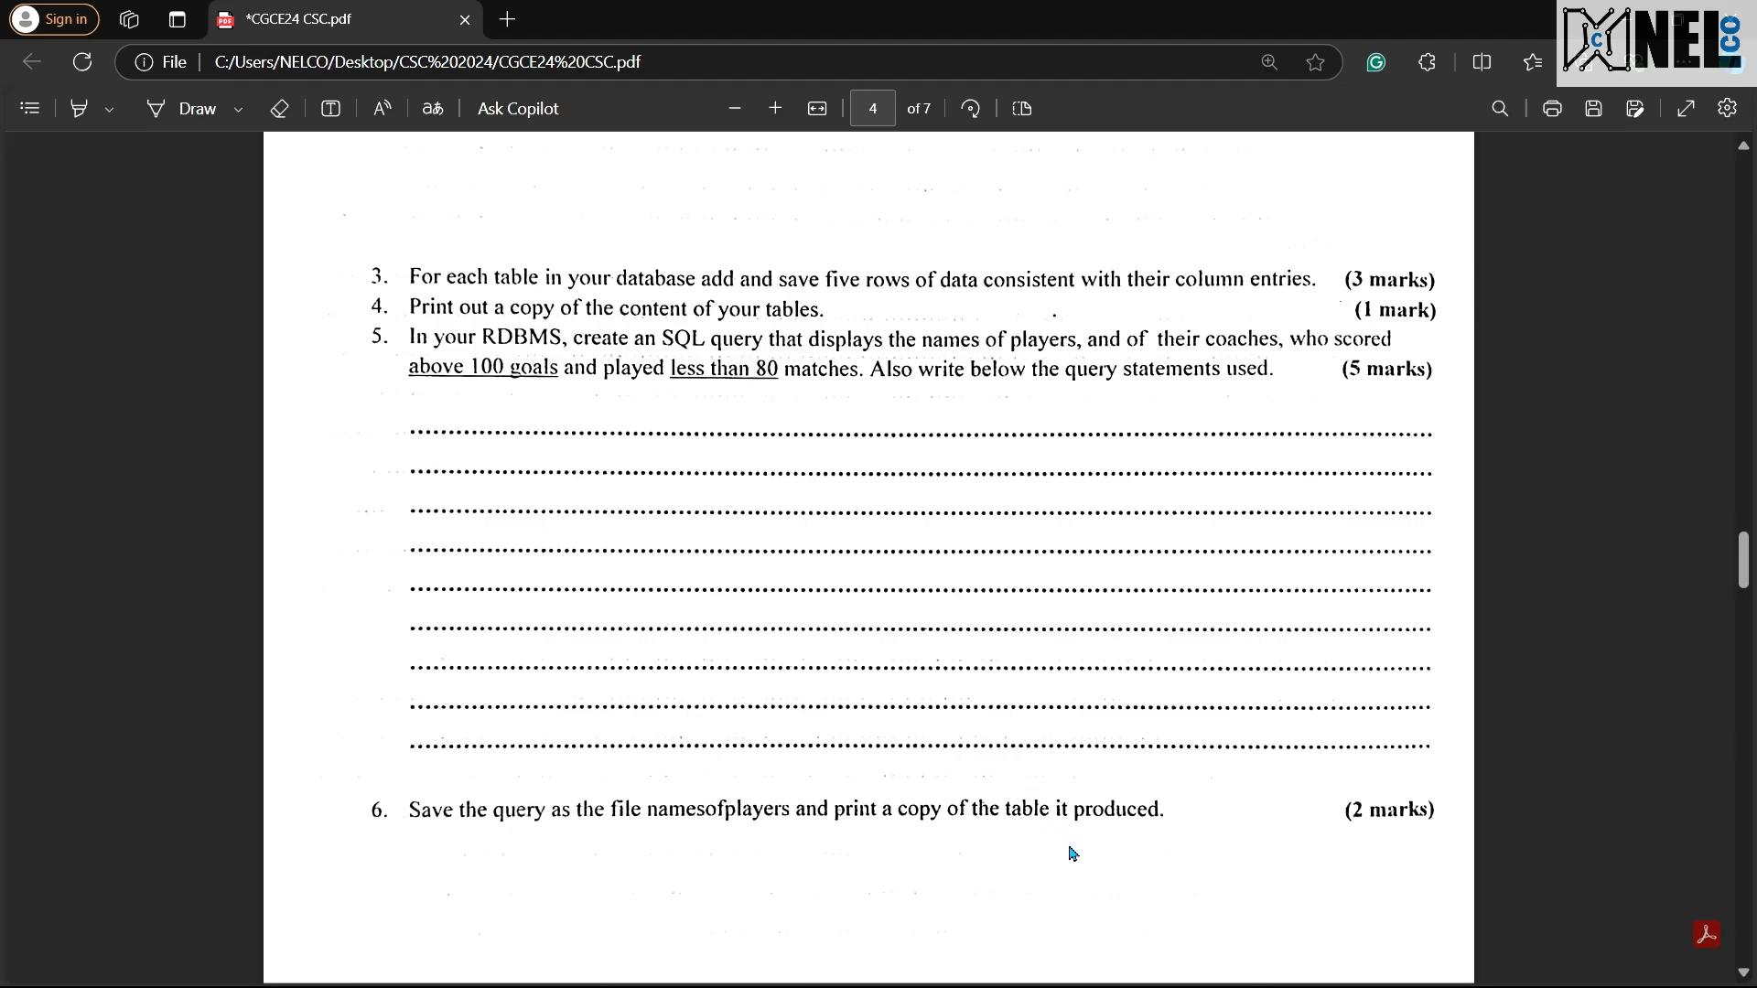
key("super")
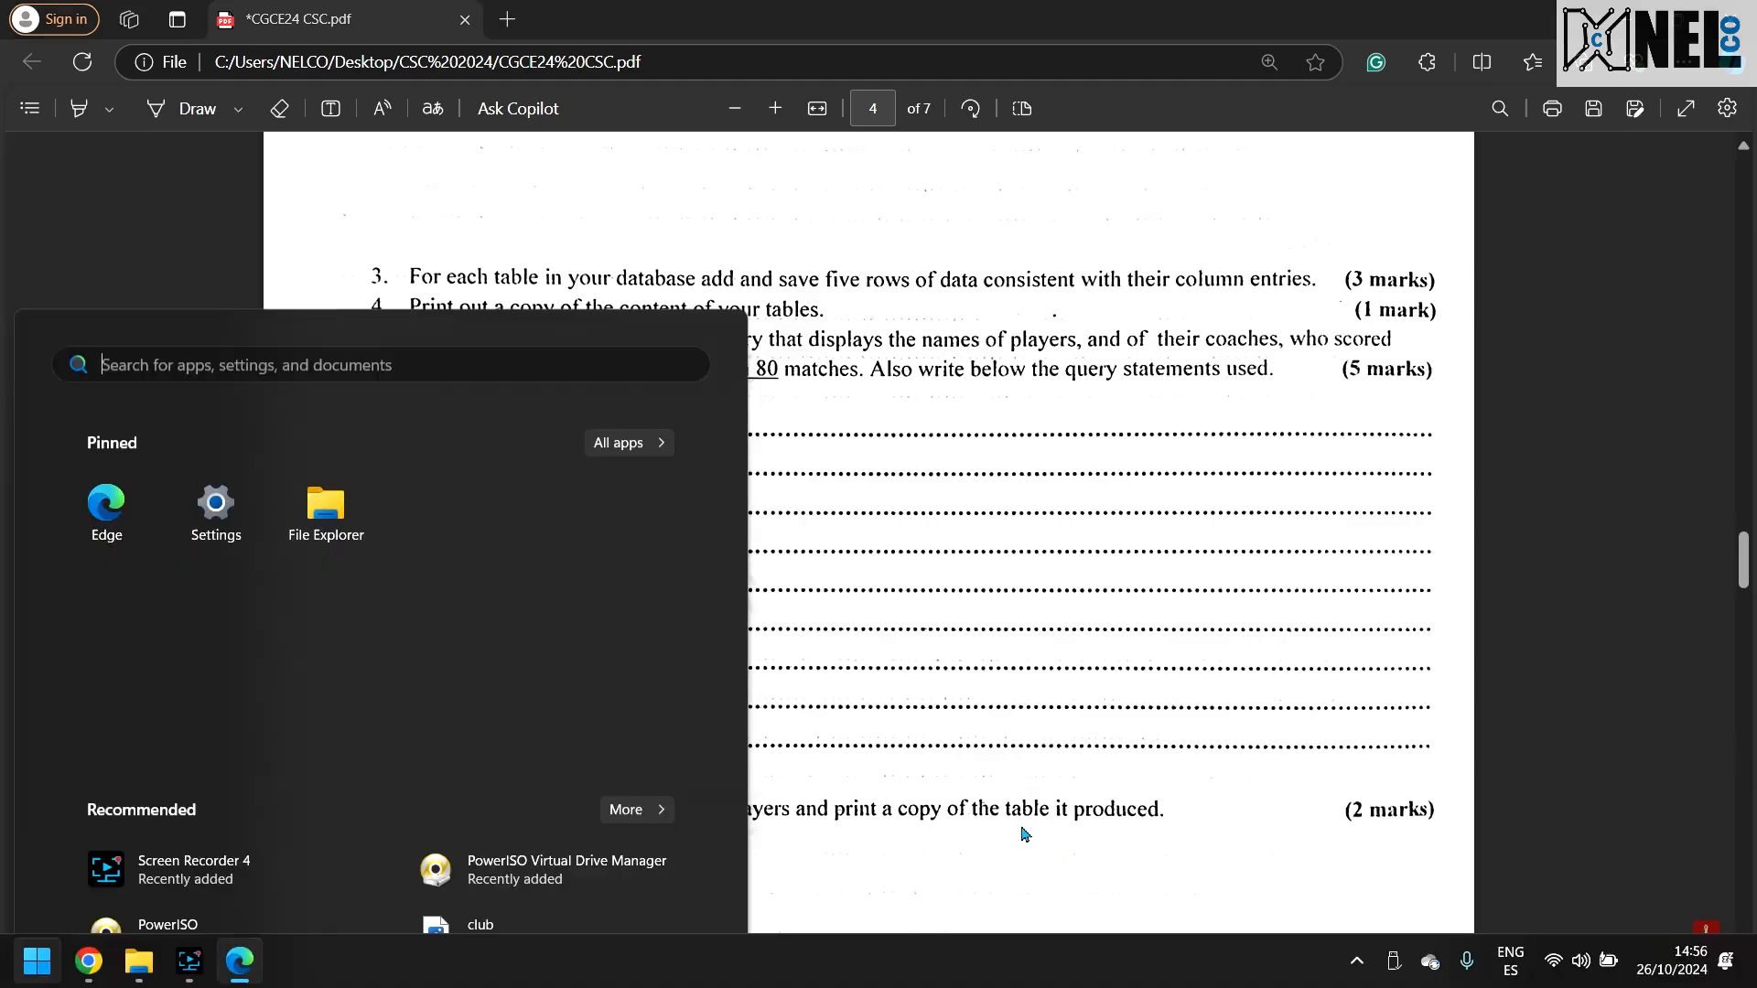
key("Escape")
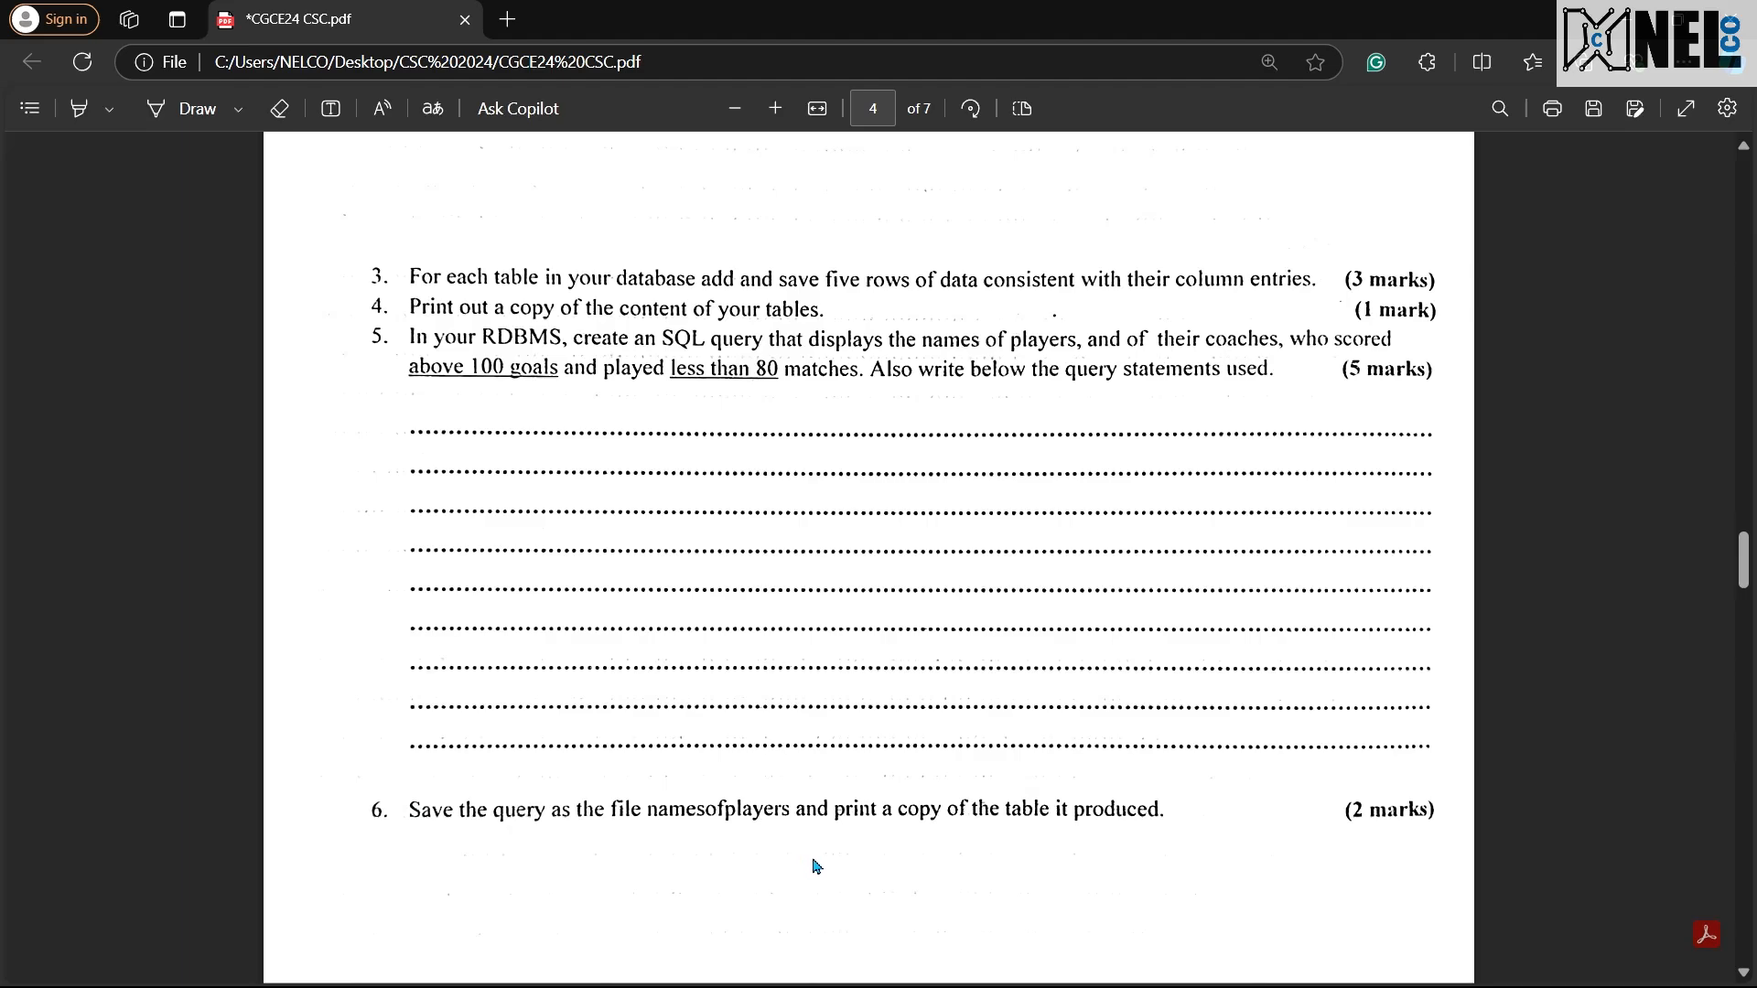
key("ctrl+super+Left")
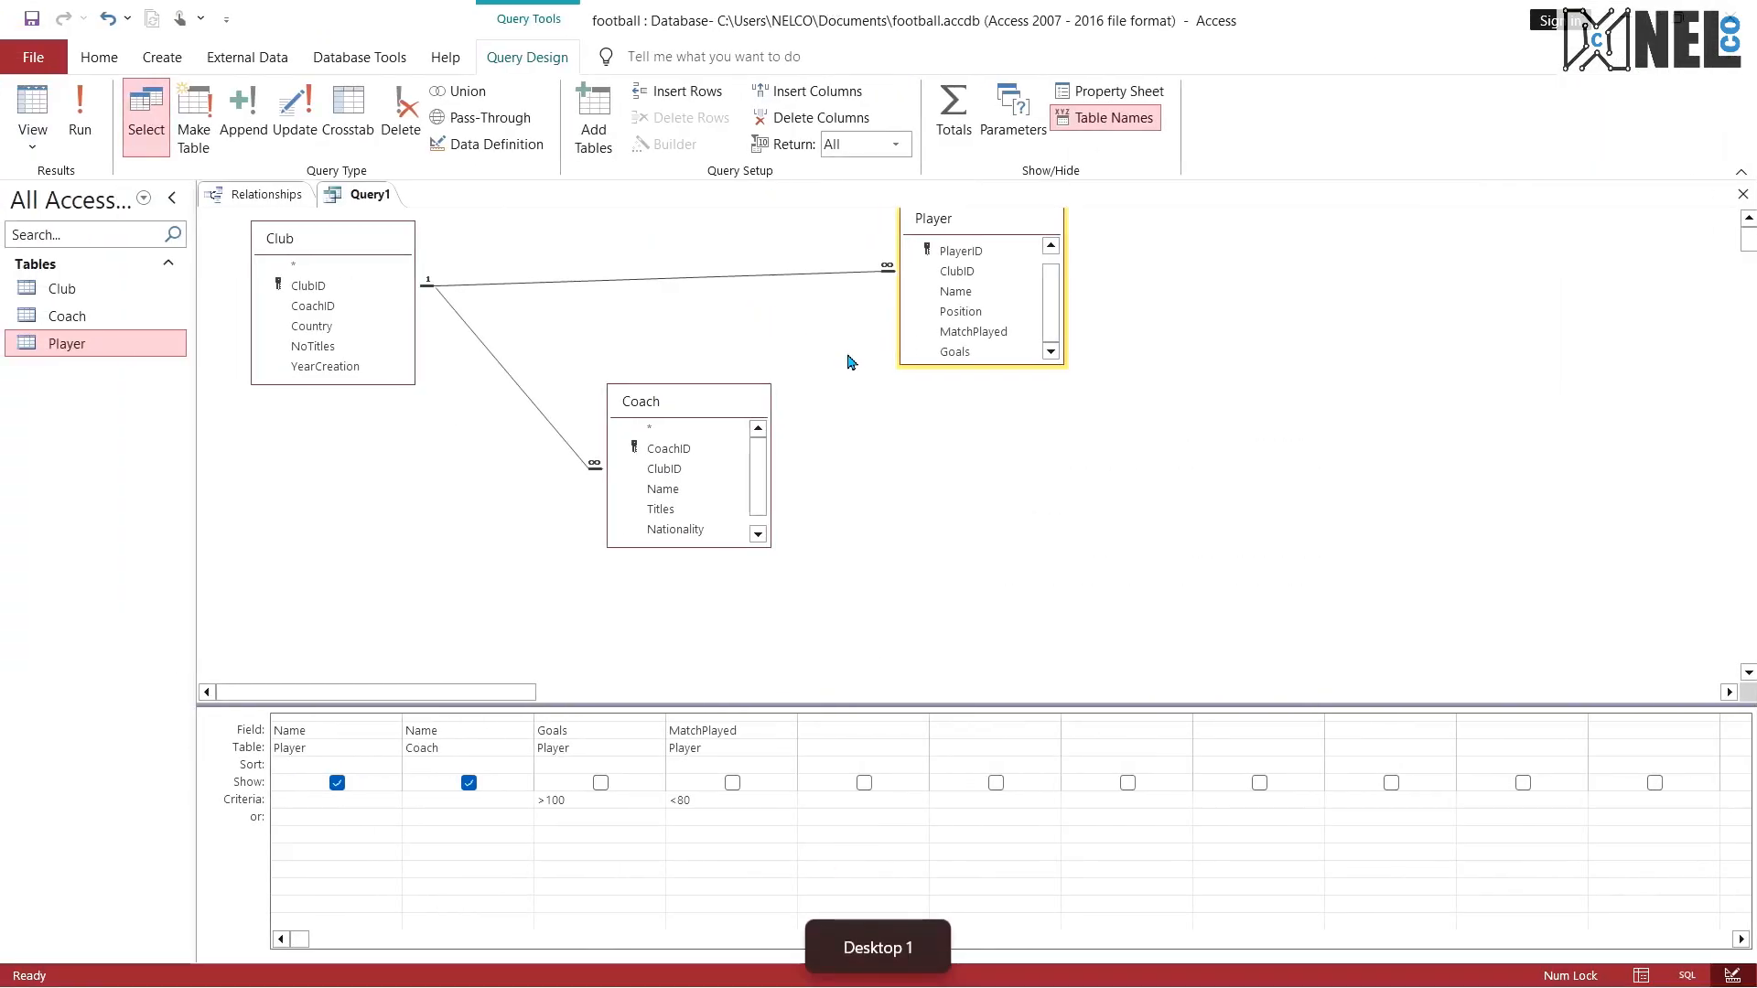
right_click(341, 200)
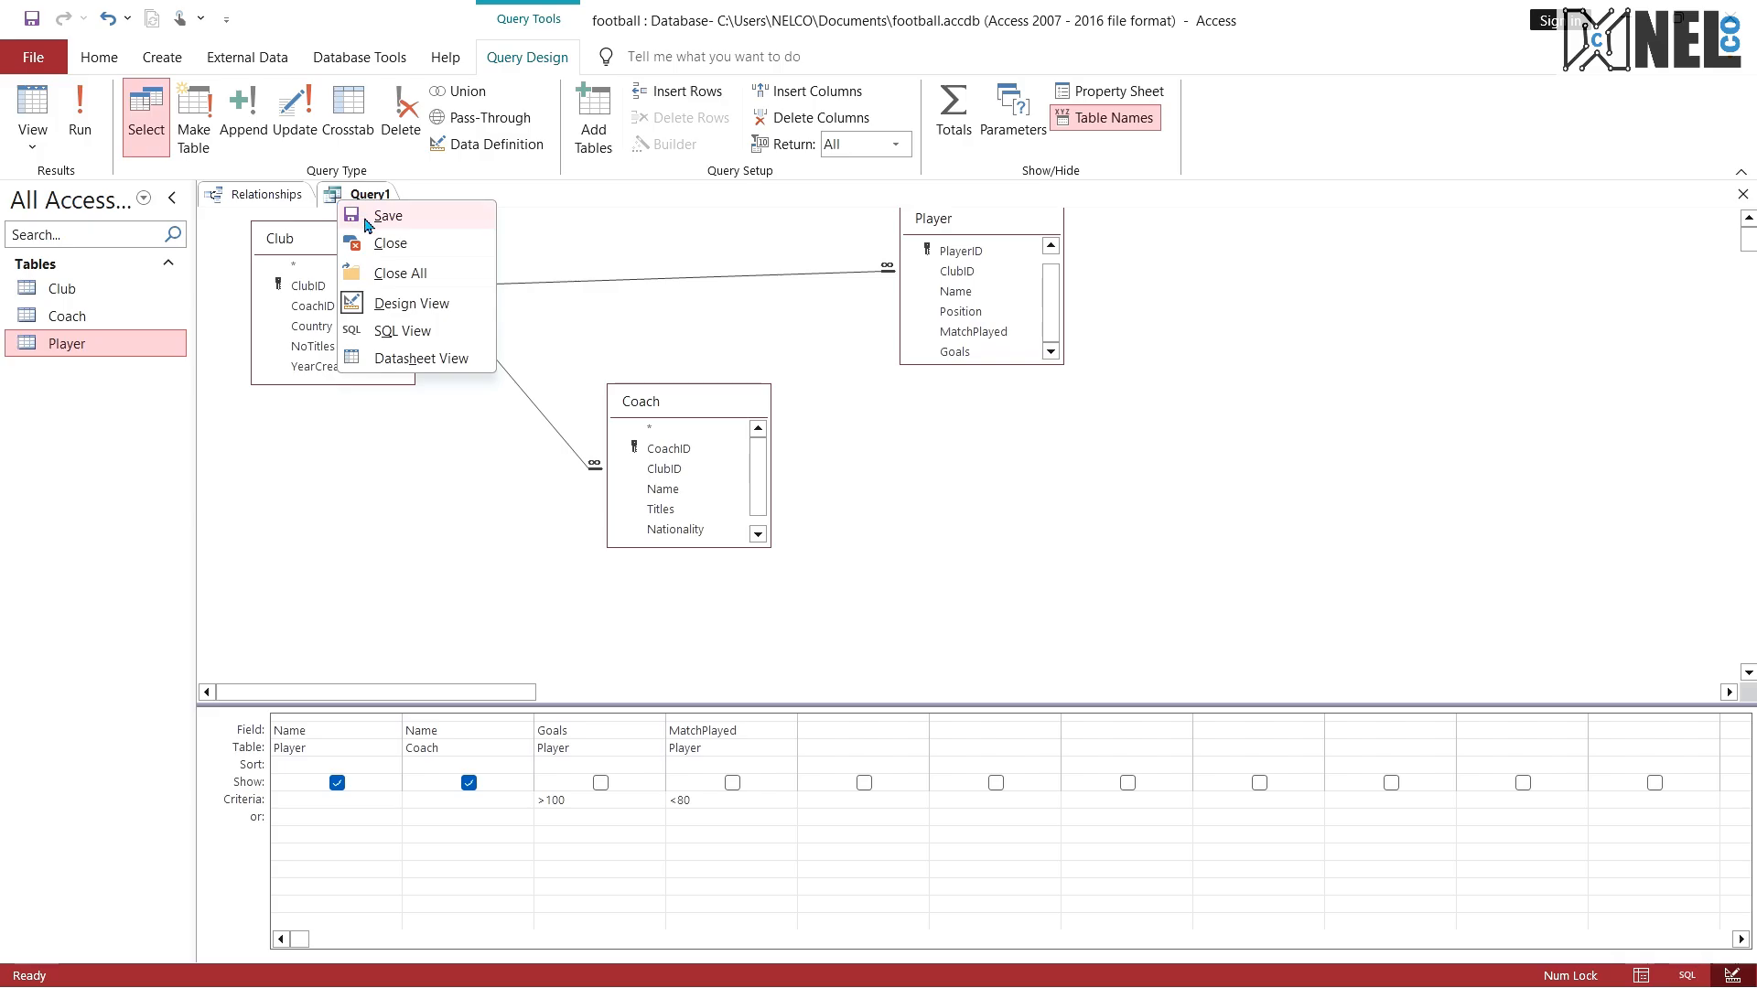
left_click(366, 218)
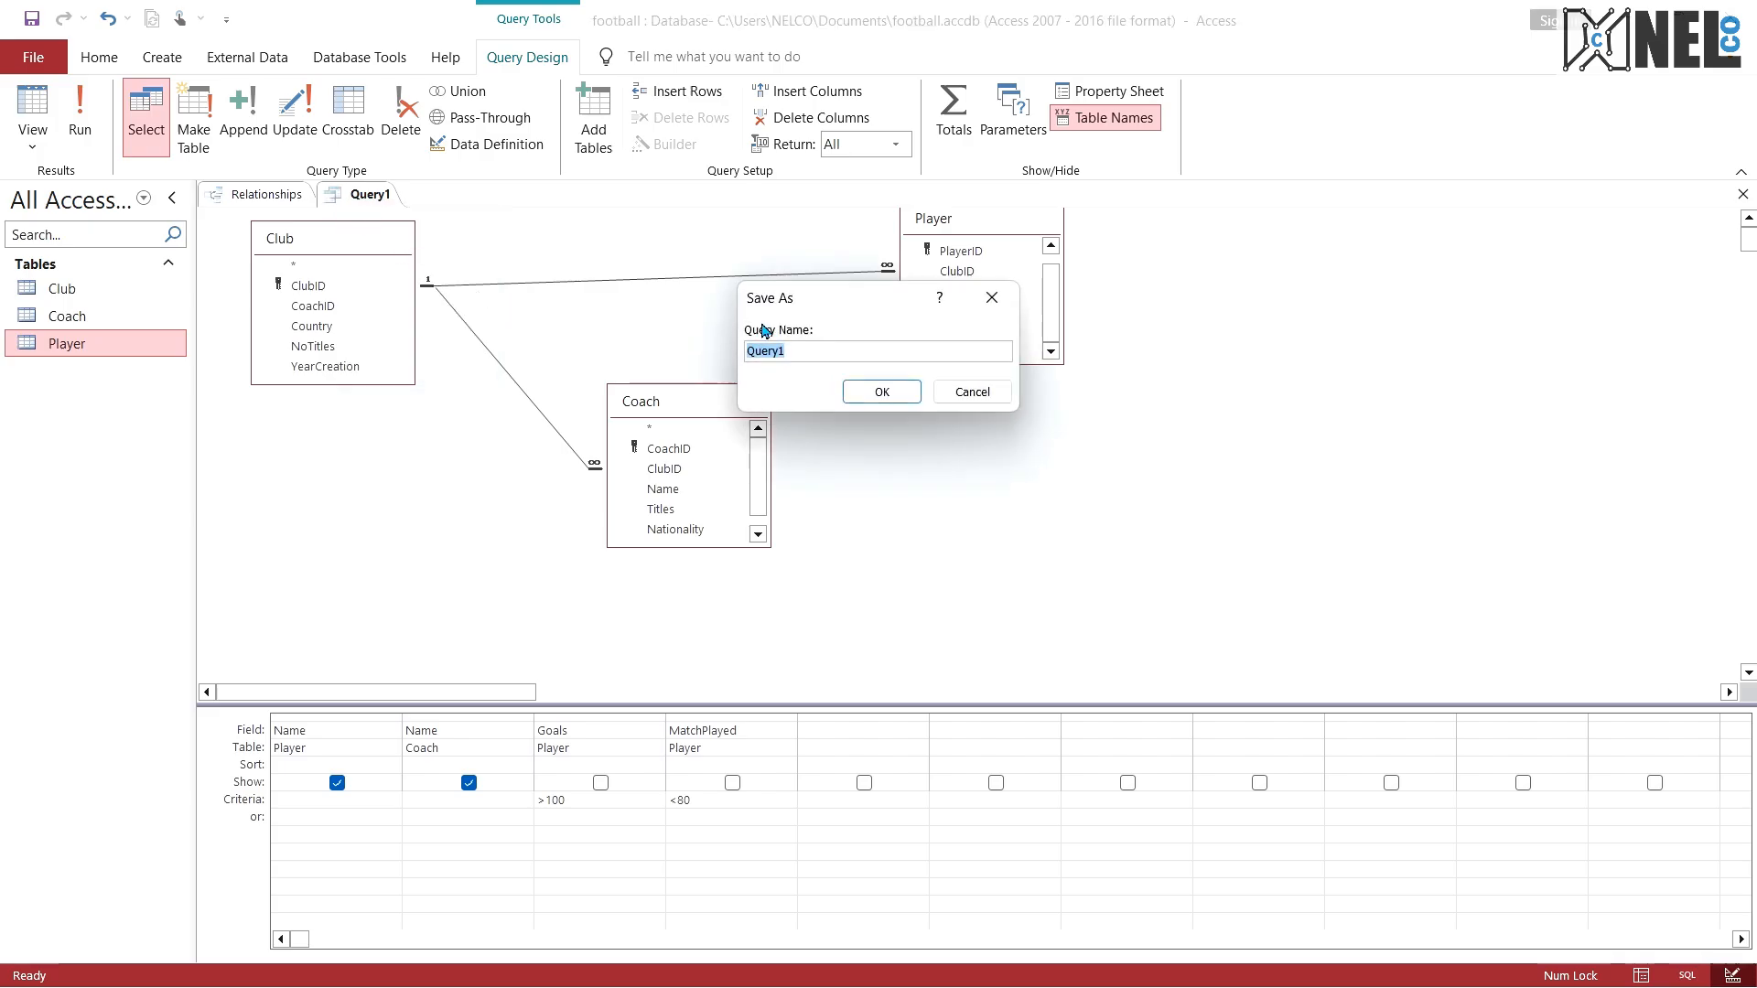
type("namesofplayers")
key("ctrl+super+Right")
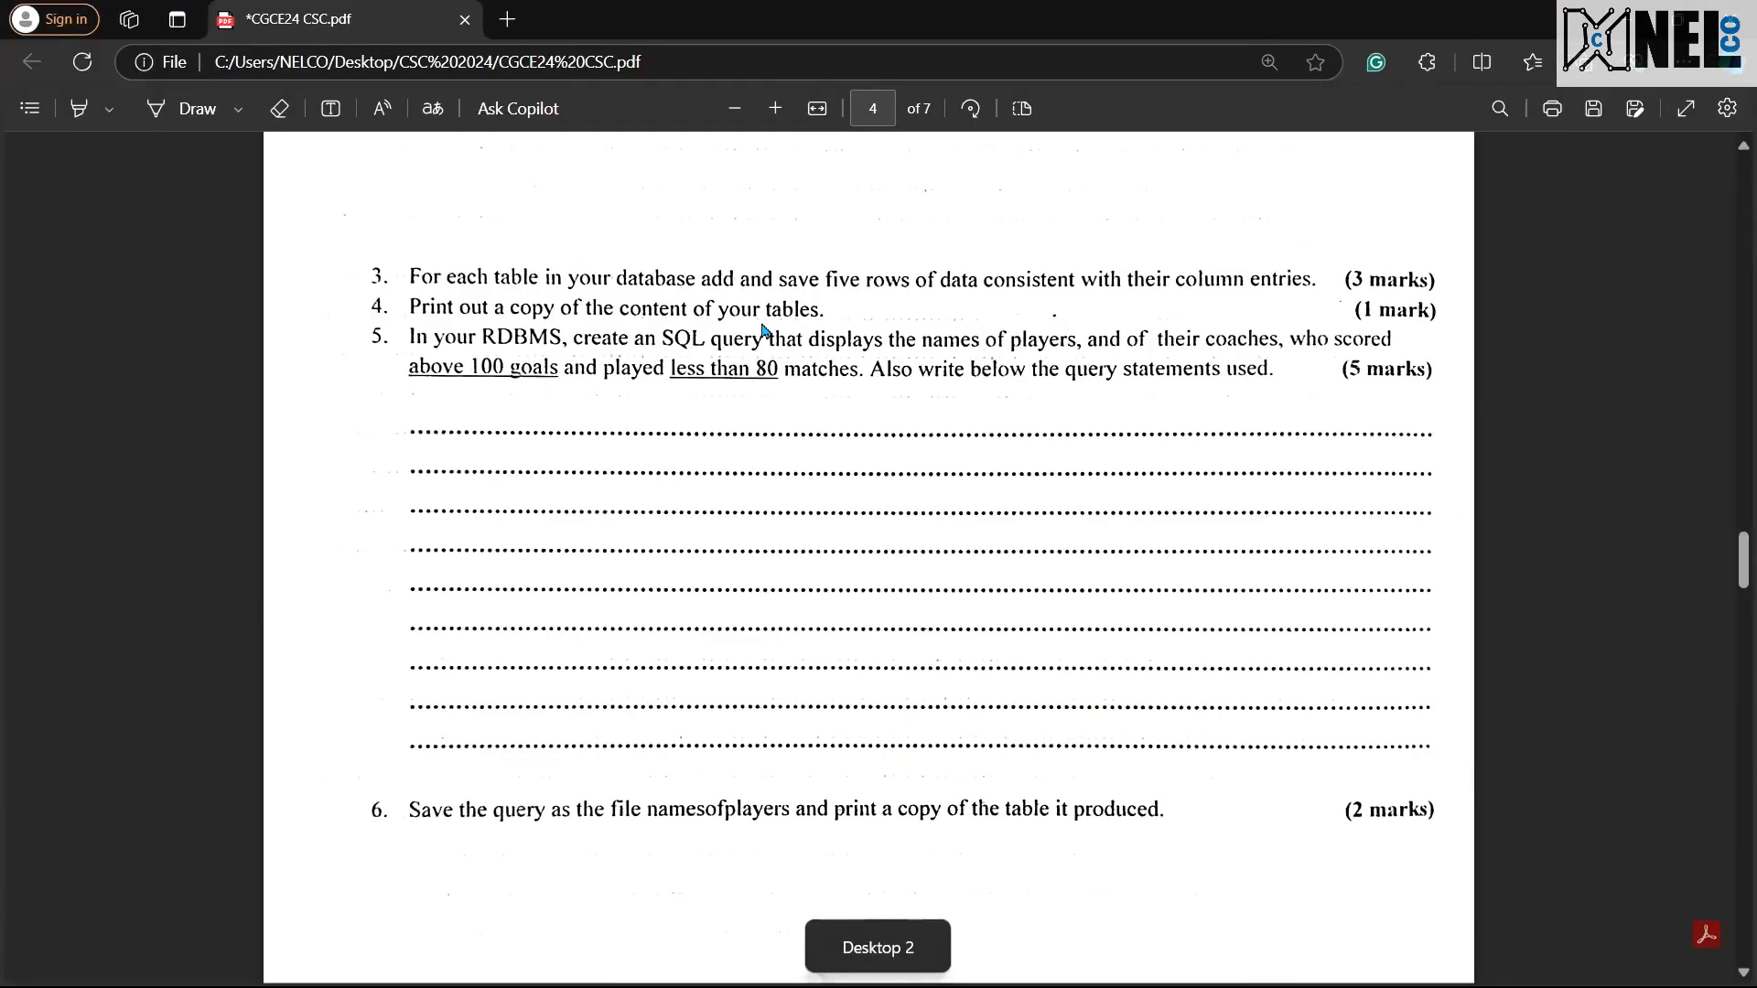
key("ctrl+super+Left")
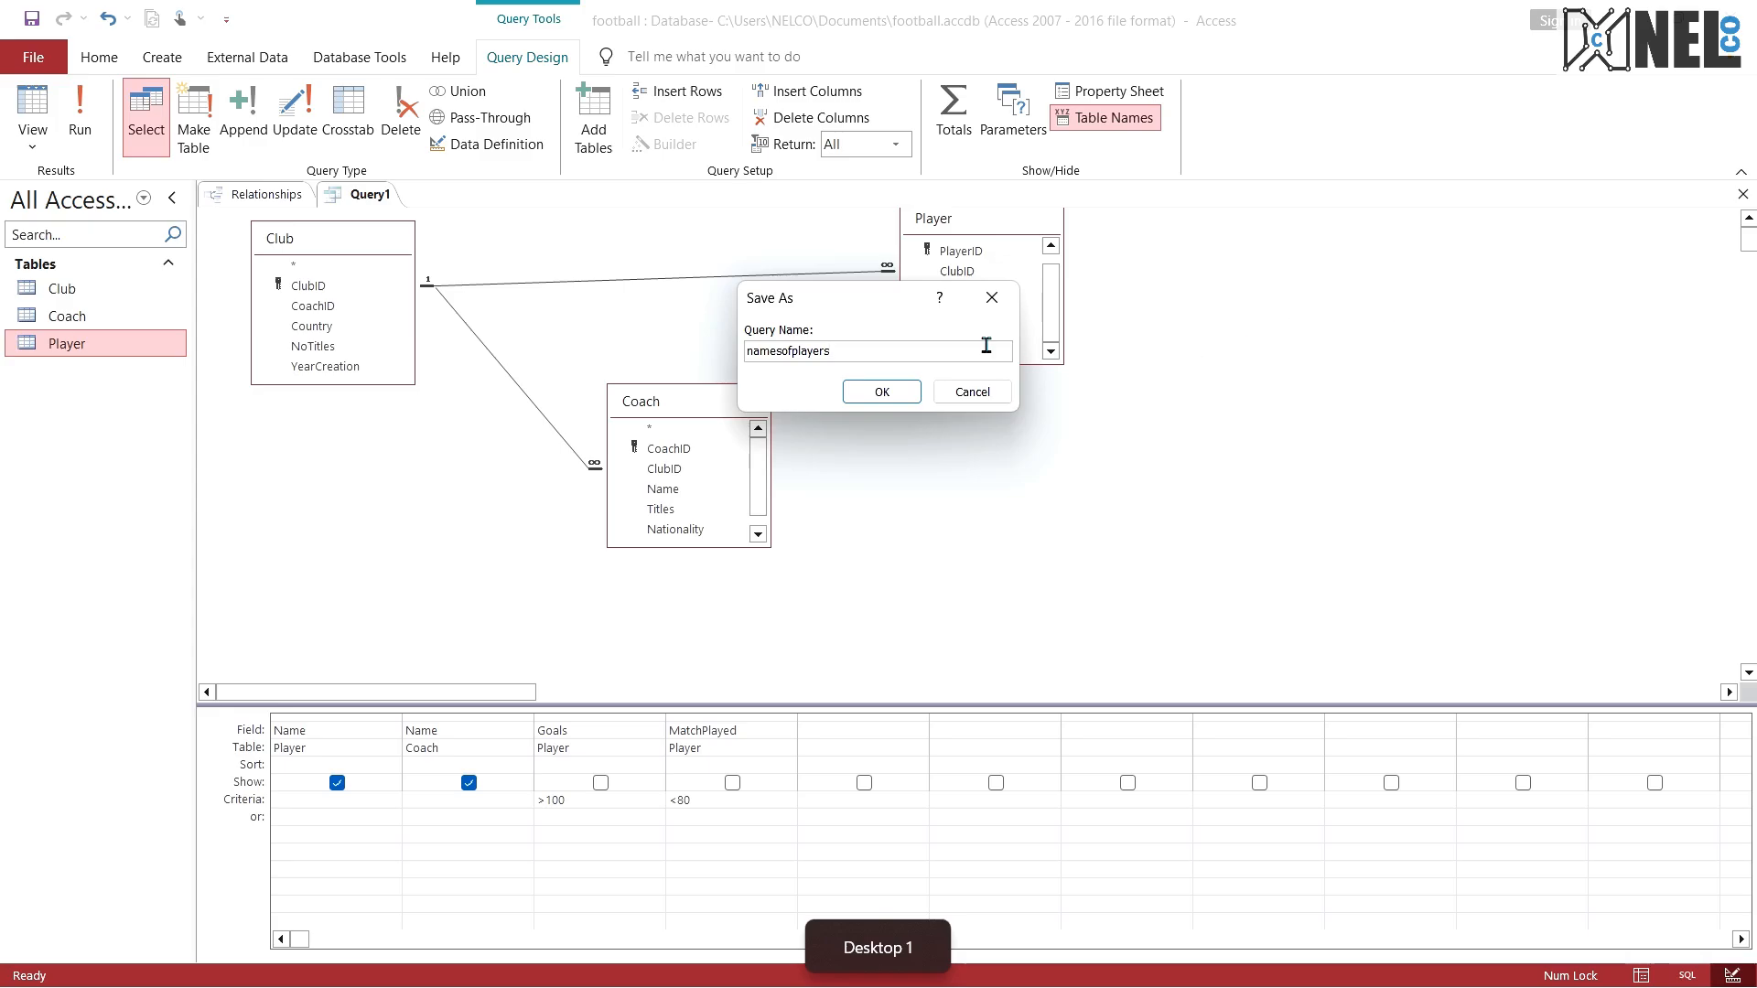
left_click(882, 392)
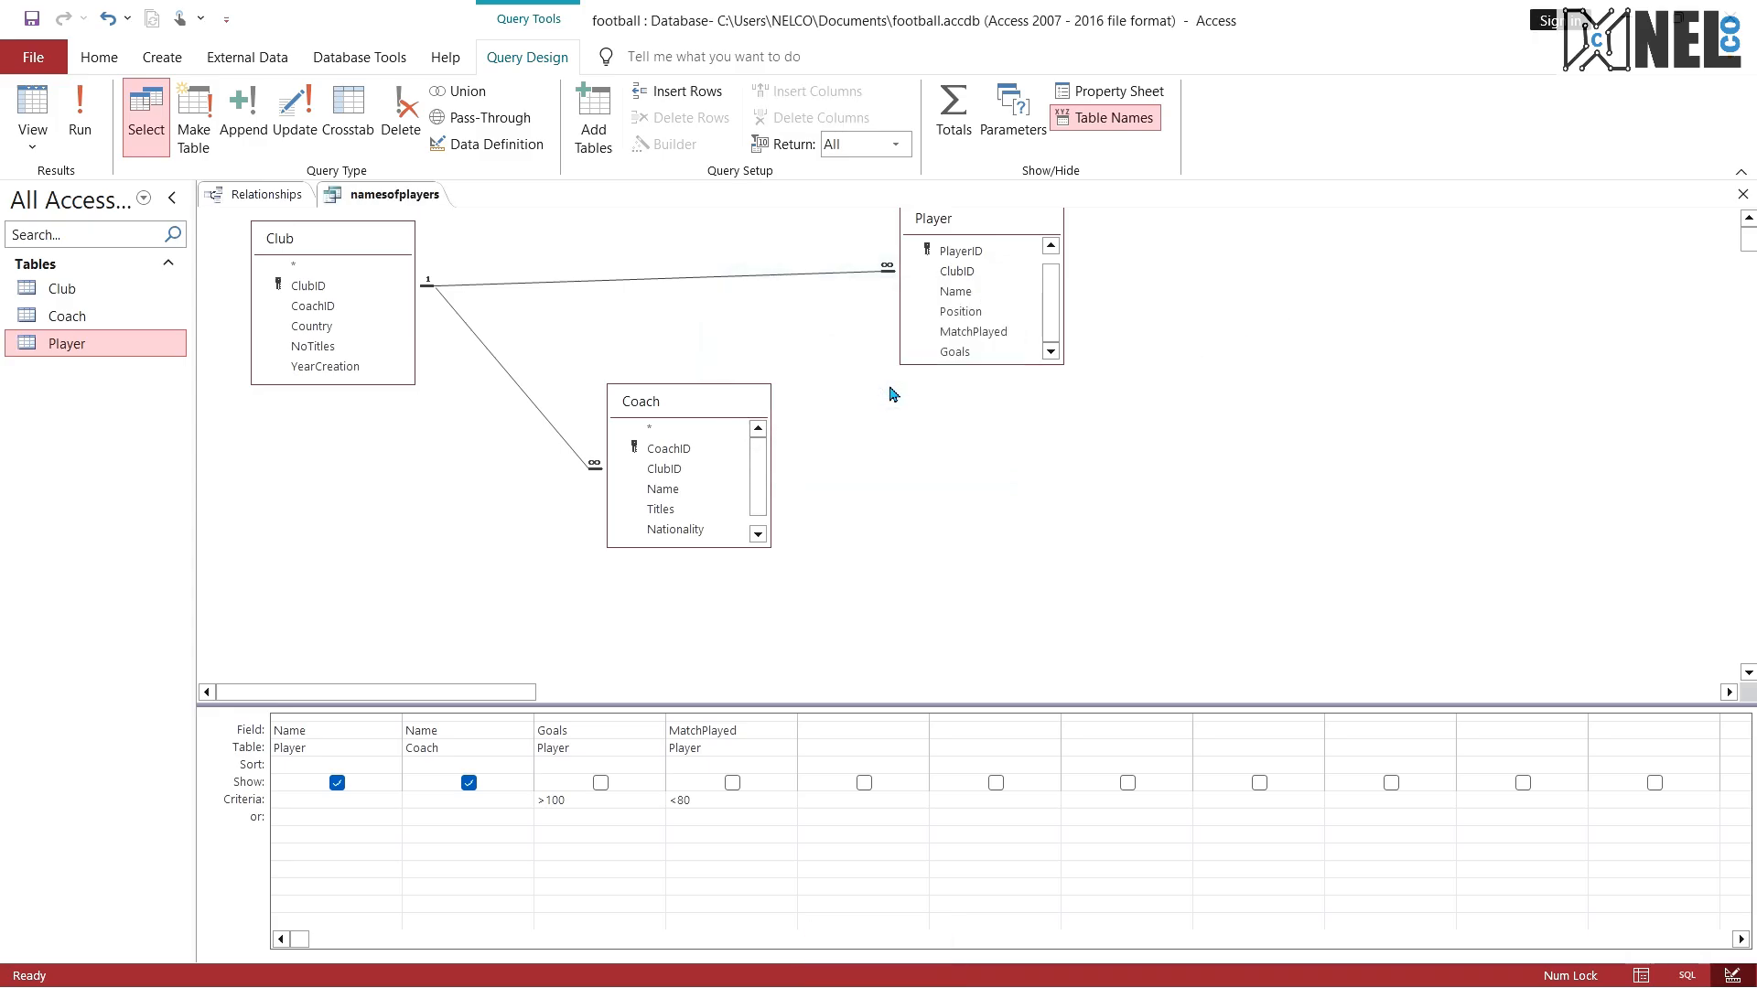
Step: Run the namesofplayers query and capture a screenshot of its result together with the object list
left_click(101, 144)
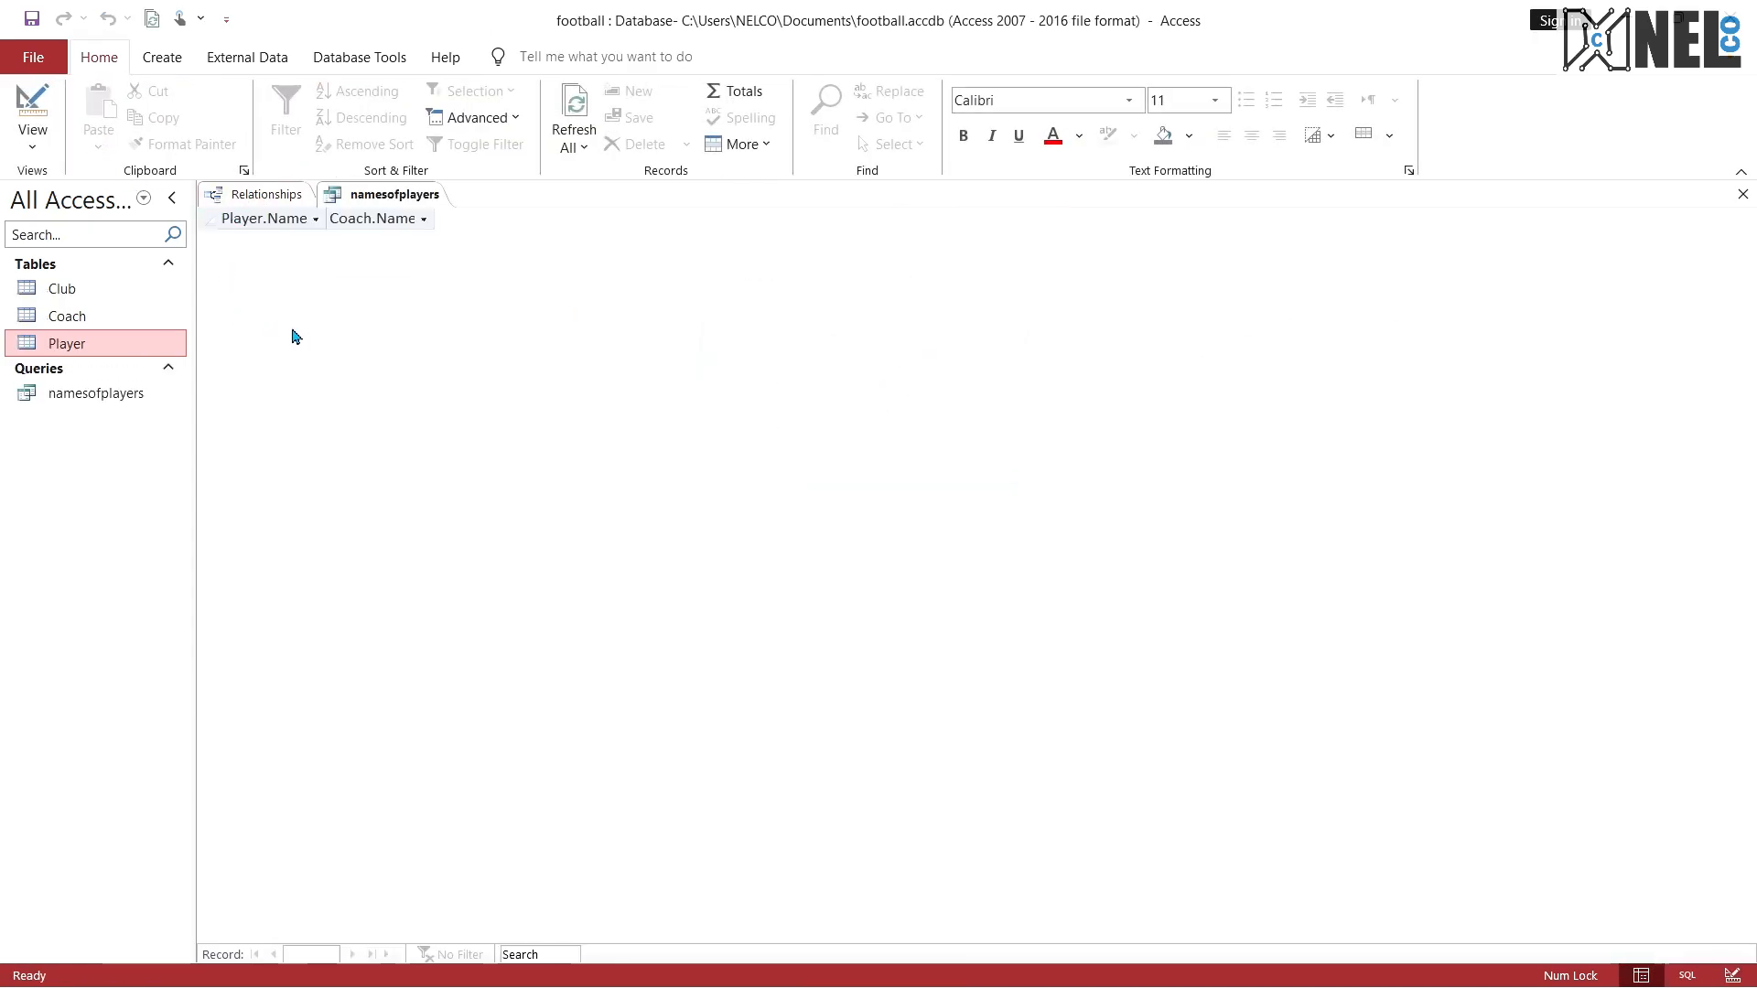
key("ctrl+super+Right")
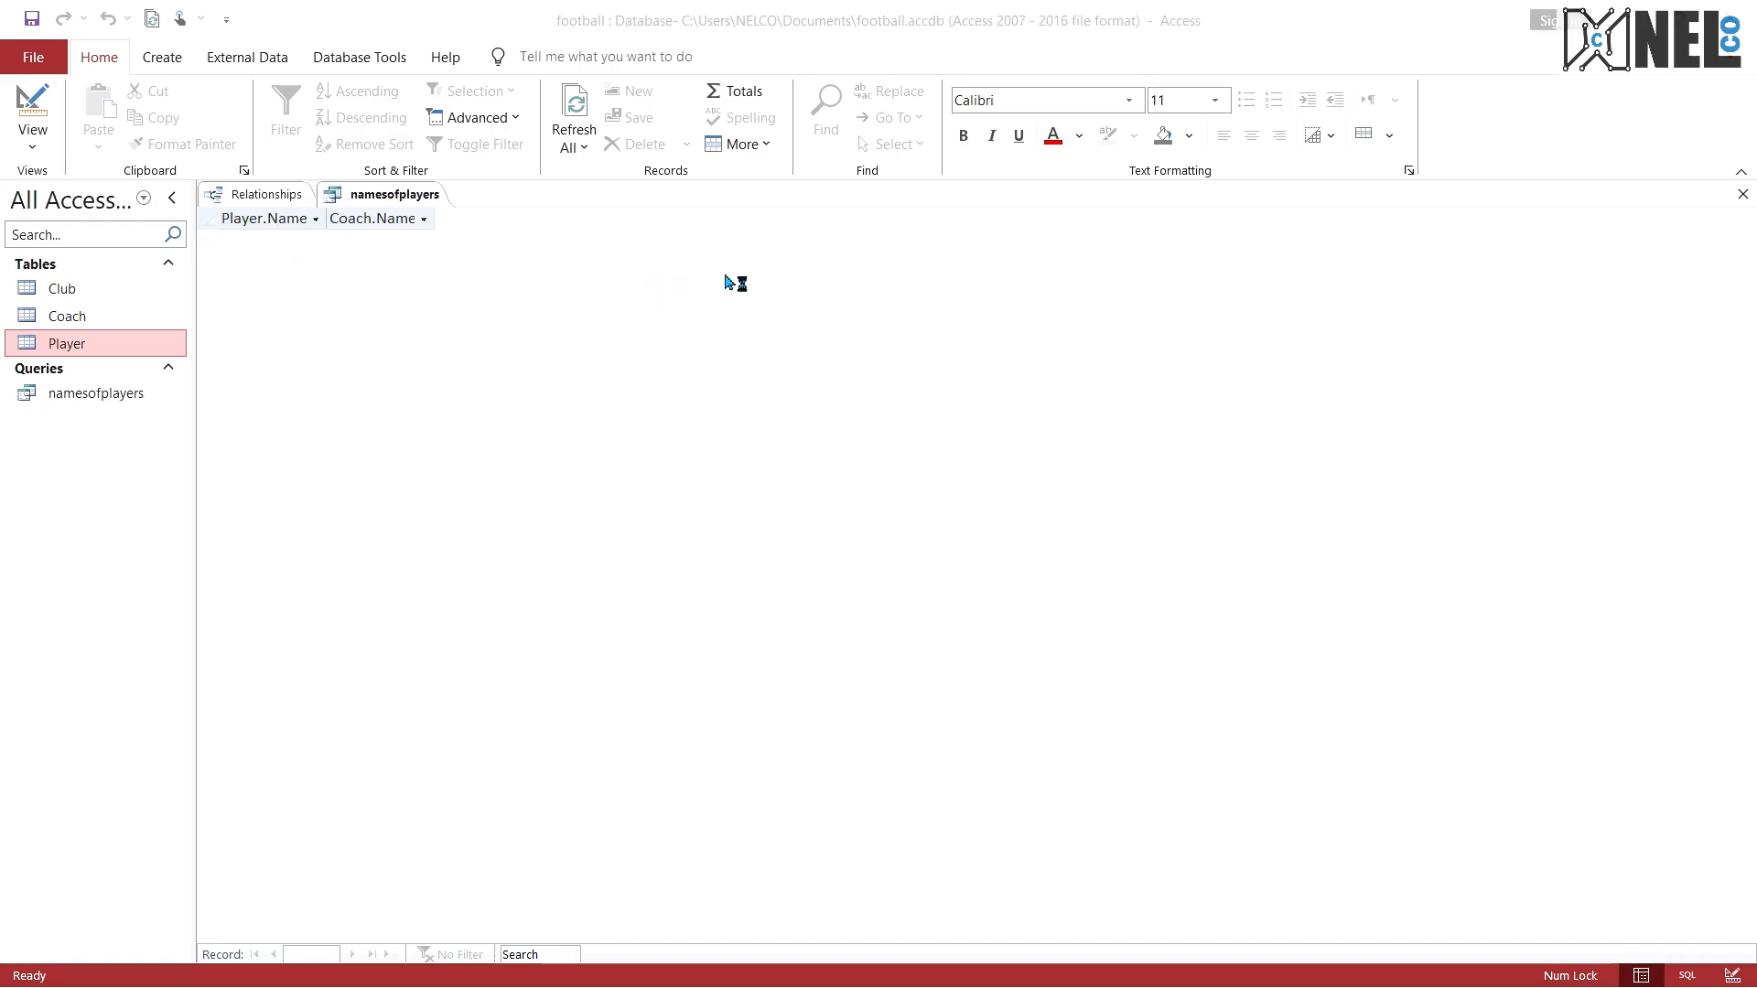
left_click(494, 63)
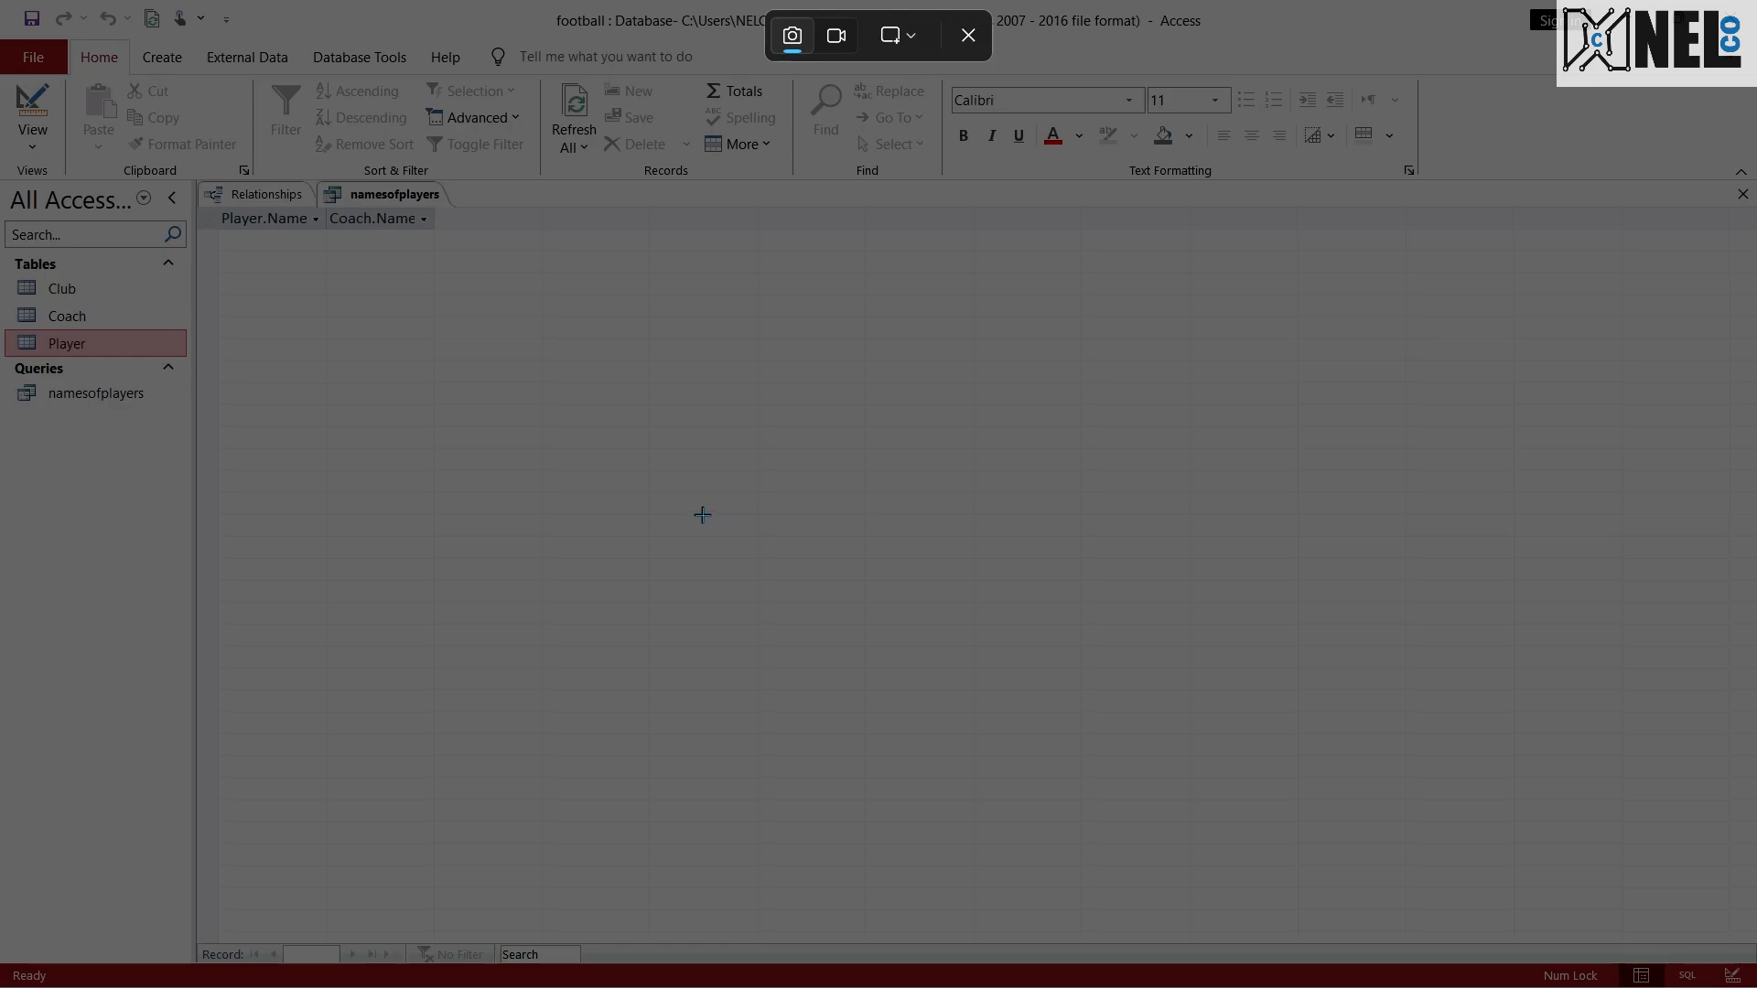
left_click_drag(8, 170, 658, 535)
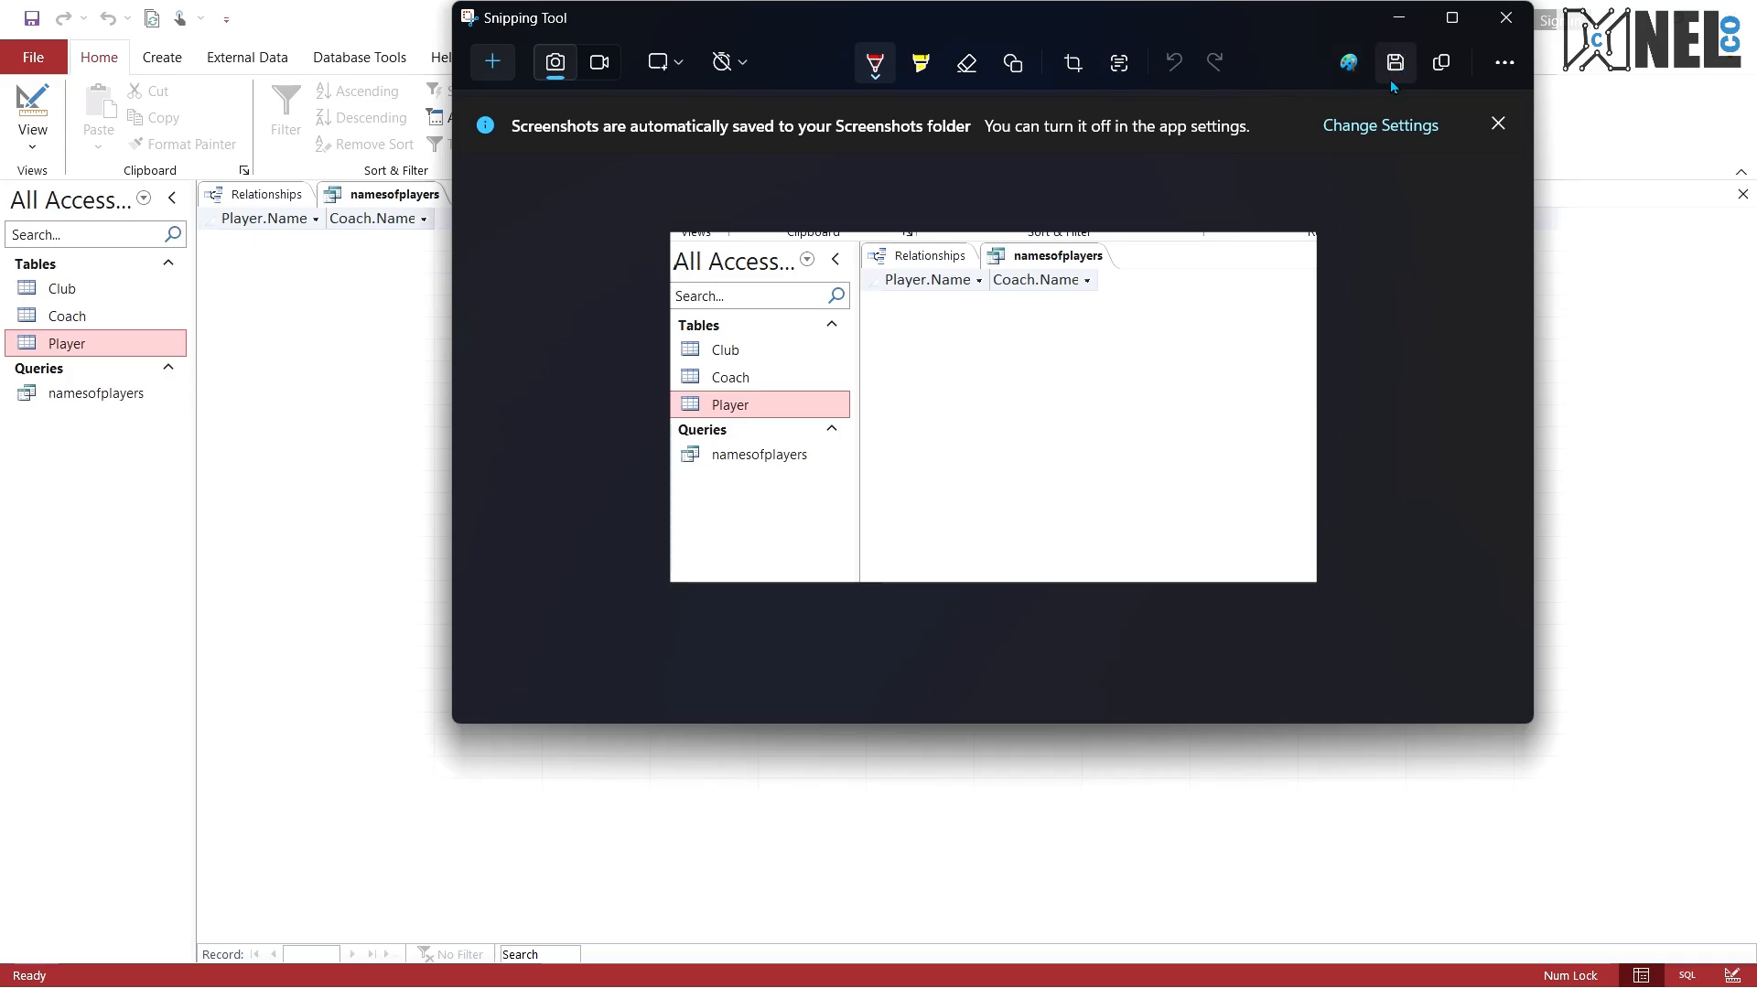
Step: Save the screenshot as the PNG file namesofplayers in the "to be printed" folder and close Snipping Tool
key("ctrl+s")
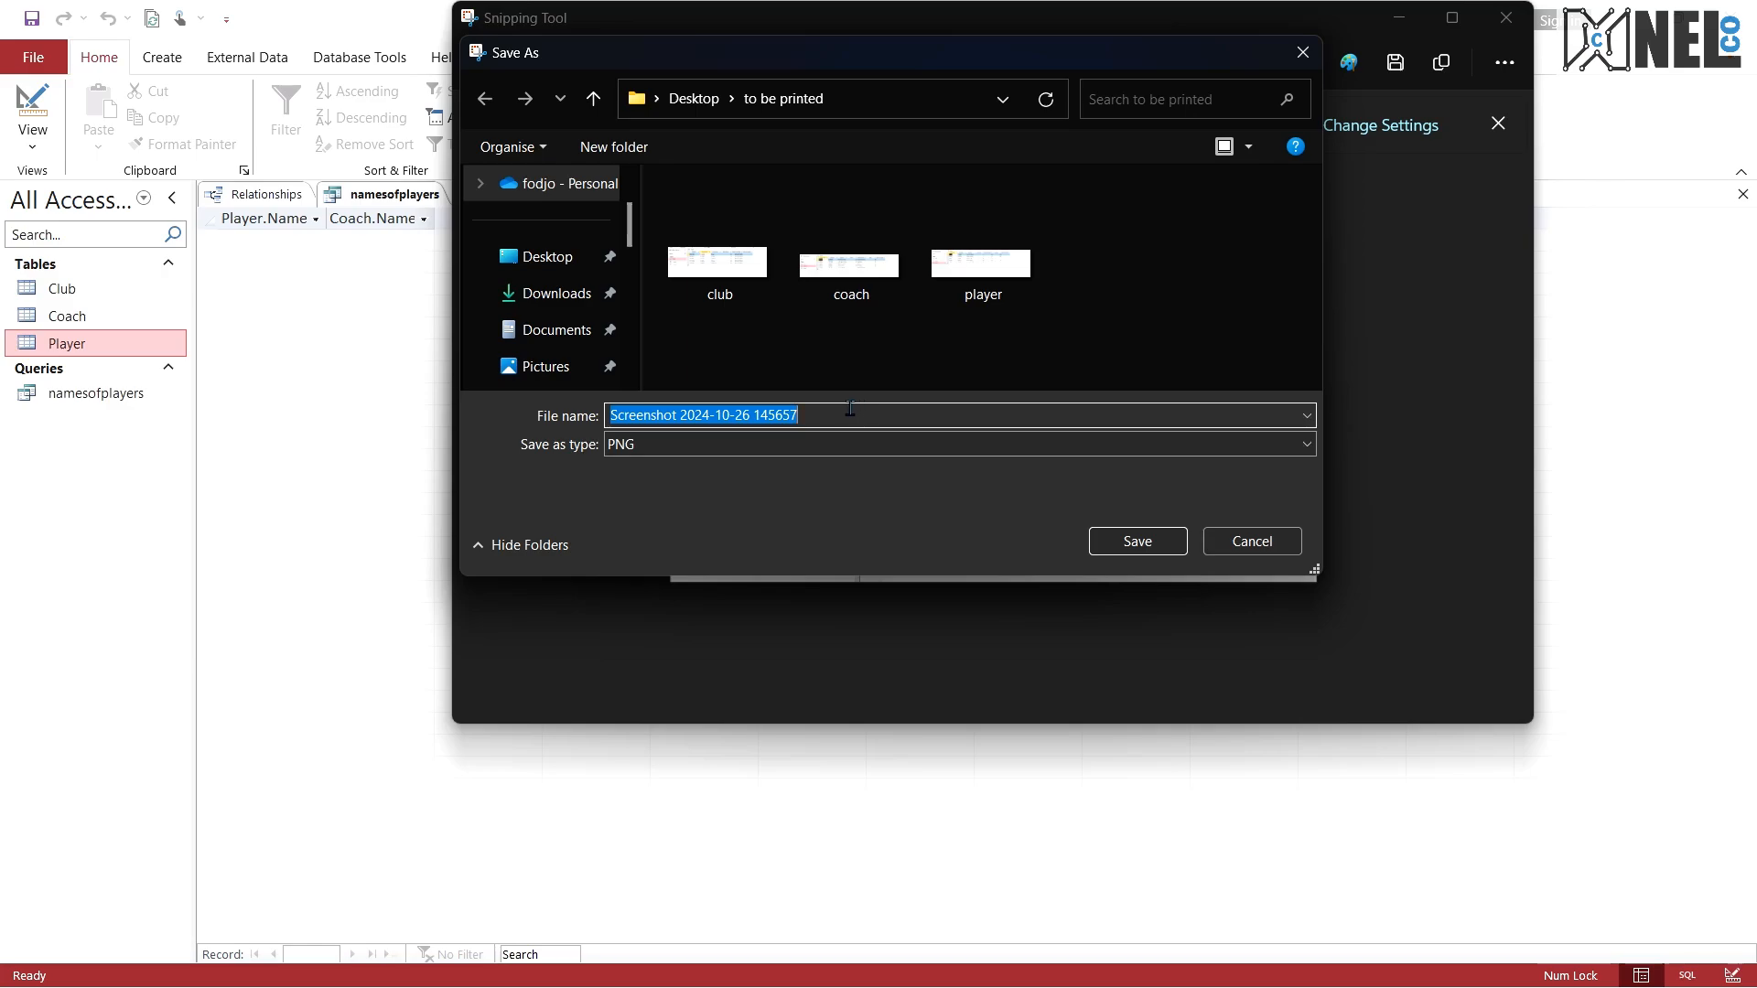
type("names")
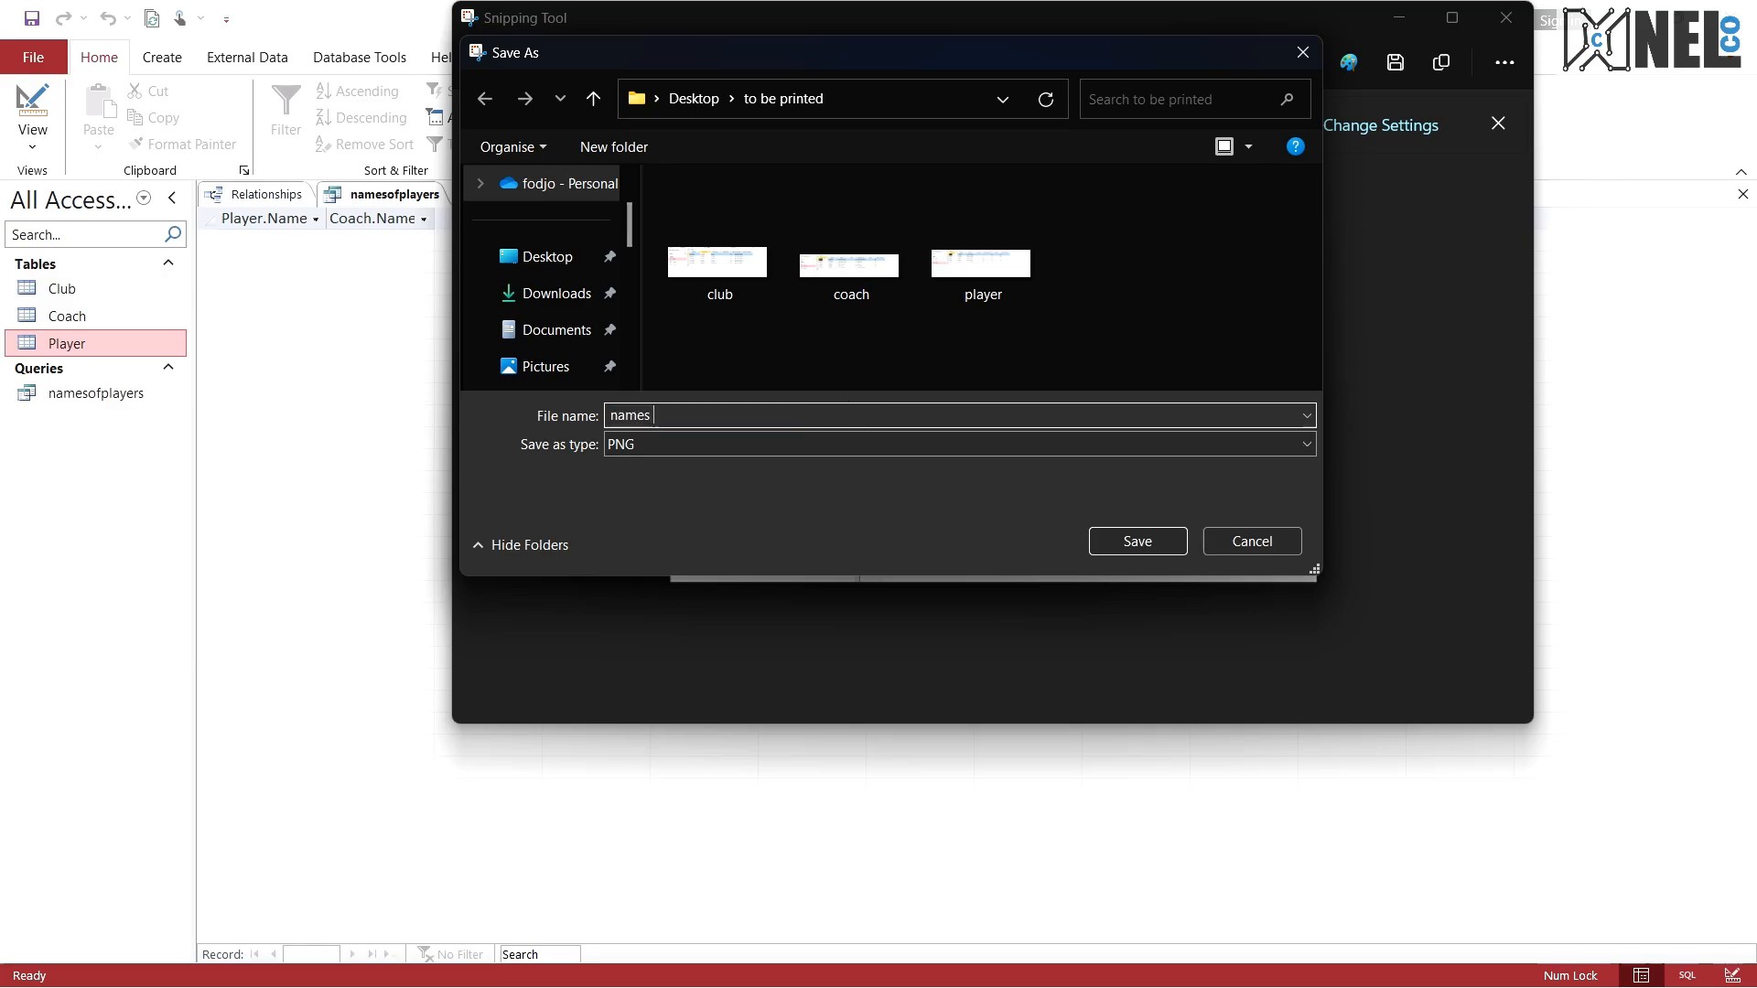
type("ofplayers query")
key("Return")
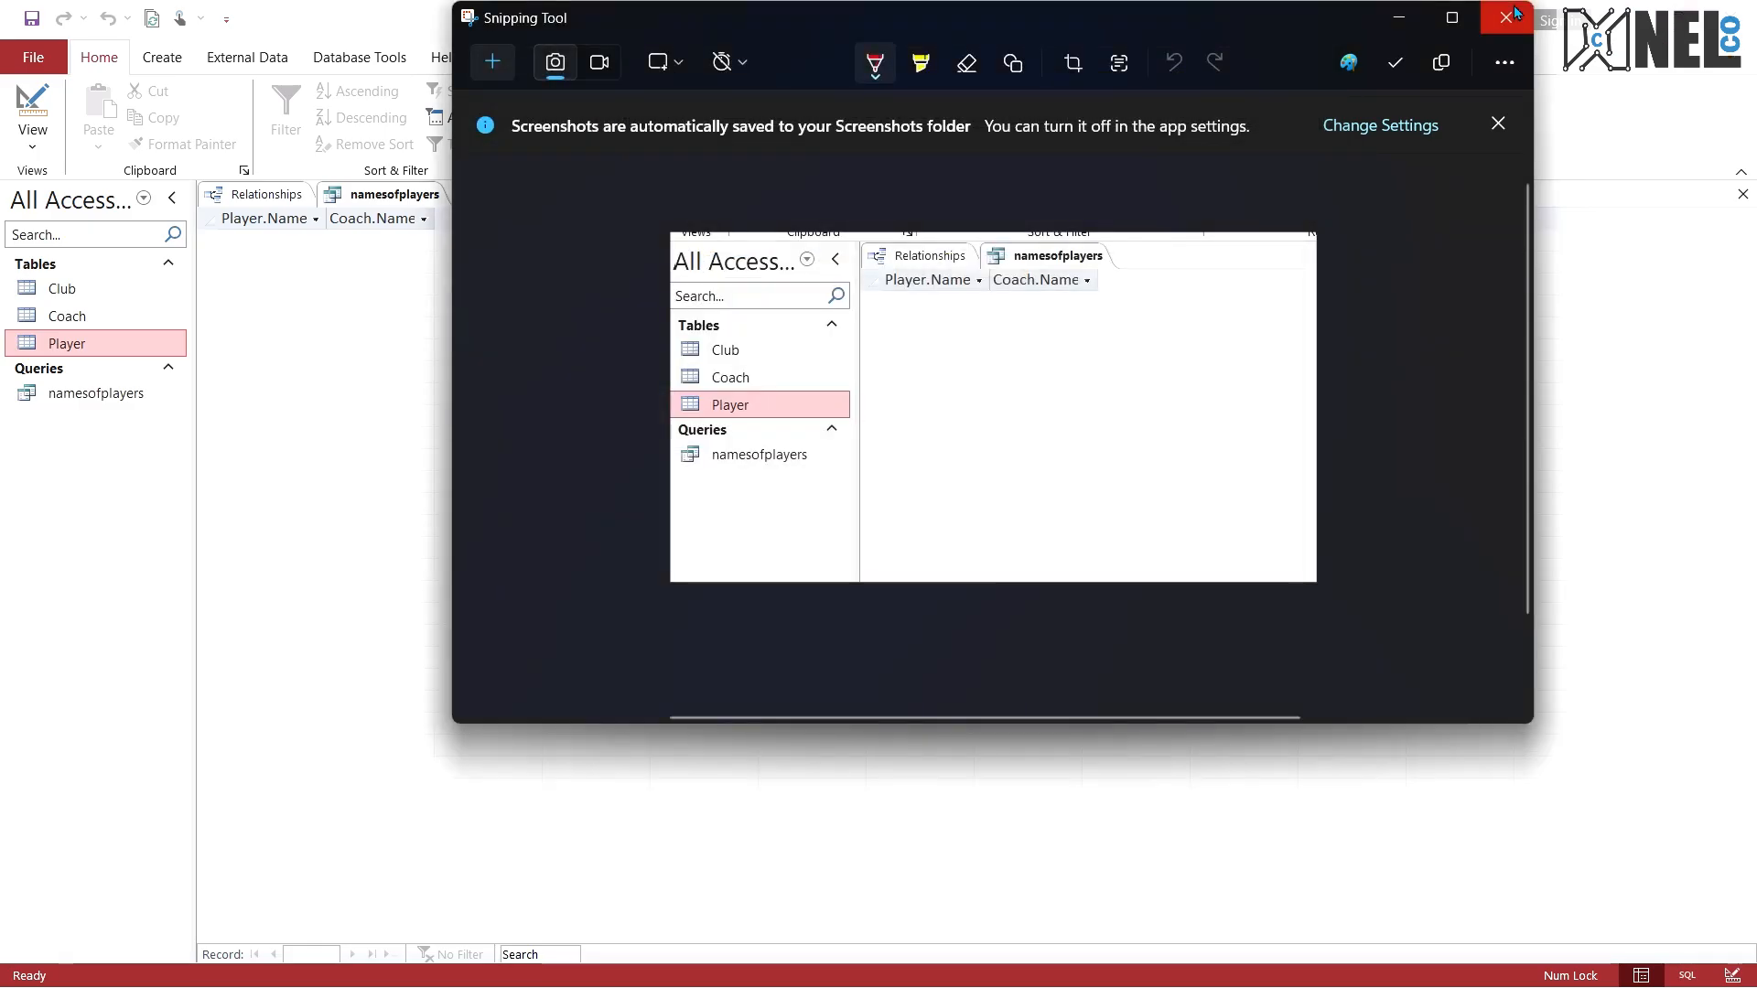
left_click(1506, 17)
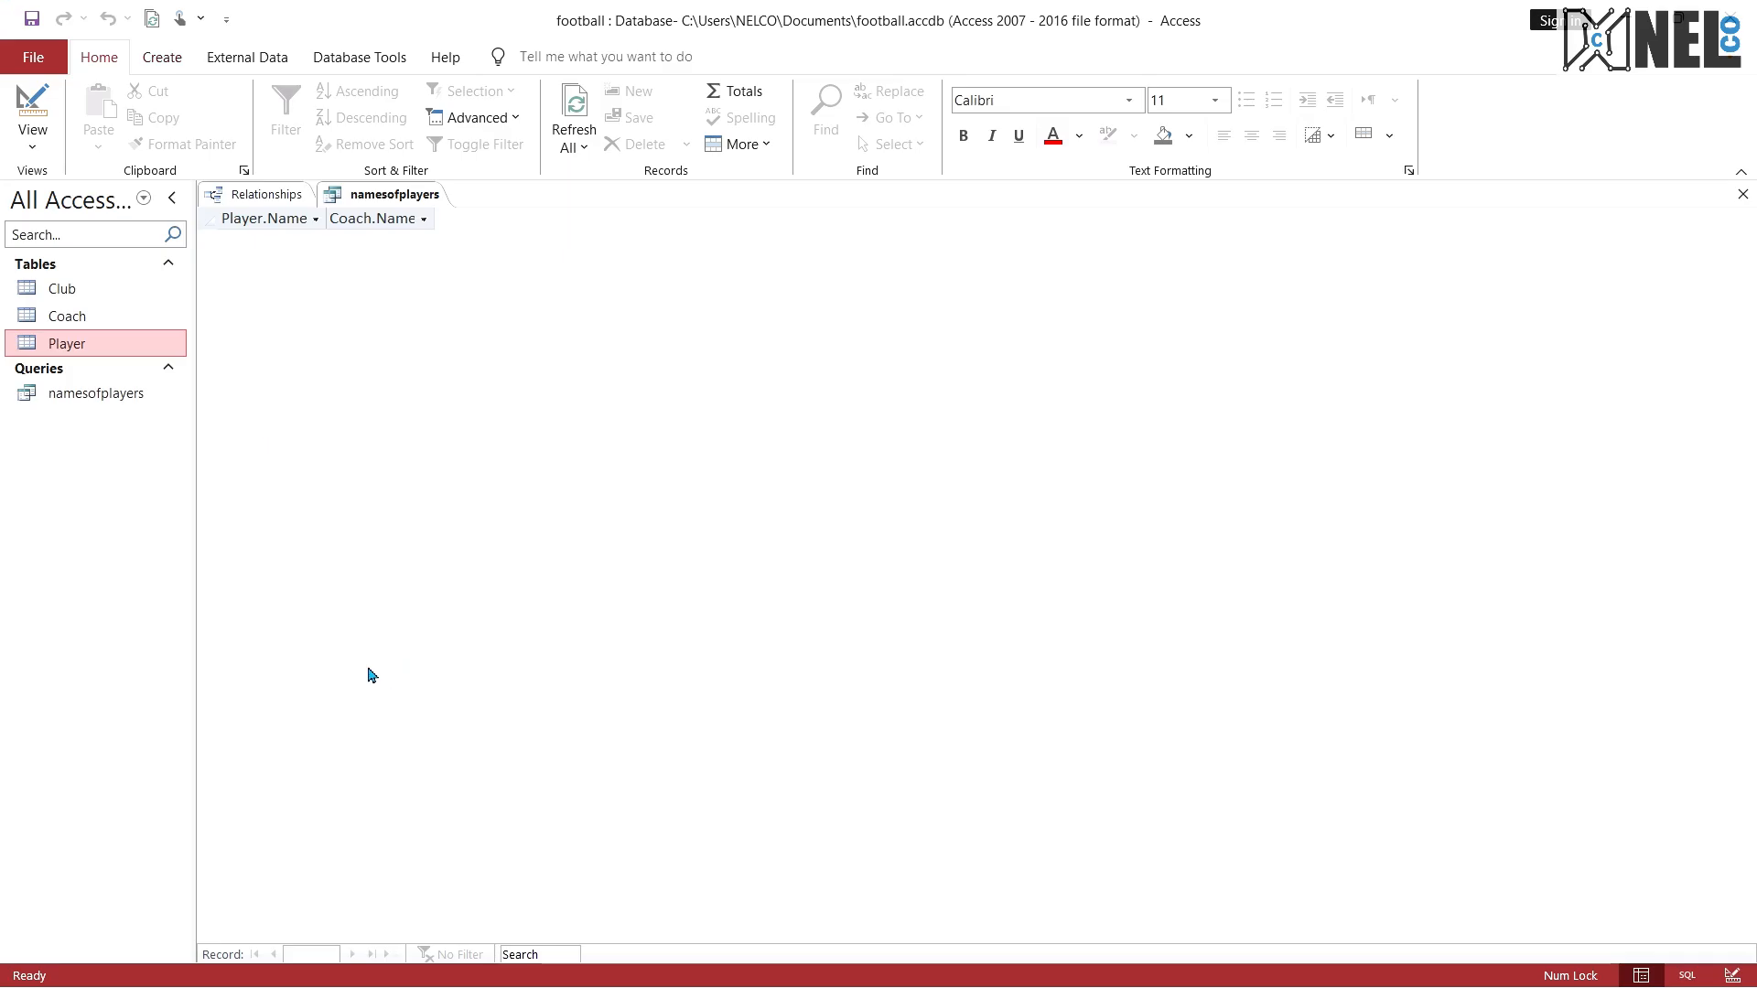
Step: Review exam questions 5 and 6 in the PDF against the saved query's result, then show the closing slide
key("ctrl+super+Right")
scroll(668, 691, "down", 3)
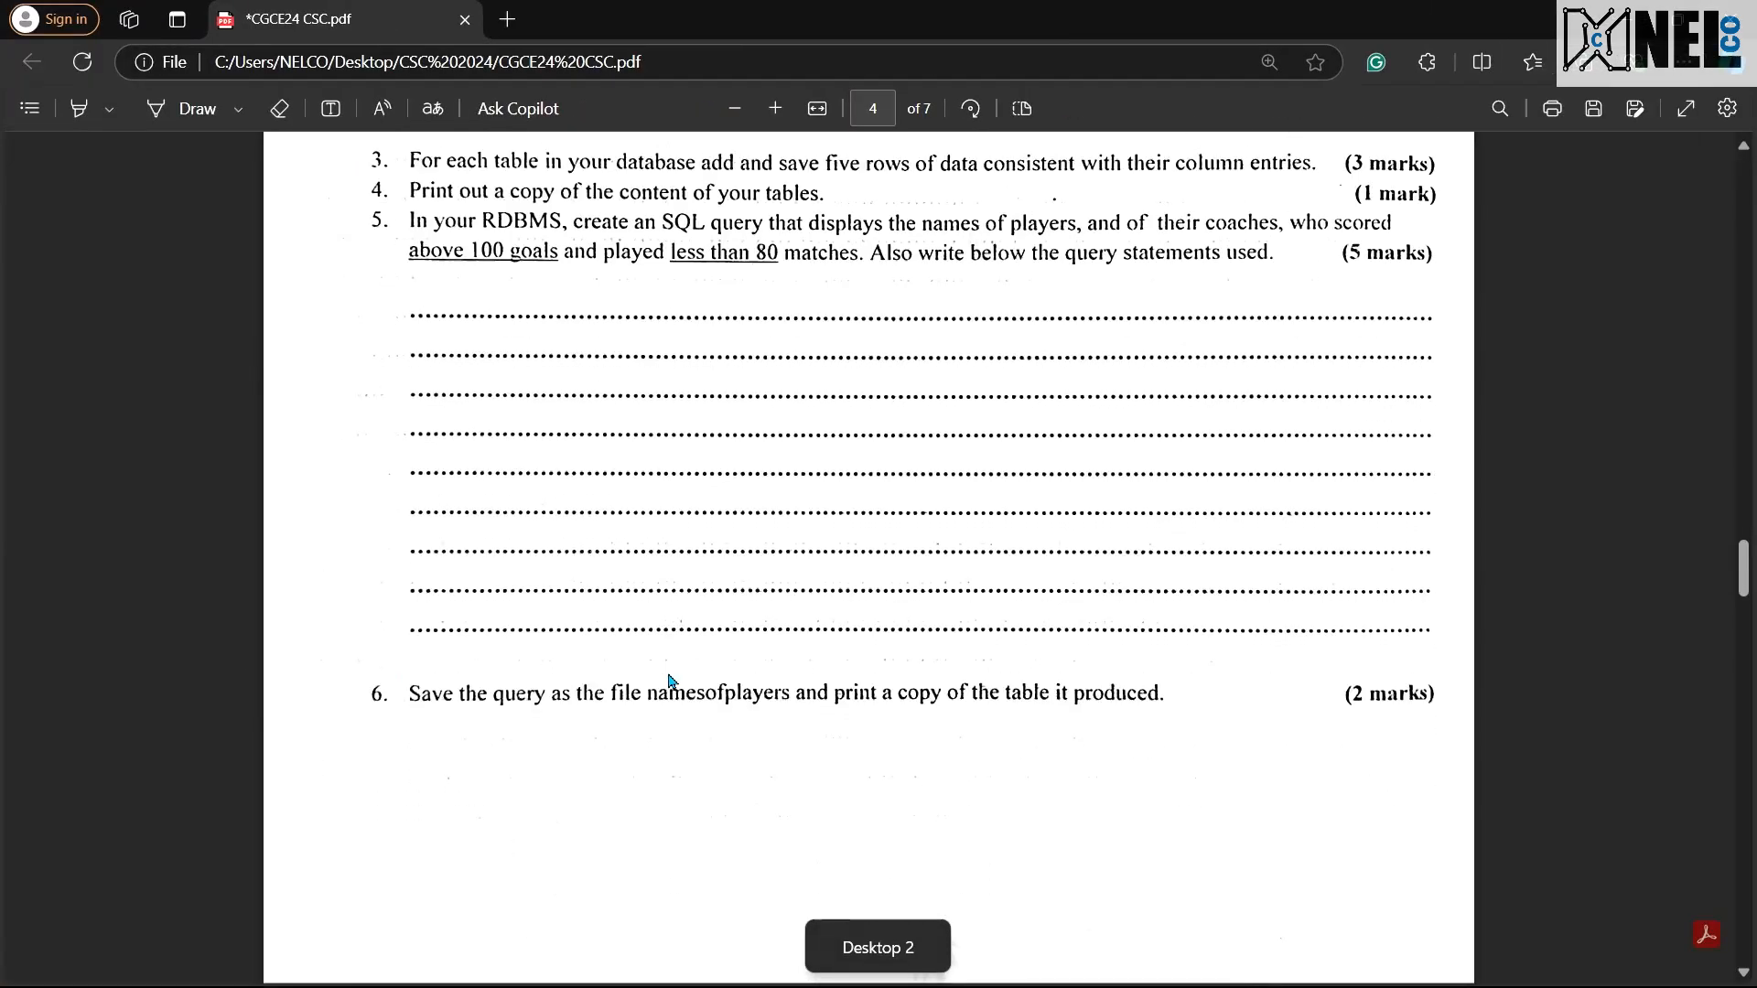
scroll(674, 713, "down", 5)
scroll(677, 718, "up", 5)
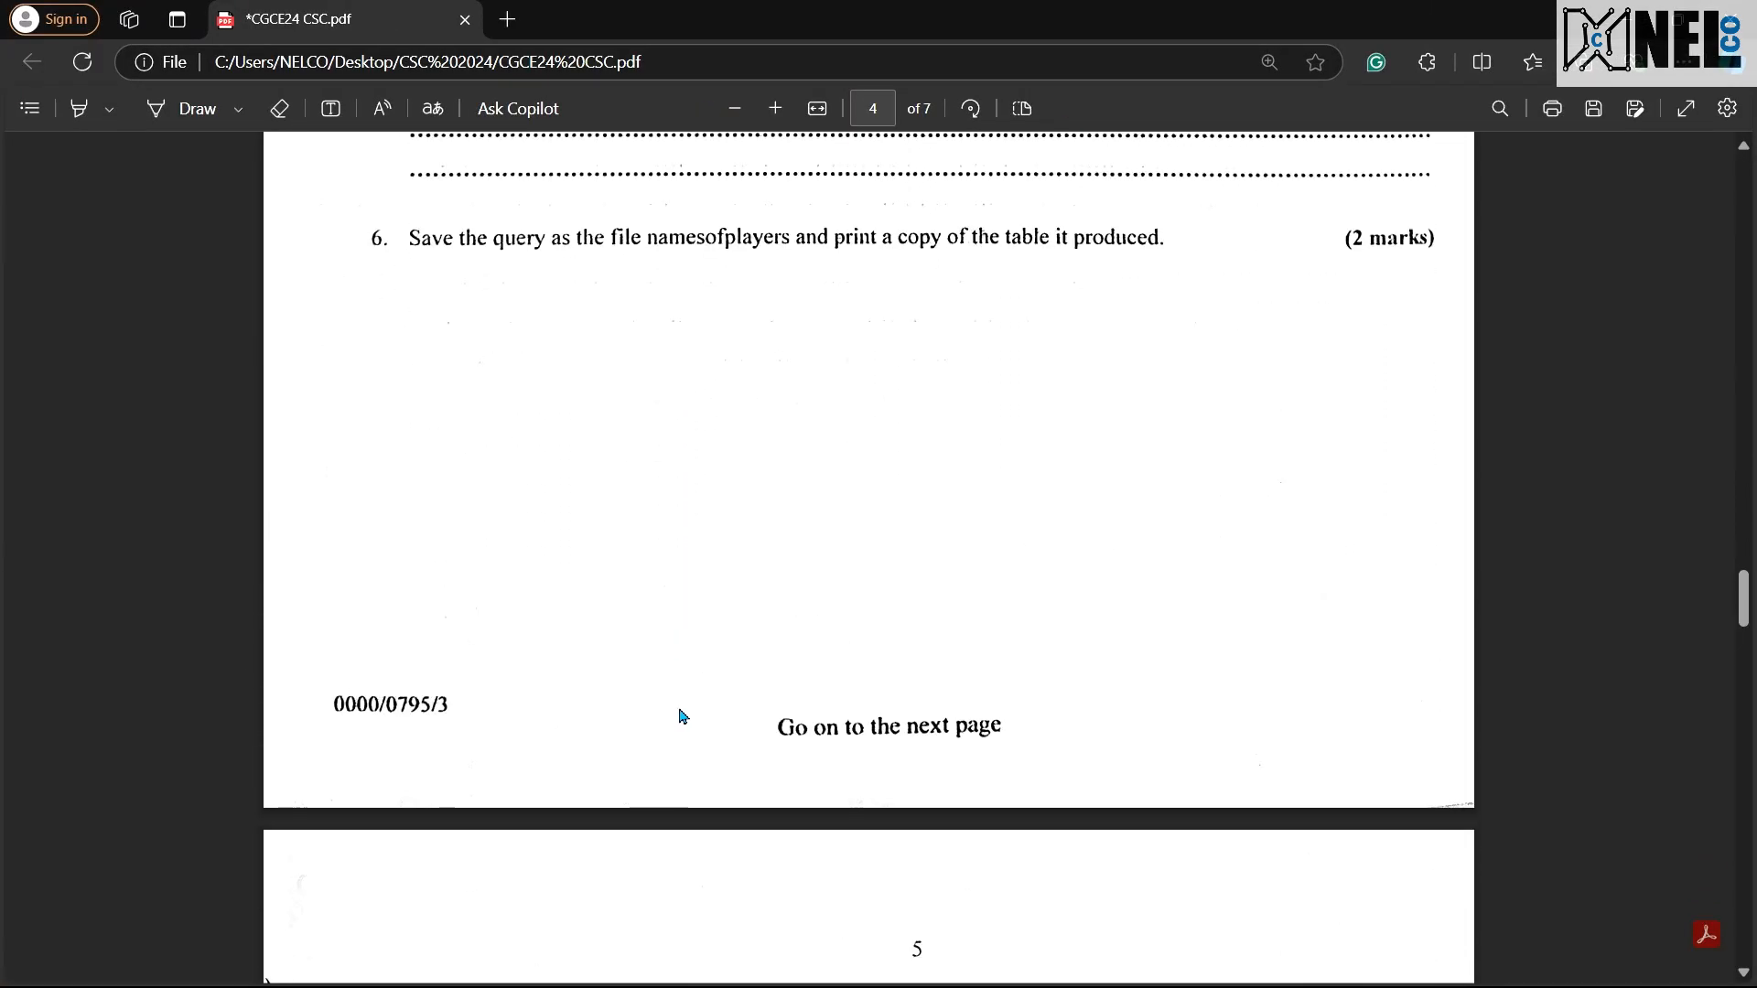
scroll(700, 704, "up", 1)
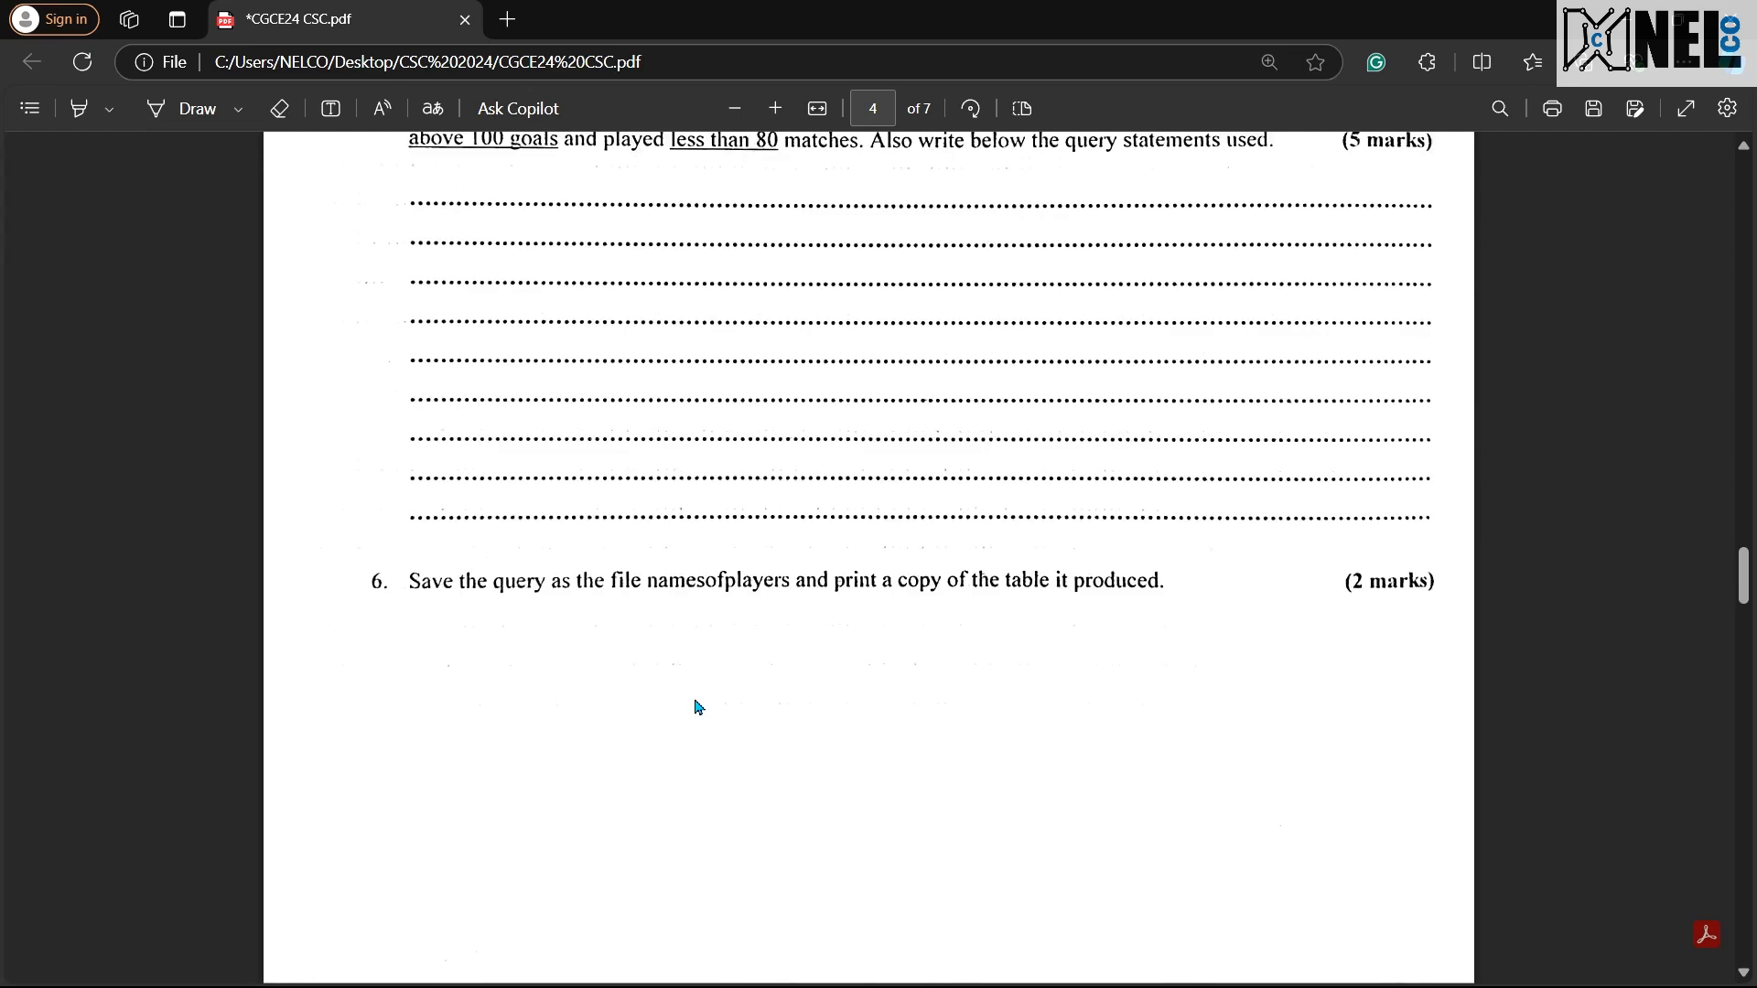
key("super")
key("super")
key("ctrl+super+Left")
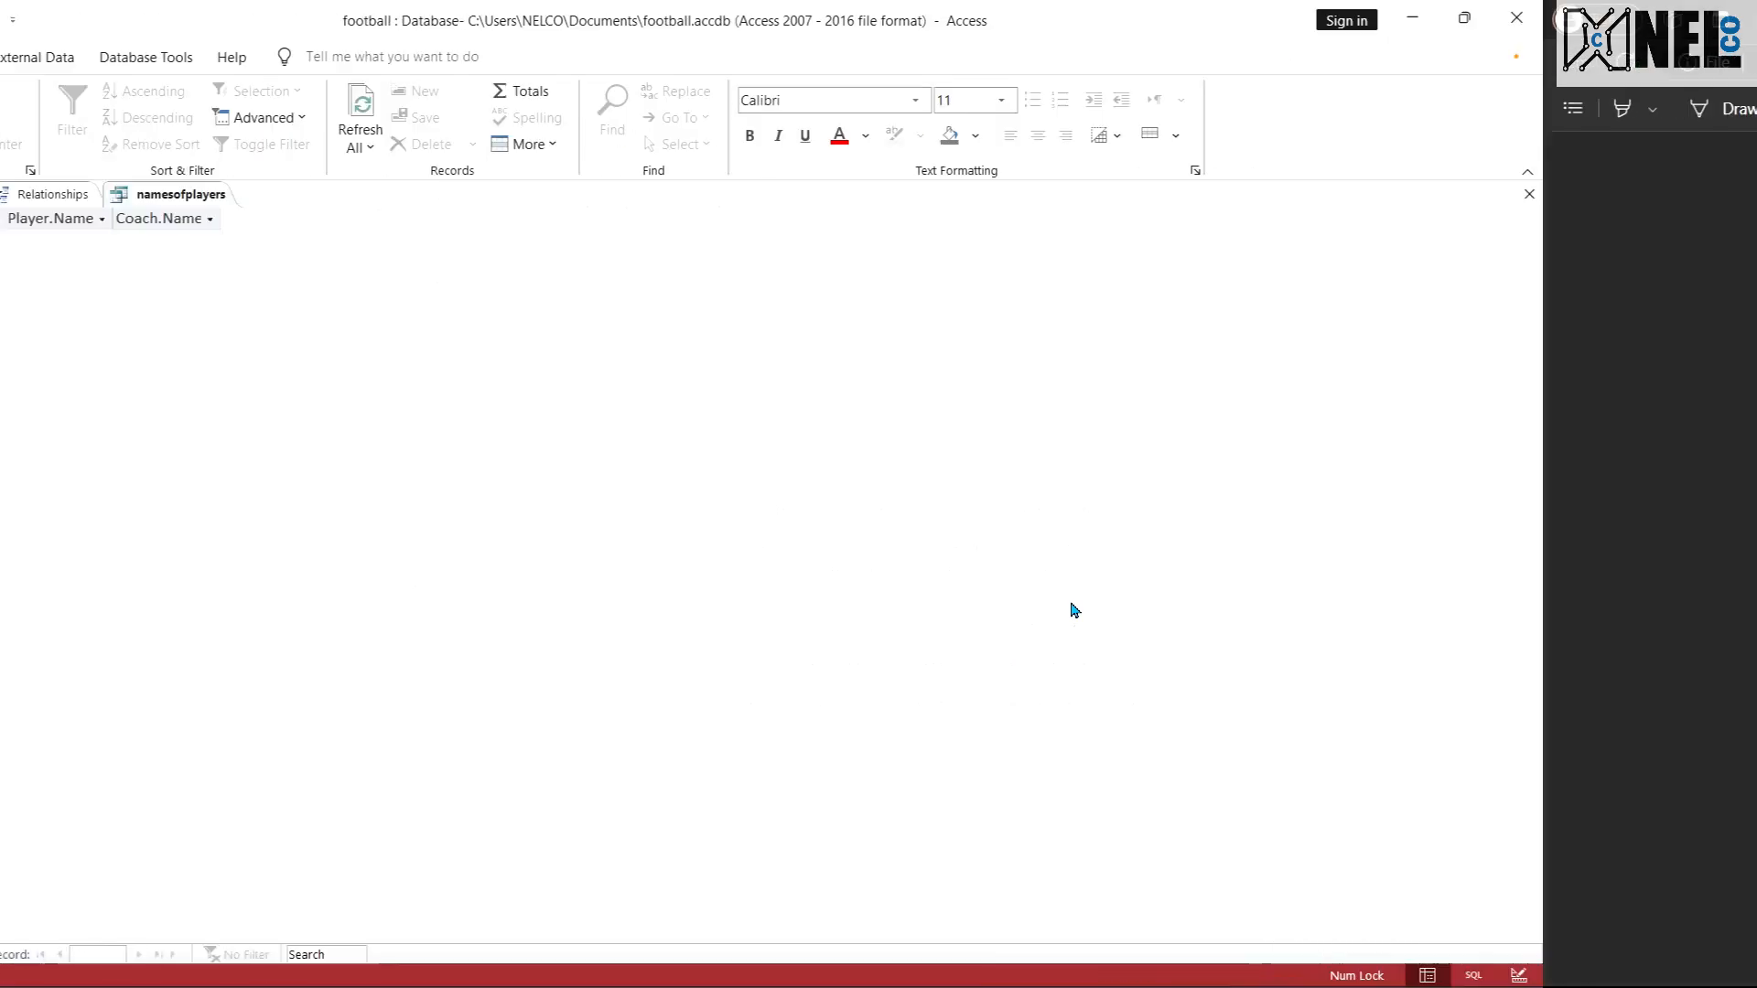
key("ctrl+super+Right")
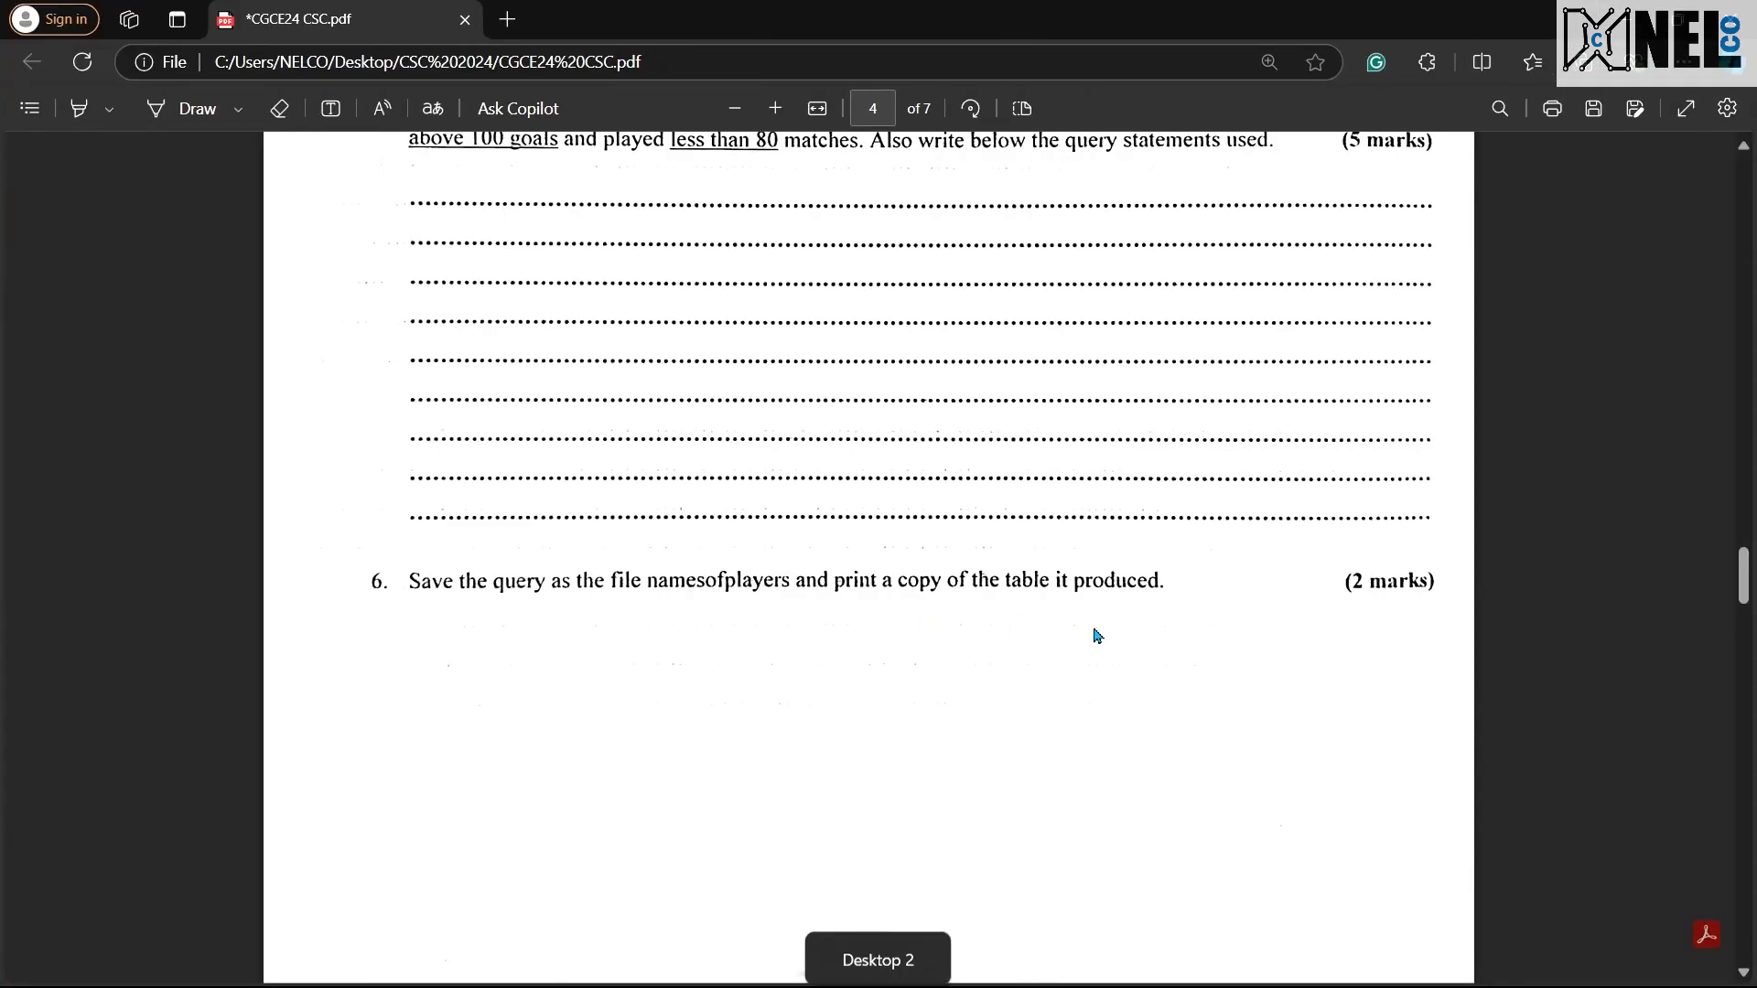
key("ctrl+super+Right")
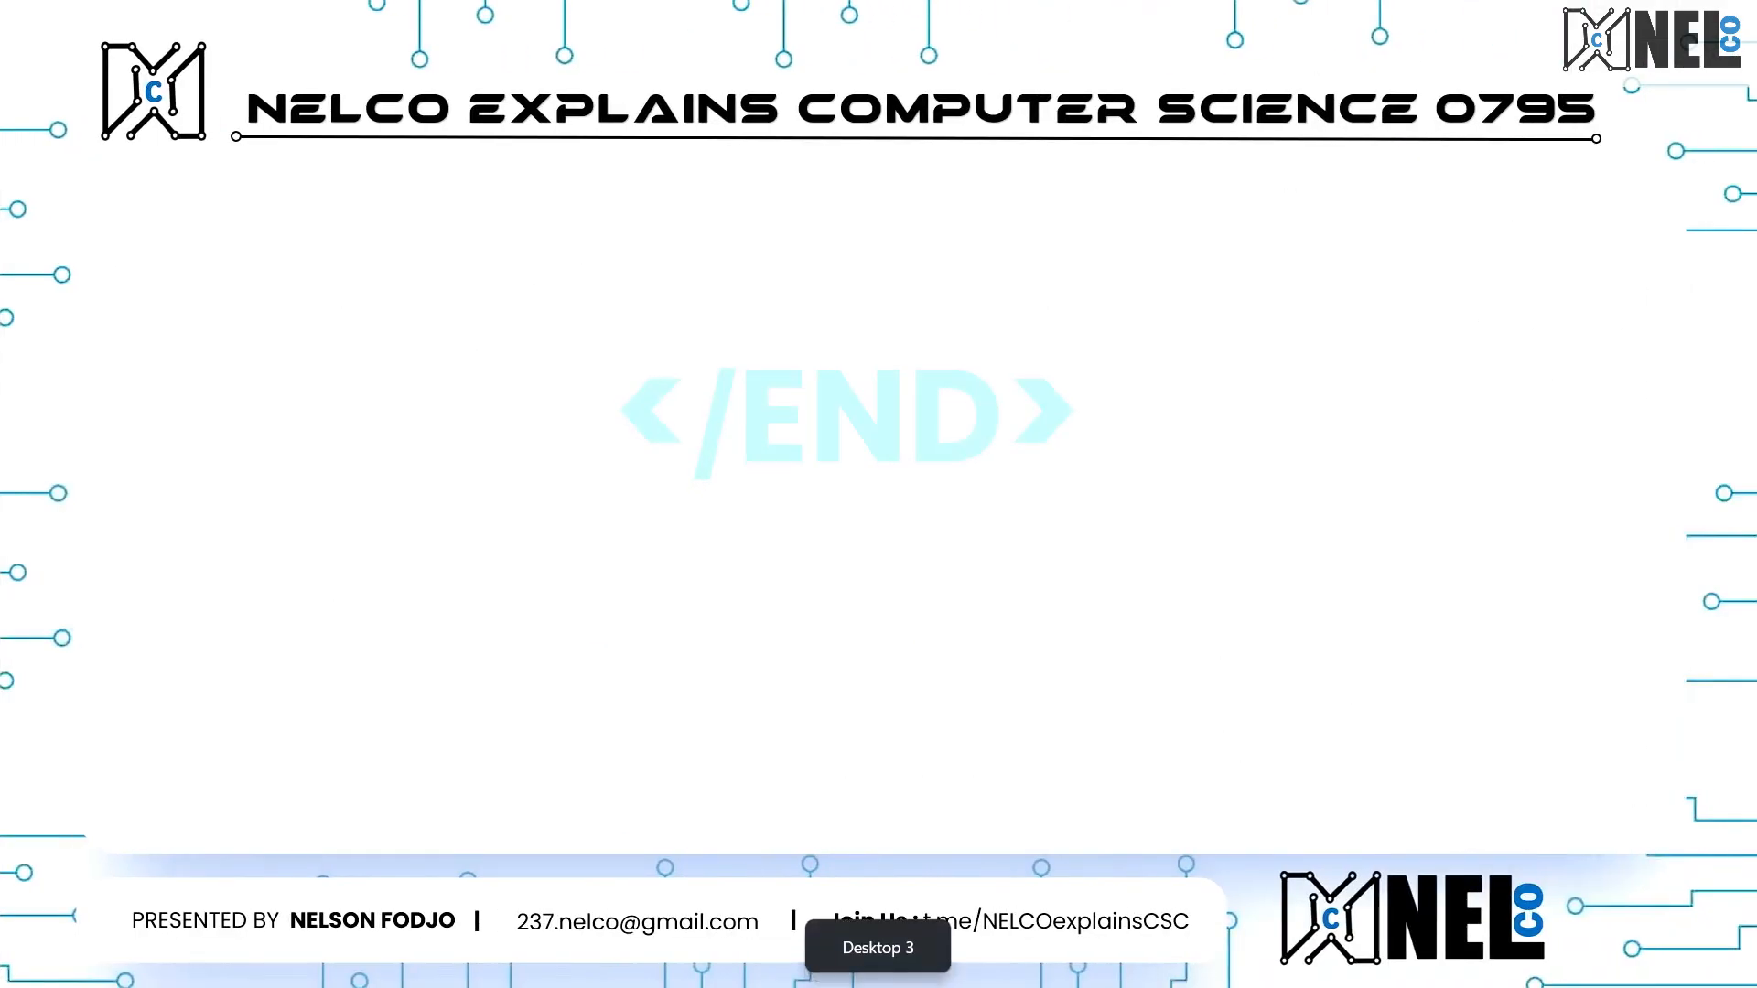